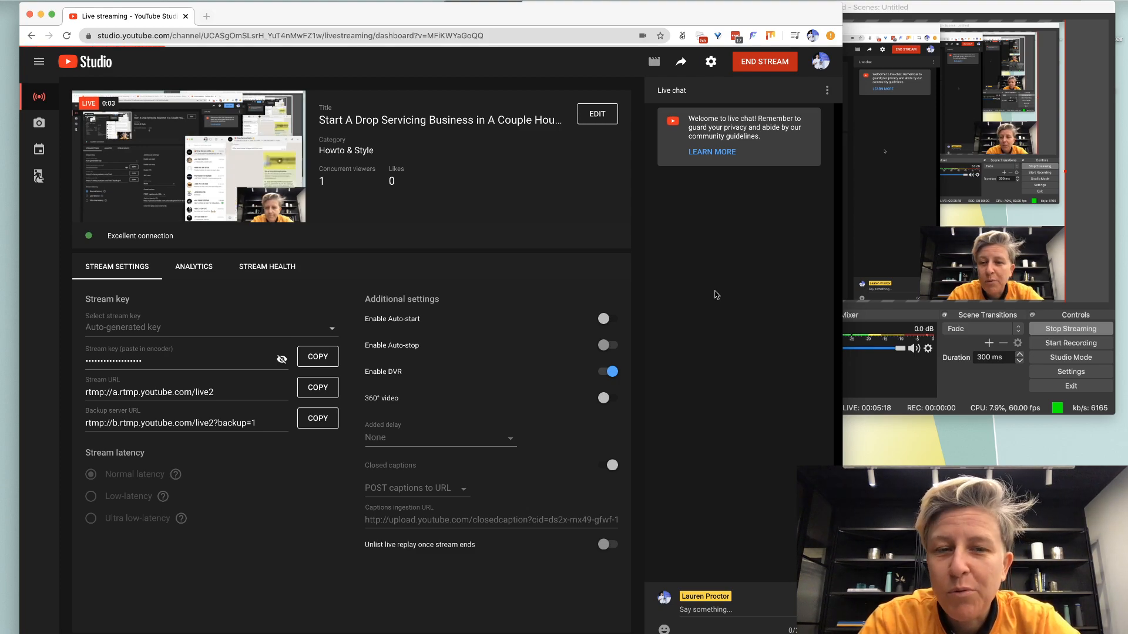
Open a new empty tab beside the YouTube Studio live stream dashboard.
key(super+t)
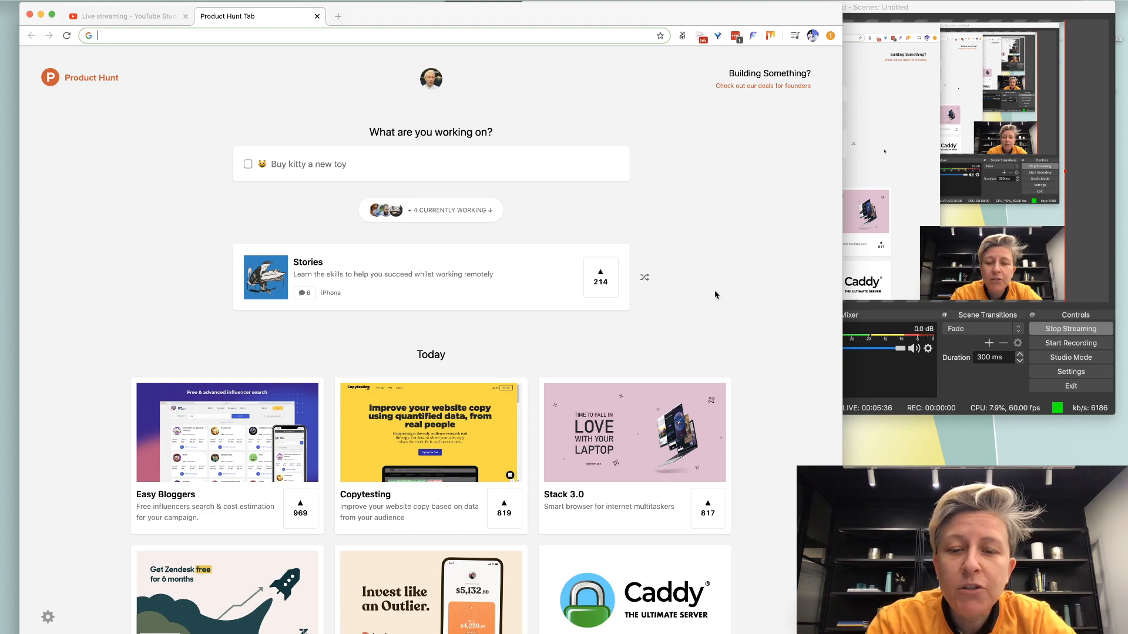
Explore 'podcast intro' in Google Trends for the US over the past 12 months, then open another tab.
text(google.com/trends)
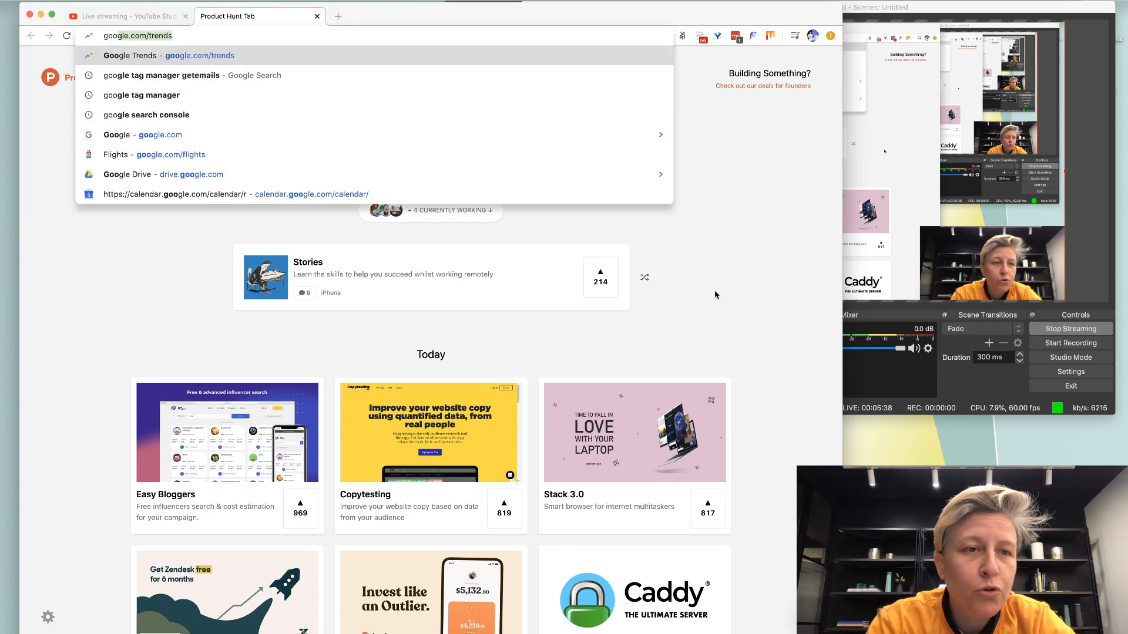
key(Return)
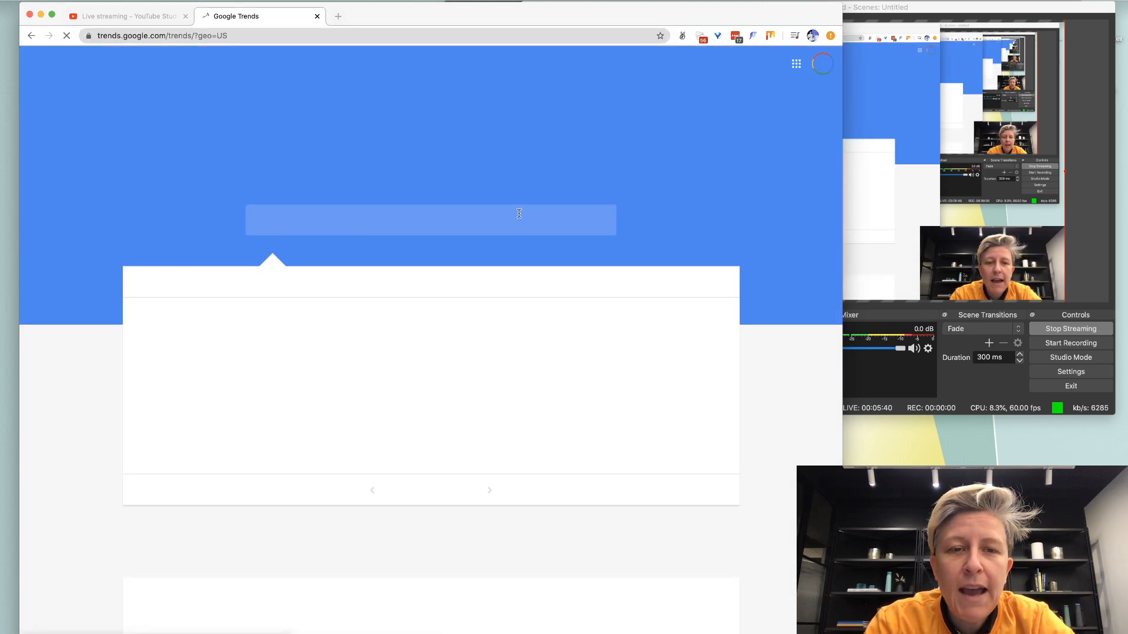
click(351, 229)
text(p)
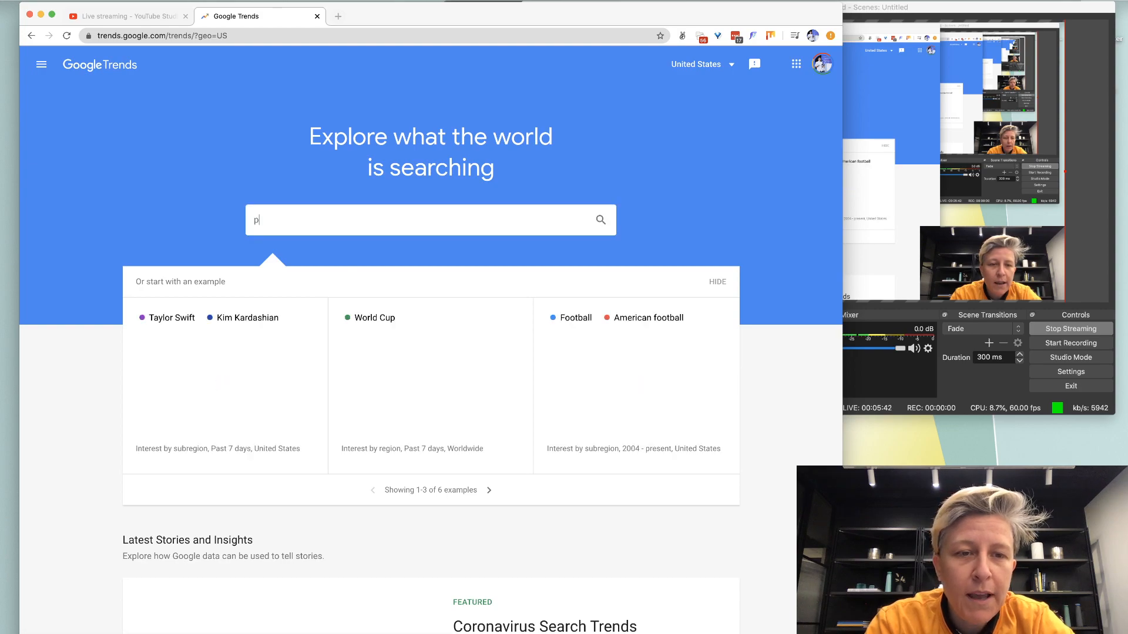
text(o)
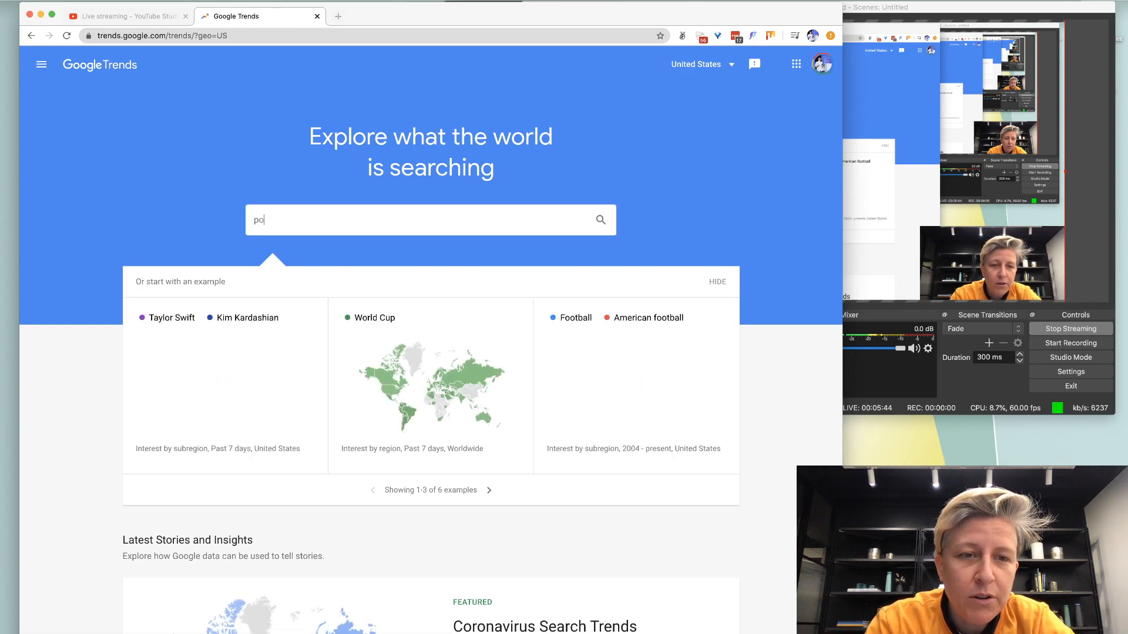
text(d)
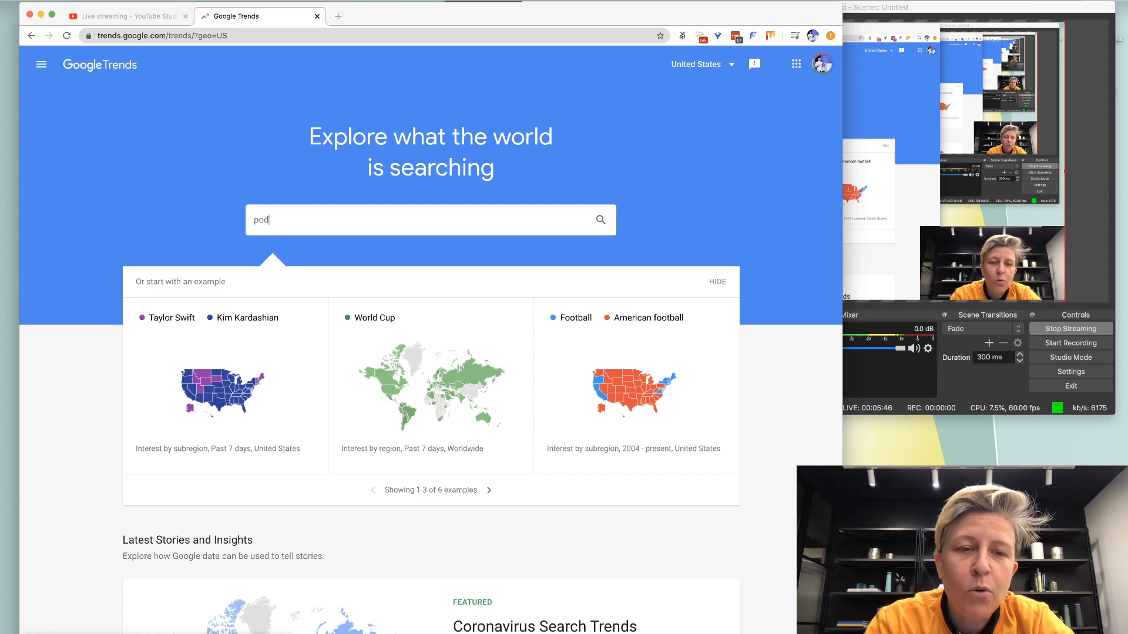
text(c)
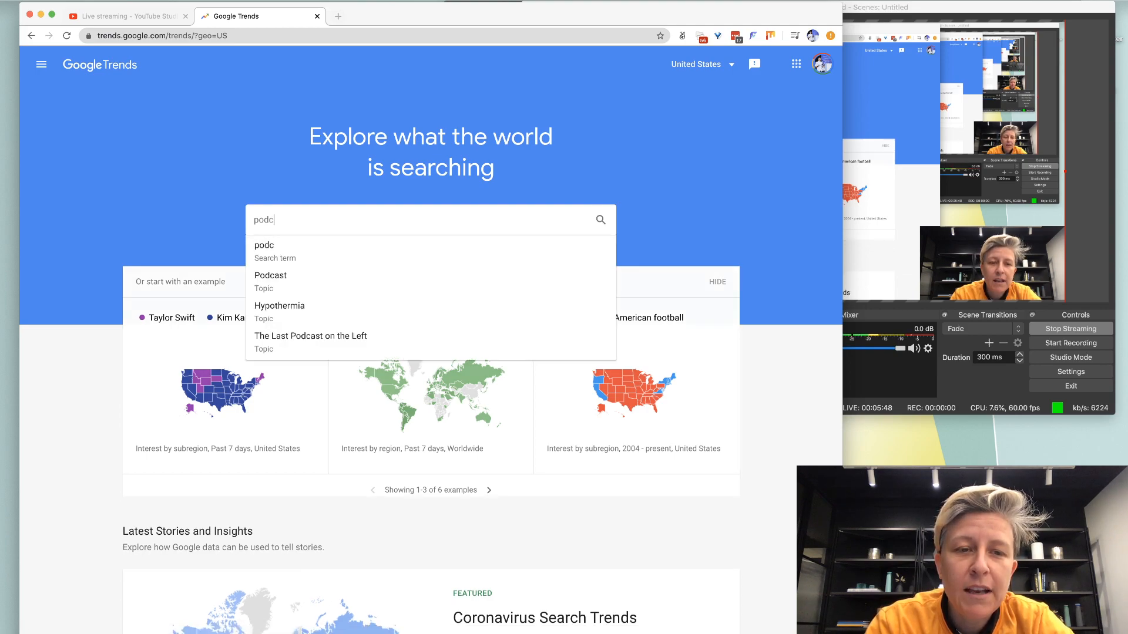
text(ast i)
key(super+a)
text(podcast)
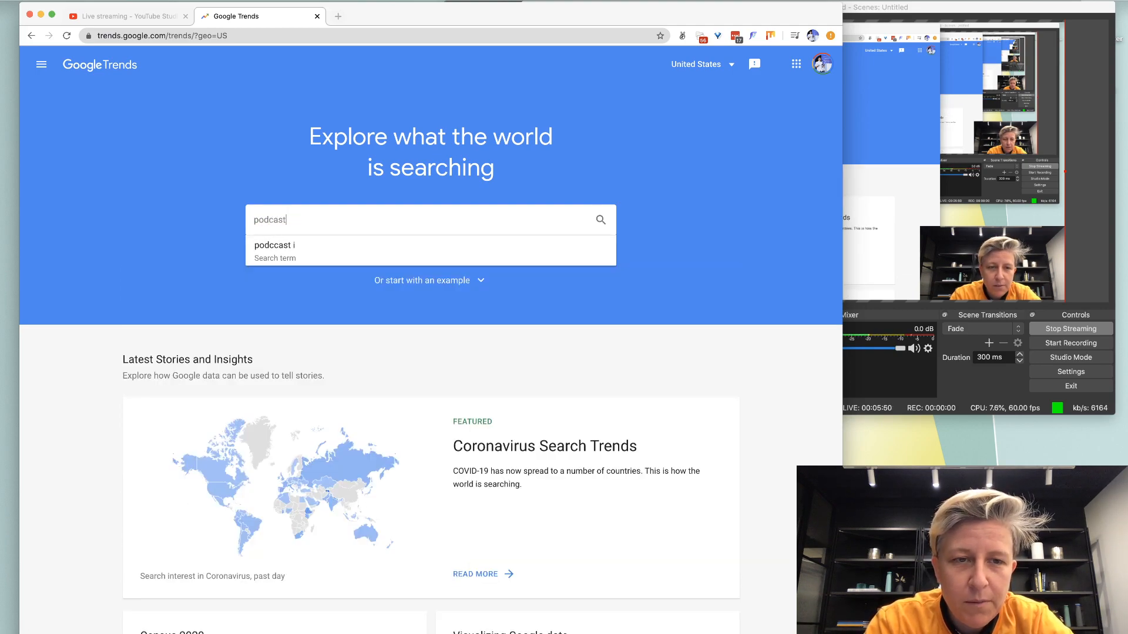
text( intro)
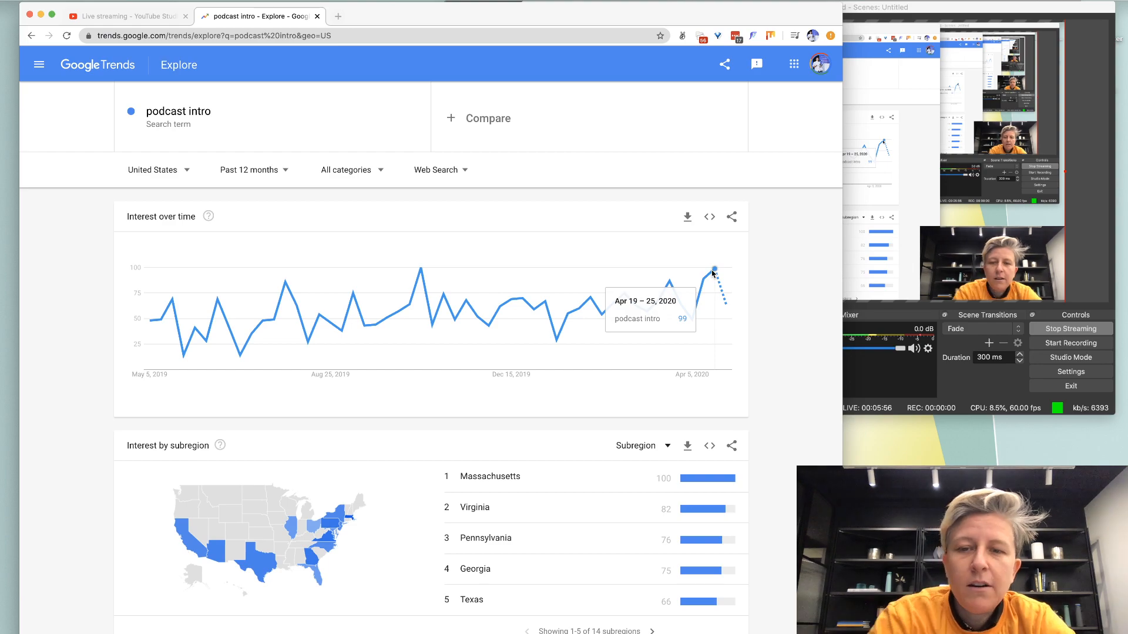
key(super+t)
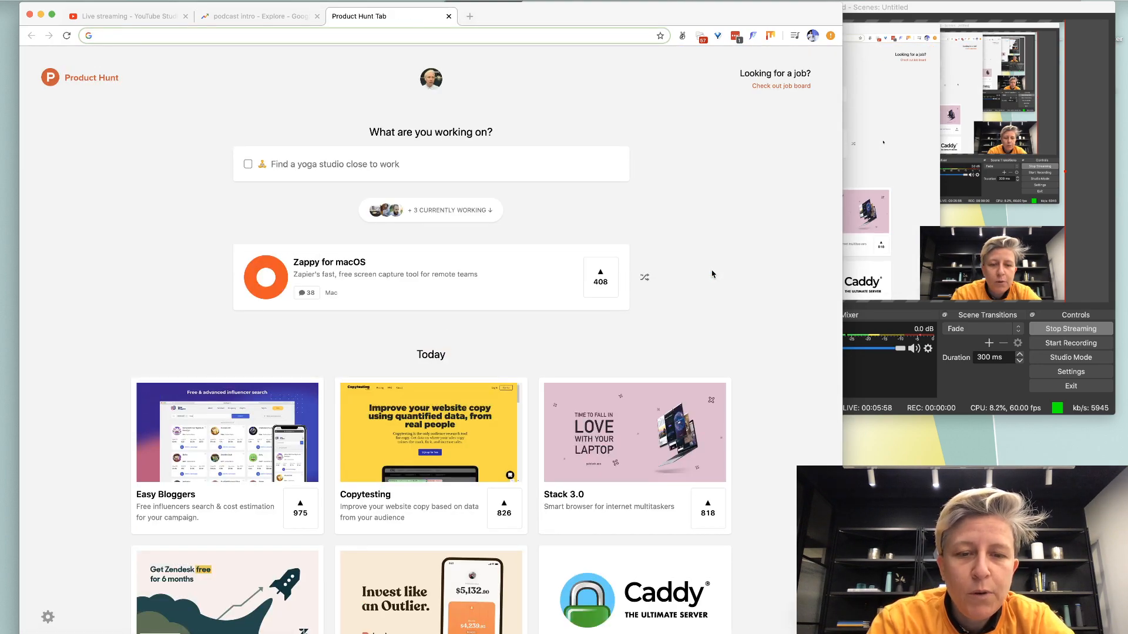
Look up 'podcast intro' in Ahrefs Keywords Explorer: difficulty 5, 400 US searches.
text(ahrefs.com)
key(Return)
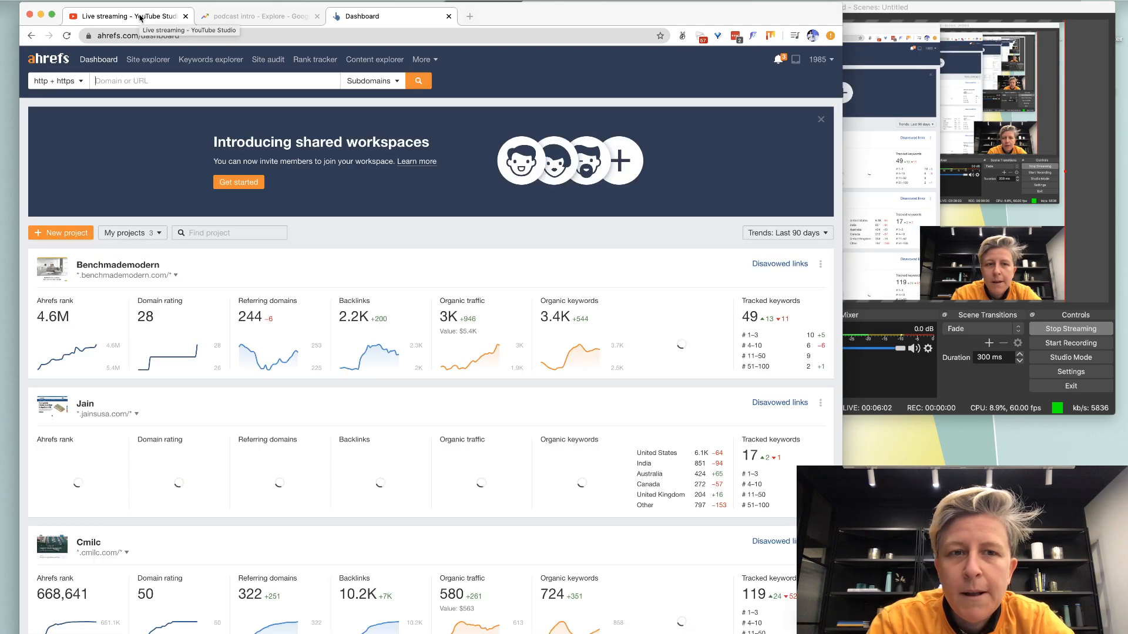
click(231, 64)
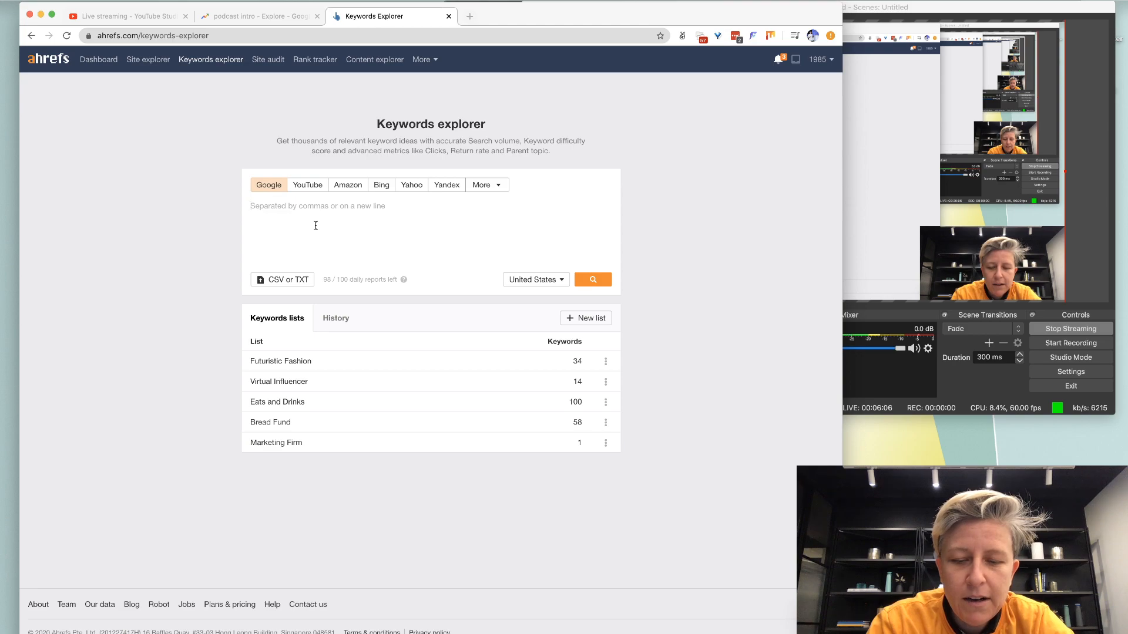
click(315, 226)
text(podc)
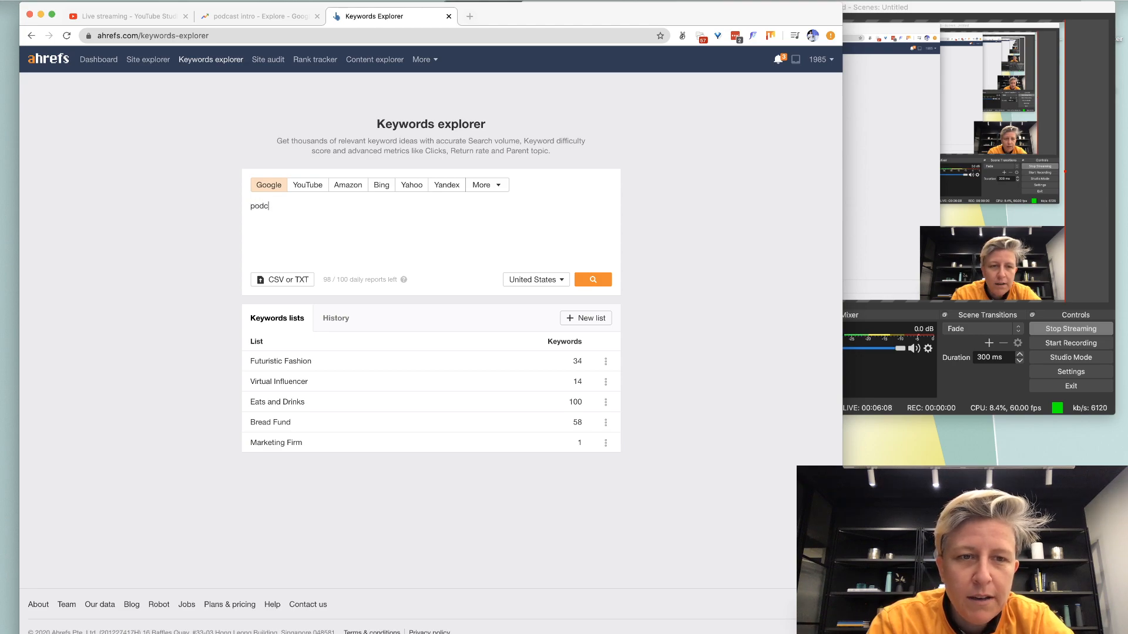
text(ast intro)
key(Return)
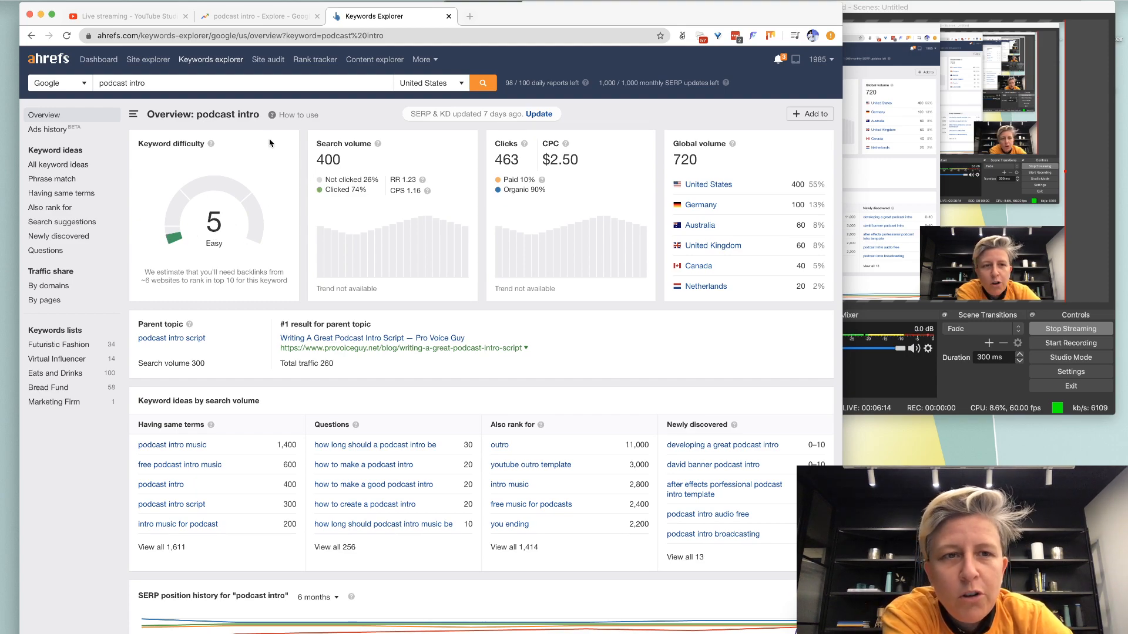
click(244, 23)
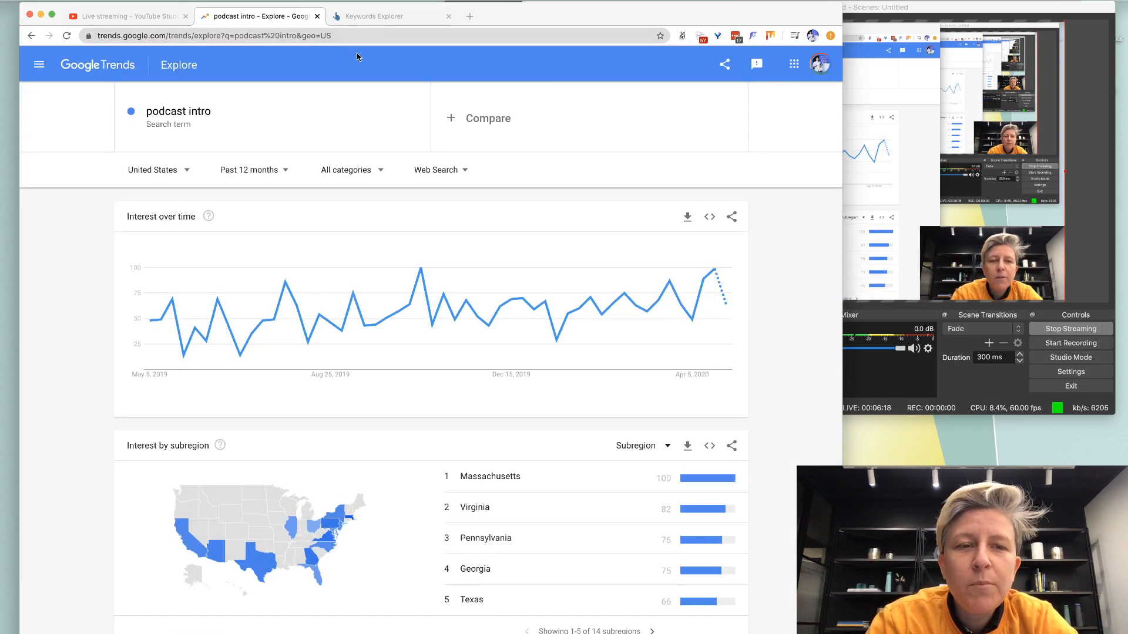
Add 'youtube intro' as a Google Trends comparison against 'podcast intro'.
click(509, 114)
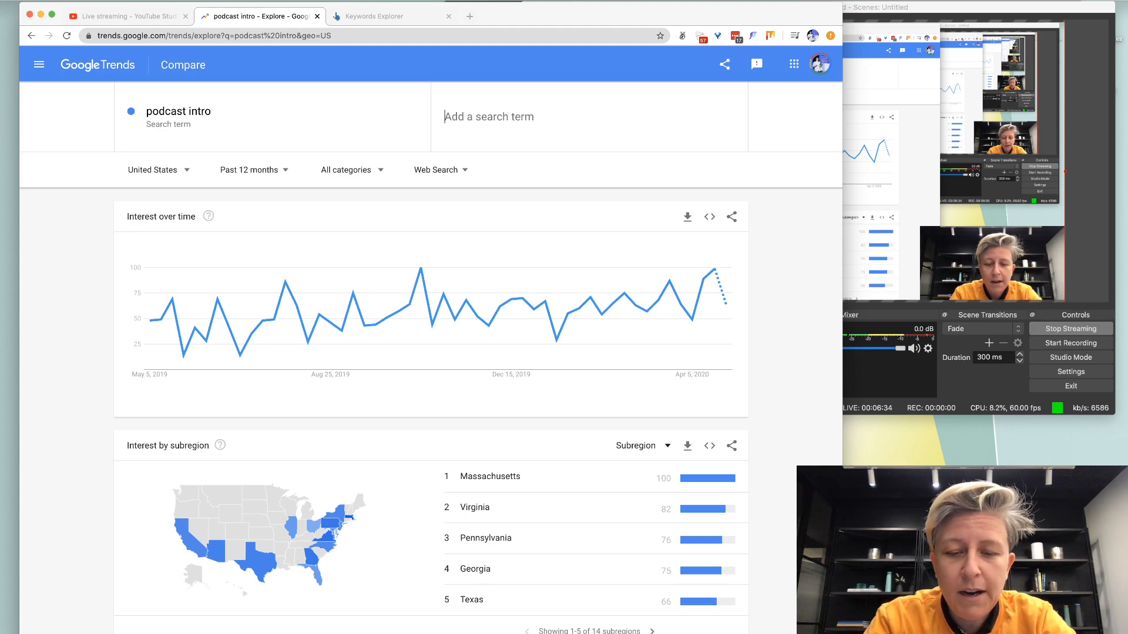
text(youtube intro)
key(Return)
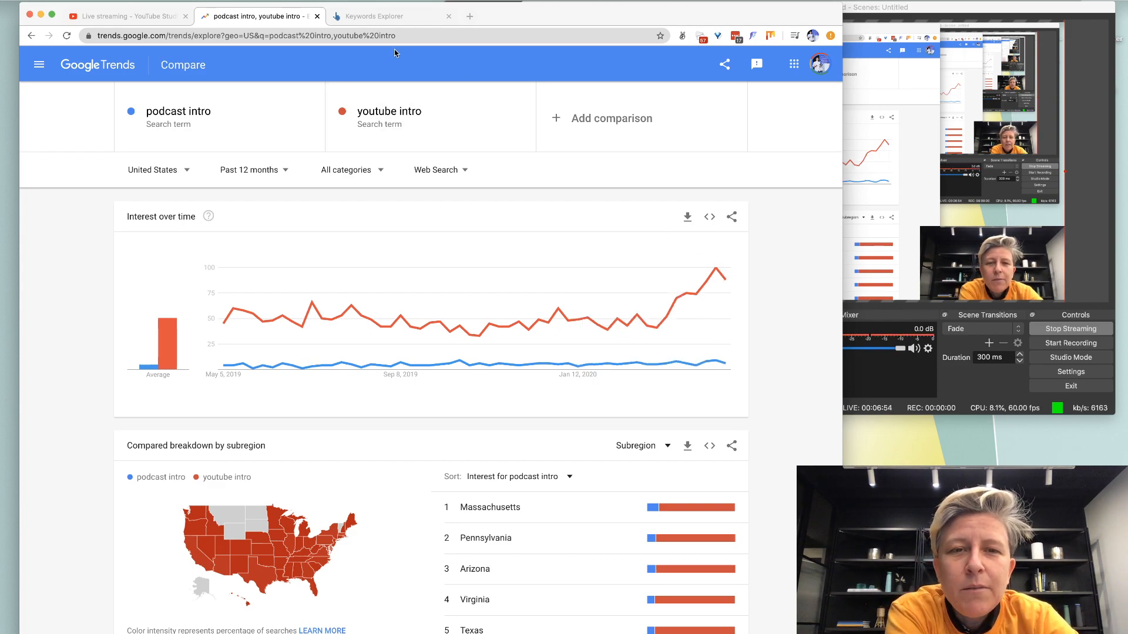
click(375, 16)
Look up 'youtube intro' in Ahrefs: difficulty 35 with 2.7K US searches, then open a fresh tab.
triple_click(287, 78)
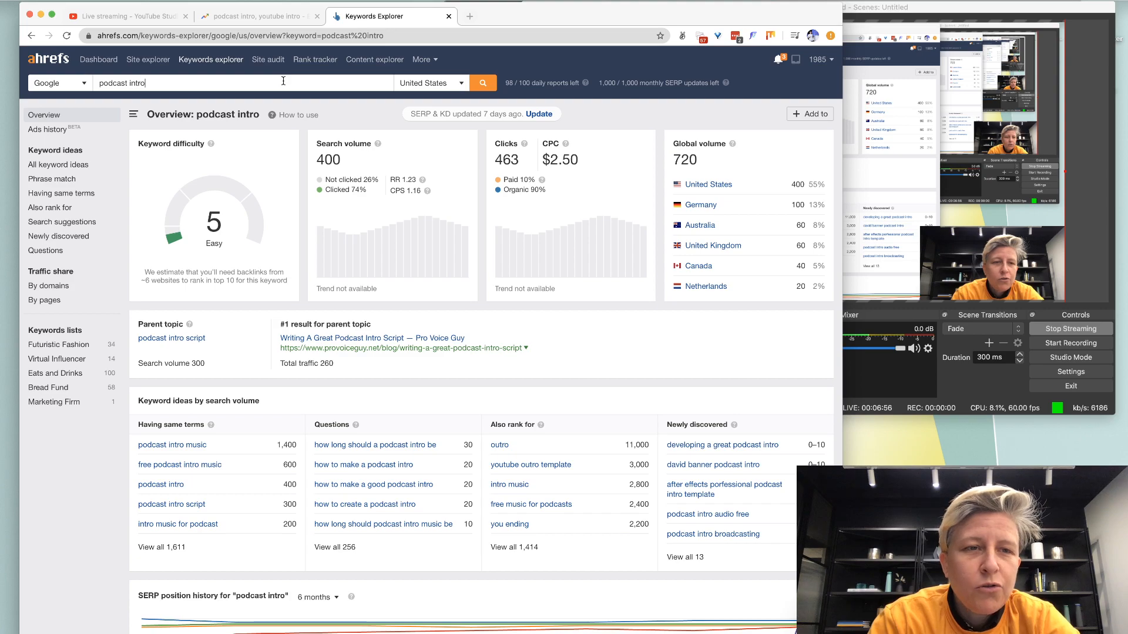
text(youtube intro)
key(Return)
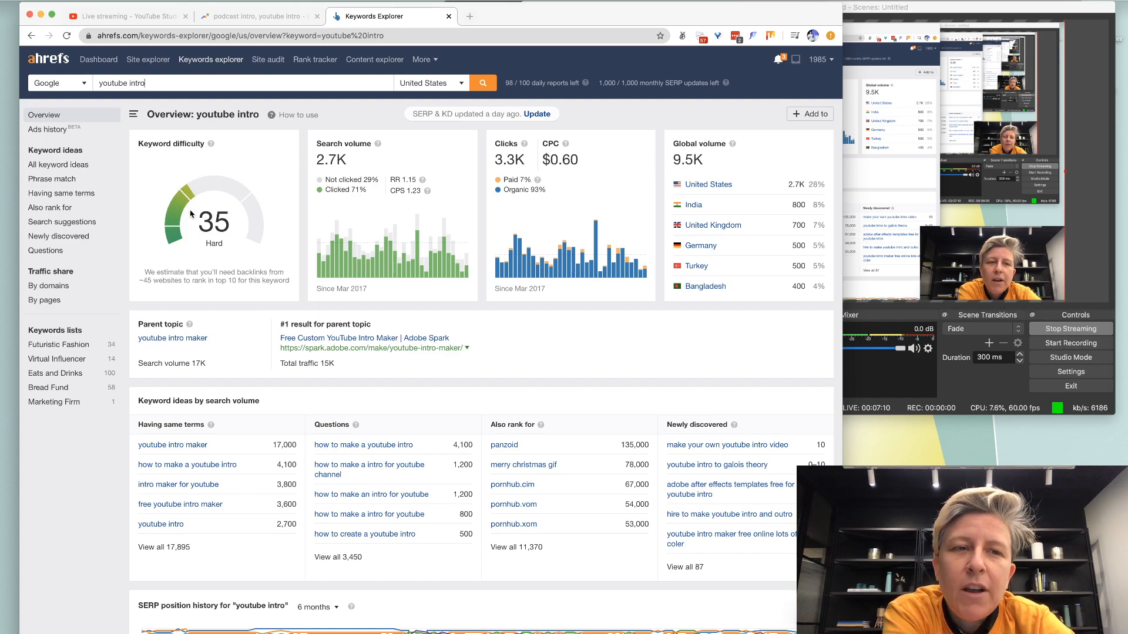
click(150, 17)
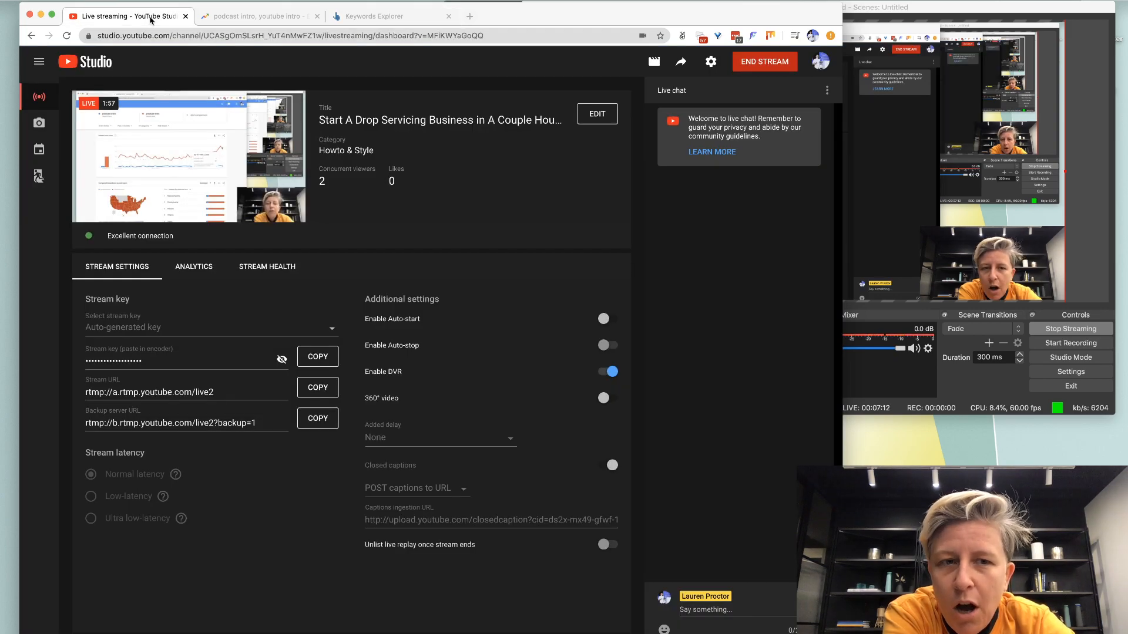
click(347, 19)
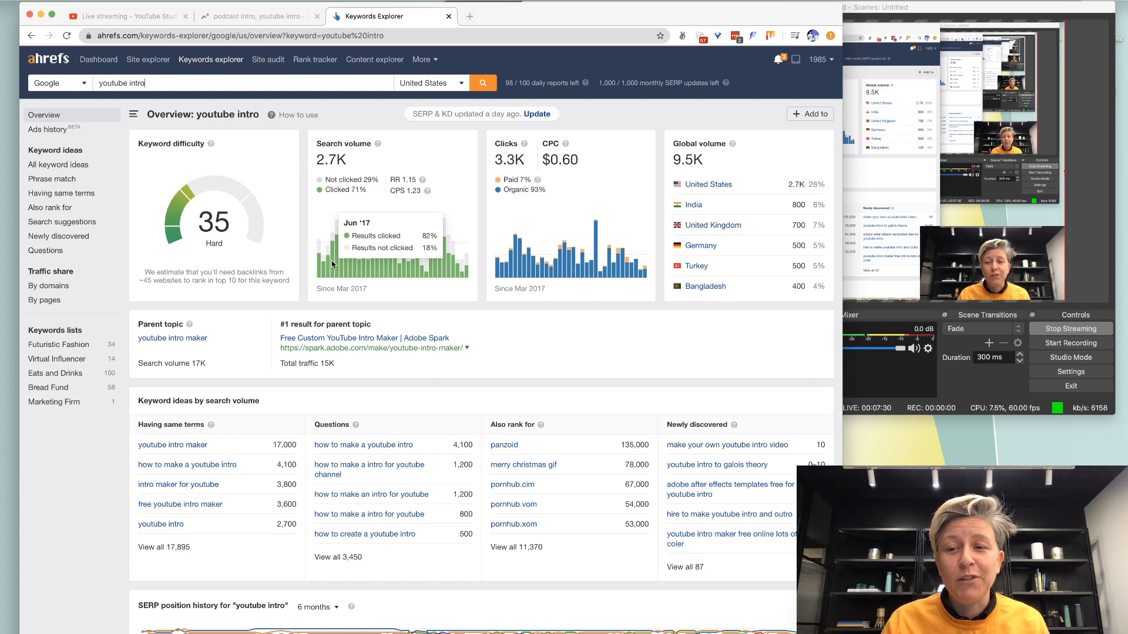
key(ctrl+t)
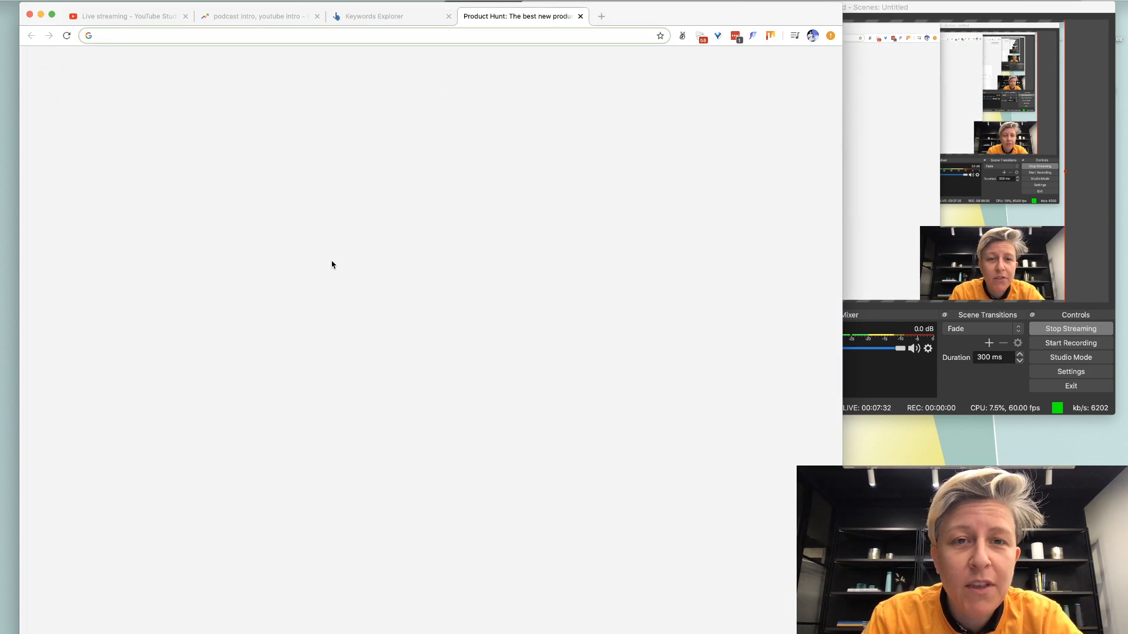
Generate Namewink name ideas for 'podcast' and browse the results.
text(namewink.com)
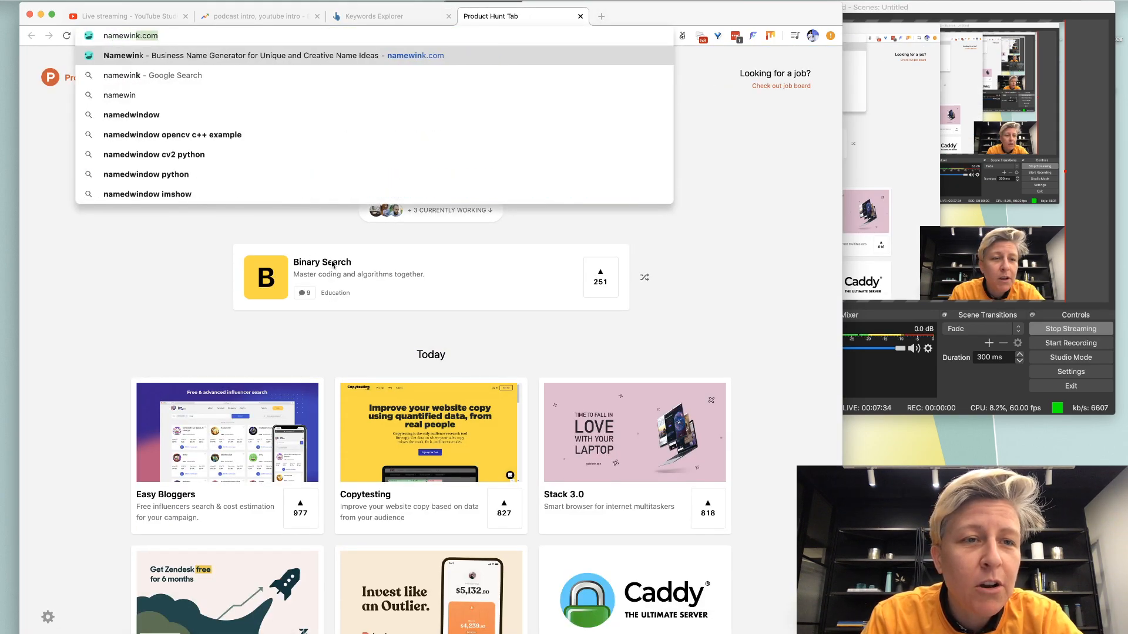
key(Return)
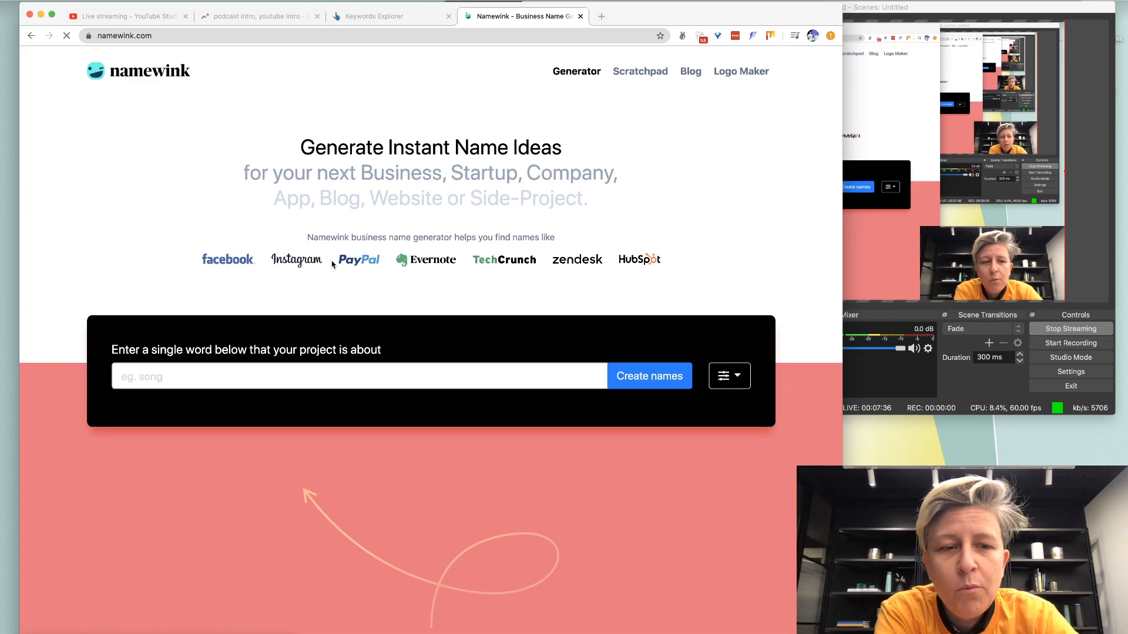
click(258, 368)
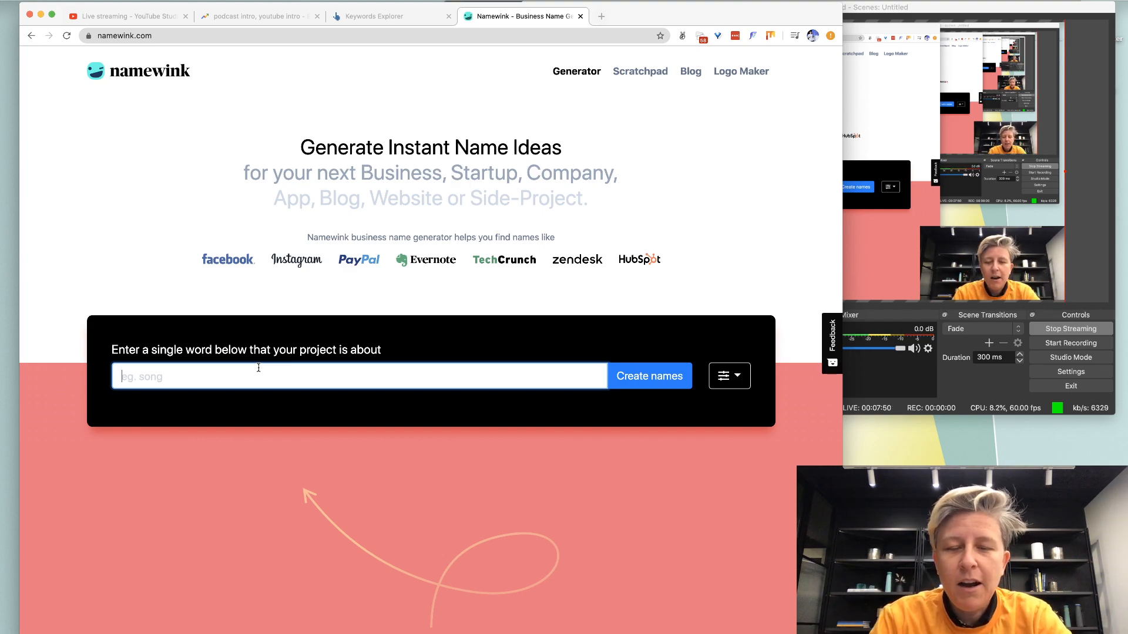
text(podcast)
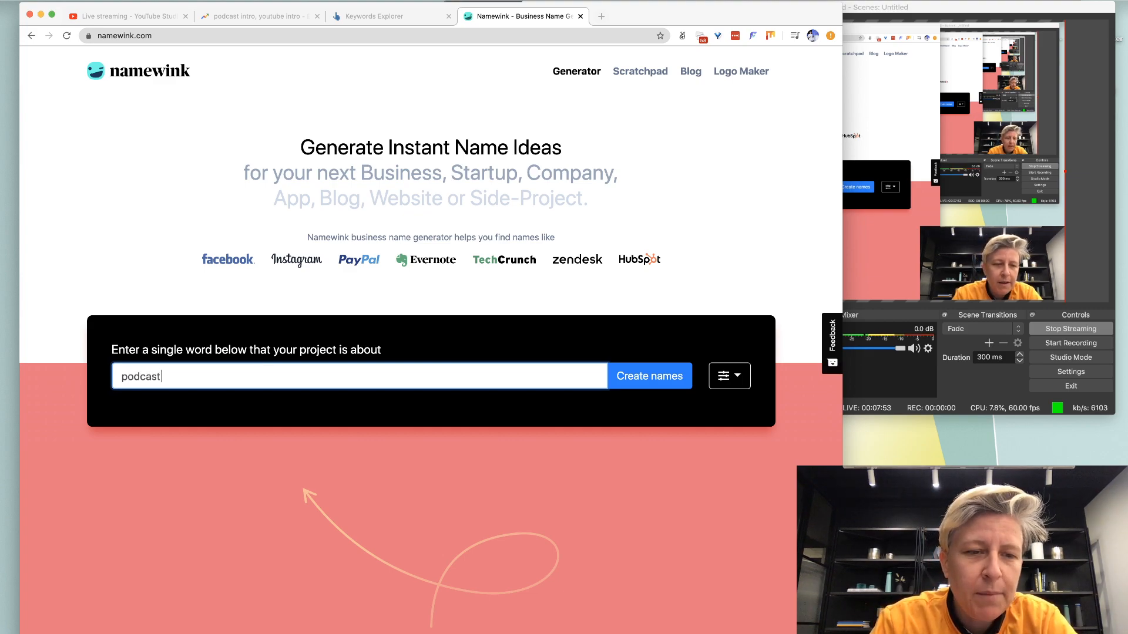
key(Return)
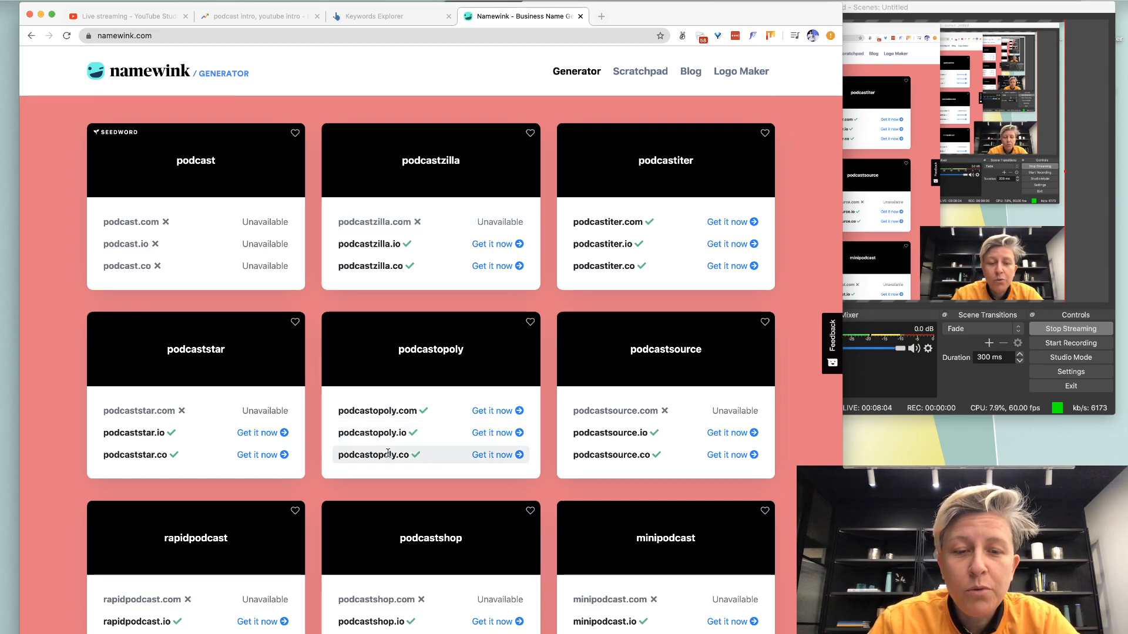
scroll(388, 454, down, 5)
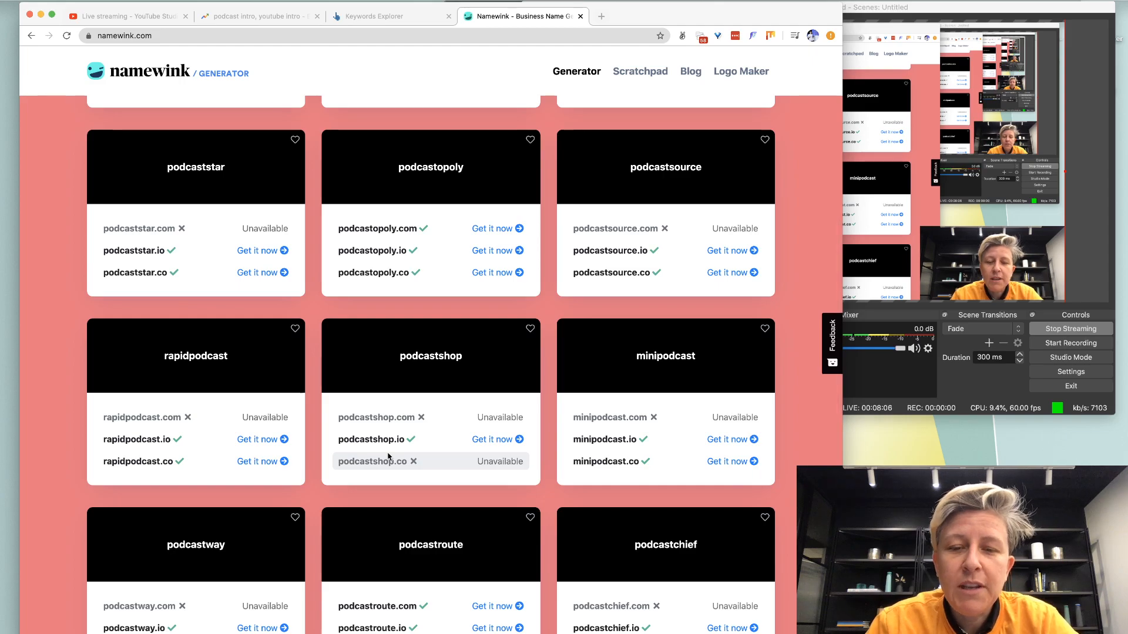
scroll(387, 456, down, 5)
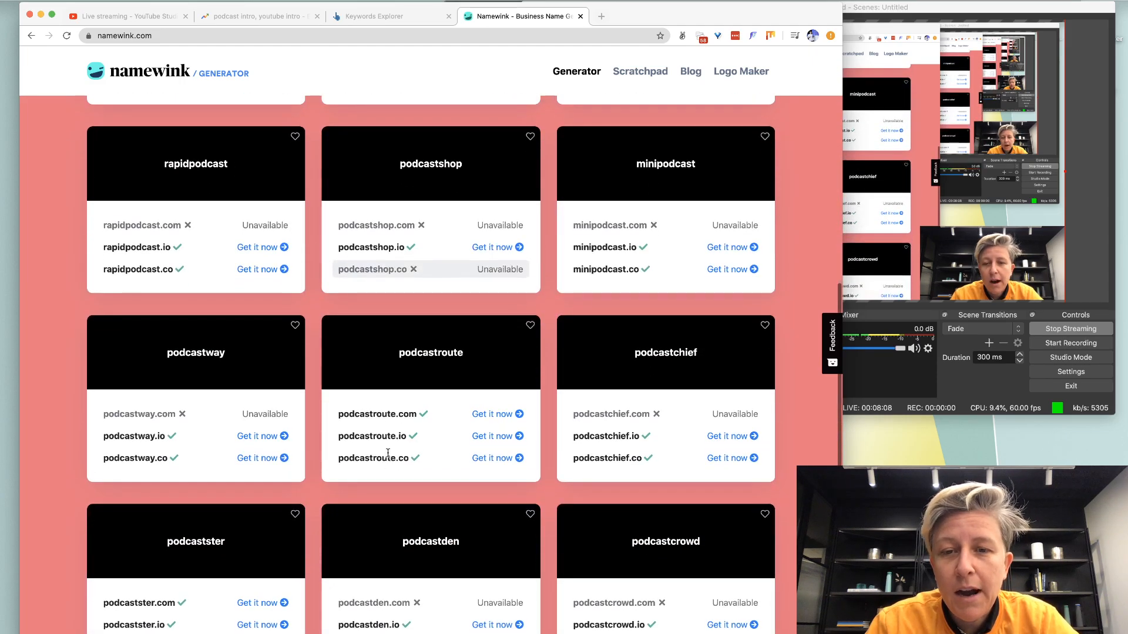
scroll(506, 278, up, 10)
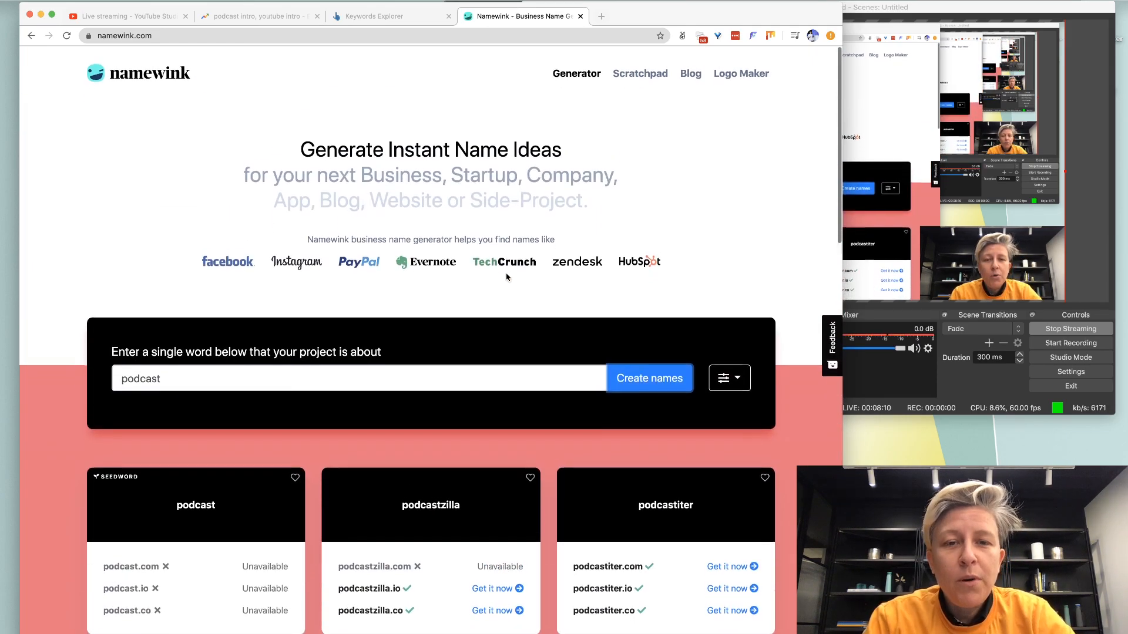
Load namecheckr.com in a new tab, then go back to Namewink's name field.
key(super+t)
text(namecheckr.com)
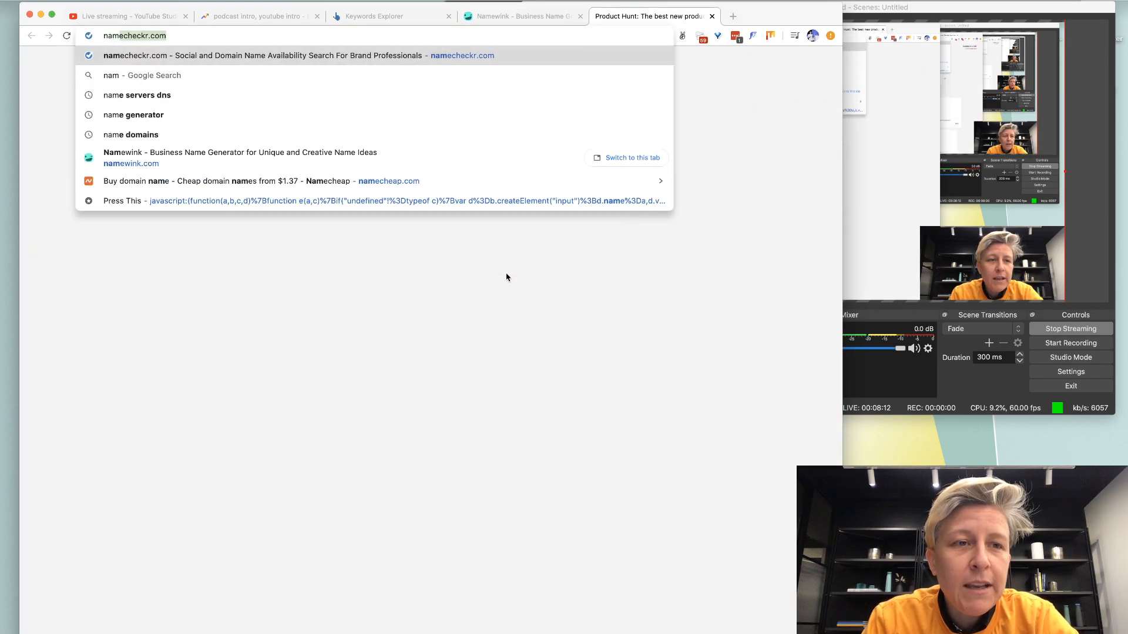
key(Return)
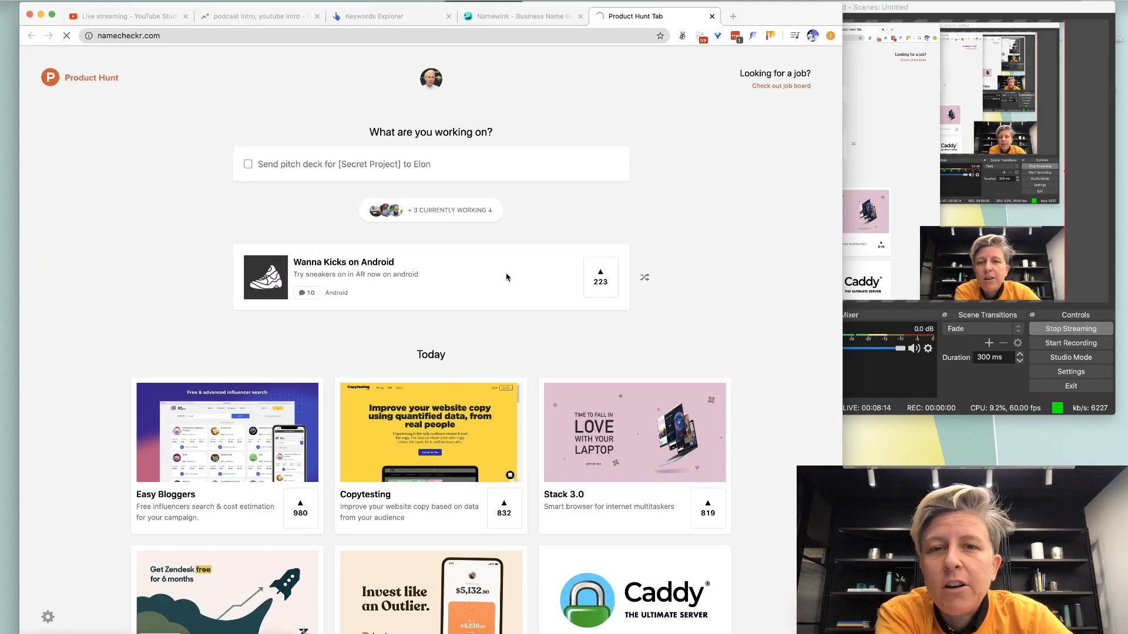
click(517, 23)
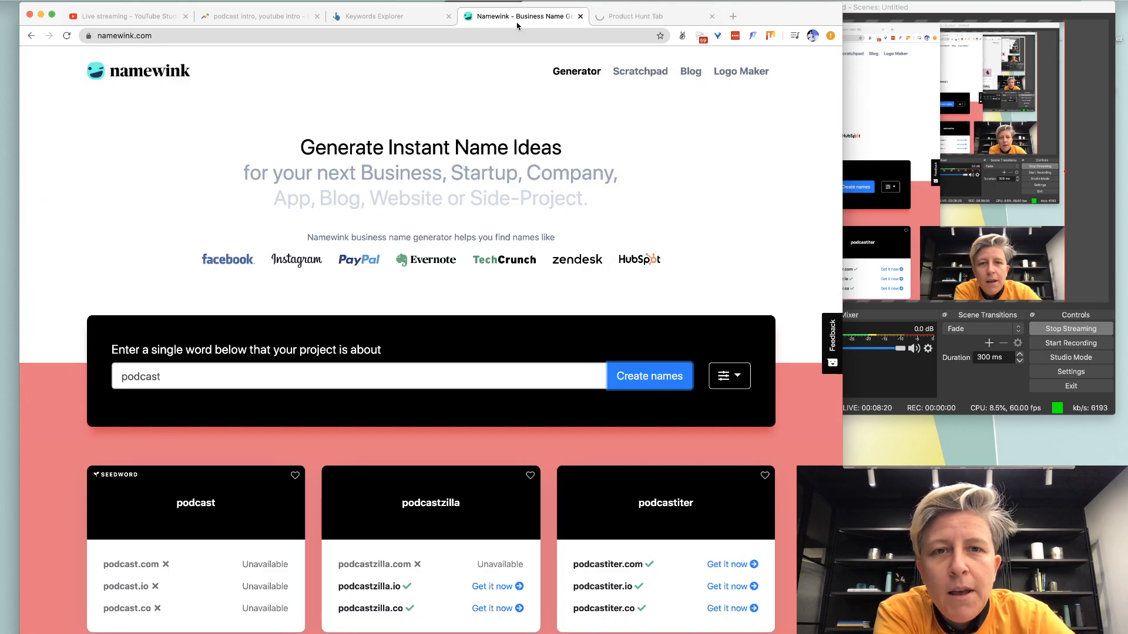
click(191, 376)
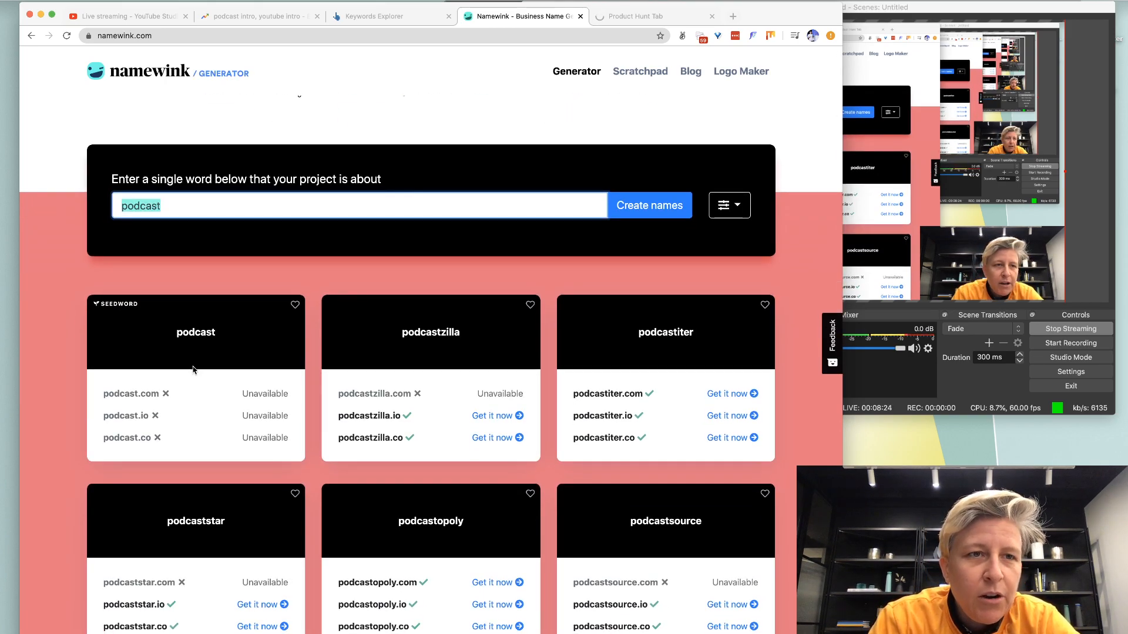
Generate Namewink name ideas for 'broadcast' and enlarge the browser to fill the screen.
text(you)
text(adcast)
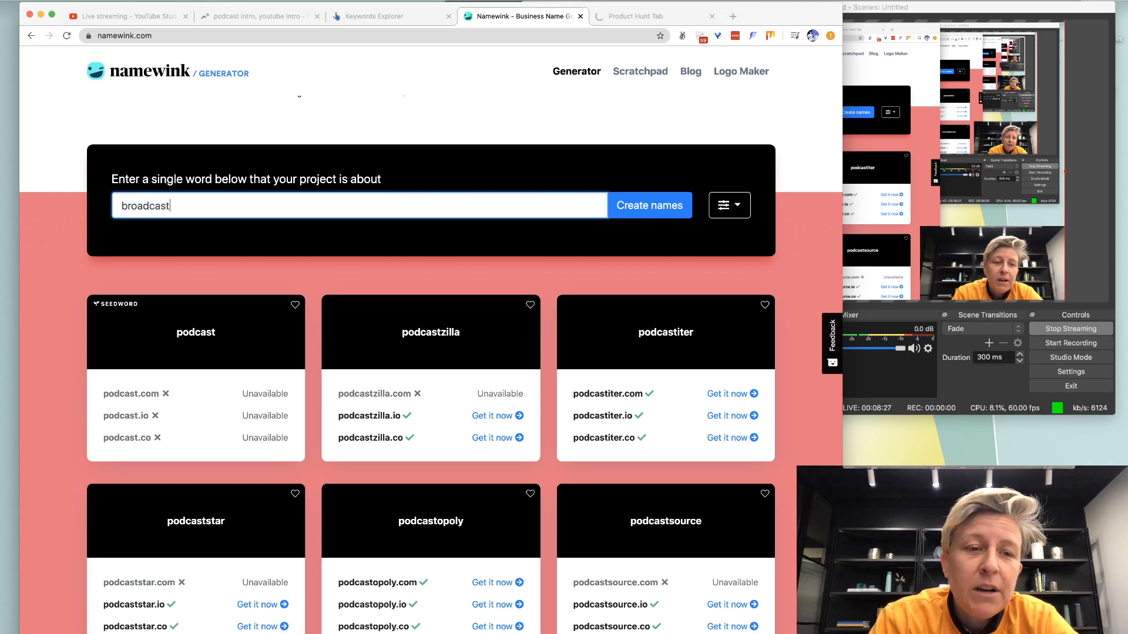
key(Return)
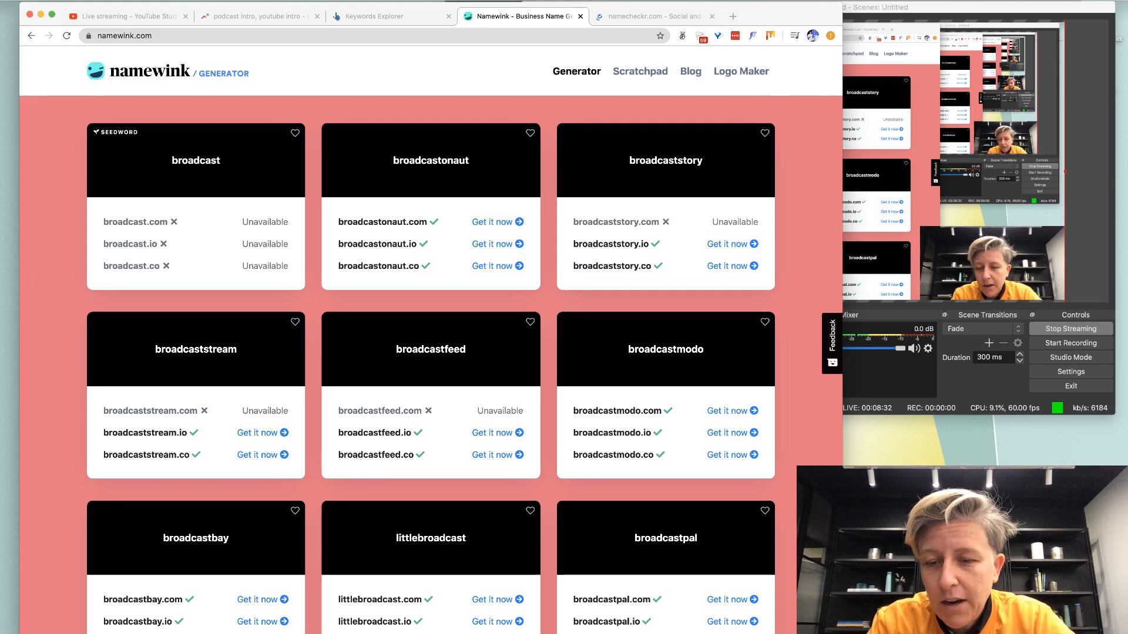
drag(842, 633, 1112, 633)
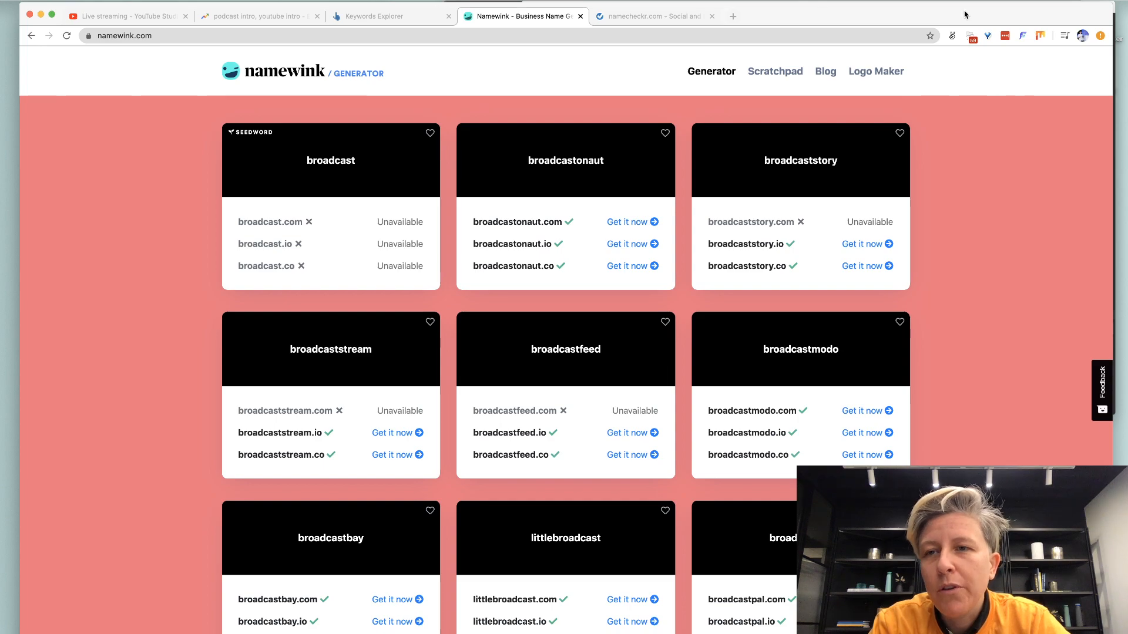
drag(965, 14, 953, 12)
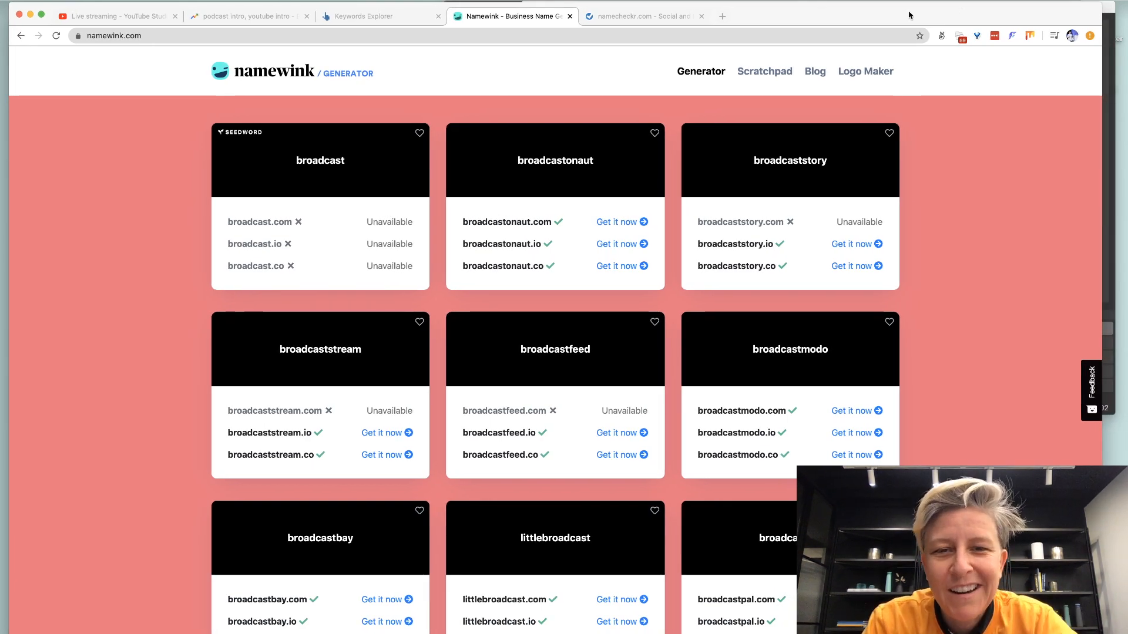
scroll(591, 118, down, 1)
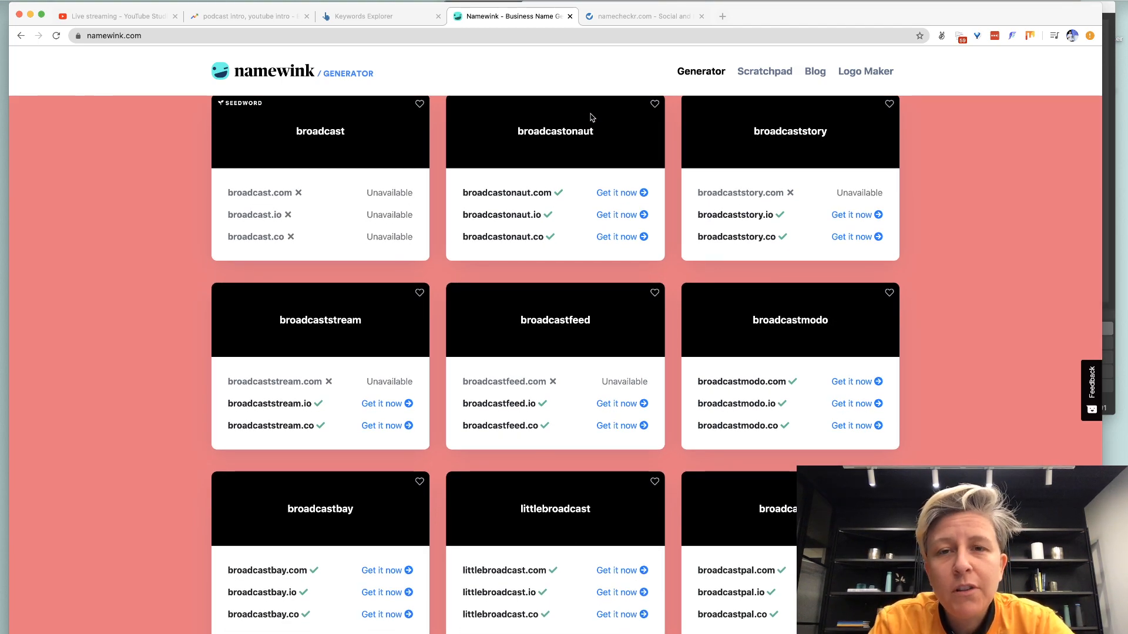
scroll(576, 88, up, 6)
Clear the 'rankhighmedia' entry from Namewink's name field and bring up namecheckr.
click(371, 372)
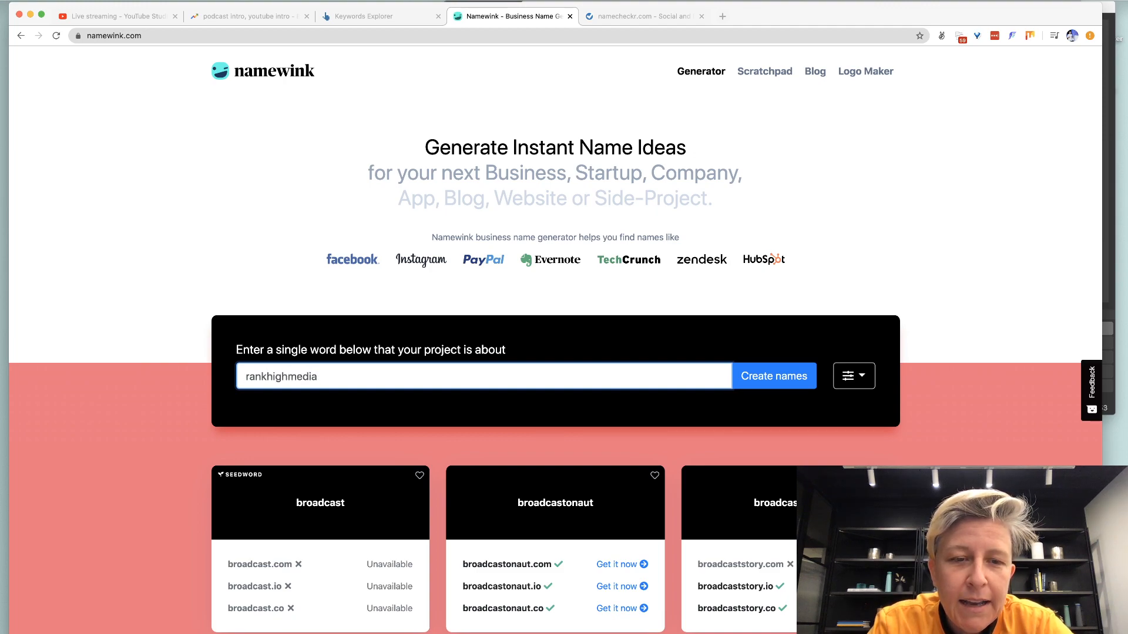
key(super+a)
key(BackSpace)
click(643, 16)
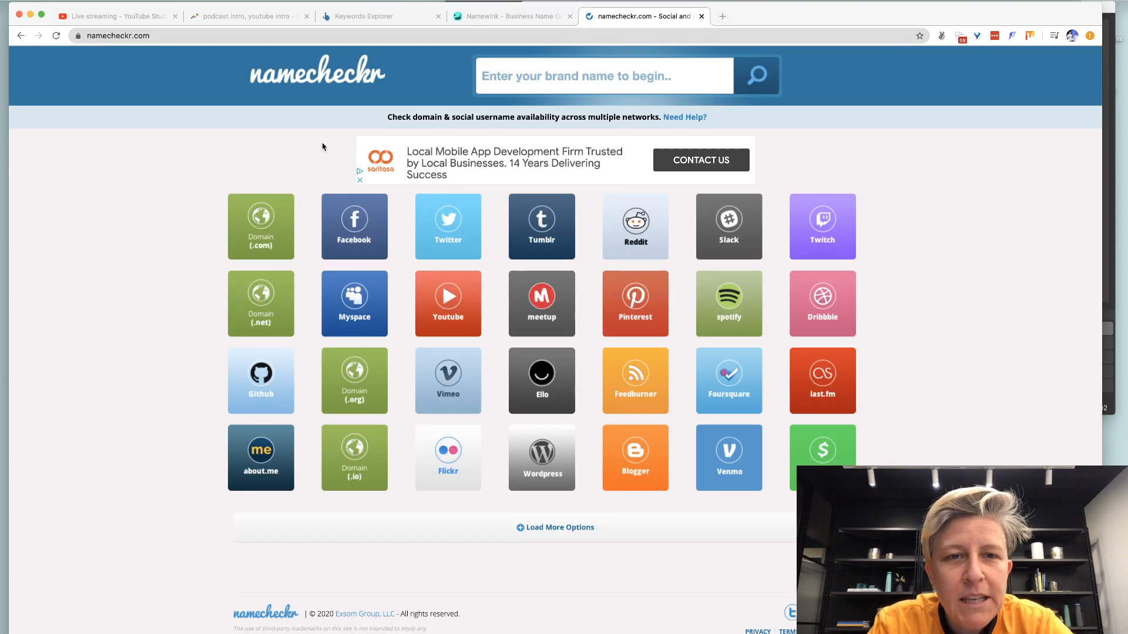
Check name availability for 'rankhighmedia', then 'rankhigh' (.com, .net taken) in namecheckr.
click(546, 74)
text(rankhigh)
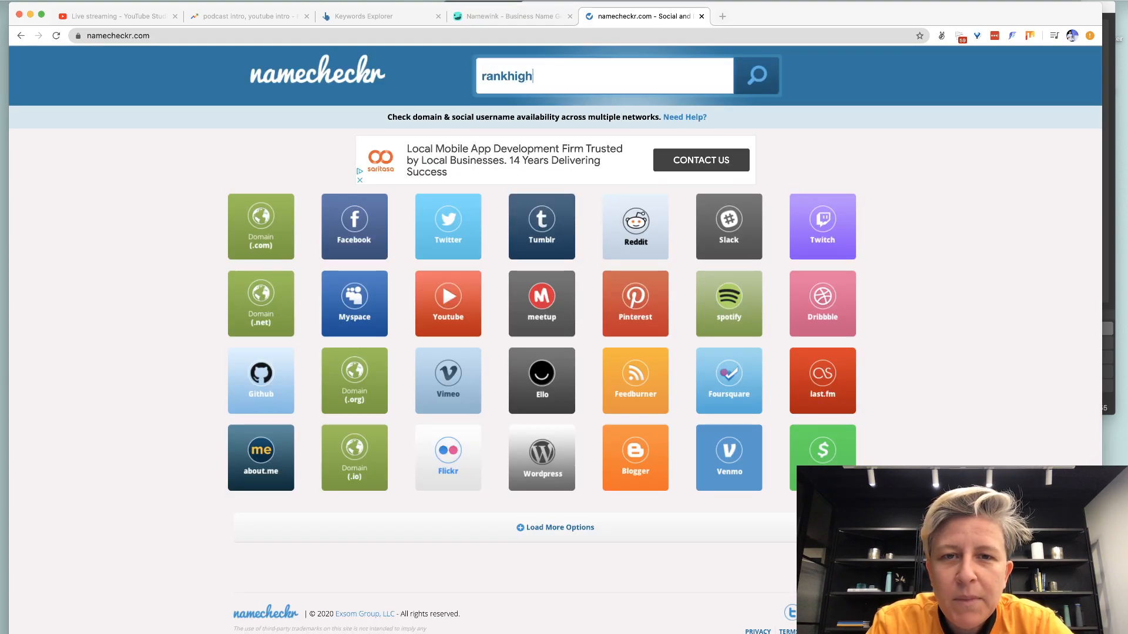
text(media)
key(Return)
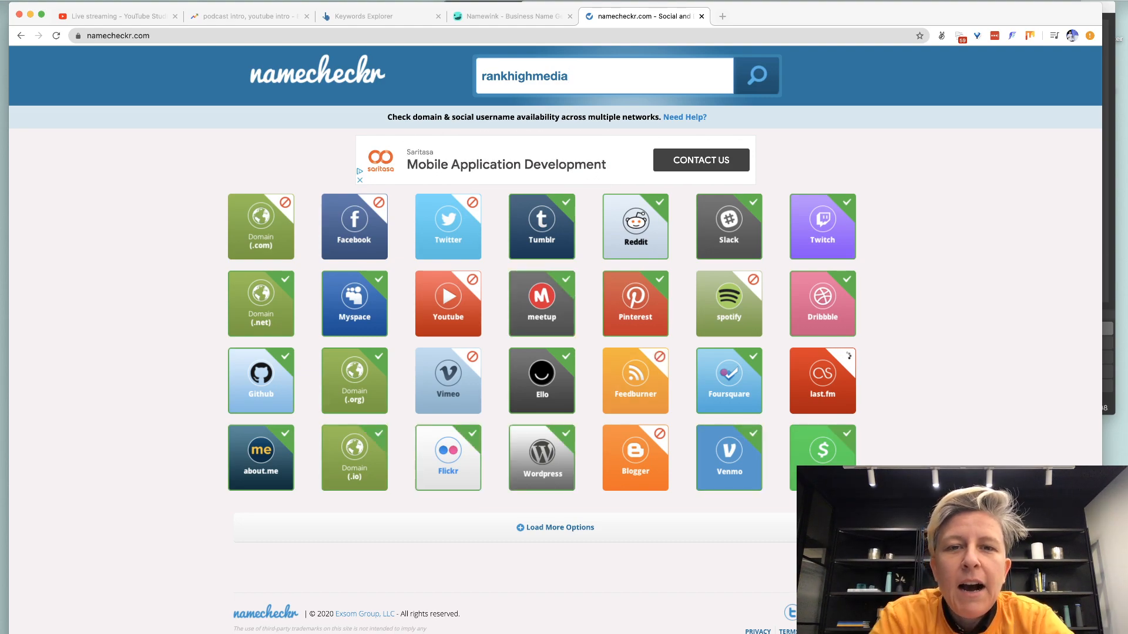
key(super+a)
key(BackSpace)
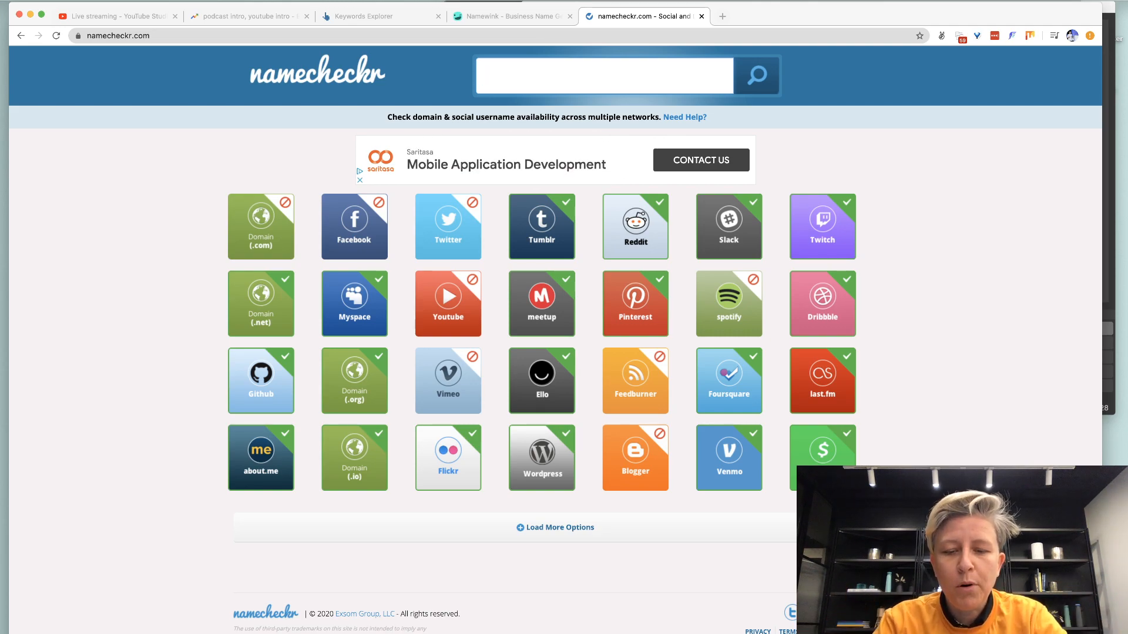
key(Return)
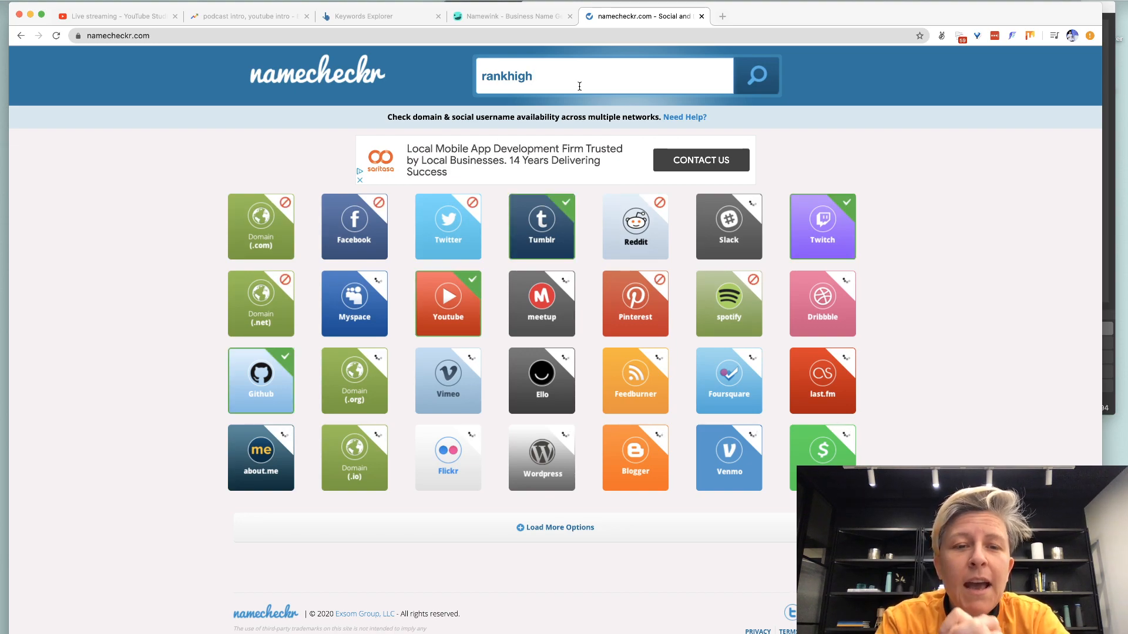
click(522, 24)
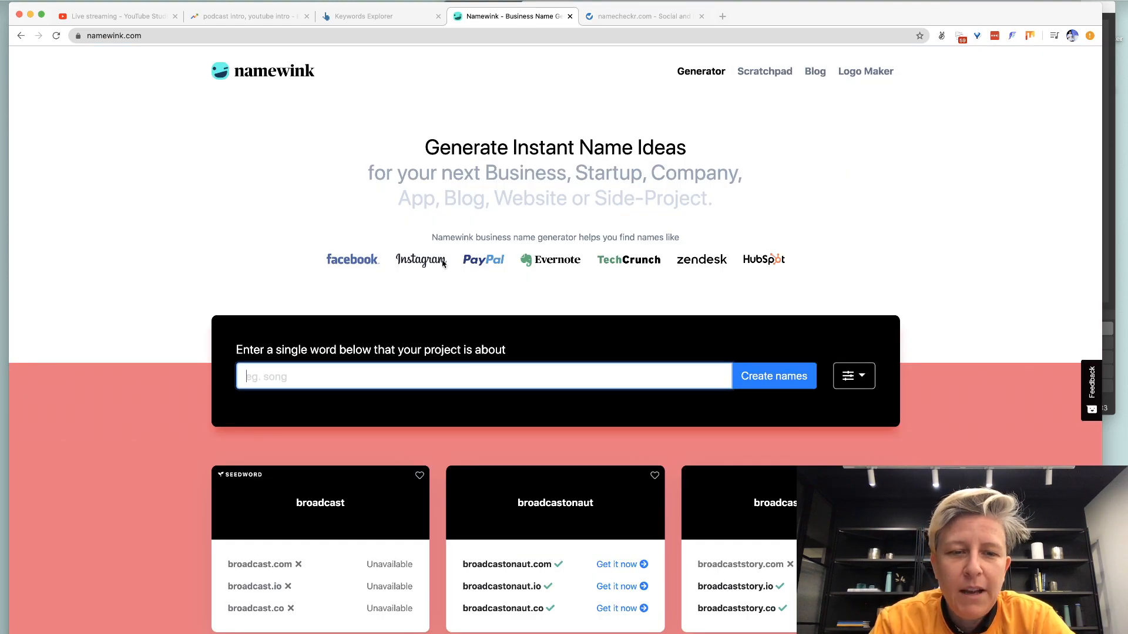
Google 'rankhighmedia' in a new tab, finding an existing Rank High Media agency.
scroll(424, 327, down, 2)
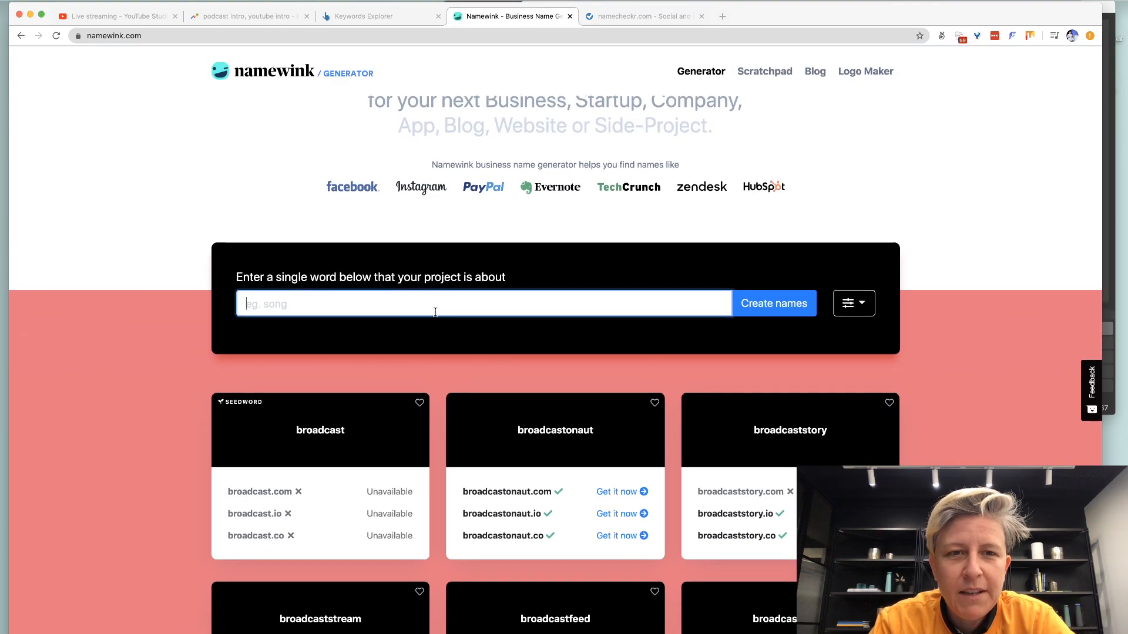
key(super+t)
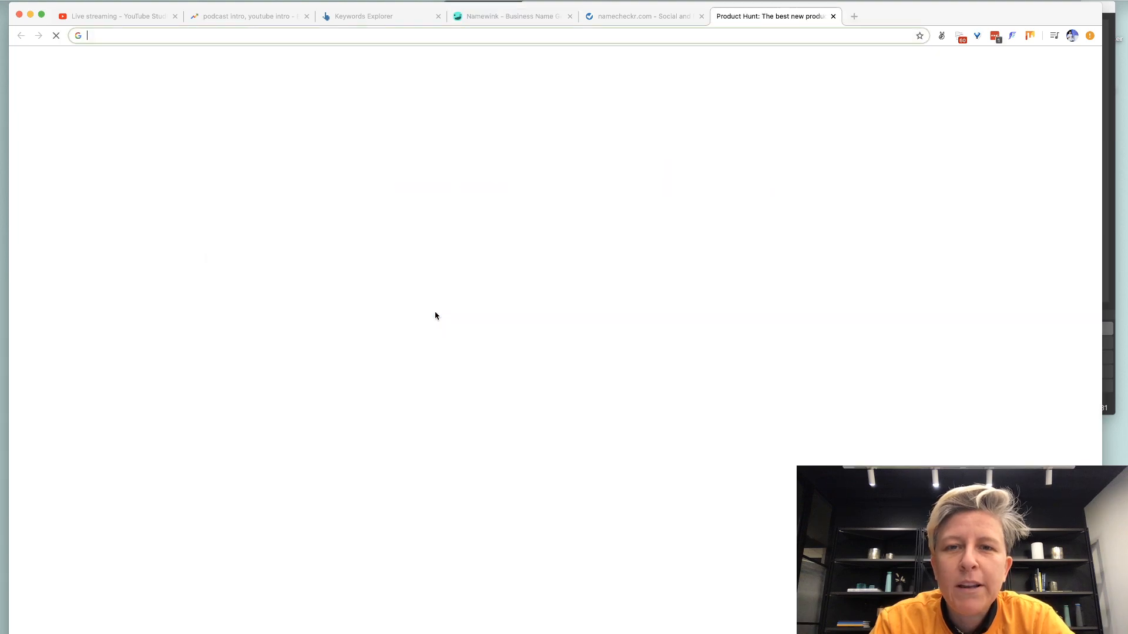
text(rankhigh)
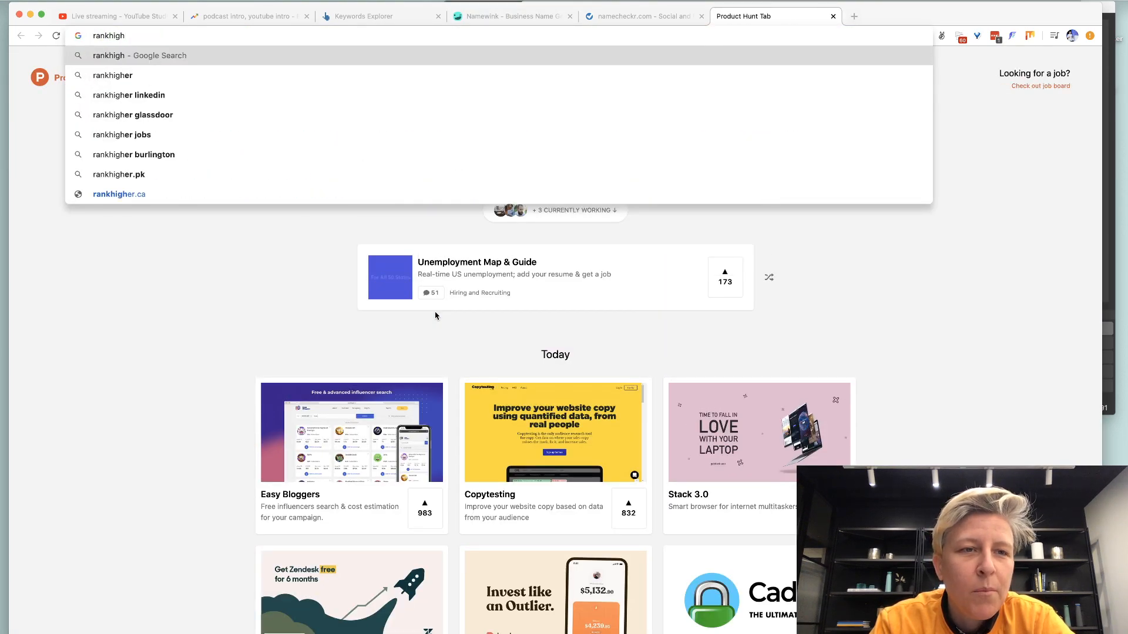
text(media)
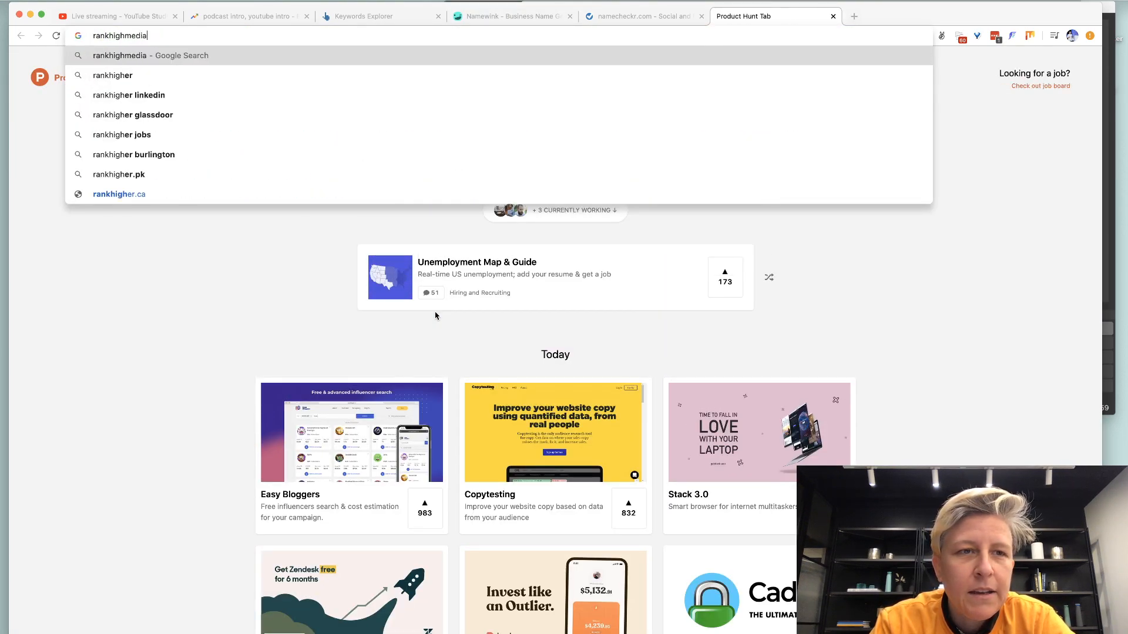
key(Return)
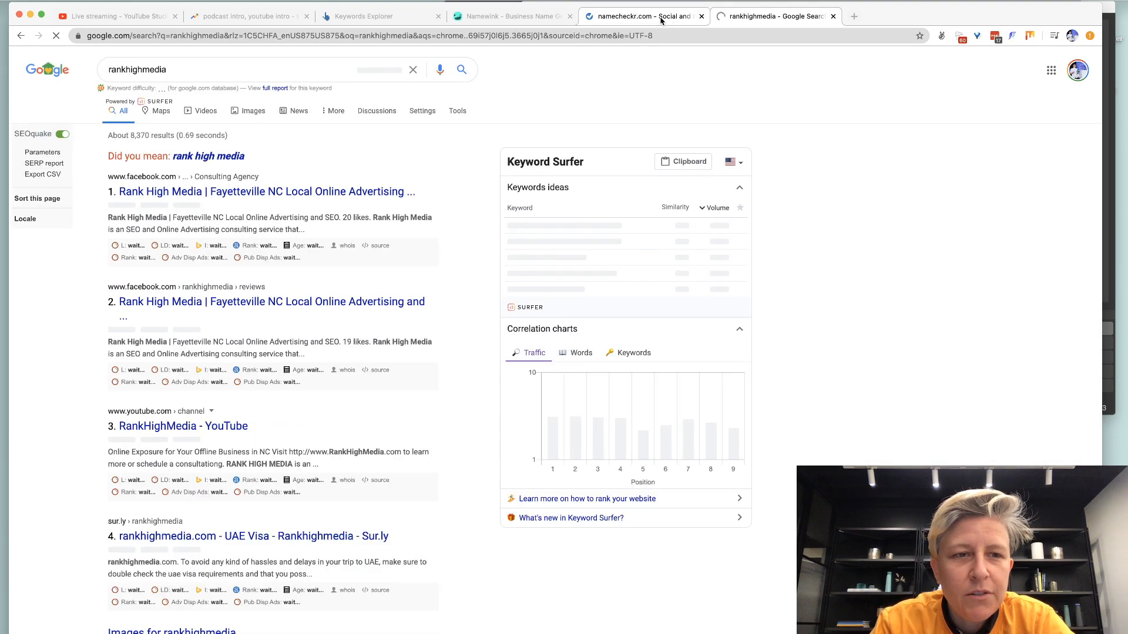
scroll(376, 253, down, 3)
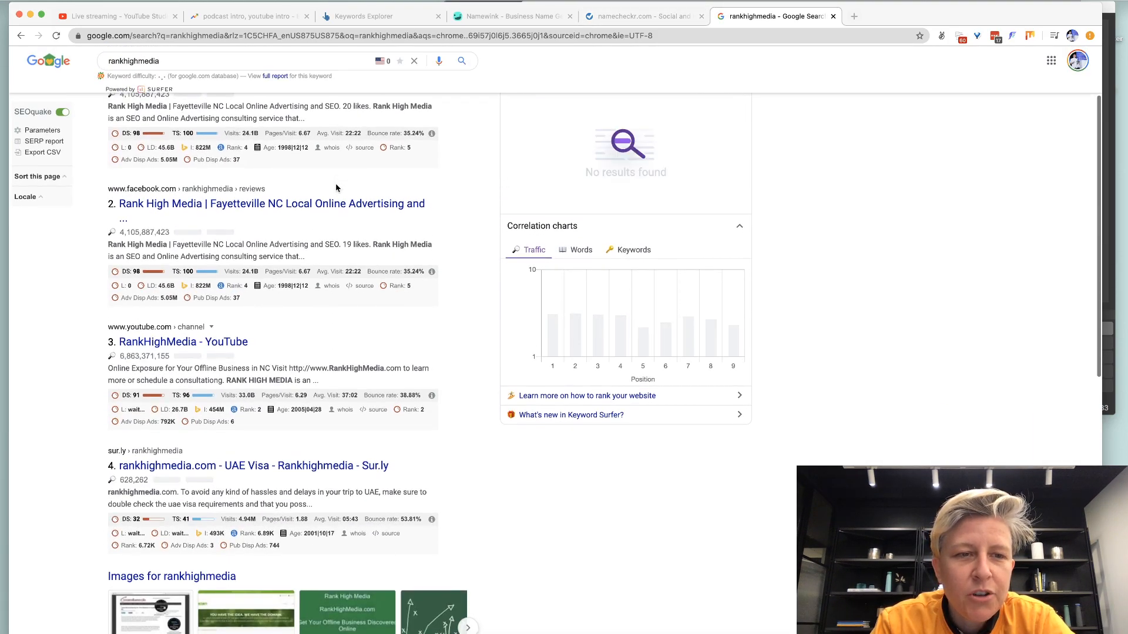
scroll(337, 188, up, 1)
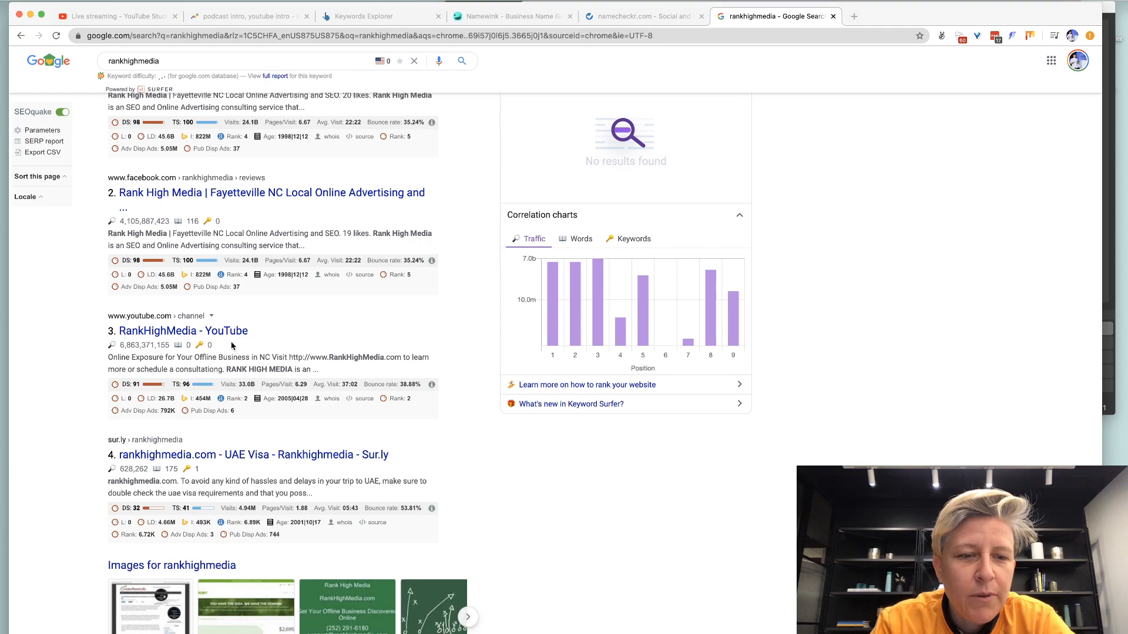
scroll(232, 346, down, 6)
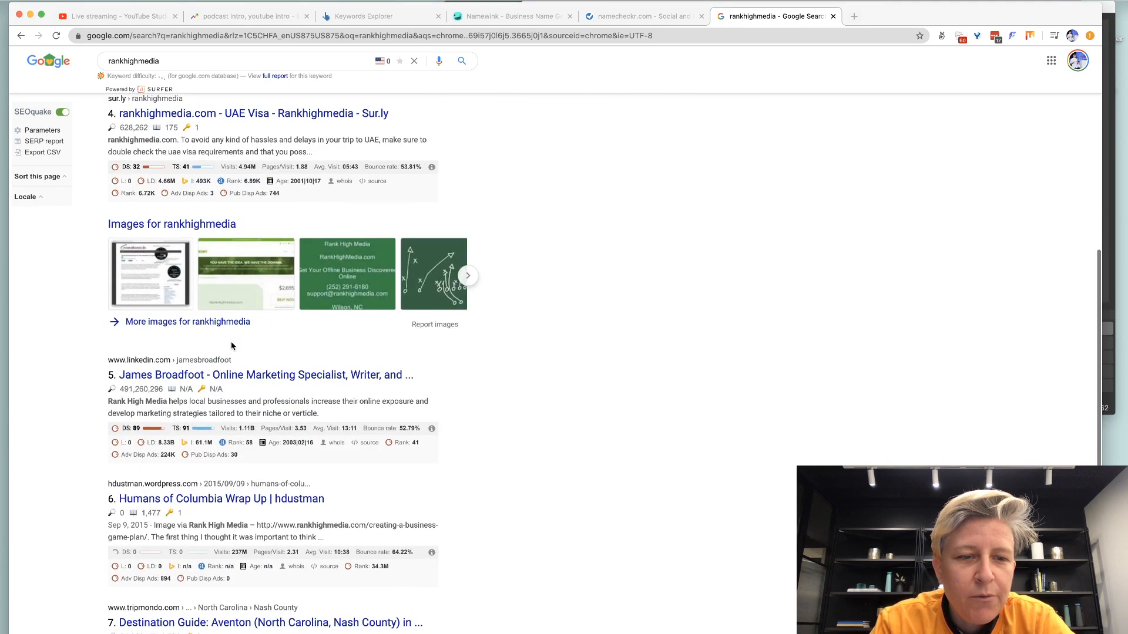
click(640, 16)
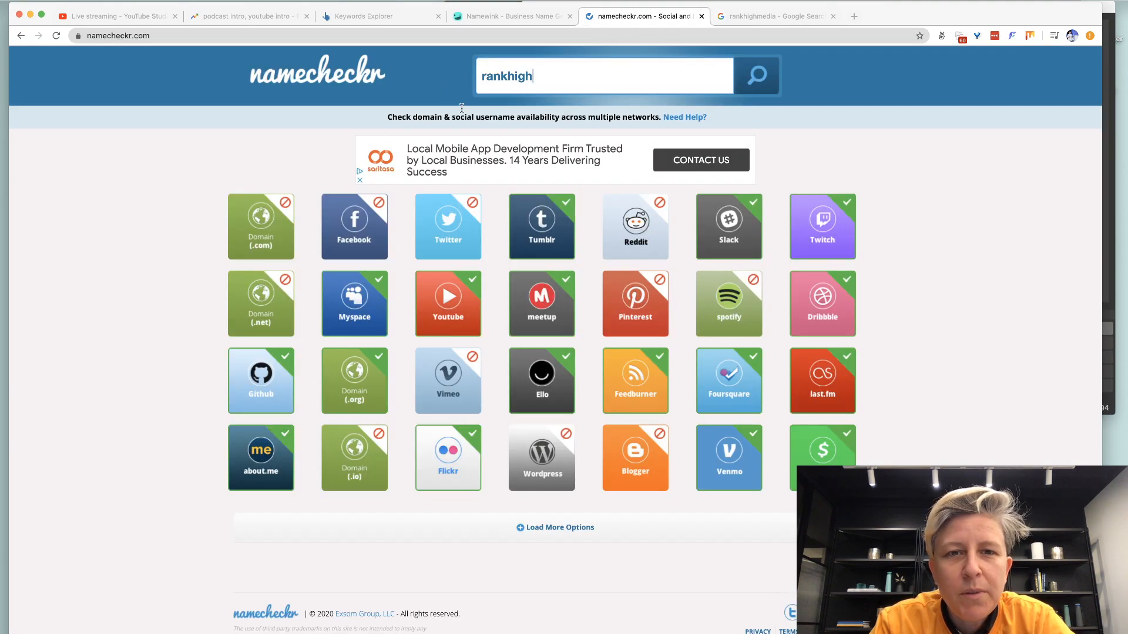
Edit the brand name in namecheckr's search box and rerun the availability check.
click(528, 78)
key(BackSpace)
key(BackSpace)
key(BackSpace)
key(BackSpace)
text(hi)
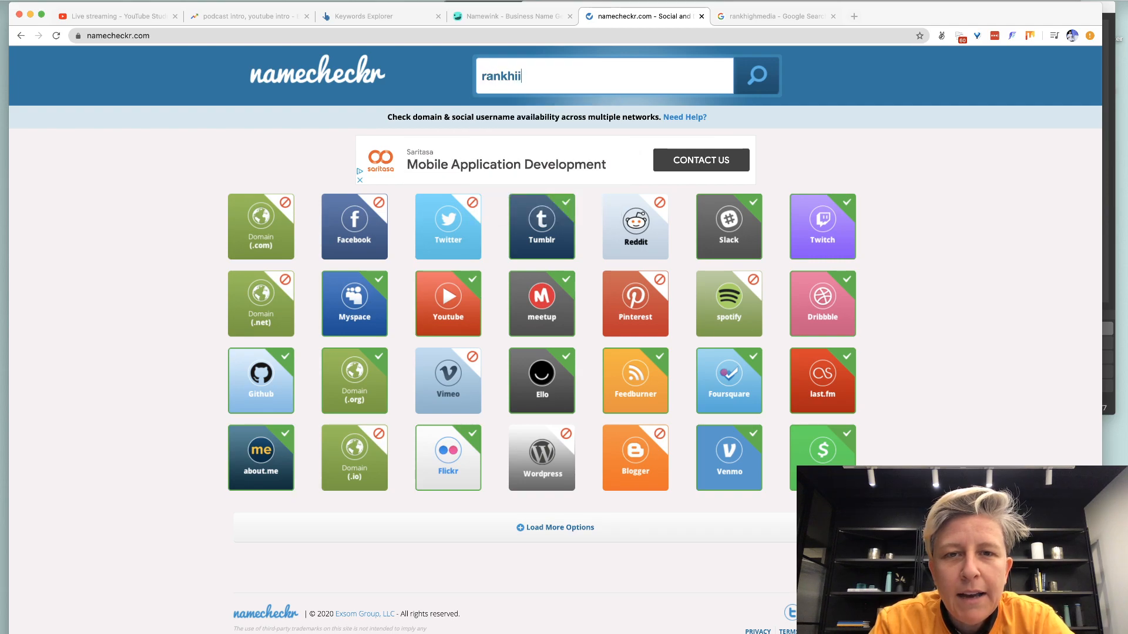
key(Return)
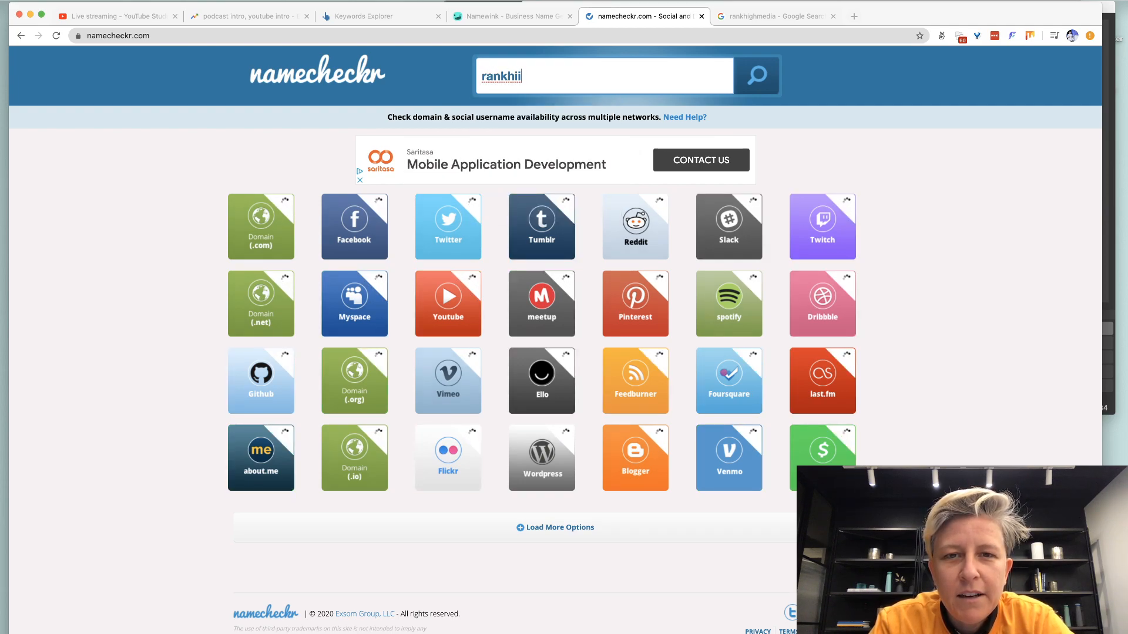
Try 'rankhighcast' in the namecheckr search box, then revert it to 'rankhigh'.
key(super+a)
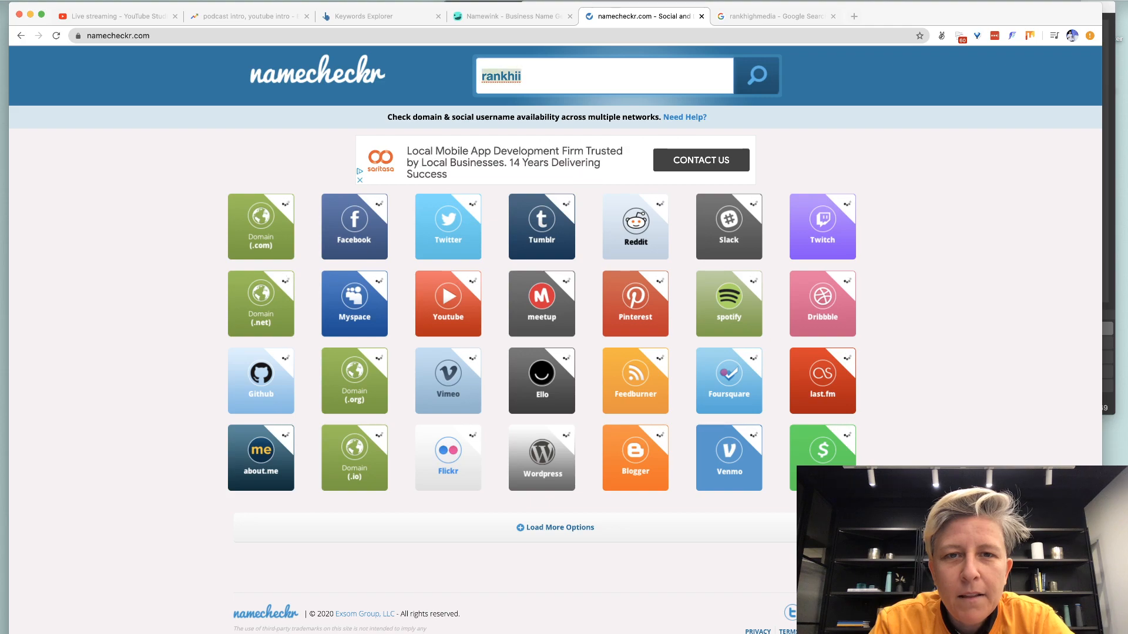
text(rankhighcast)
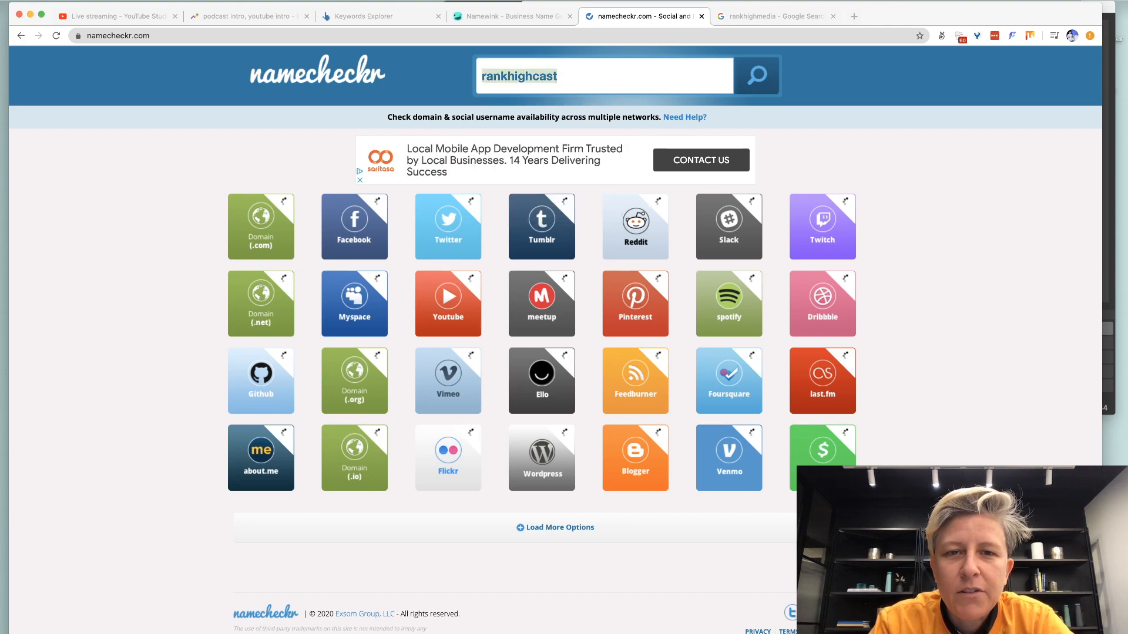
key(super+a)
text(rankhigh)
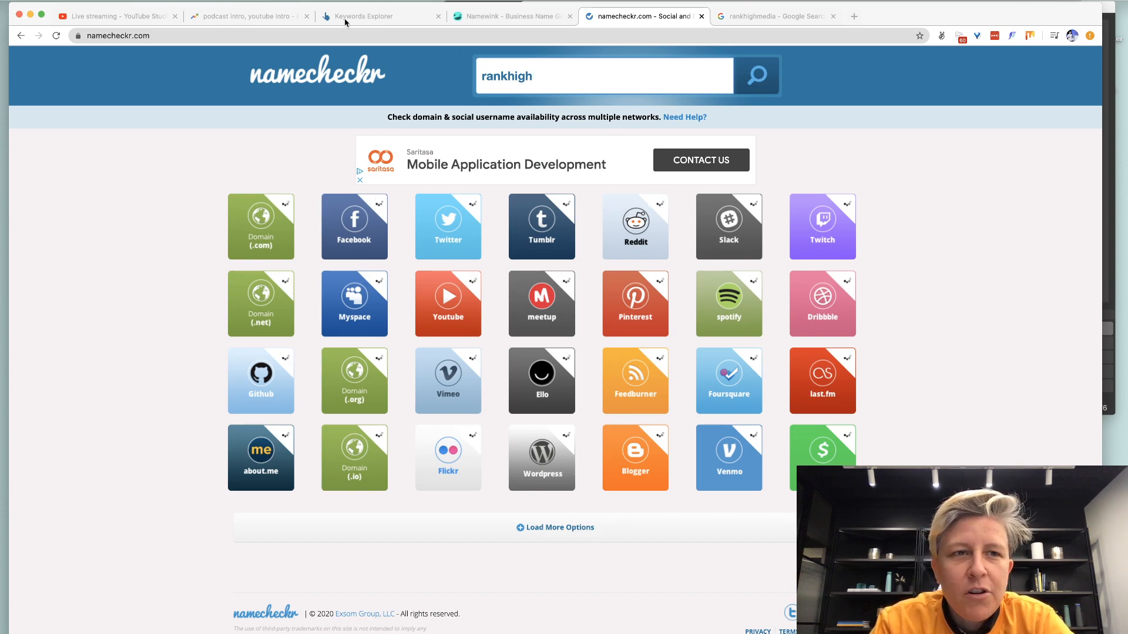
click(154, 18)
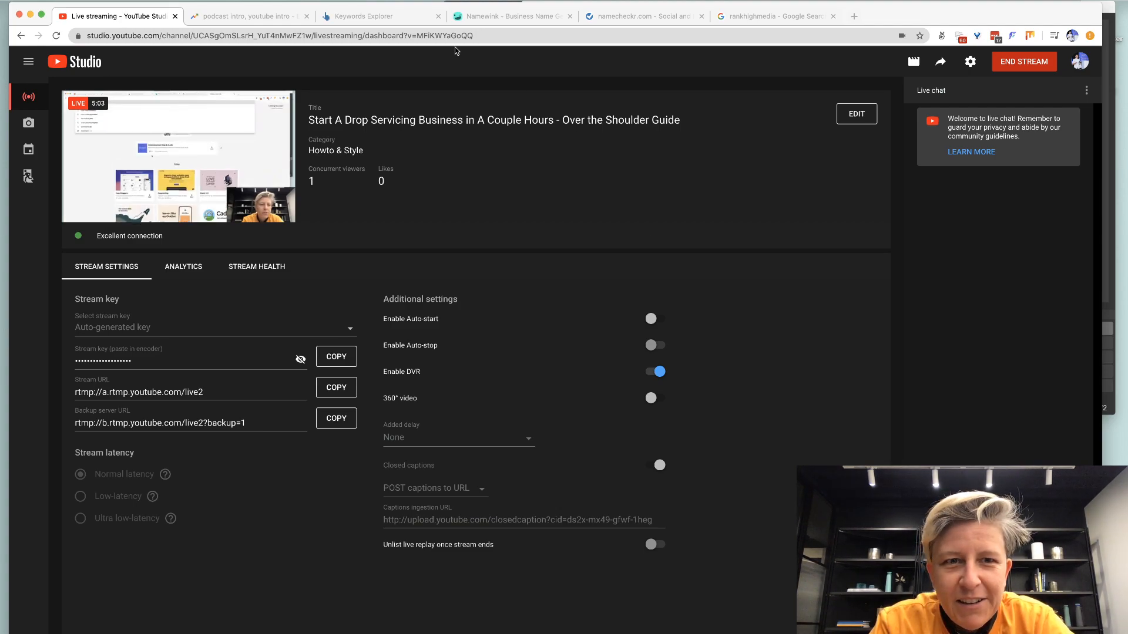
Generate business name ideas from 'rankhigh' in Namewink and browse the results.
click(487, 16)
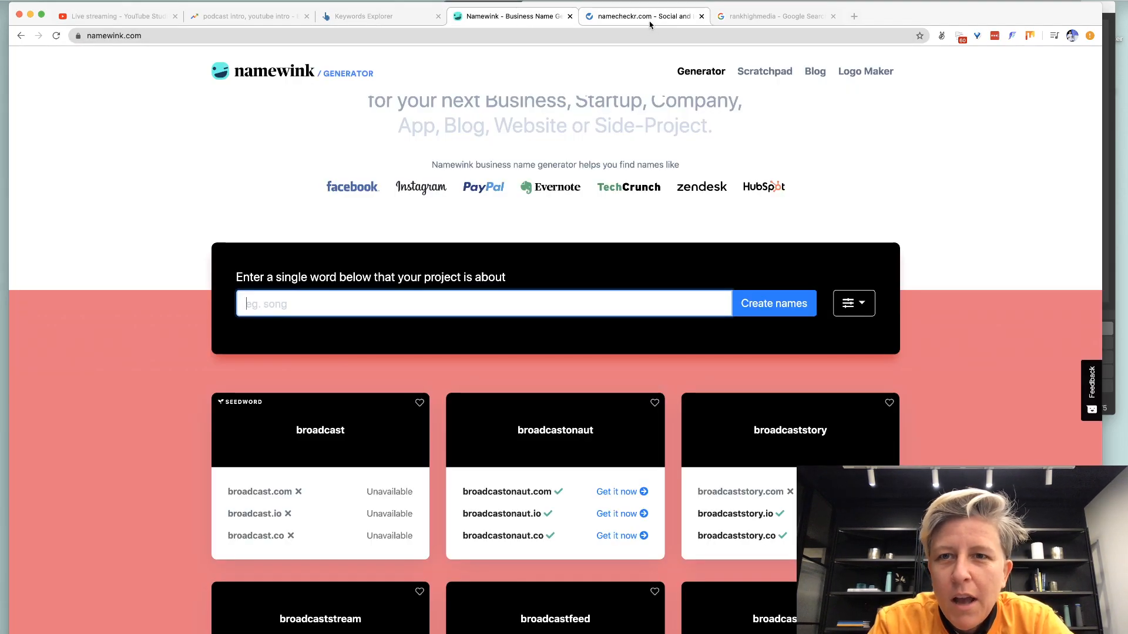
text(rankhigh)
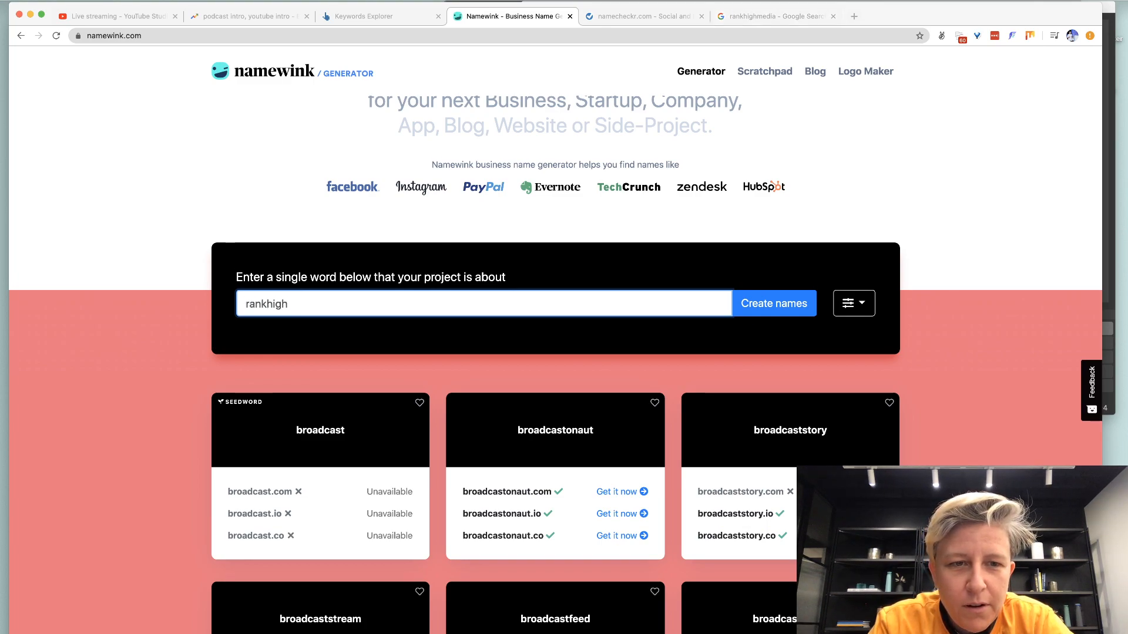
key(Return)
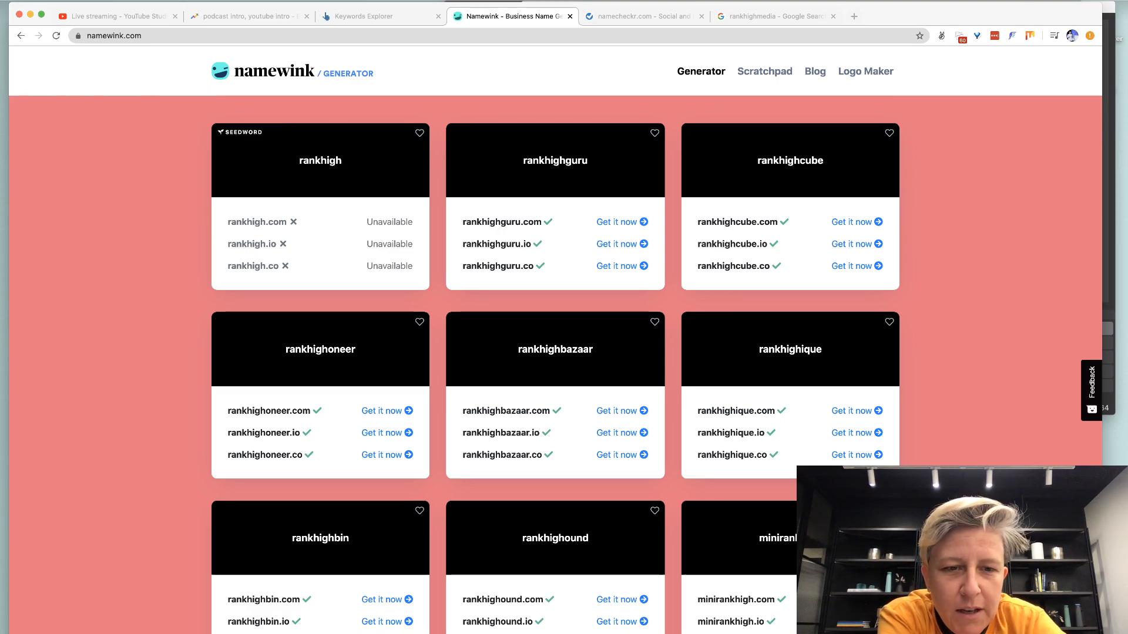
scroll(320, 264, down, 5)
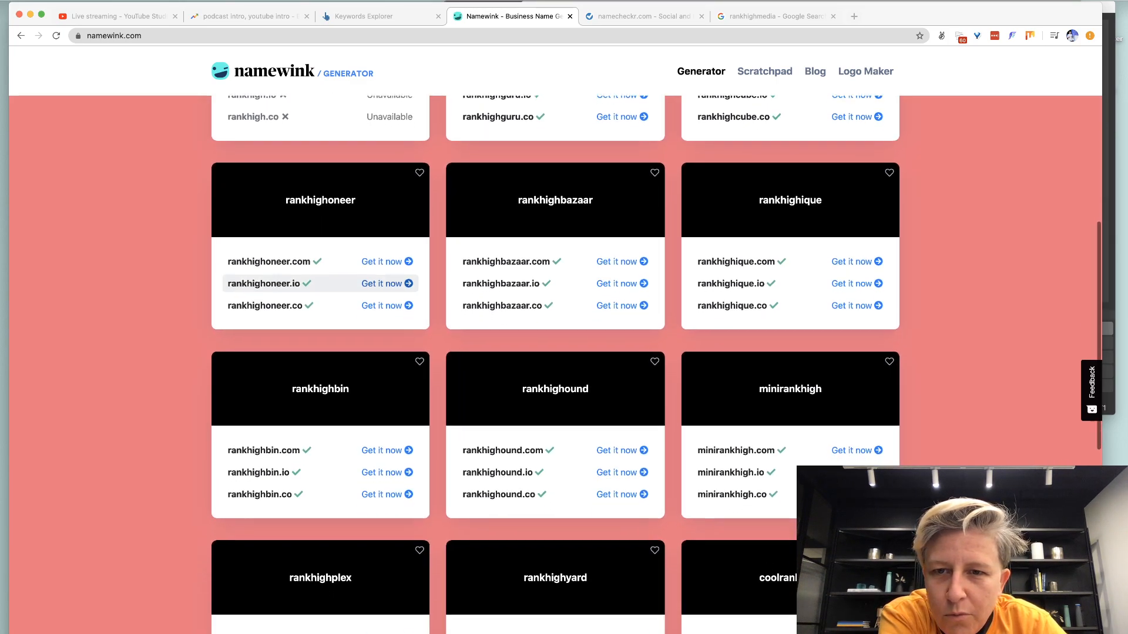
scroll(320, 235, down, 5)
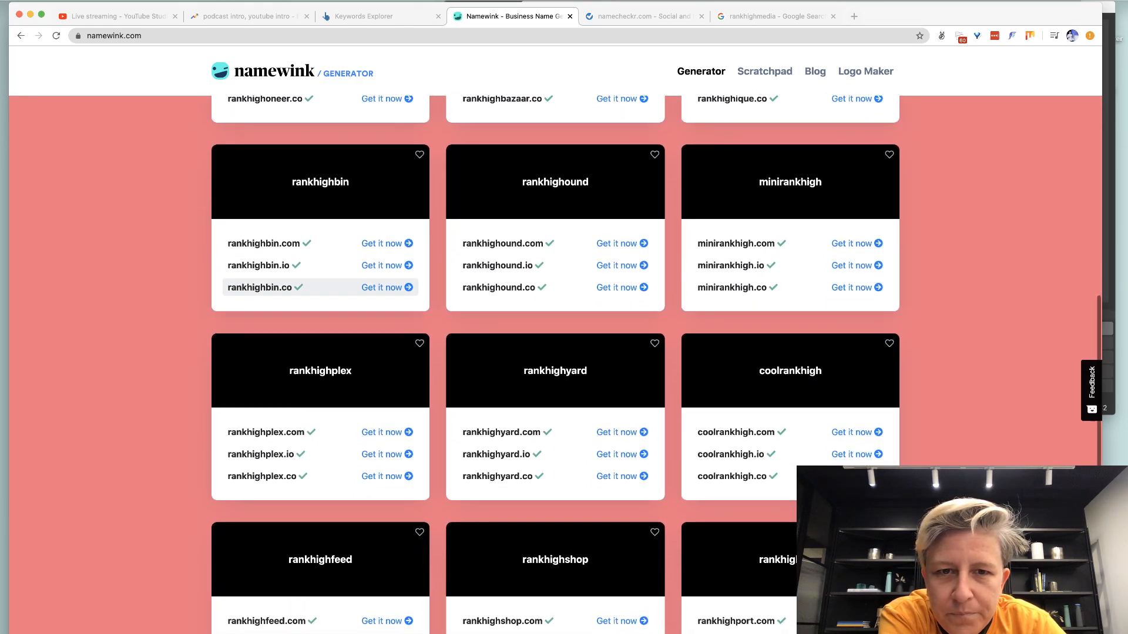
scroll(320, 264, down, 3)
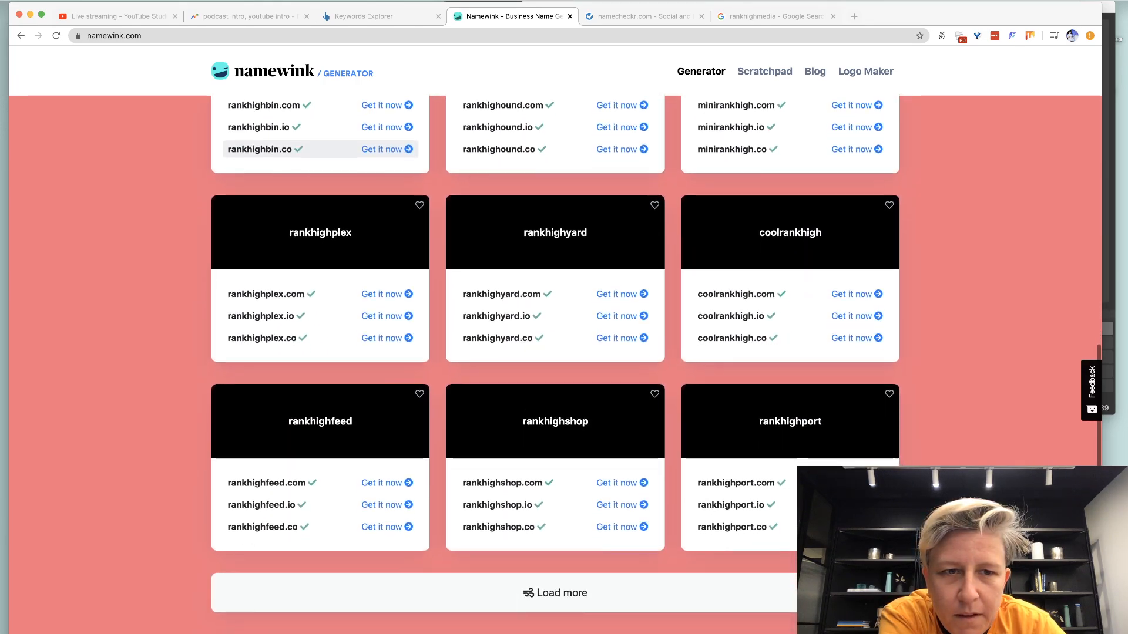
Load a second batch of name ideas such as rankhighcat and rankhighcrew, and scroll through them.
click(461, 594)
scroll(461, 594, down, 5)
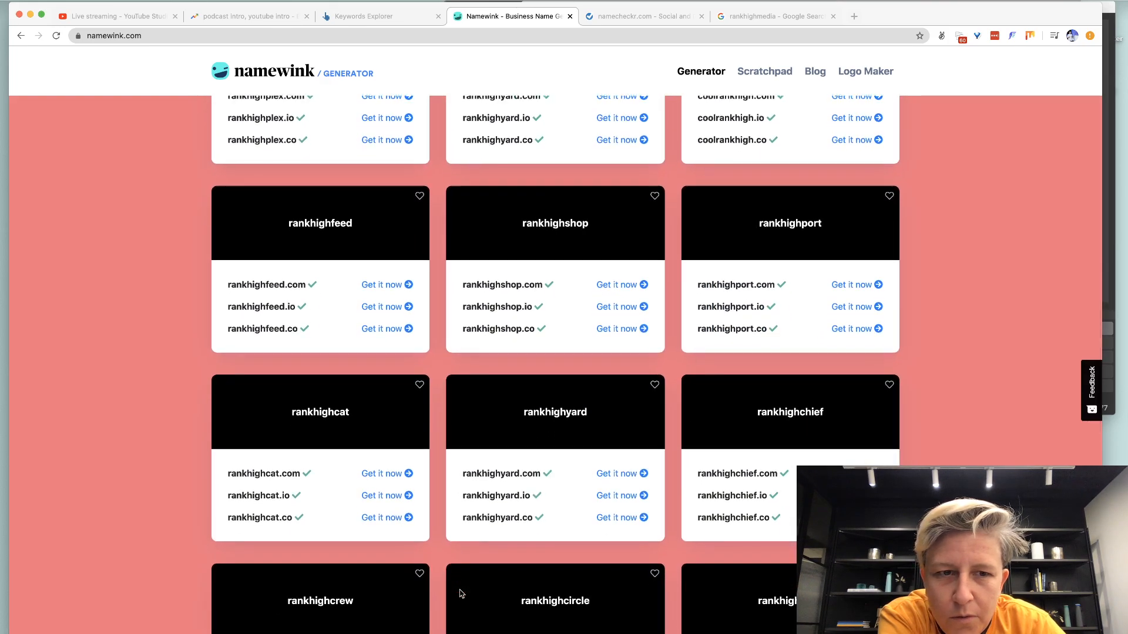
scroll(461, 594, down, 4)
scroll(461, 593, down, 2)
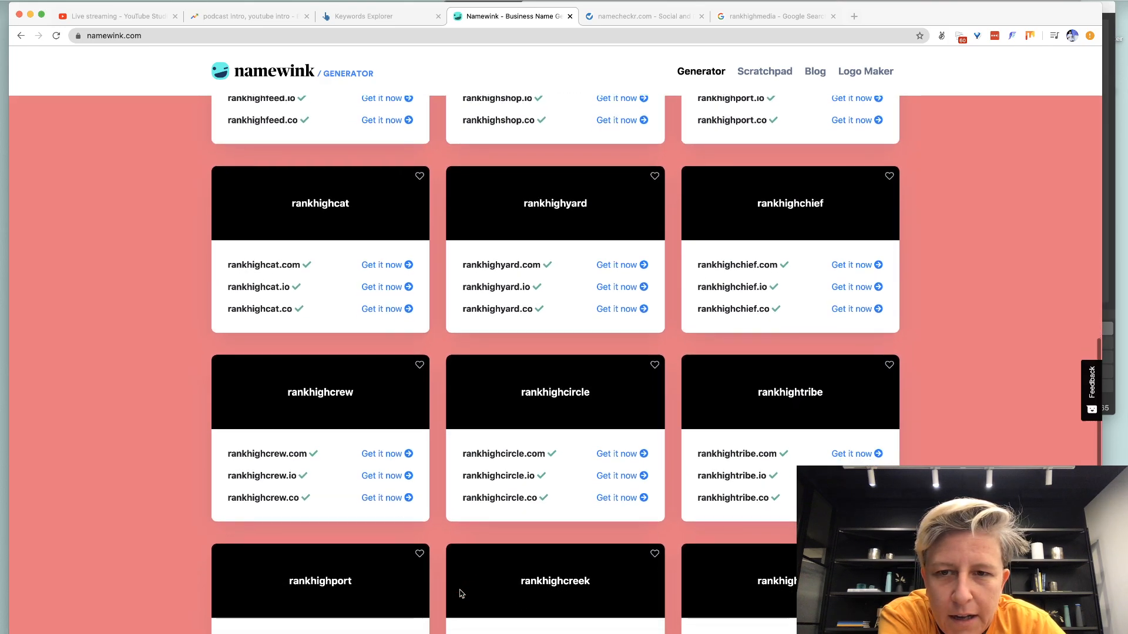
scroll(461, 594, down, 3)
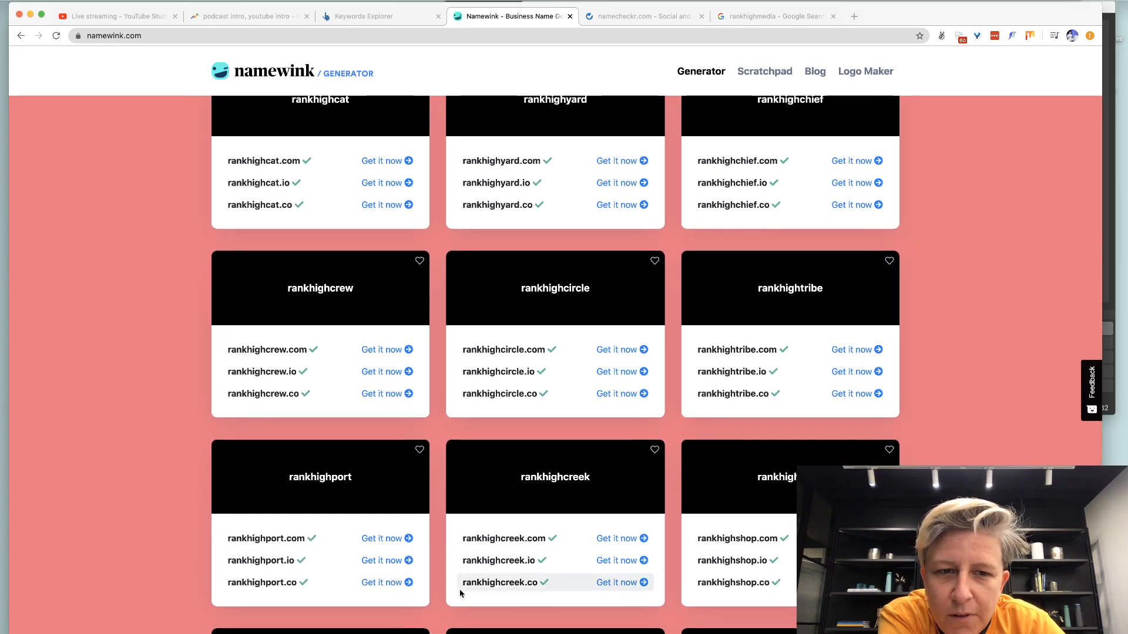
scroll(461, 594, down, 4)
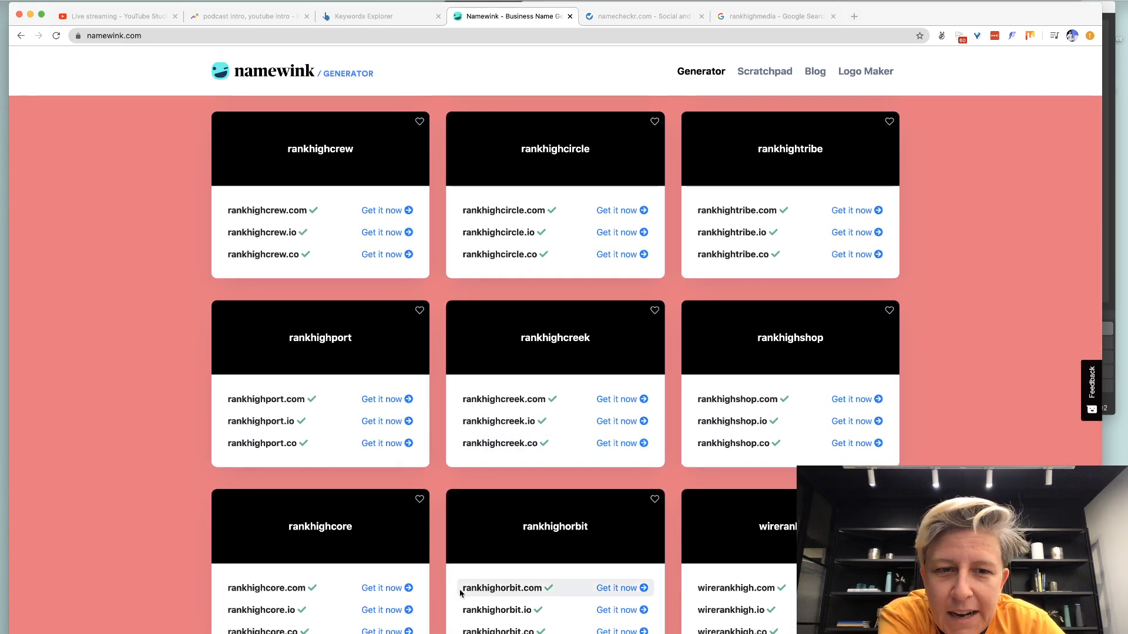
scroll(461, 594, down, 6)
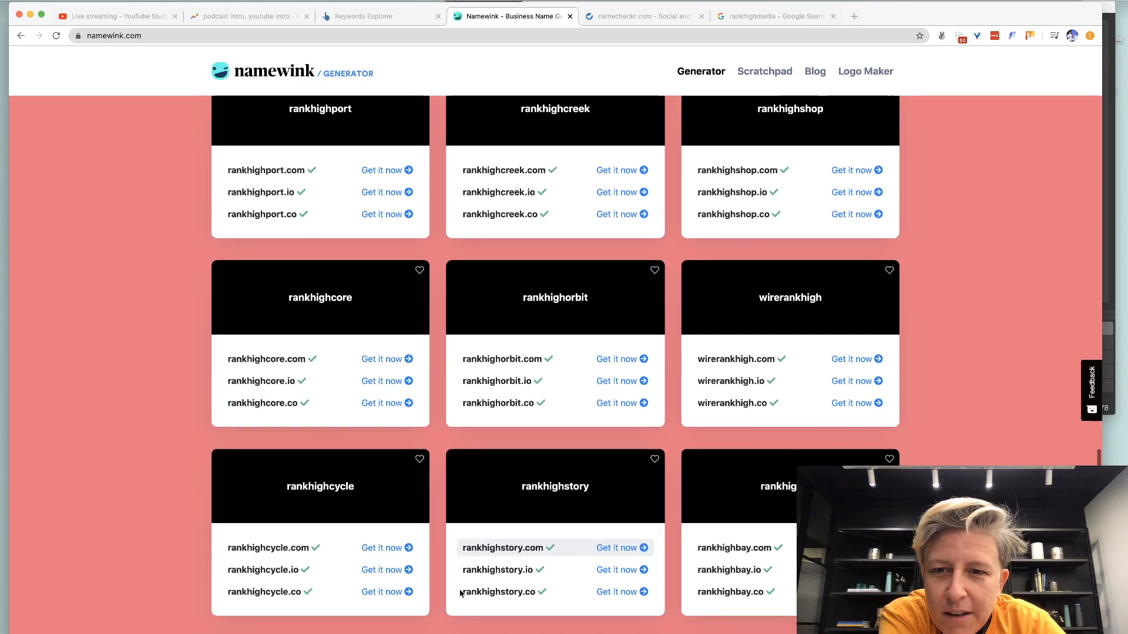
scroll(461, 594, down, 1)
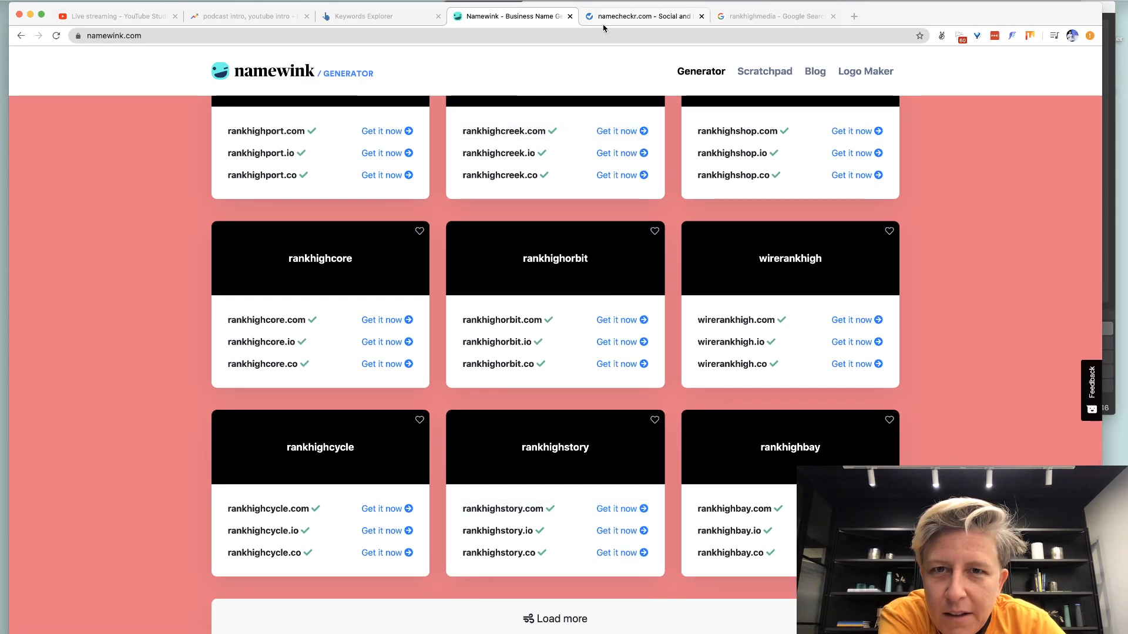
click(605, 24)
Check 'leaderrankmedia' availability in Namecheckr, then start a new tab for namecheap.
text(leaderrank)
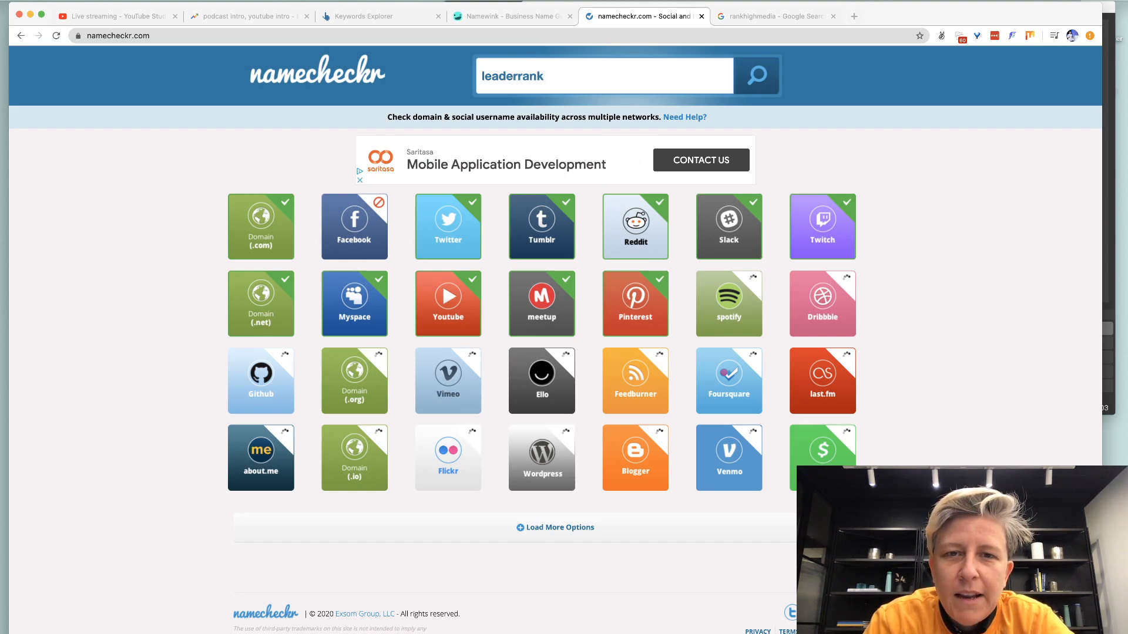
text(media)
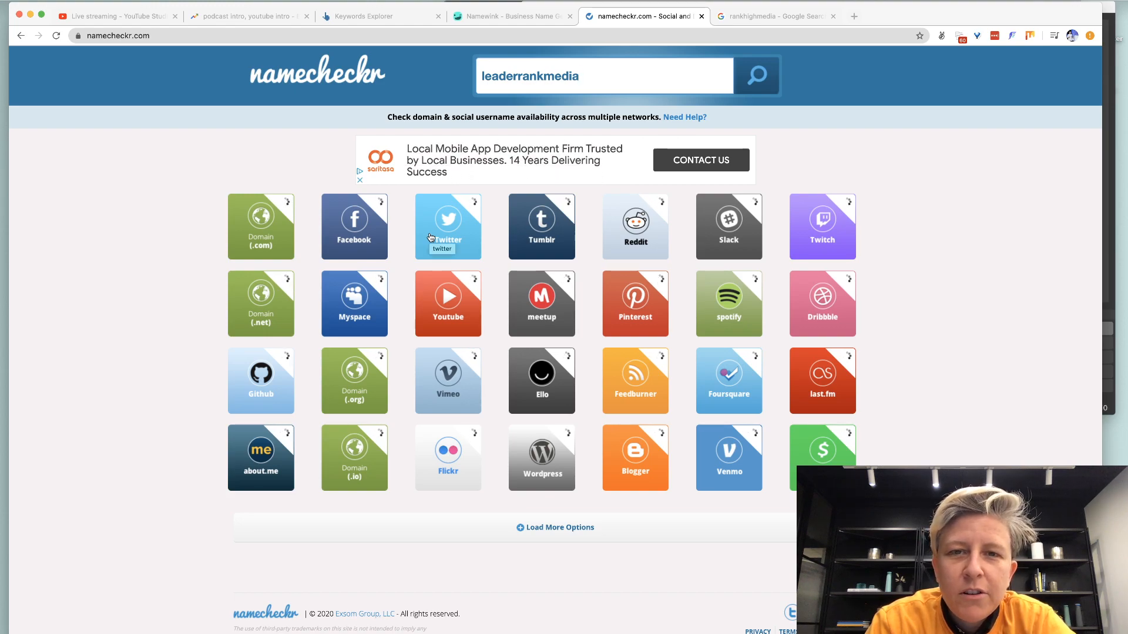
key(super+t)
text(name)
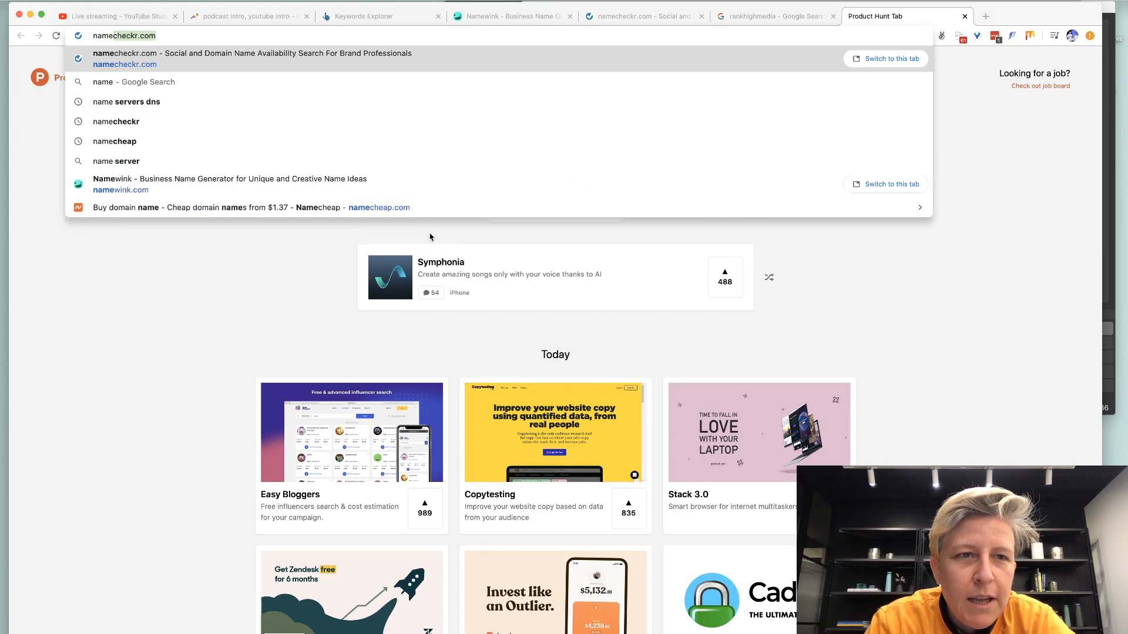
text(cheap)
Load namecheap.com in the new tab, focus its domain search box, and return to Namecheckr.
key(Return)
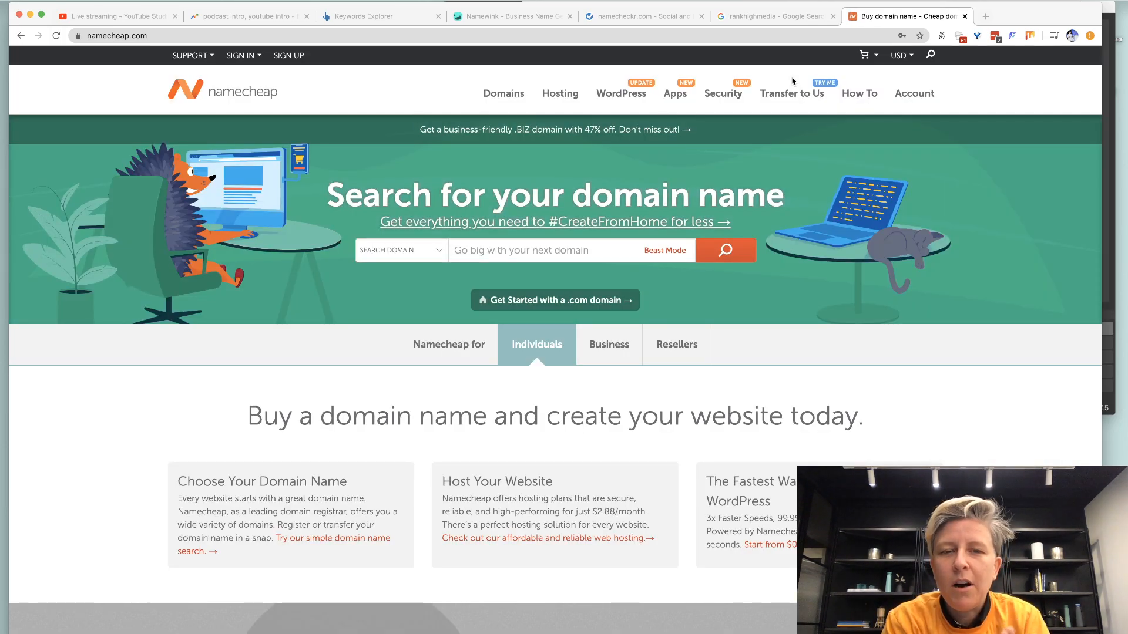
click(480, 248)
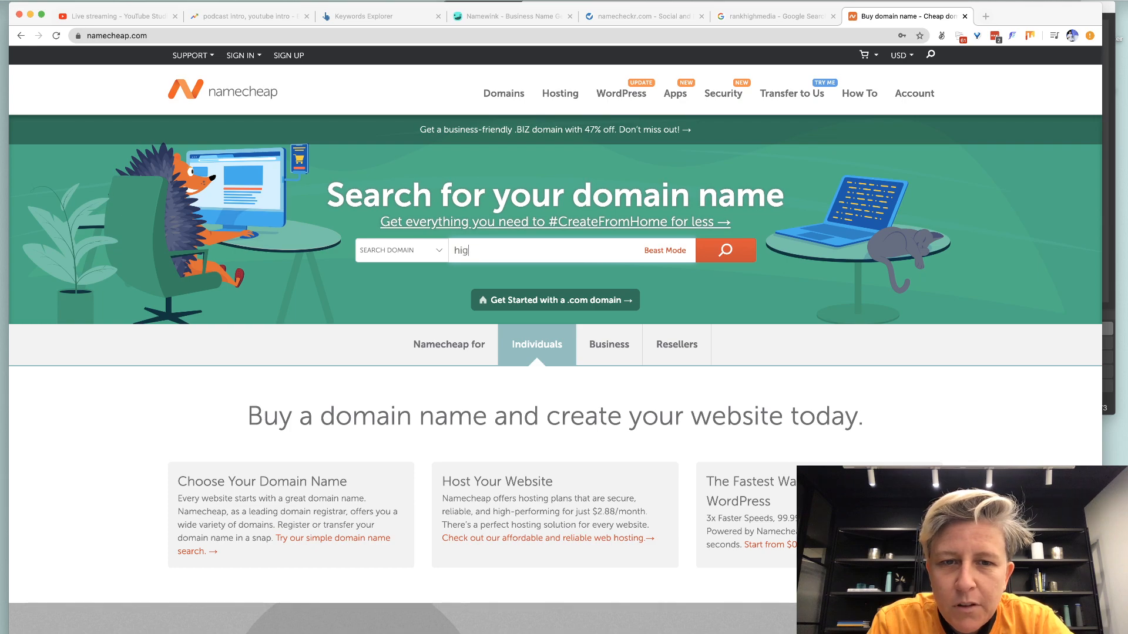
click(644, 16)
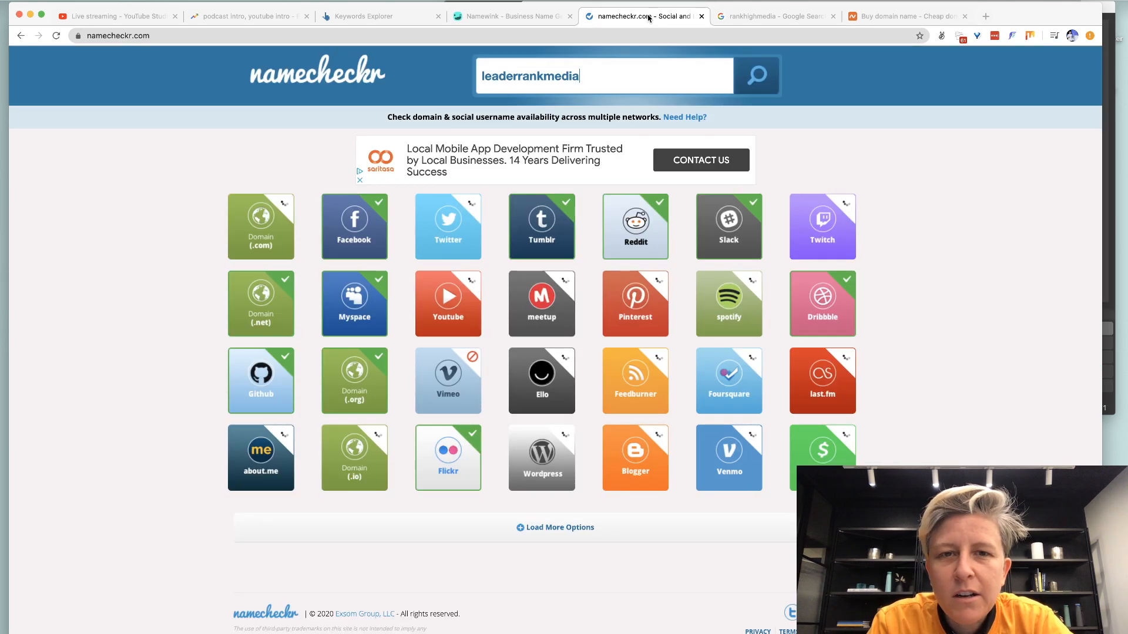
Replace the Namecheckr search name with 'highranker'.
double_click(508, 83)
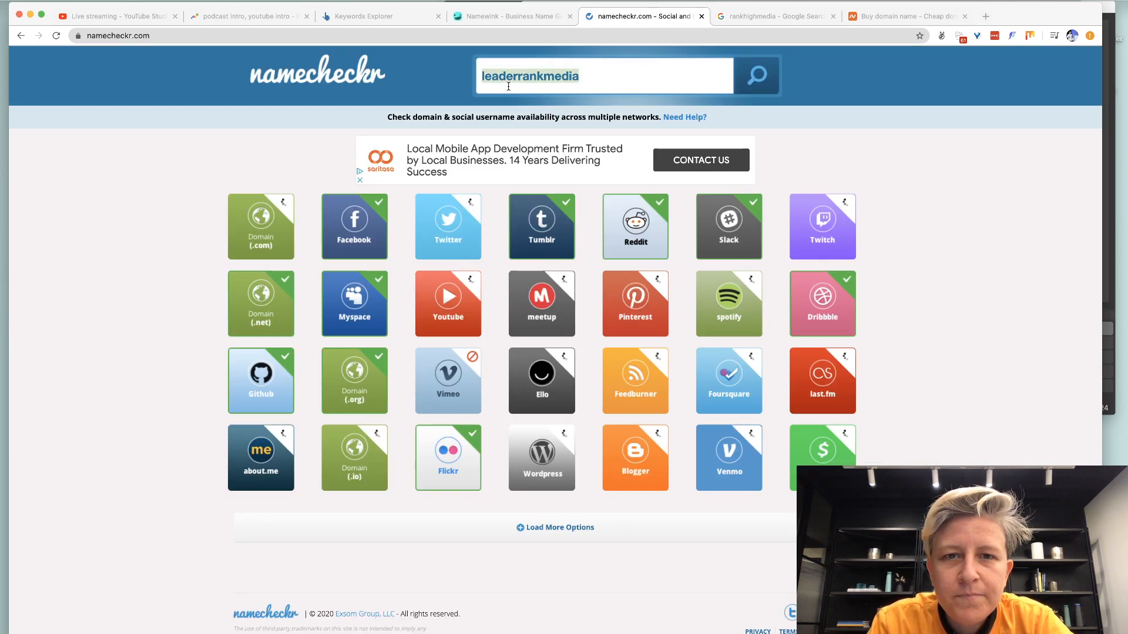
text(highranker)
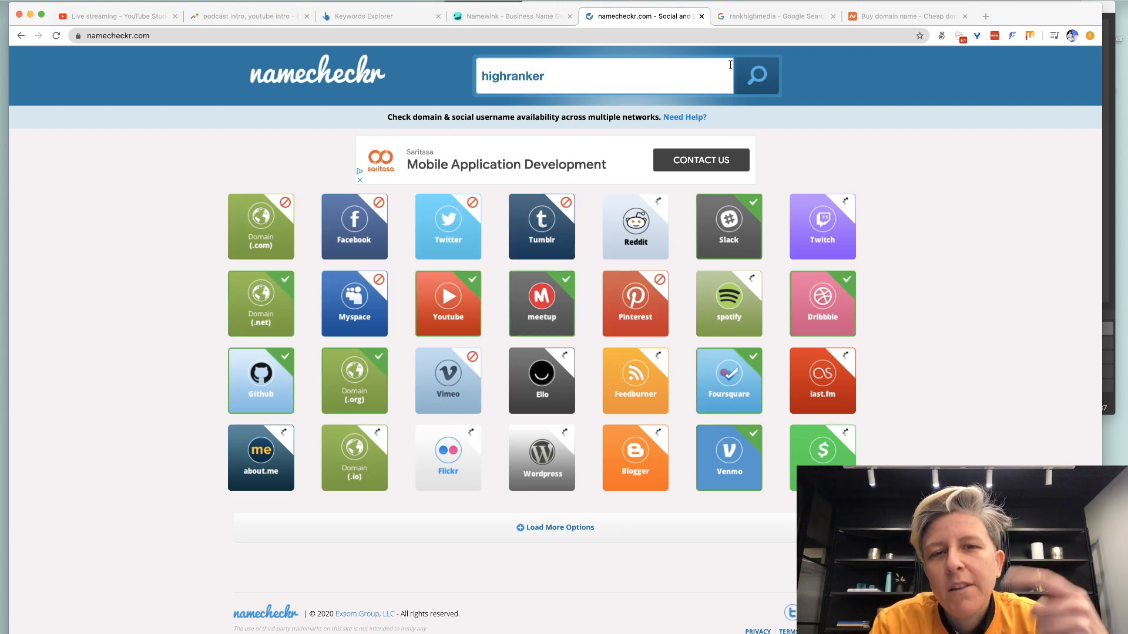
click(788, 21)
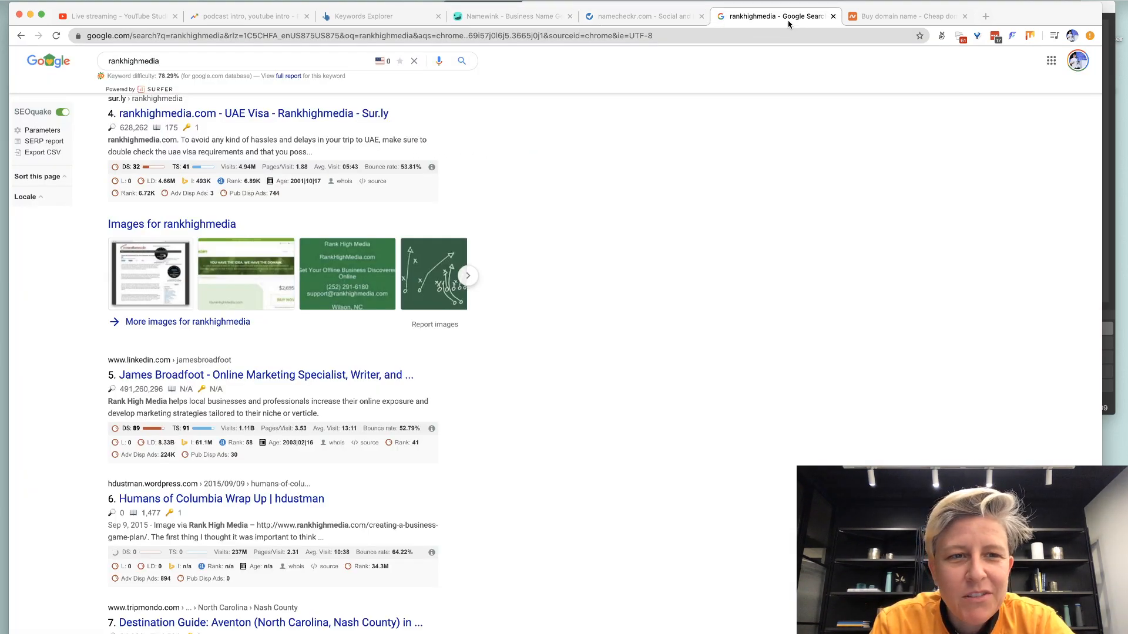
Copy 'higherrankmedia' from Namecheap's search box and check its availability in Namecheckr.
click(892, 16)
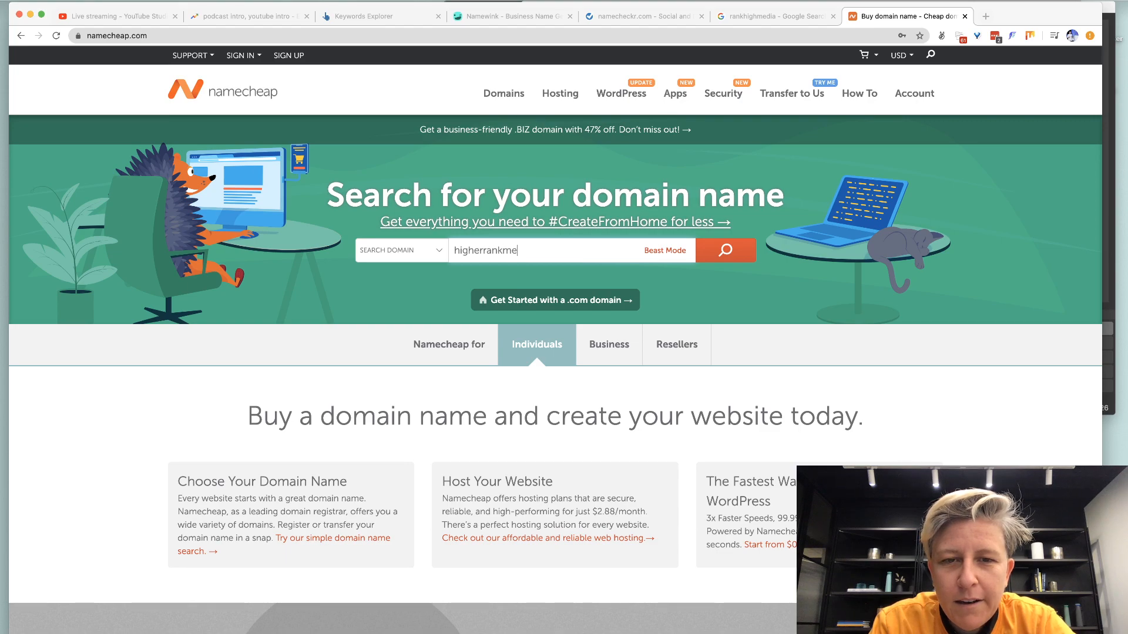
key(super+a)
key(super+c)
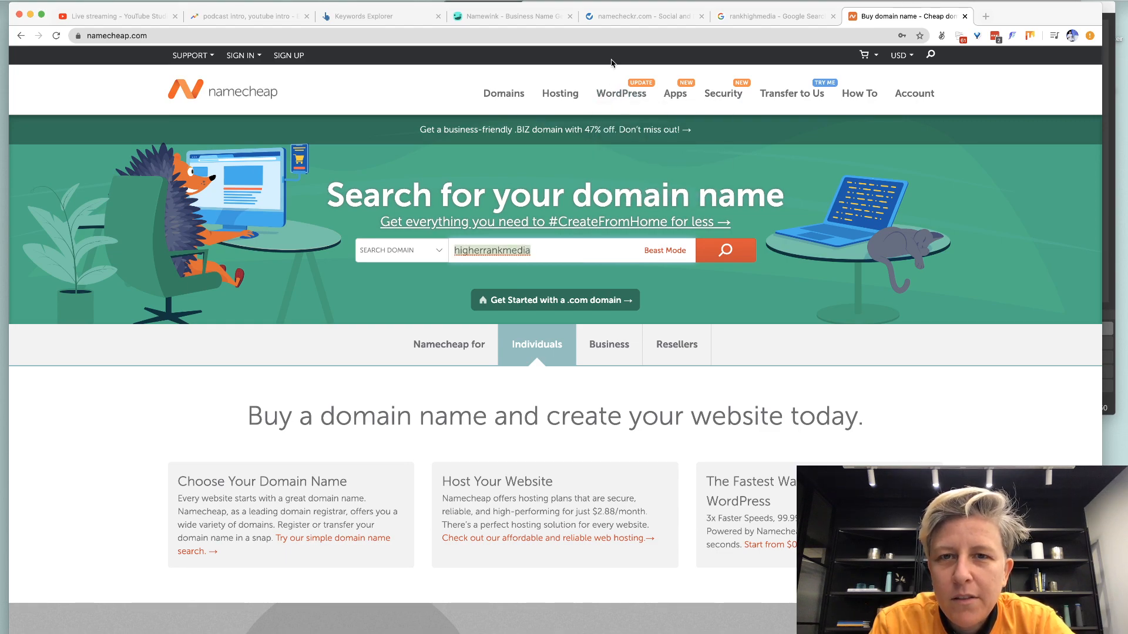
click(616, 16)
key(super+a)
key(super+v)
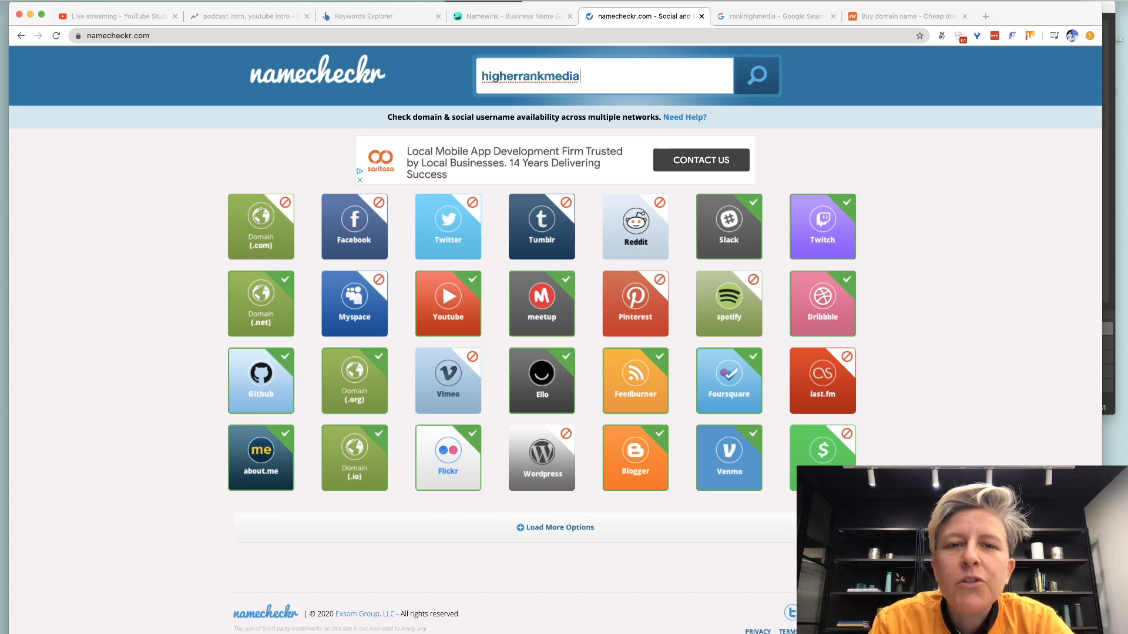
key(Return)
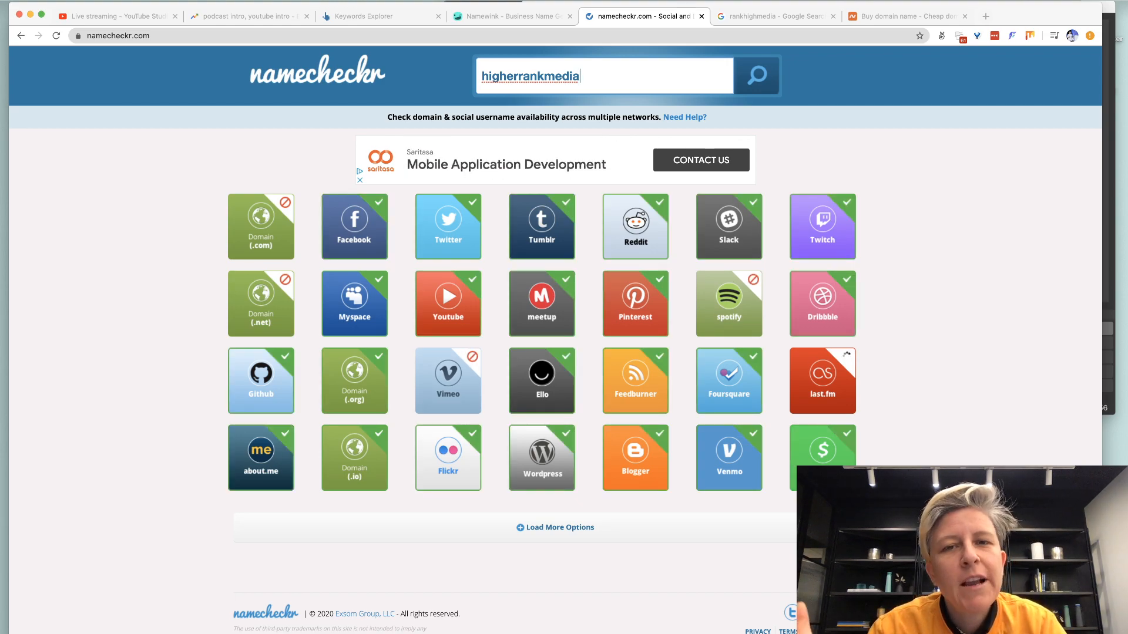
click(905, 16)
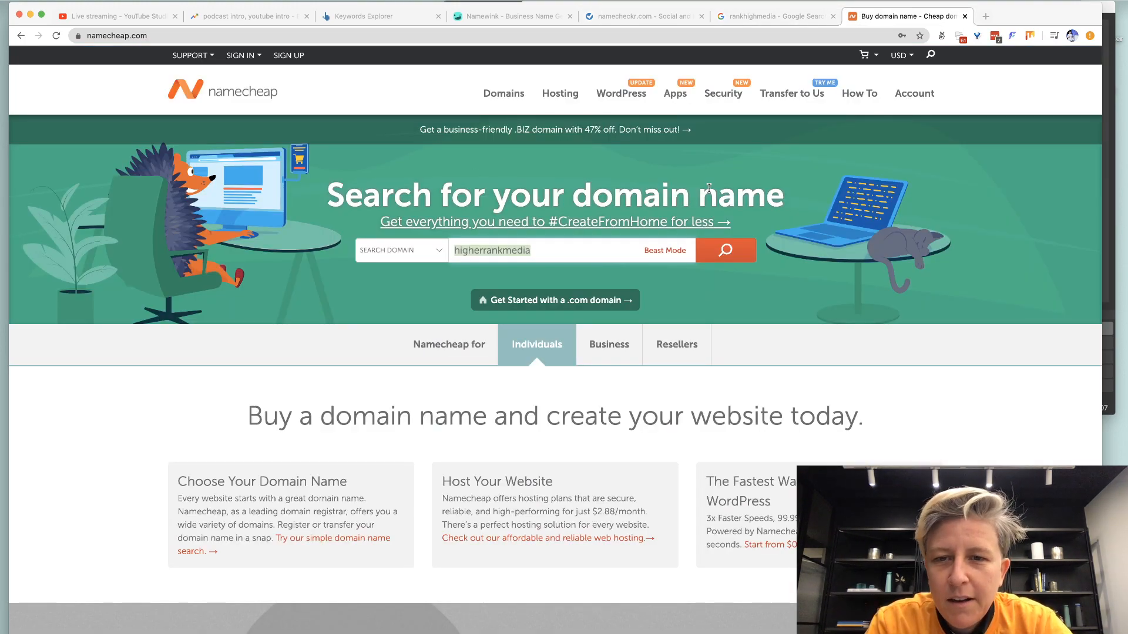
Change the Namecheap domain search term to 'rankhighermedia'.
click(719, 250)
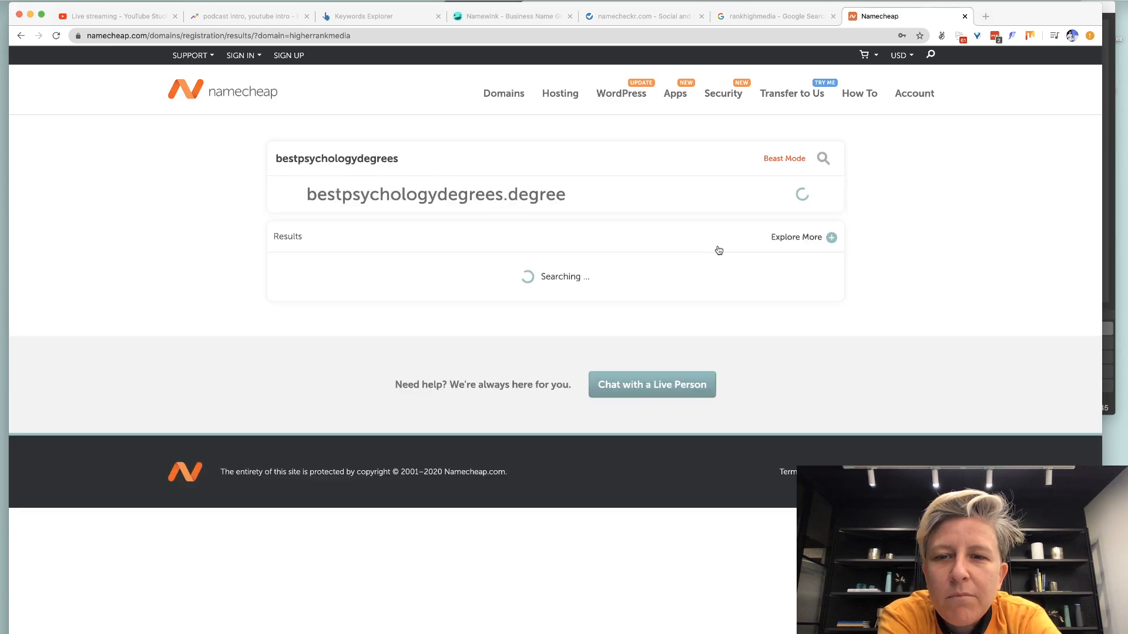
double_click(478, 157)
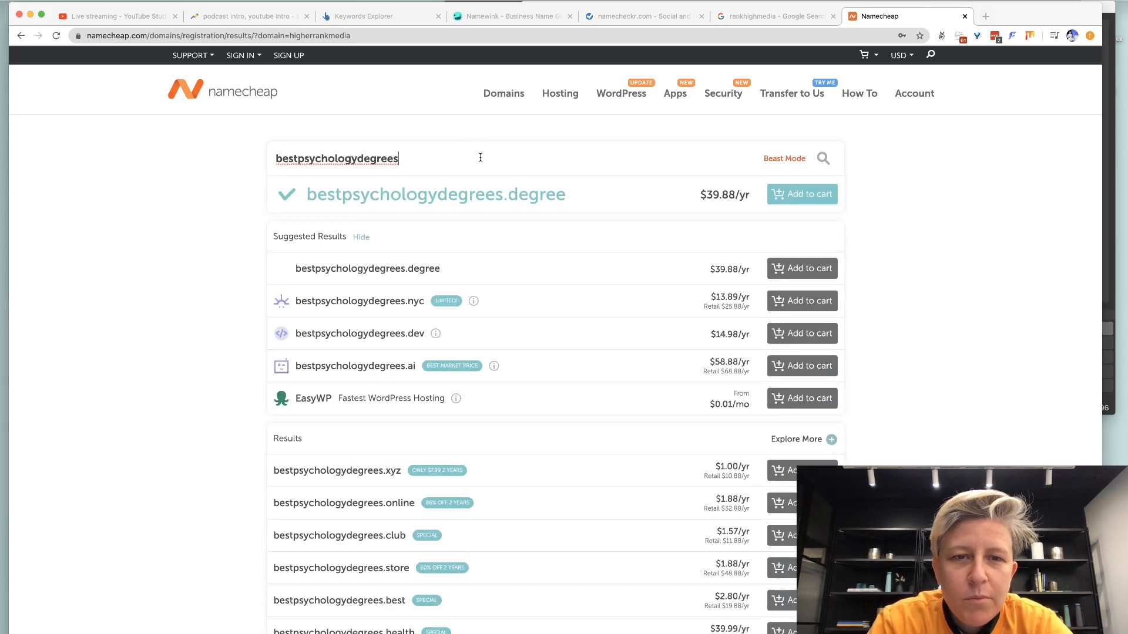
key(BackSpace)
text(higherrank)
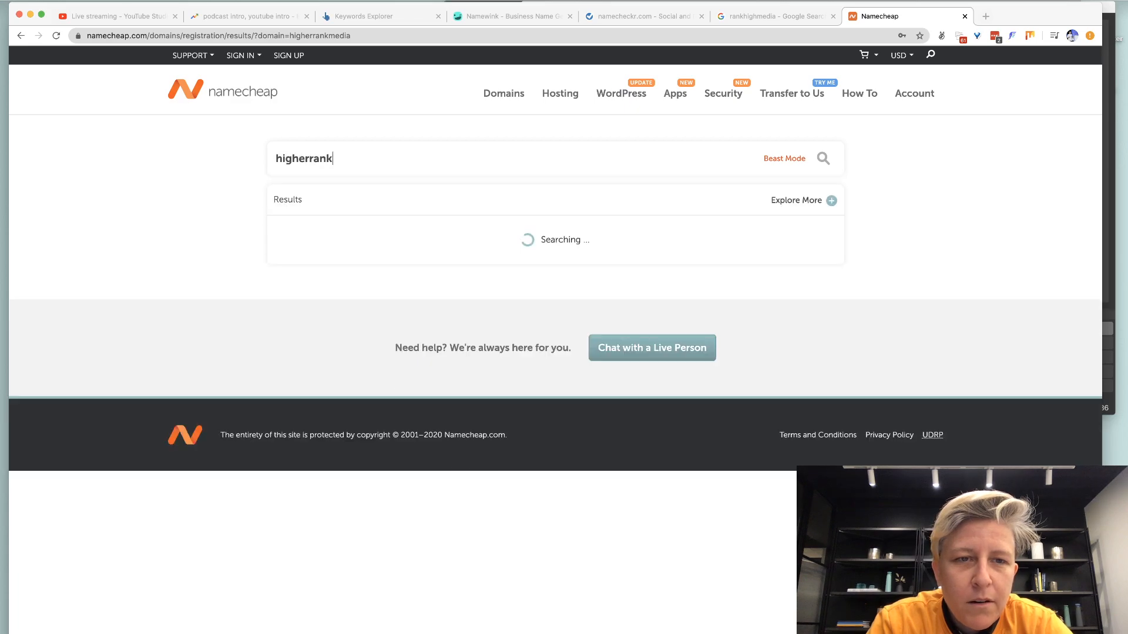
key(super+a)
text(rankhighermedia)
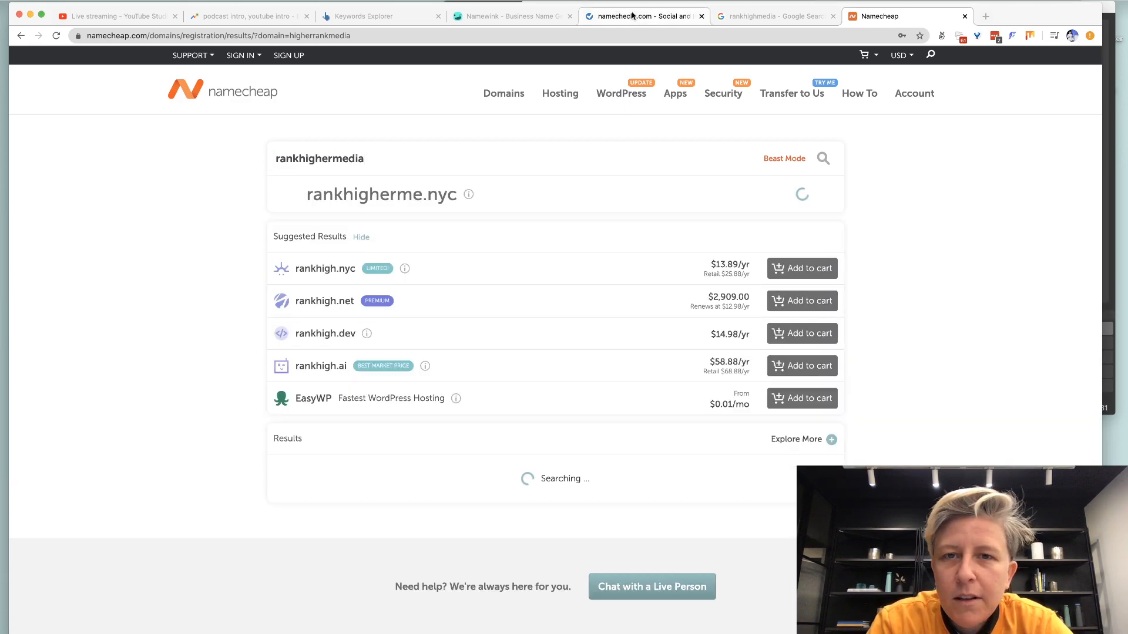
Enter 'rankhighermedia' in Namecheckr's search box to check its availability.
click(644, 16)
click(558, 77)
text(rank)
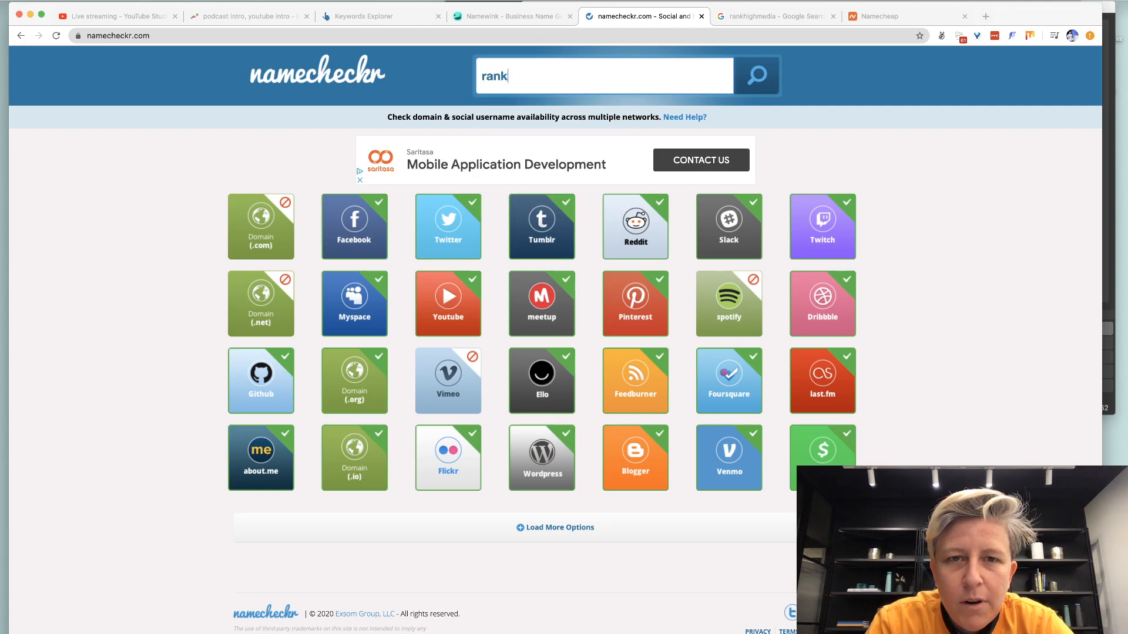
text(highermedia)
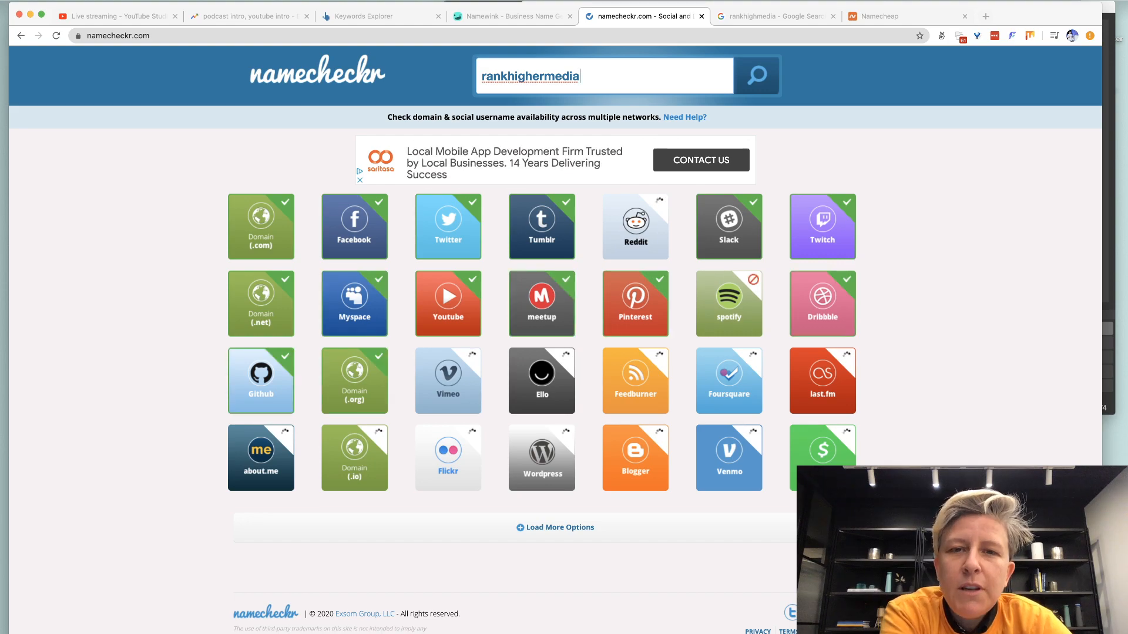
Search Namecheap for rankhigher.media and add it to the cart at $10.48/yr.
click(881, 16)
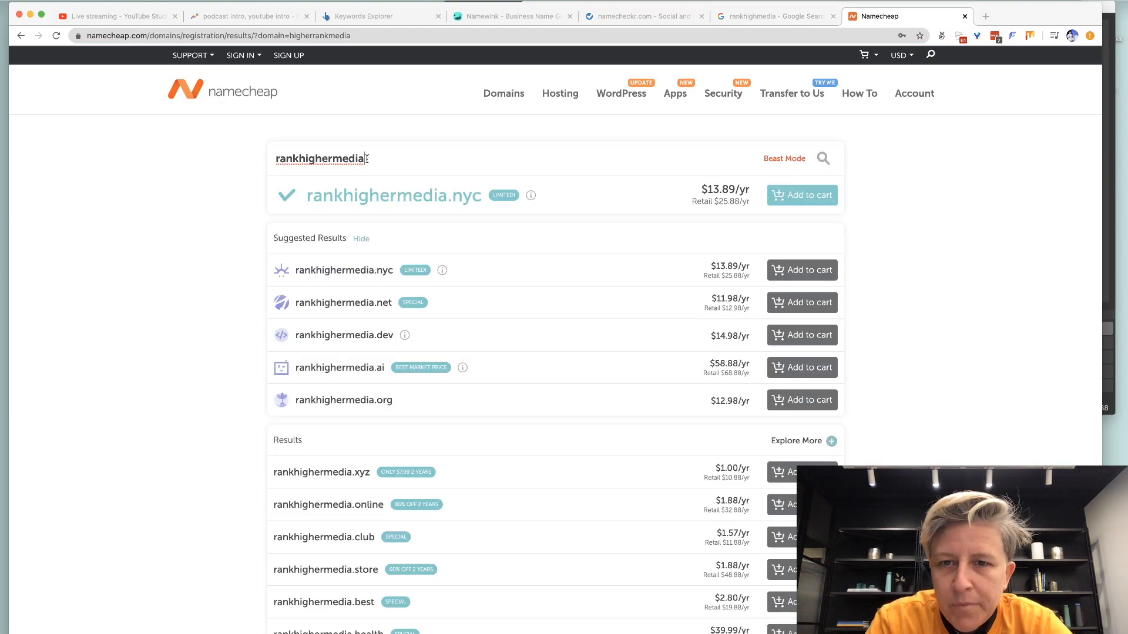
scroll(481, 234, down, 1)
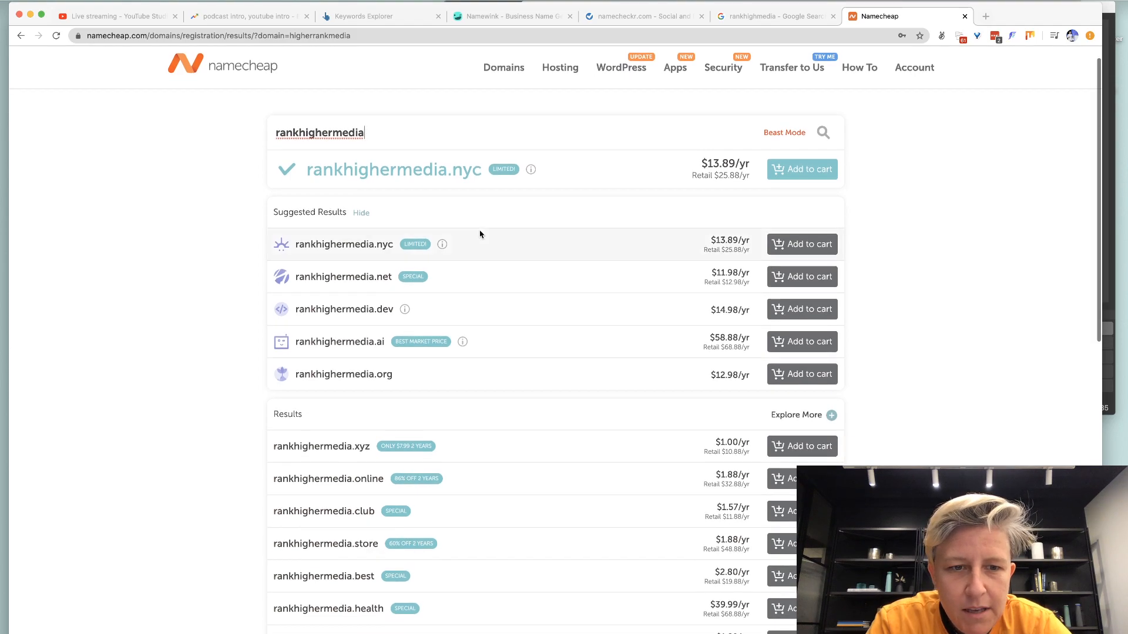
scroll(484, 292, up, 1)
key(BackSpace)
key(BackSpace)
key(BackSpace)
key(BackSpace)
key(BackSpace)
key(BackSpace)
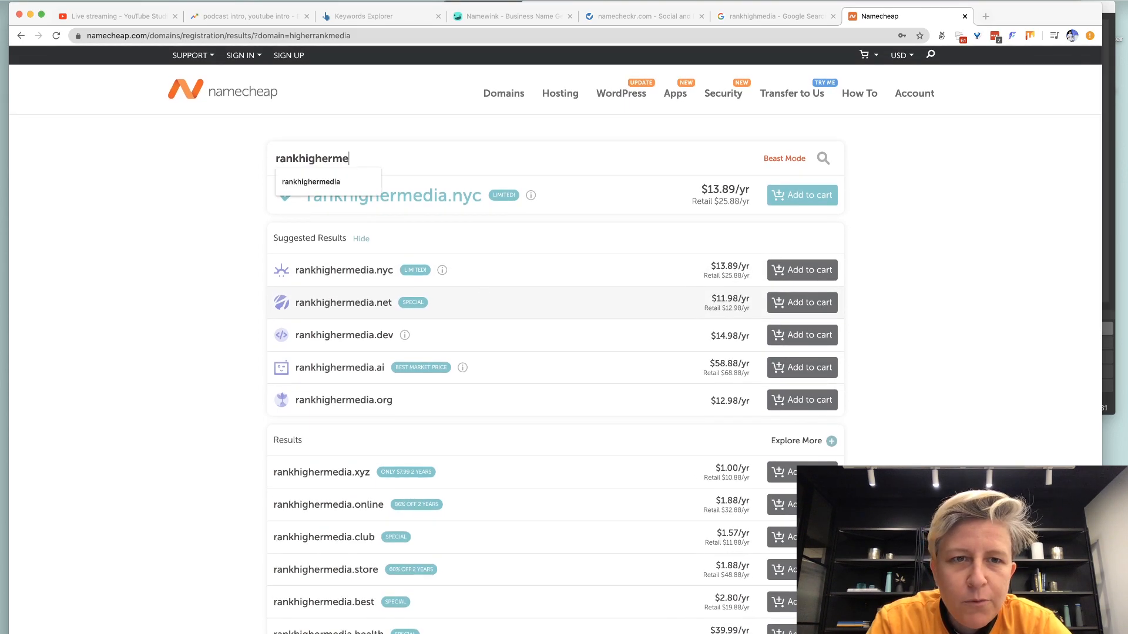
text(r.m)
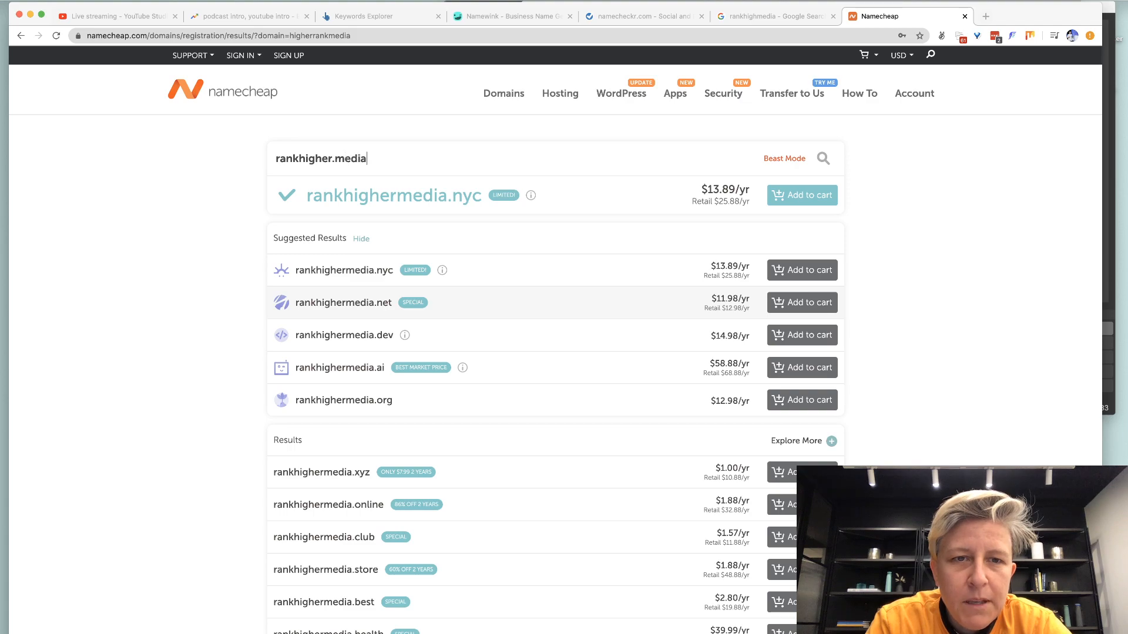
text(edia)
key(Return)
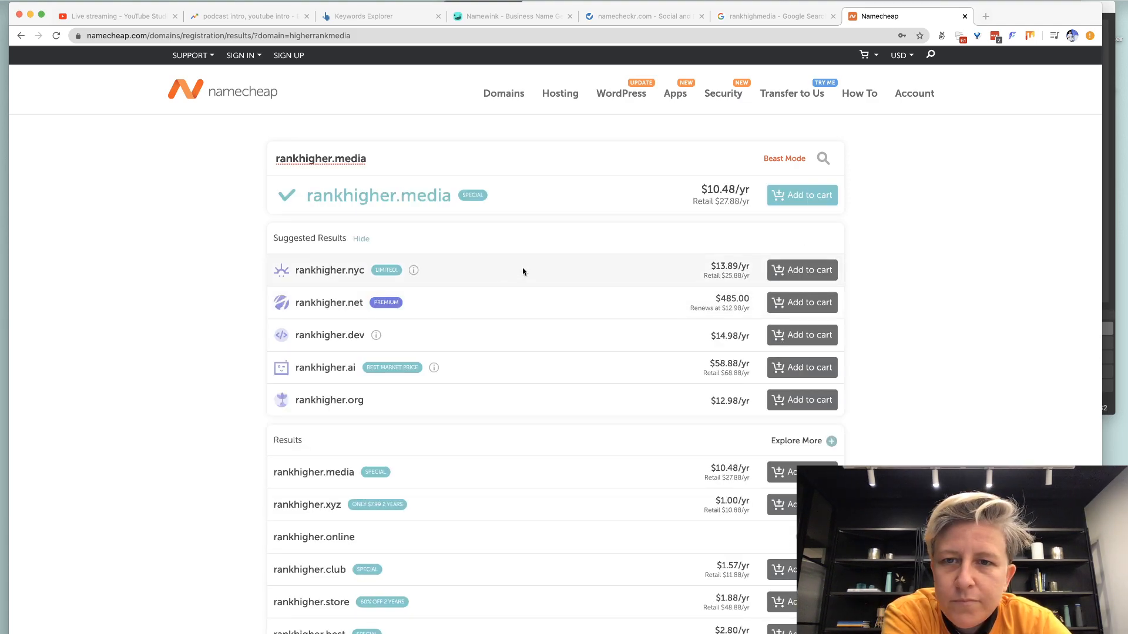
click(798, 201)
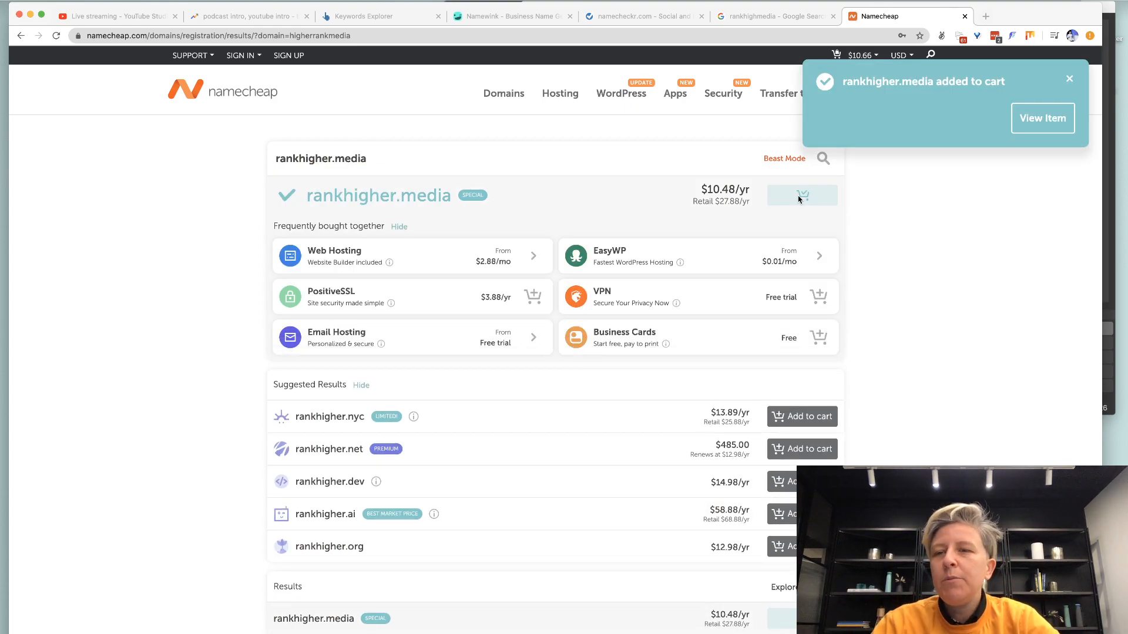
click(1070, 78)
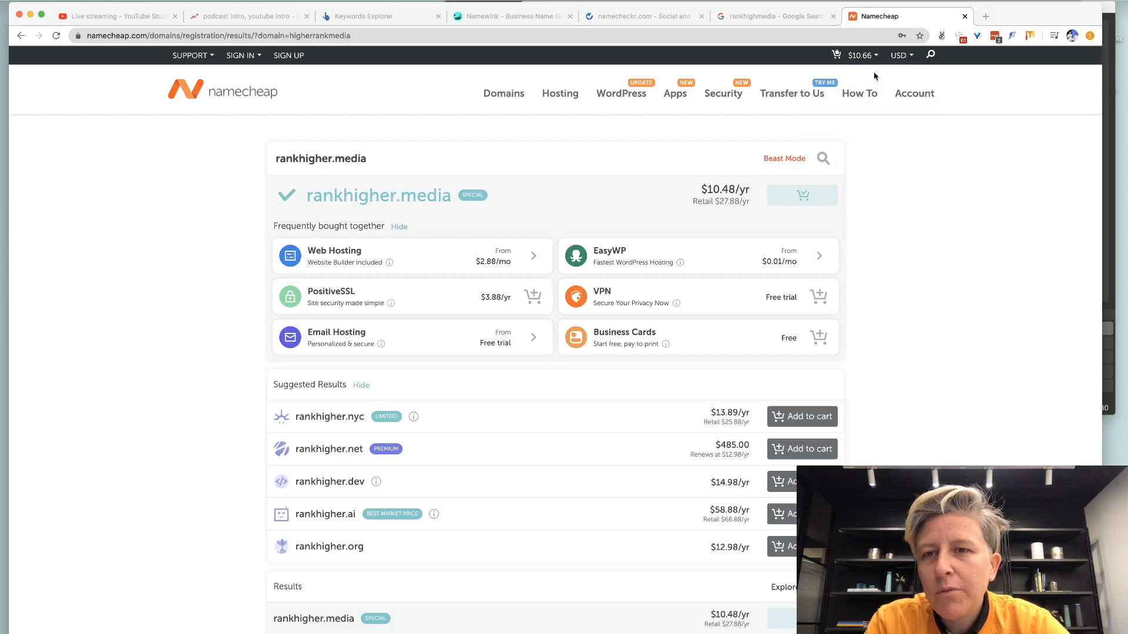
Open the Namecheap cart, confirm the order, and sign in to check out.
mouse_move(868, 58)
click(816, 158)
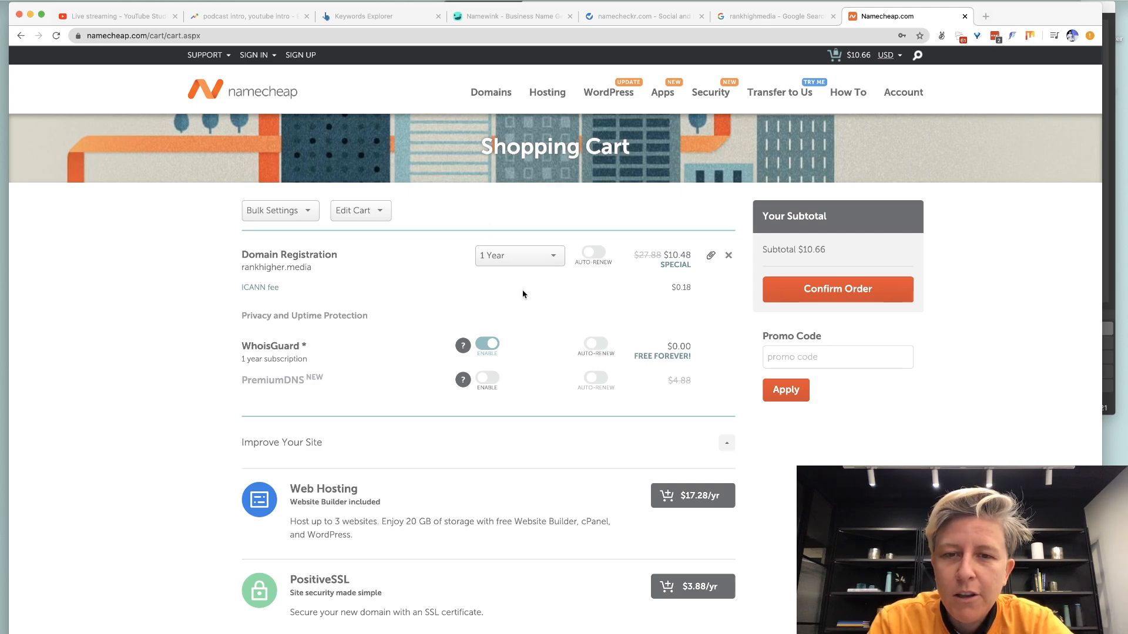
click(852, 301)
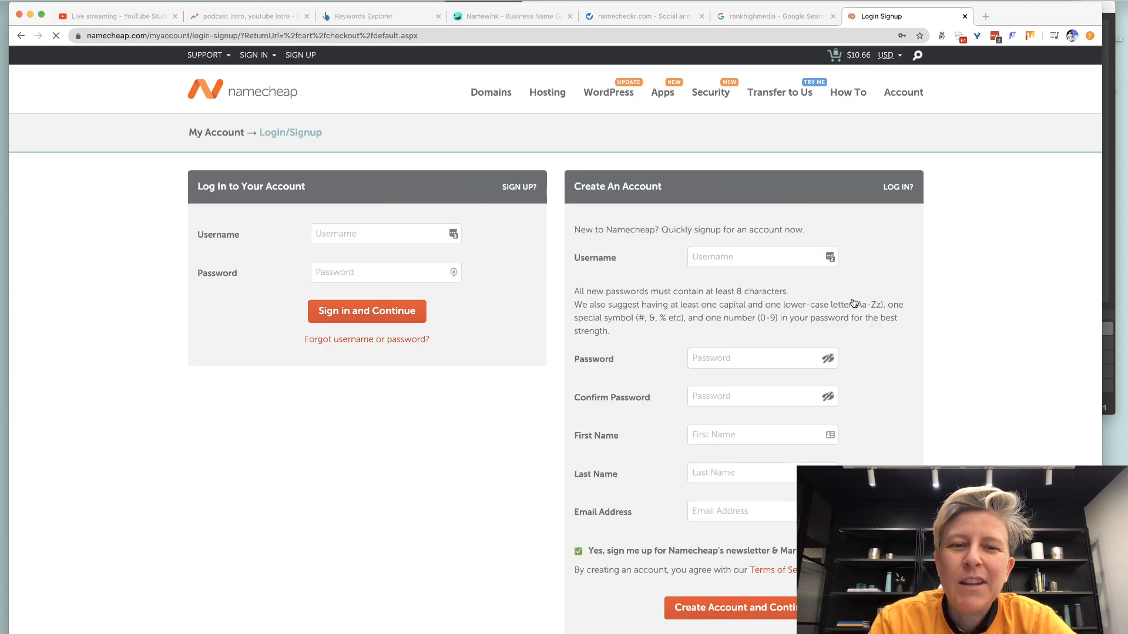
click(369, 317)
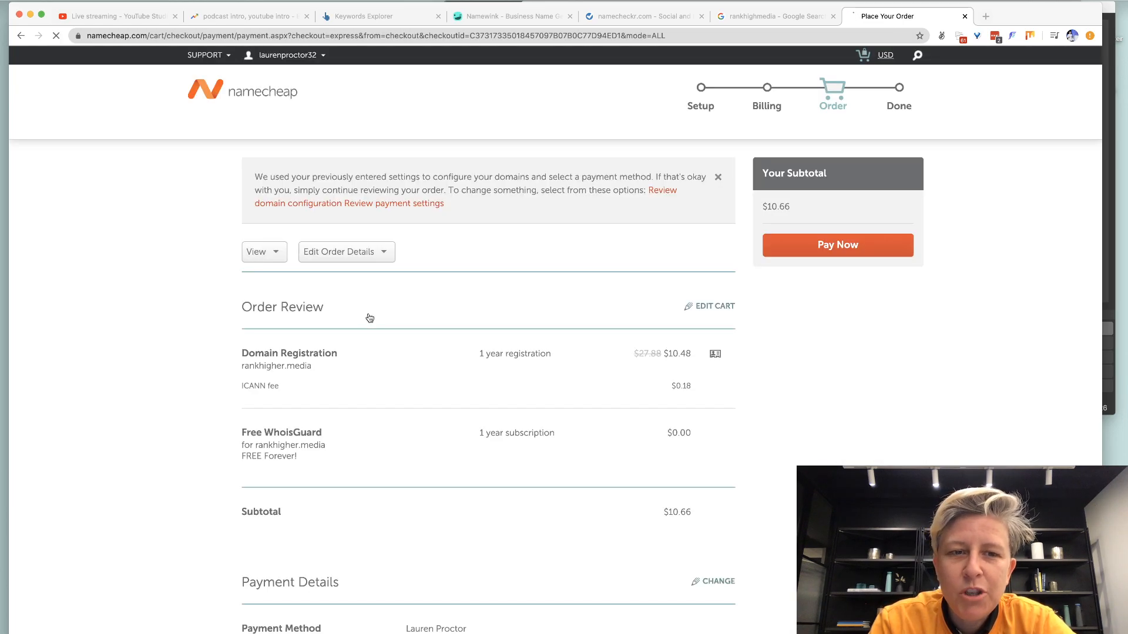
scroll(370, 319, down, 3)
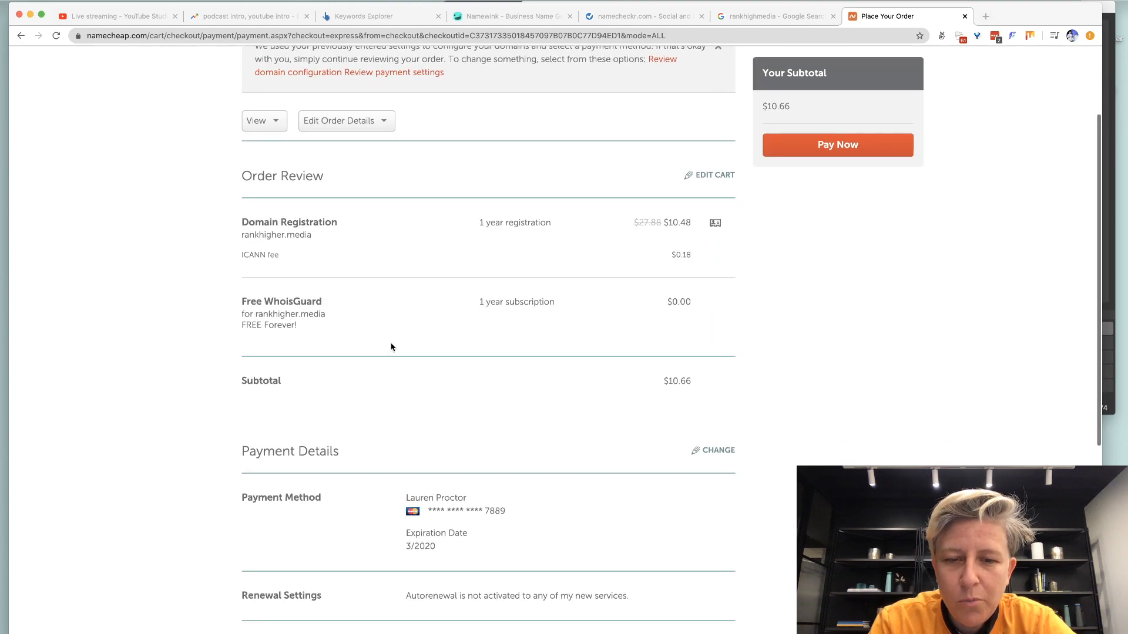
Switch payment to the other previously saved card and continue to the $10.66 order review.
click(717, 451)
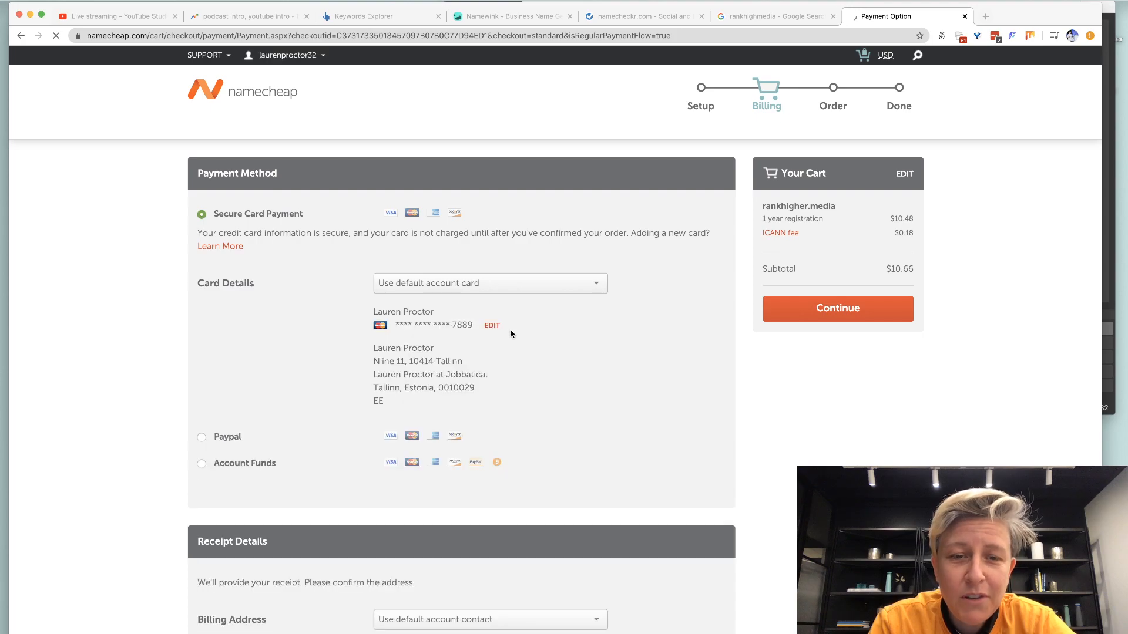
click(492, 326)
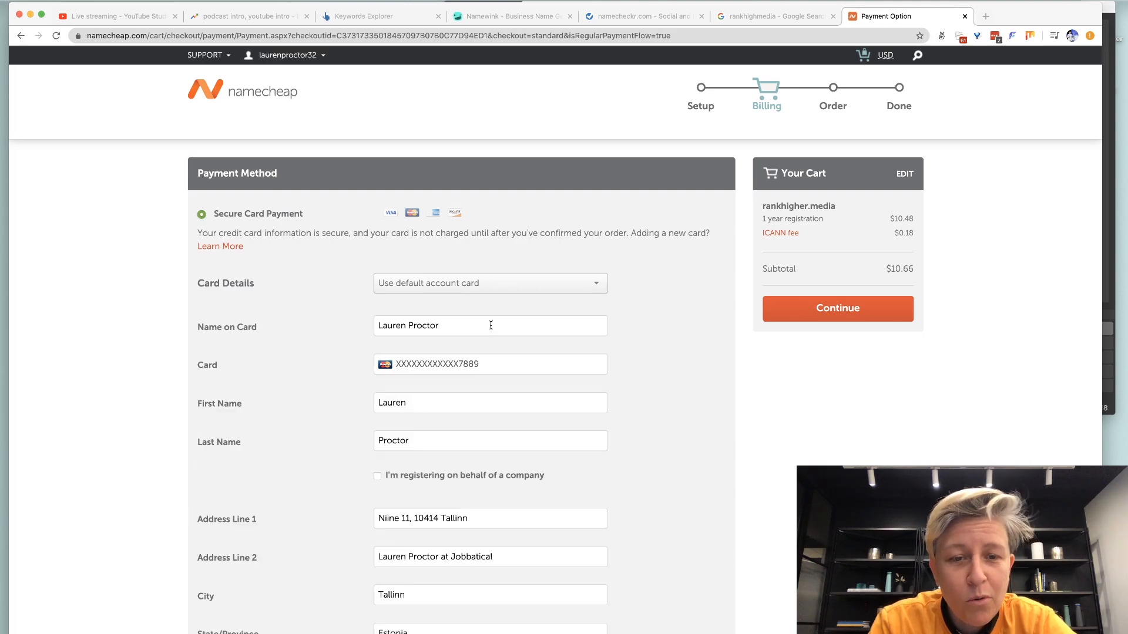
click(508, 286)
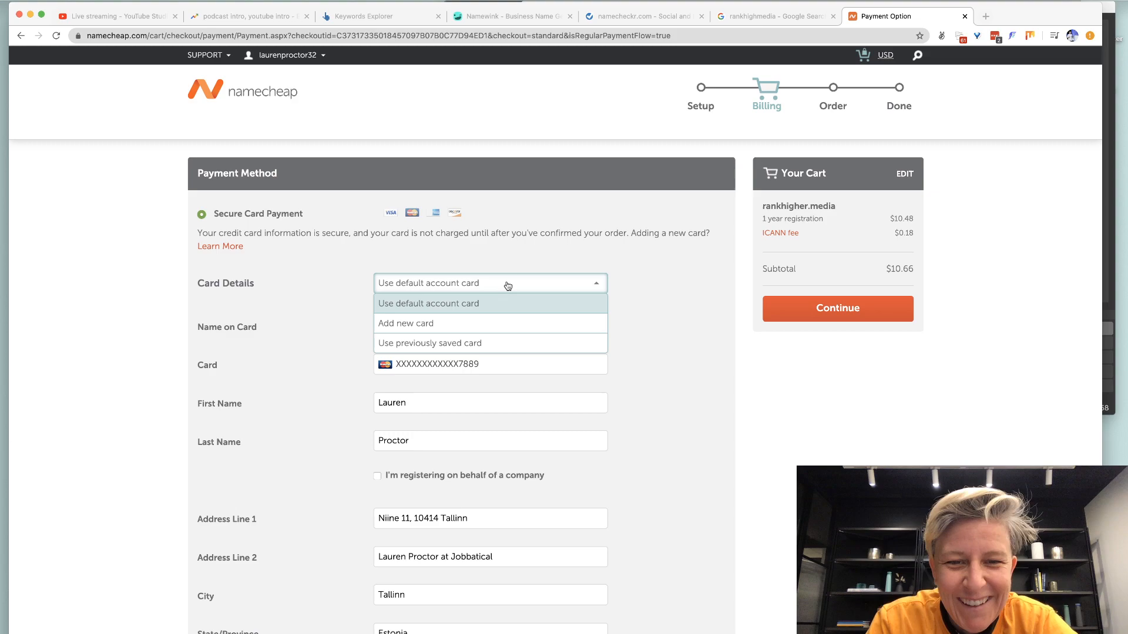
click(465, 342)
click(455, 330)
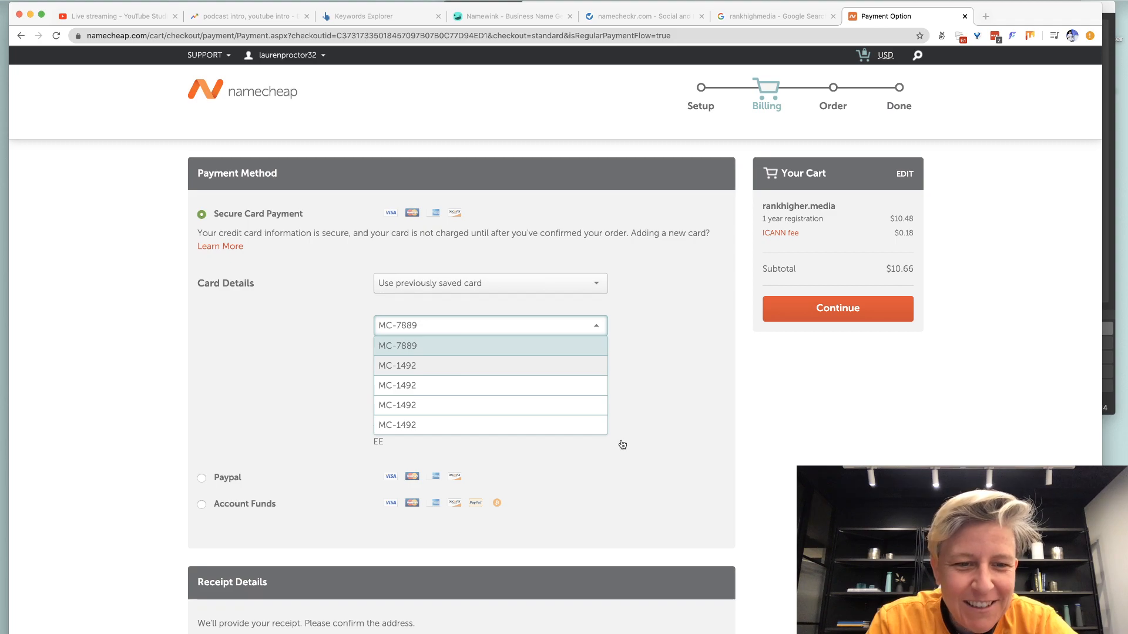
click(573, 406)
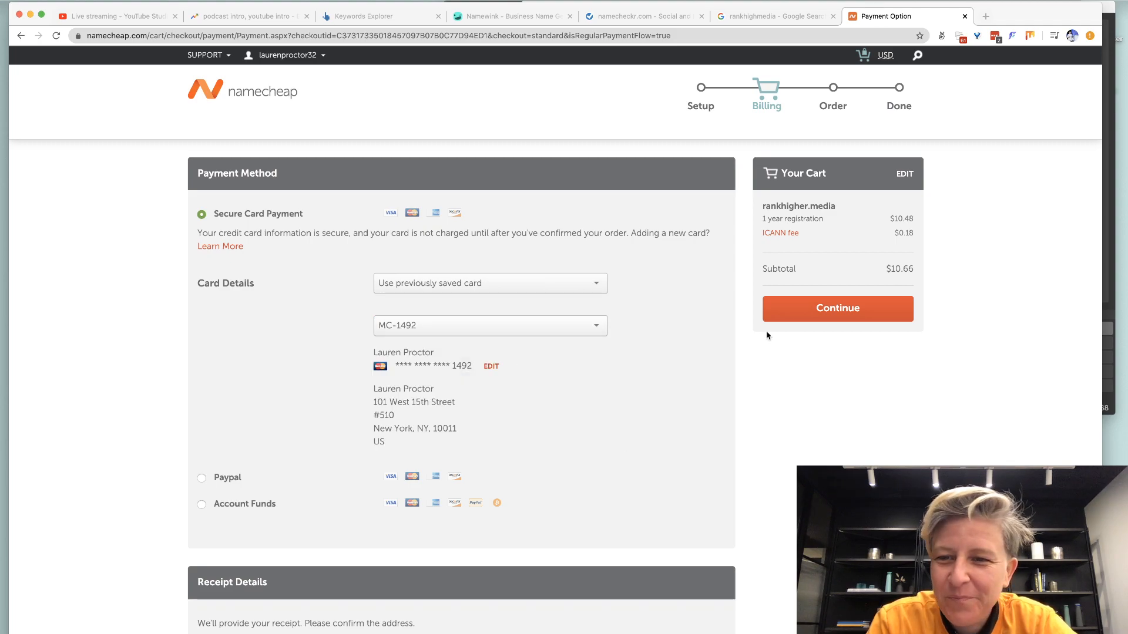
click(808, 313)
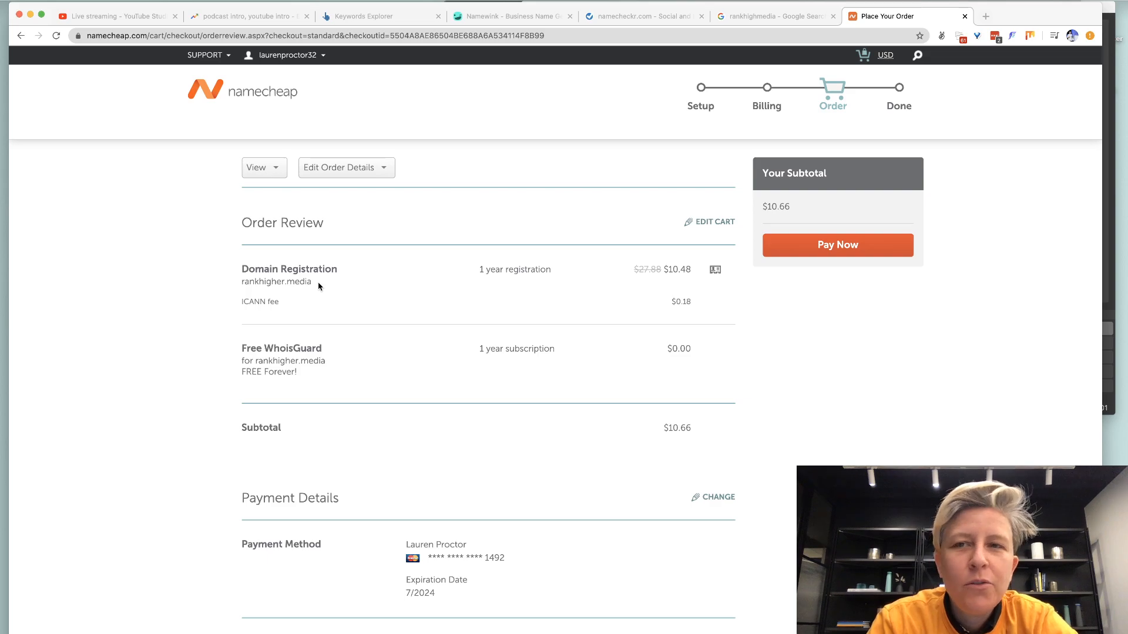
click(733, 23)
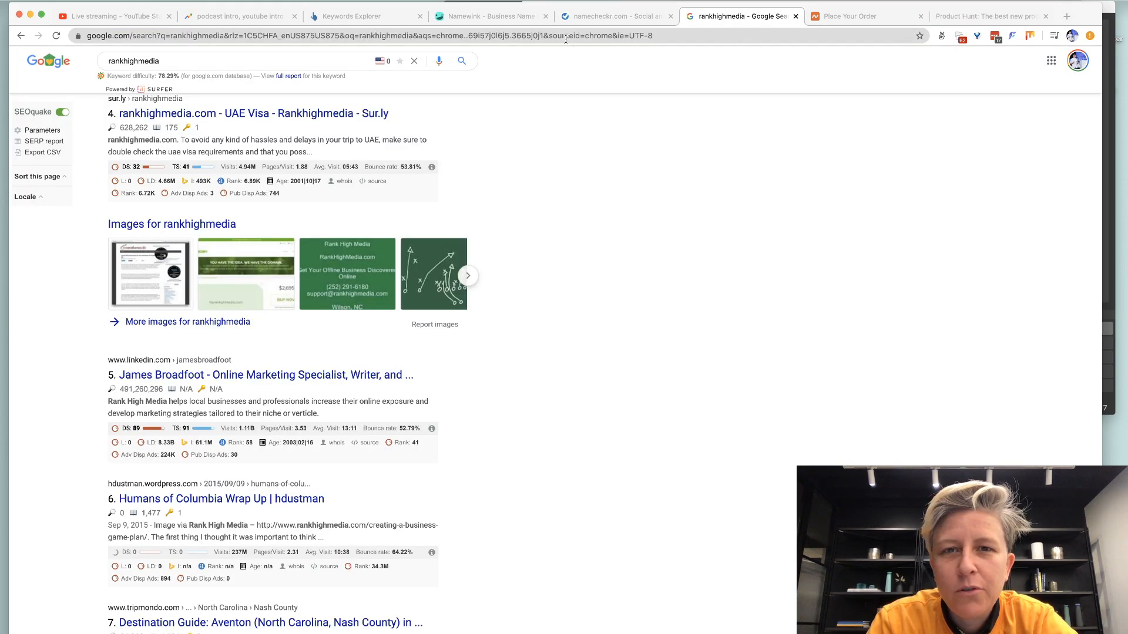
Search Google for 'rank higher media' and scroll through the results.
click(208, 62)
key(super+a)
text(ra)
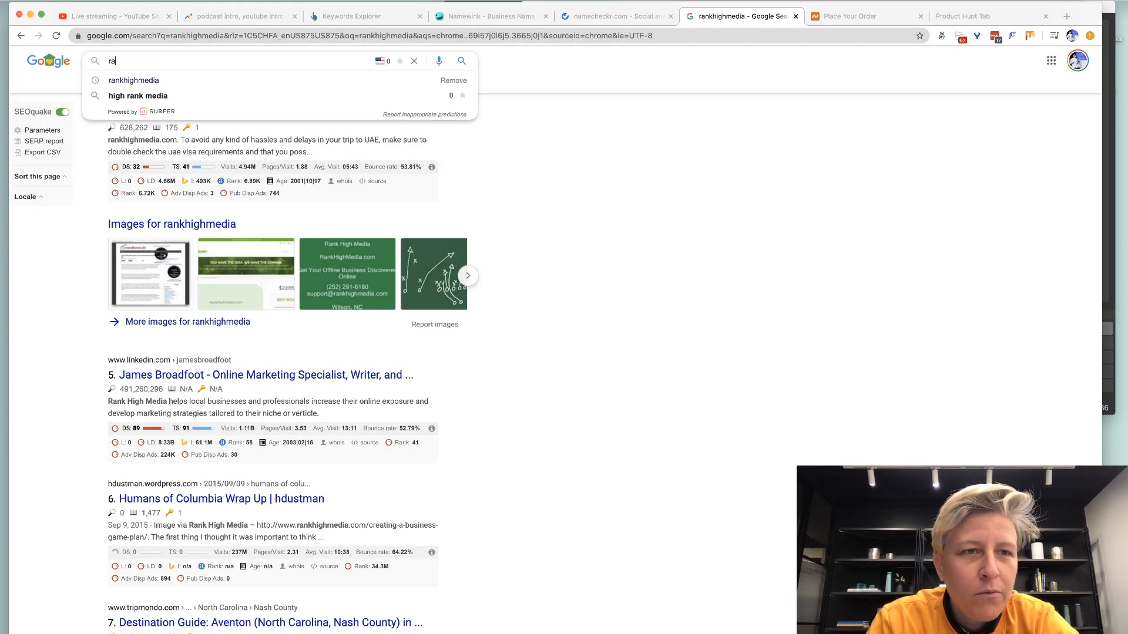
text(nk higher media)
key(Return)
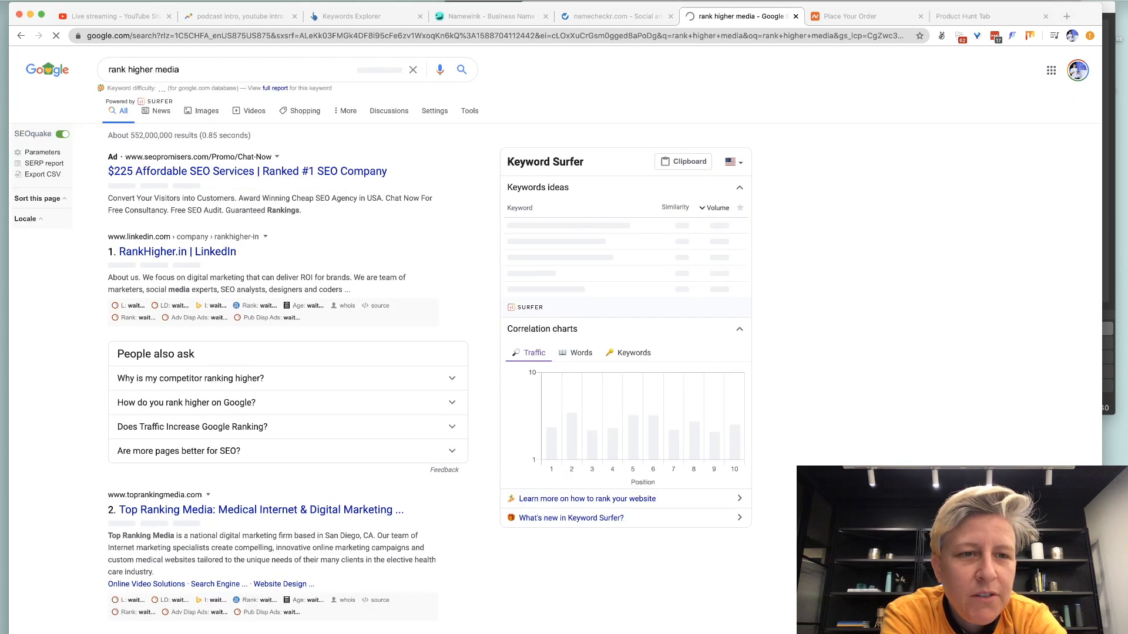
scroll(229, 374, down, 5)
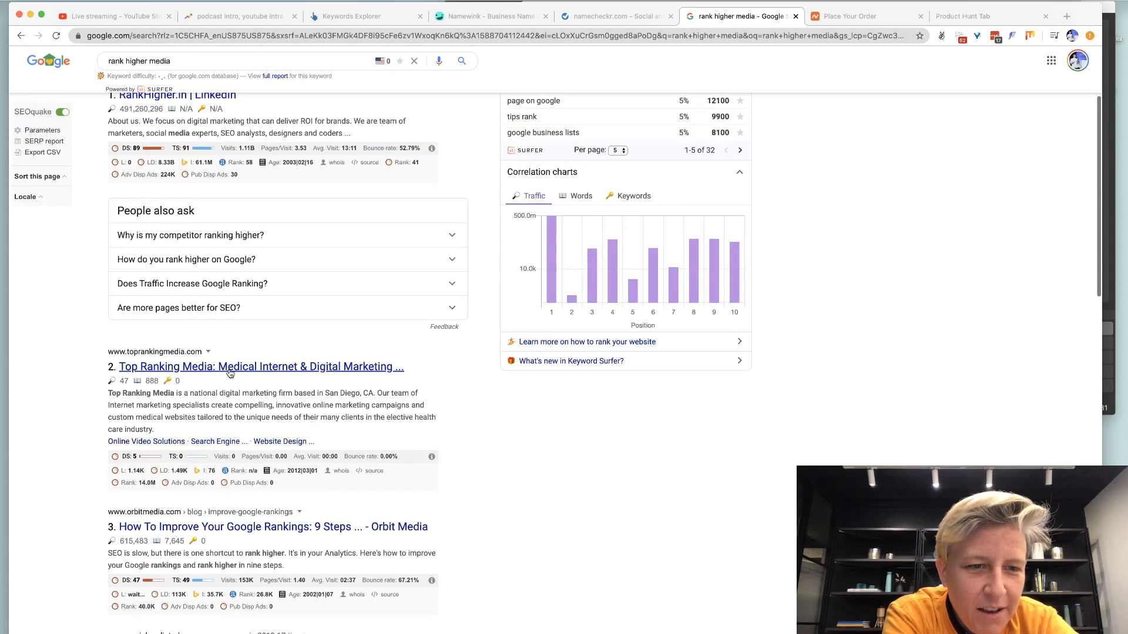
scroll(376, 434, down, 3)
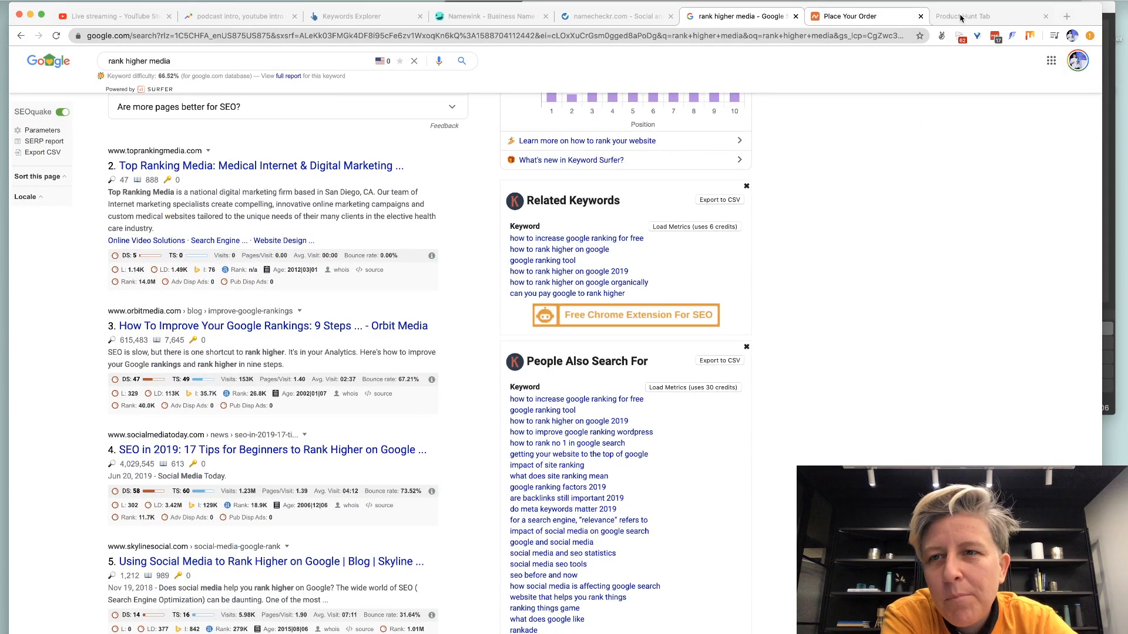
key(ctrl+Tab)
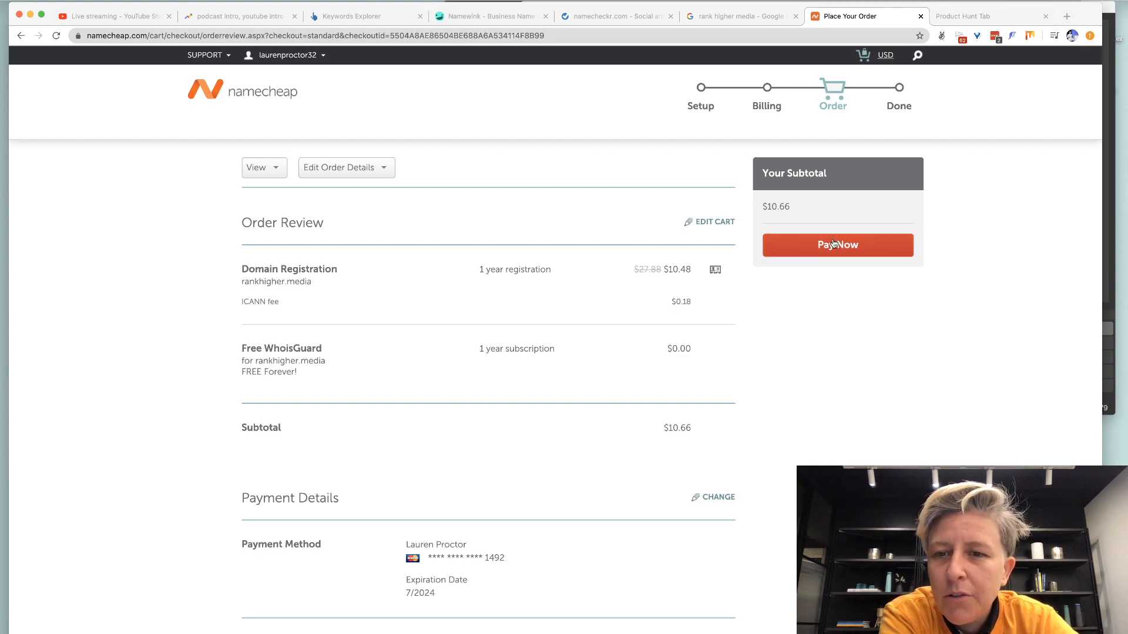
Pay $10.66 for the rankhigher.media order and open its domain management page.
click(834, 244)
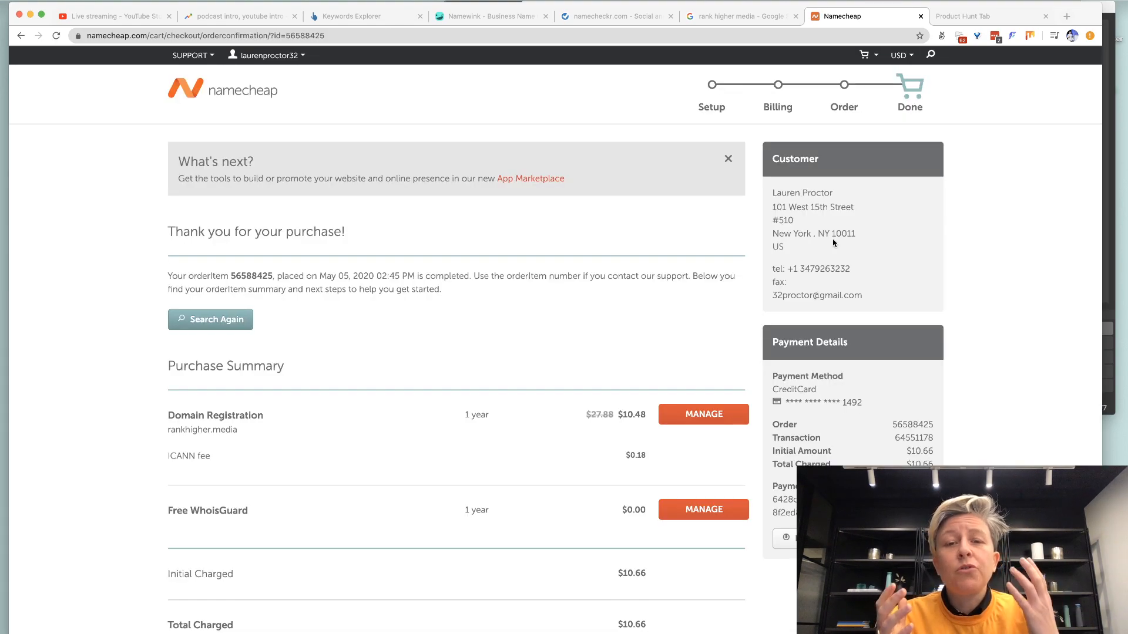
click(699, 424)
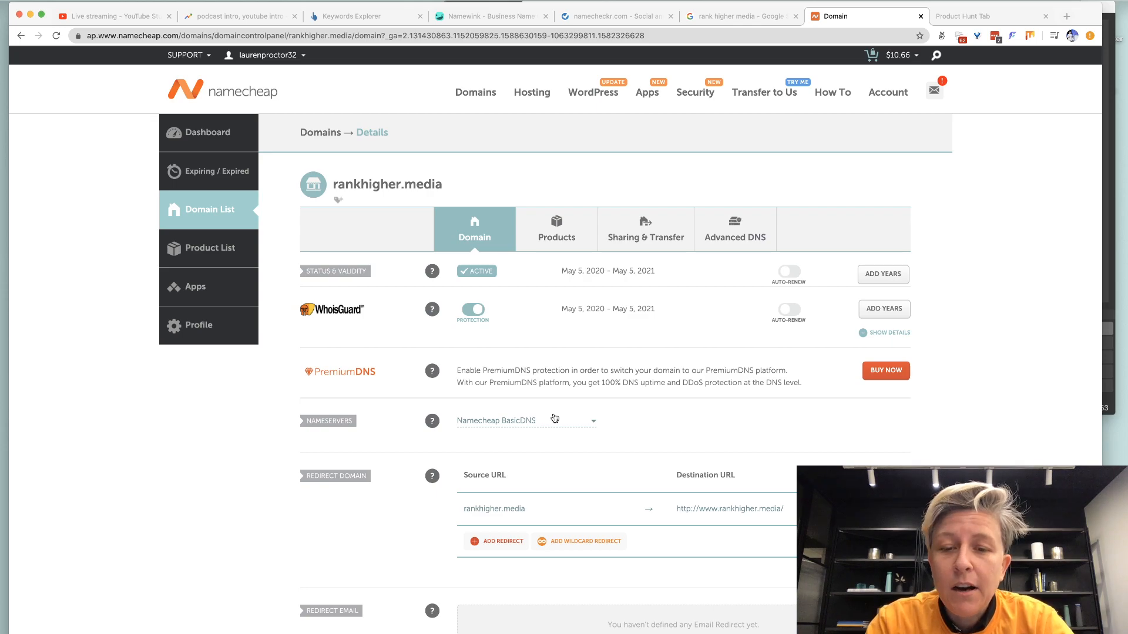
click(967, 17)
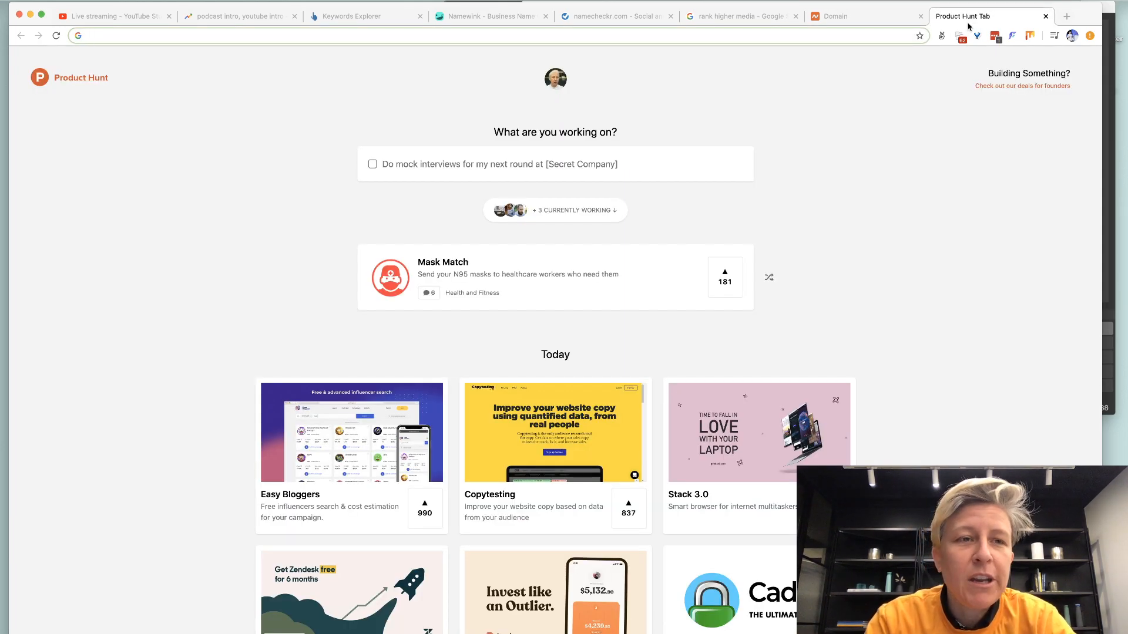
Log into SiteGround with the first saved user.
text(us)
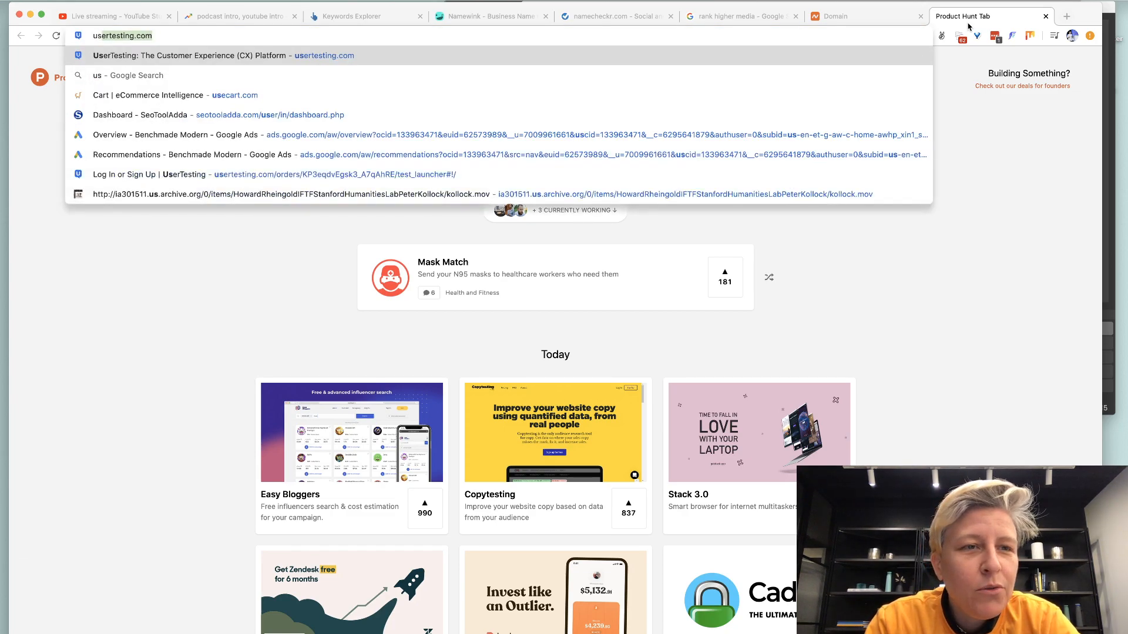
text(a)
key(Return)
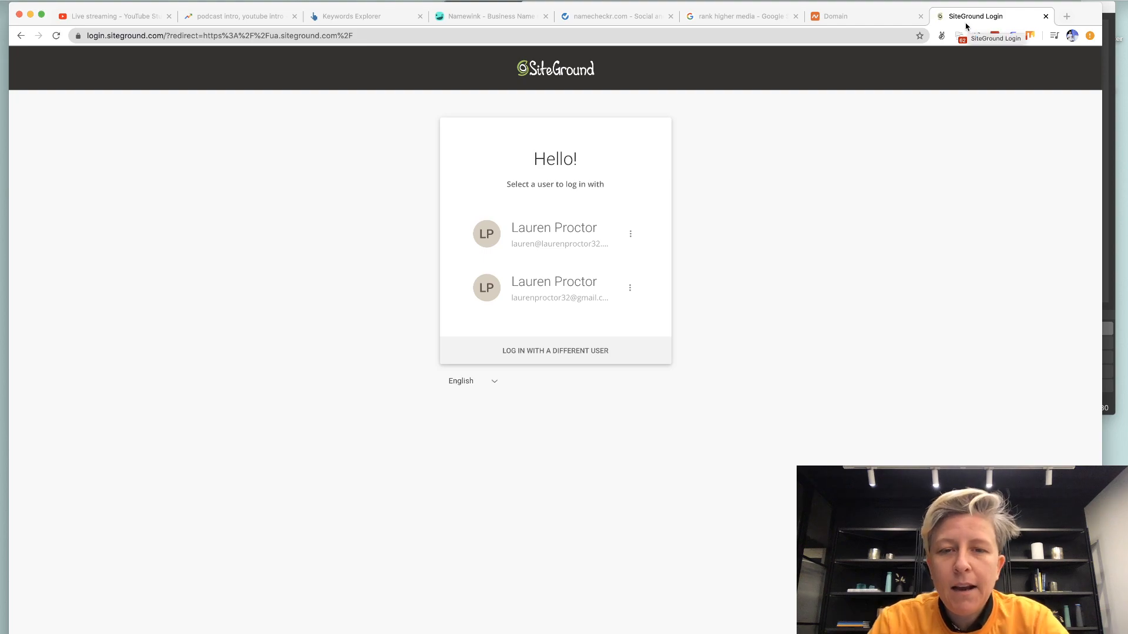
click(531, 248)
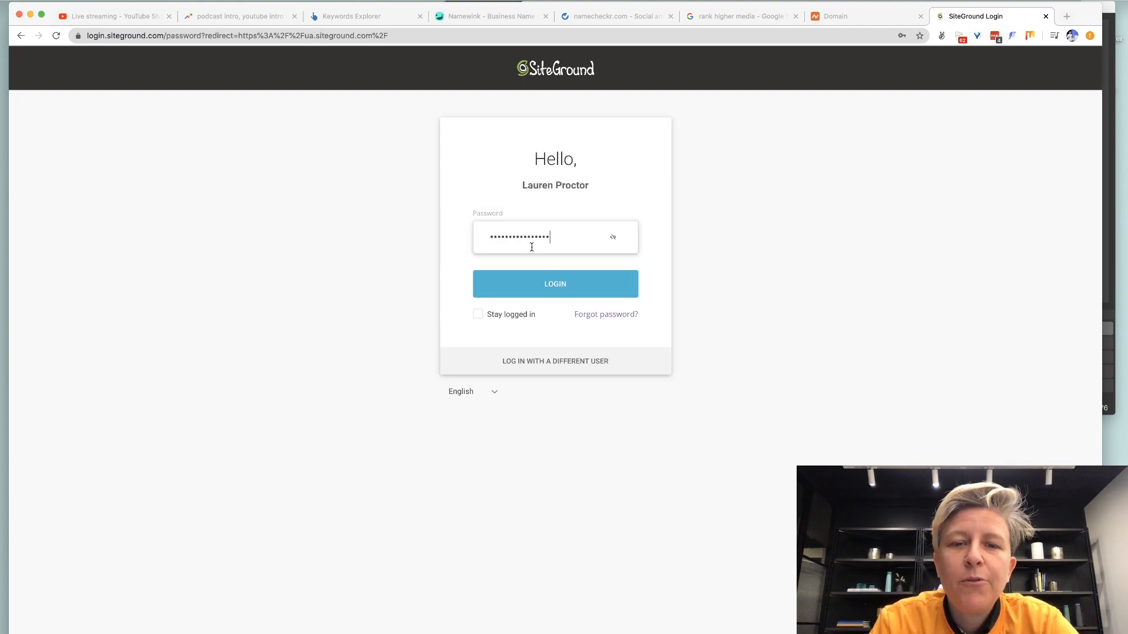
click(526, 282)
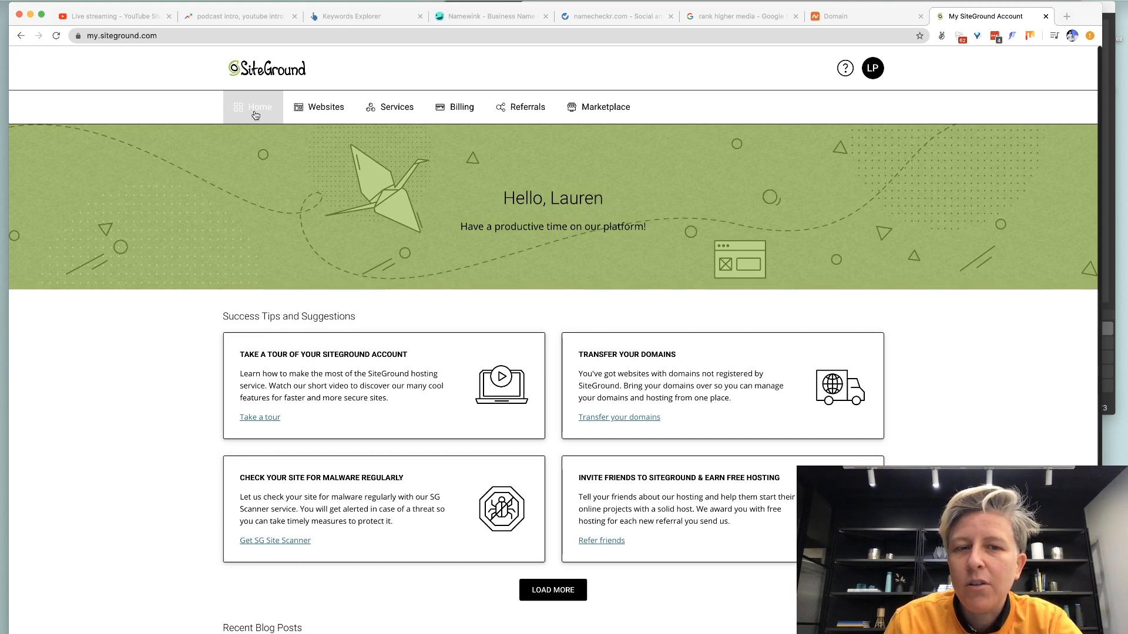
Open the website's cPanel and select the name server ns1.giow1.siteground.us.
click(310, 113)
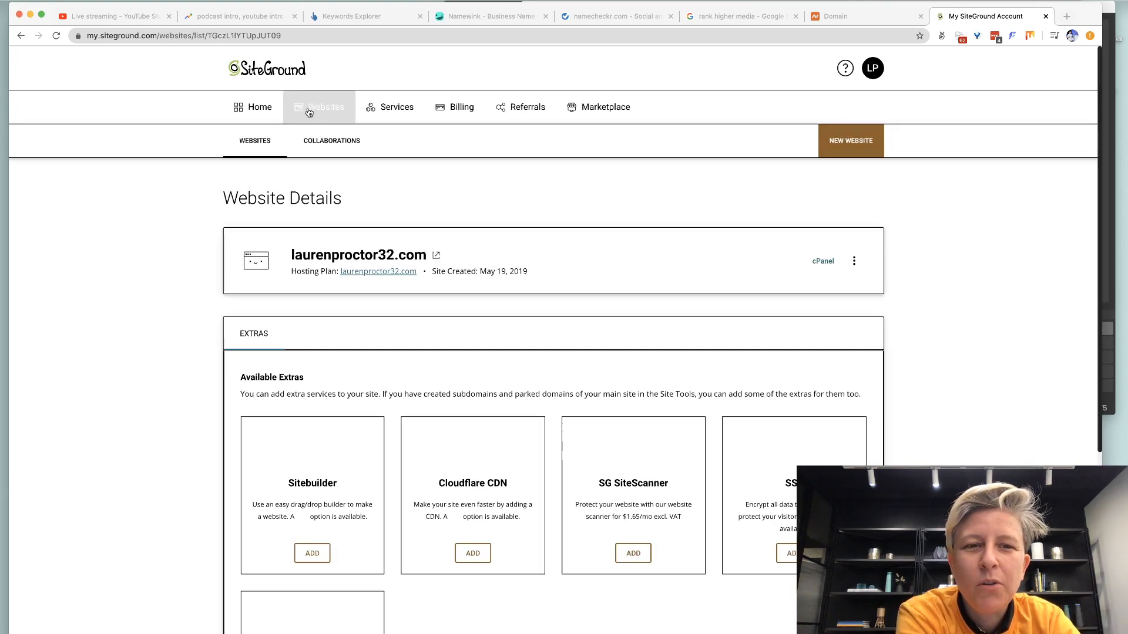
click(823, 265)
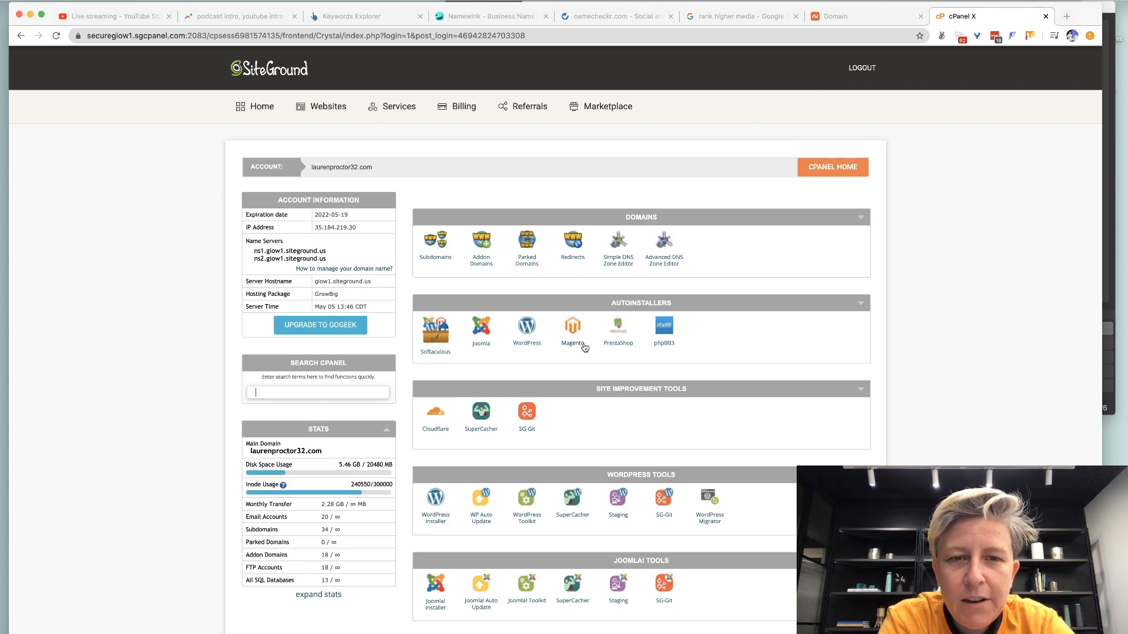
double_click(294, 253)
click(294, 254)
triple_click(295, 254)
key(super+c)
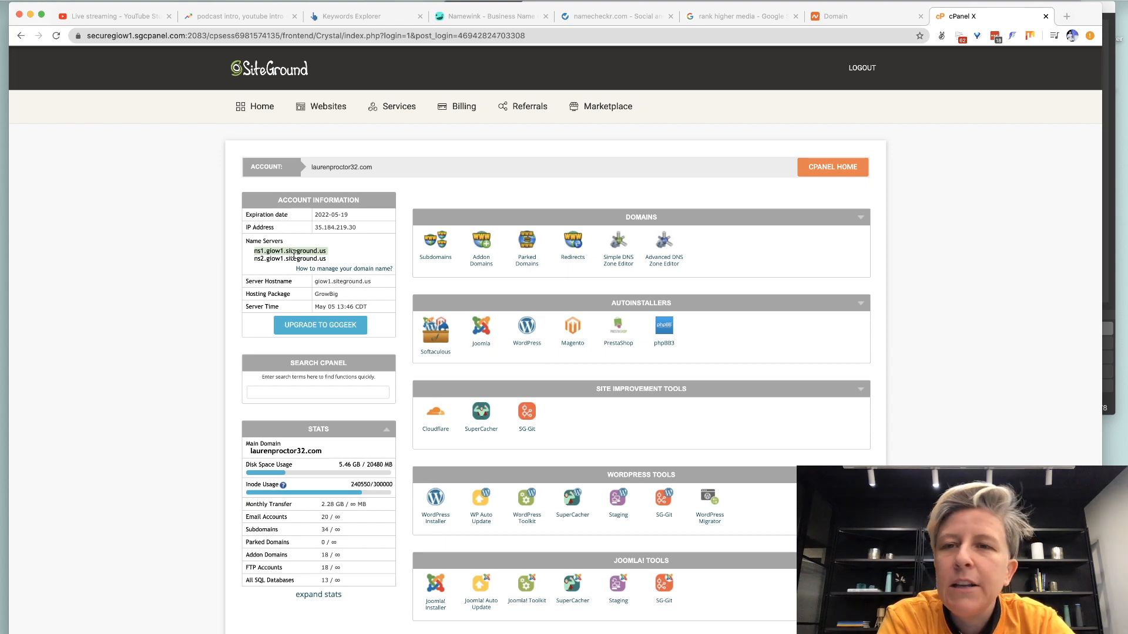
click(834, 16)
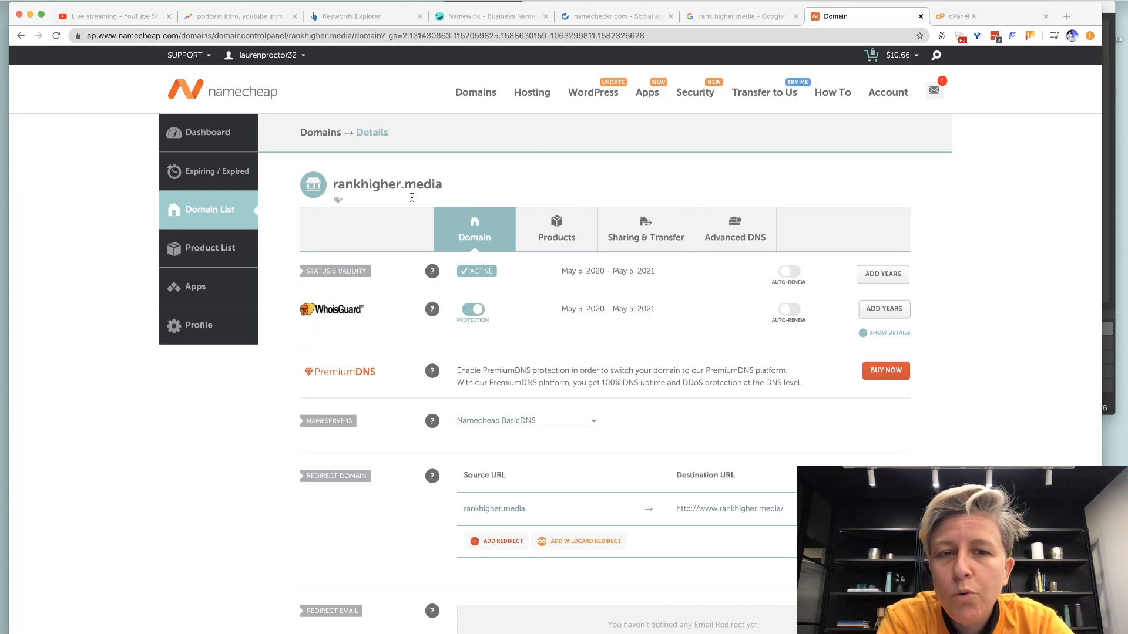
Switch rankhigher.media to Custom DNS ns1.giow1.siteground.us and ns2.giow1.siteground.us, then copy the domain name.
click(571, 420)
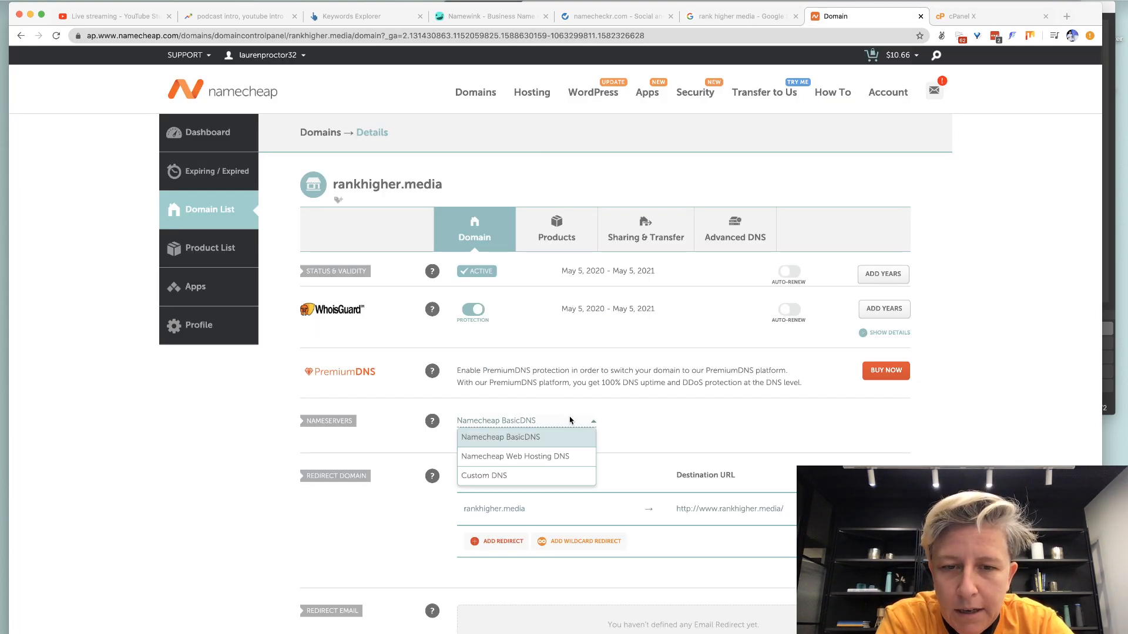
click(523, 473)
key(super+v)
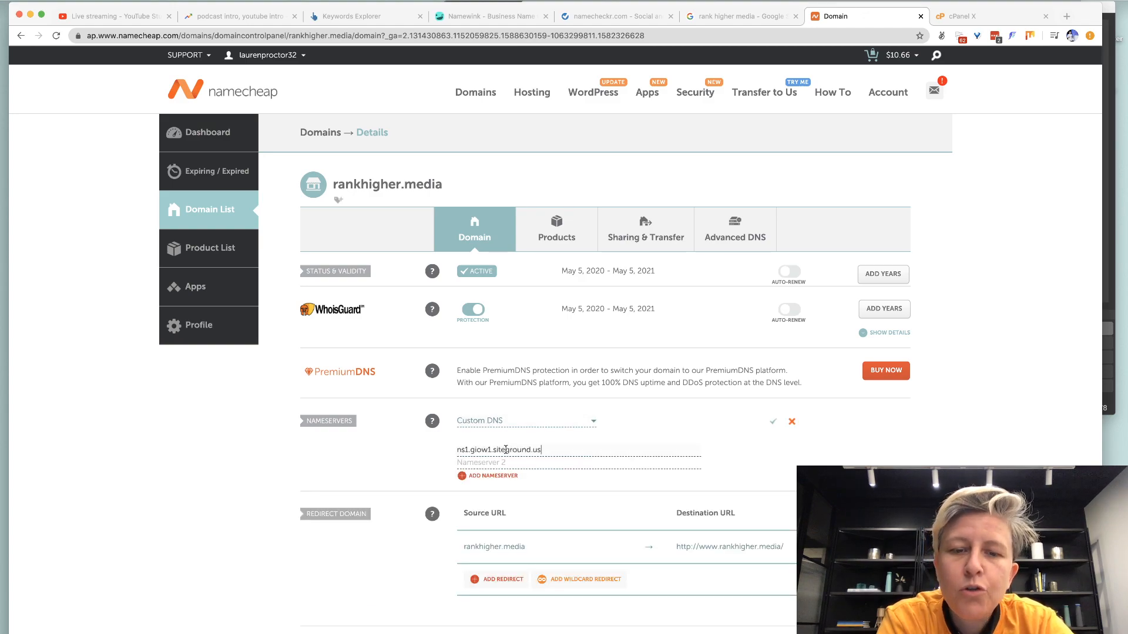
key(Tab)
key(super+v)
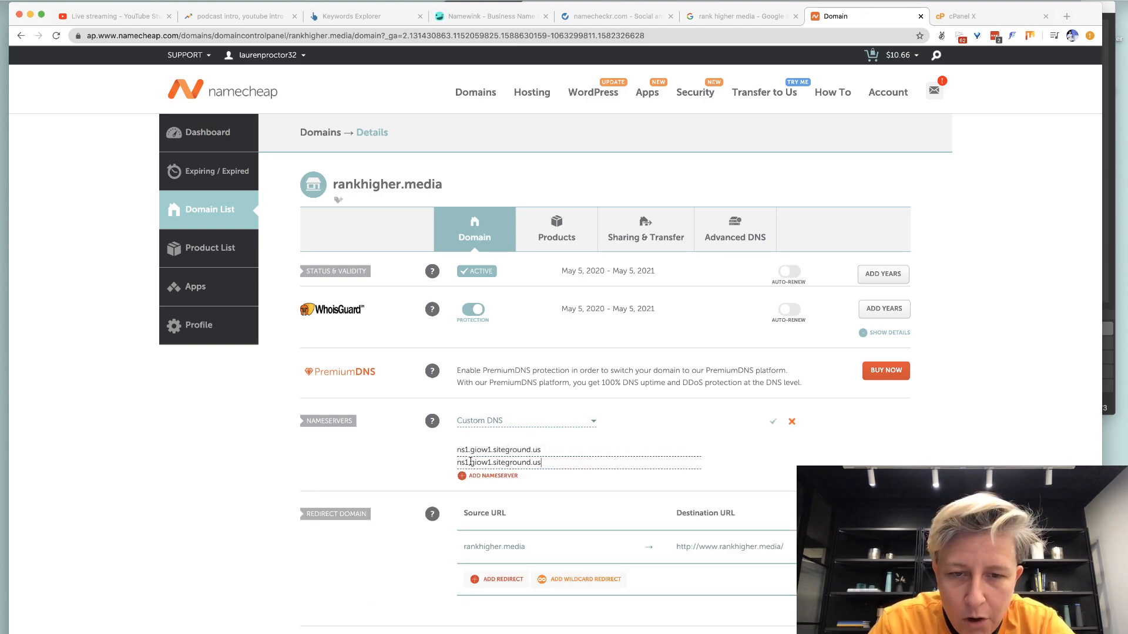
click(470, 462)
key(BackSpace)
text(2)
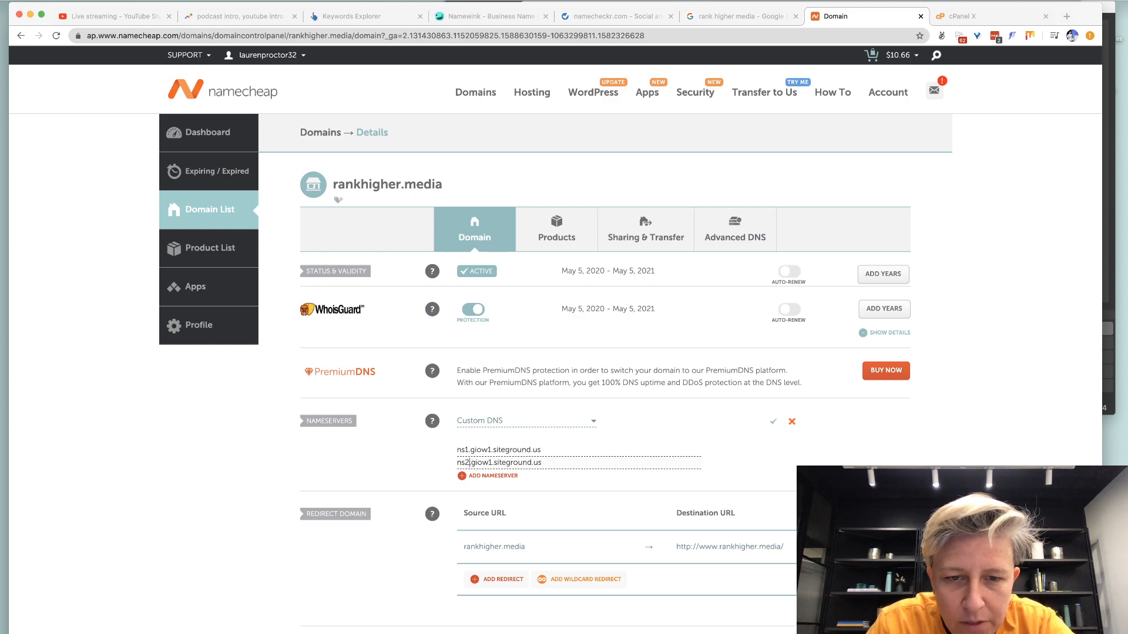
click(771, 423)
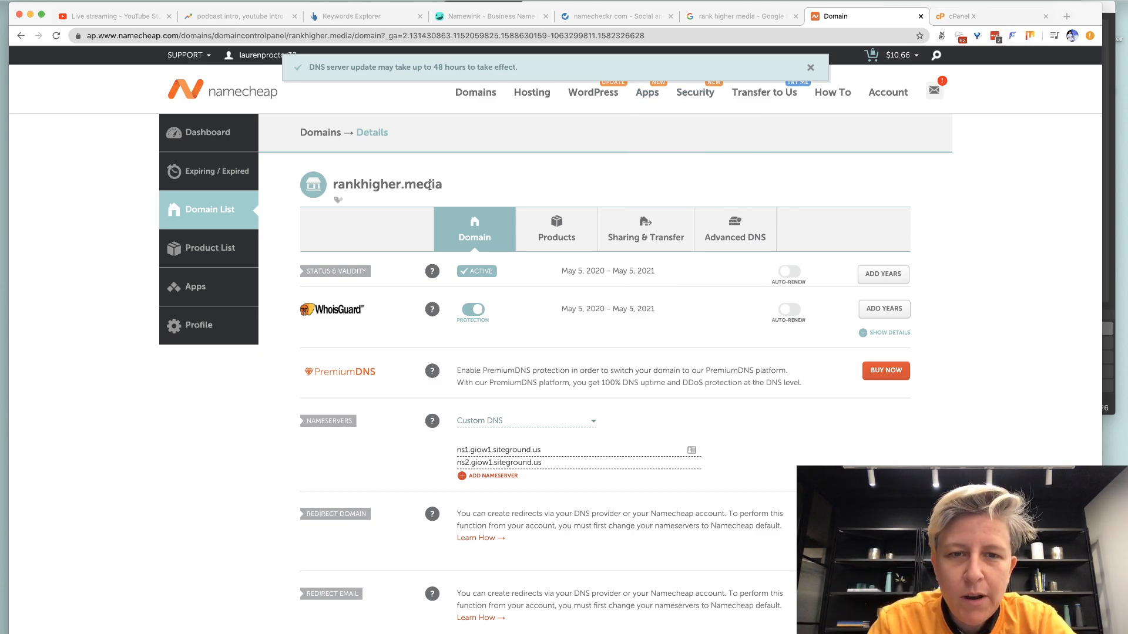
drag(441, 187, 333, 191)
key(super+c)
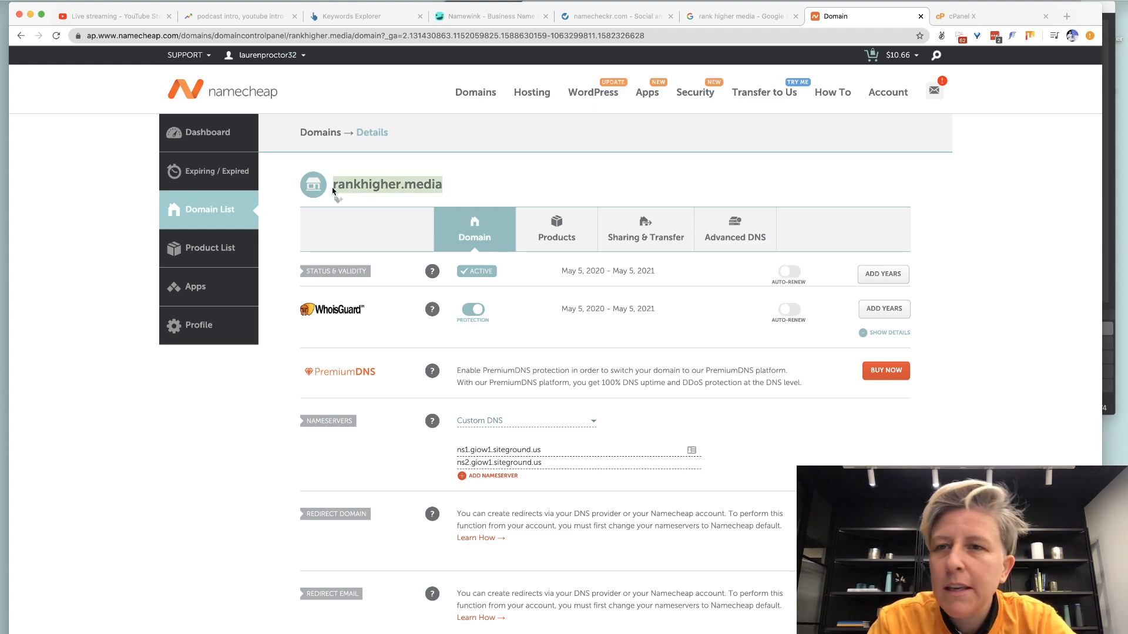
Replace the old New Domain Name entry in cPanel's Addon Domains form with rankhigher.media.
click(963, 16)
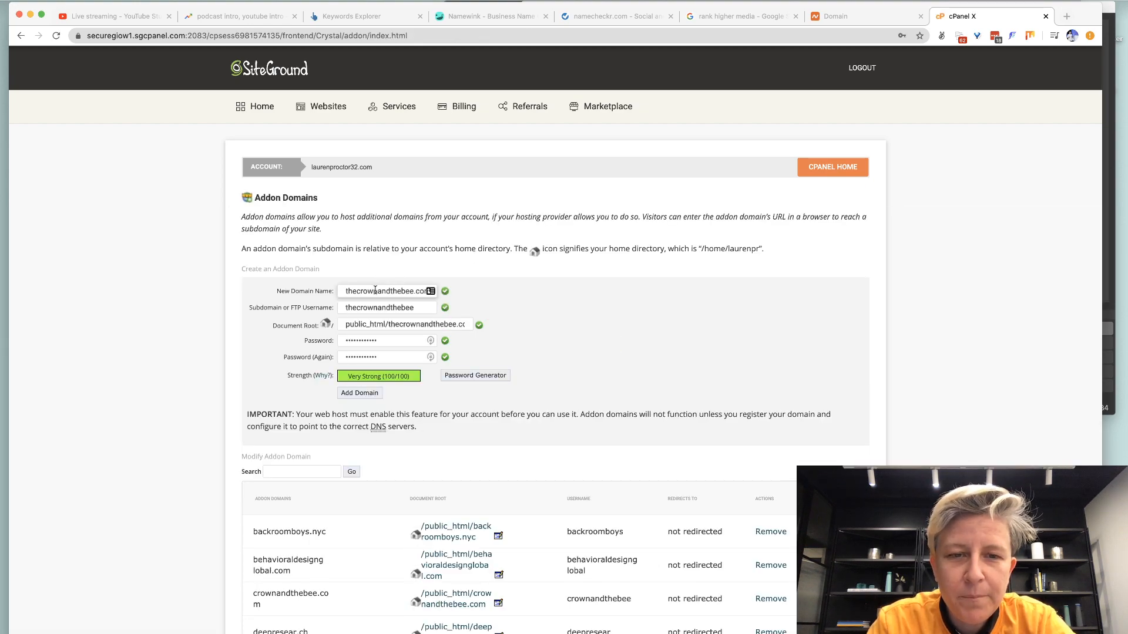
triple_click(375, 290)
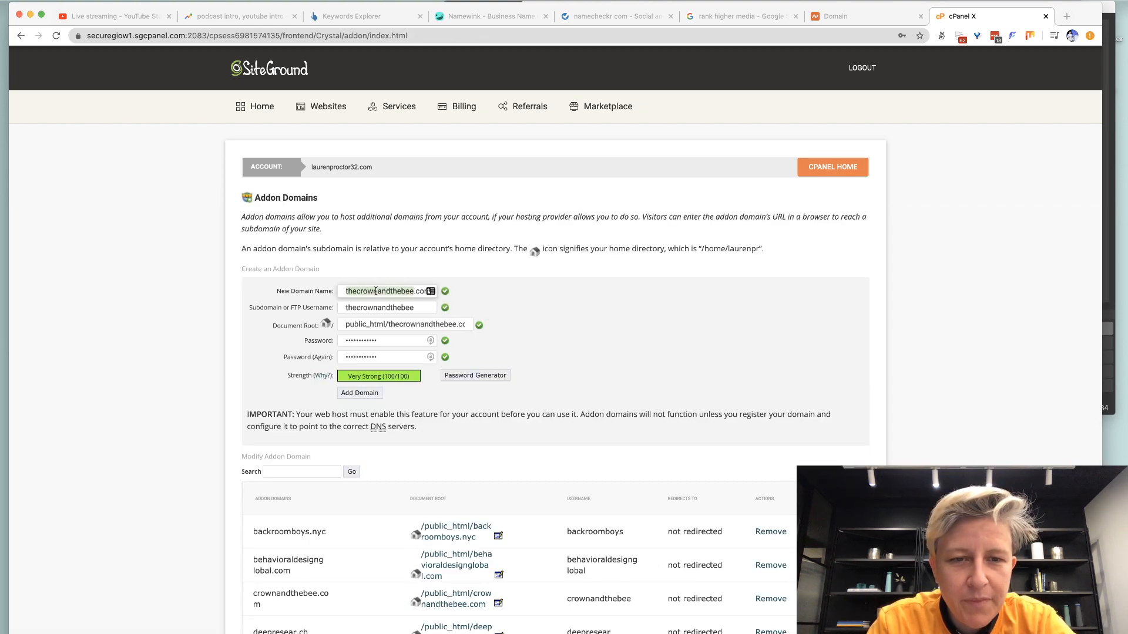
key(BackSpace)
key(super+v)
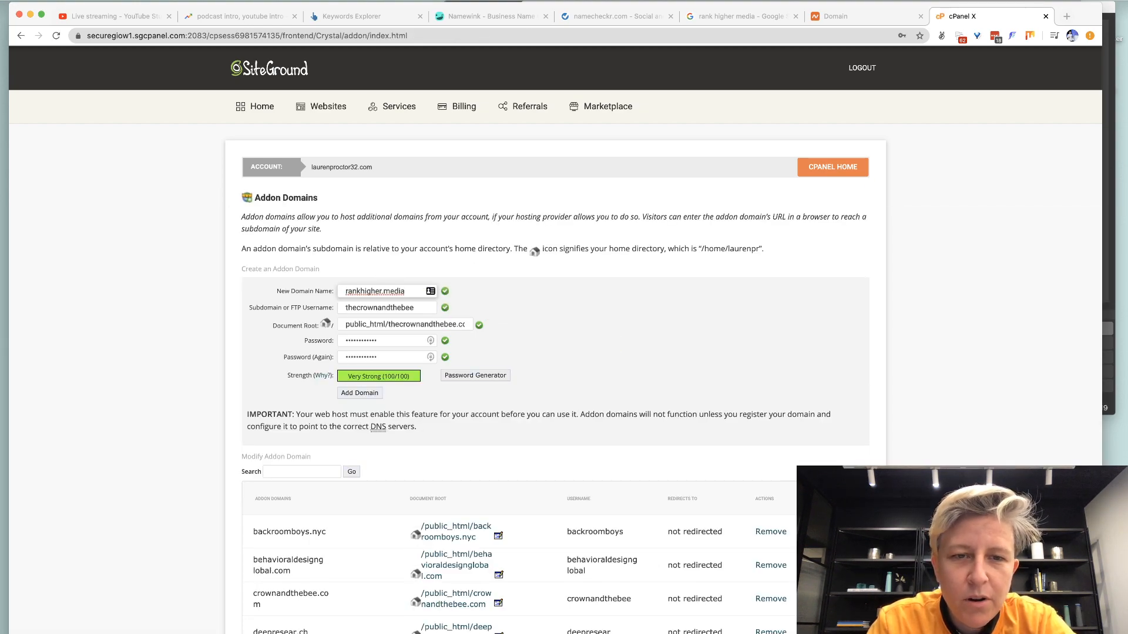
Create a new blank Google Sheet titled 'Rank Higher Media - Admin Info'.
key(super+t)
text(drive)
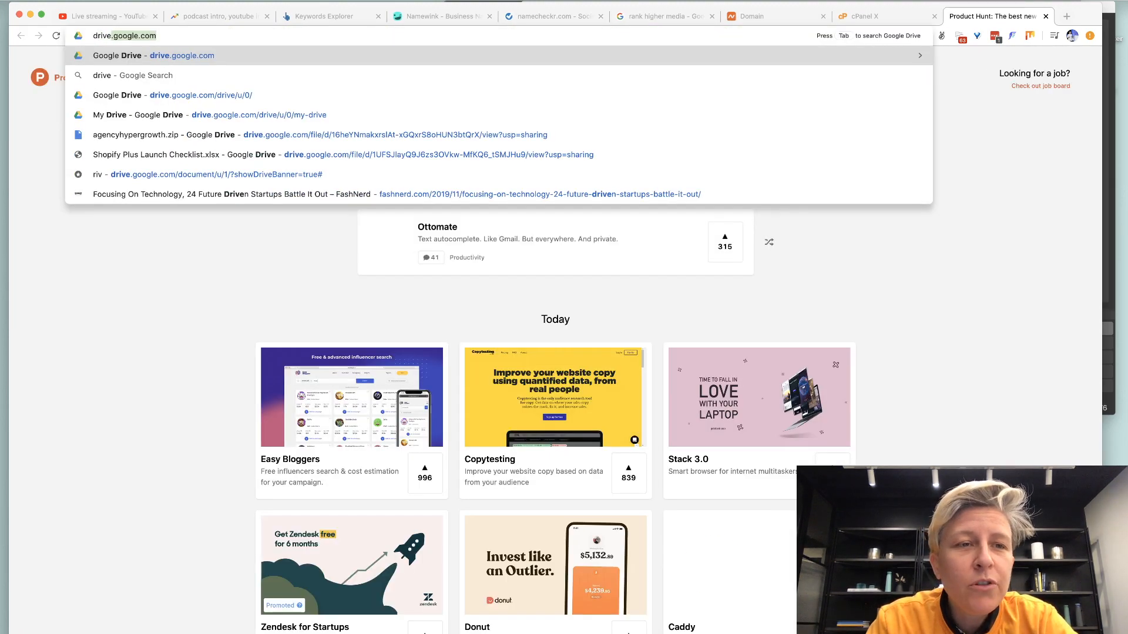
key(super+a)
text(sheet)
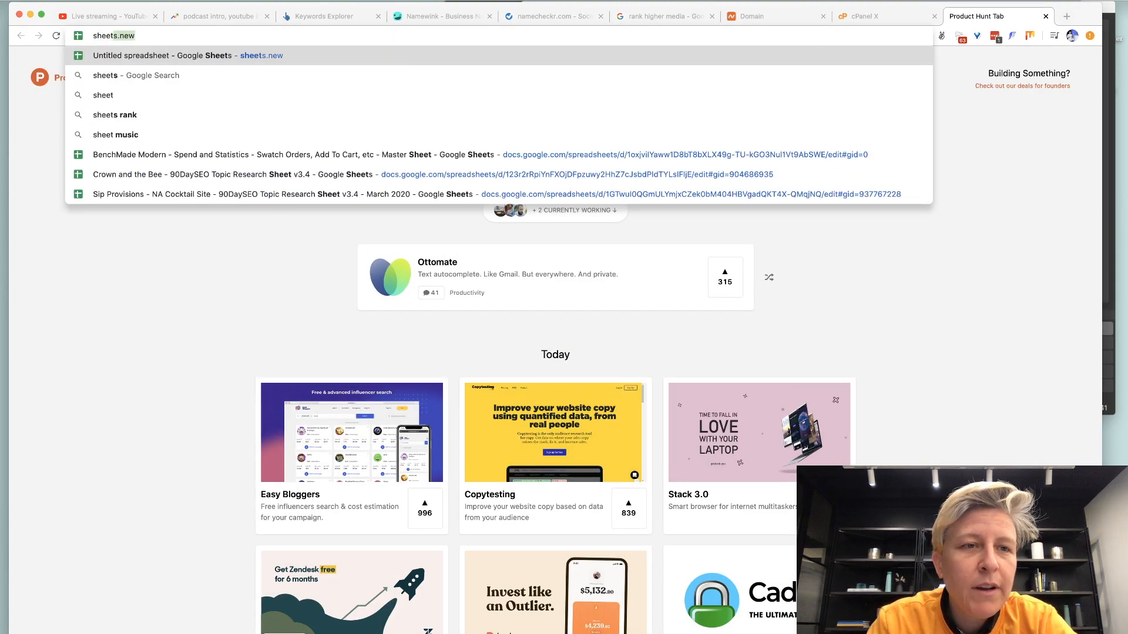
key(Return)
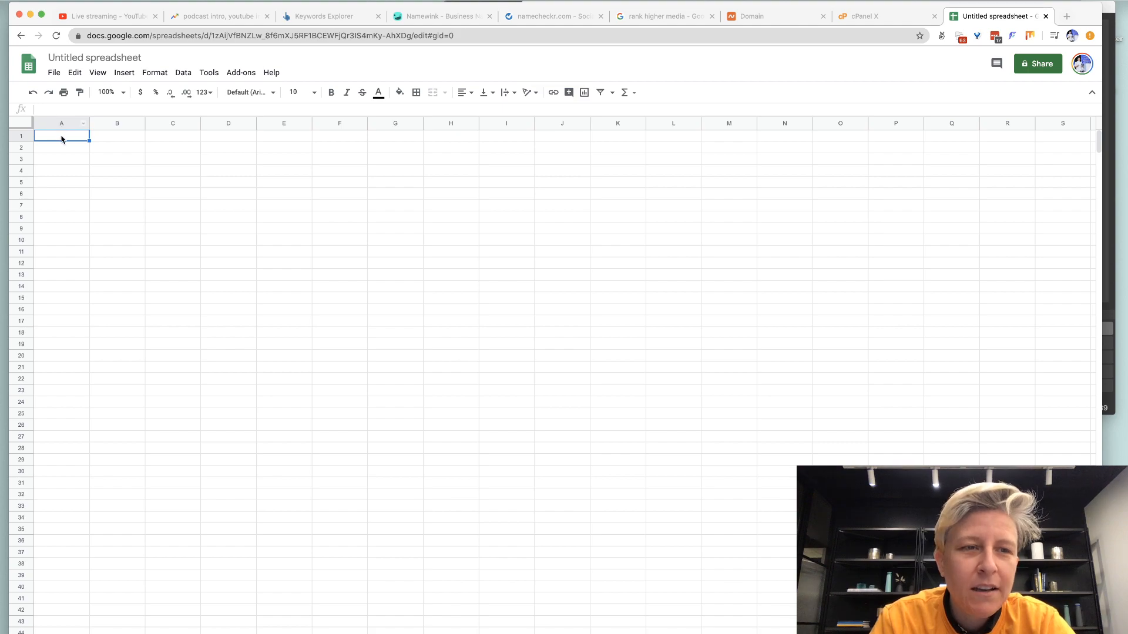
click(107, 57)
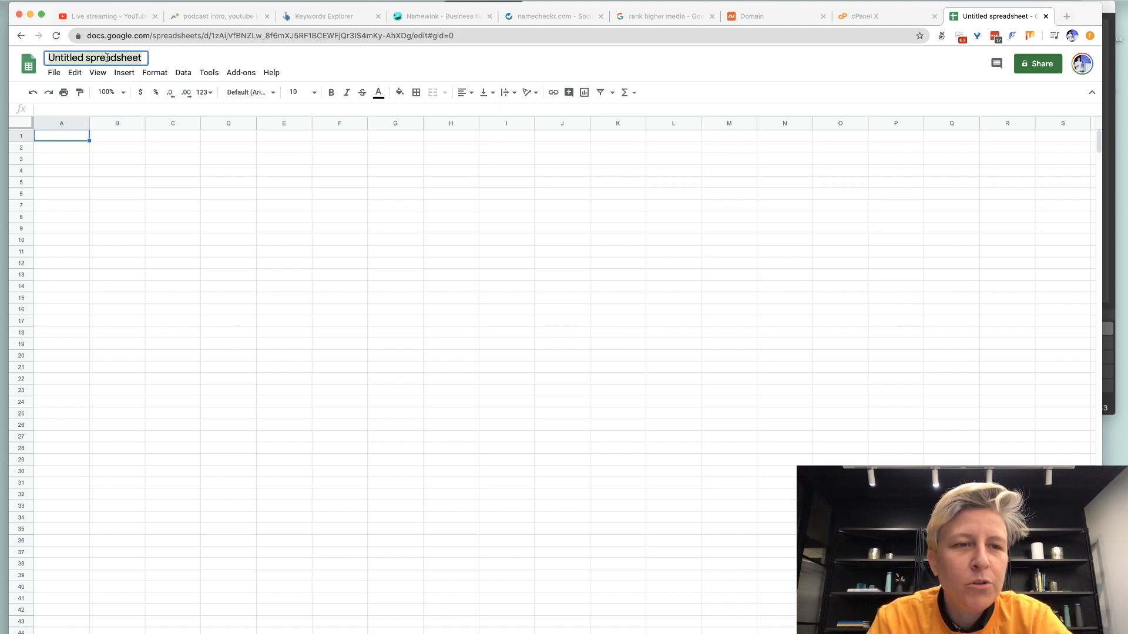
text(Rank Higher Medi)
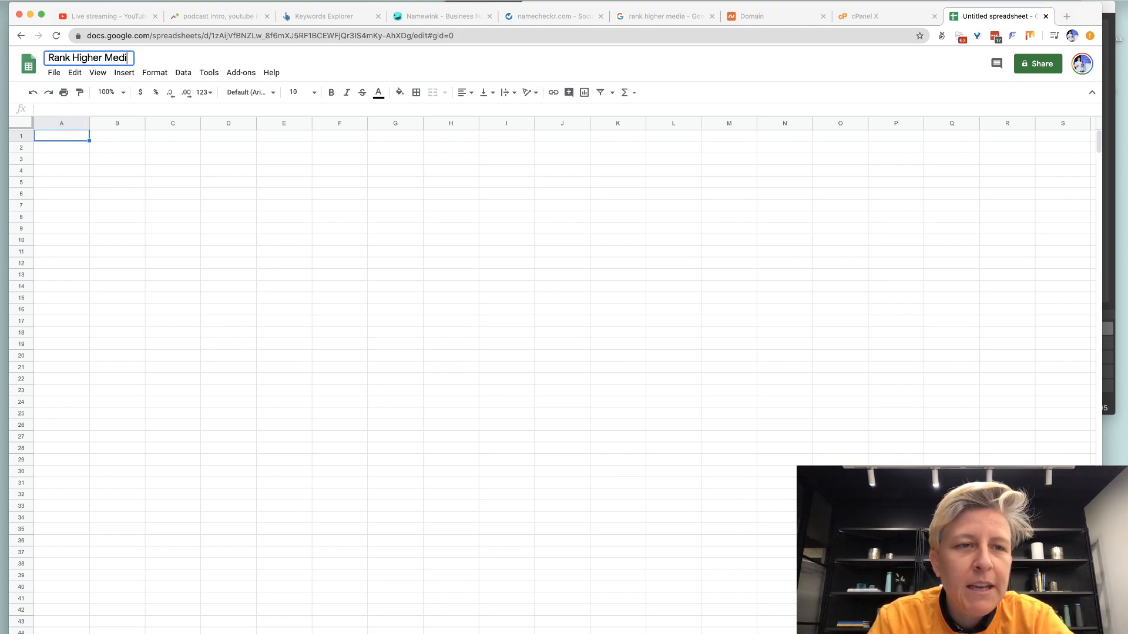
text(a - Admin Info)
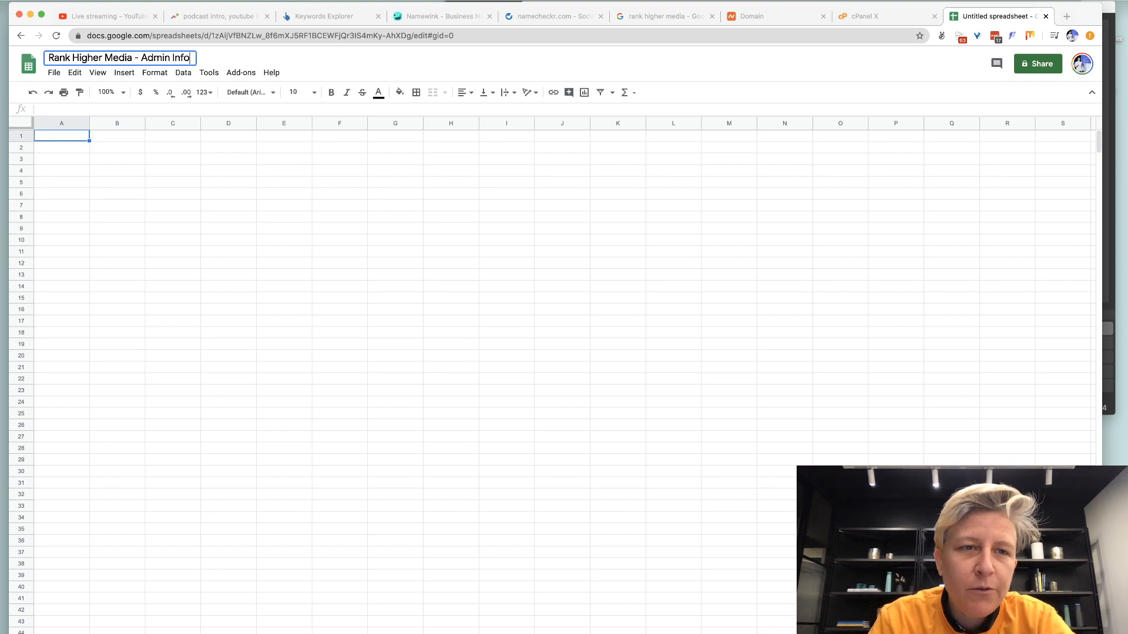
key(Return)
Enter the headers Service, URL, Email, Username and Password across cells A1 to E1.
click(65, 151)
text(N)
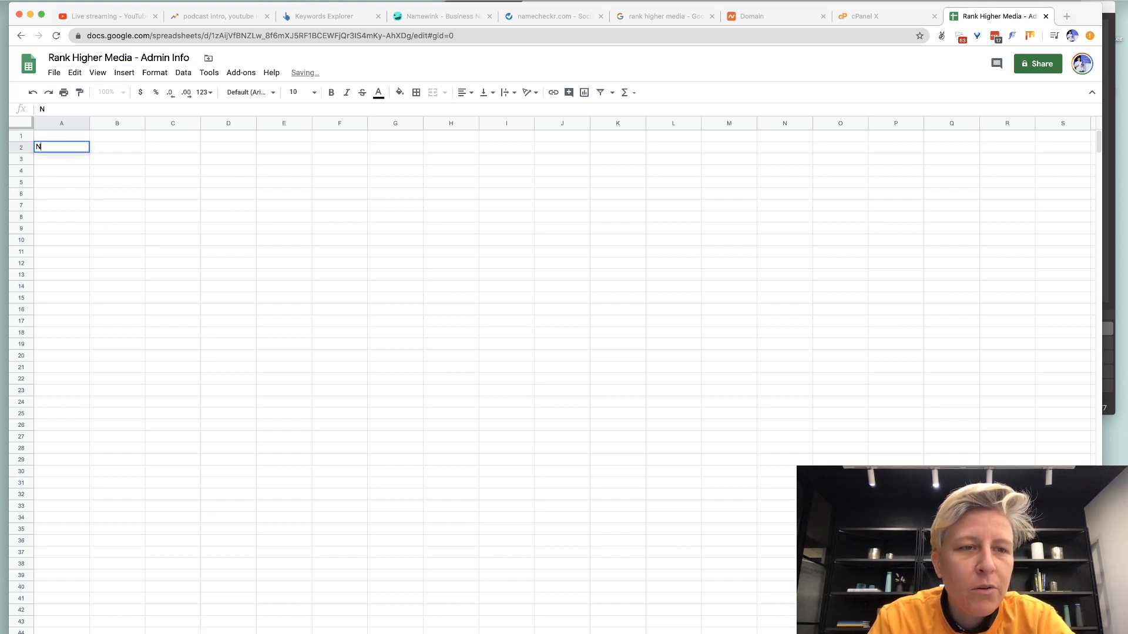
key(BackSpace)
key(Up)
text(Seric)
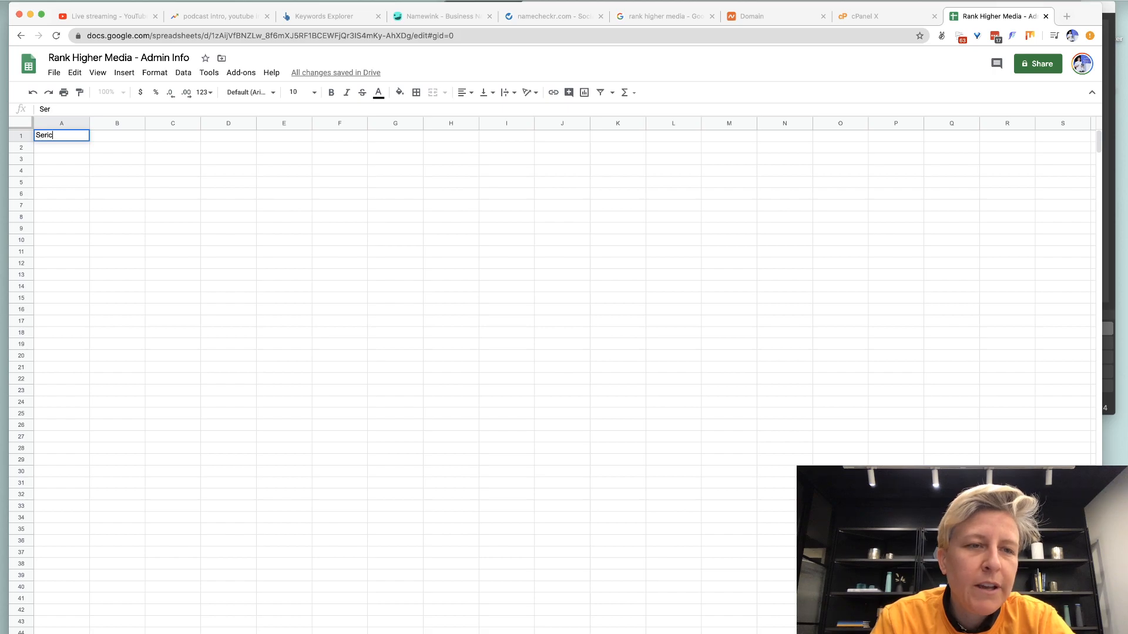
key(BackSpace)
key(BackSpace)
text(vice)
key(Tab)
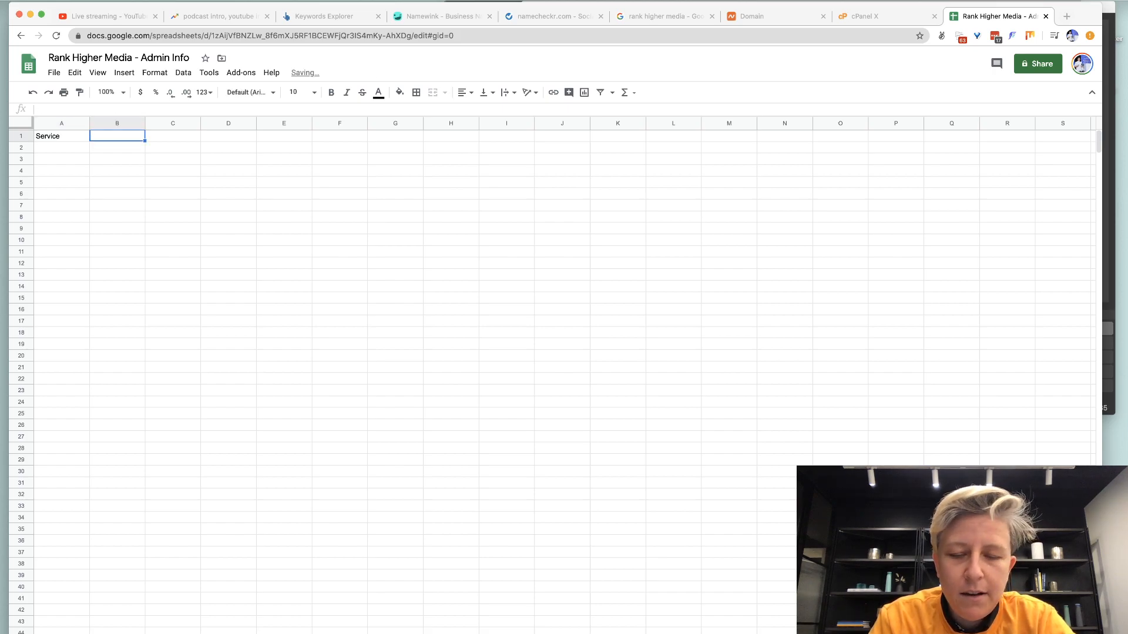
text(URL)
key(Tab)
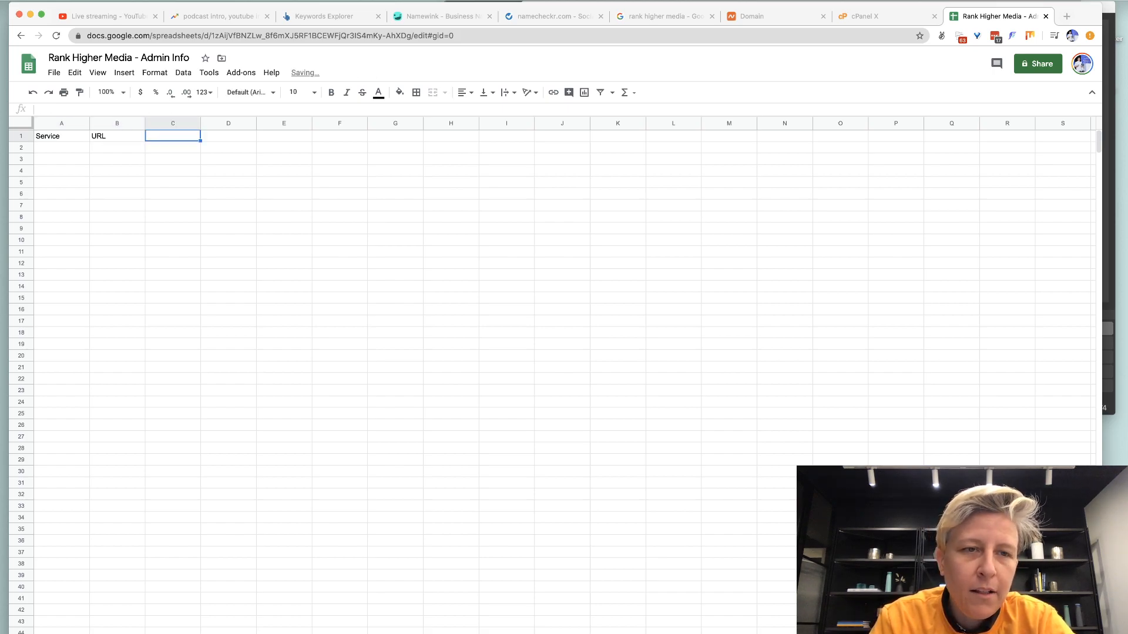
text(Email)
key(Tab)
text(User)
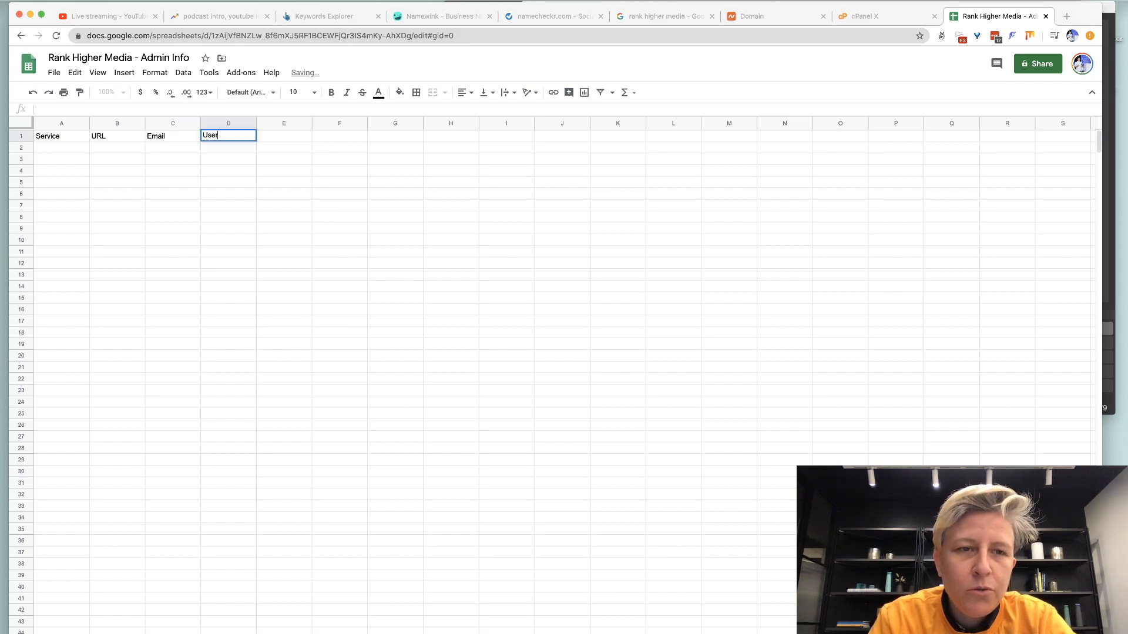
text(name)
key(Tab)
text(Passwor)
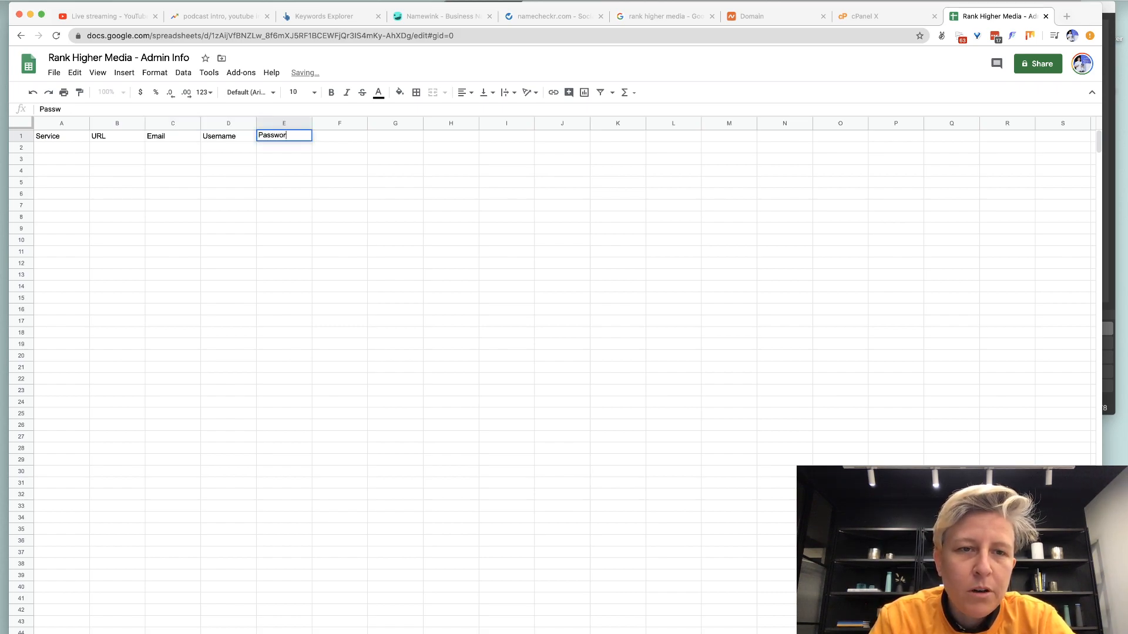
text(d)
key(Return)
Widen every column to about double width and make every row taller.
click(19, 122)
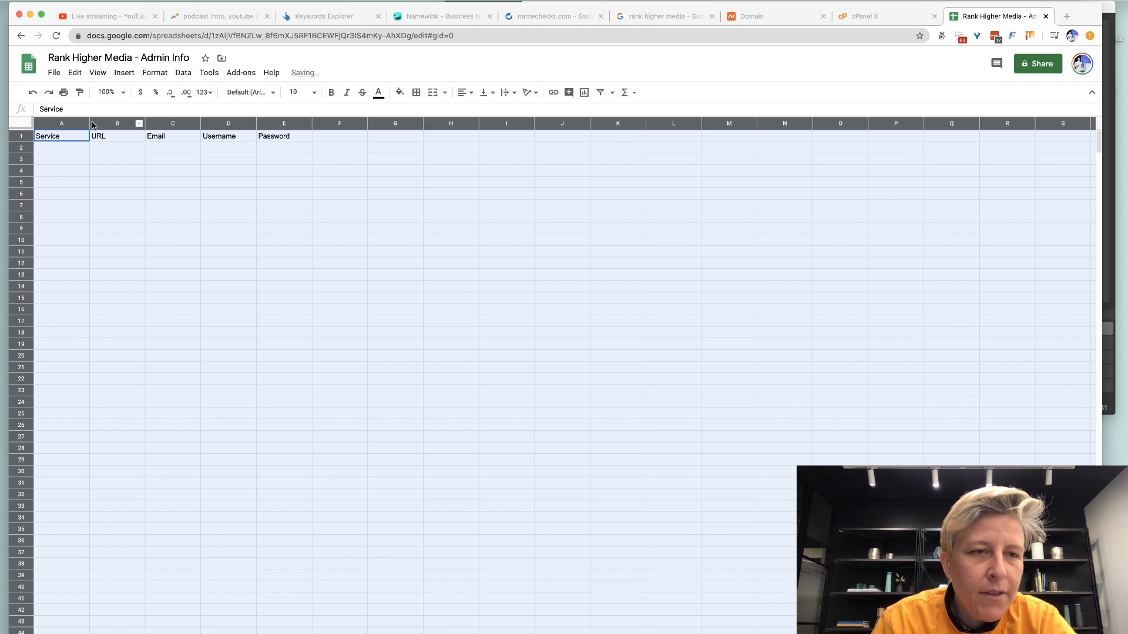
drag(91, 125, 145, 125)
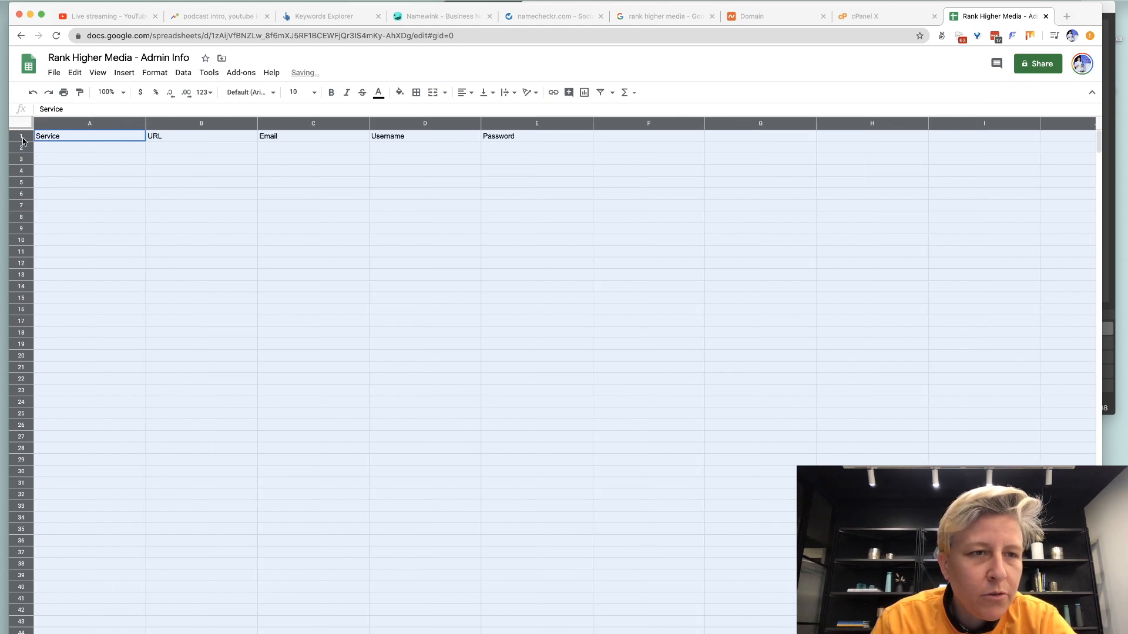
drag(22, 141, 23, 149)
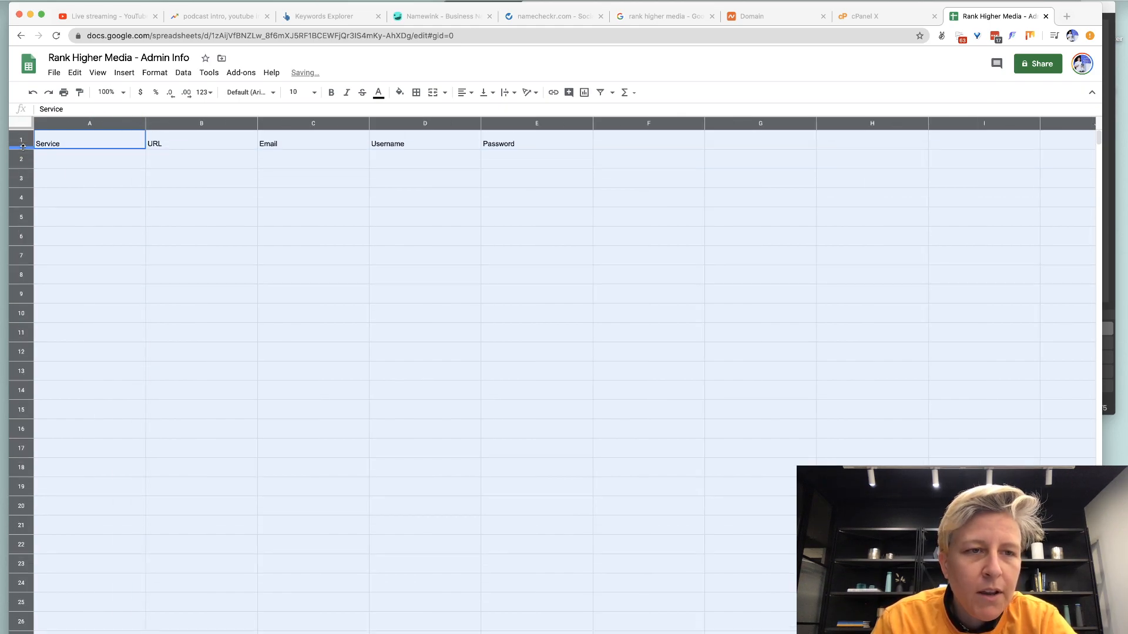
Add rows for Domain - Namecheap (URL Namecheap plus the account username), Hosting Siteground and FTP.
click(124, 171)
text(Domain - Nam)
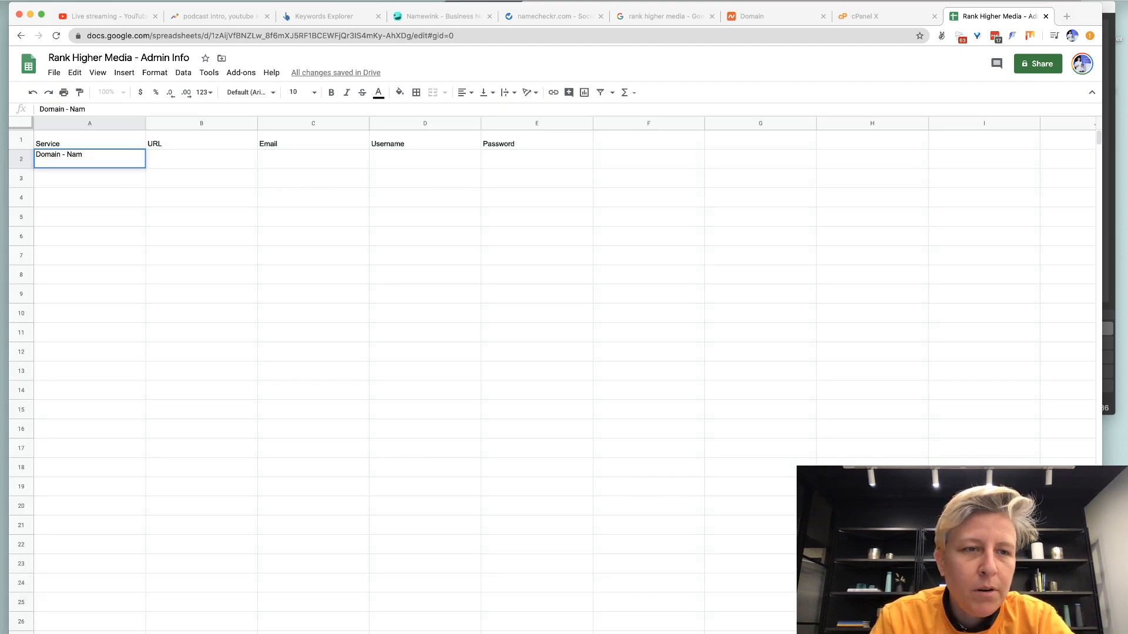
text(echap)
text(ap)
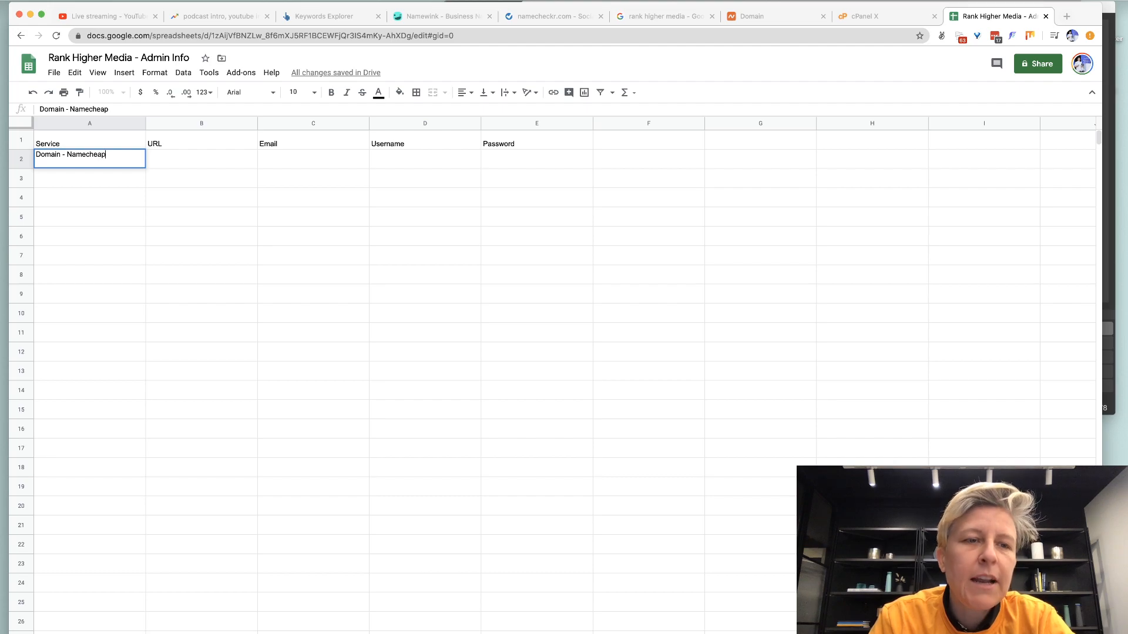
key(Tab)
text(Namecheap)
key(Tab)
key(Tab)
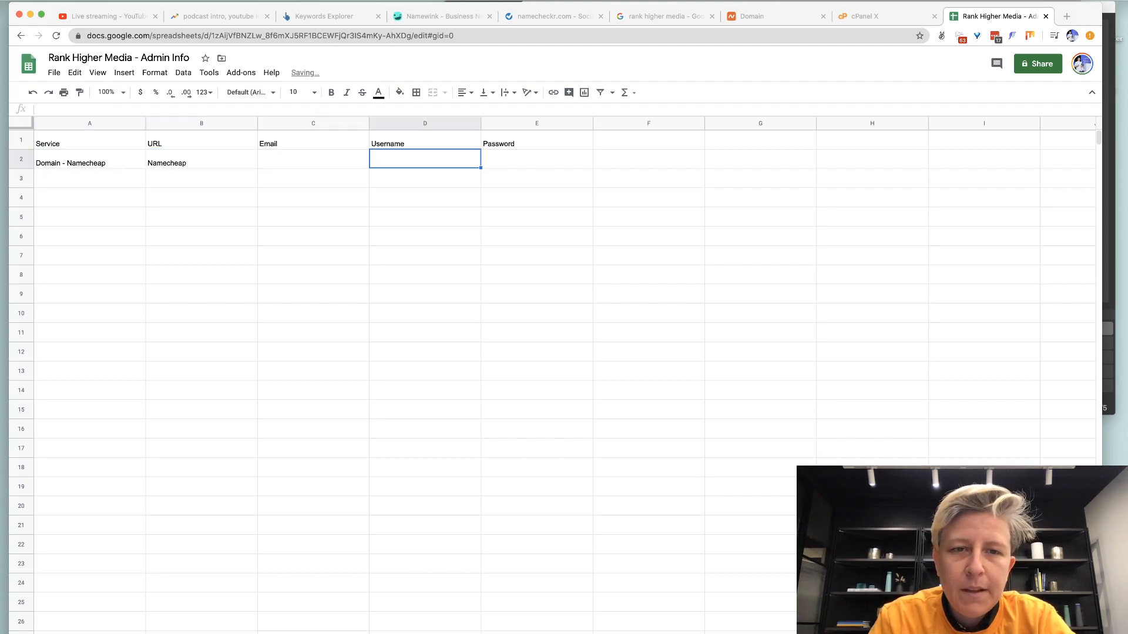
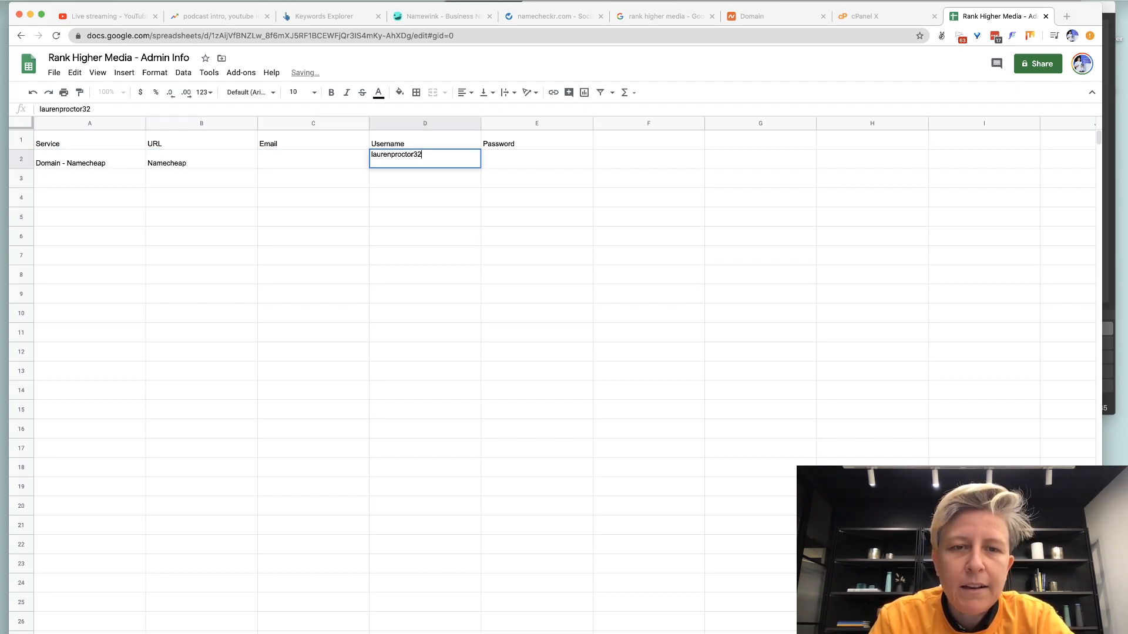
key(Return)
text(H)
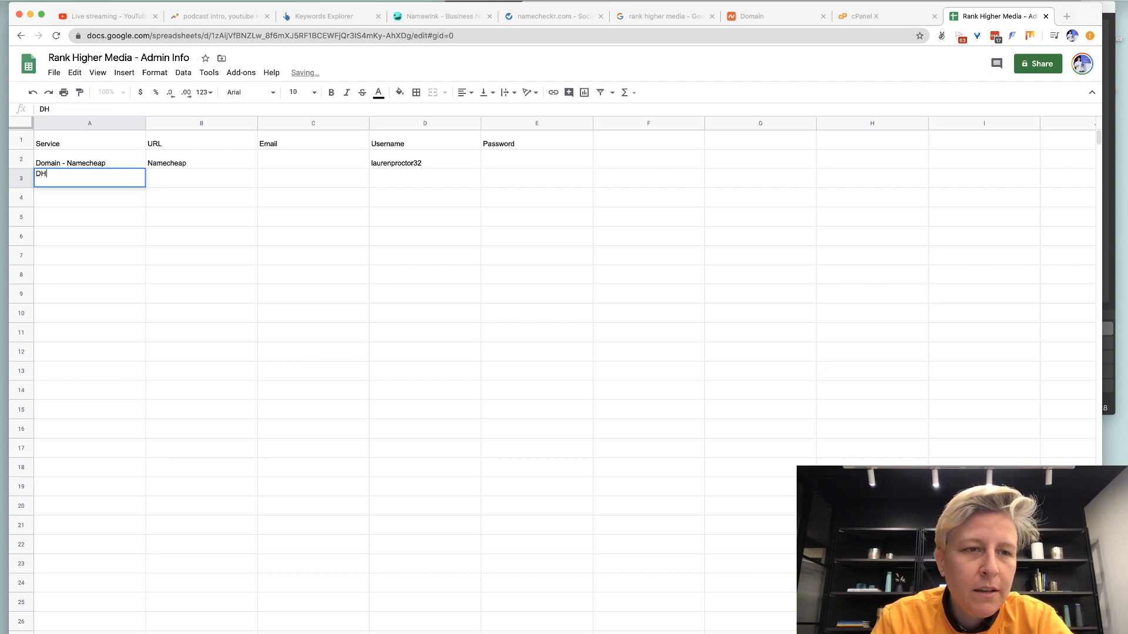
text(osting Siteground)
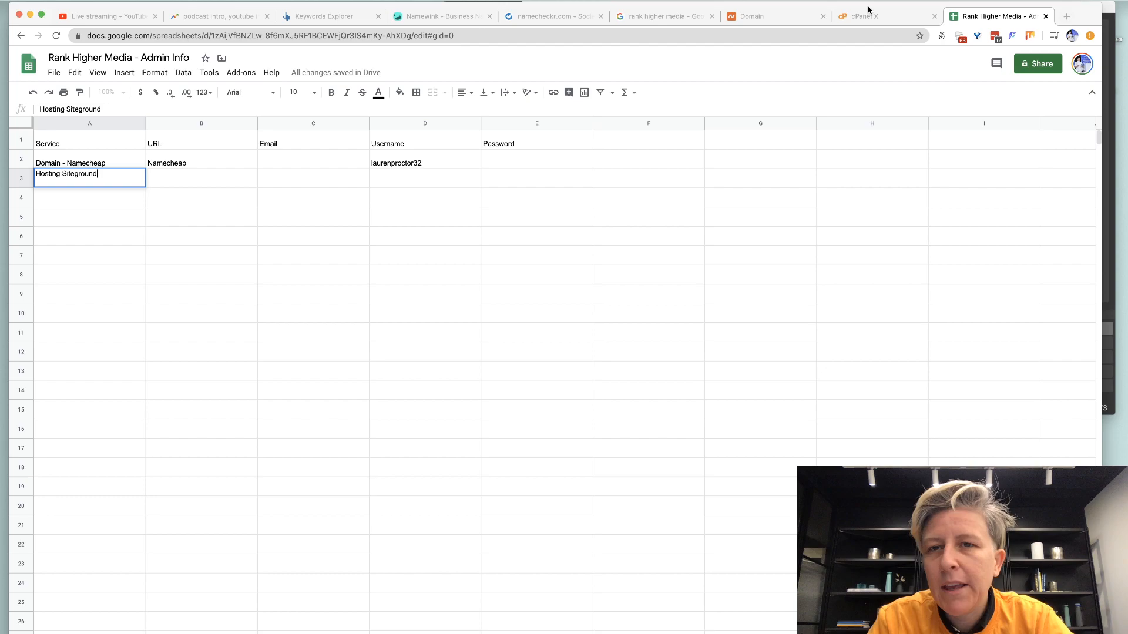
key(Return)
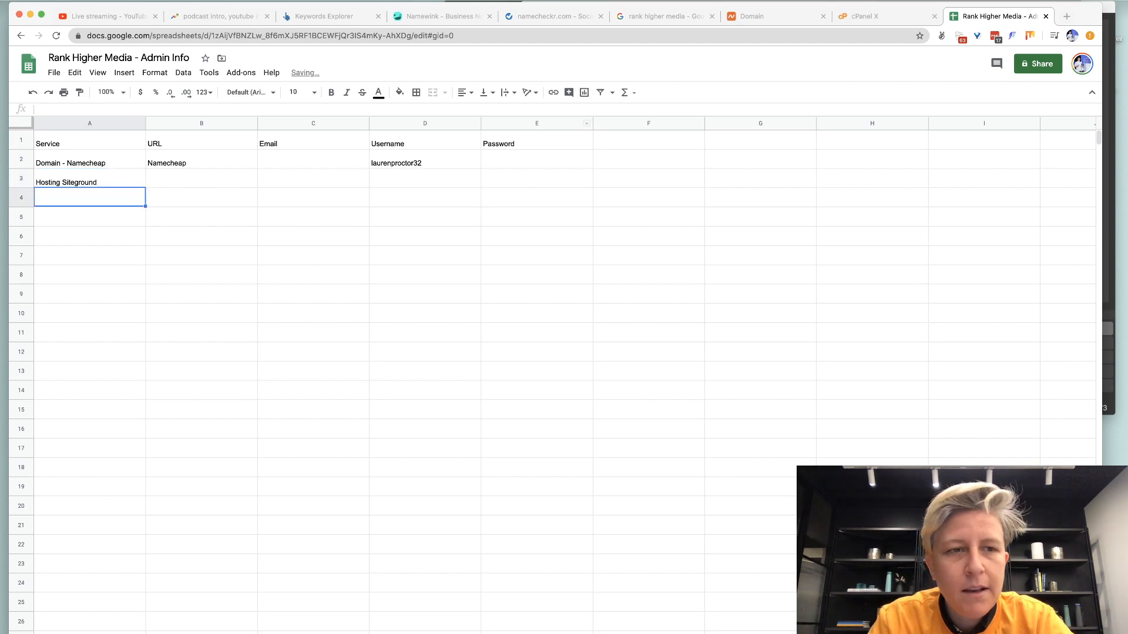
text(FTP)
key(Tab)
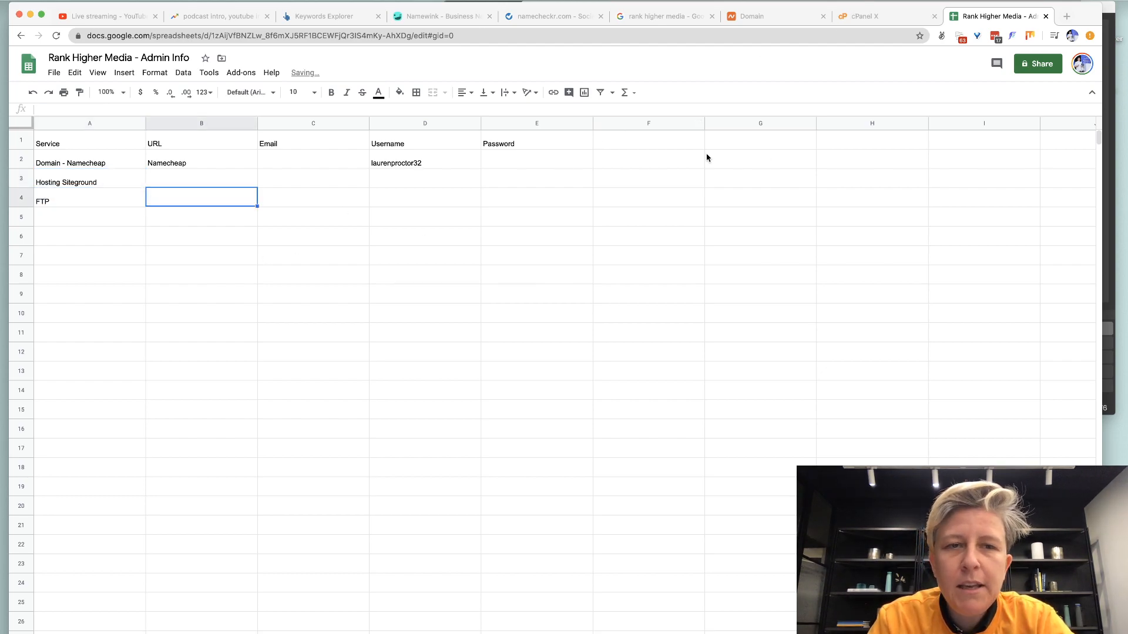
click(863, 16)
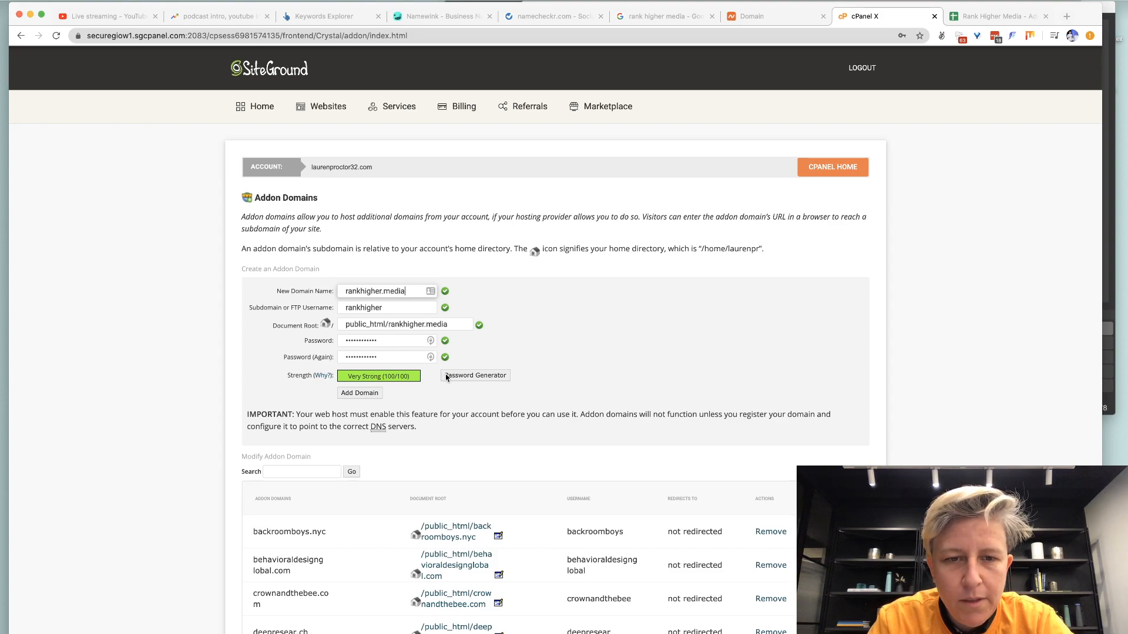
Create the rankhigher.media addon domain, glance over the other tabs, and return to cPanel home.
click(372, 397)
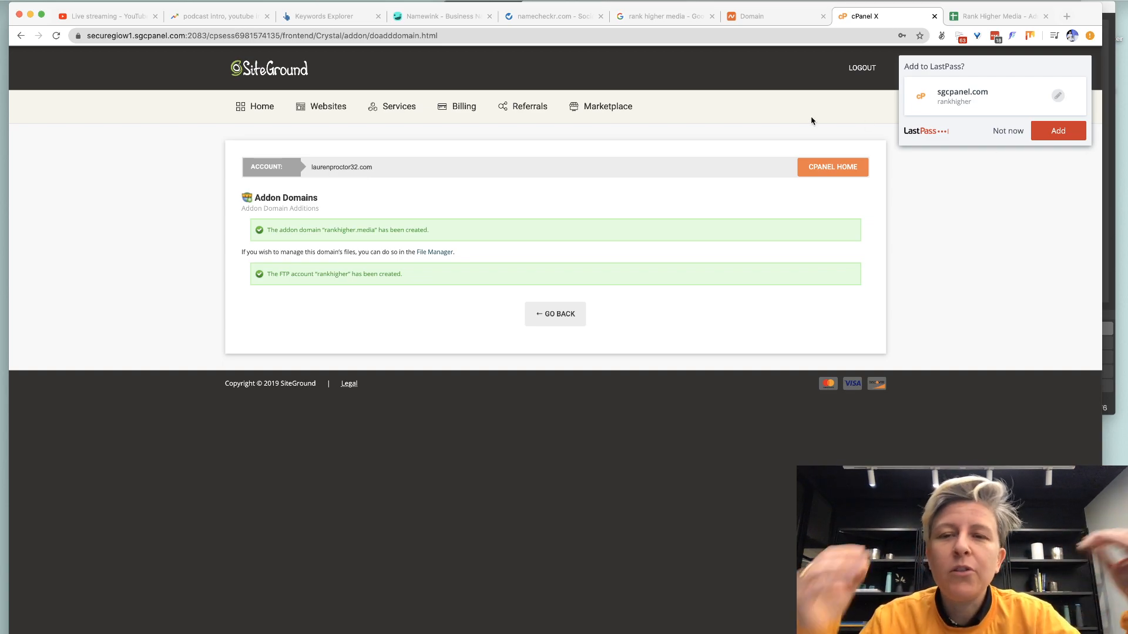
click(103, 16)
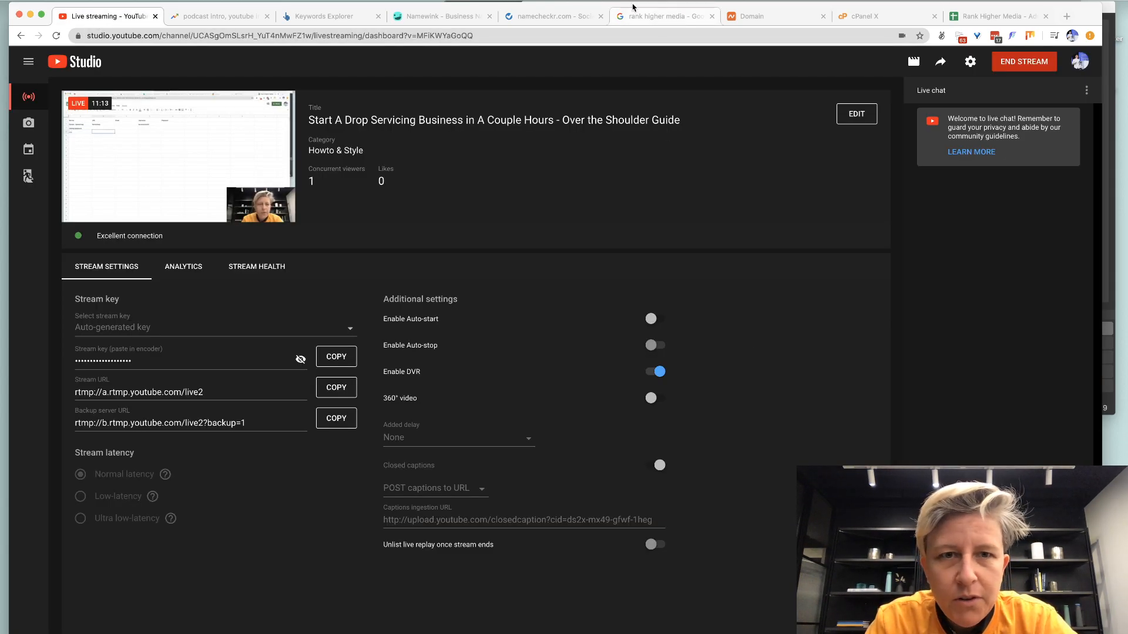
click(663, 15)
click(757, 18)
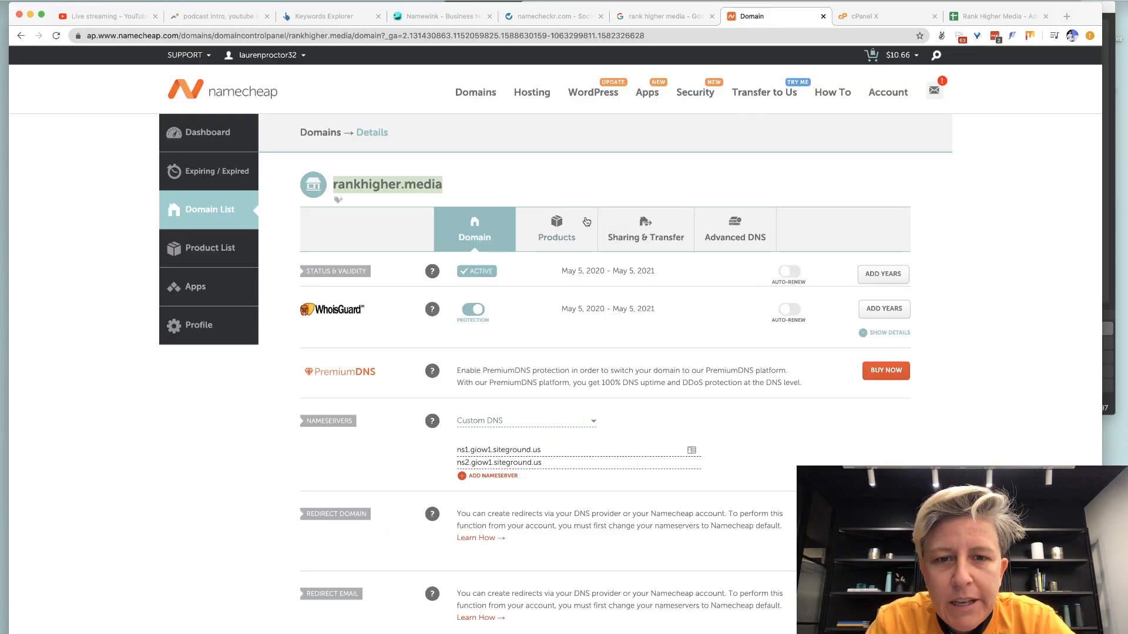
key(ctrl+Tab)
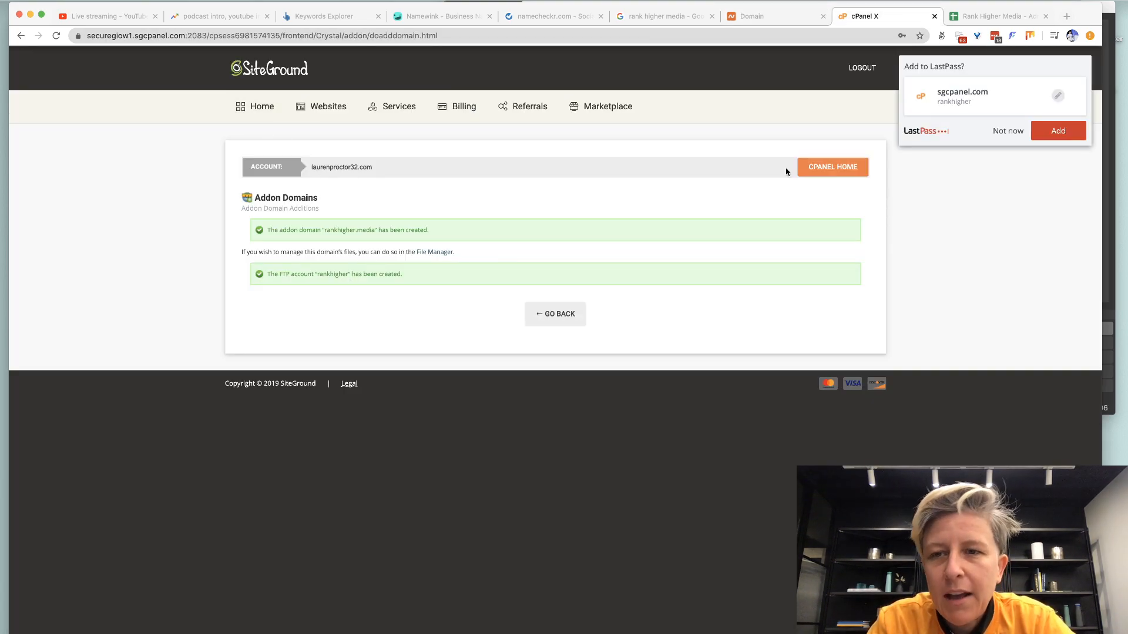
click(830, 168)
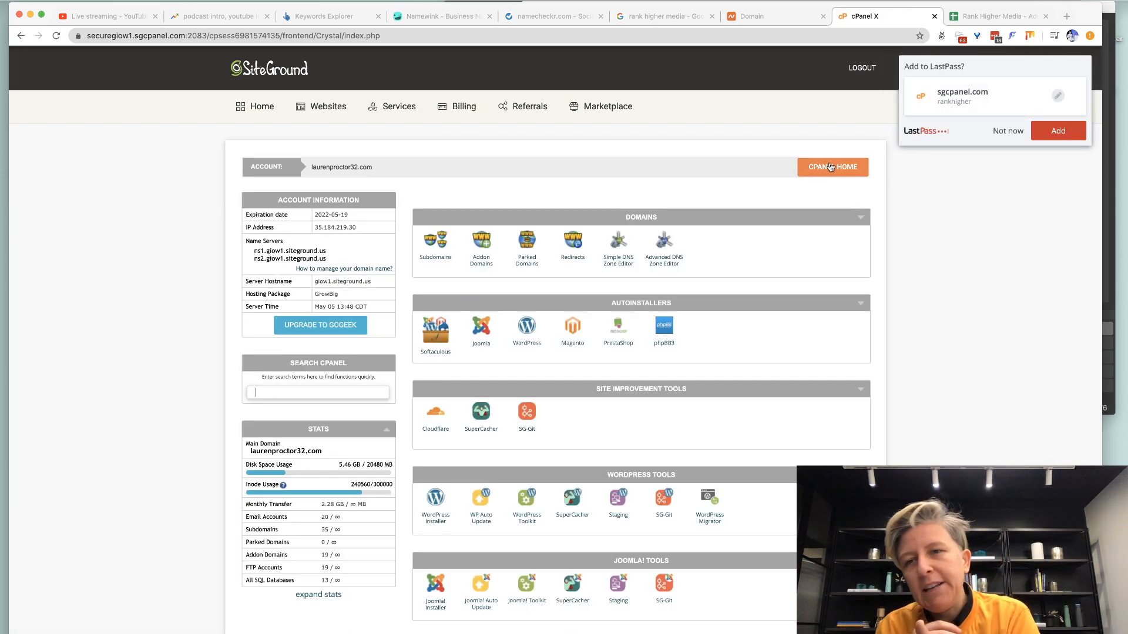
Dismiss the LastPass save prompt and open cPanel's Let's Encrypt SSL manager by searching 'let'.
click(1007, 130)
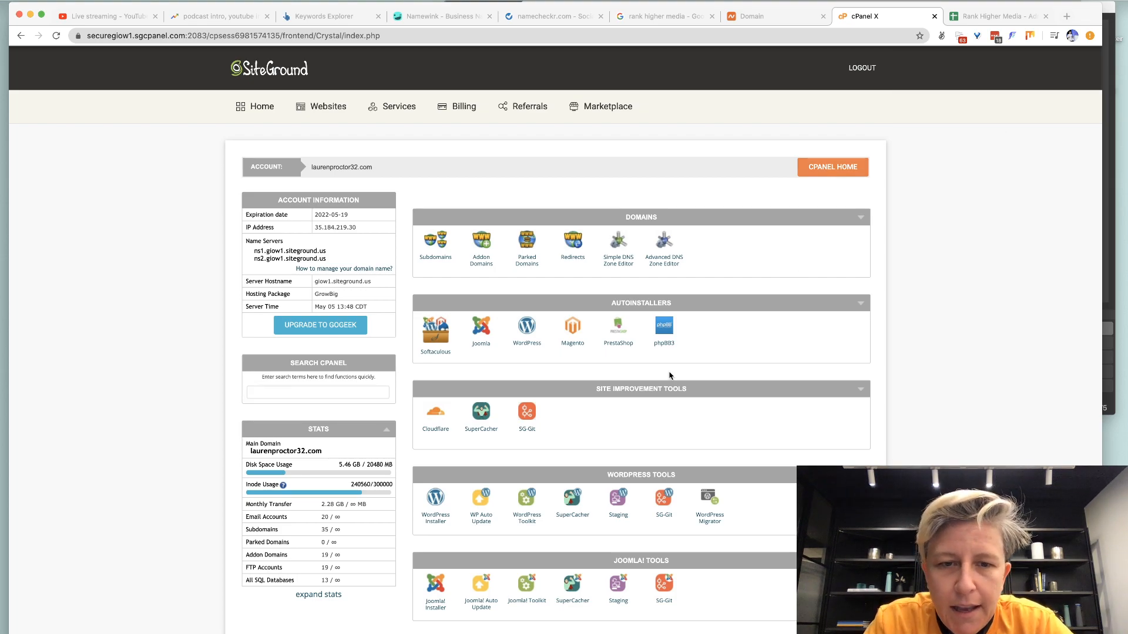
key(ctrl+f)
scroll(669, 376, down, 9)
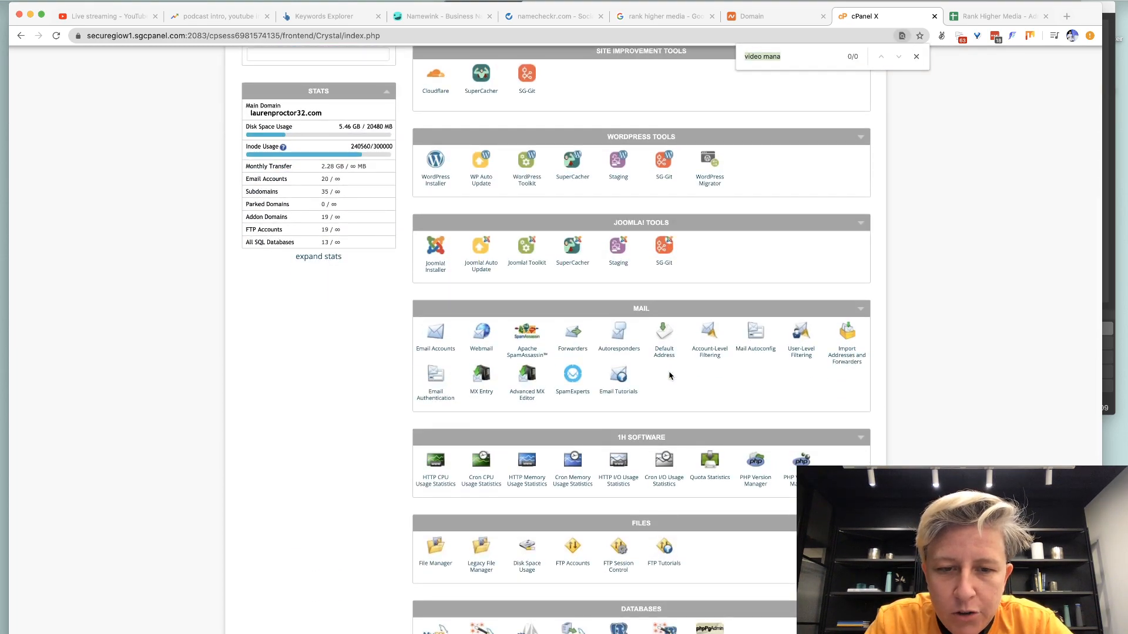
scroll(670, 376, down, 5)
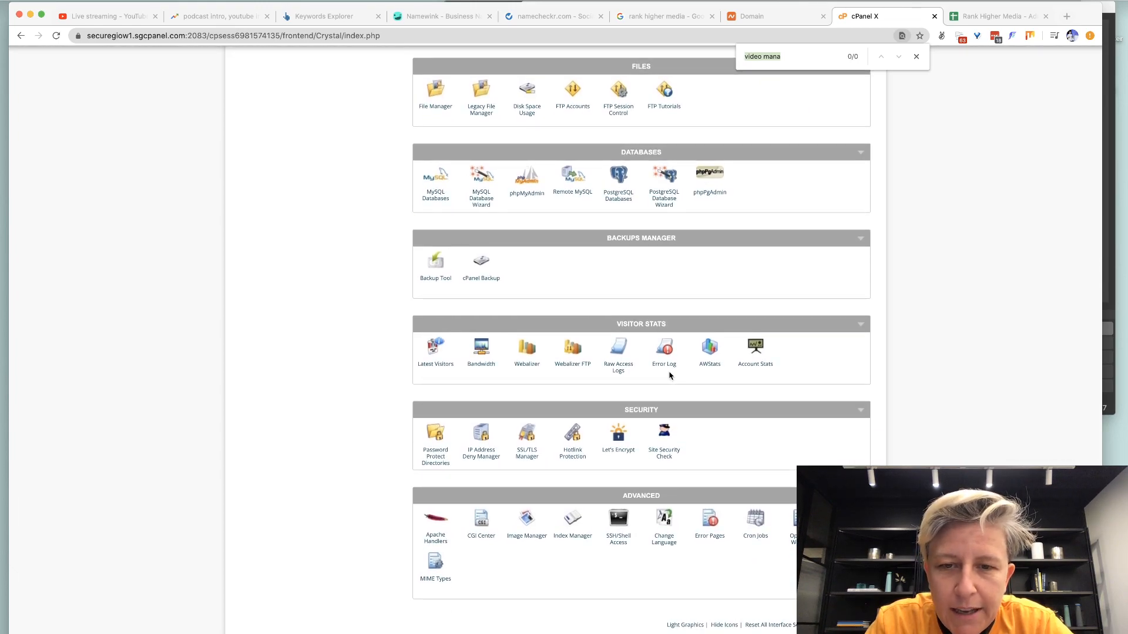
text(let)
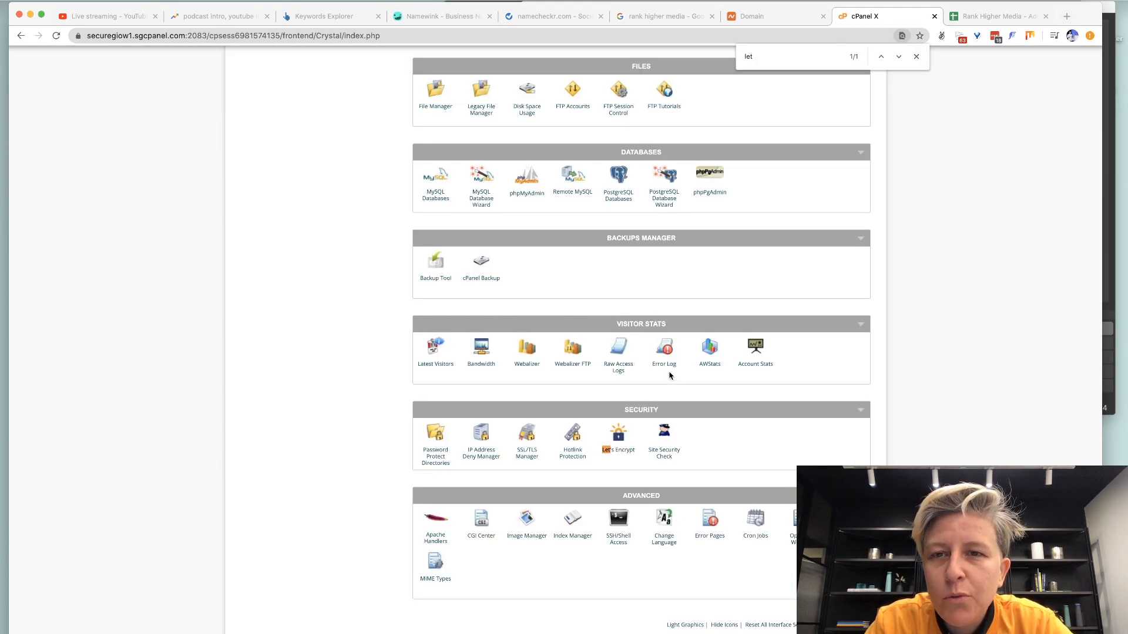
click(617, 450)
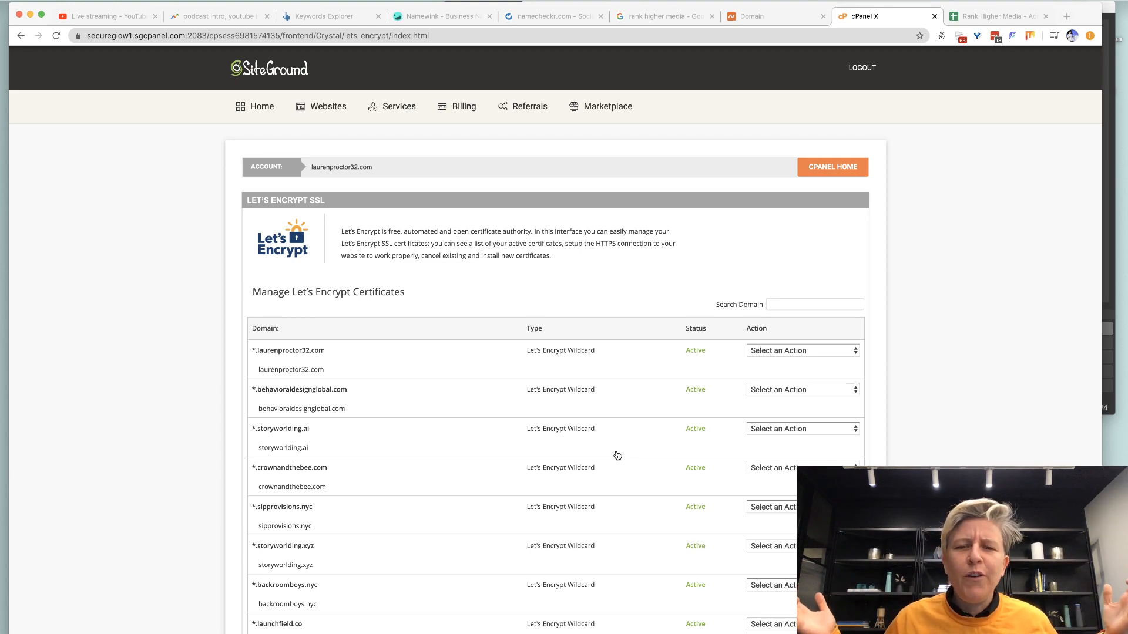
Choose rankhigher.media as the domain for a new Let's Encrypt certificate.
scroll(786, 346, down, 5)
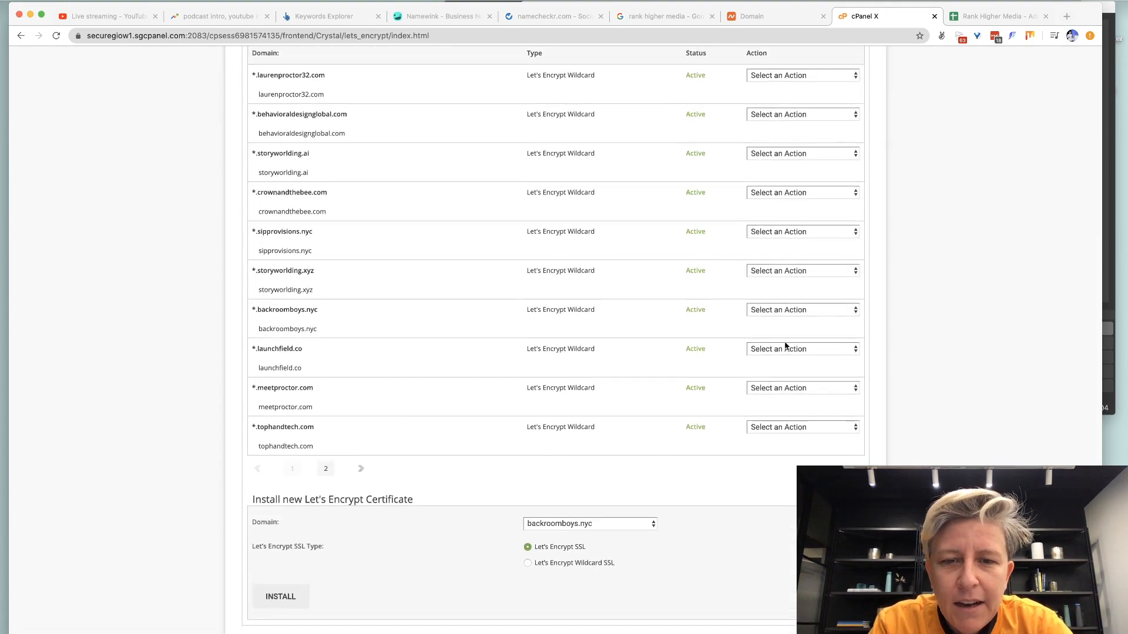
click(586, 532)
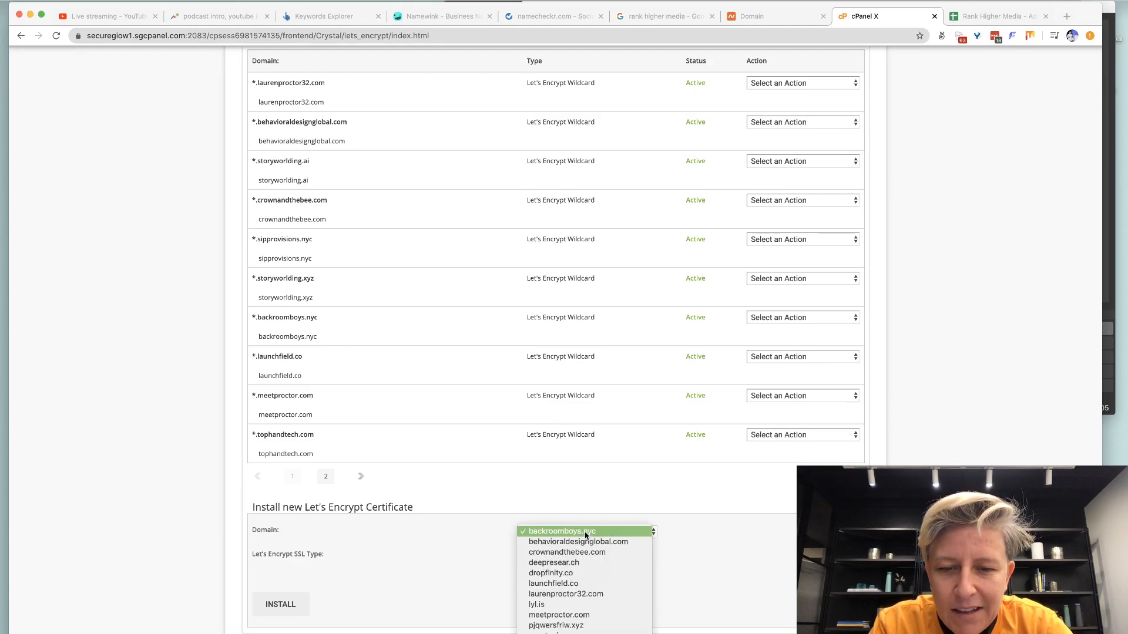
click(586, 532)
key(Return)
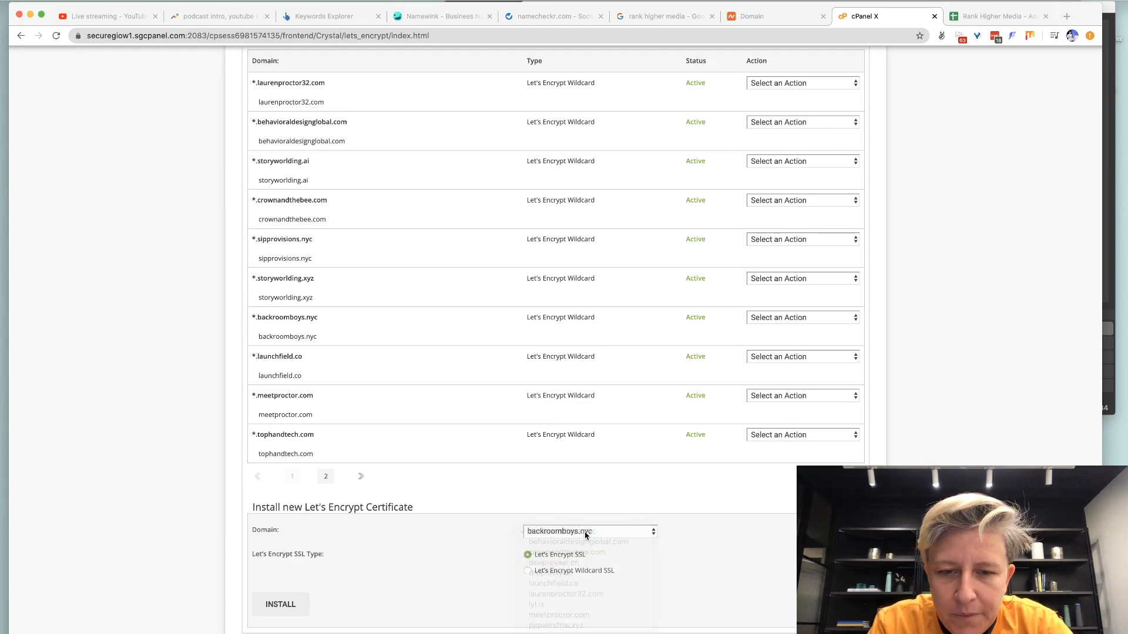
click(549, 575)
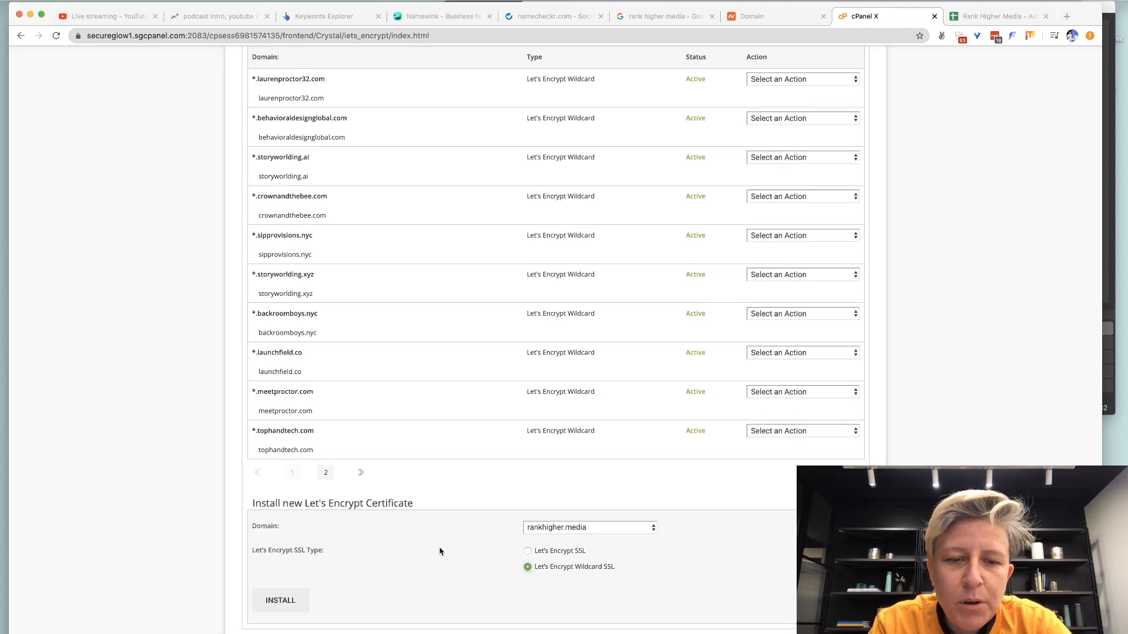
click(281, 606)
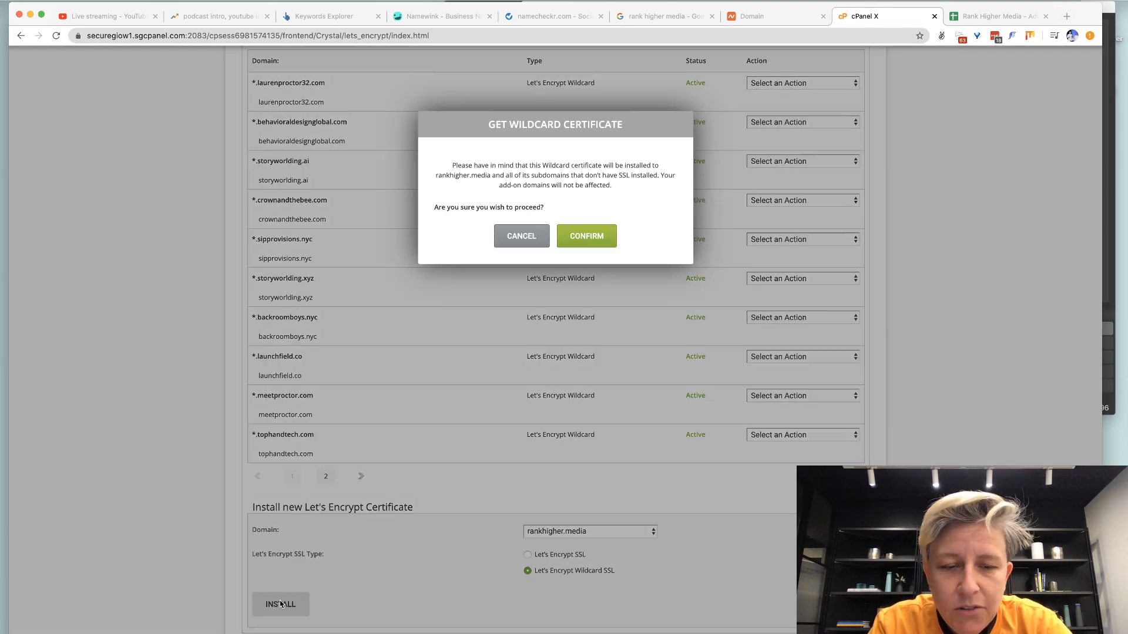
click(600, 235)
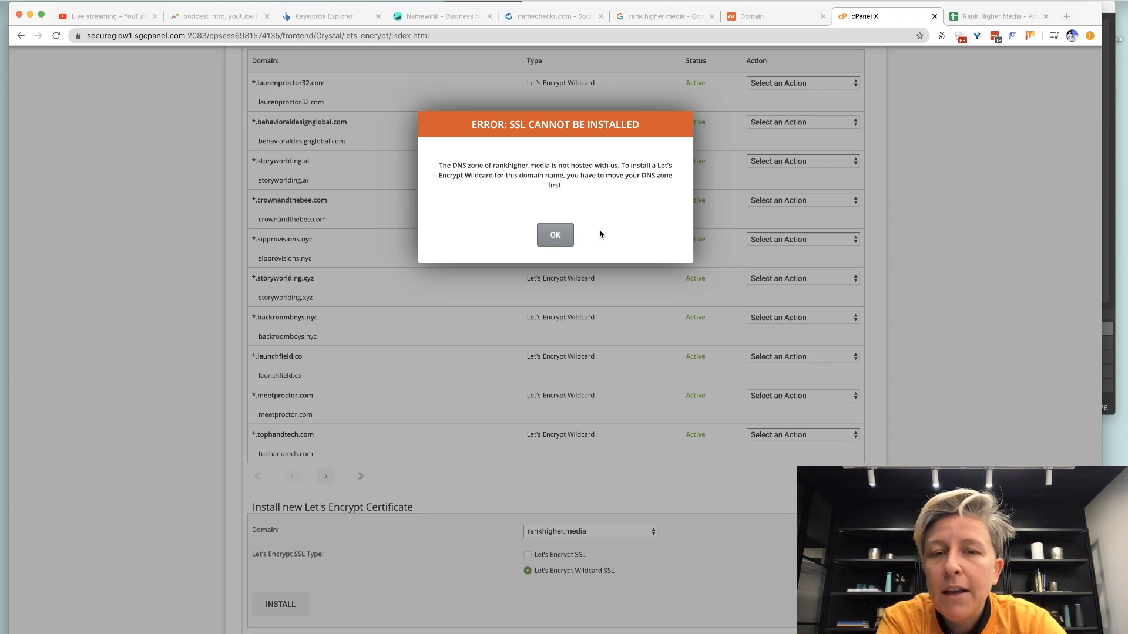
click(545, 235)
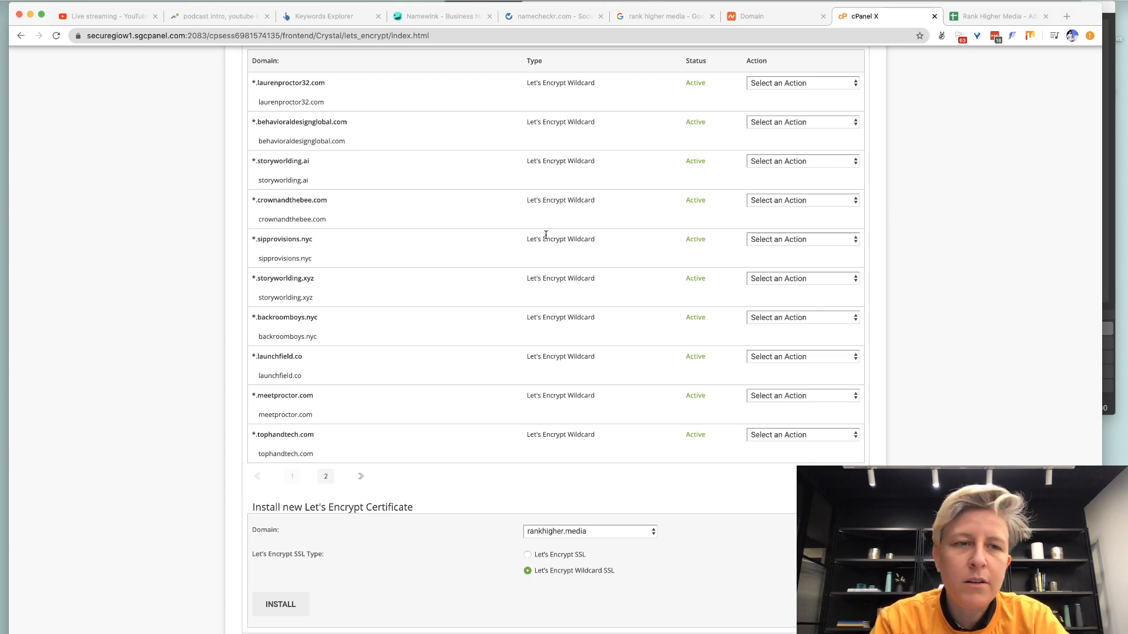
key(ctrl+t)
Discard a throwaway tab with 'blog.rank' typed and widen the browser window slightly.
text(blgo)
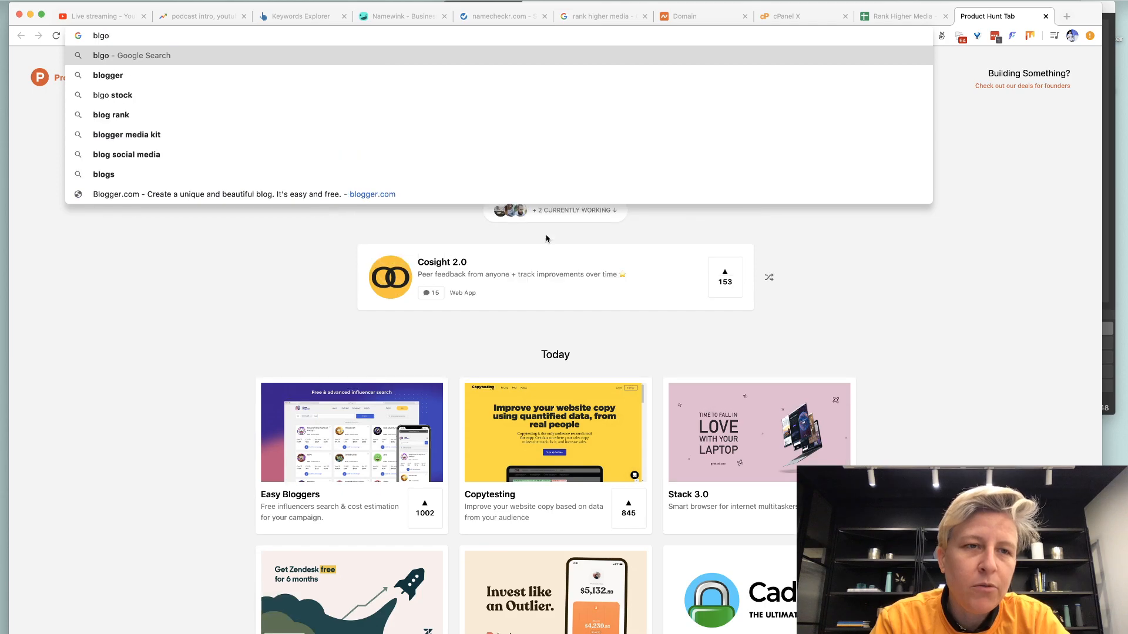
key(BackSpace)
key(BackSpace)
text(og.rank)
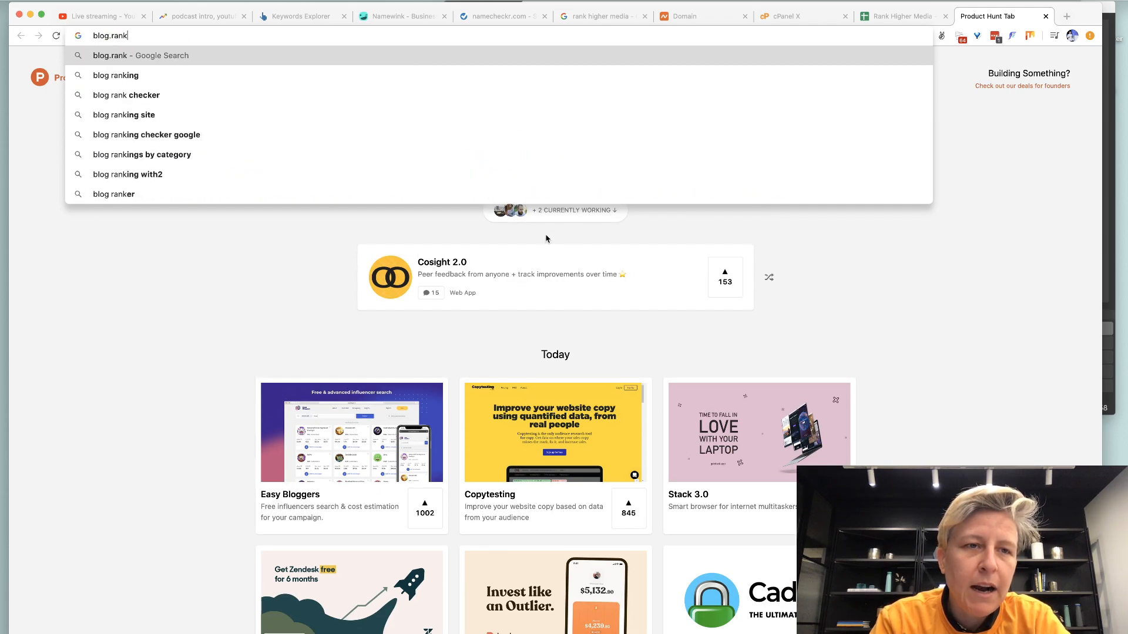
key(super+w)
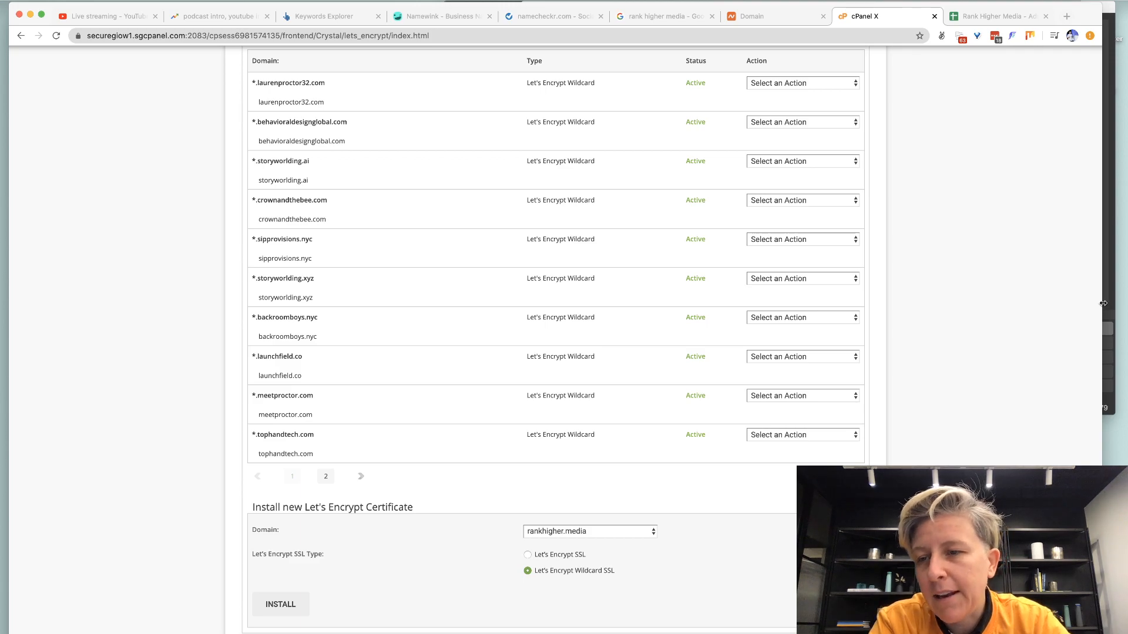
drag(1103, 303, 1119, 303)
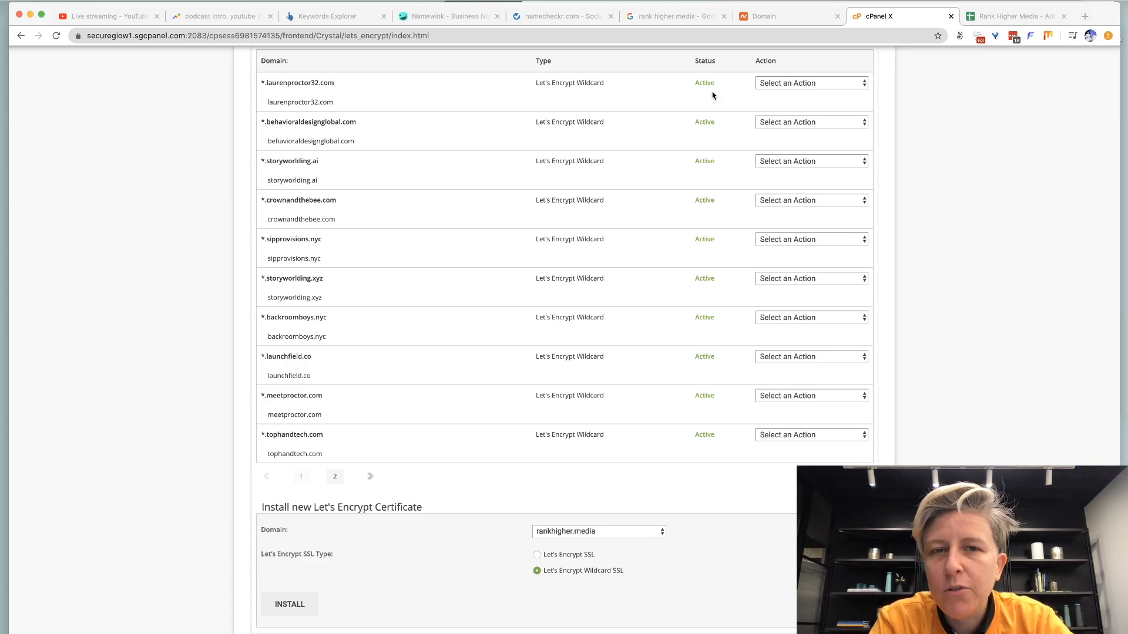
Close the Google Trends, Keywords Explorer, Namewink and namecheckr tabs.
click(223, 21)
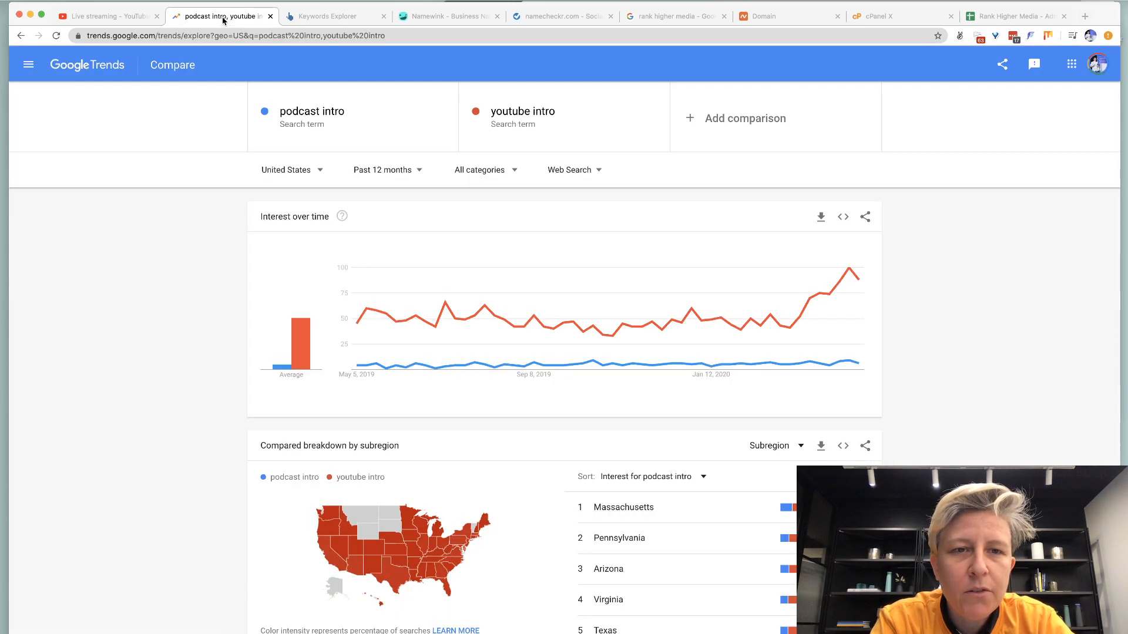
key(super+w)
key(super+w)
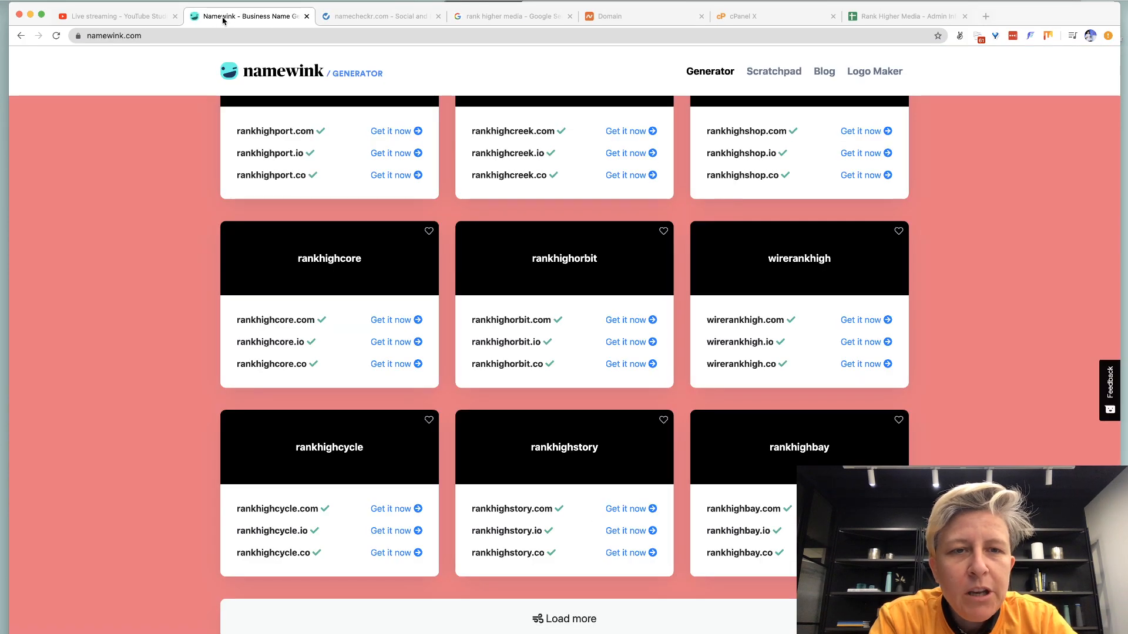
key(super+w)
key(super+w)
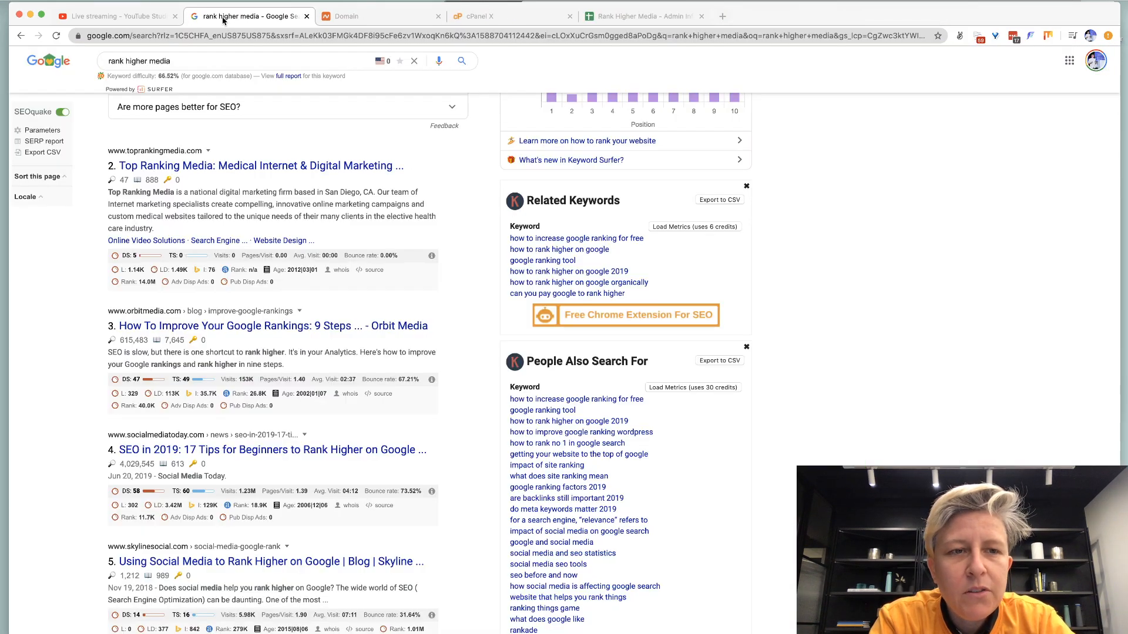
key(super+w)
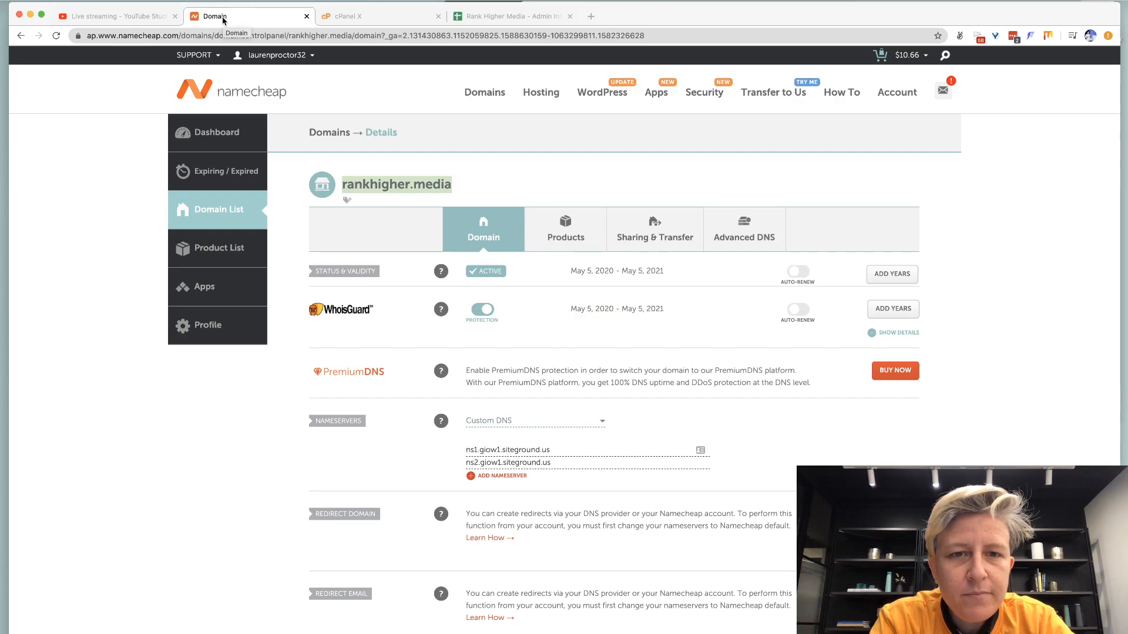
Retry the rankhigher.media wildcard SSL install, dismiss the refusal, then select A5 in the Admin Info sheet.
click(359, 20)
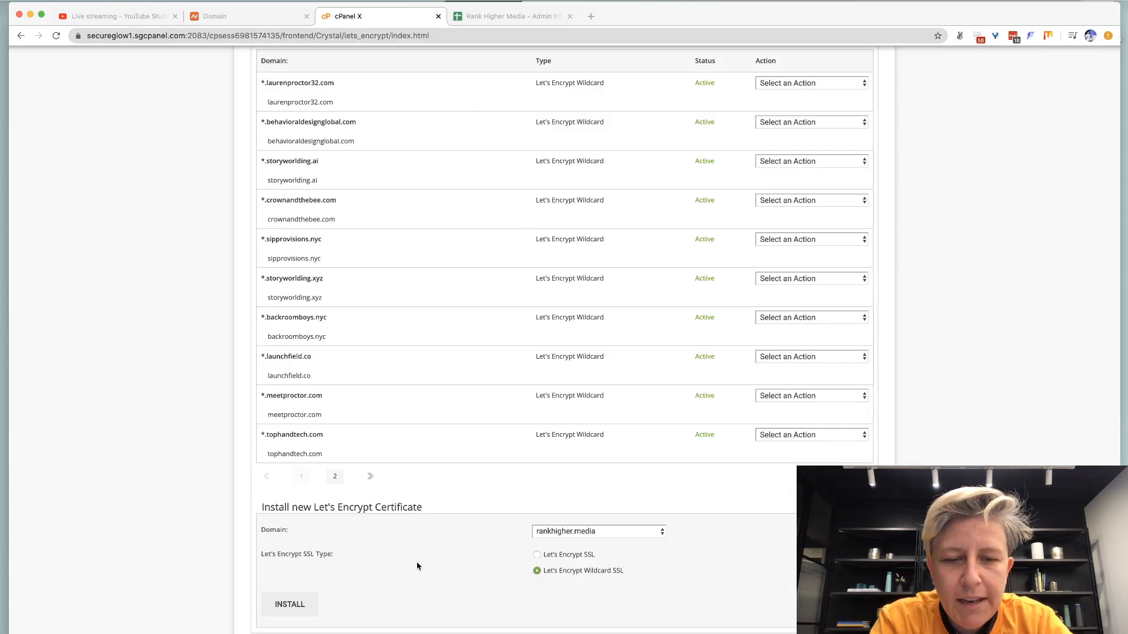
click(290, 608)
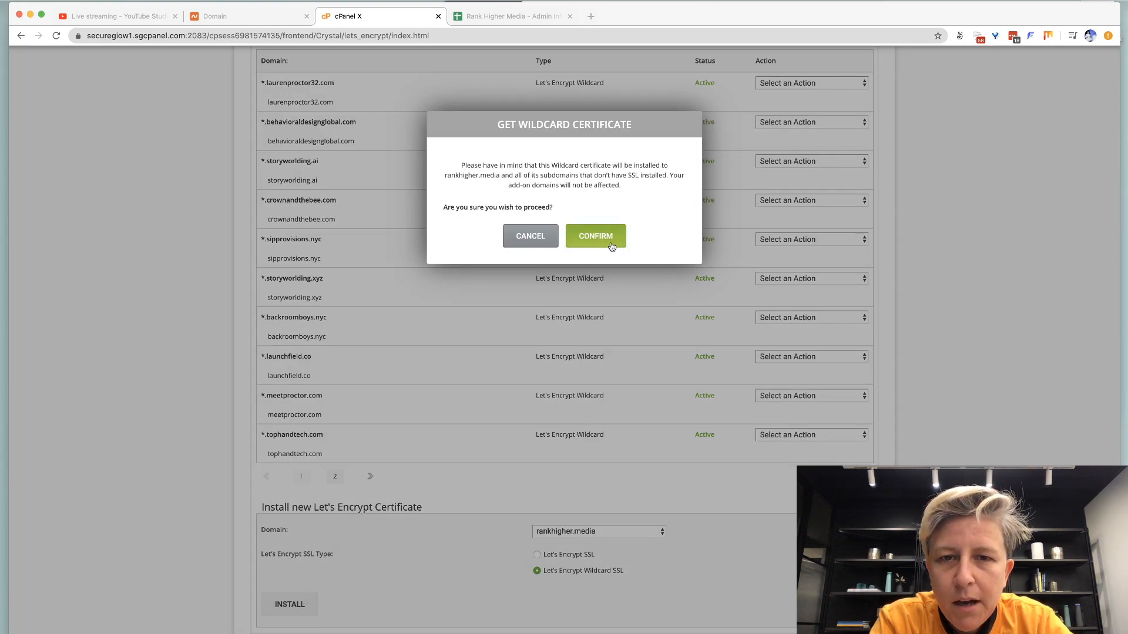
click(612, 247)
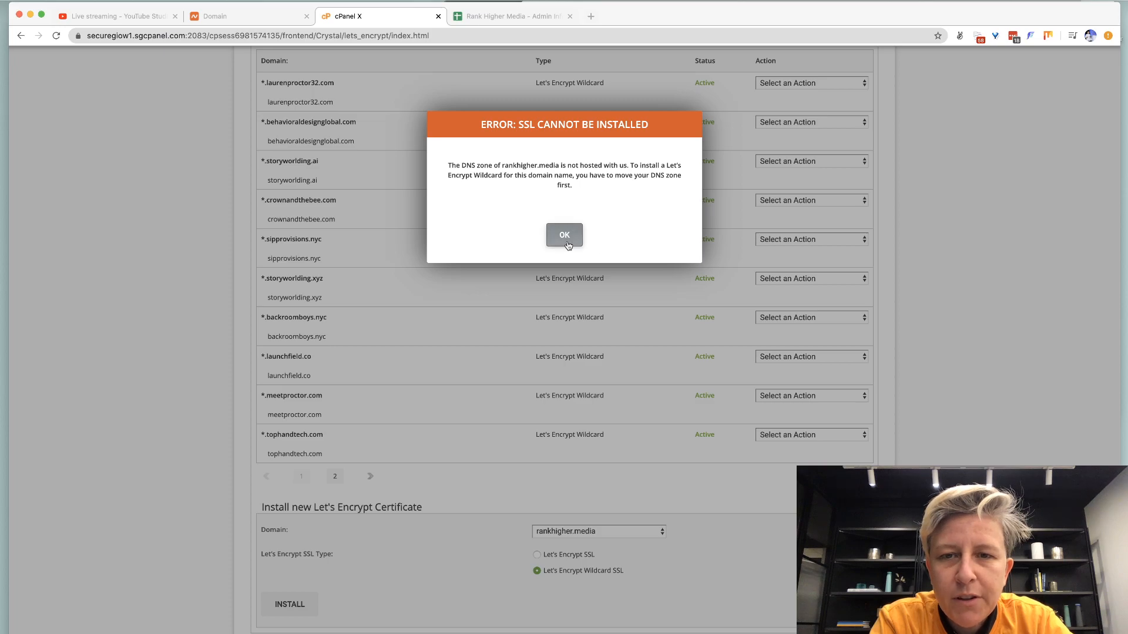
click(564, 235)
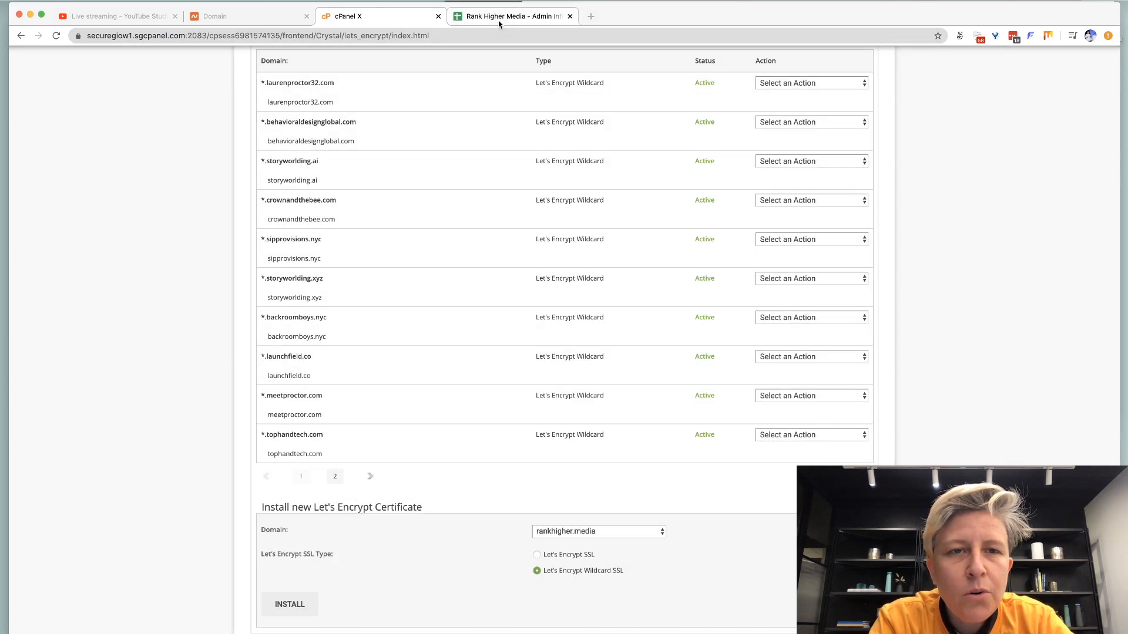
click(499, 24)
click(68, 223)
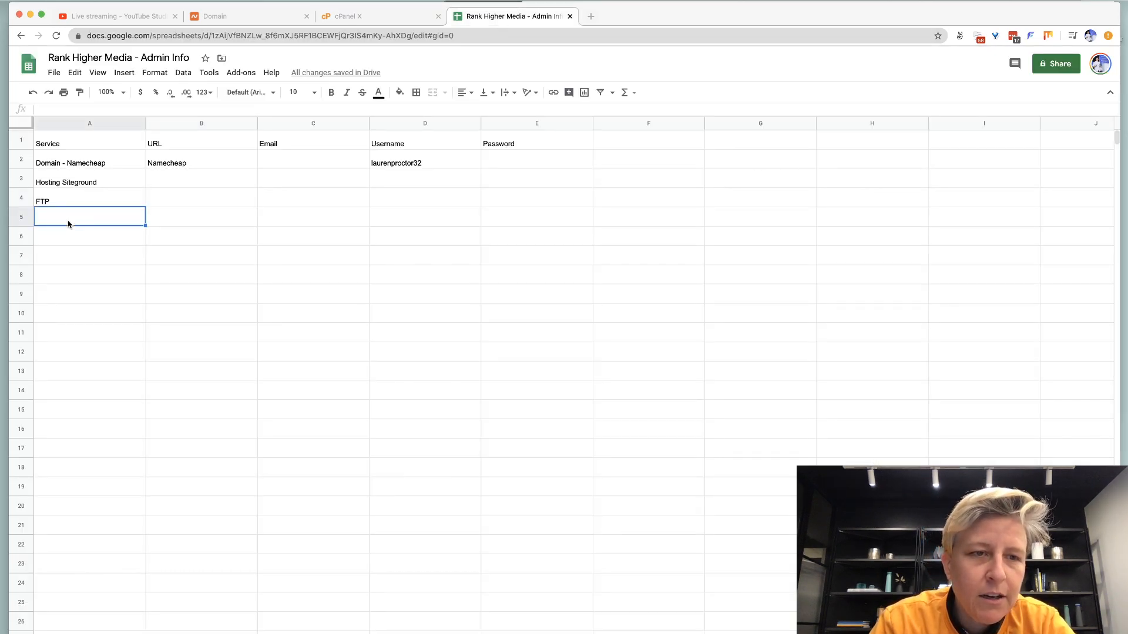
Enter Siteground for the hosting and FTP rows, and add an SSL row with Let's Encrypt.
key(Up)
key(Up)
key(Right)
text(Siteground)
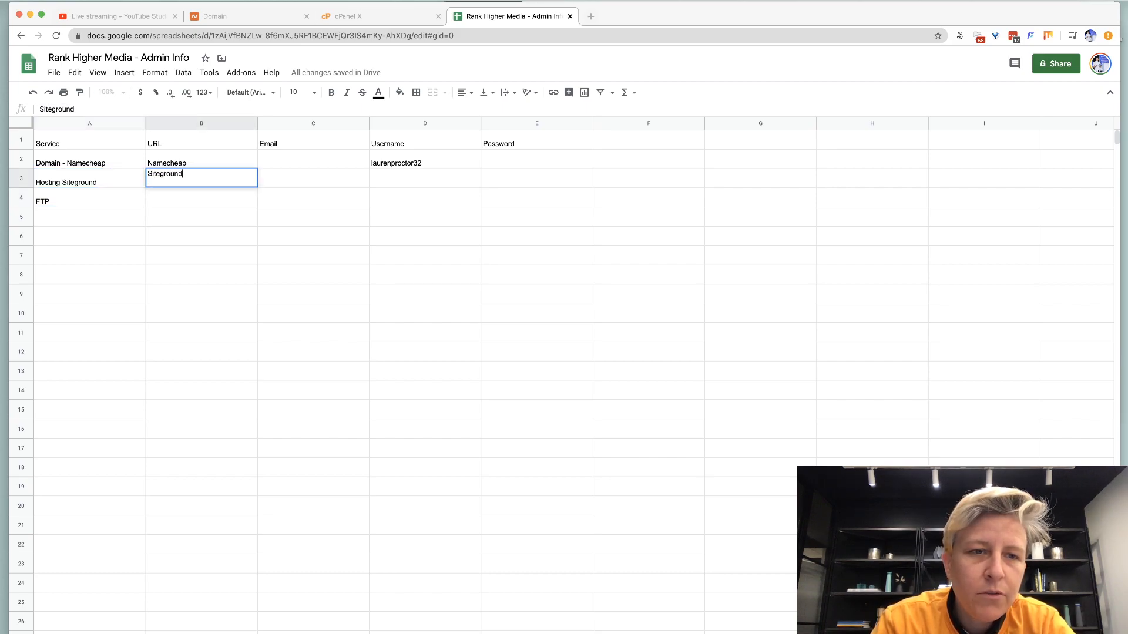
key(Return)
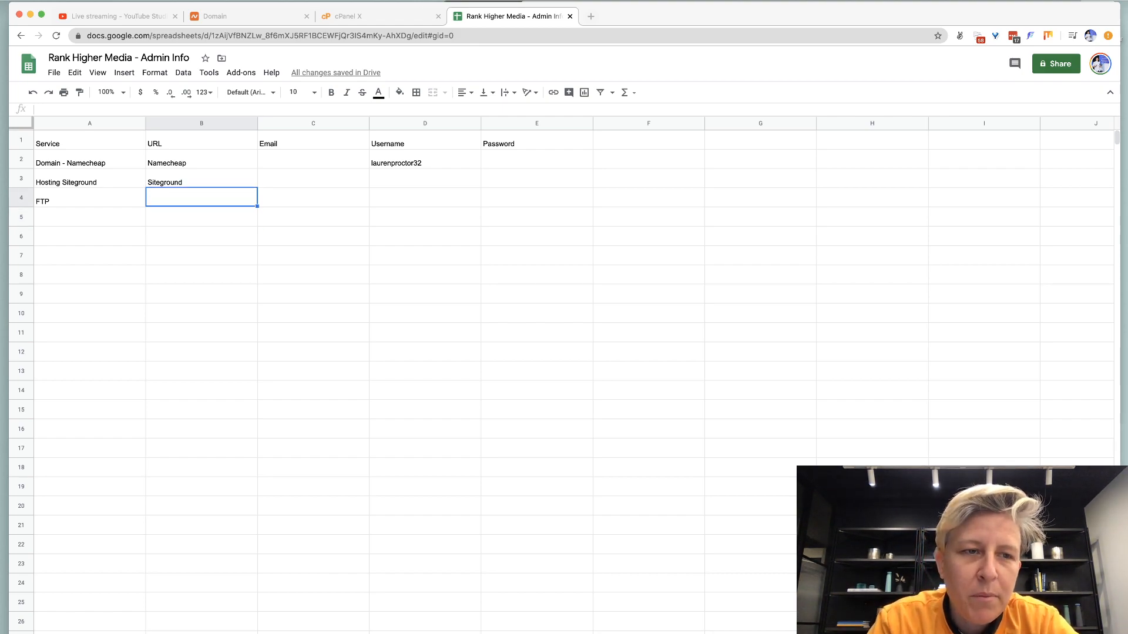
text(Siteground)
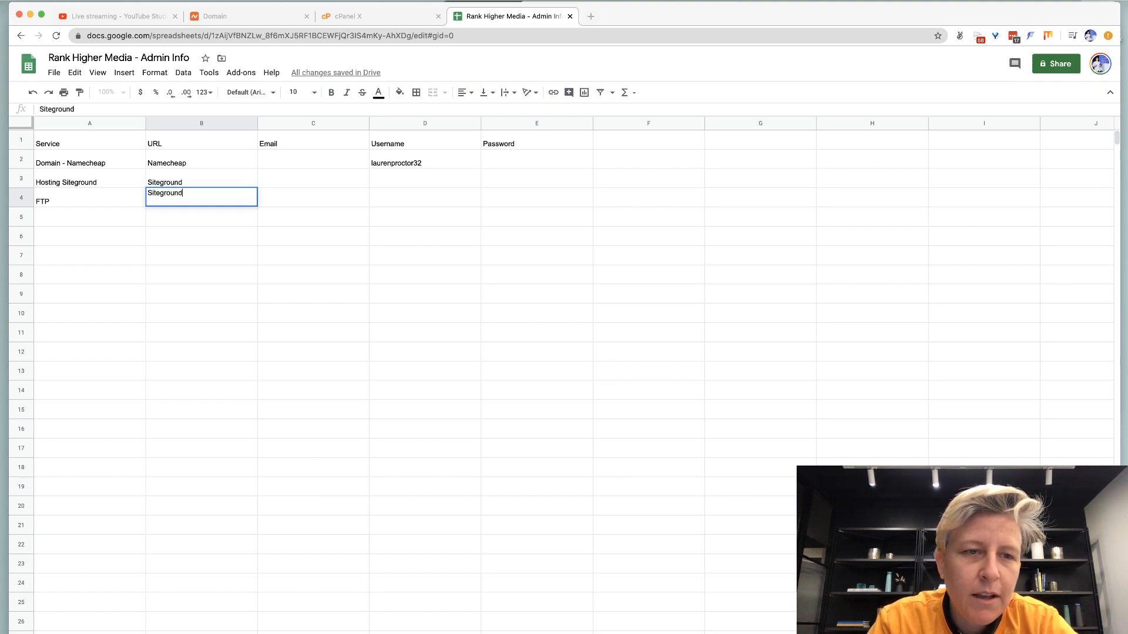
key(Return)
key(Left)
text(SSL)
key(Tab)
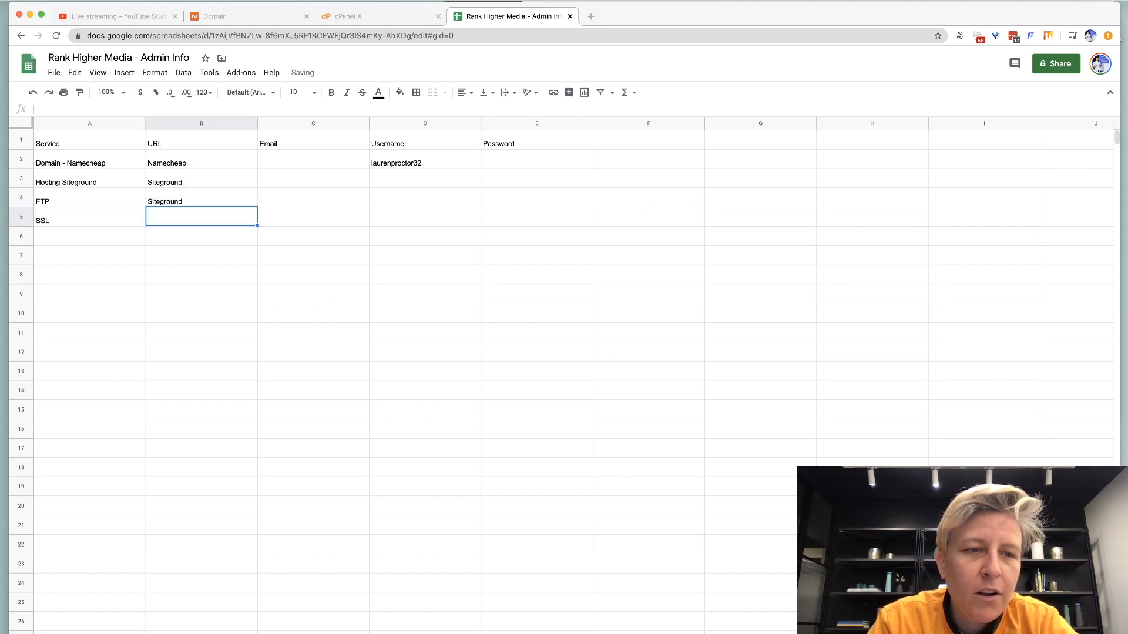
text(Let's Encrypt)
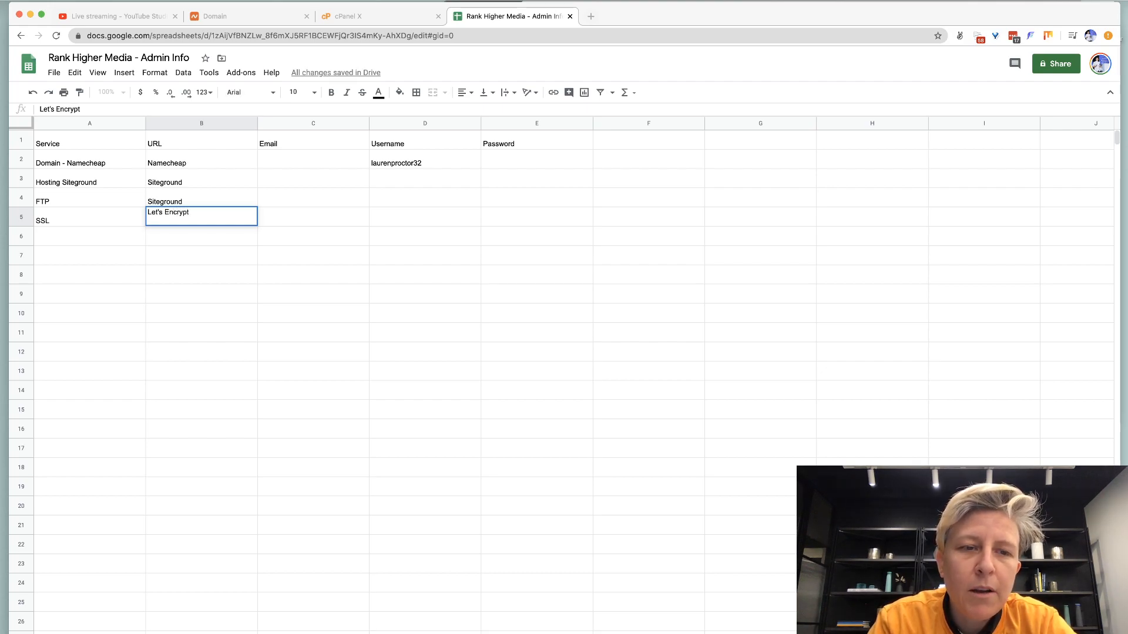
key(Return)
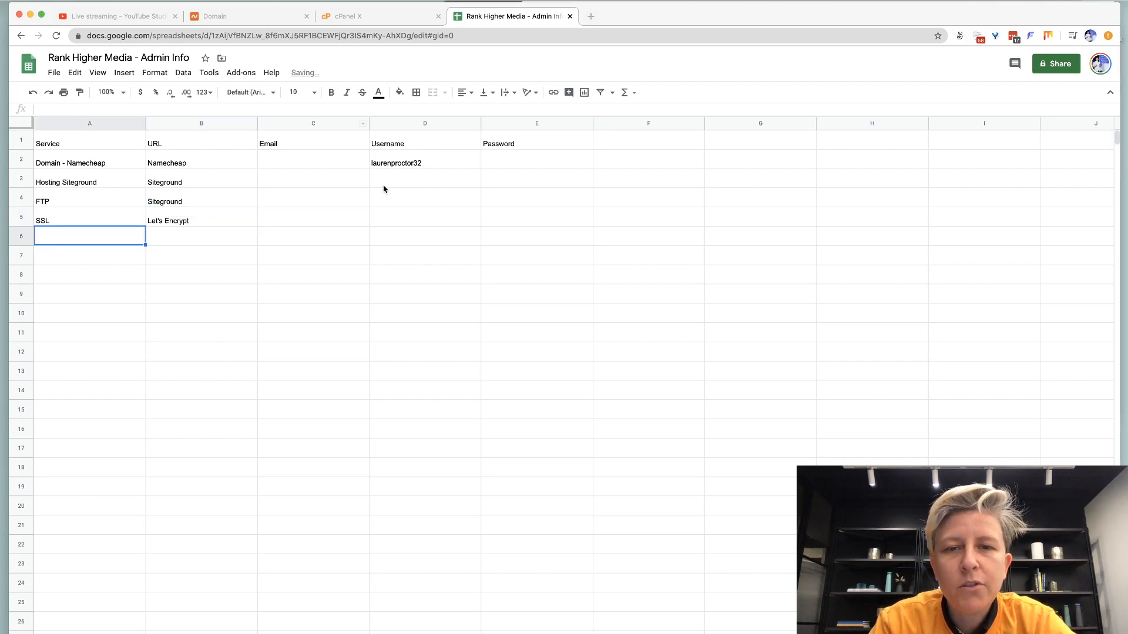
Add an Expiration column in F1 with May 5, 2021 in F2 and F5.
click(682, 144)
text(Expiration)
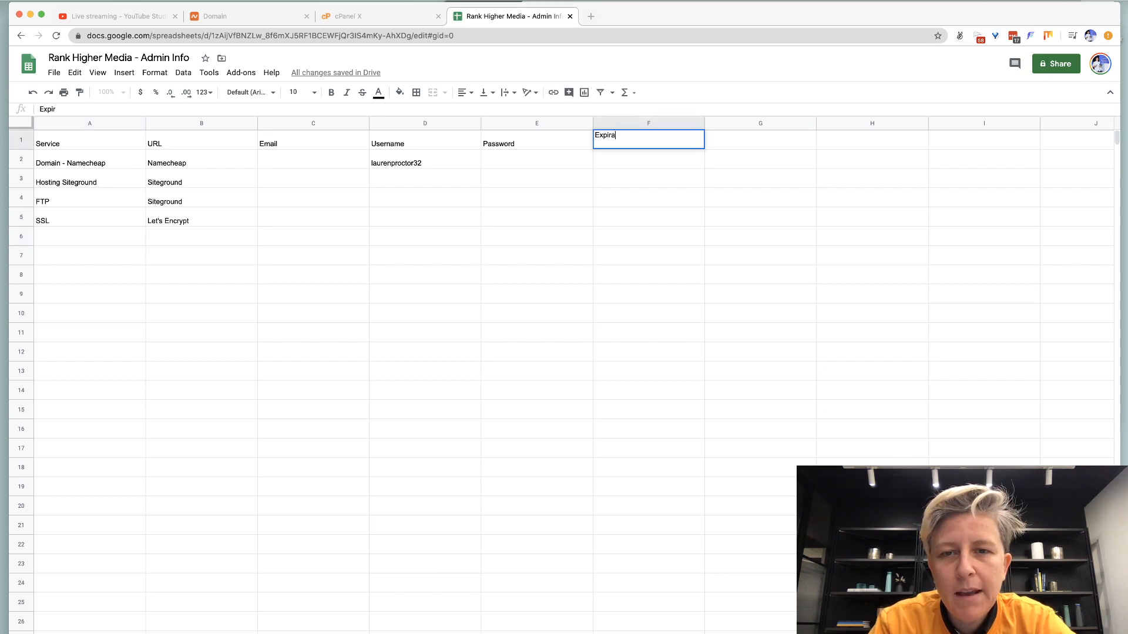
key(Return)
click(1044, 1)
click(1043, 1)
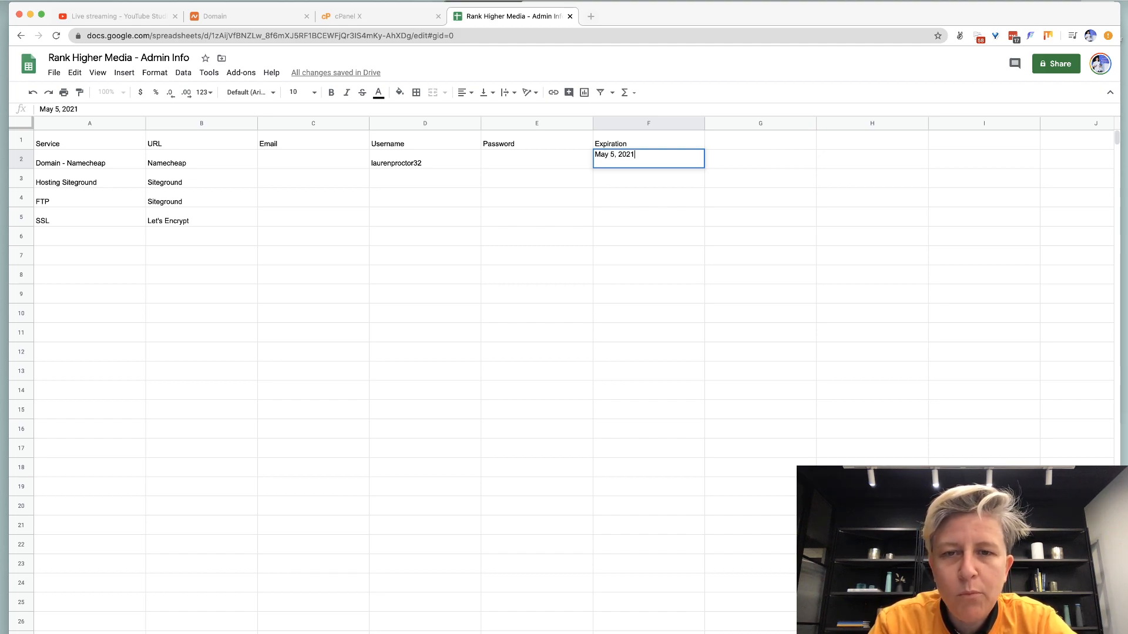
key(super+a)
key(super+c)
key(Return)
key(Down)
key(Down)
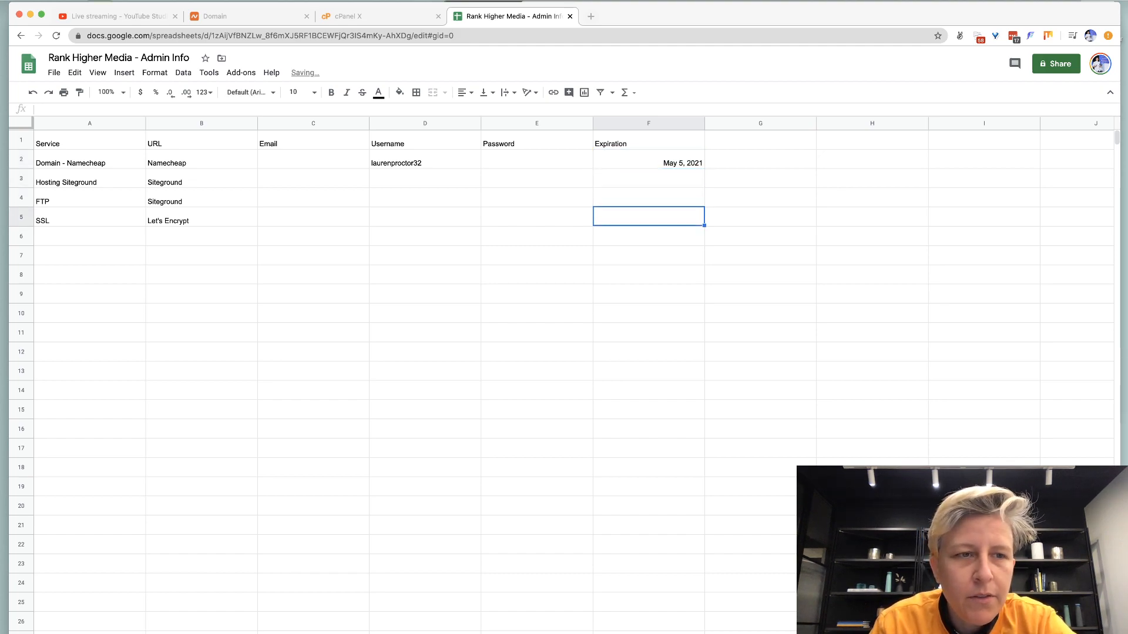
key(super+v)
key(Left)
key(Down)
key(Left)
key(Left)
key(Left)
key(Left)
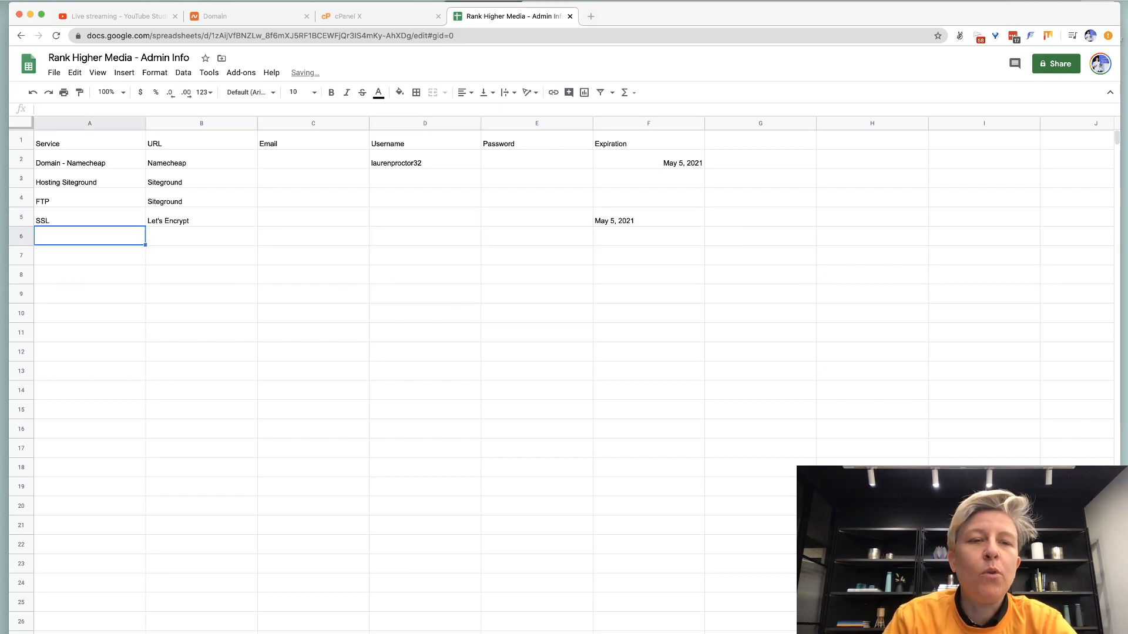
click(367, 17)
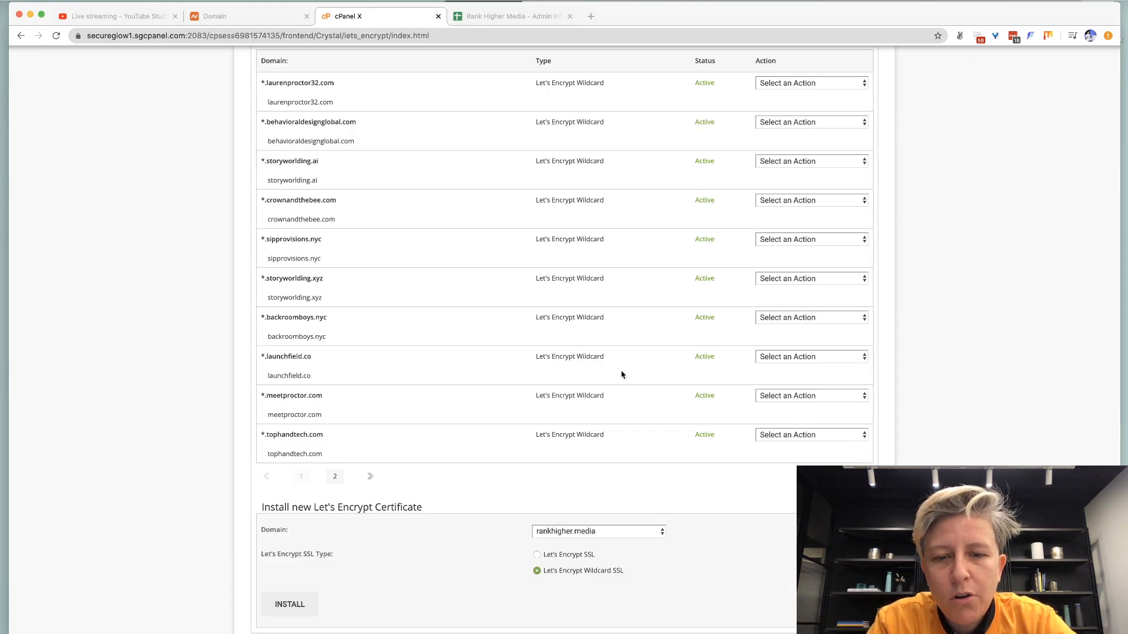
Retry the wildcard SSL install for rankhigher.media and dismiss the resulting error.
click(296, 607)
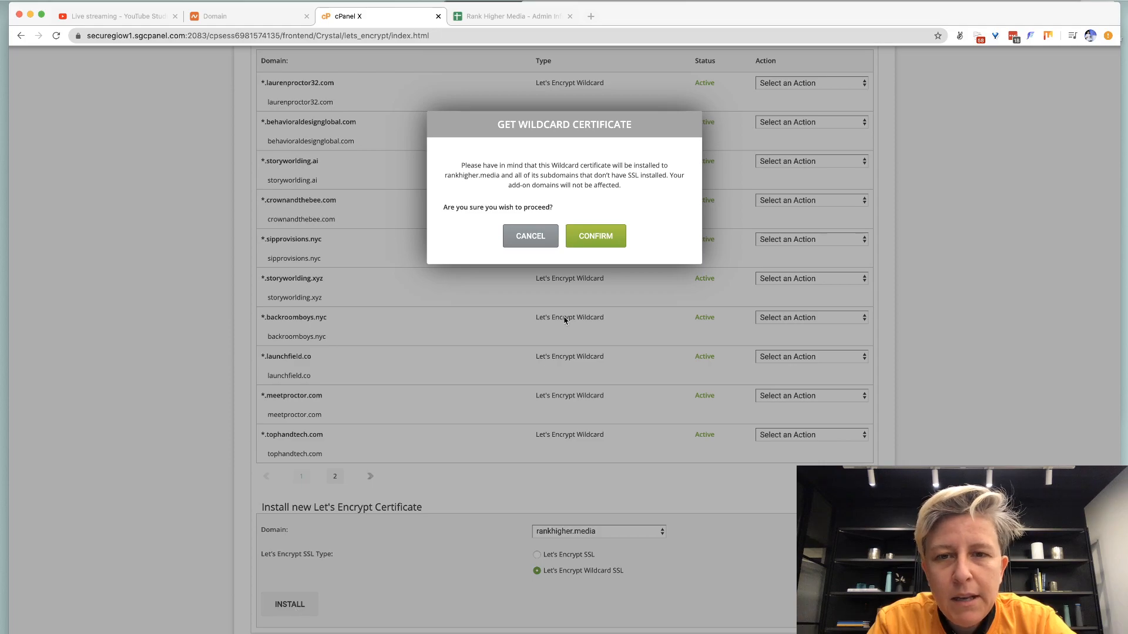
click(586, 242)
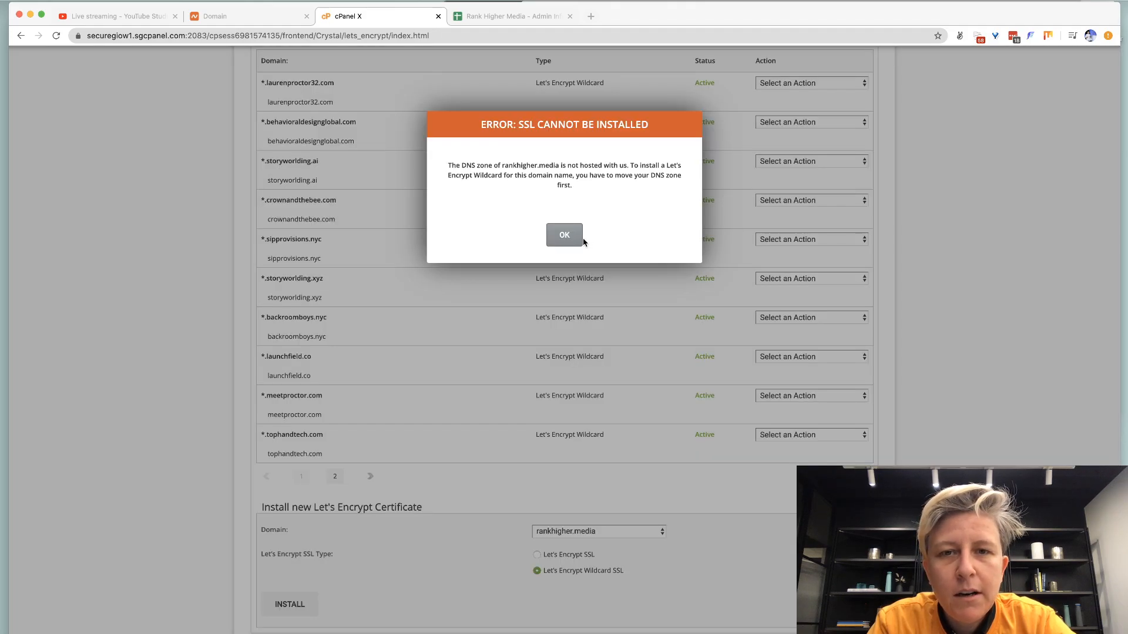
click(560, 241)
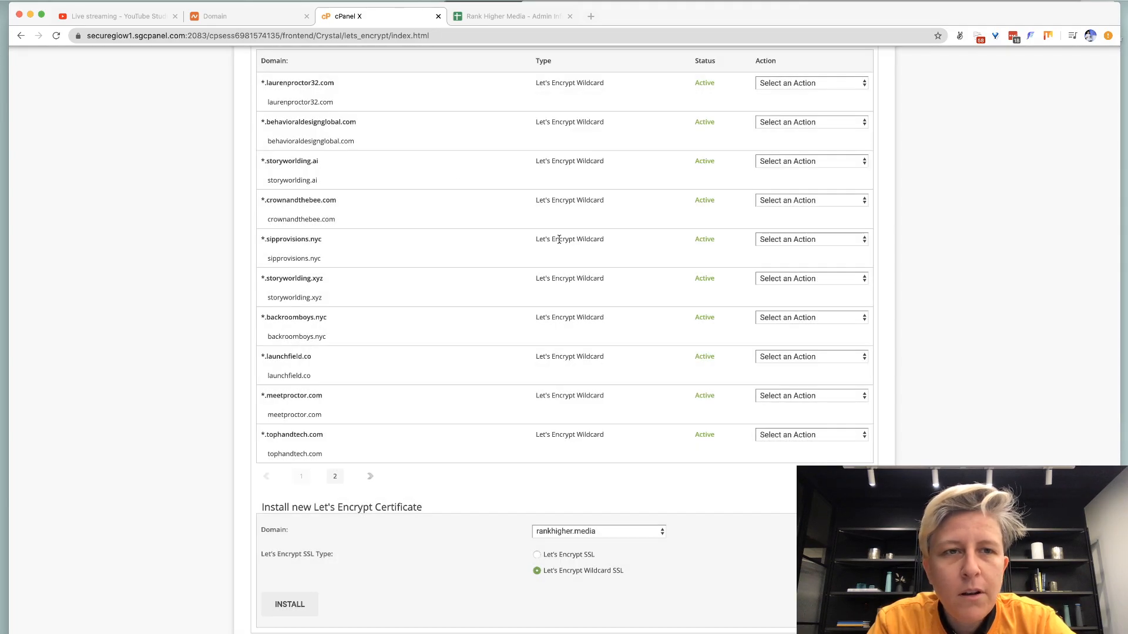
key(super+t)
key(super+w)
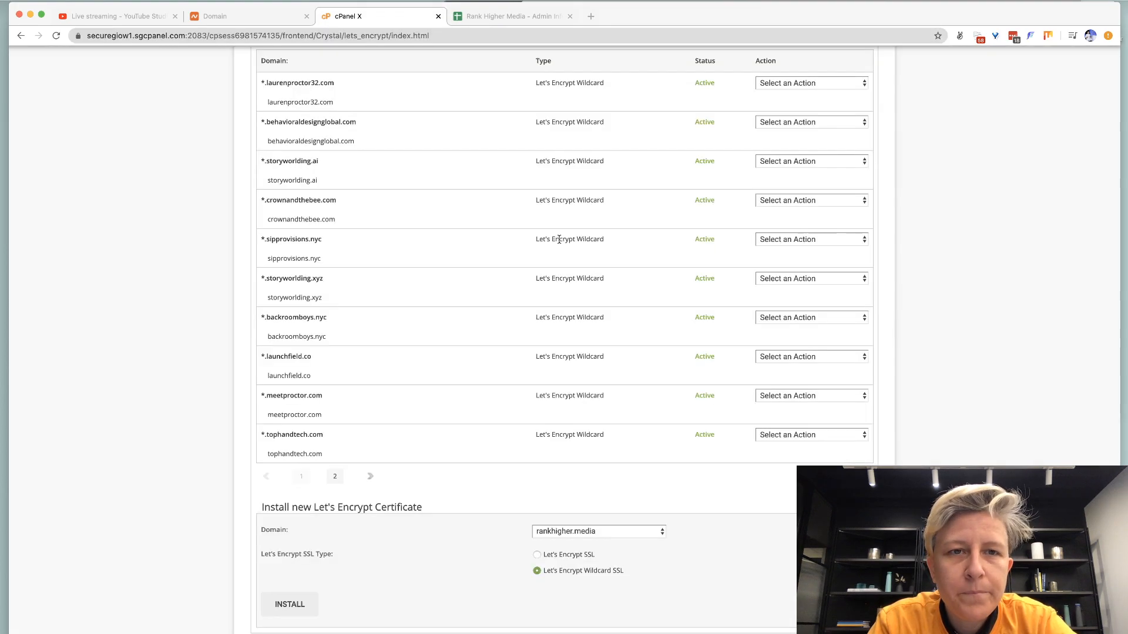
scroll(413, 248, up, 5)
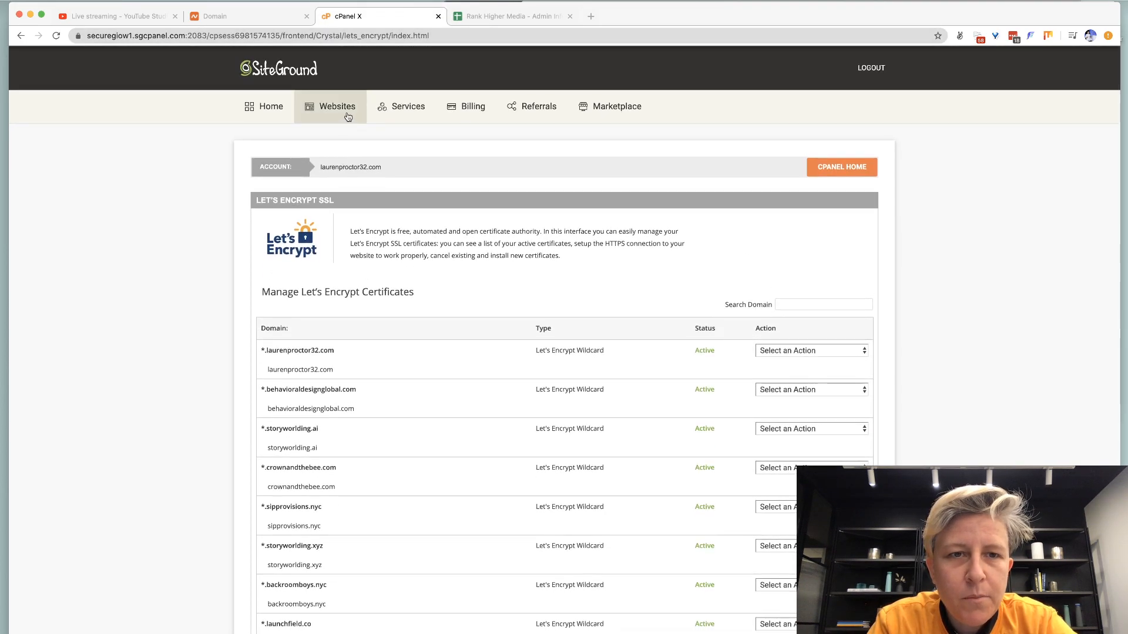
From cPanel home, find rankhigher.media in the Addon Domains list, then return to page 1.
click(828, 167)
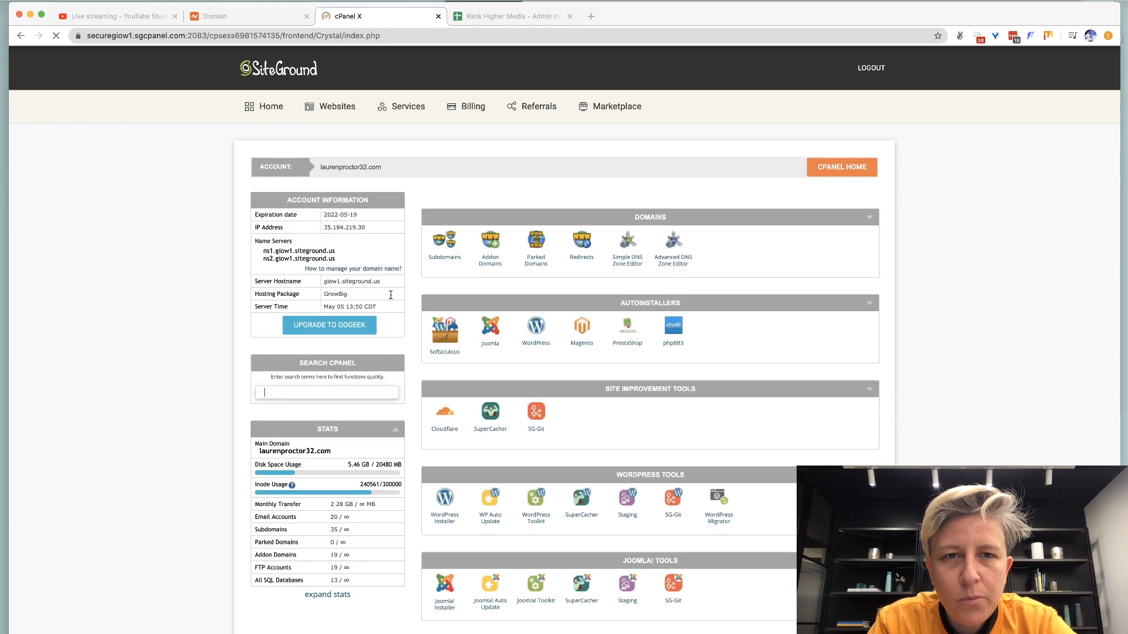
click(486, 256)
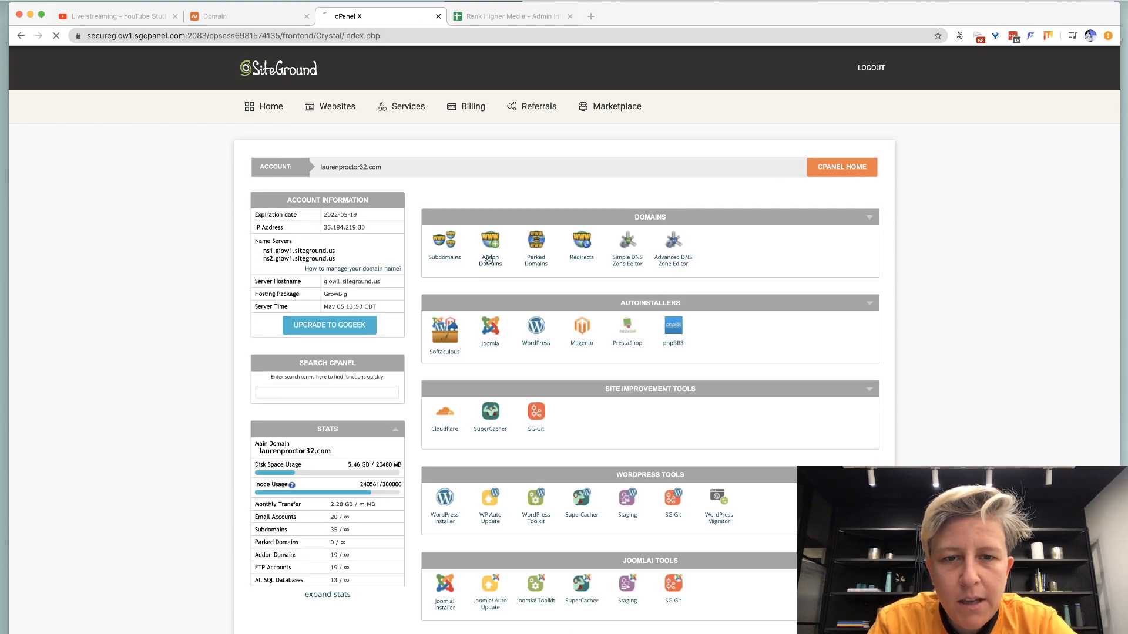
scroll(409, 324, down, 5)
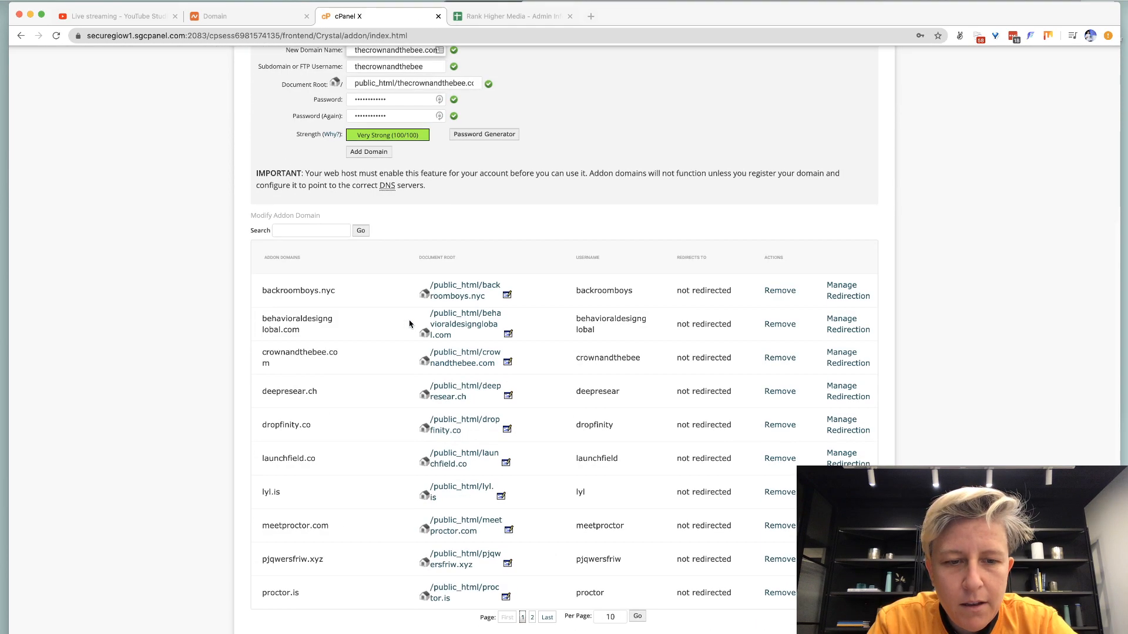
key(super+f)
text(rank)
scroll(410, 324, down, 4)
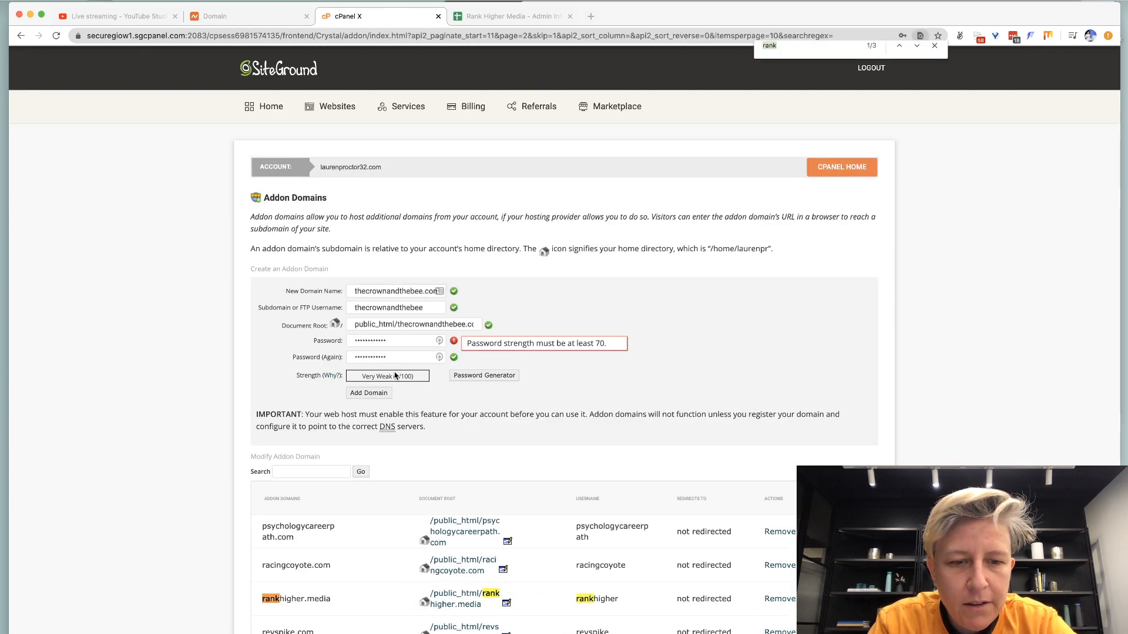
scroll(394, 376, down, 3)
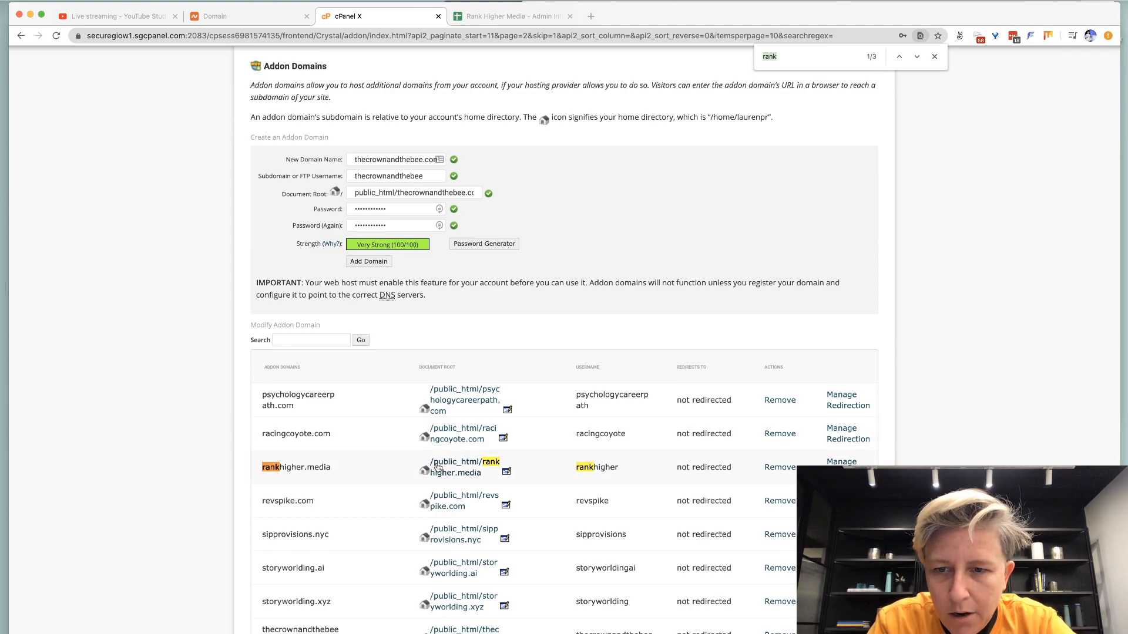
key(super+Left)
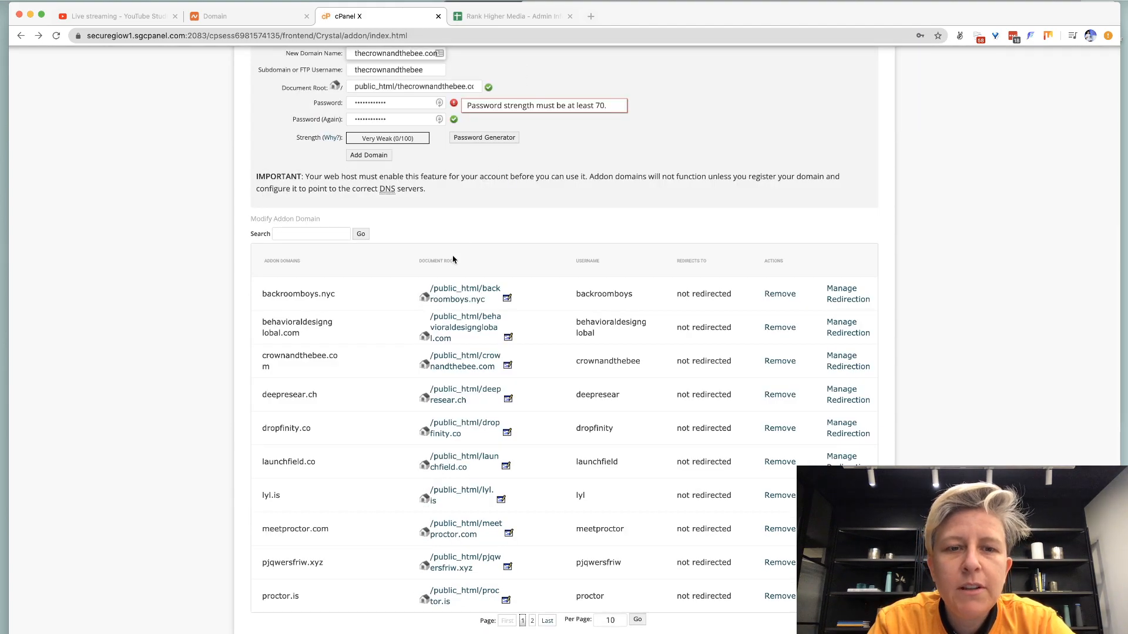
Launch Sketch through Spotlight and start a new blank document.
key(super+space)
text(sketch)
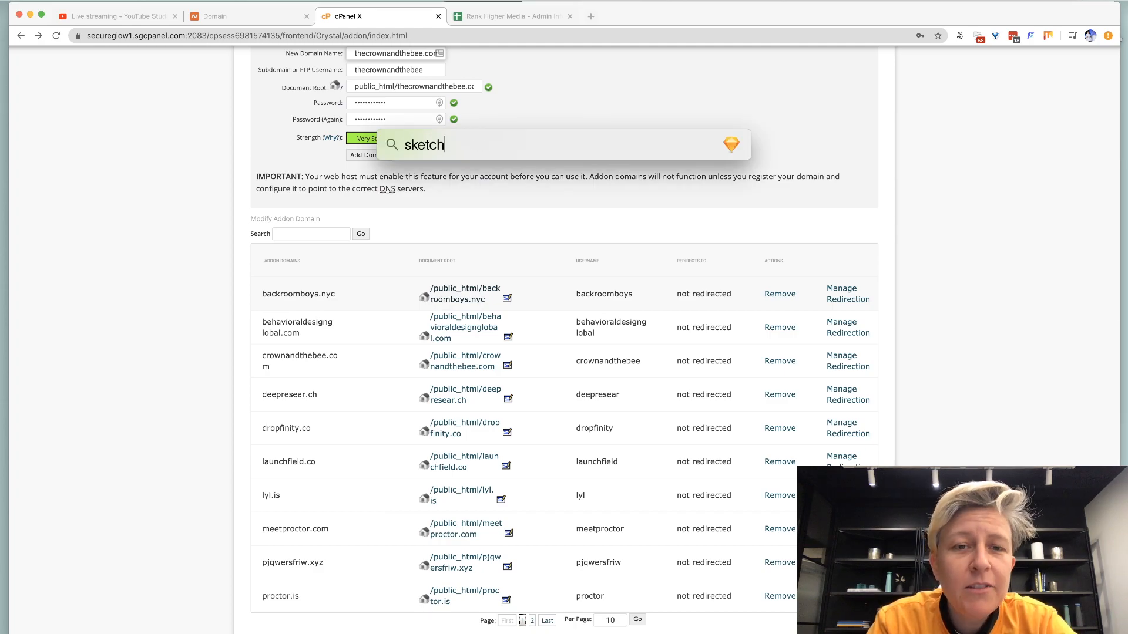
key(Return)
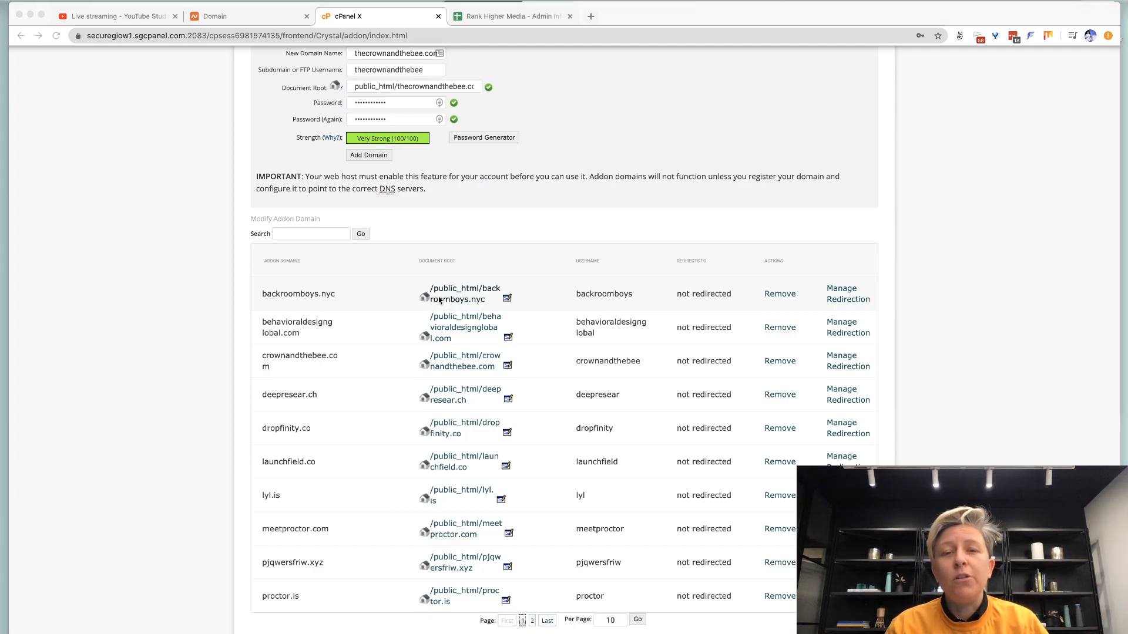
click(192, 384)
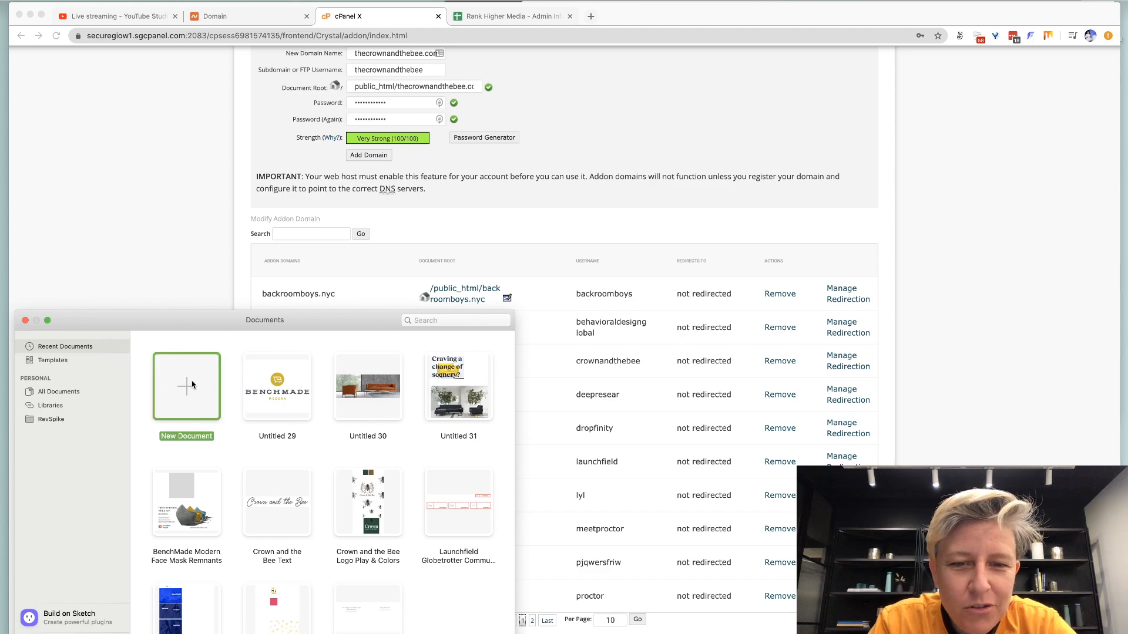
double_click(192, 384)
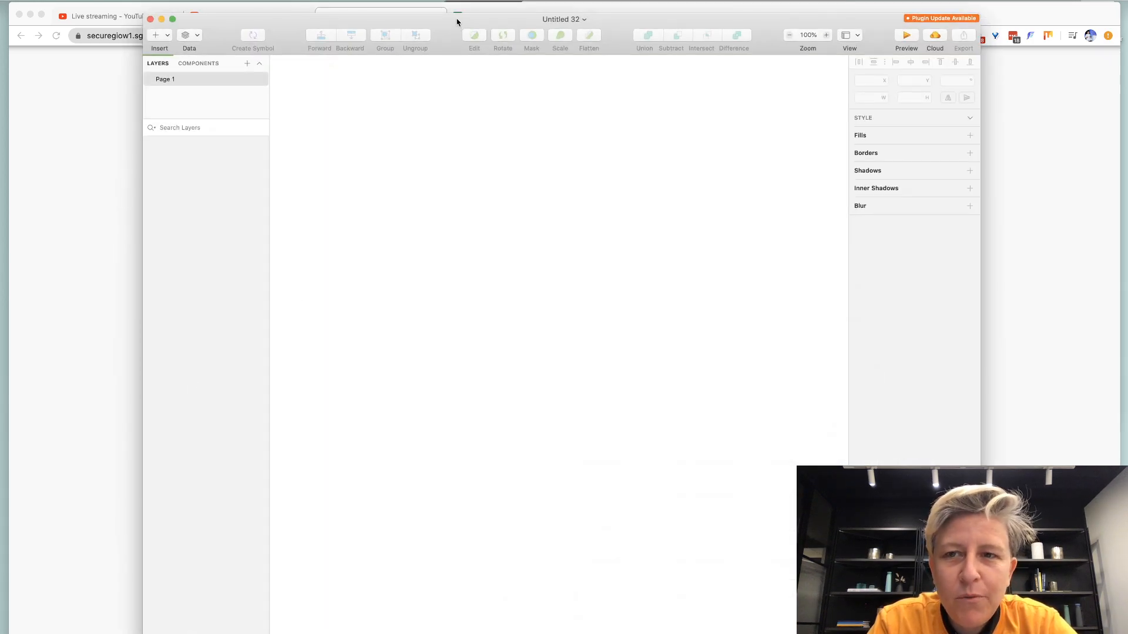
drag(457, 22, 493, 107)
Add a text layer reading 'Rank', 'Higher', 'Media' on three lines.
click(196, 124)
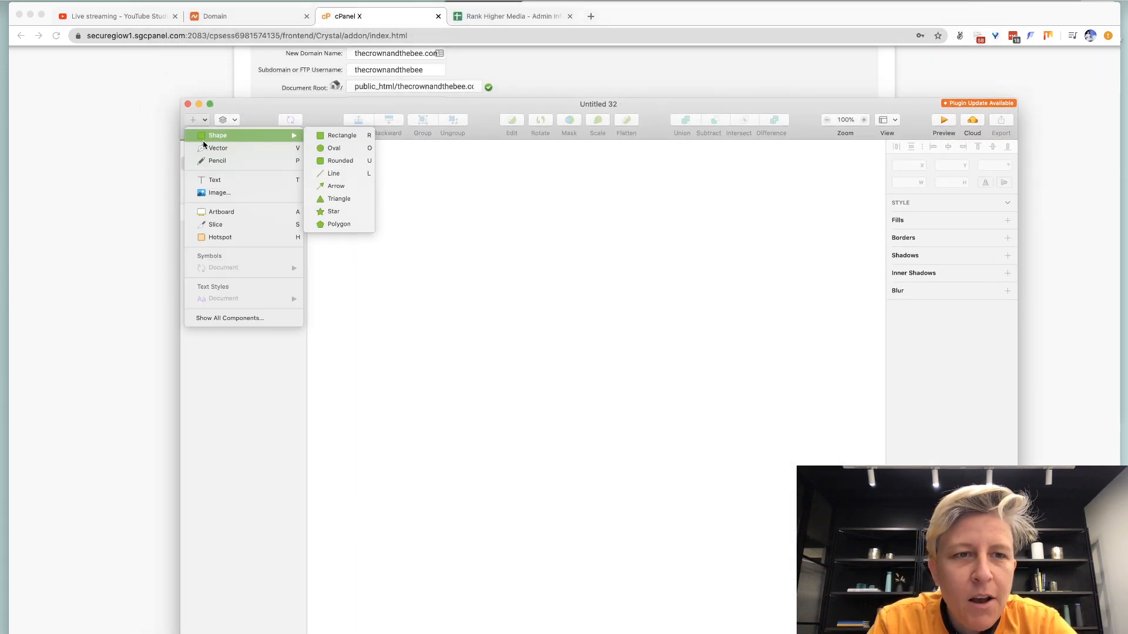
click(203, 180)
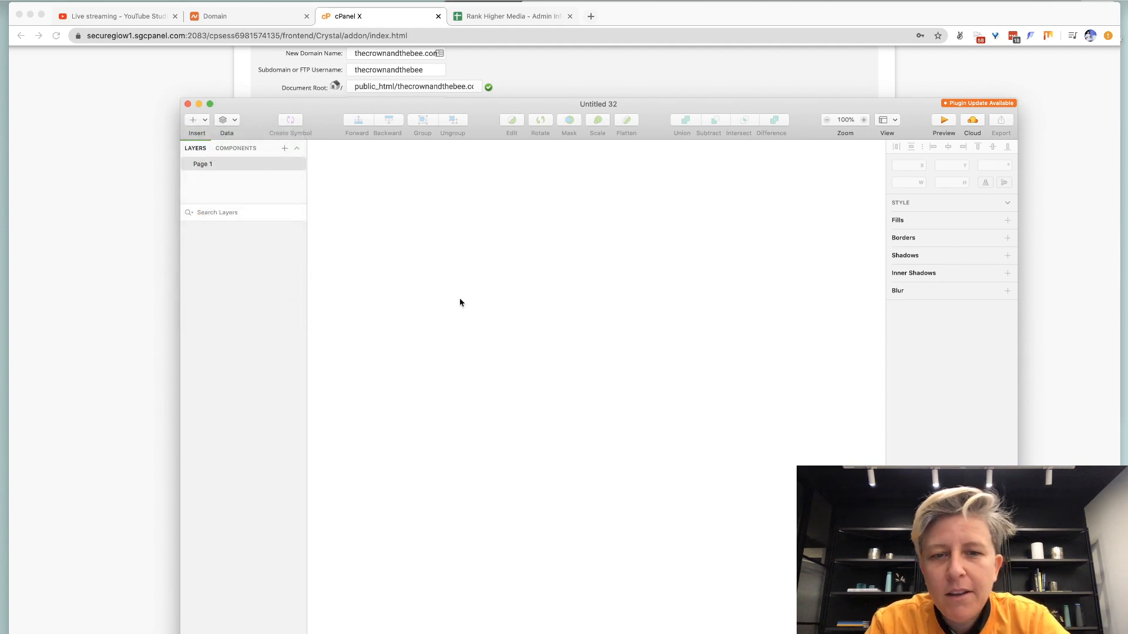
click(460, 300)
text(Rank)
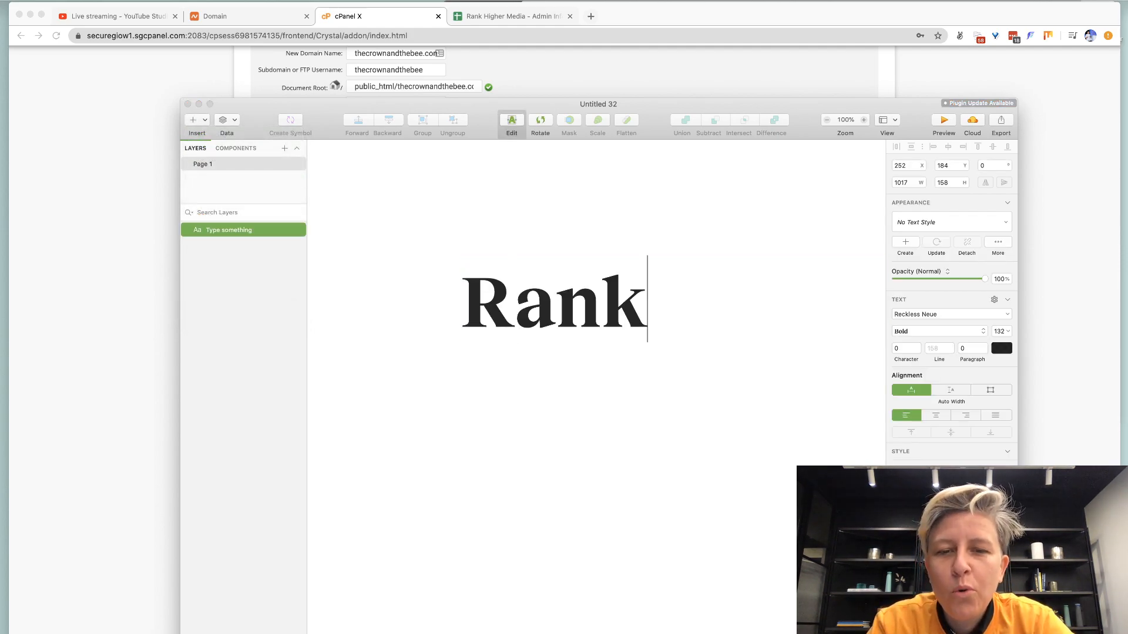
key(Return)
text(Higher)
key(Return)
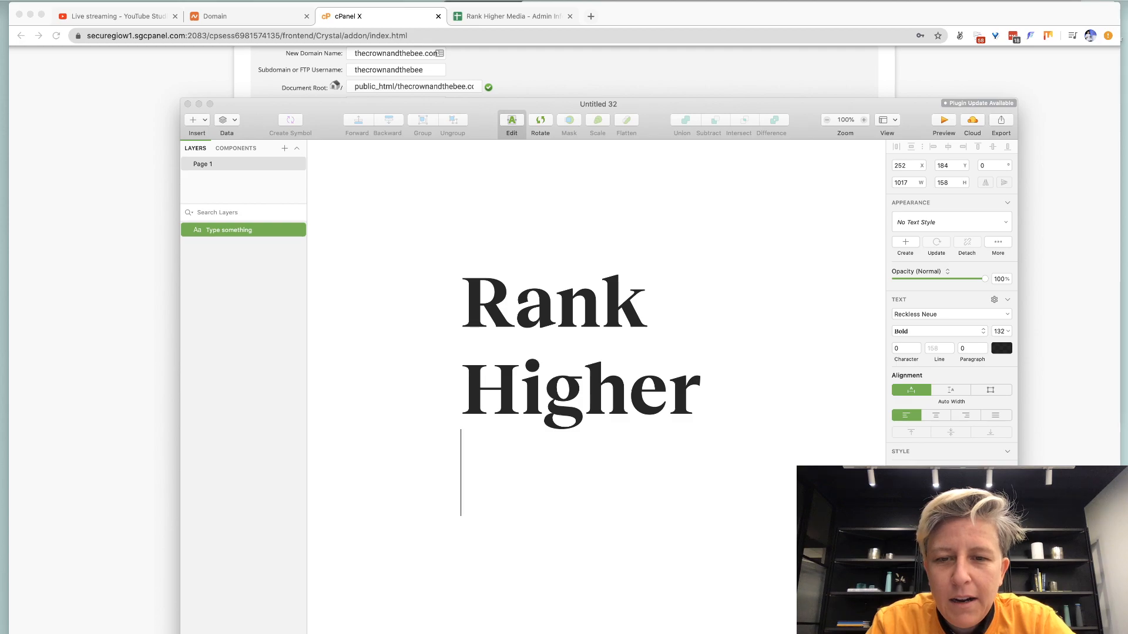
text(Media)
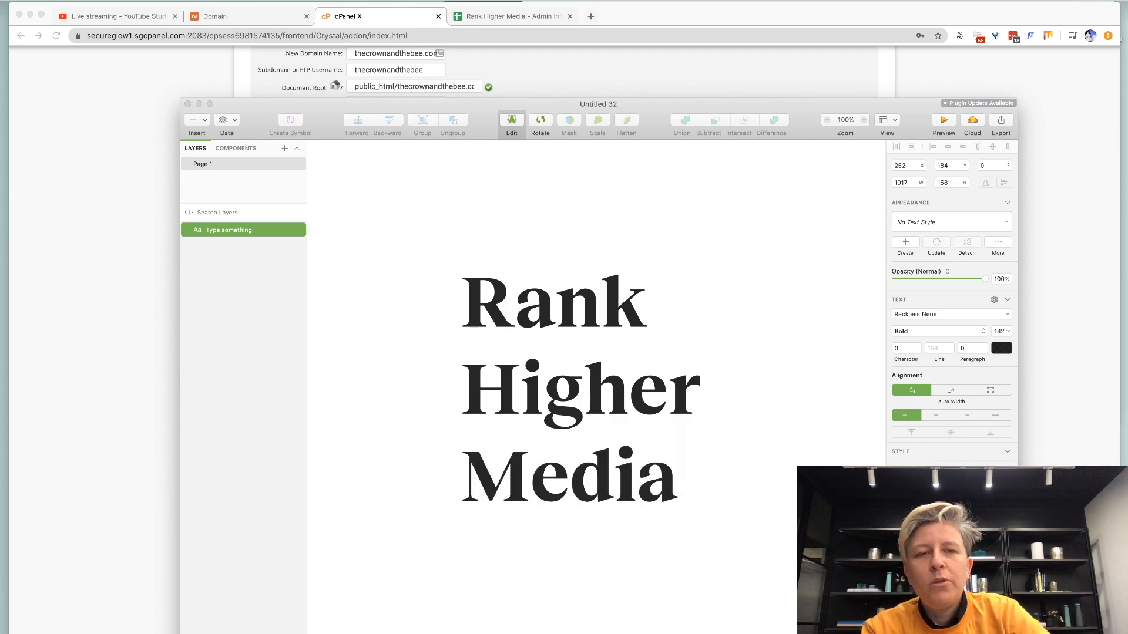
Draw a 625×568 rectangle around the text and remove its fill.
click(194, 121)
mouse_move(204, 139)
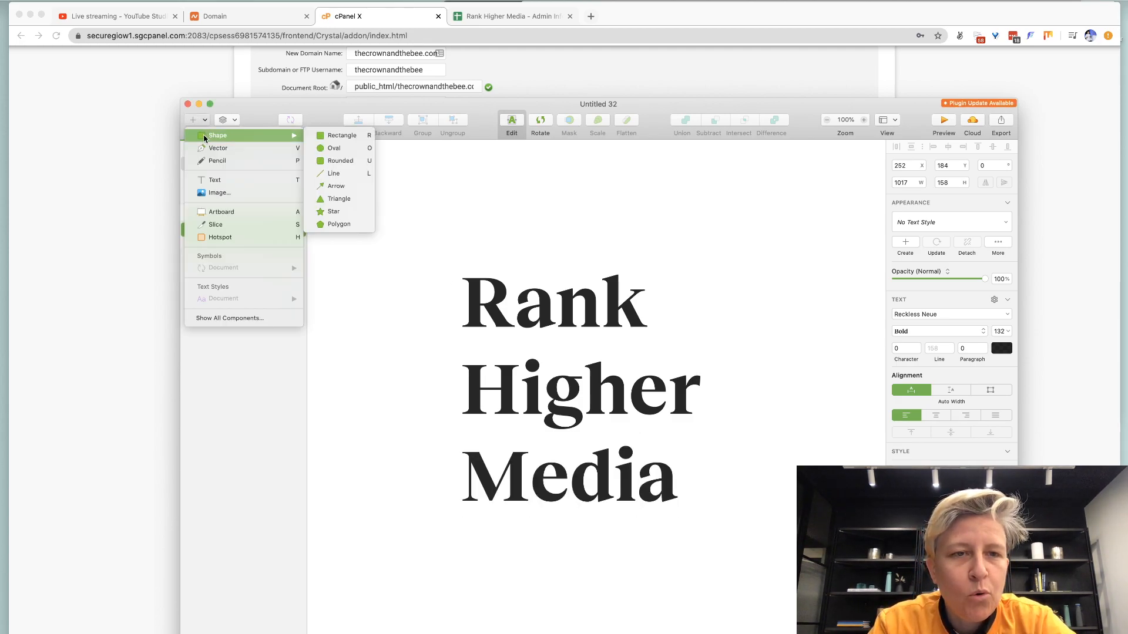
click(340, 136)
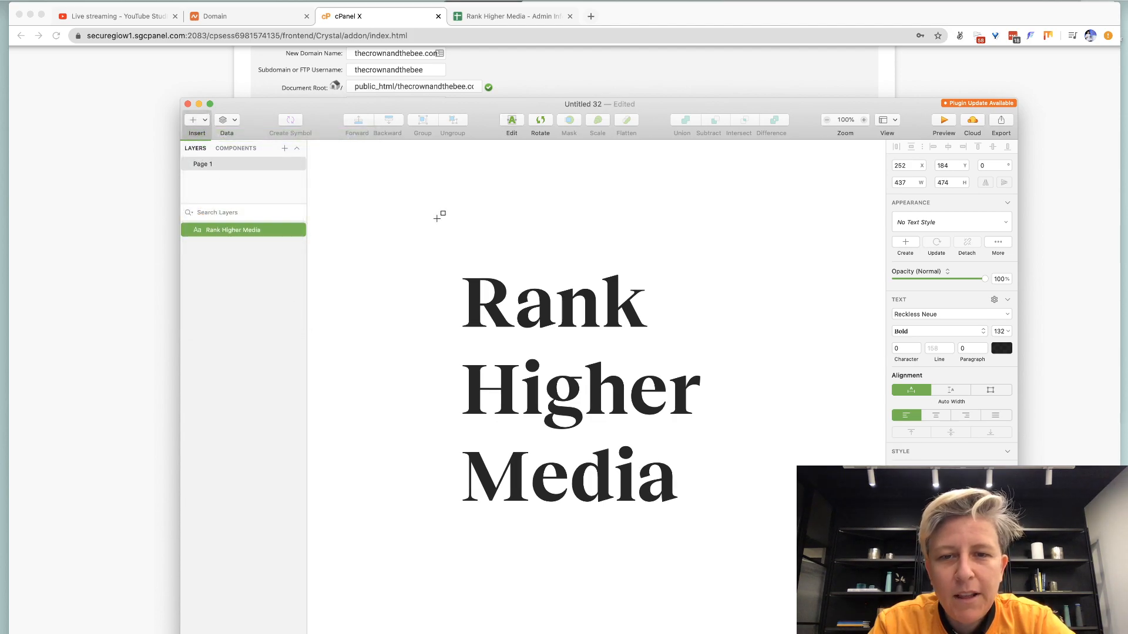
drag(437, 219, 780, 531)
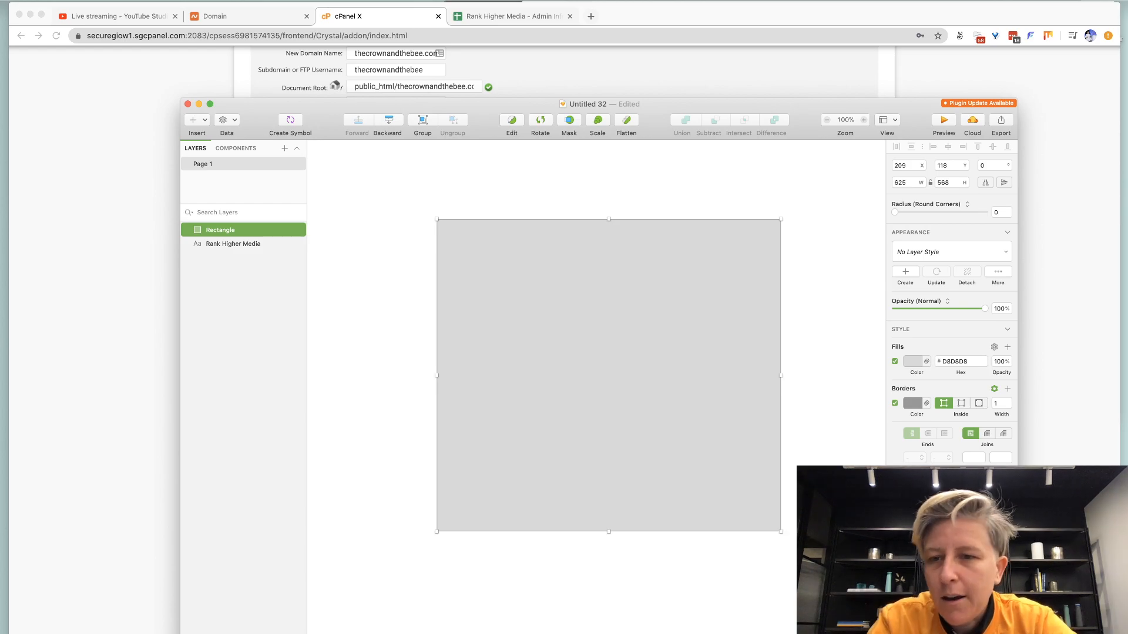
click(895, 362)
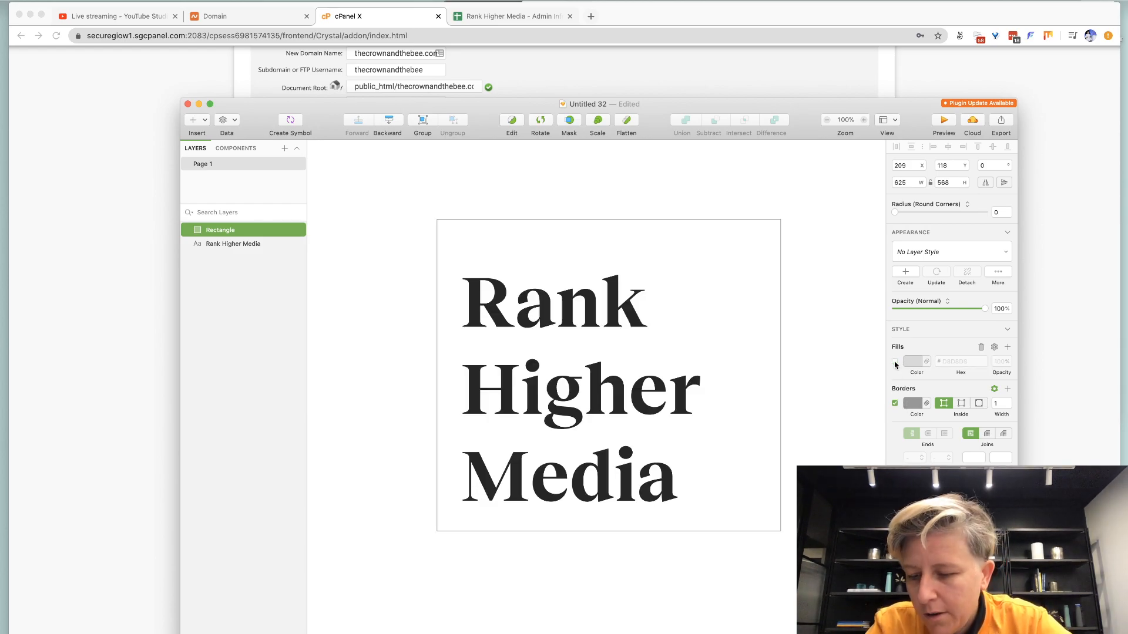
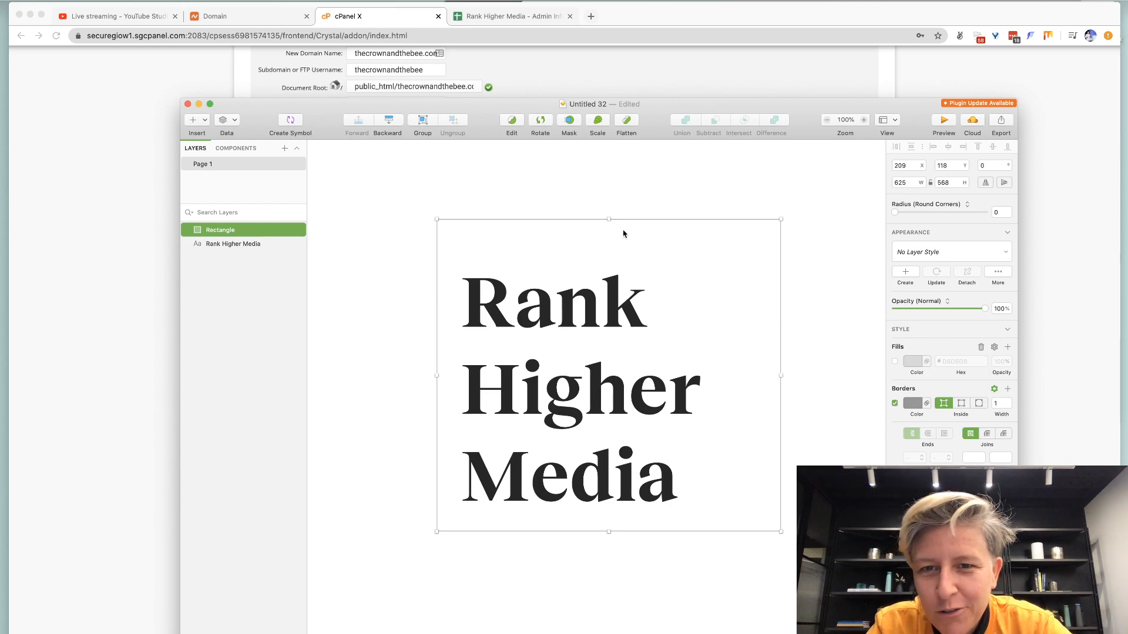
Resize the rectangle into an 800×800 square.
click(900, 184)
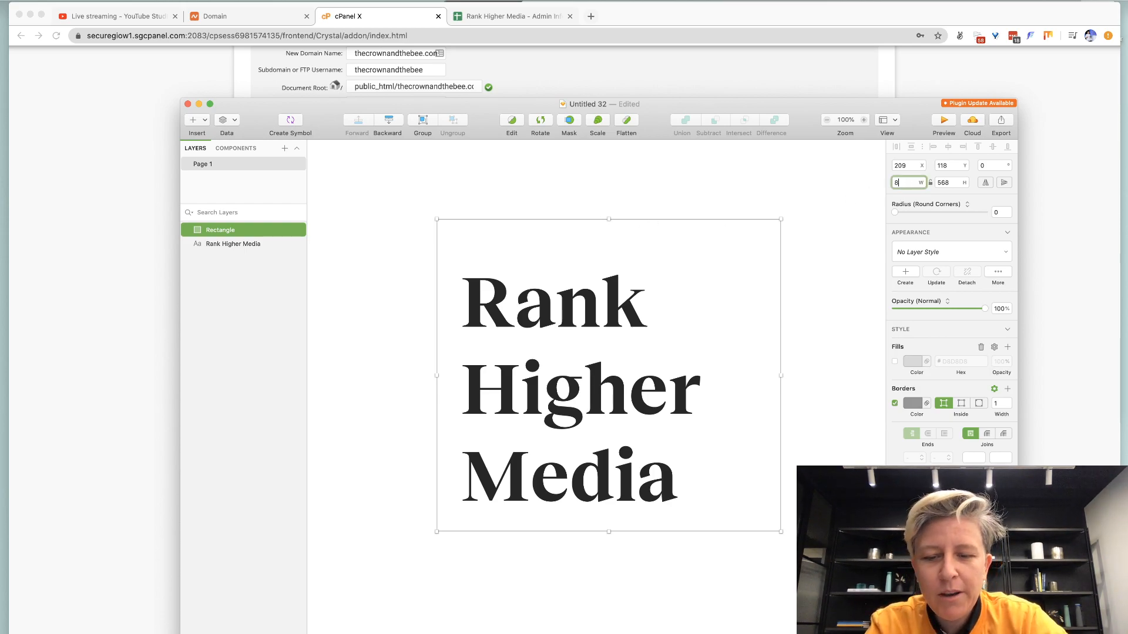
key(Tab)
text(800)
key(Return)
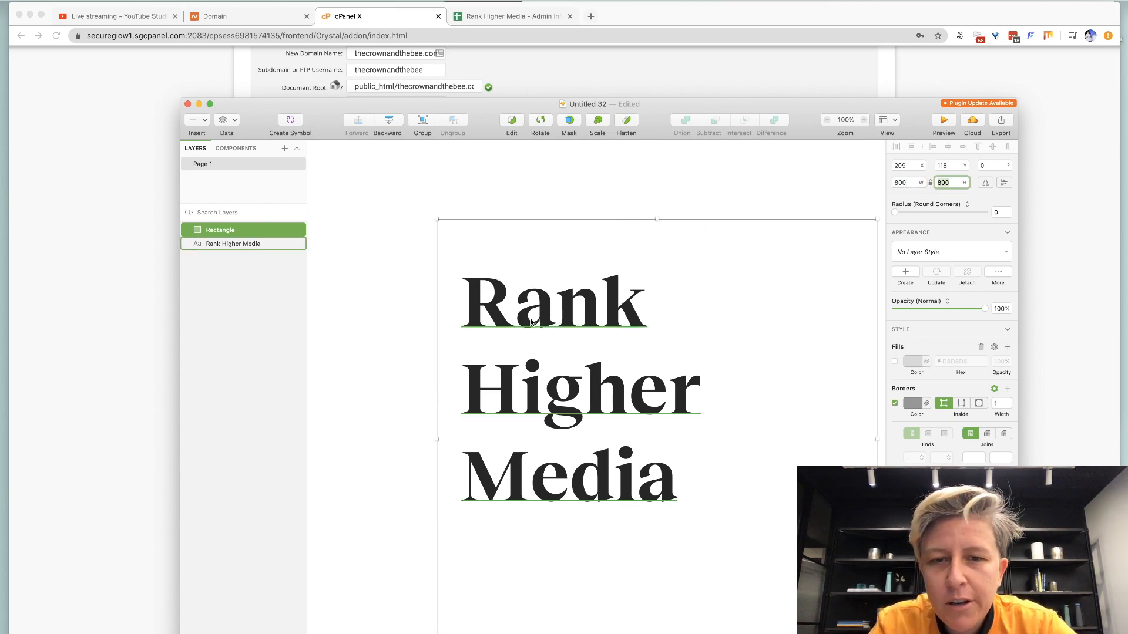
Move the Rank Higher Media text down and right inside the square.
click(538, 328)
drag(538, 328, 578, 369)
scroll(525, 337, down, 3)
scroll(525, 336, right, 3)
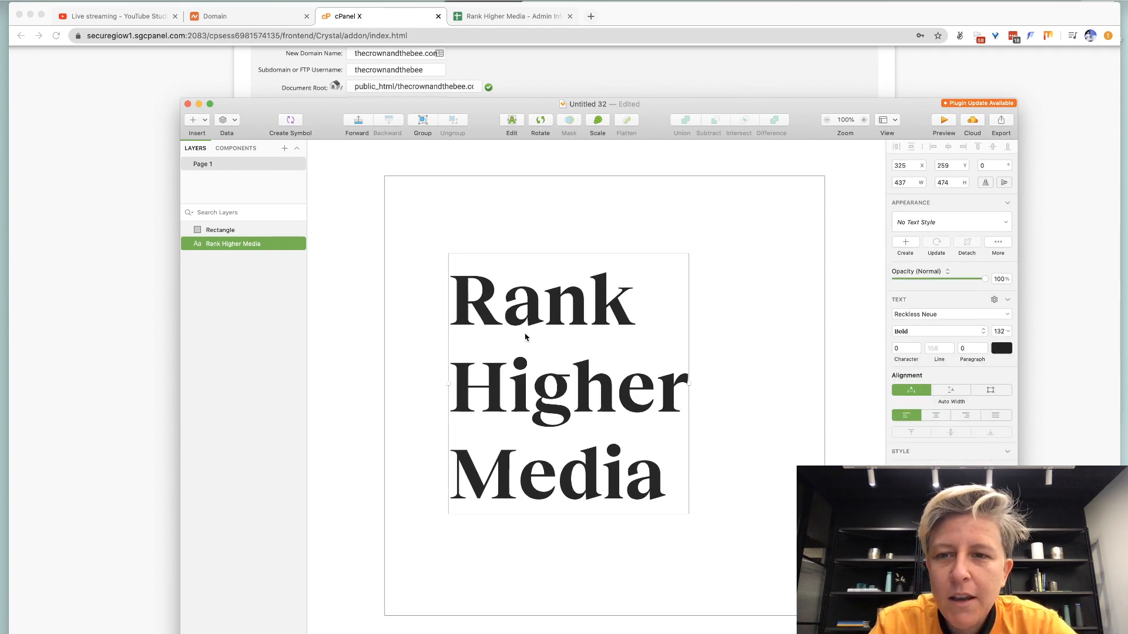
Enlarge the Rank Higher Media text to 182 pt, after trying 152.
triple_click(525, 334)
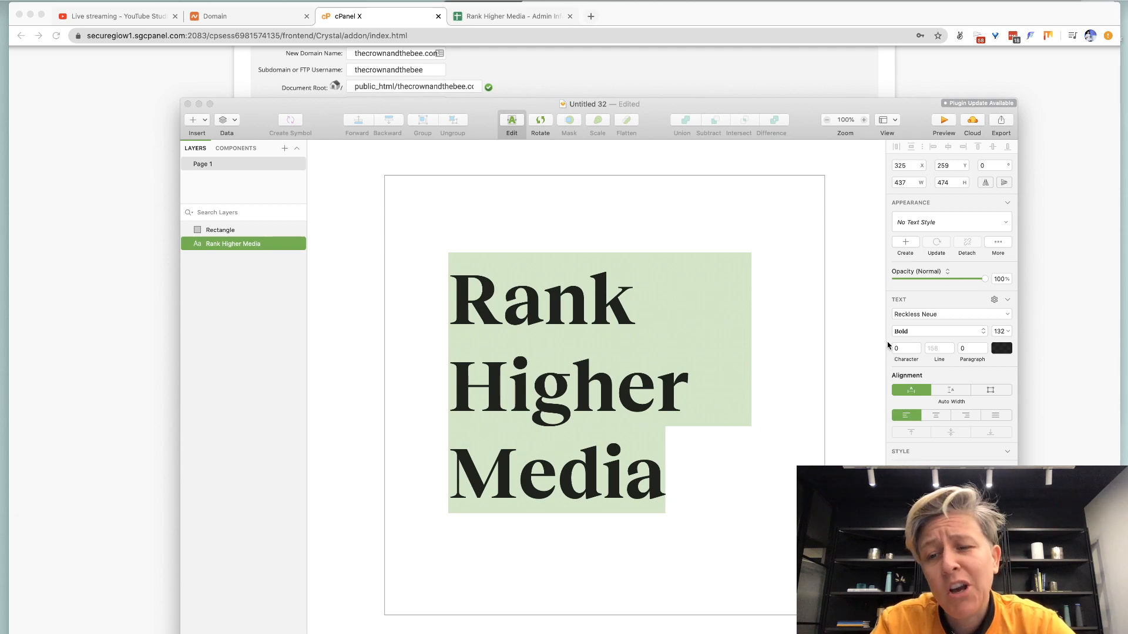
click(1000, 333)
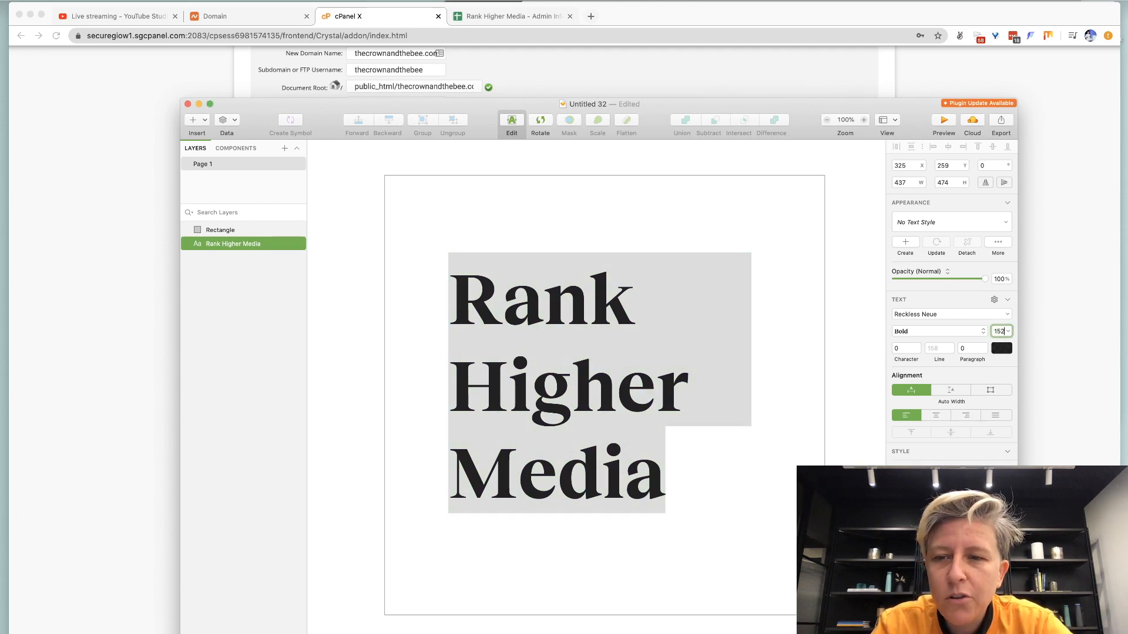
text(152)
key(Return)
text(182)
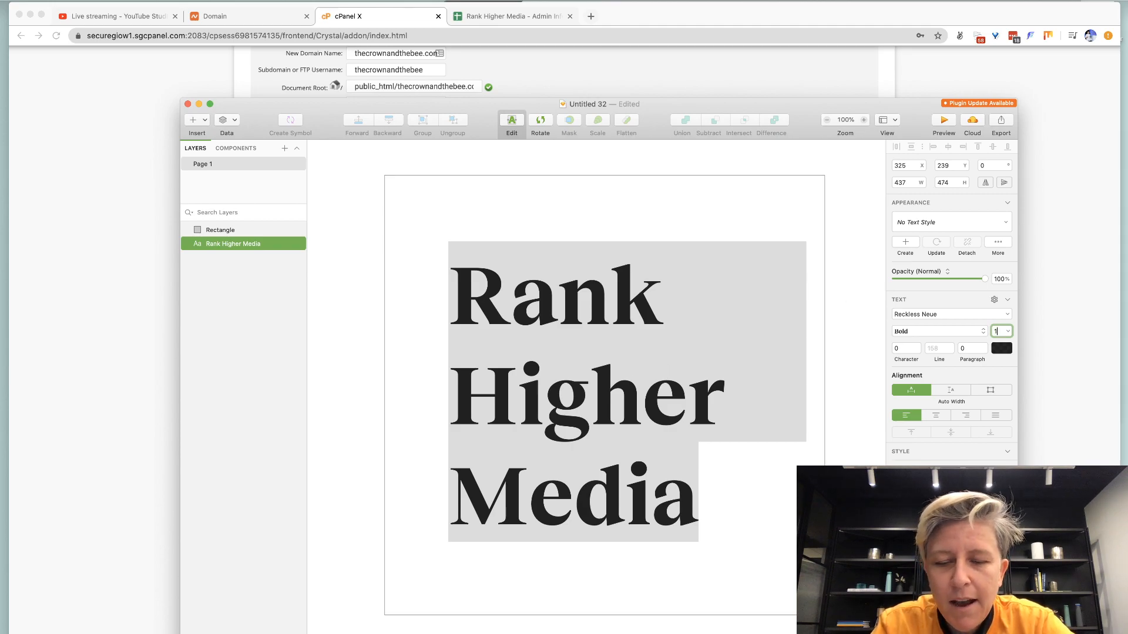
key(Return)
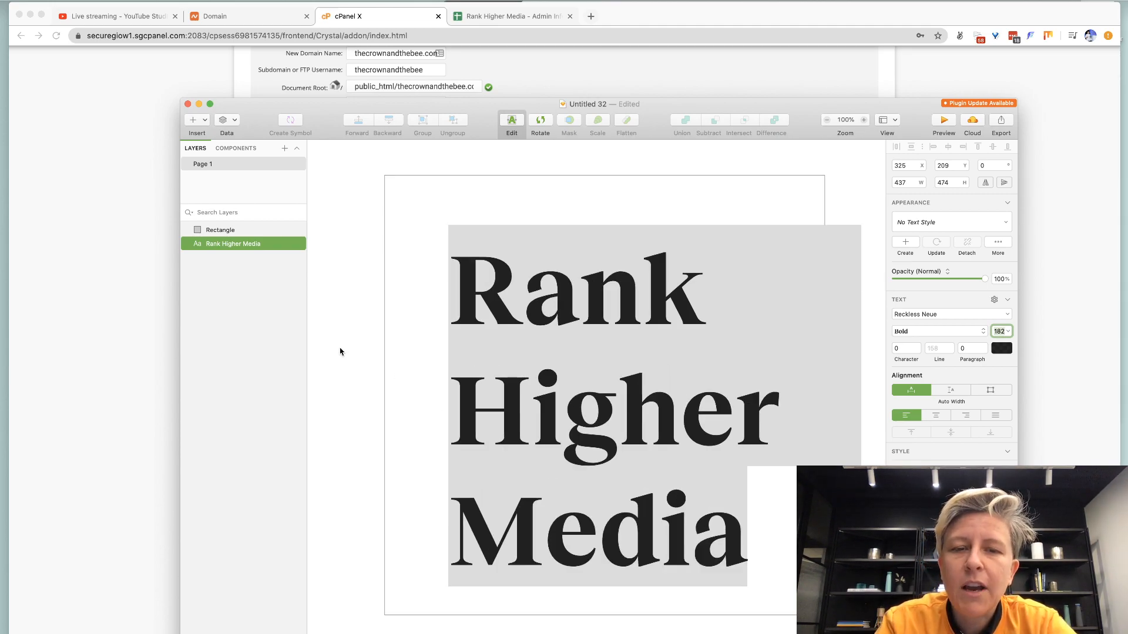
Shift the text layer up and left to sit inside the square.
click(492, 298)
click(522, 282)
click(398, 227)
mouse_move(521, 288)
mouse_down()
mouse_move(474, 276)
mouse_move(503, 275)
mouse_up()
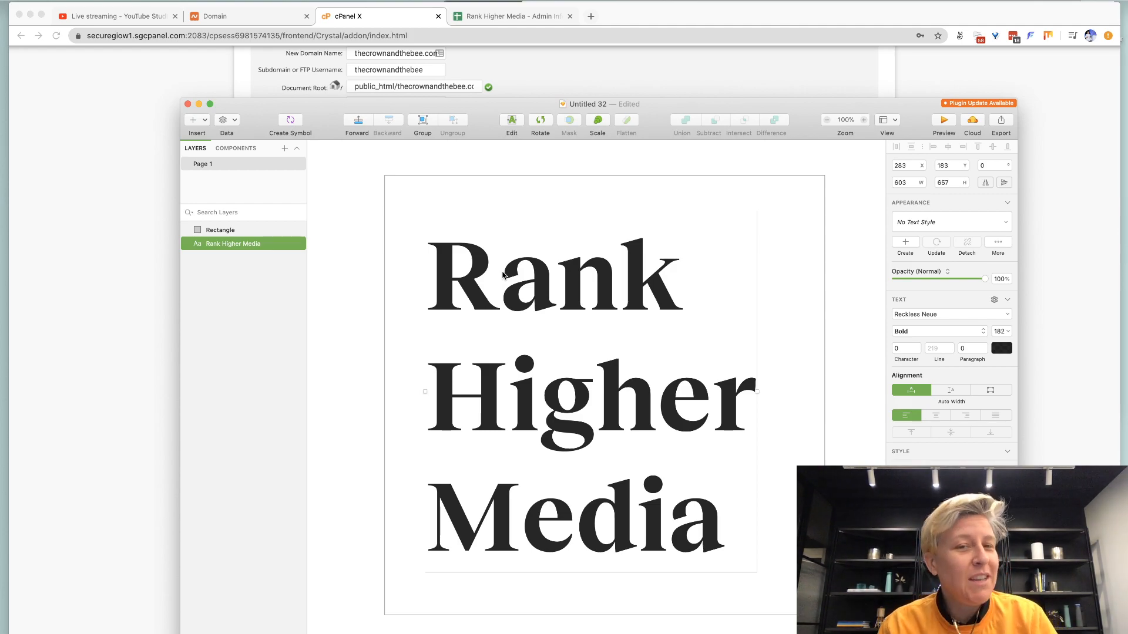
double_click(503, 275)
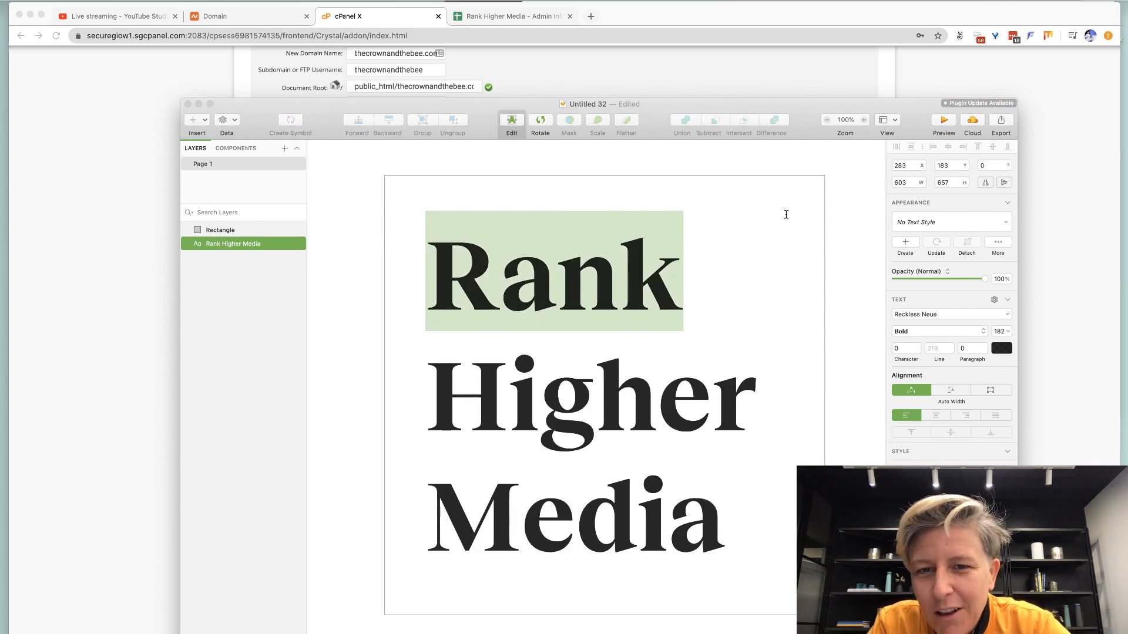
click(770, 176)
click(545, 305)
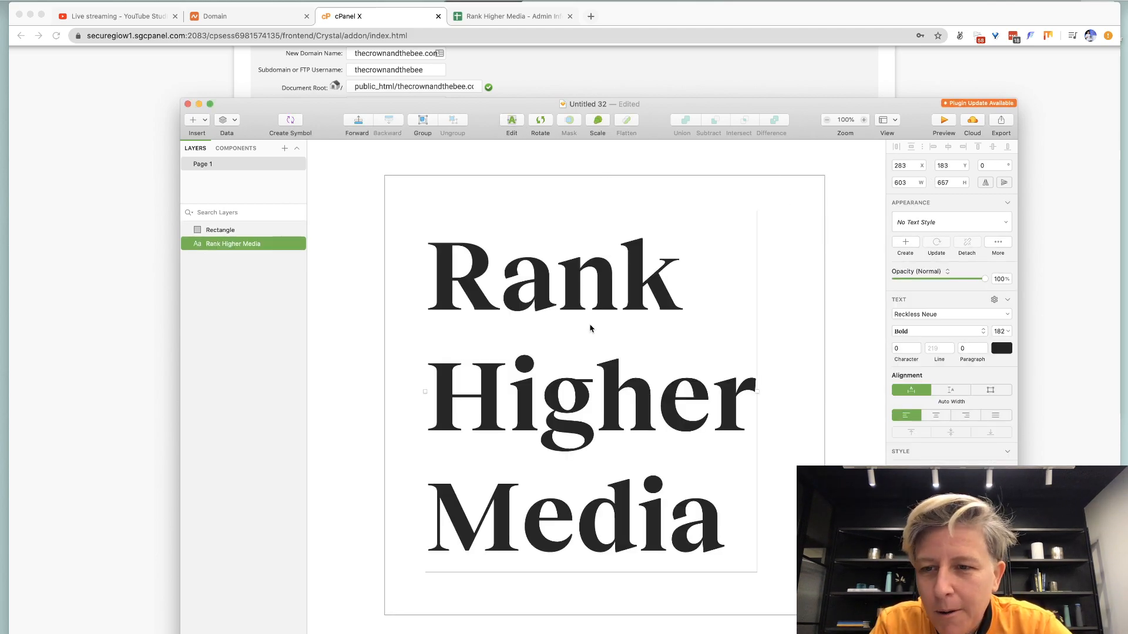
Try the Reload typeface on the text, then revert to Reckless Neue.
click(942, 317)
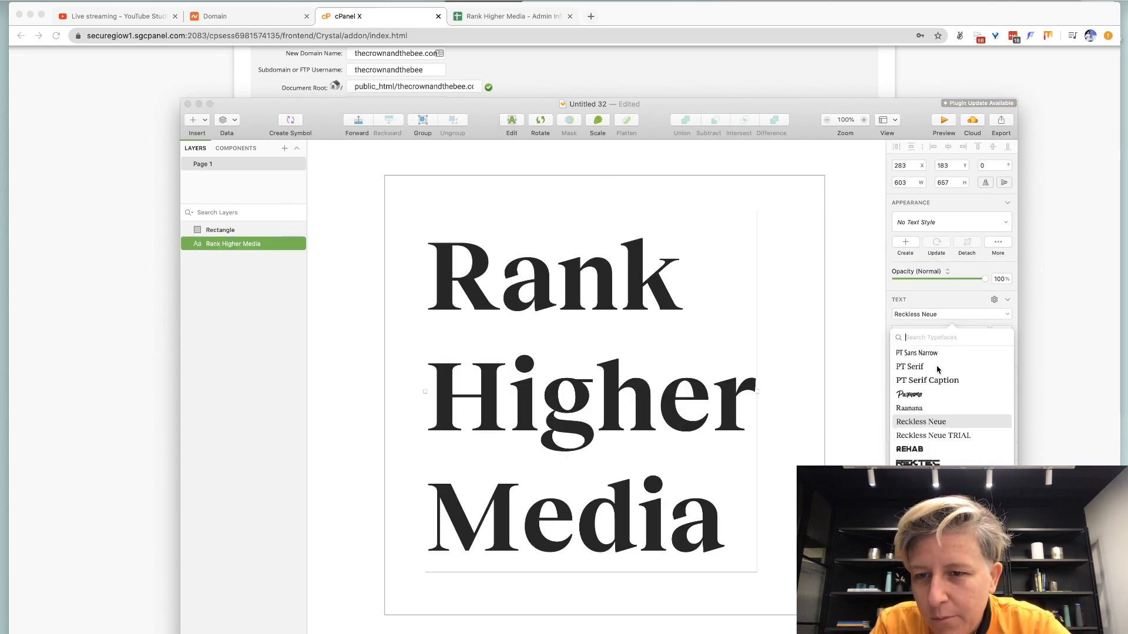
key(Down)
key(Down)
key(Down)
key(Down)
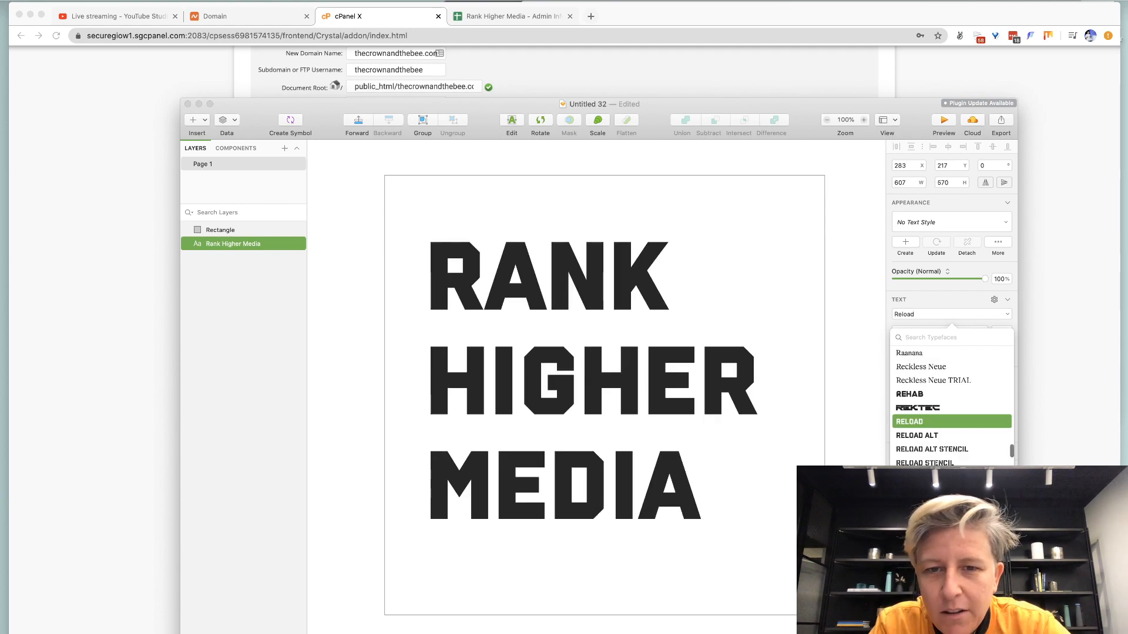
key(Return)
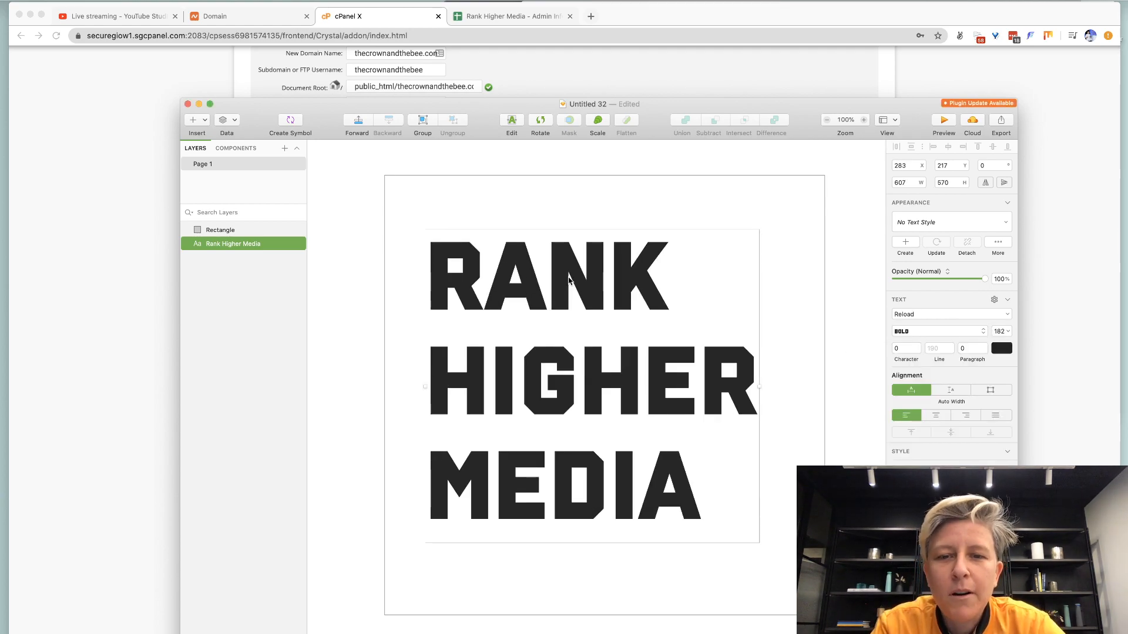
key(super+z)
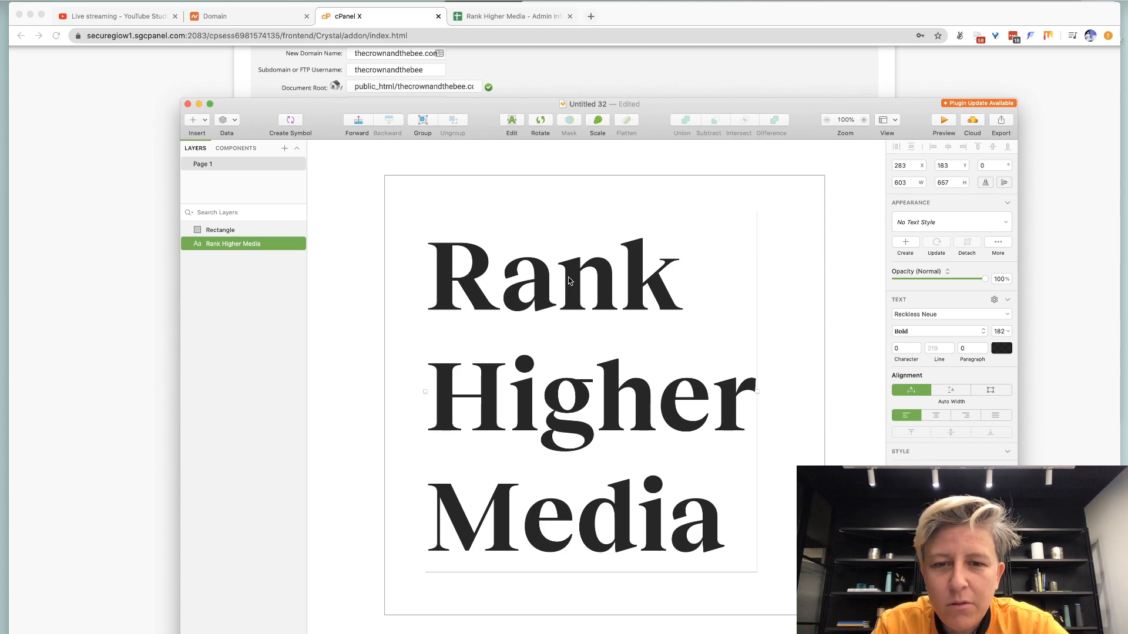
Nudge the text layer slightly up and right, to X 288, Y 174.
double_click(633, 264)
key(super+a)
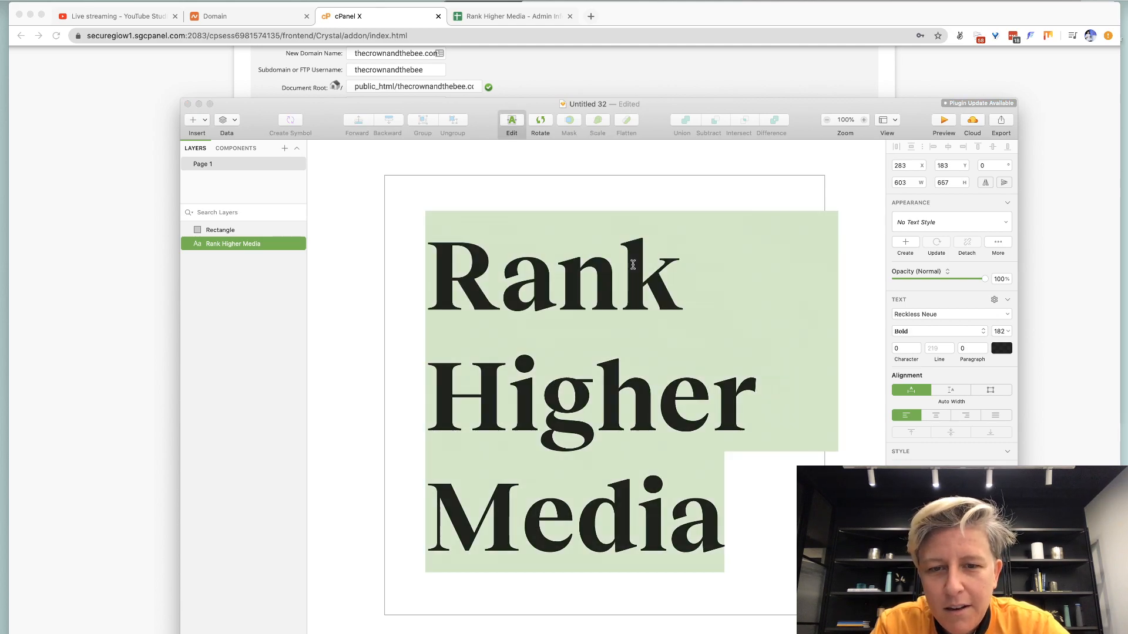
click(800, 154)
drag(522, 287, 525, 282)
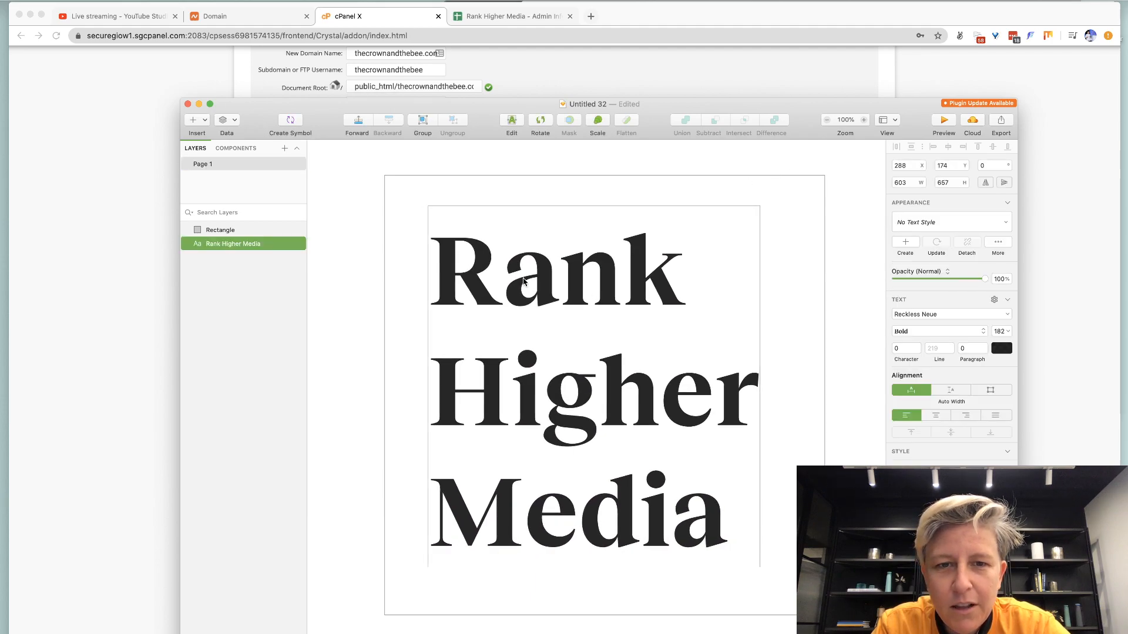
Open Envato Elements in a new Chrome tab and search for 'rank'.
click(165, 100)
key(super+t)
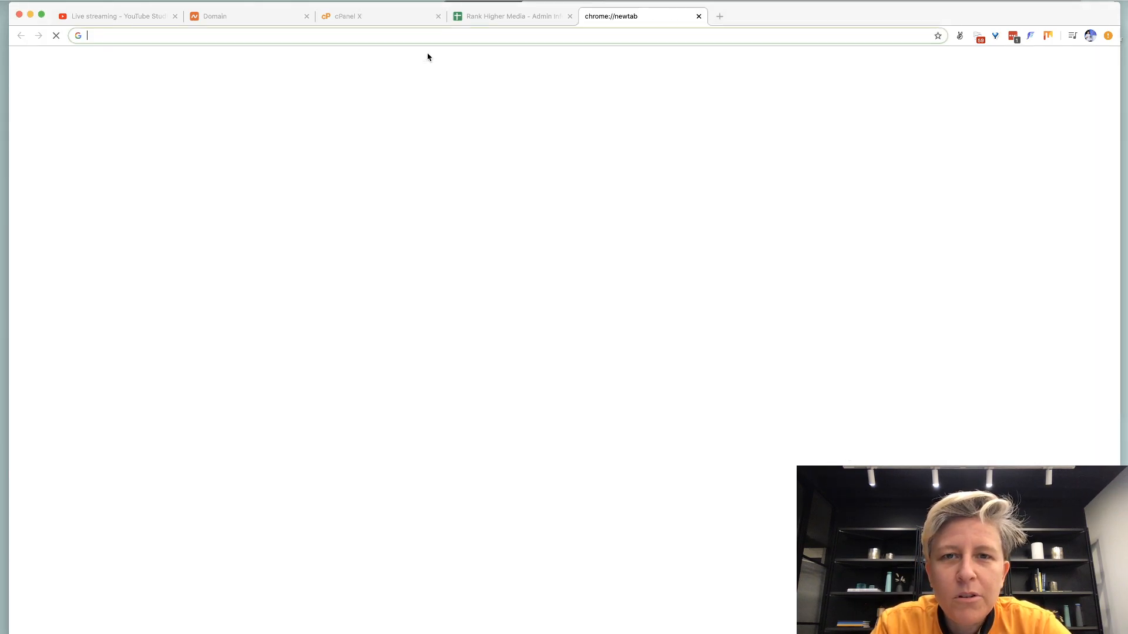
text(ele)
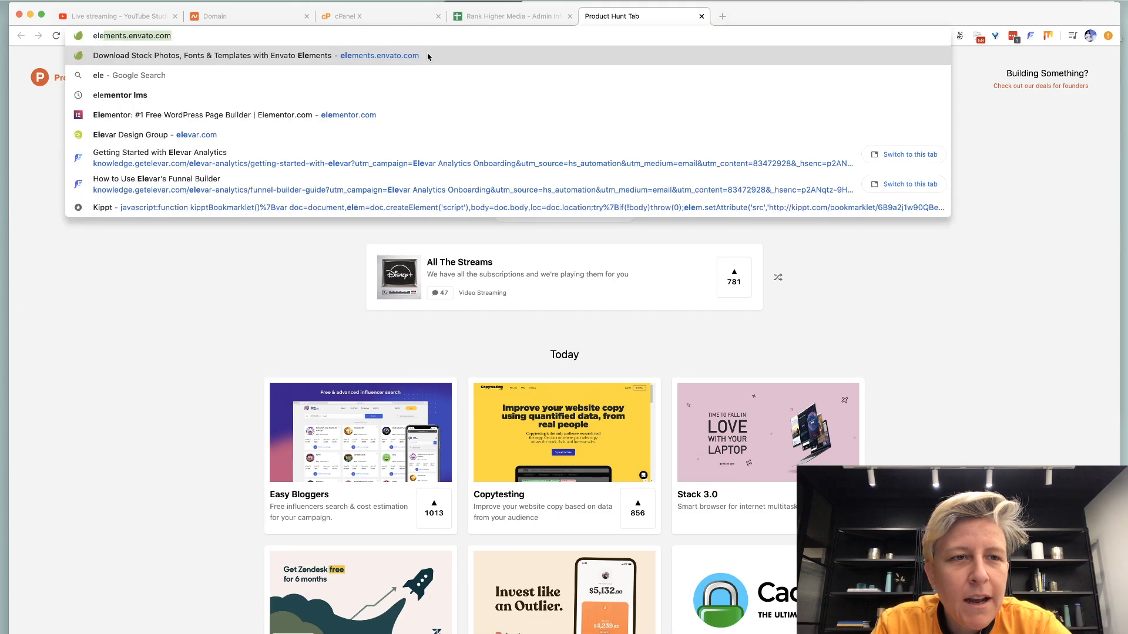
click(427, 56)
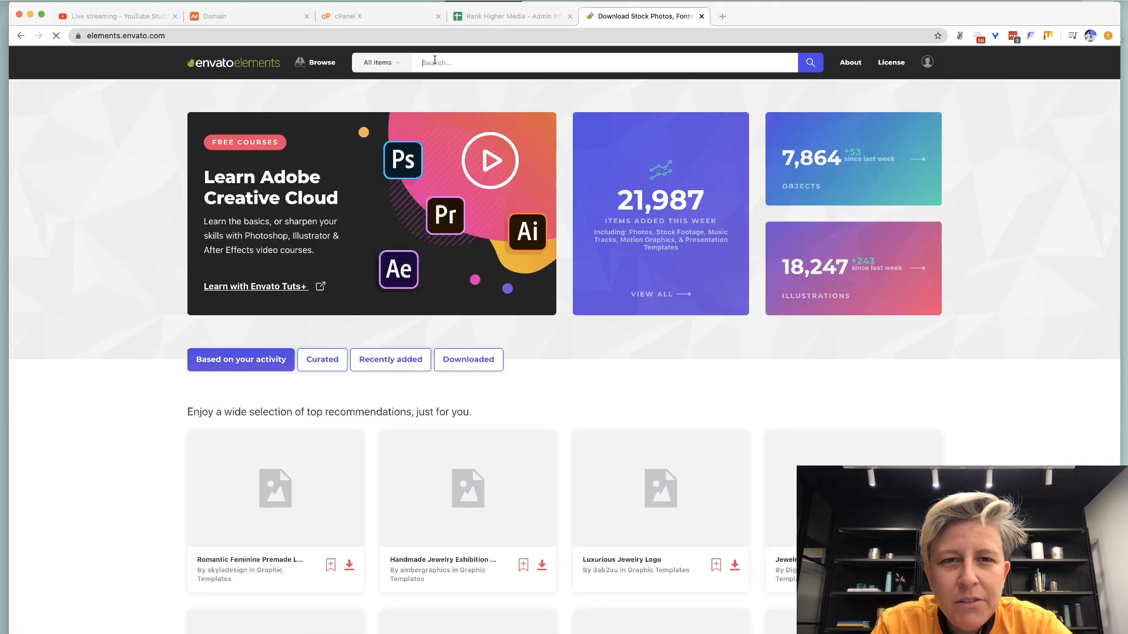
click(435, 61)
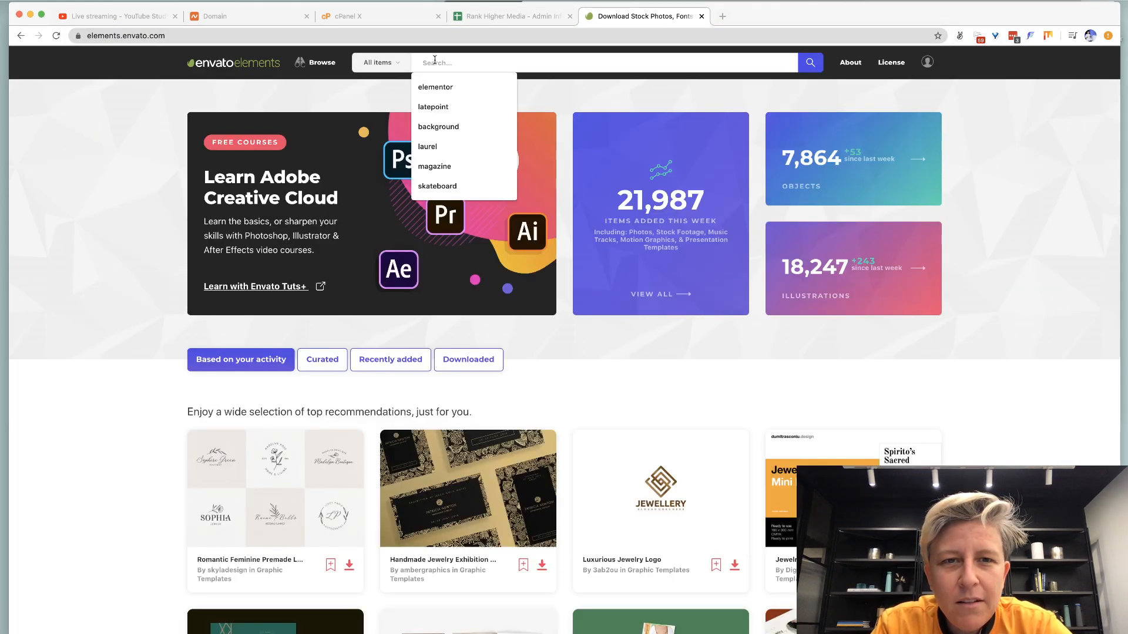
text(rank)
key(Return)
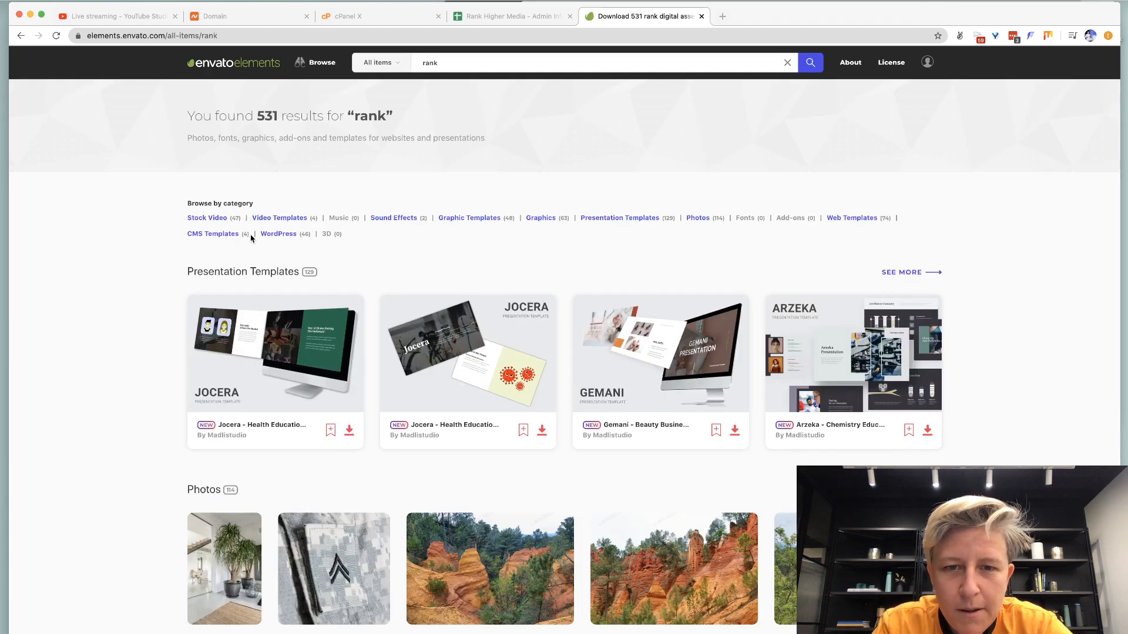
Show all 63 'rank' graphics and go to page 2 of the results.
scroll(251, 238, down, 4)
scroll(251, 239, down, 4)
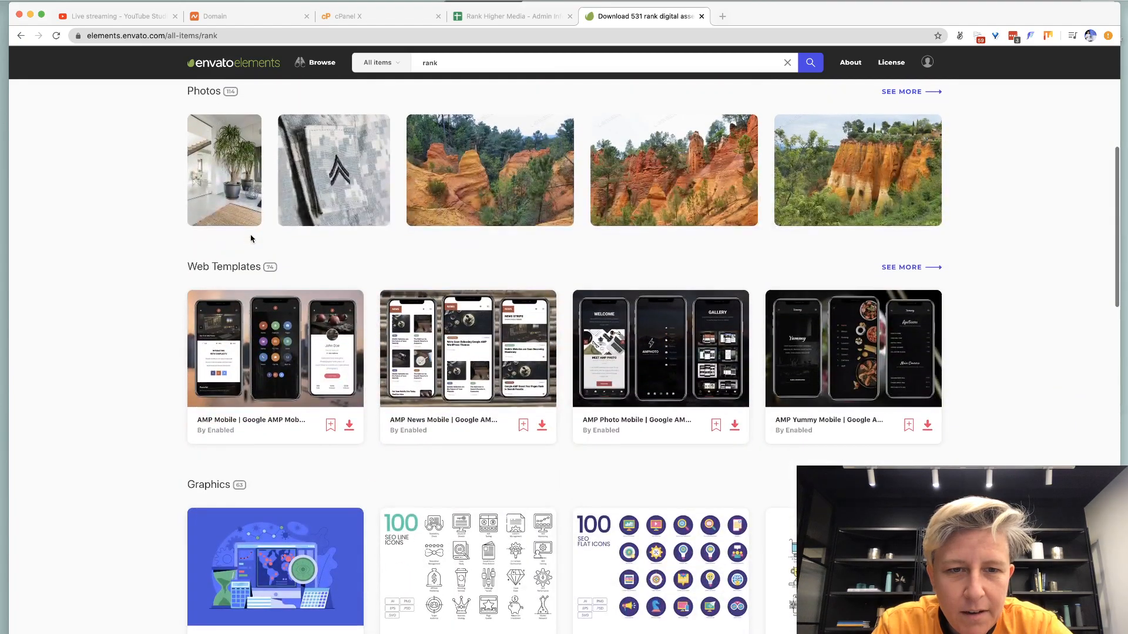
scroll(251, 239, down, 4)
scroll(250, 239, down, 1)
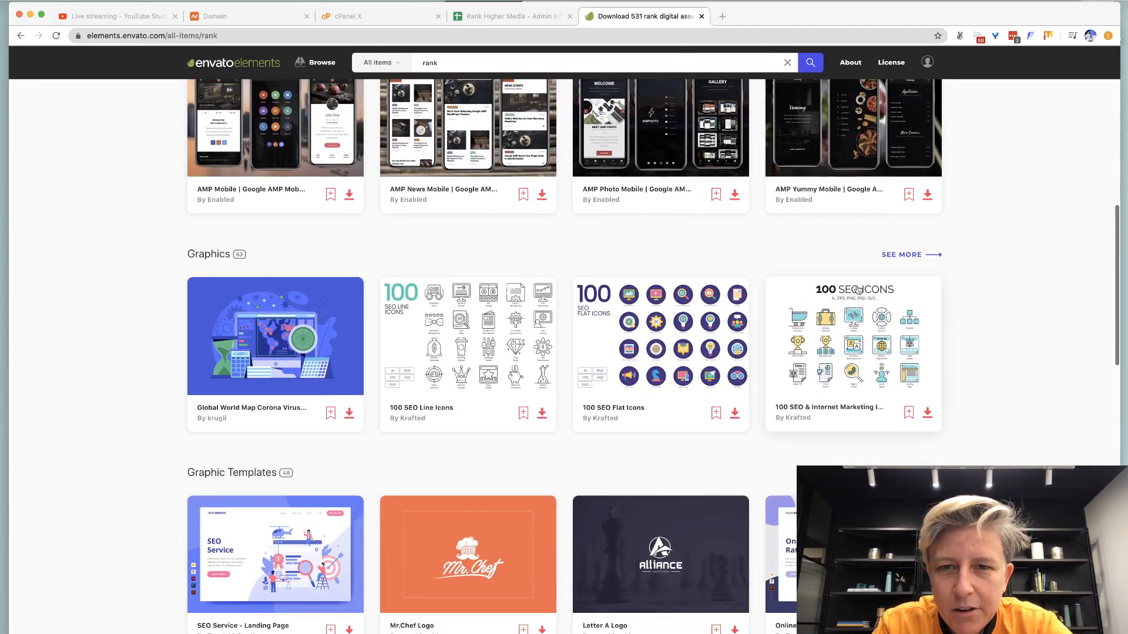
click(901, 255)
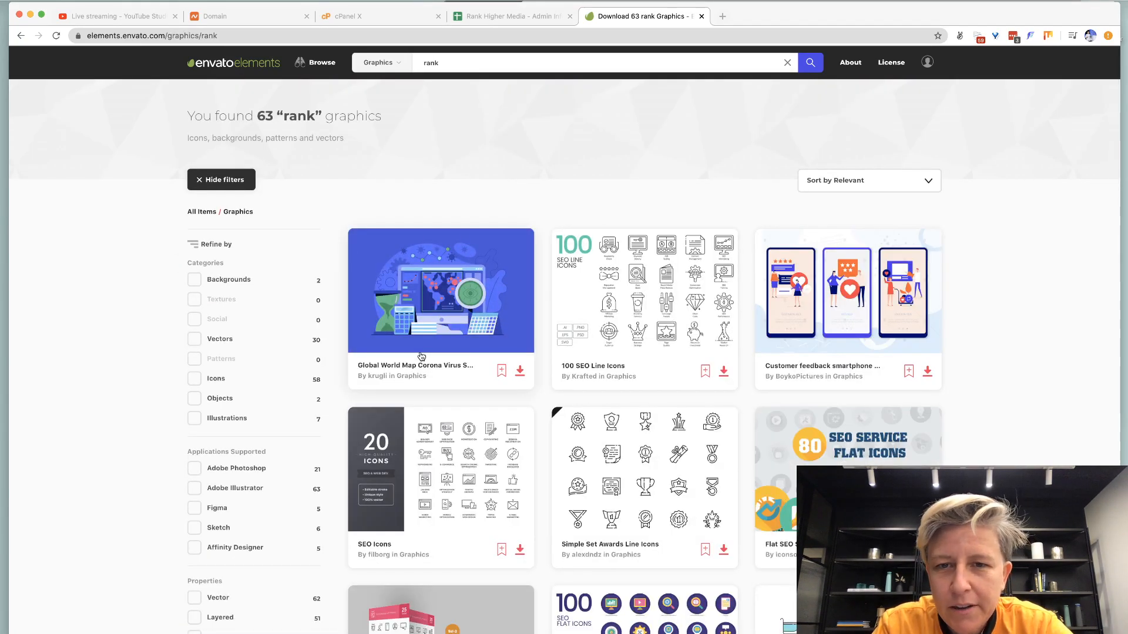
scroll(421, 357, down, 10)
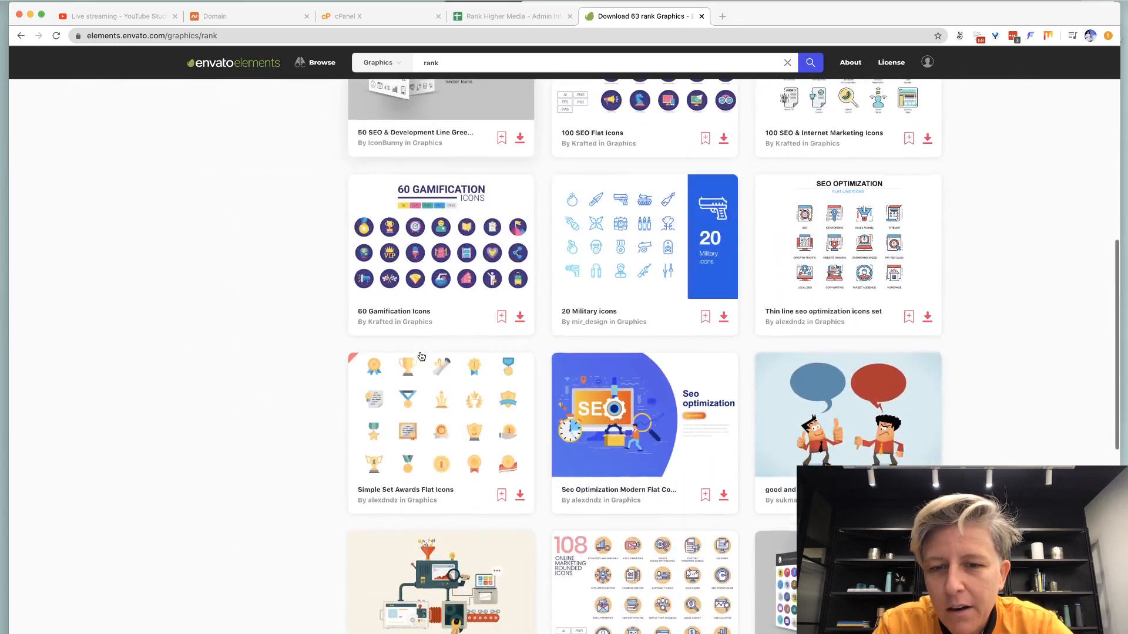
scroll(421, 357, down, 12)
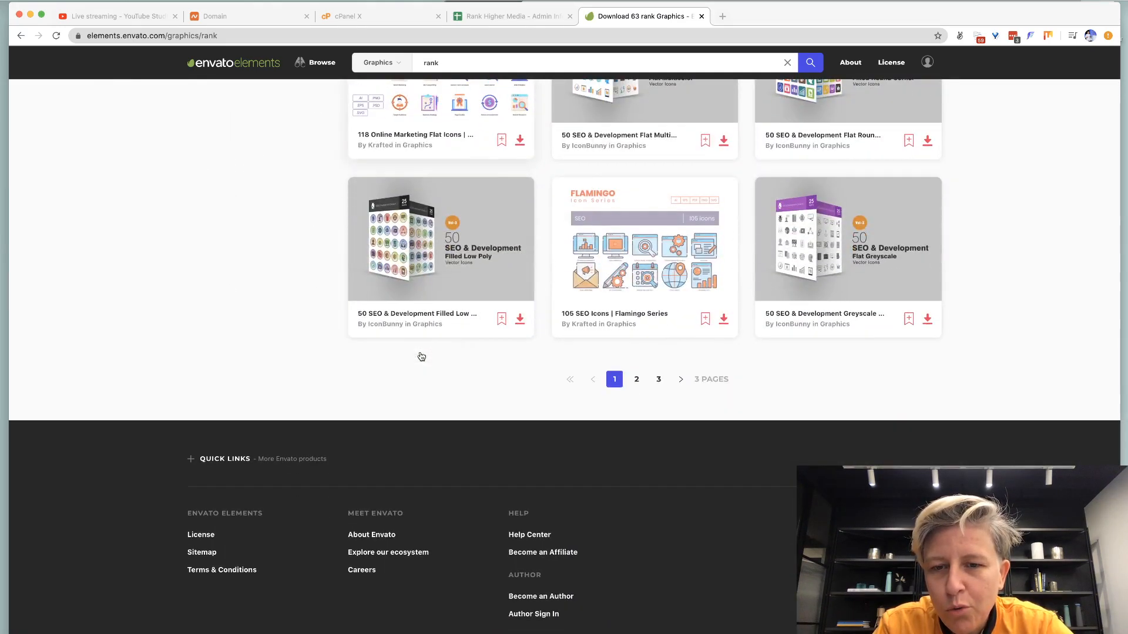
click(636, 379)
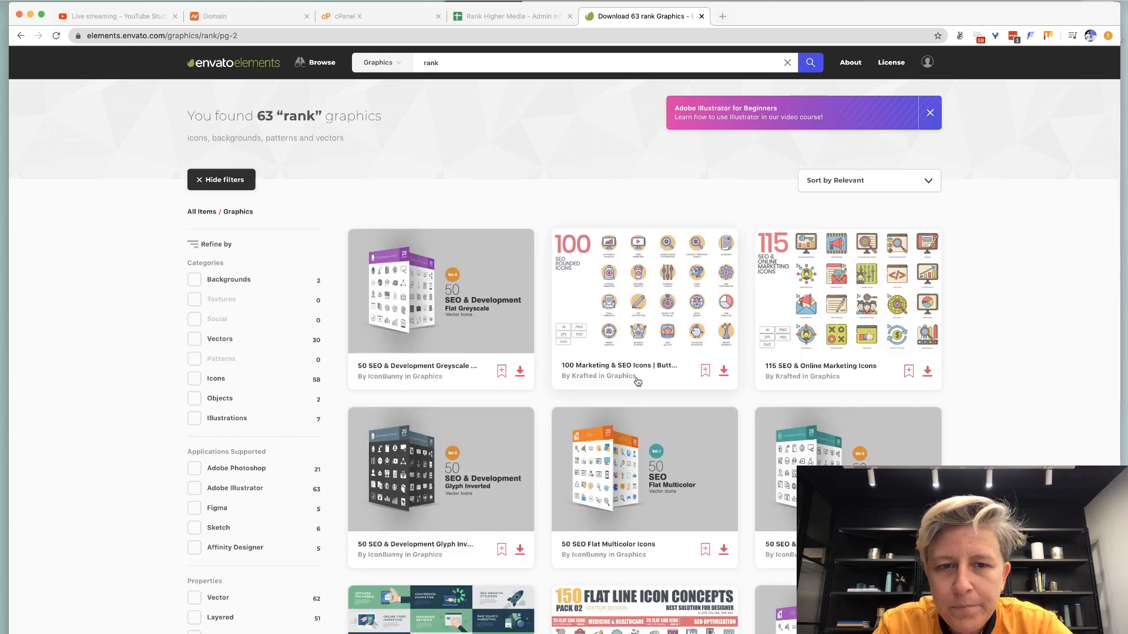
key(super+Tab)
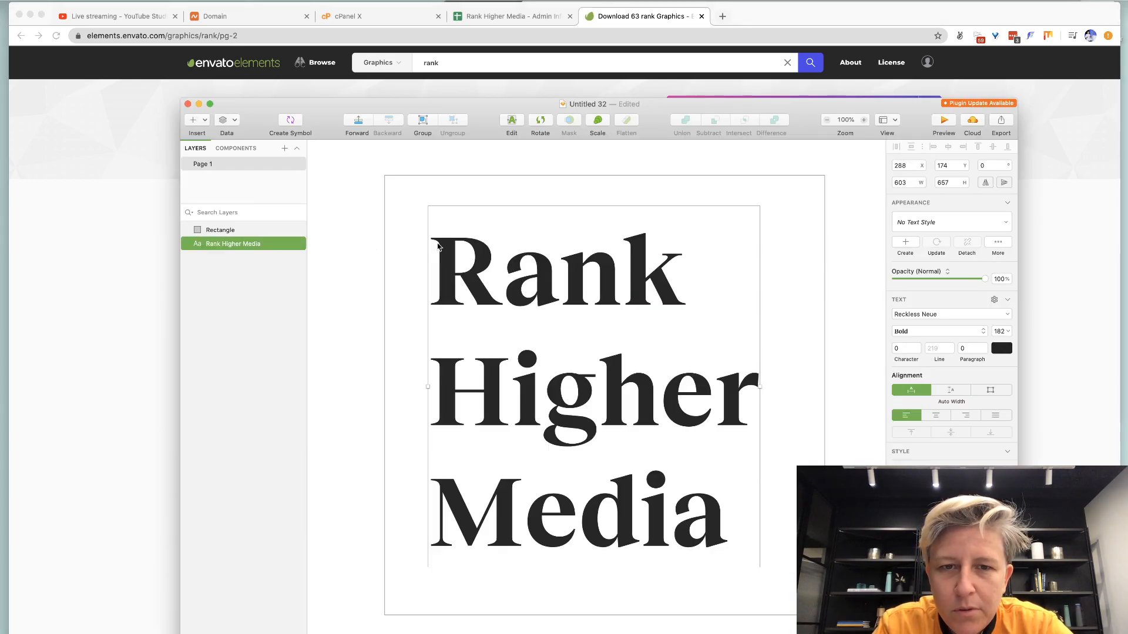
Fill the square purple (#4D1BC6), after trying orange and green, with the text above it.
click(355, 252)
click(414, 182)
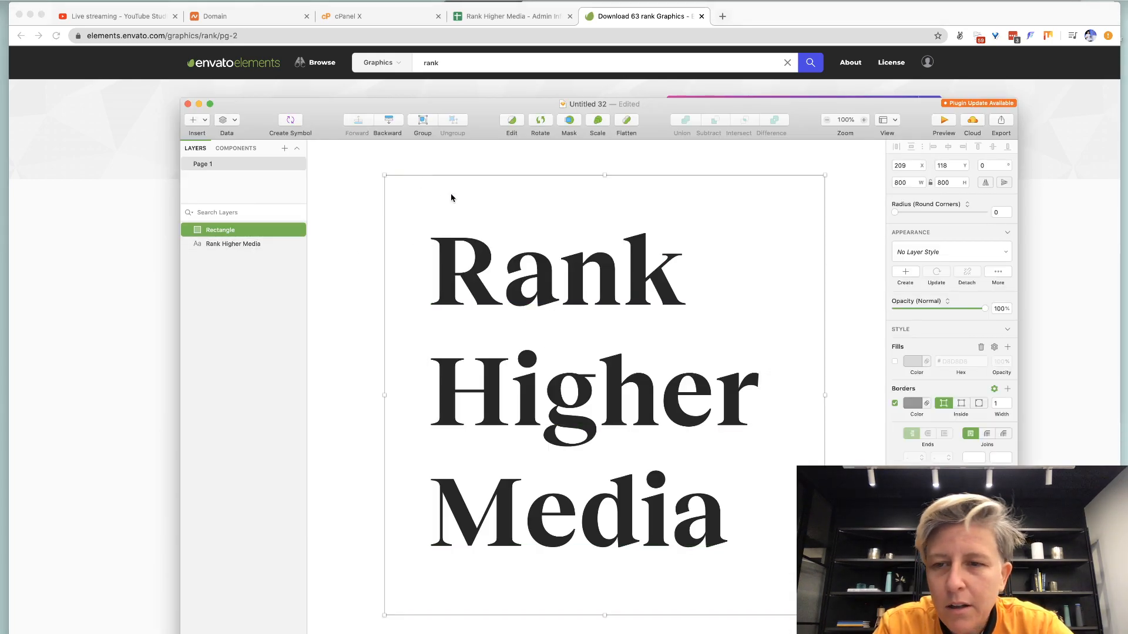
click(911, 362)
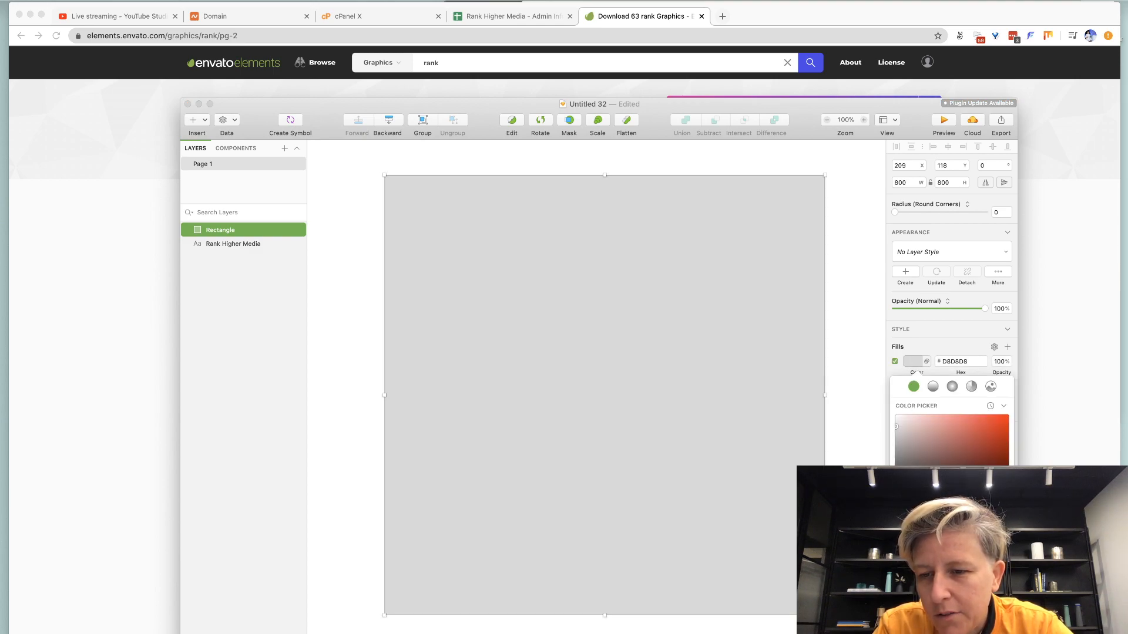
click(916, 576)
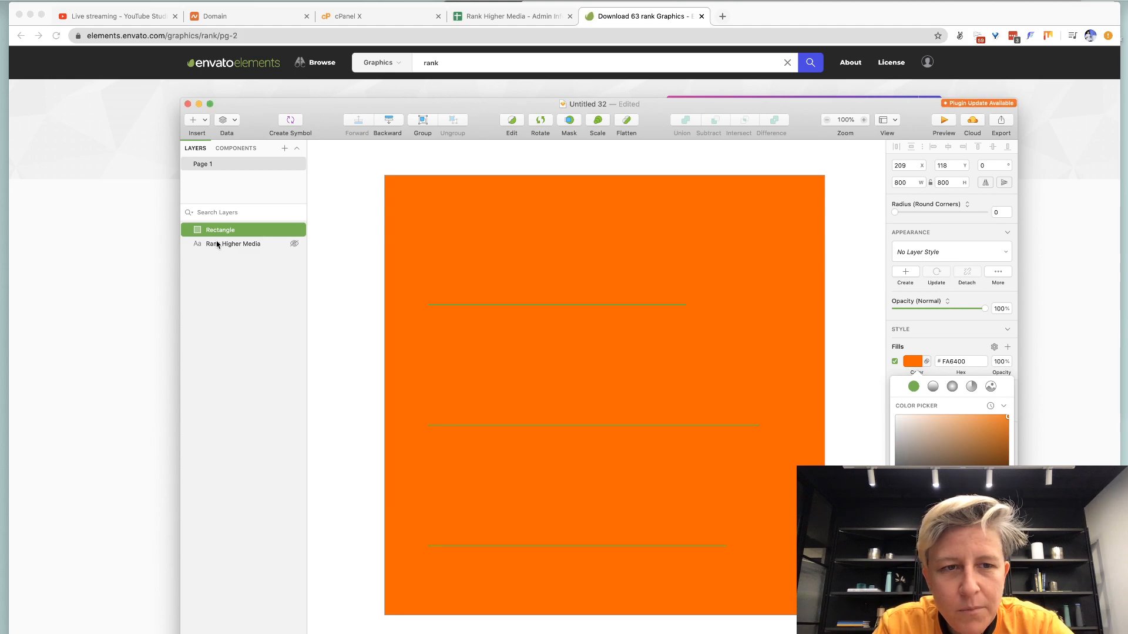
drag(217, 244, 224, 222)
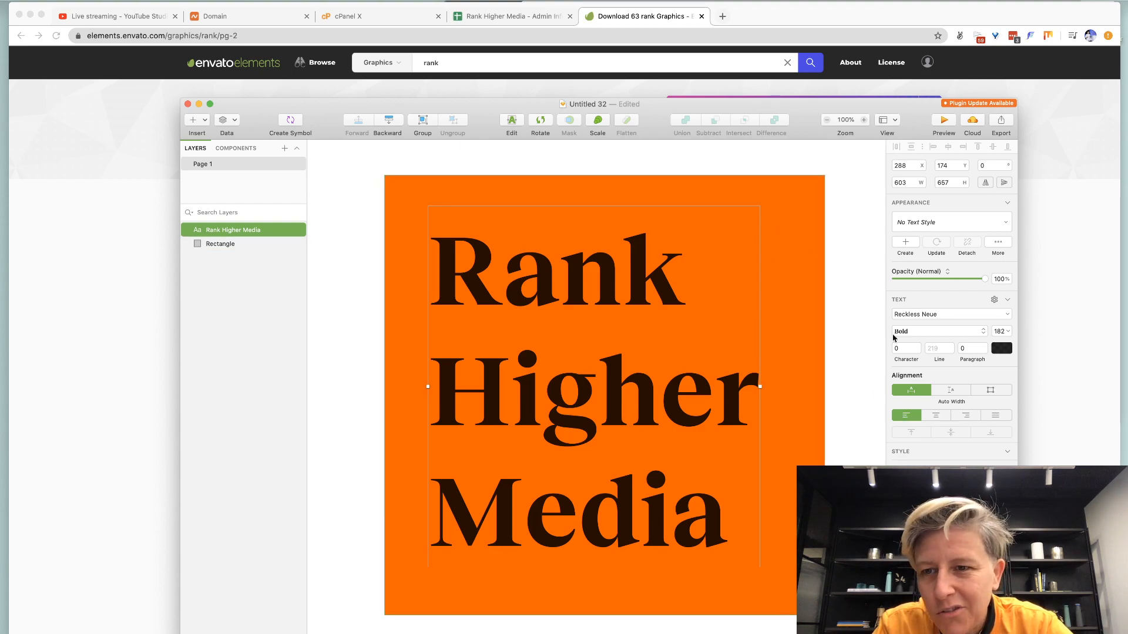
click(214, 244)
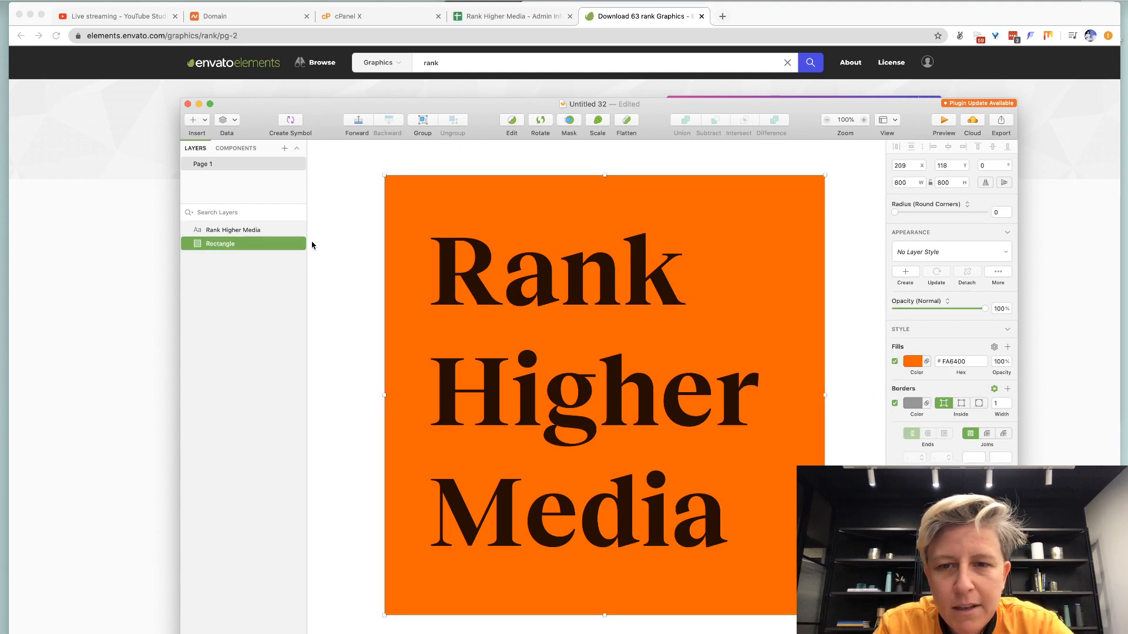
click(913, 363)
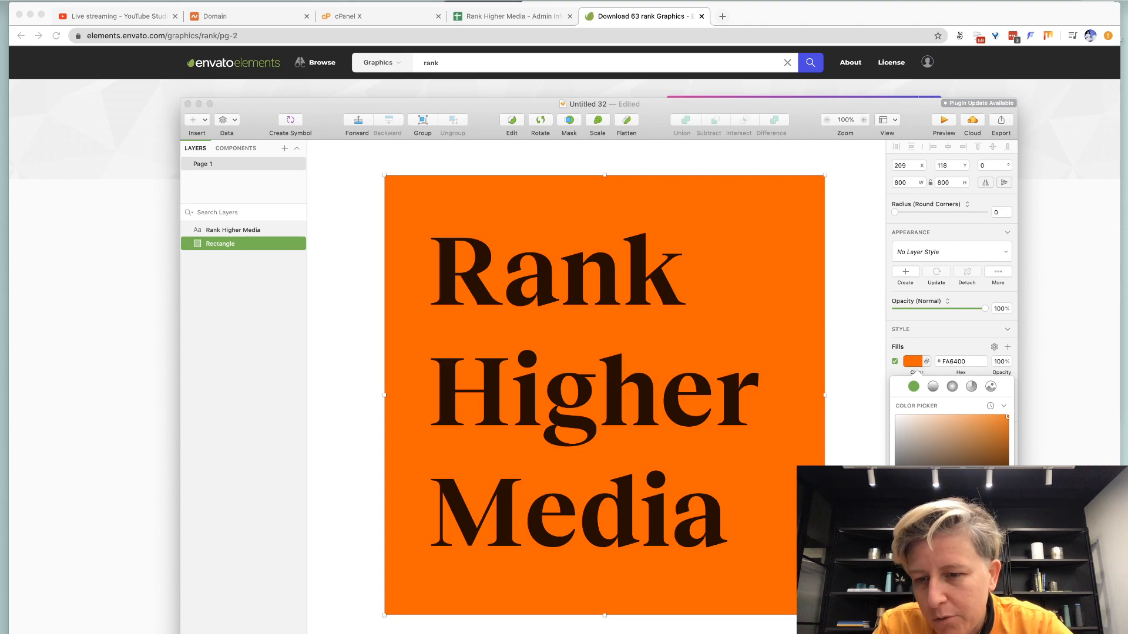
click(940, 579)
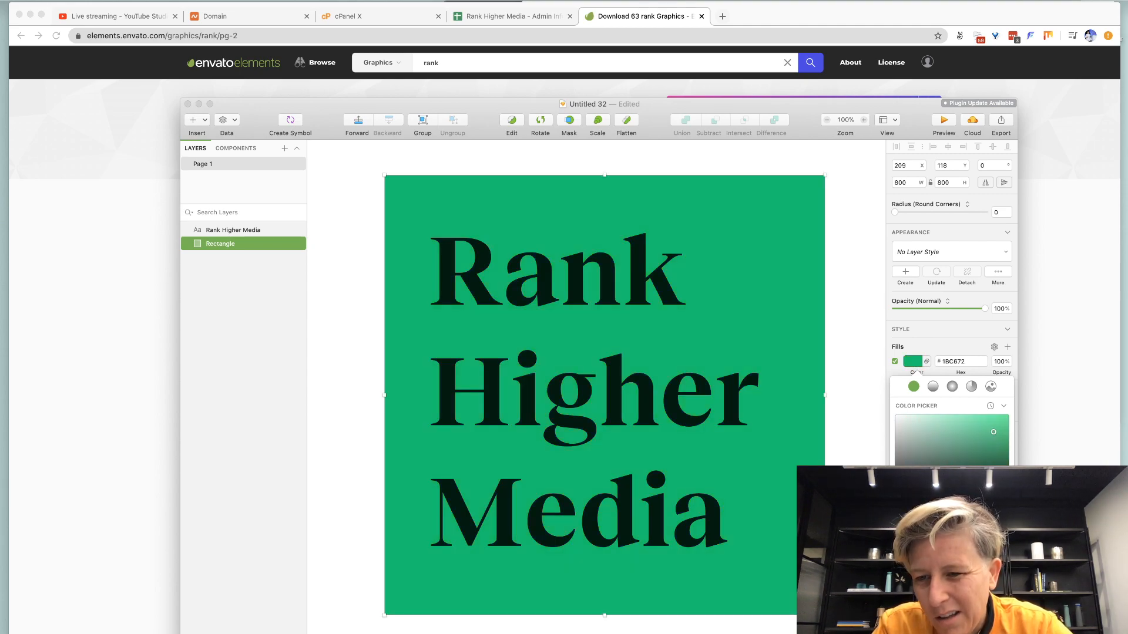
drag(933, 501, 961, 501)
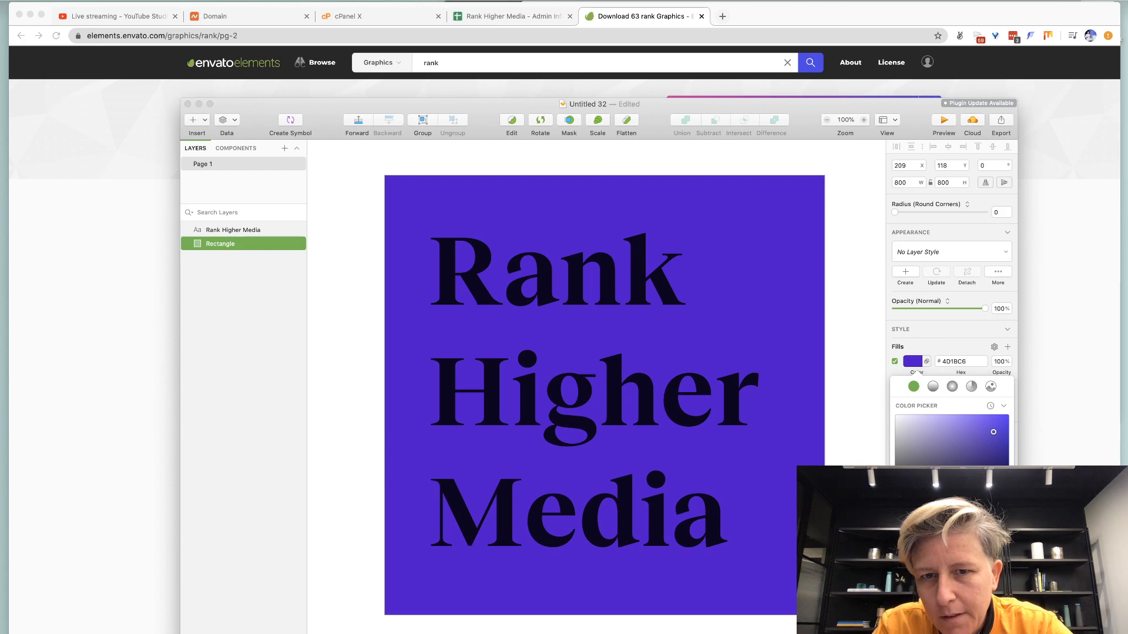
Make all of the Rank Higher Media text white.
double_click(489, 434)
key(super+a)
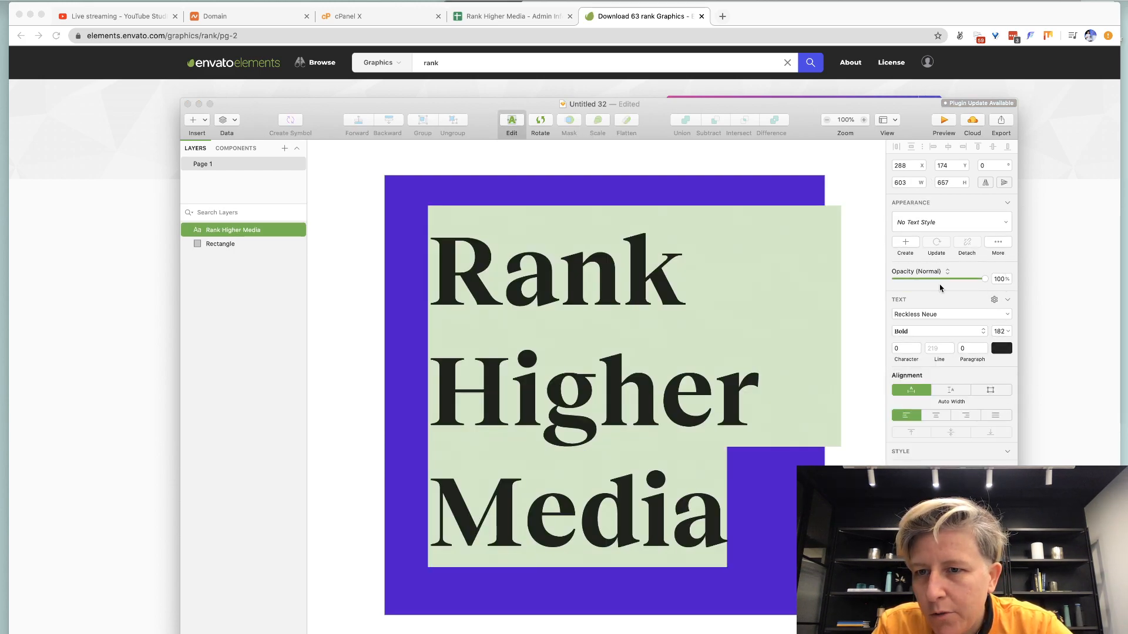
double_click(594, 342)
key(super+a)
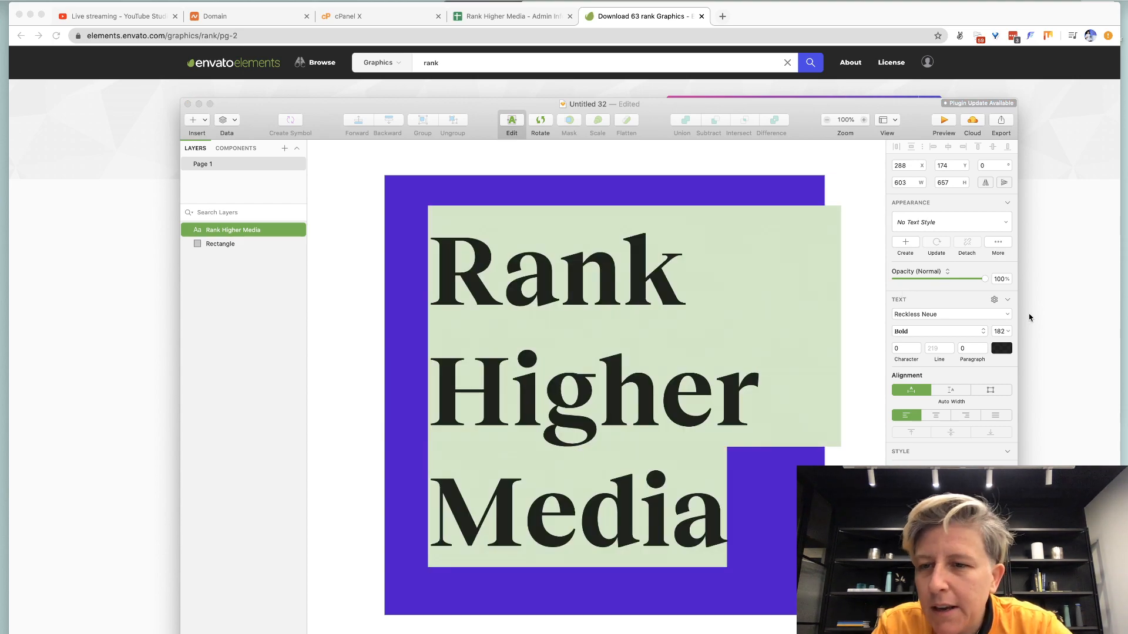
click(1002, 349)
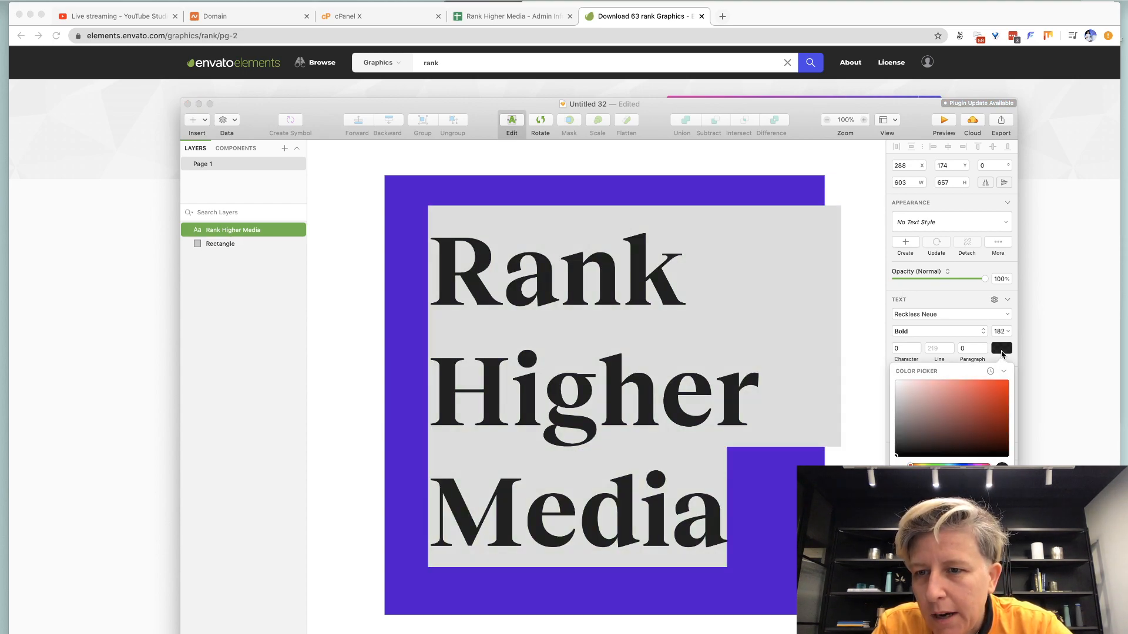
click(951, 537)
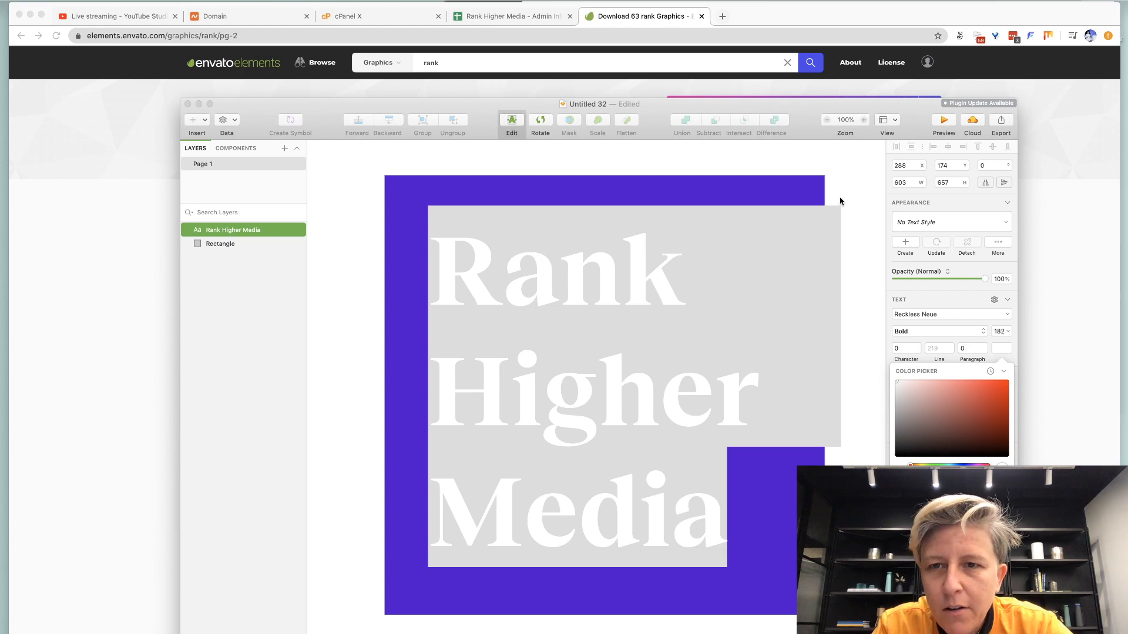
key(Escape)
click(1072, 182)
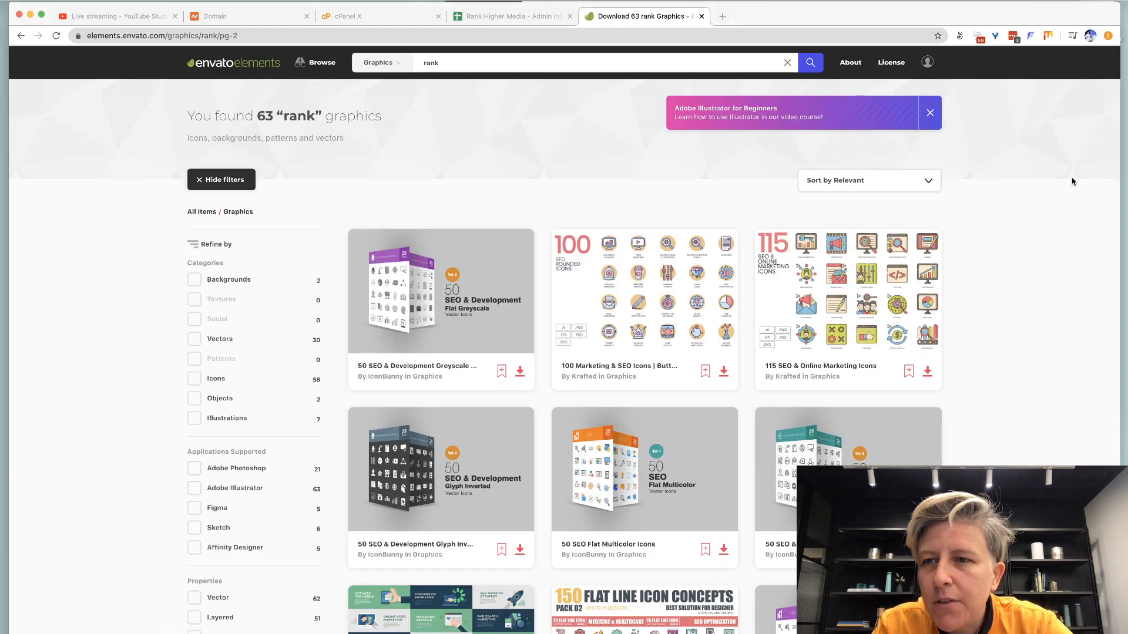
key(ctrl+t)
text(ada)
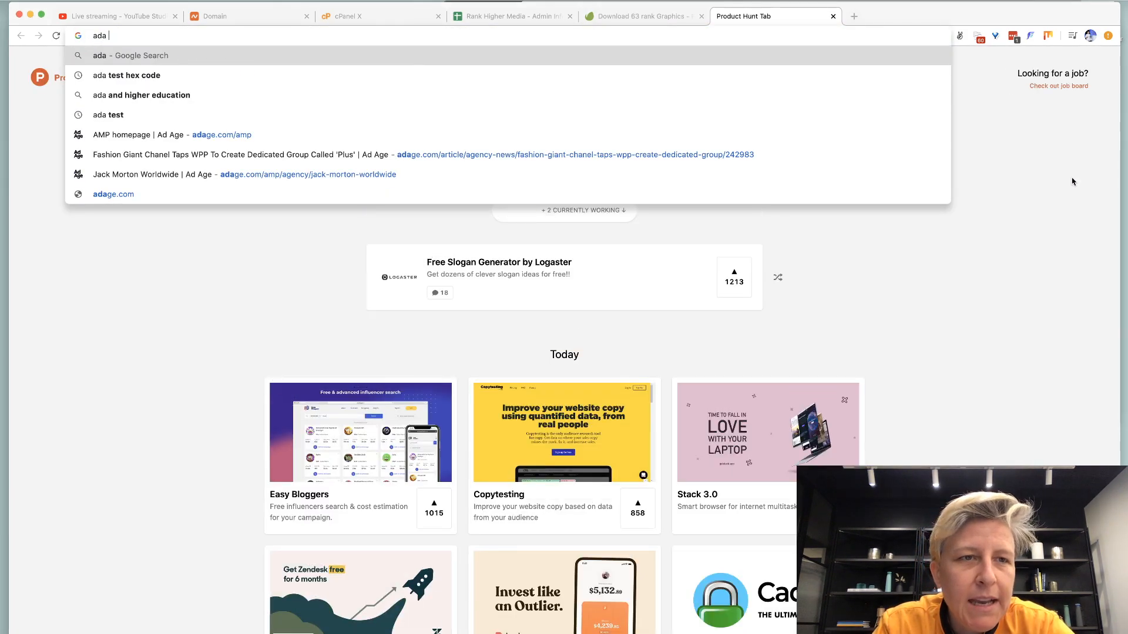
text( compiance)
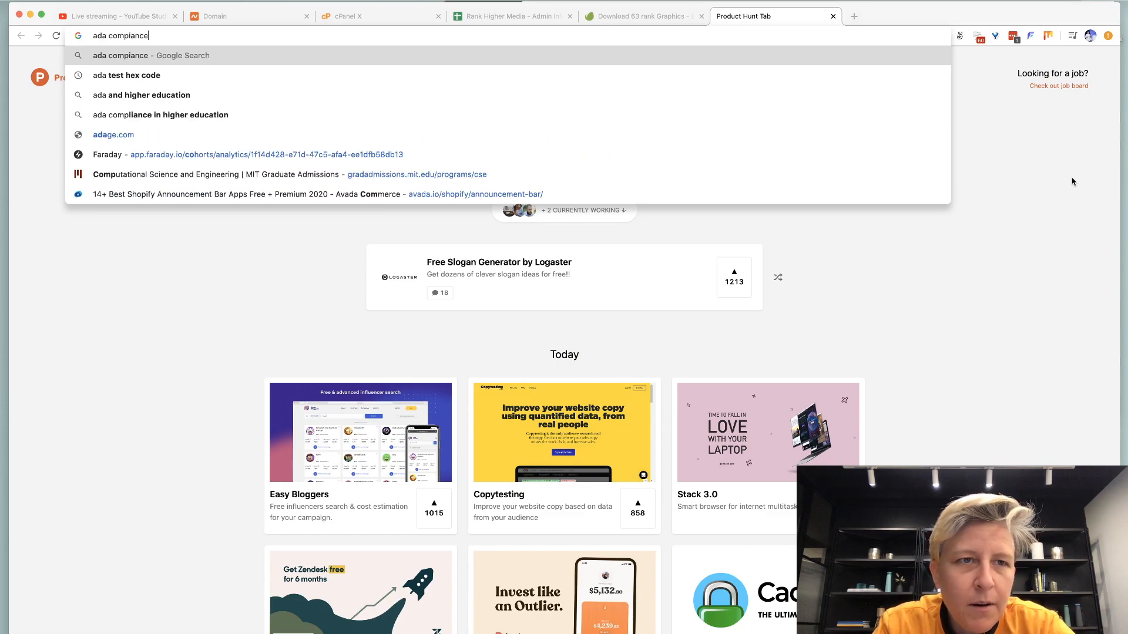
key(Return)
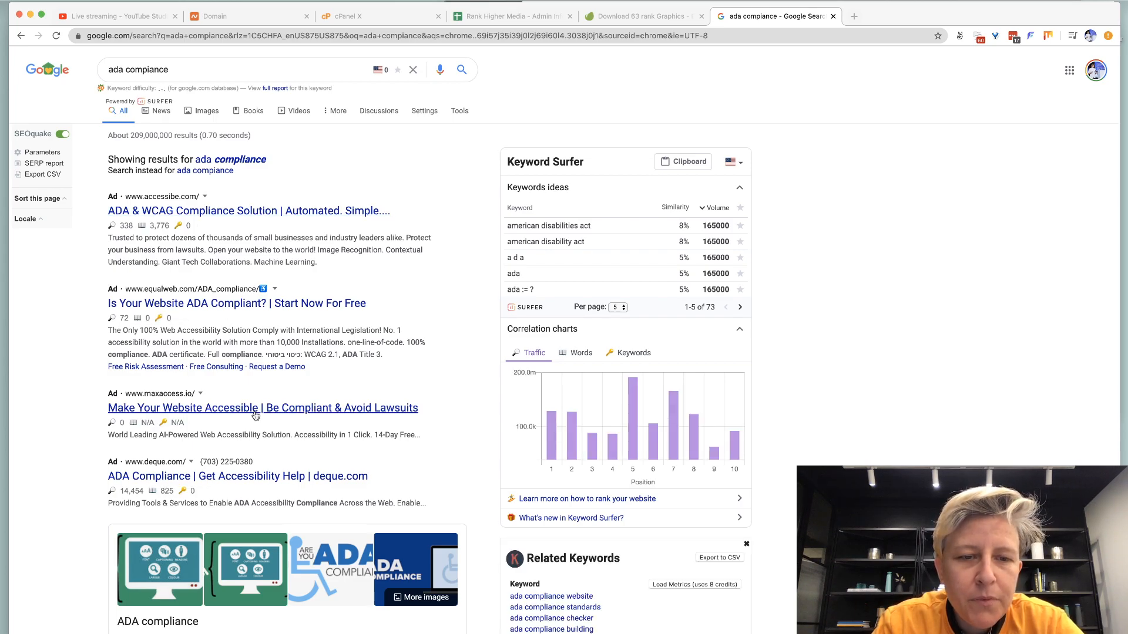
scroll(255, 413, down, 10)
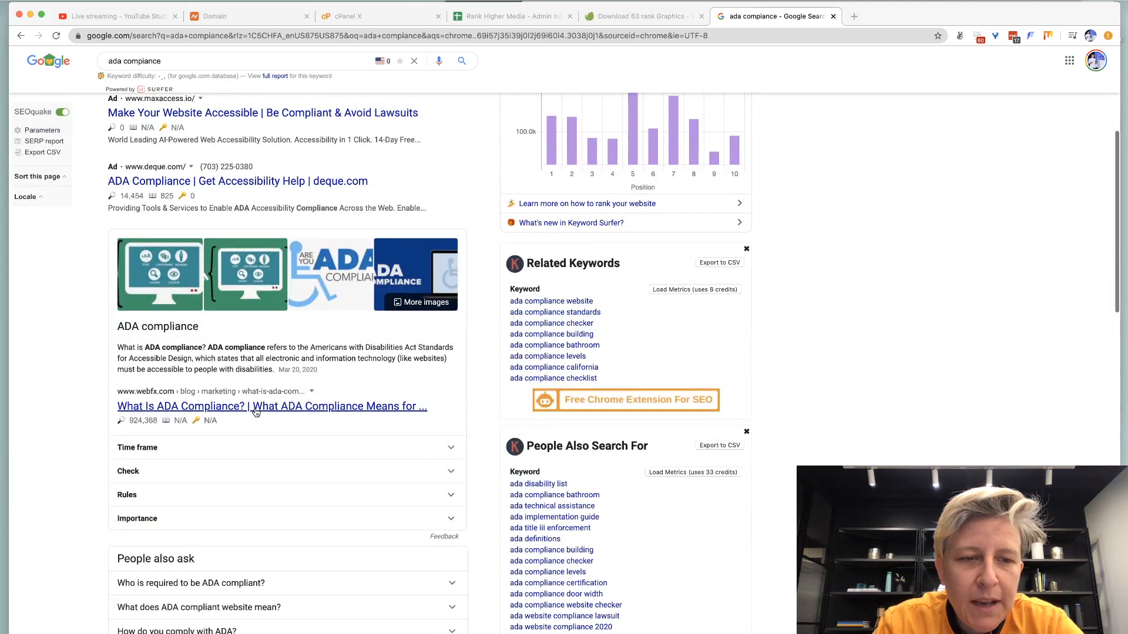
scroll(256, 413, down, 1)
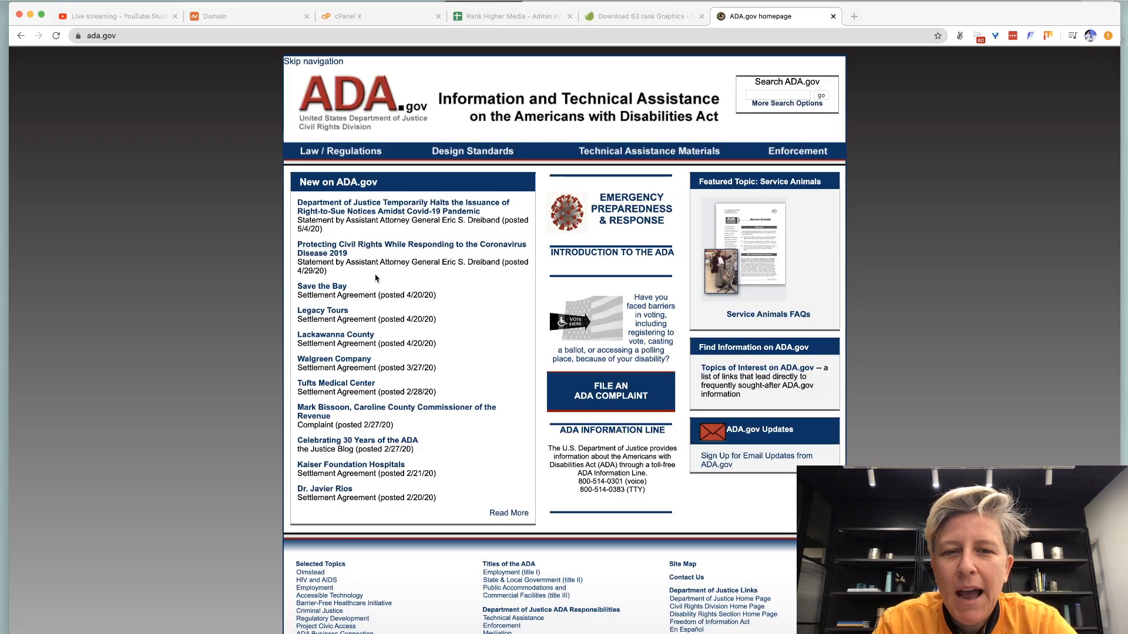
Close the ADA.gov tab and darken the square's fill to #2A0E6D in Sketch.
key(super+w)
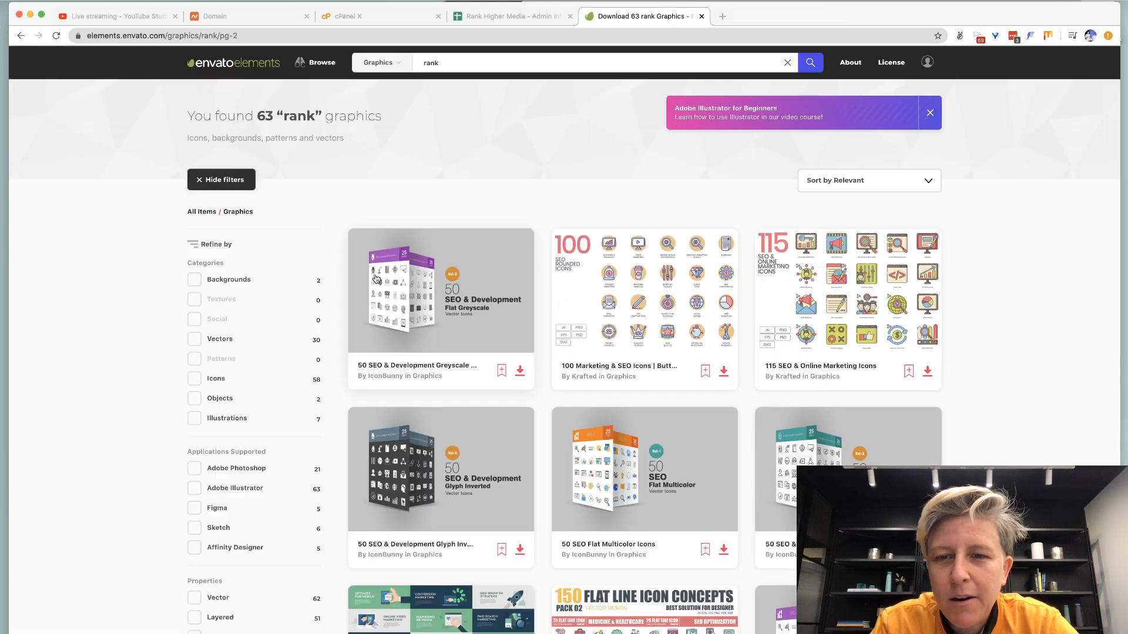
key(super+Tab)
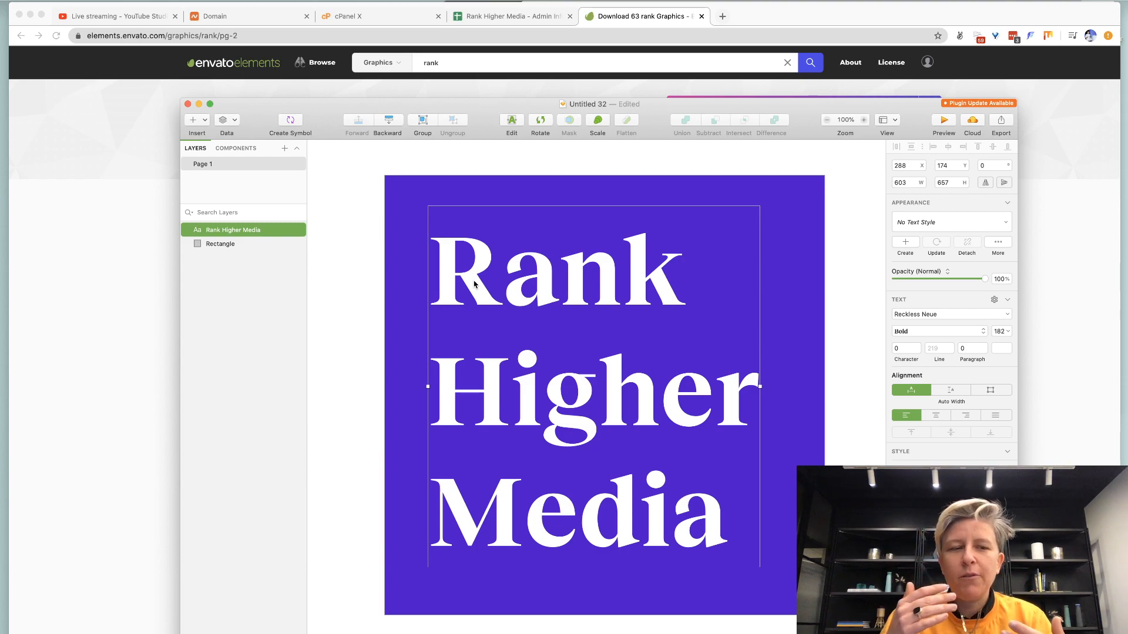
double_click(474, 285)
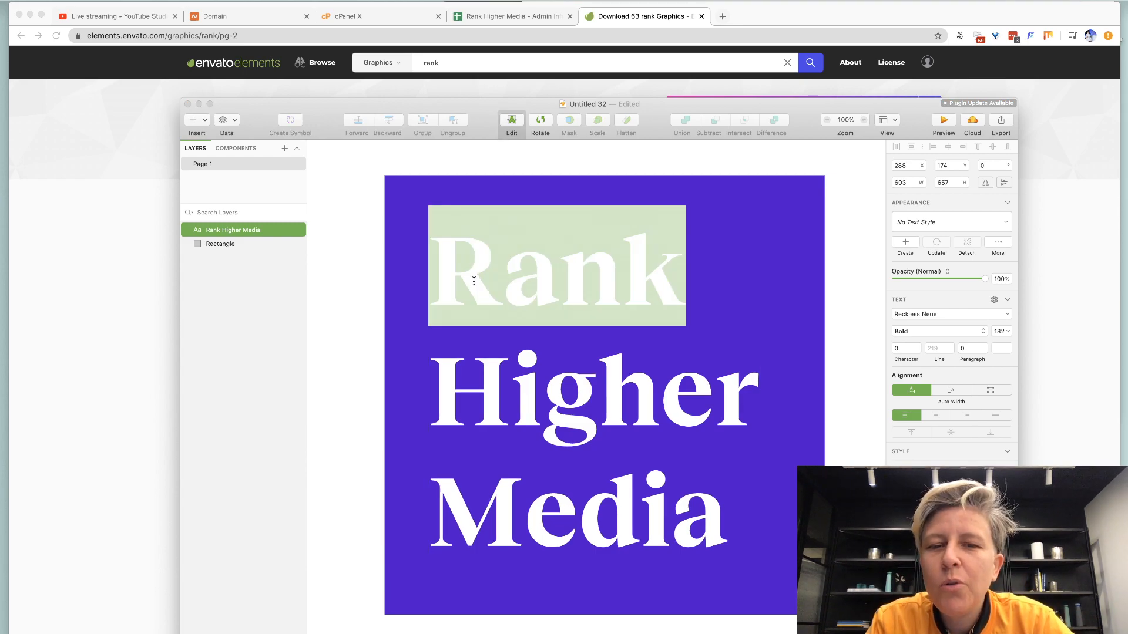
key(super+a)
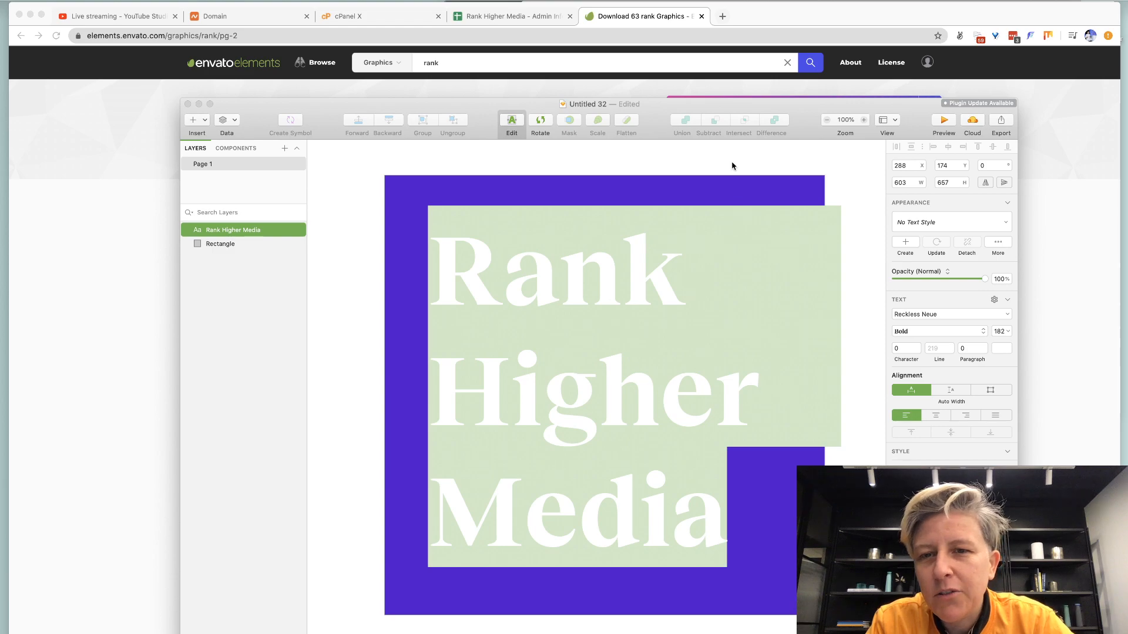
click(730, 185)
click(729, 185)
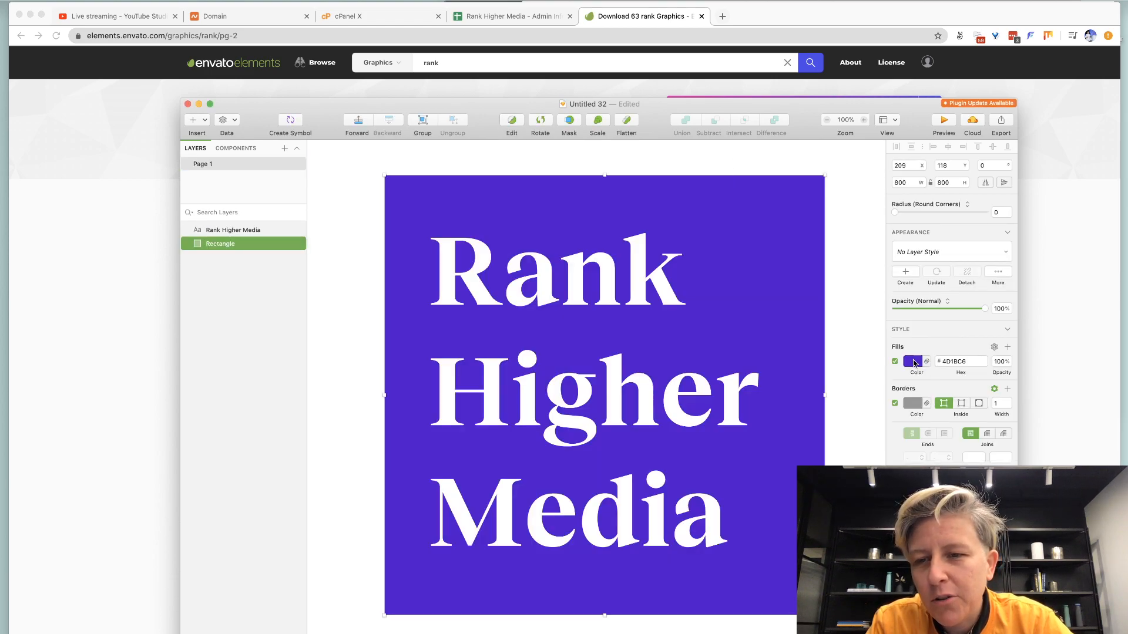
click(913, 362)
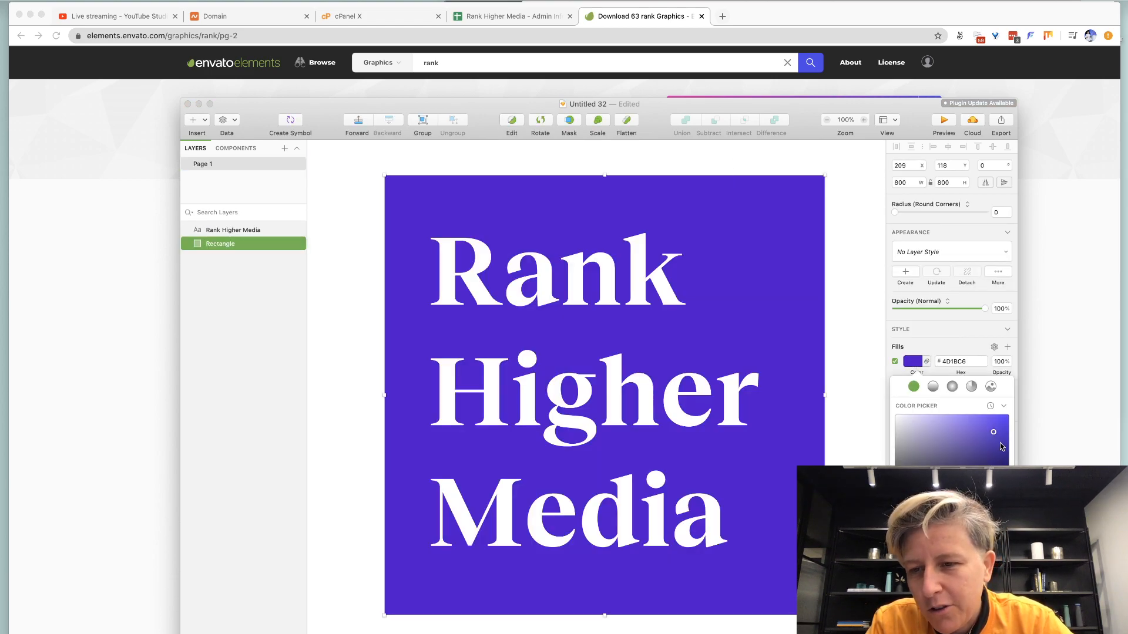
drag(994, 432, 994, 460)
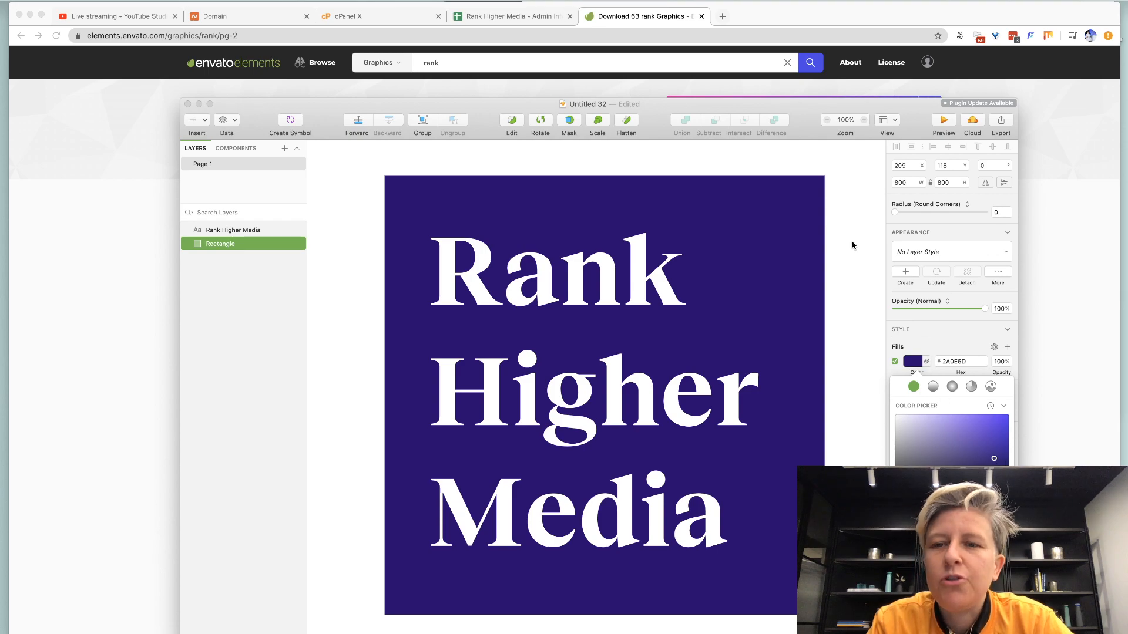
click(851, 244)
click(851, 244)
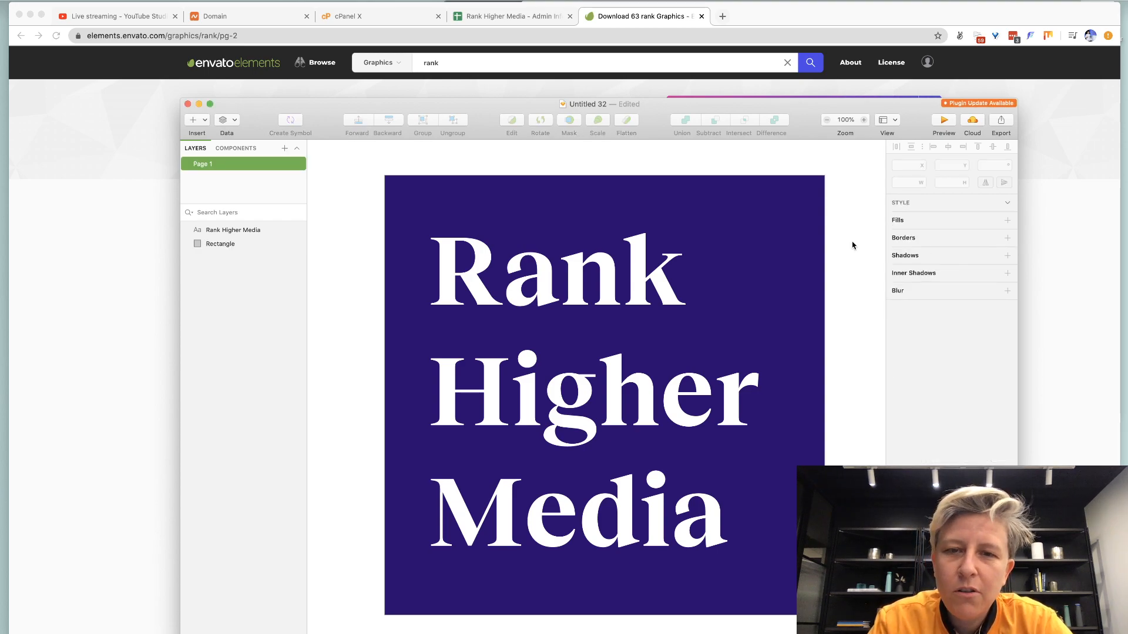
Add an 'Untitled 32' export slice with a 1x PNG preset.
click(415, 178)
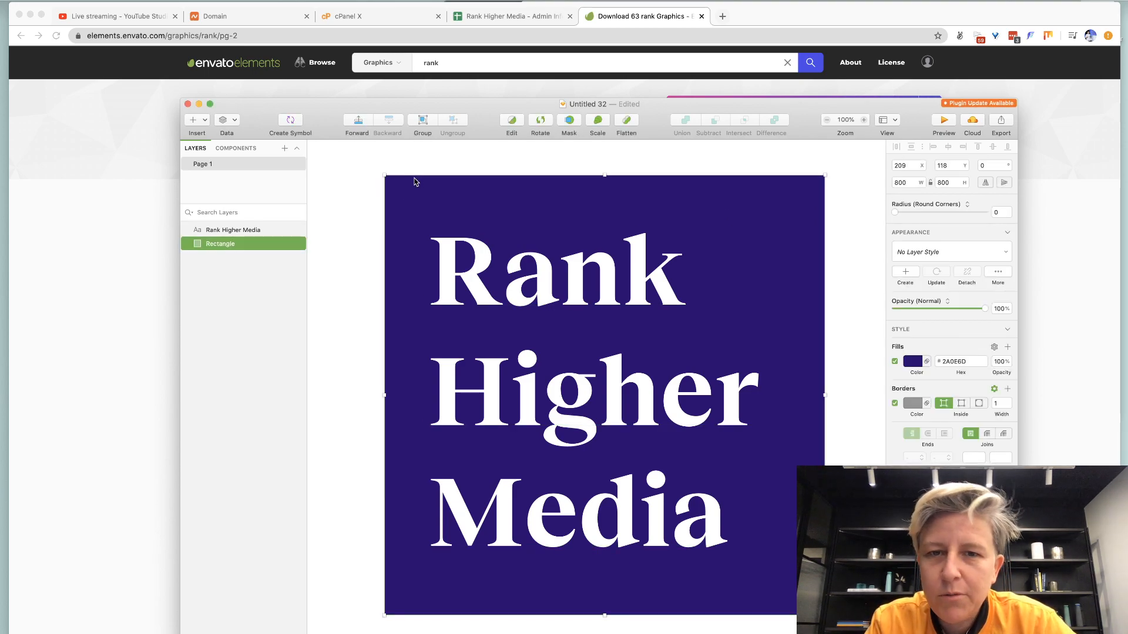
click(1001, 121)
click(618, 195)
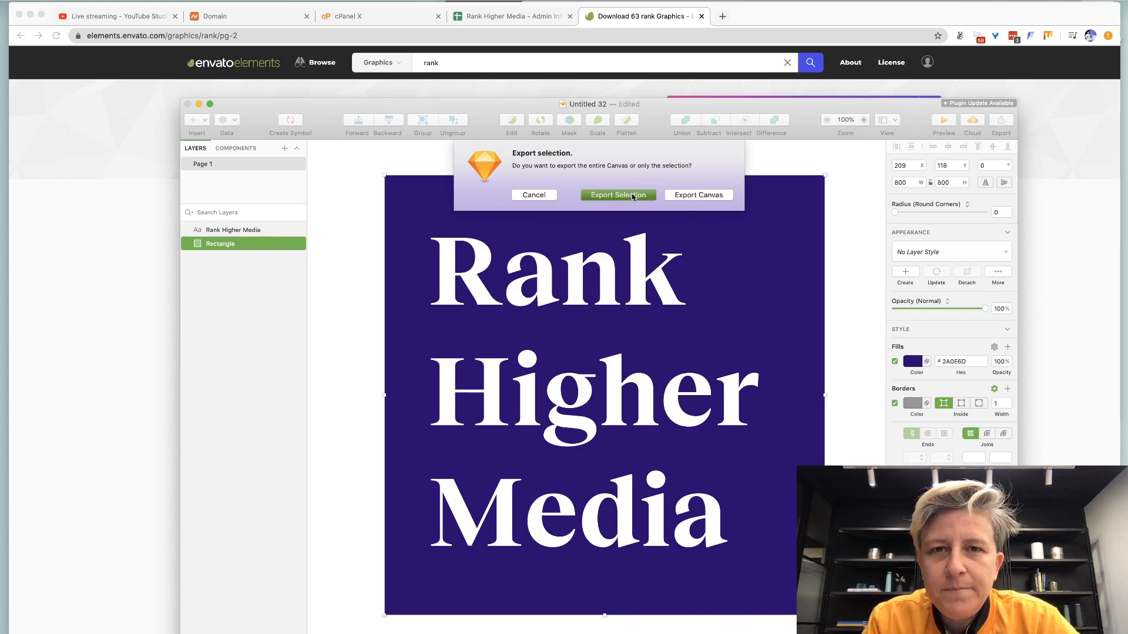
click(373, 16)
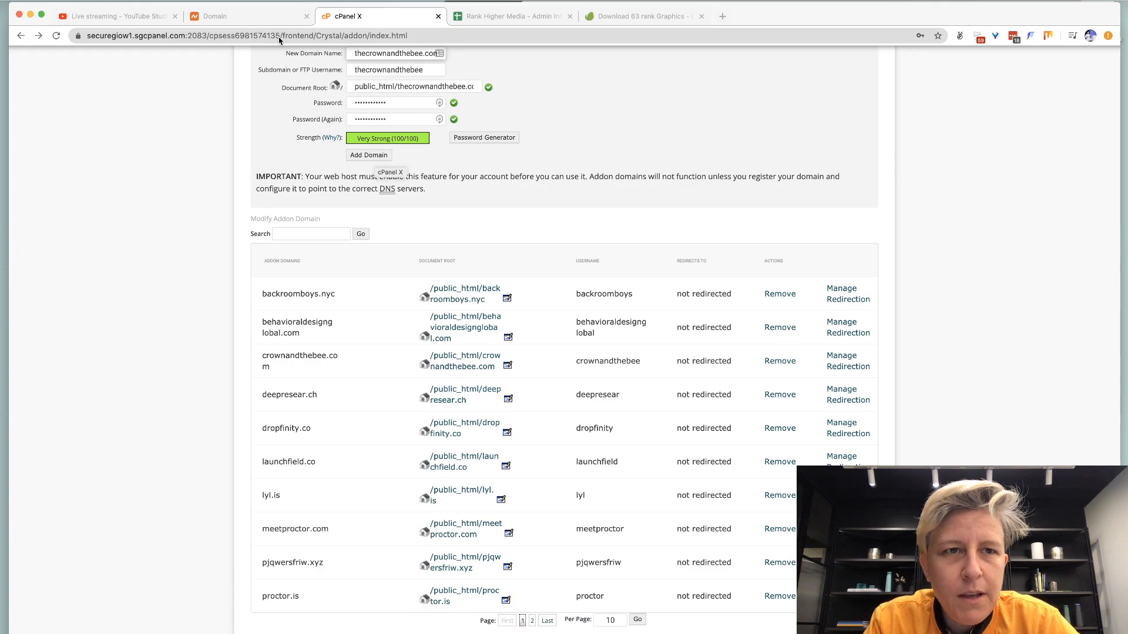
Install a Let's Encrypt SSL certificate for rankhigher.media through cPanel's Let's Encrypt manager.
scroll(379, 164, up, 5)
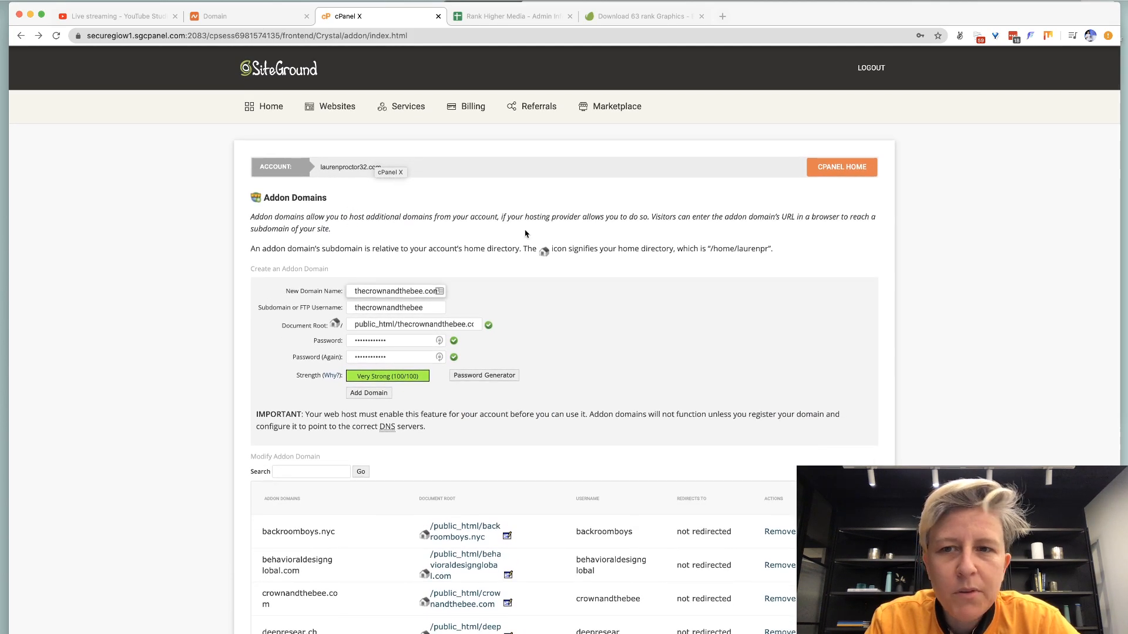
click(841, 167)
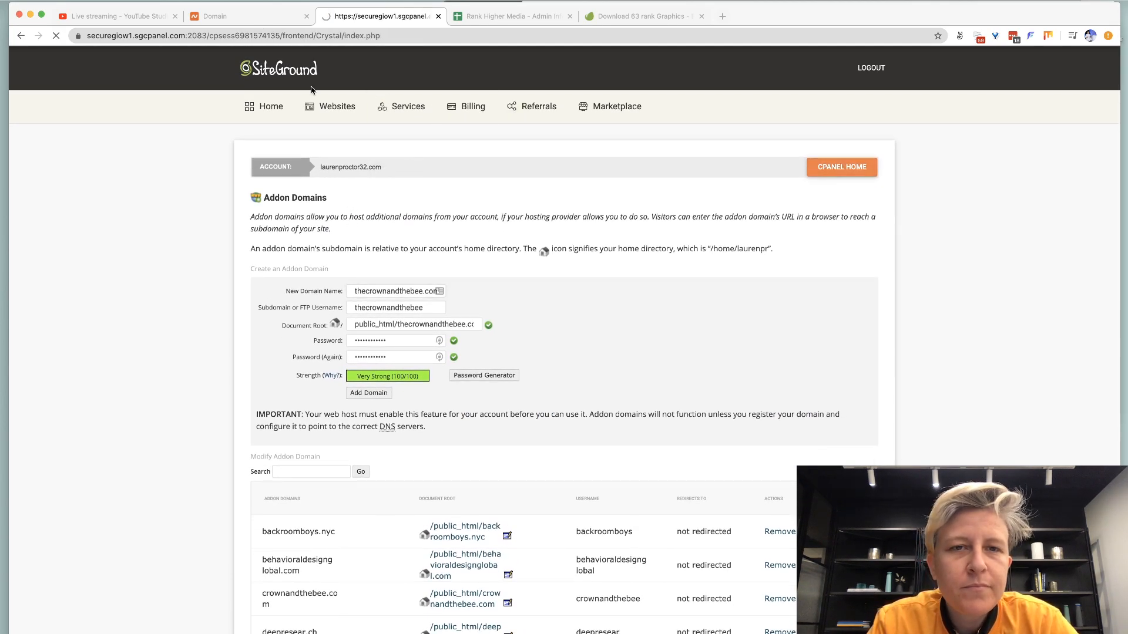
key(super+f)
text(let)
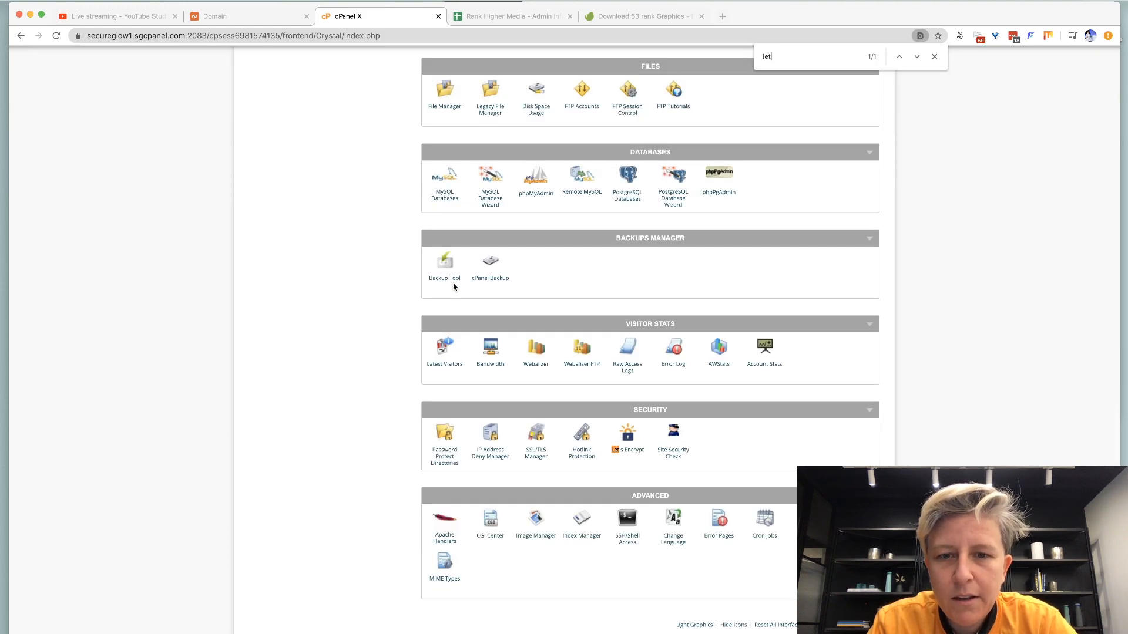
click(630, 456)
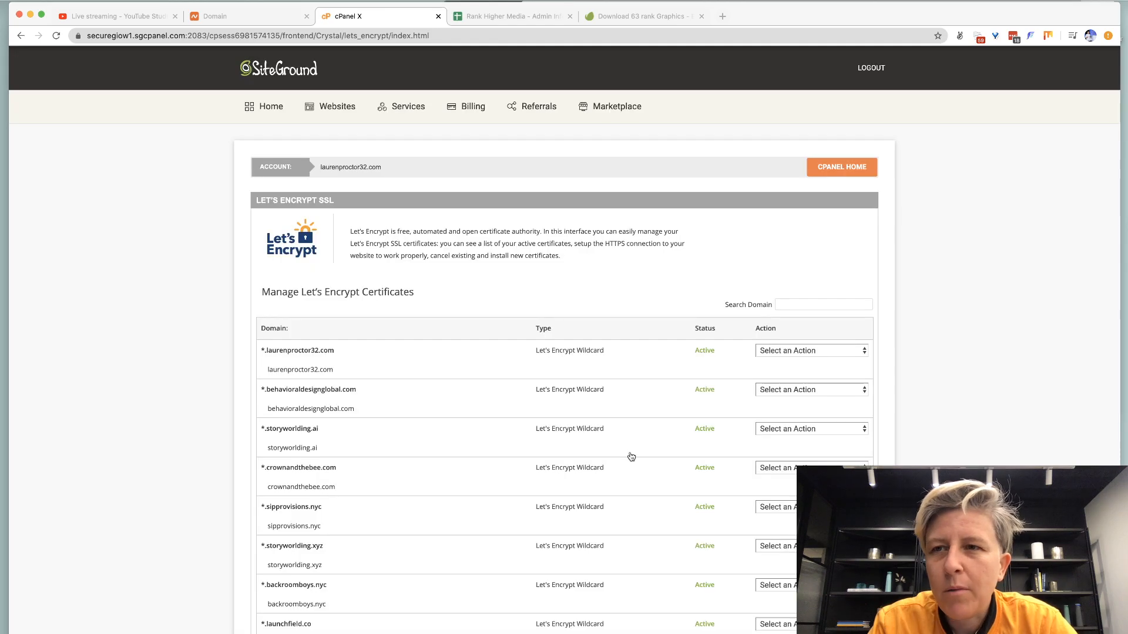
scroll(631, 456, down, 5)
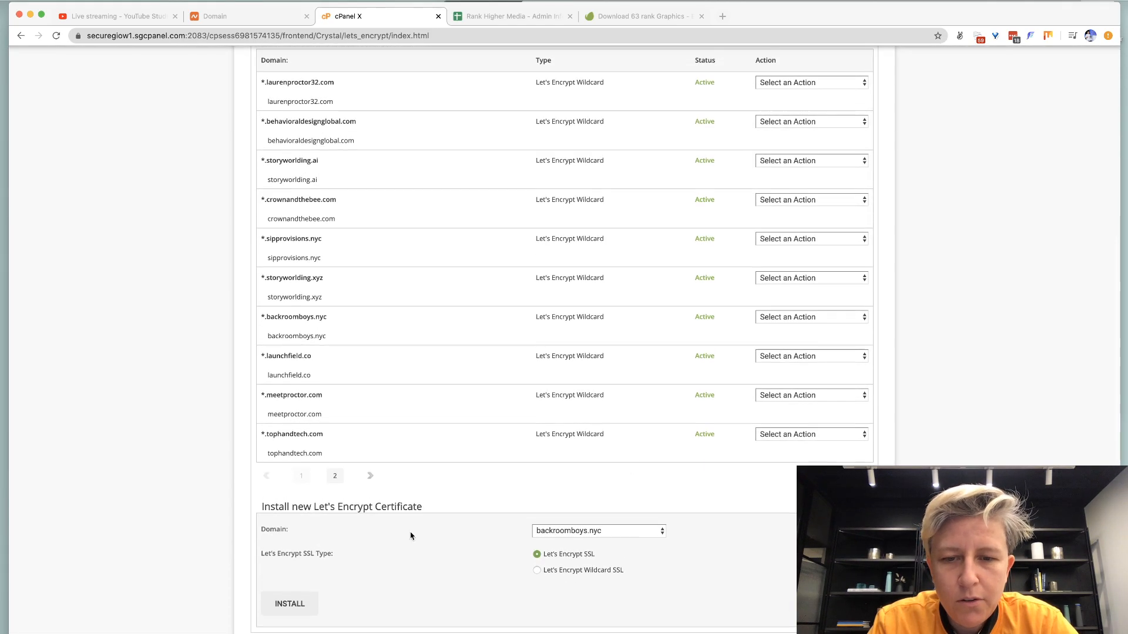
click(548, 532)
key(y)
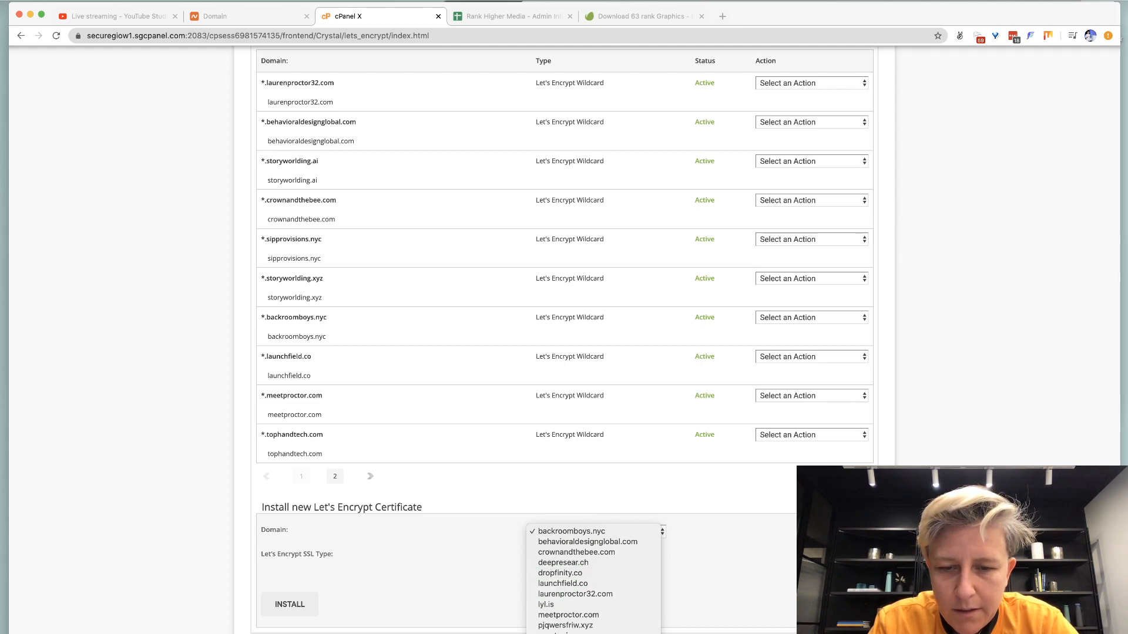
click(567, 633)
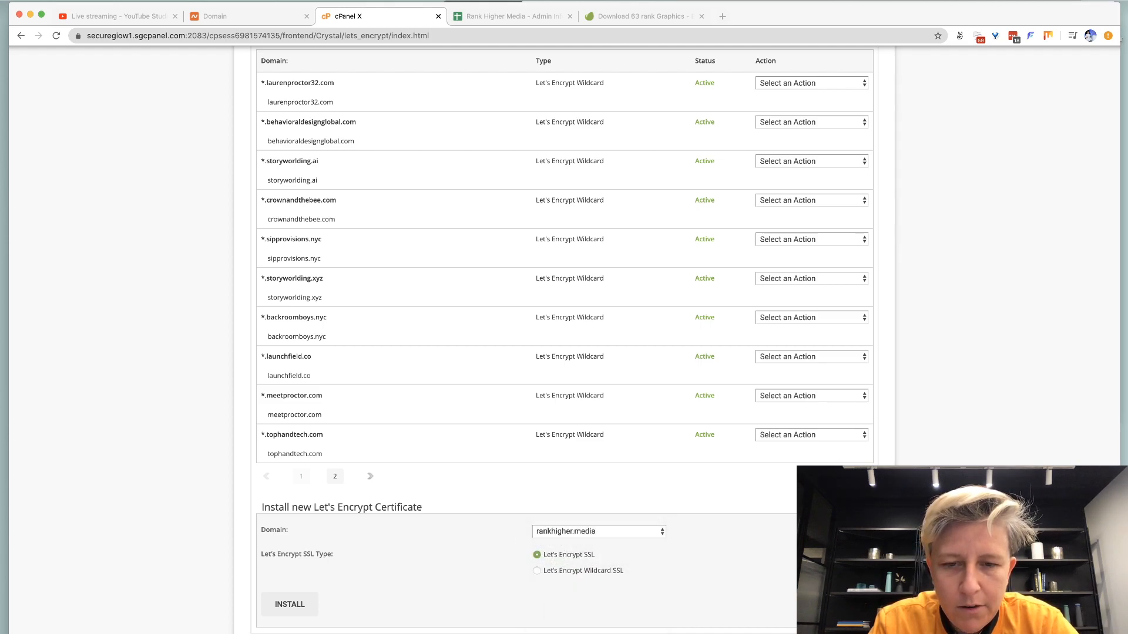
click(288, 612)
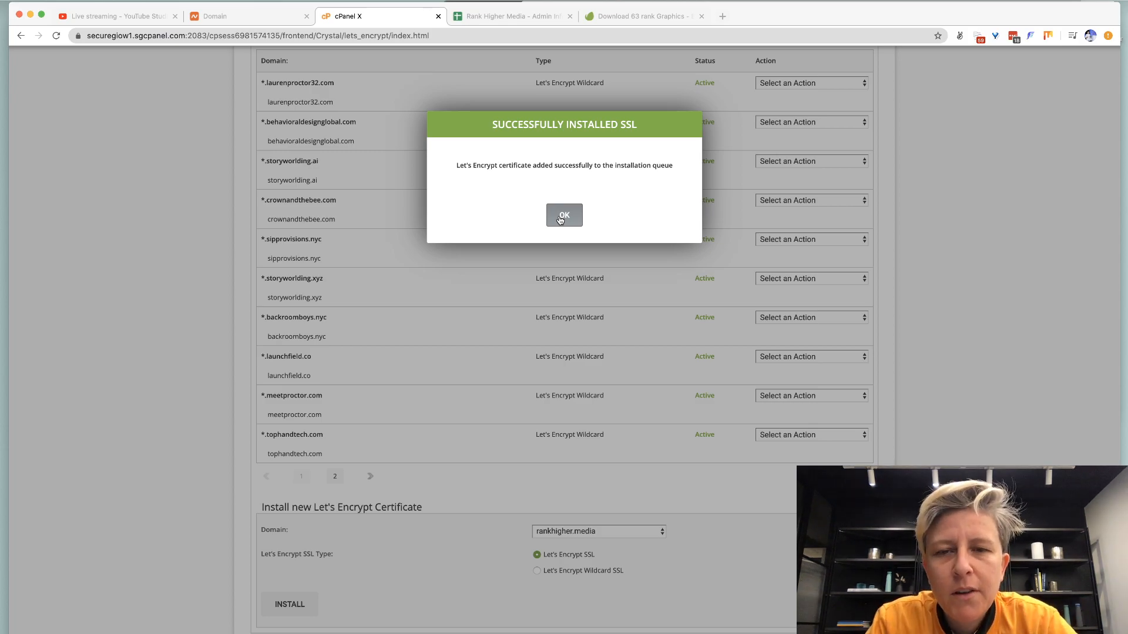
key(super+Tab)
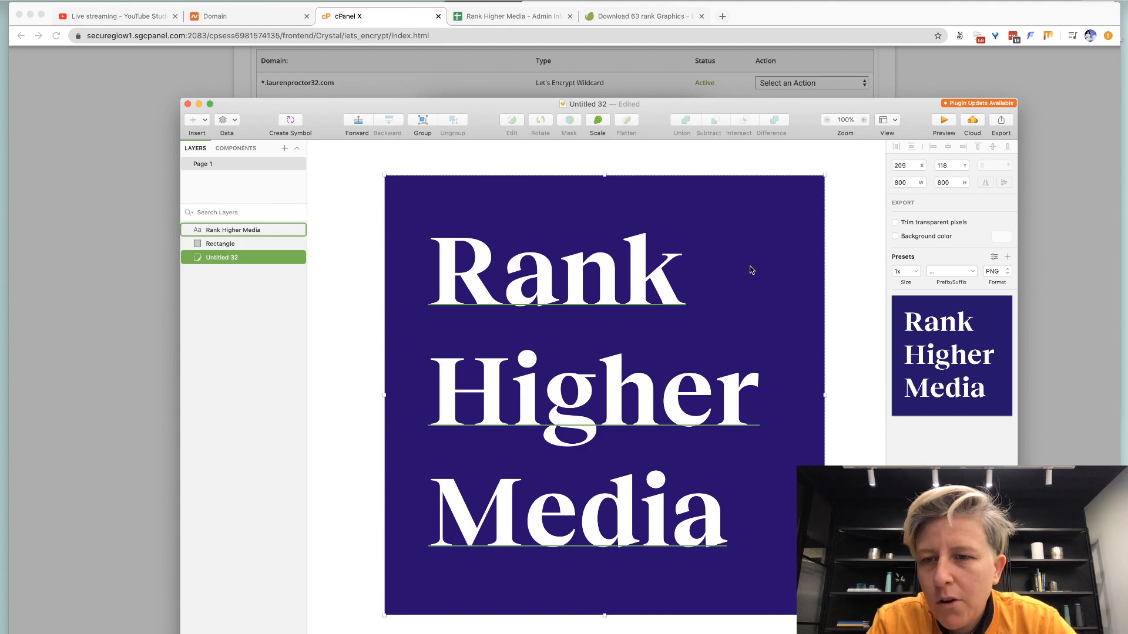
Export the logo slice as the PNG 'Rank Higher Media Logo Square' to Screenshots.
click(792, 193)
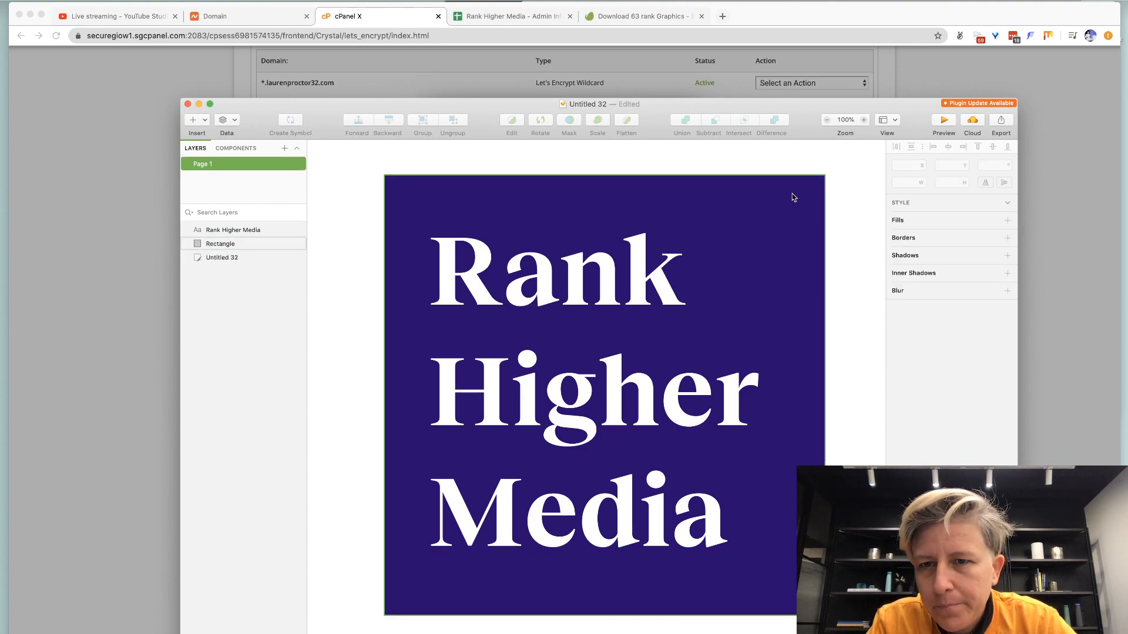
click(1000, 128)
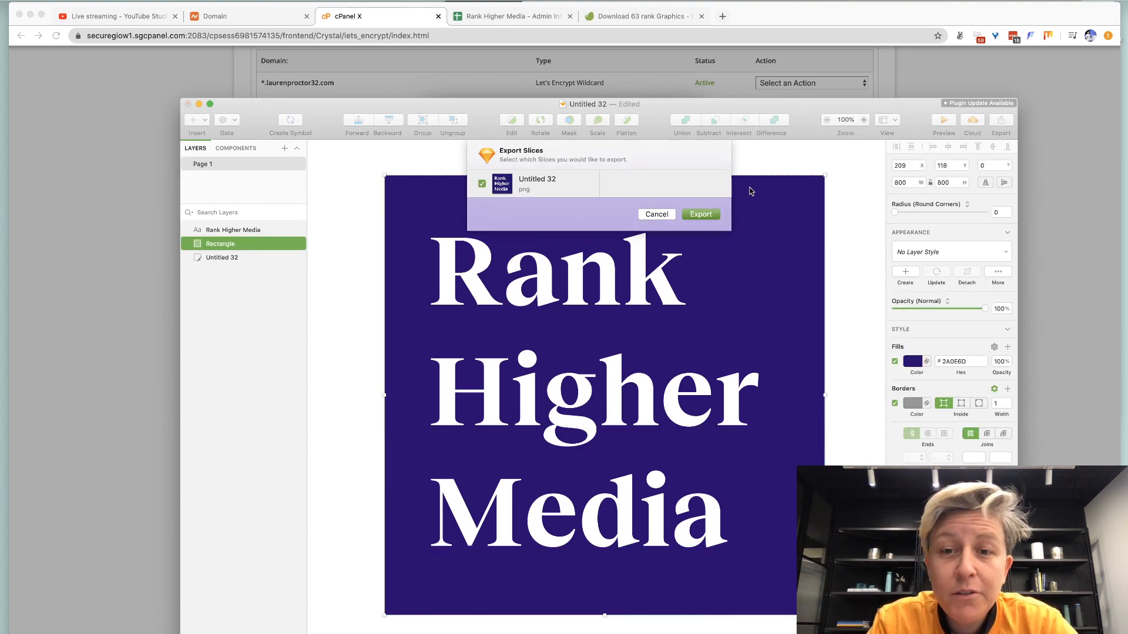
click(701, 215)
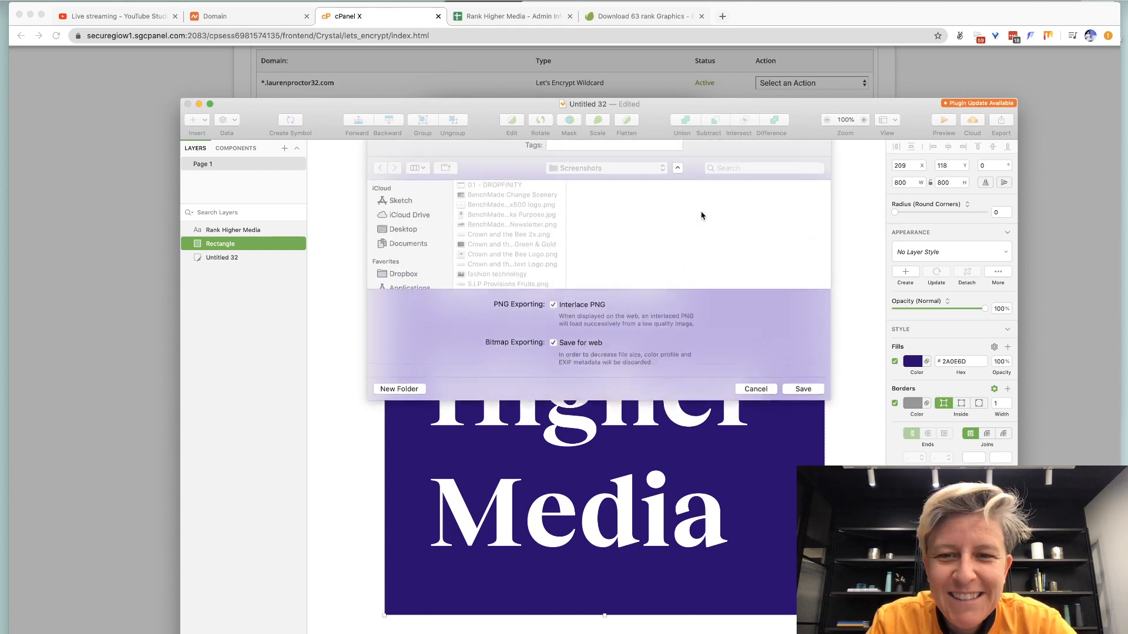
text(Rank Hig)
text(her Media Lo)
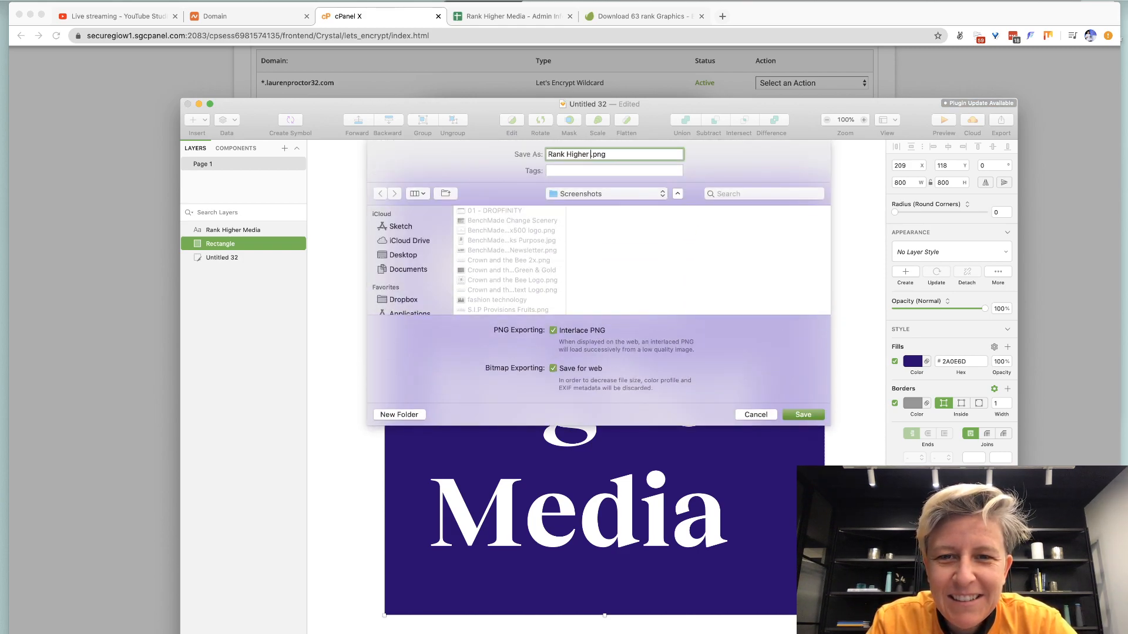
text(go Square)
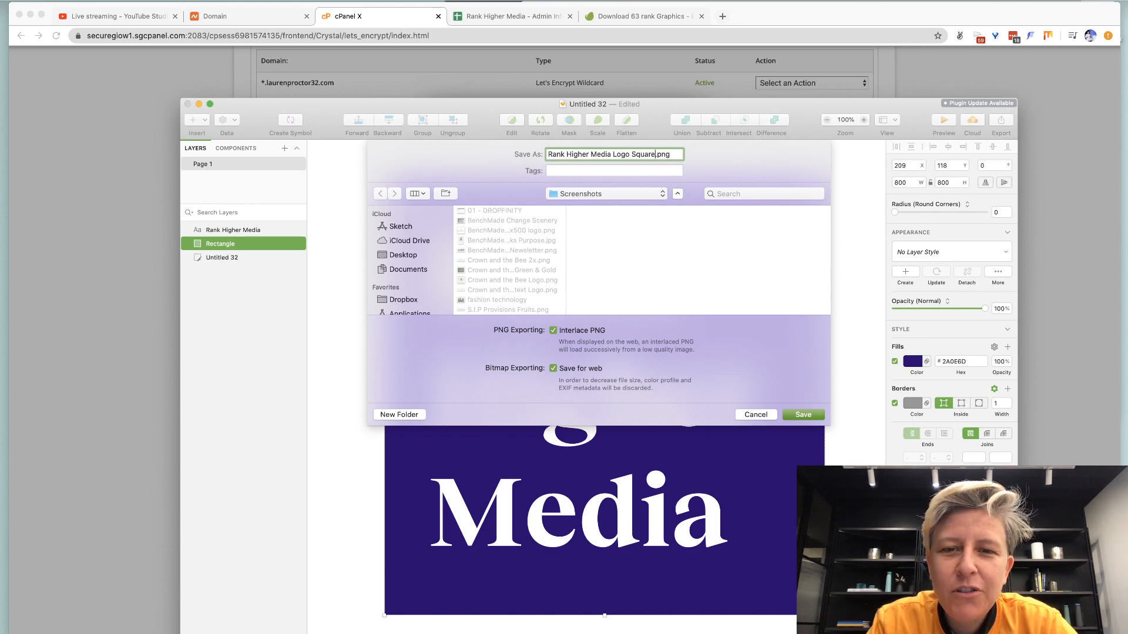
key(Return)
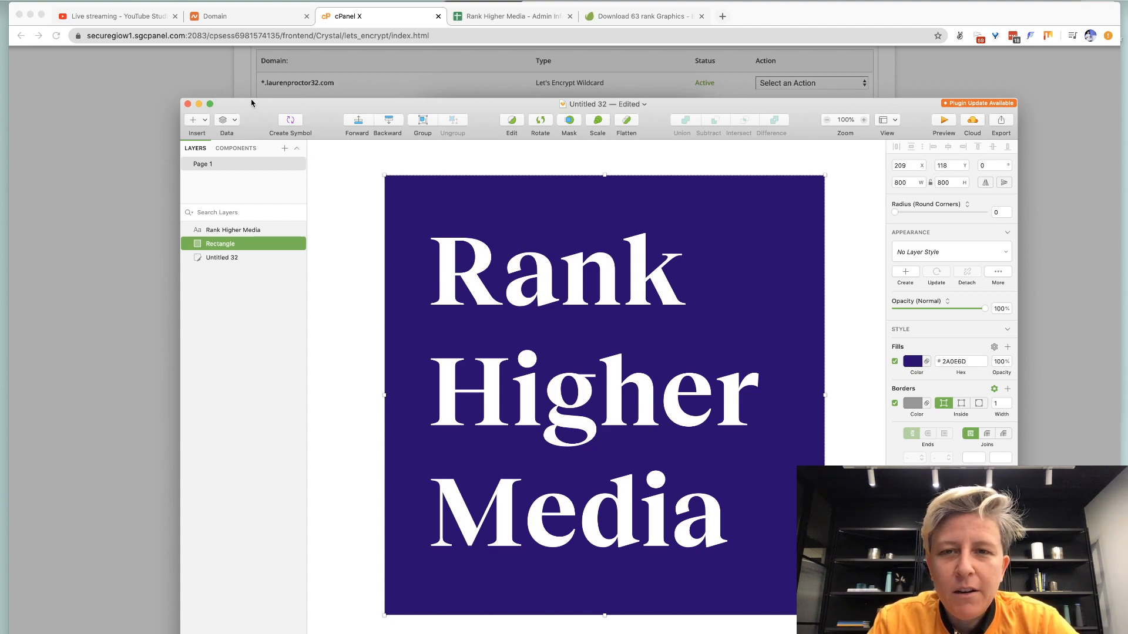
key(super+Tab)
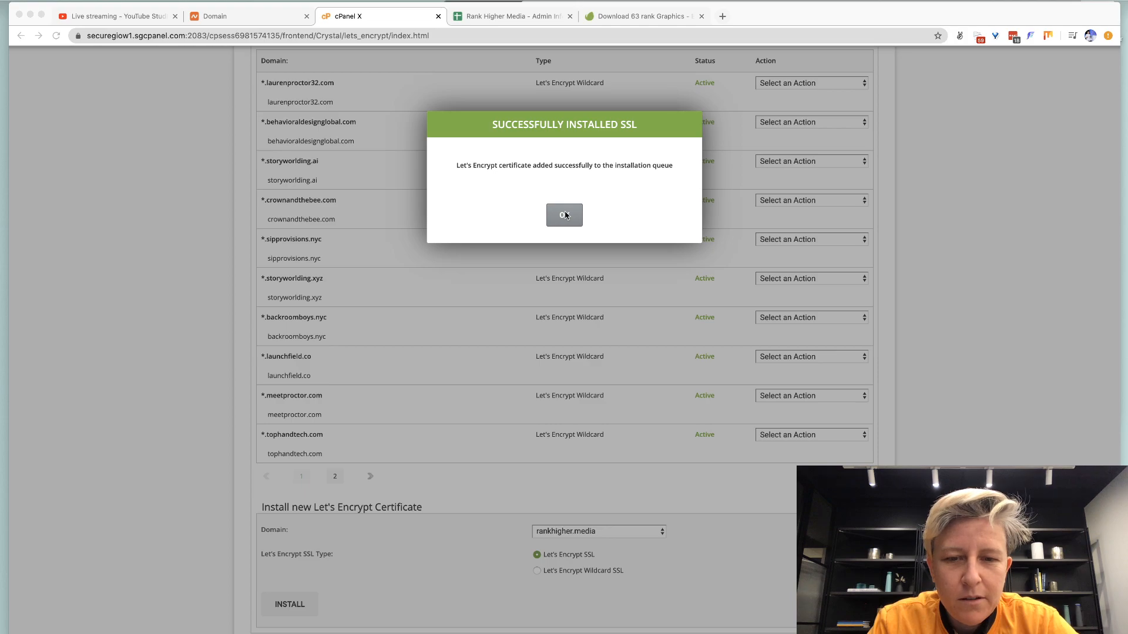
Dismiss the SSL message and open Softaculous's WordPress installer from the cPanel home.
click(564, 216)
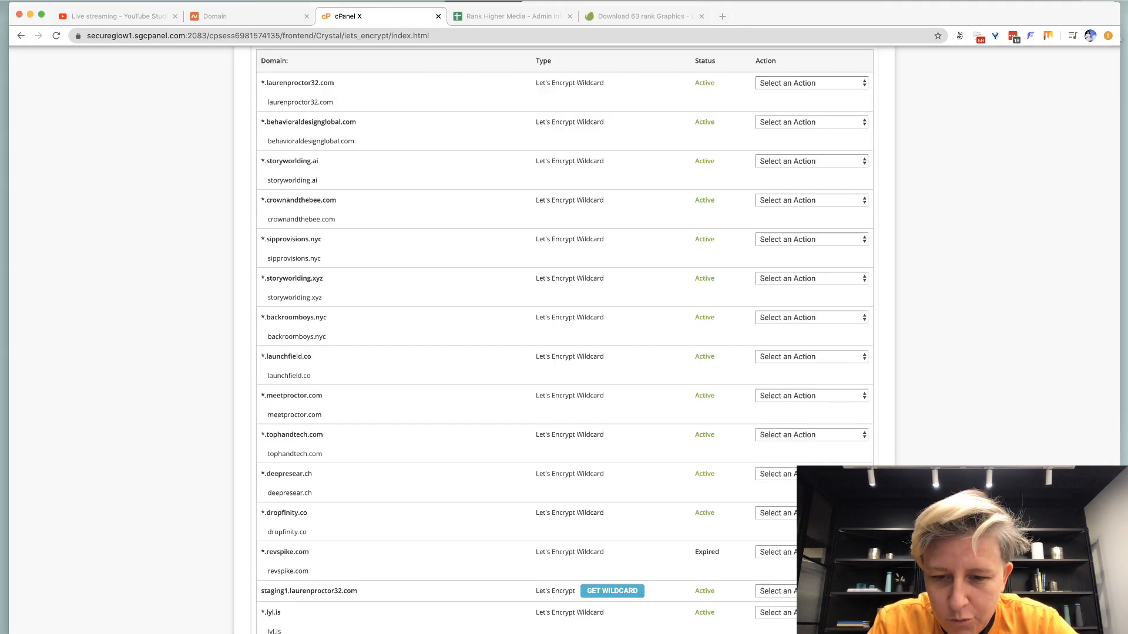
key(super+Tab)
key(super+Tab)
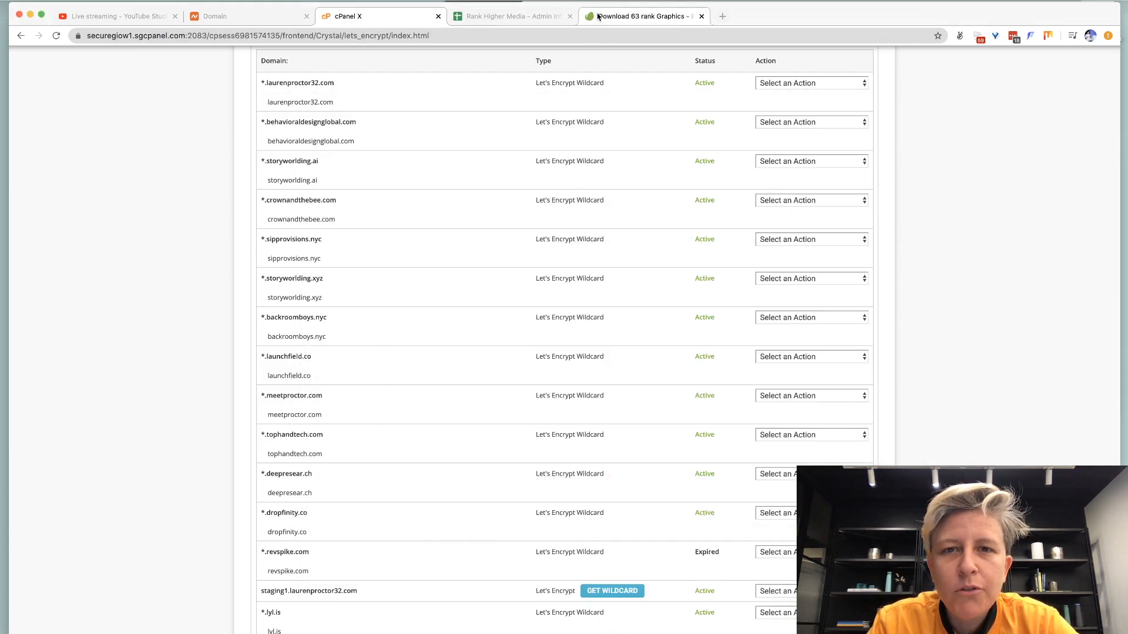
scroll(791, 203, up, 5)
click(837, 168)
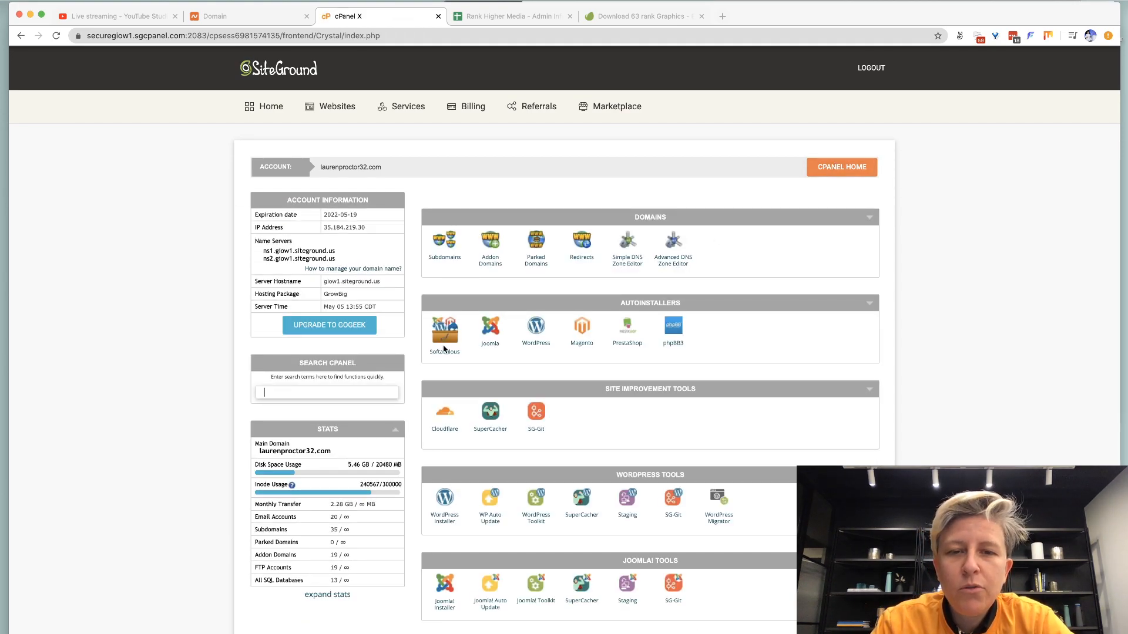
click(536, 344)
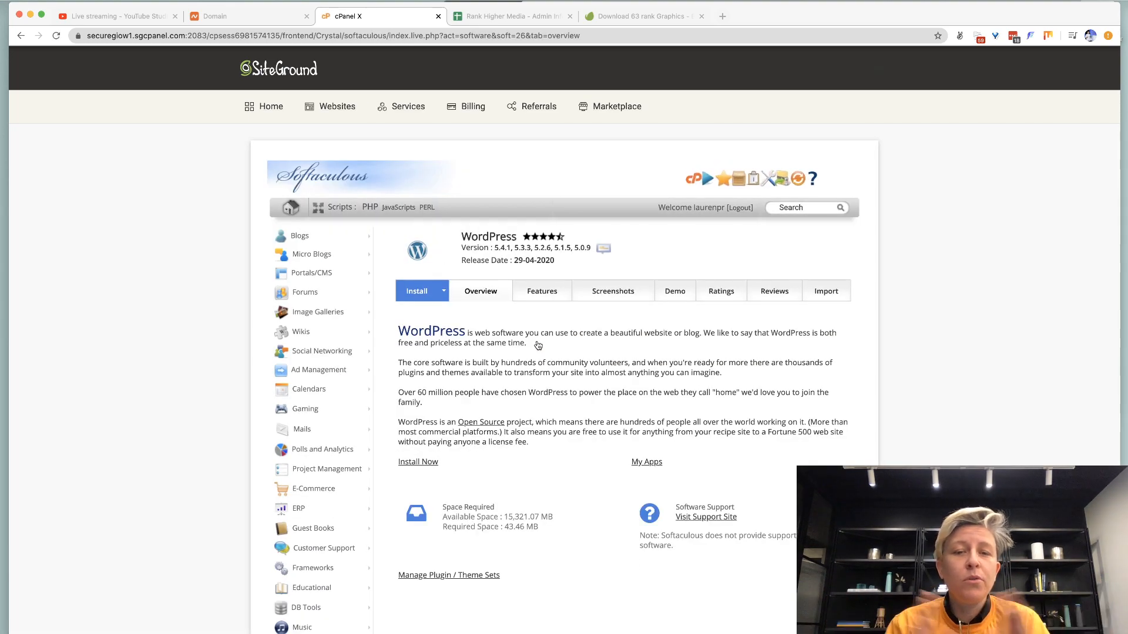
click(443, 295)
click(420, 318)
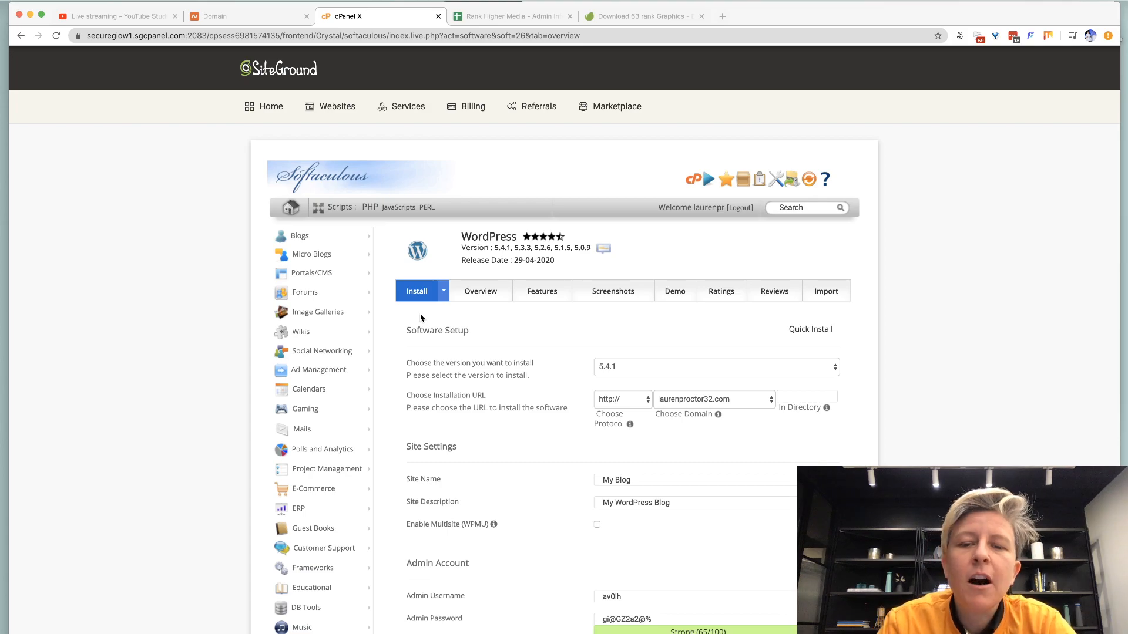
click(621, 399)
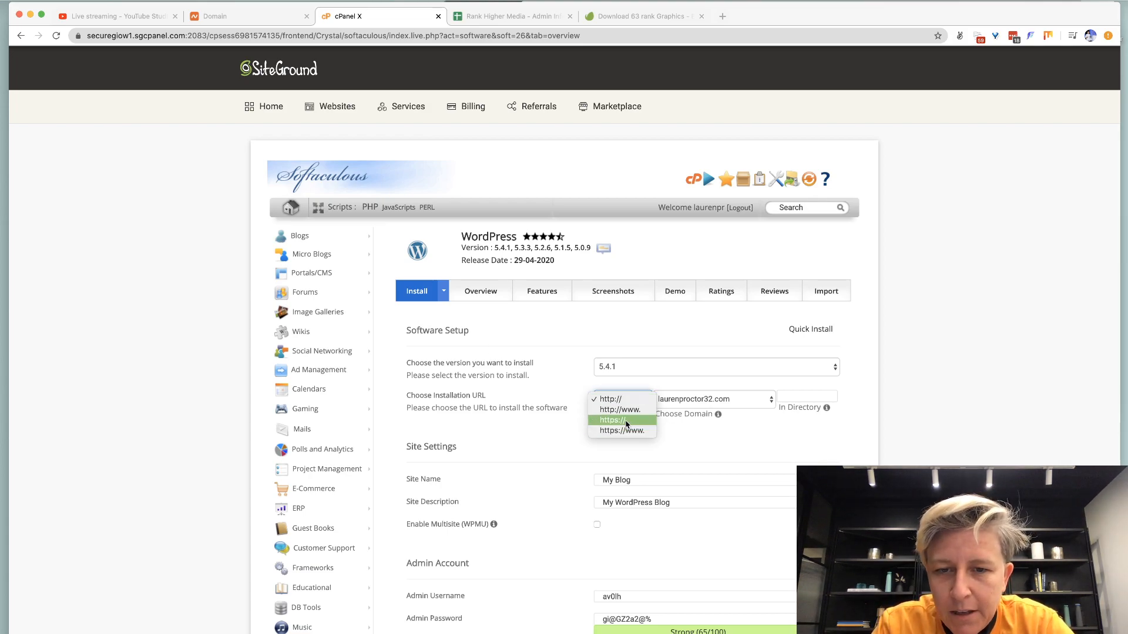
click(626, 421)
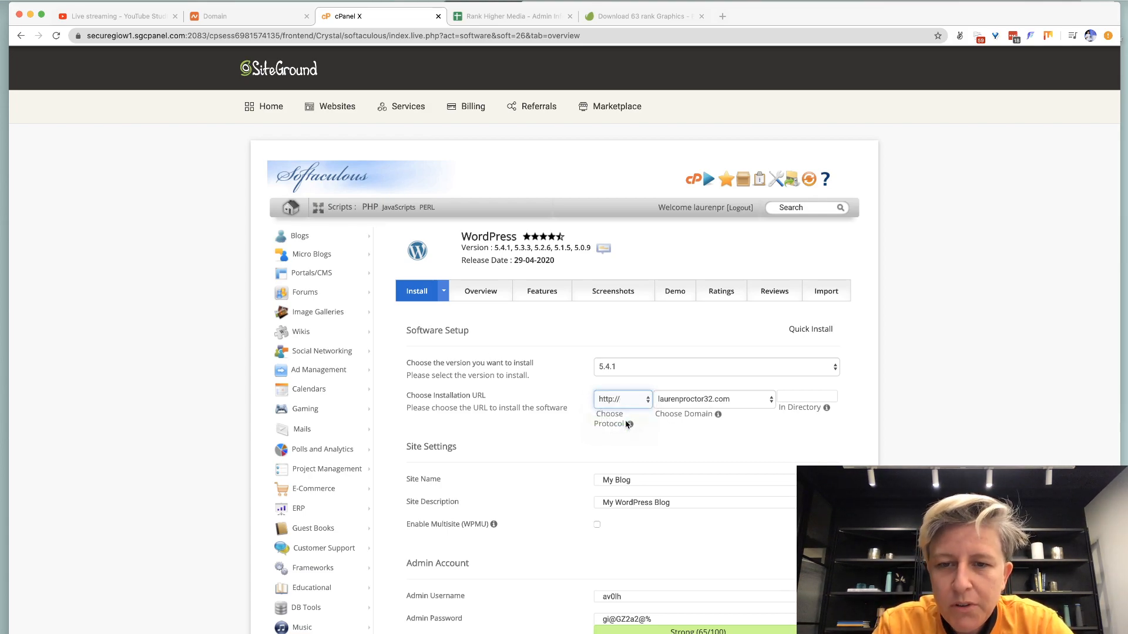
click(677, 404)
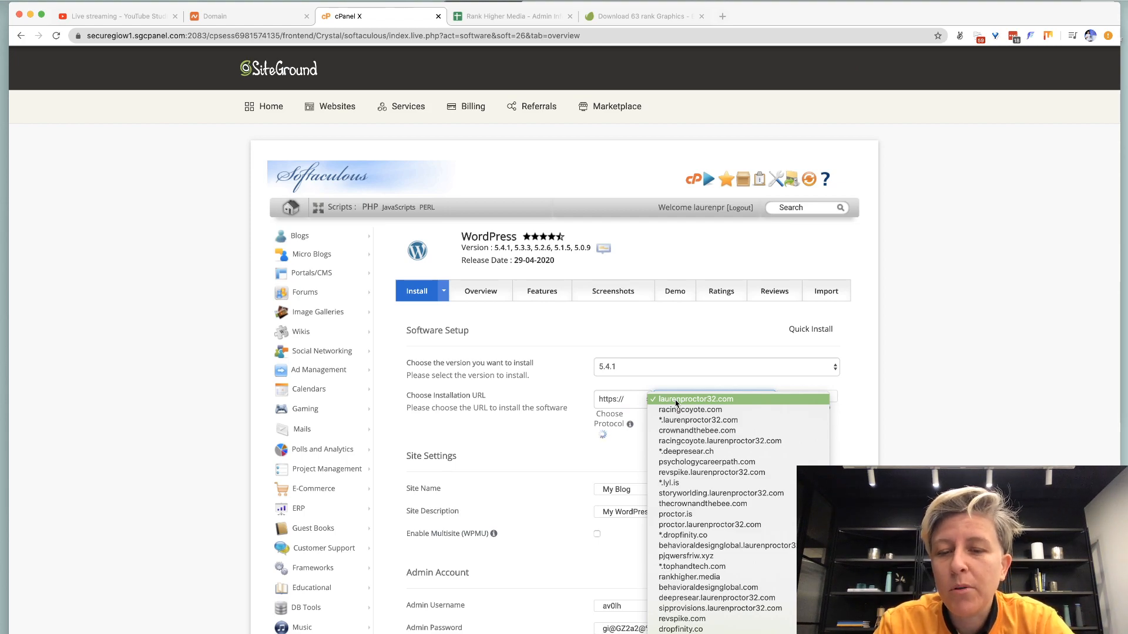
text(rank)
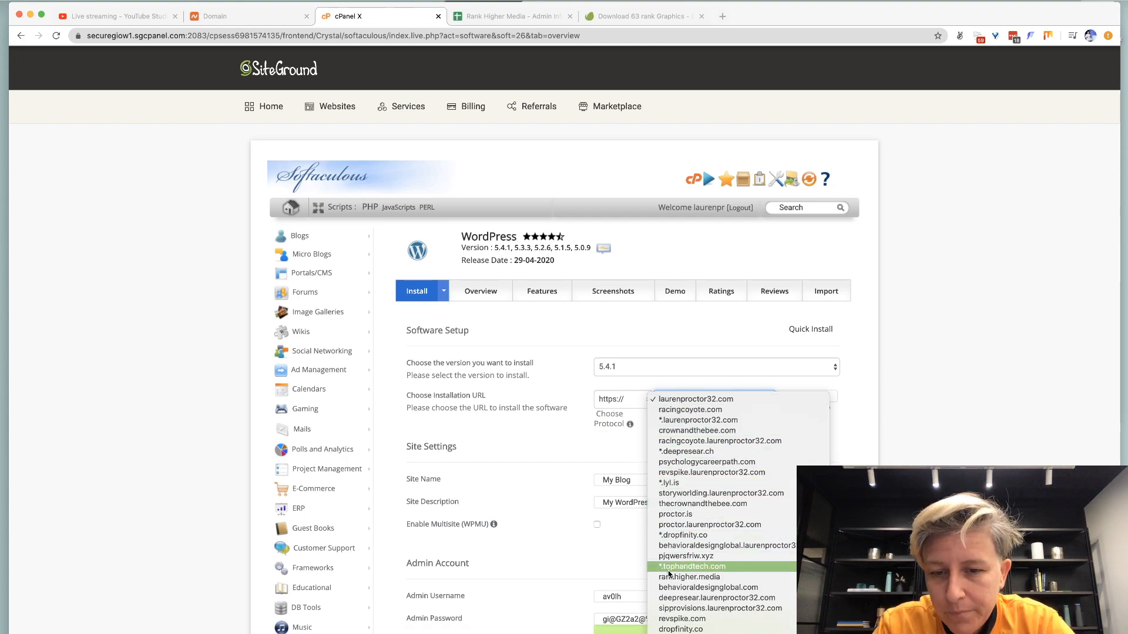
click(671, 578)
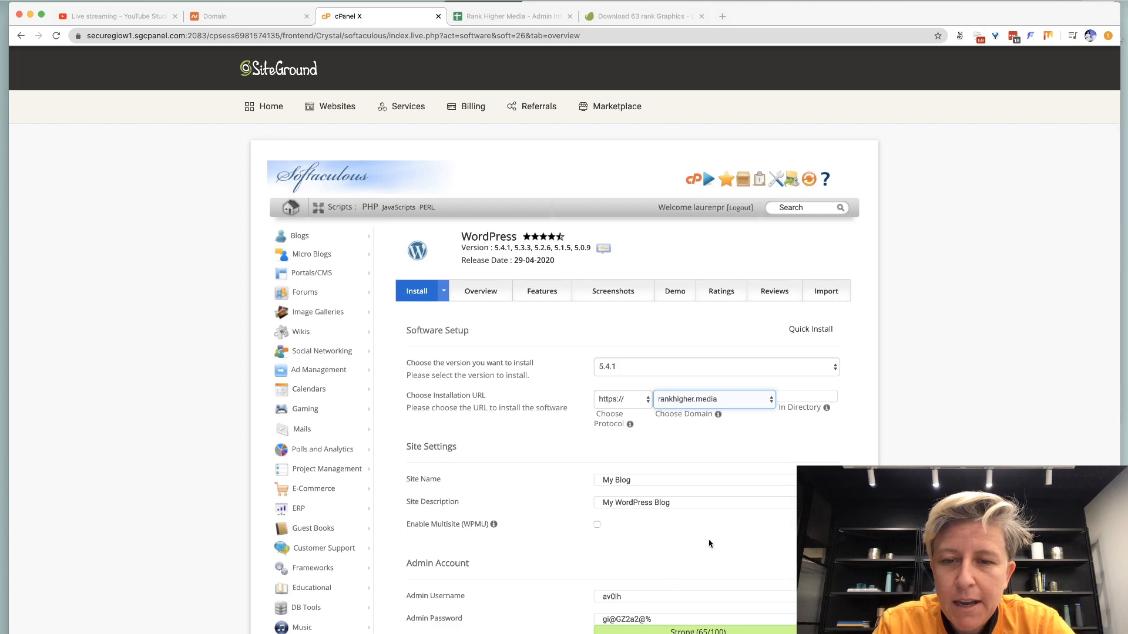
Name the site 'Rank Higher Media' and write its site description.
scroll(717, 527, down, 5)
triple_click(610, 317)
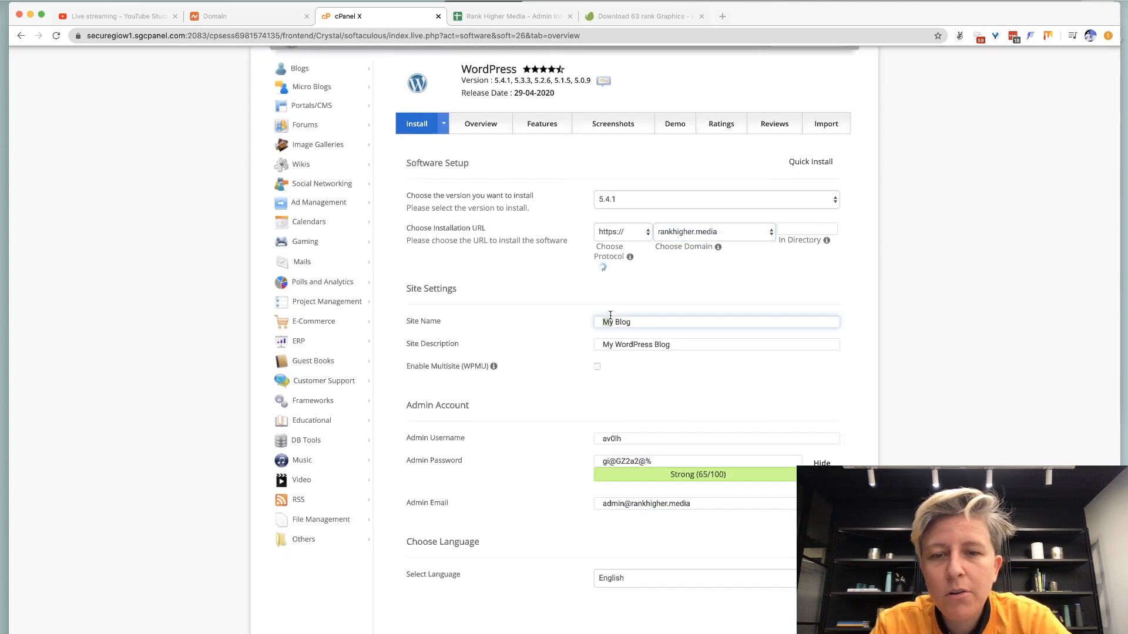
text(Rank Higher Media)
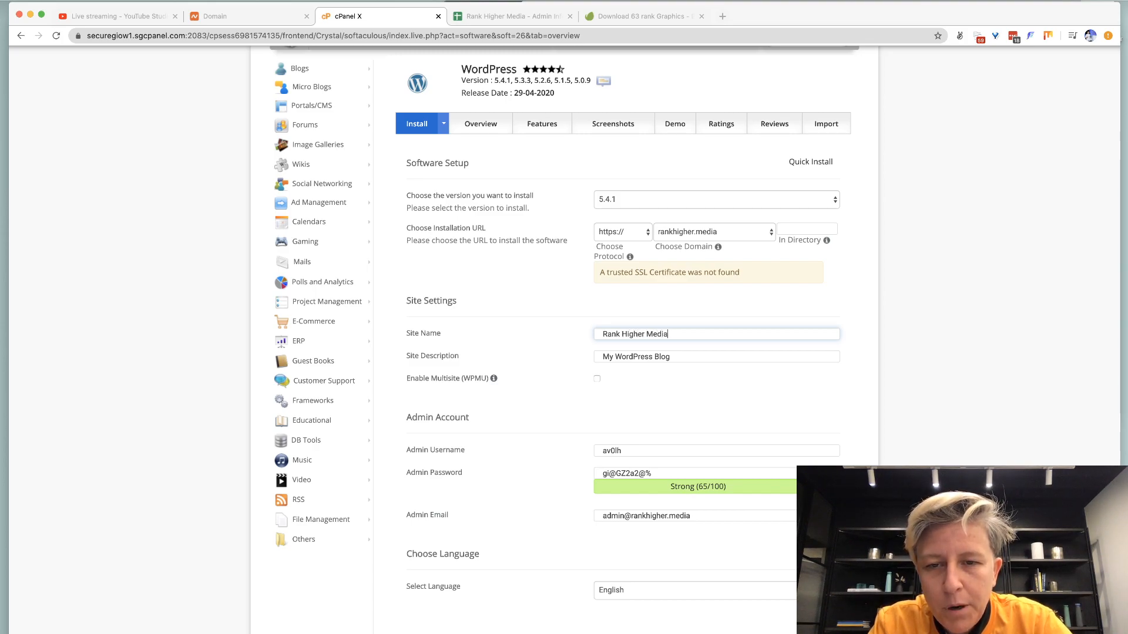
key(Tab)
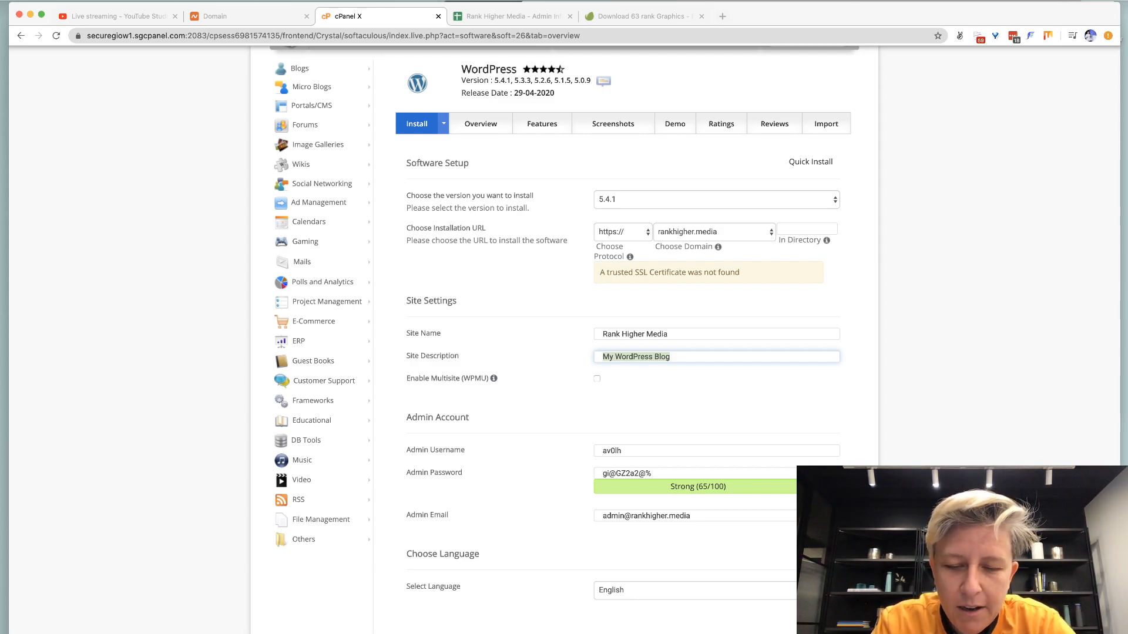
text(Get your podcasts and YouTube videos create)
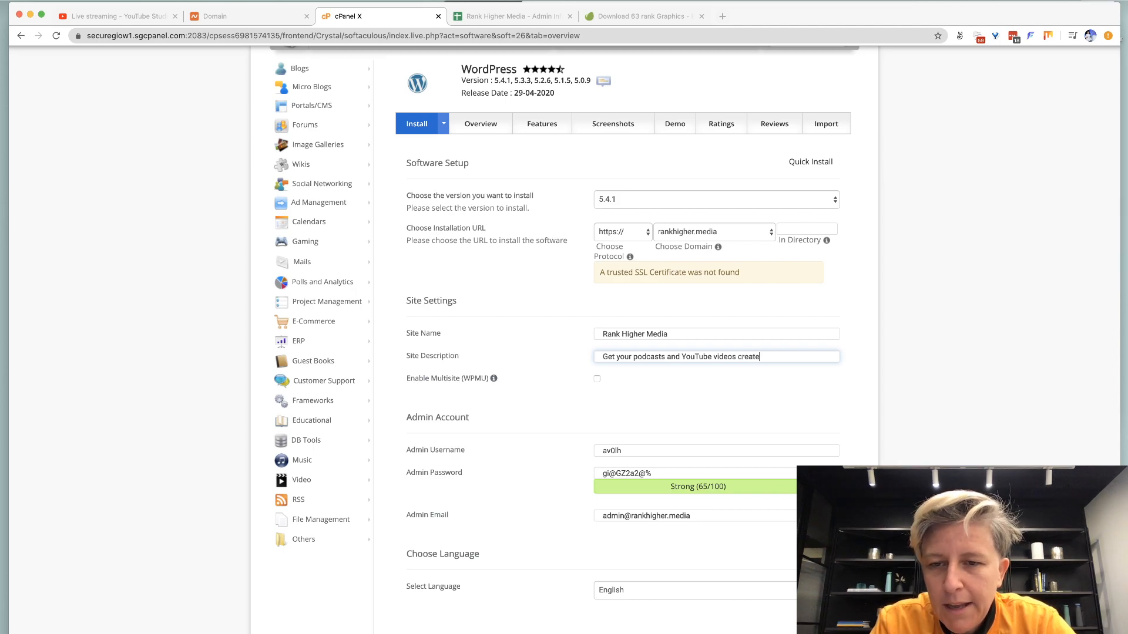
key(BackSpace)
key(BackSpace)
key(BackSpace)
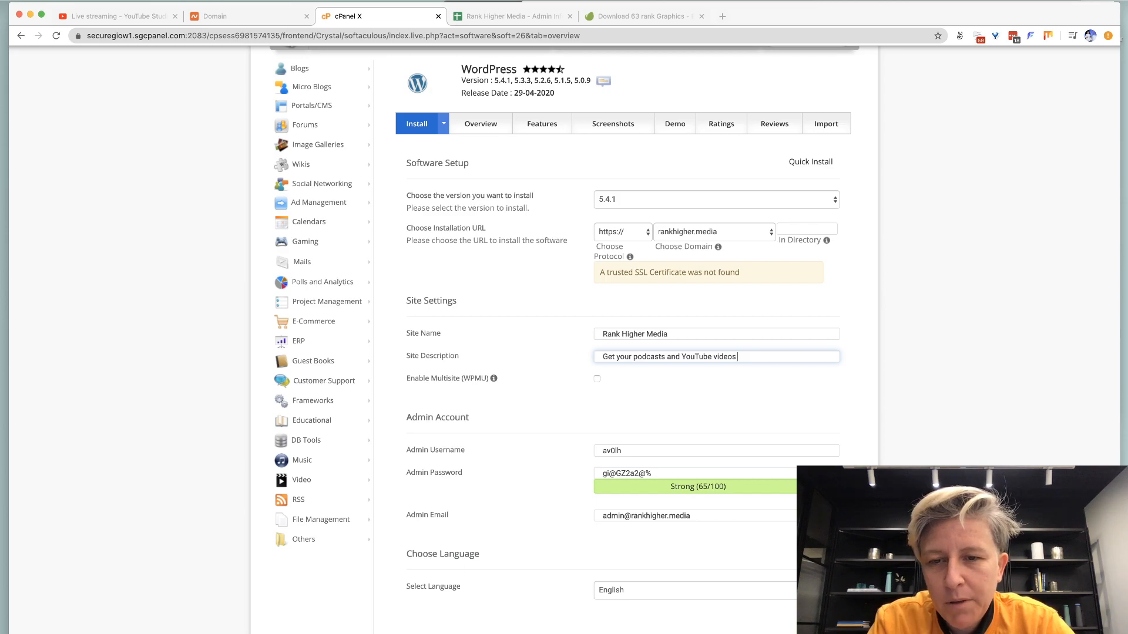
text(ranked.)
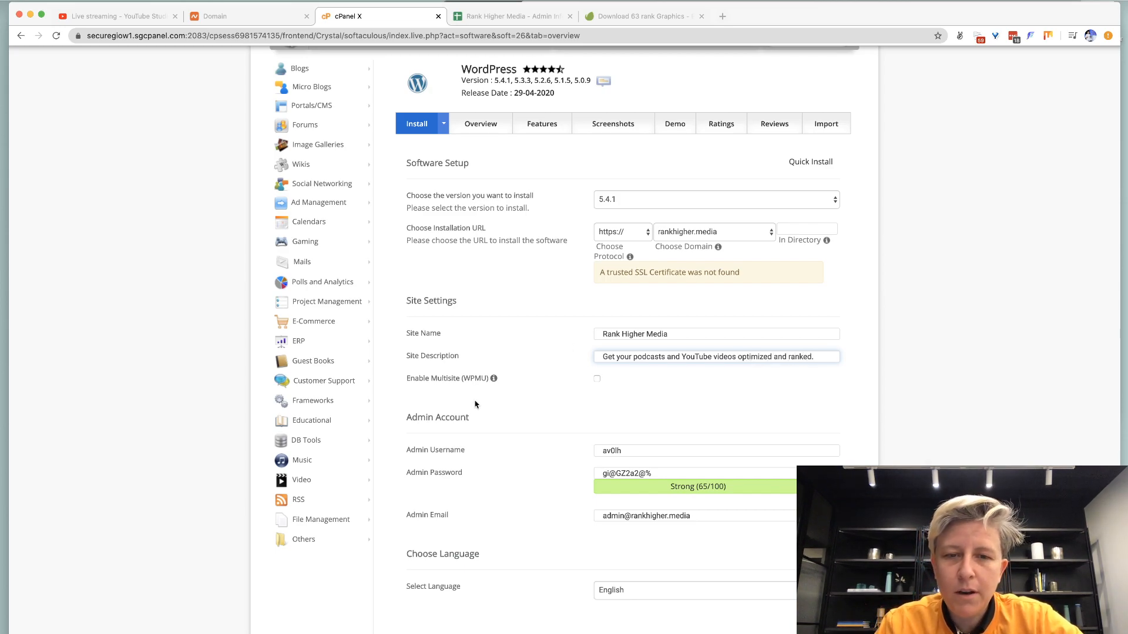
Fill the admin username and admin e-mail from the browser's saved entries.
scroll(476, 404, down, 4)
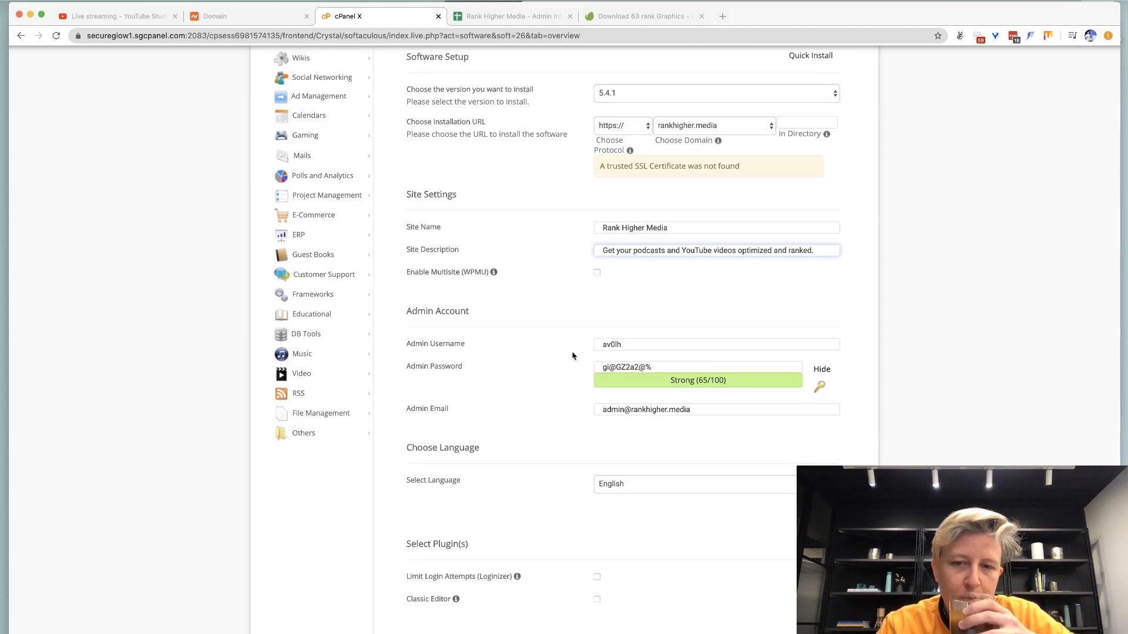
double_click(609, 342)
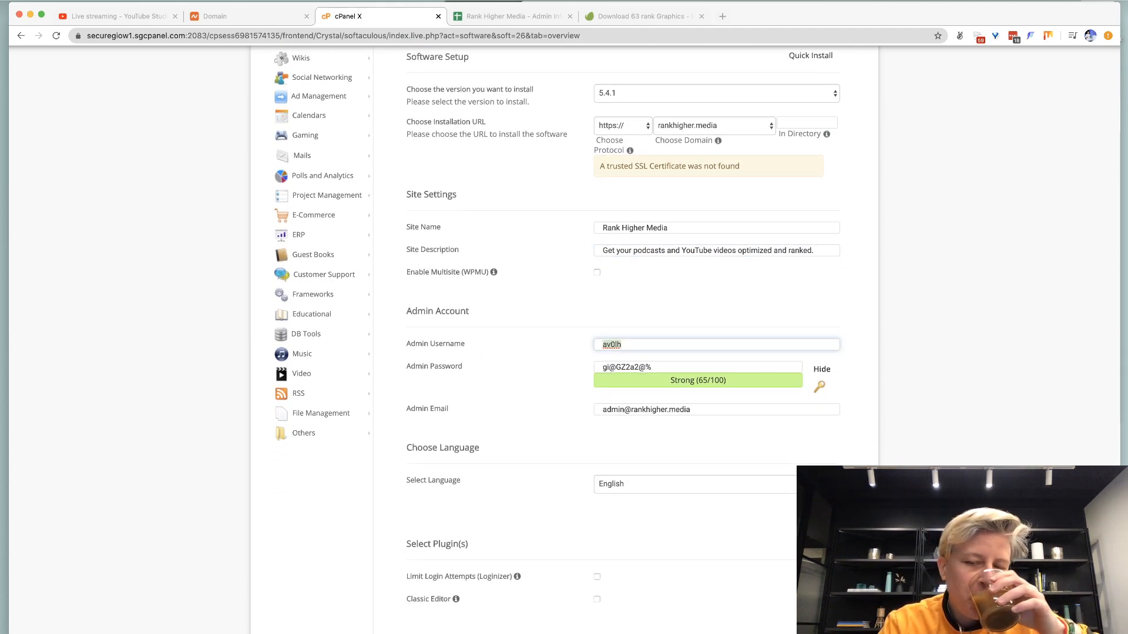
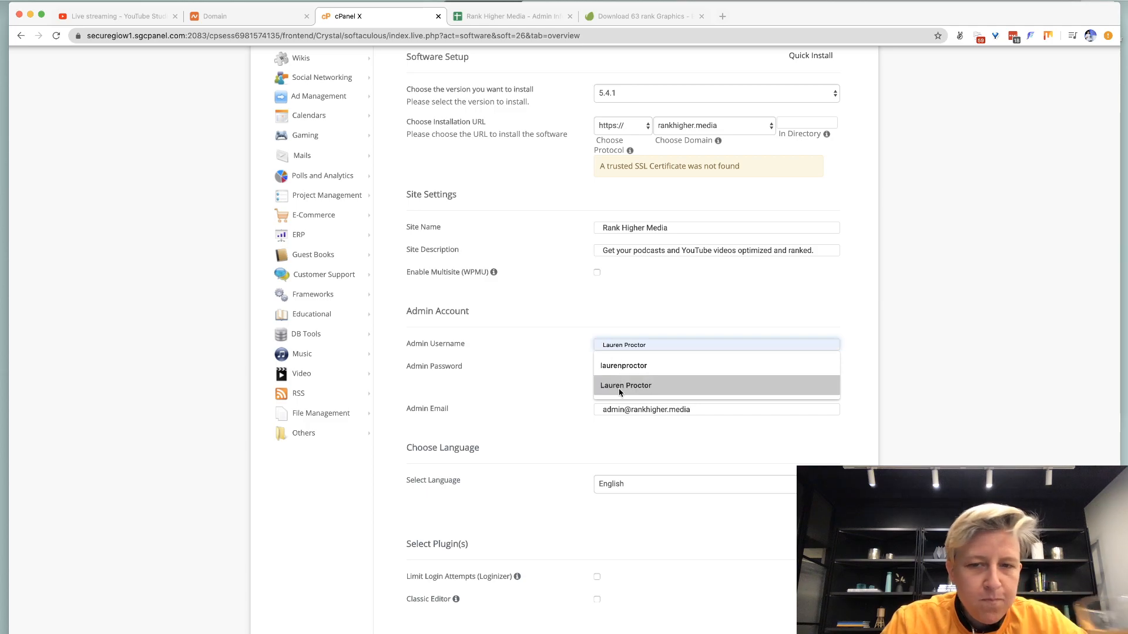
click(618, 388)
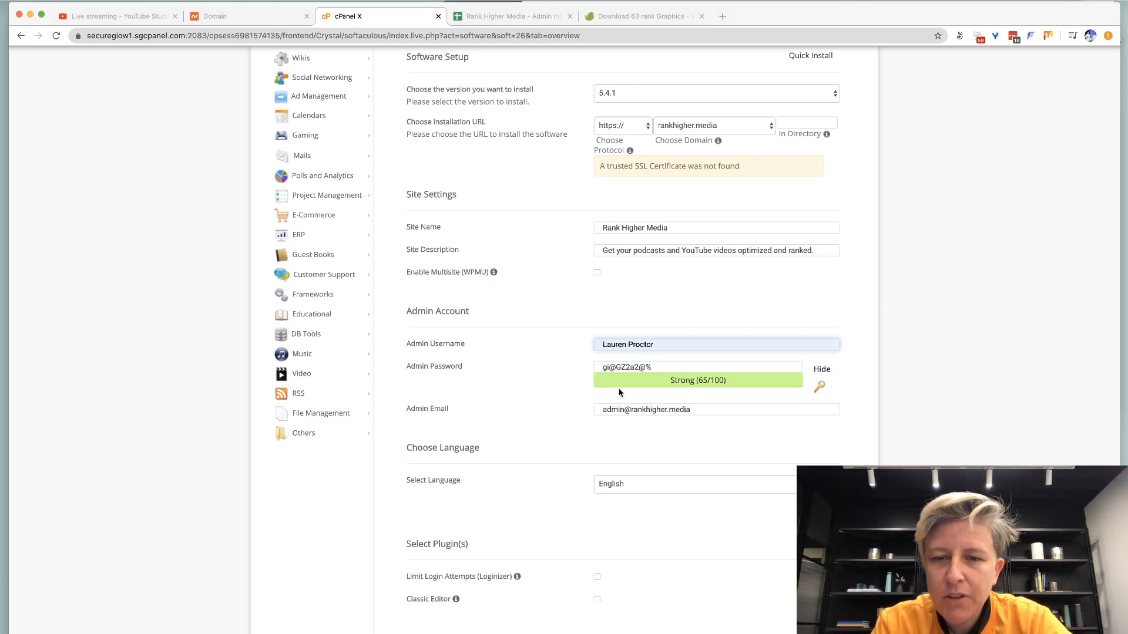
triple_click(611, 411)
text(l)
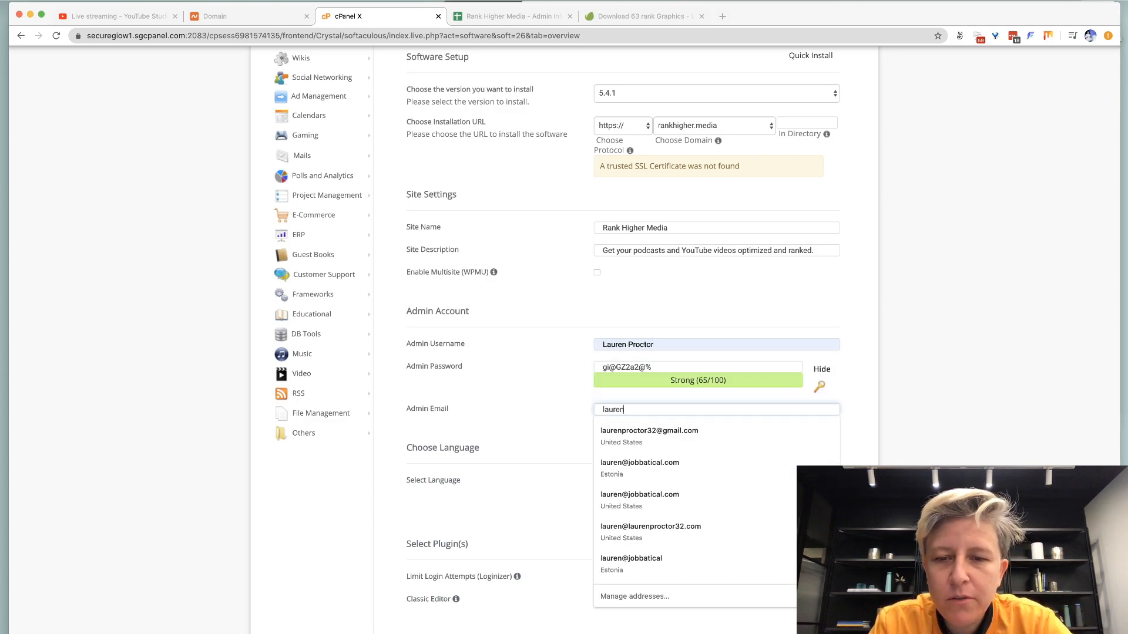
text(auren)
key(Down)
click(641, 431)
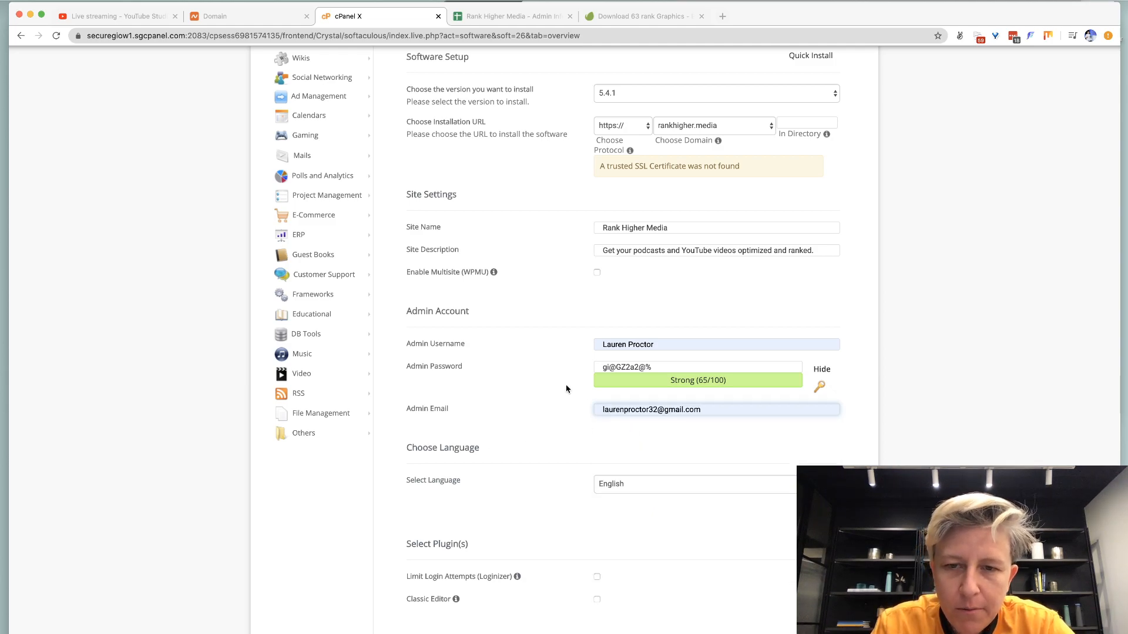
Generate and copy a strong admin password from passwordsgenerator.net.
triple_click(604, 369)
key(ctrl+t)
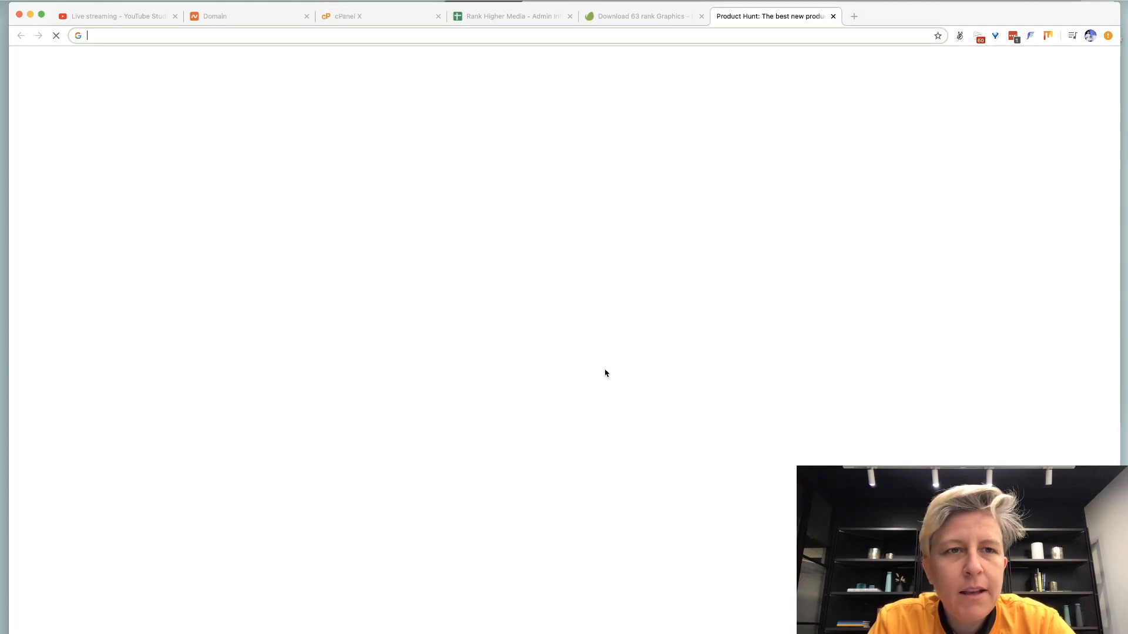
text(passwordsgenerator.net)
key(Return)
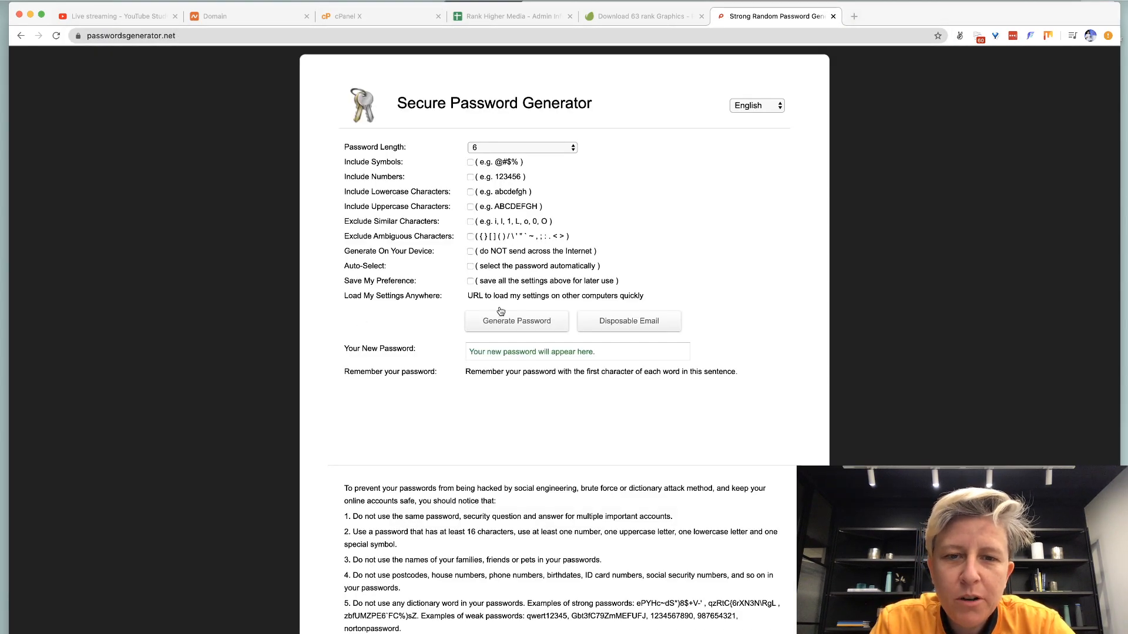
click(501, 322)
click(495, 350)
key(super+c)
key(super+w)
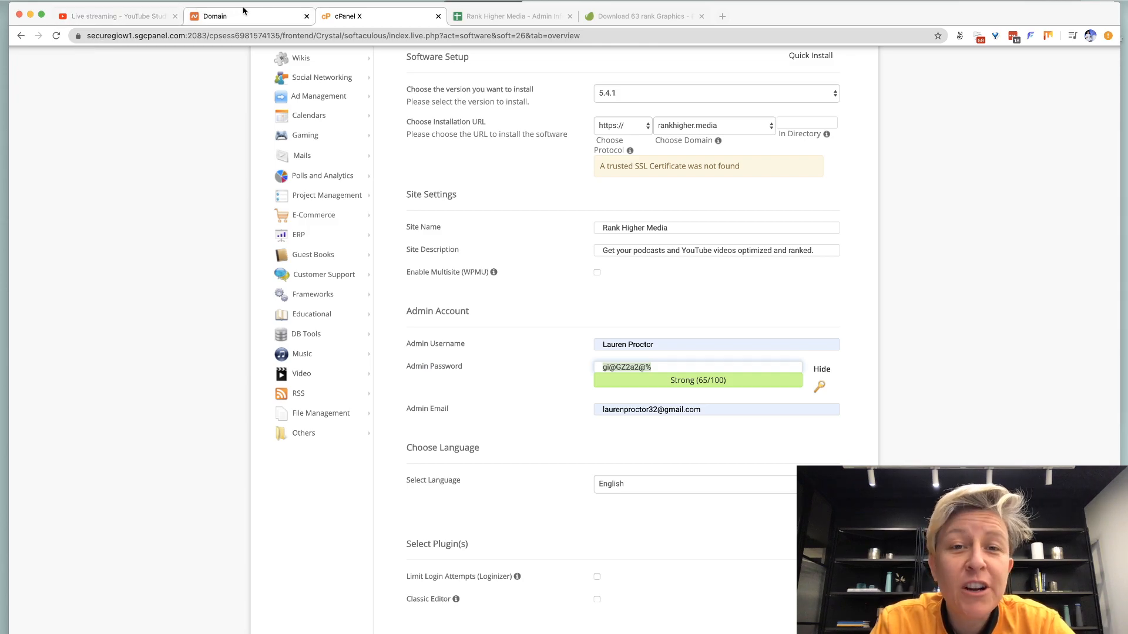
key(ctrl+Tab)
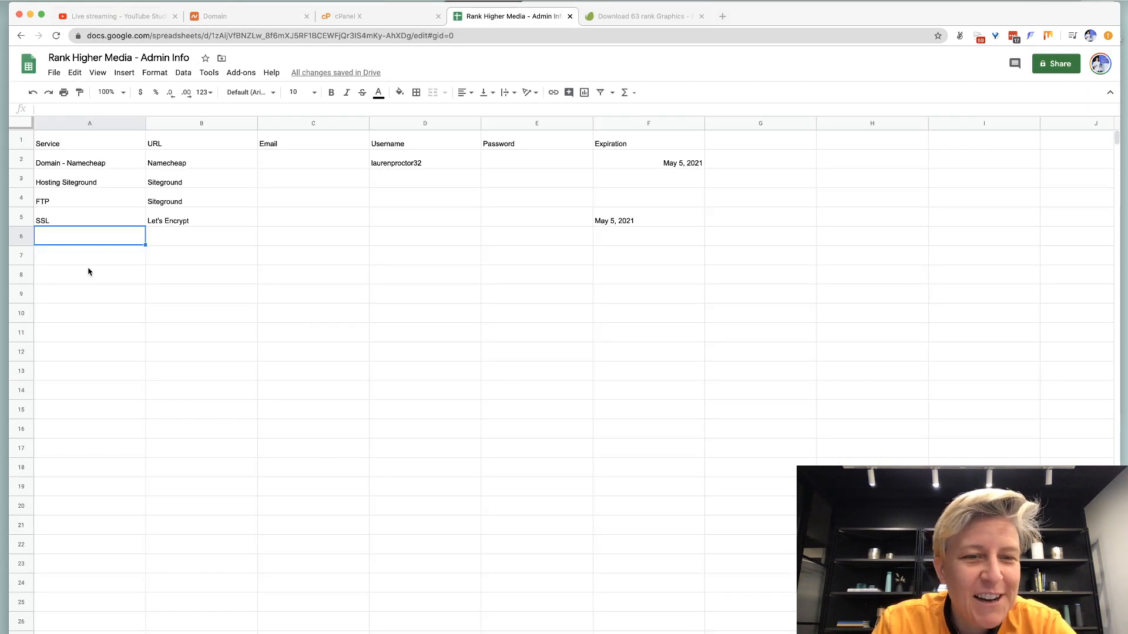
Label row 6 'Wordpress Admin' and fill in the generated password (E6) and the admin username (D6).
text(Wordpress Ad)
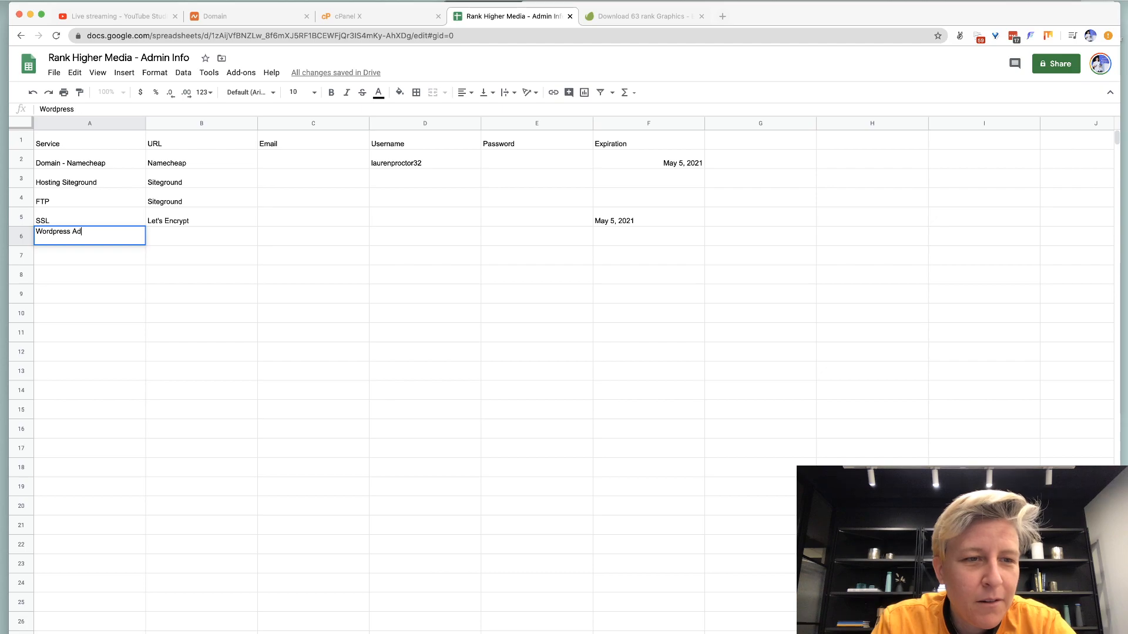
text(min)
key(Tab)
key(Tab)
key(Tab)
key(Tab)
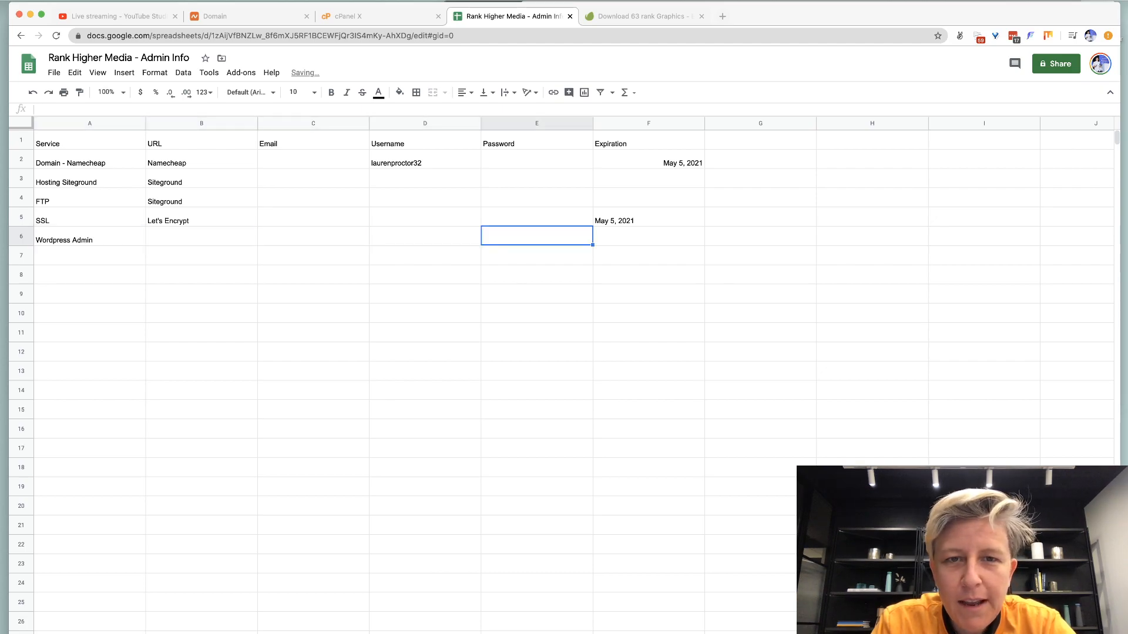
key(super+v)
key(Left)
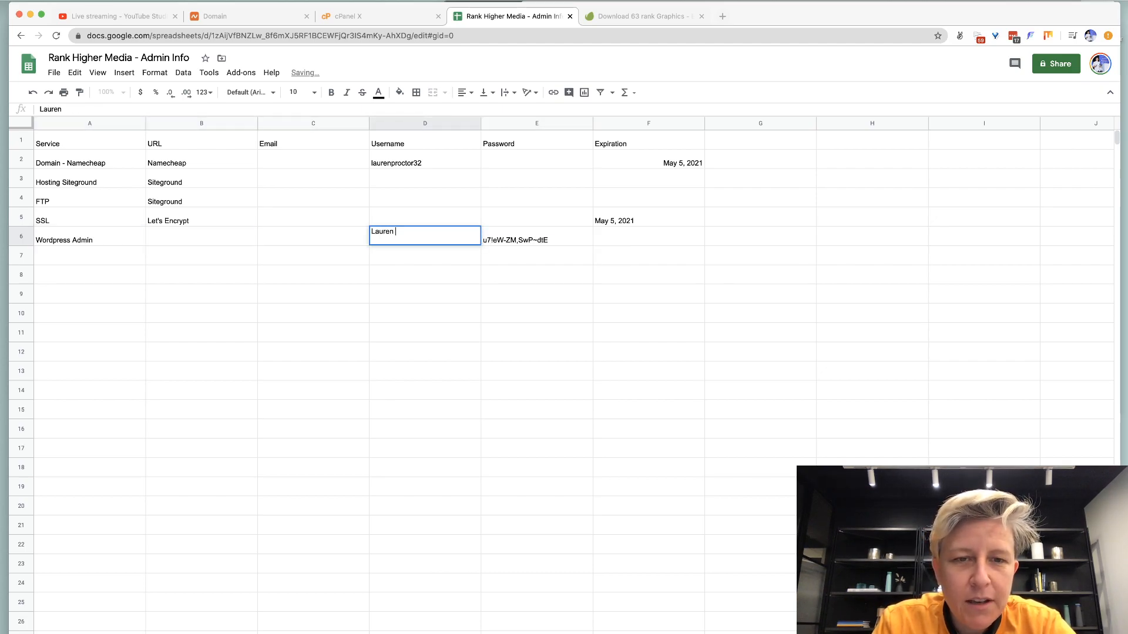
key(Return)
Enter the admin's e-mail address in C6 and close the graphics download tab.
key(Up)
key(Left)
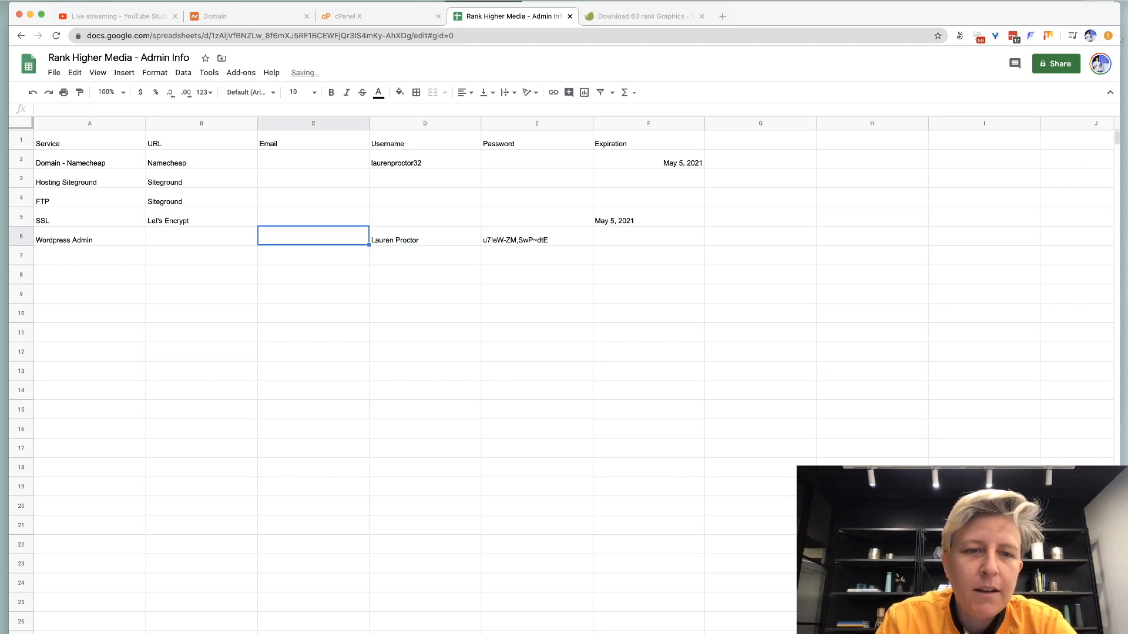
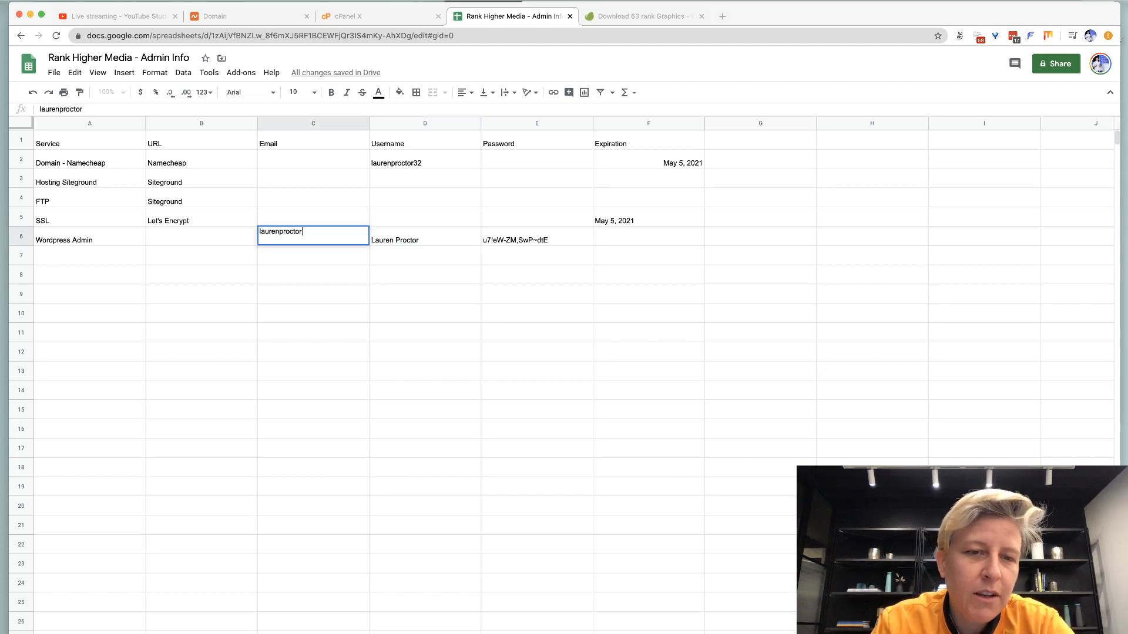
key(Return)
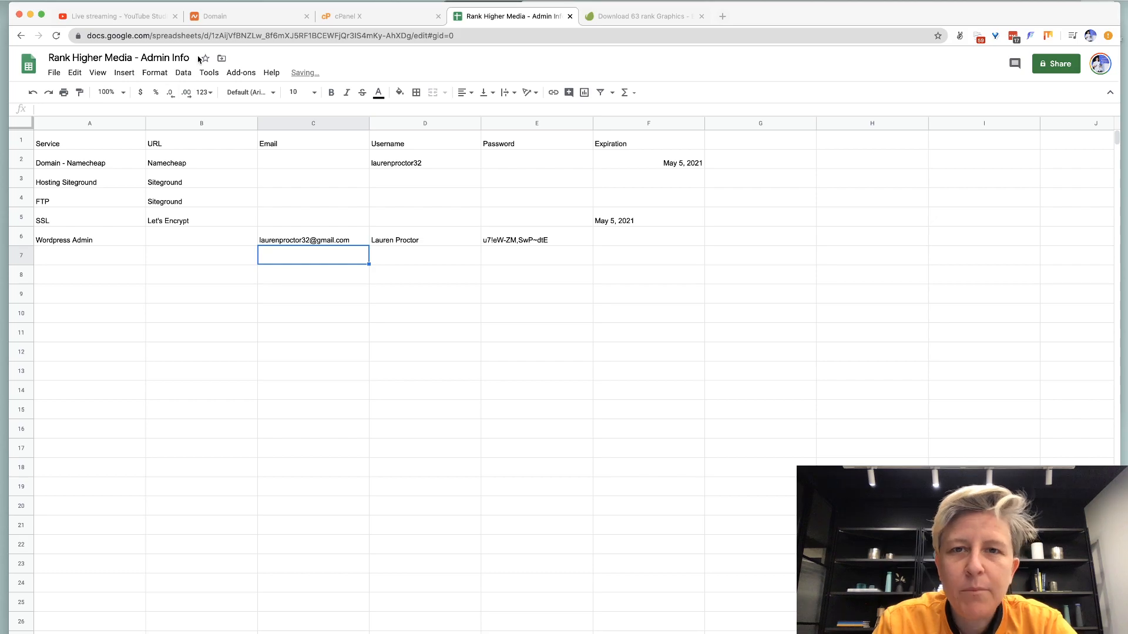
click(701, 16)
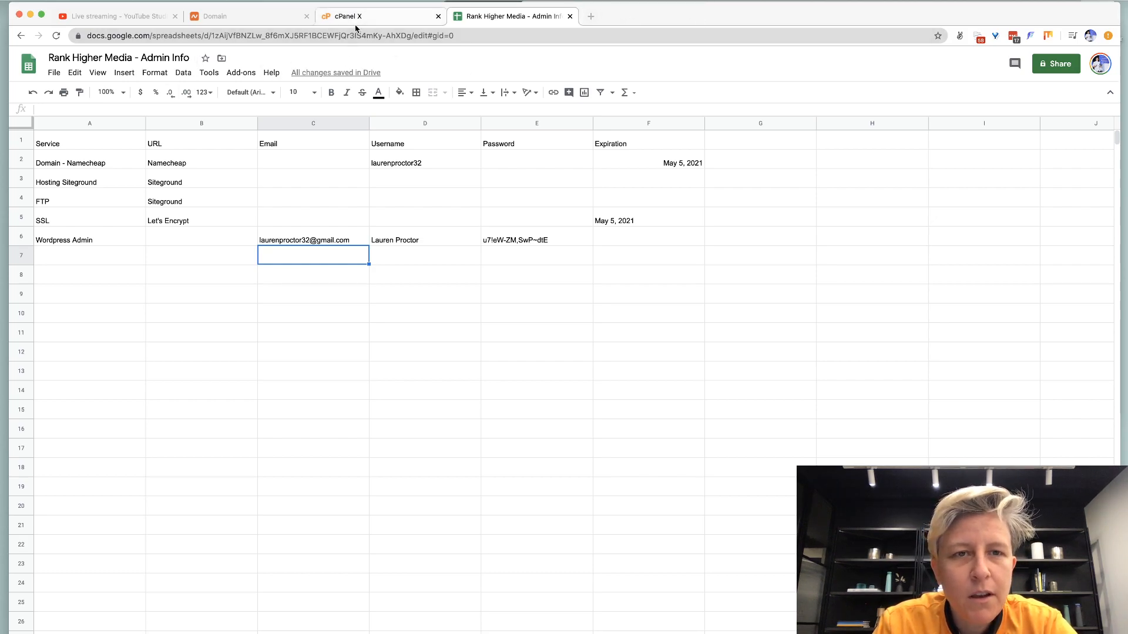
click(355, 19)
Paste the generated password as the WordPress admin password and turn off WordPress Starter.
scroll(650, 464, down, 5)
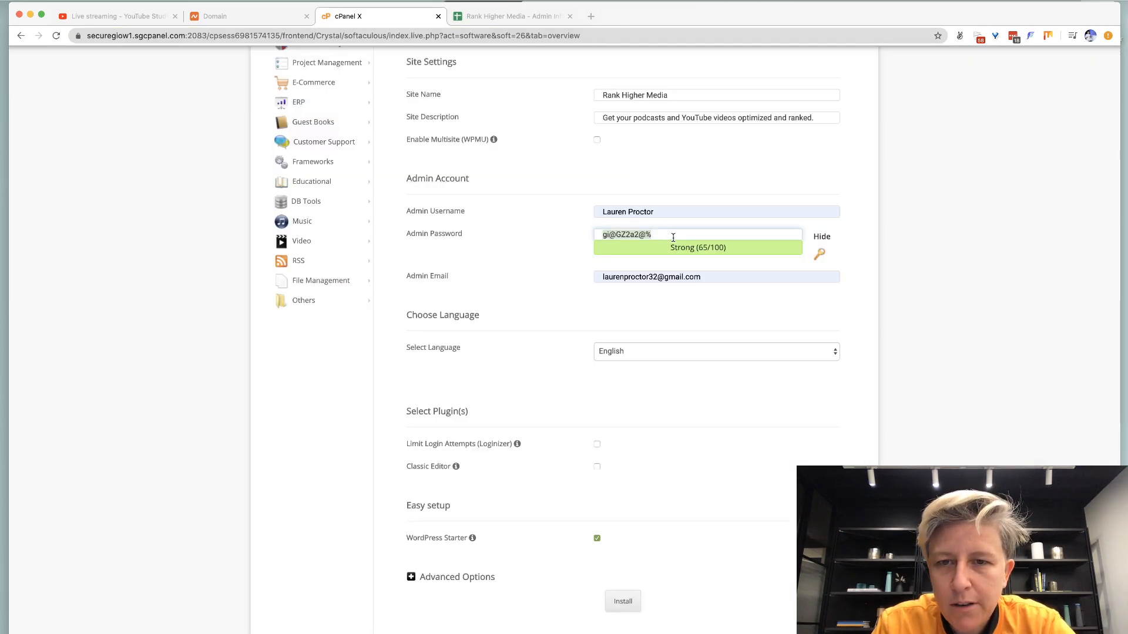
key(super+v)
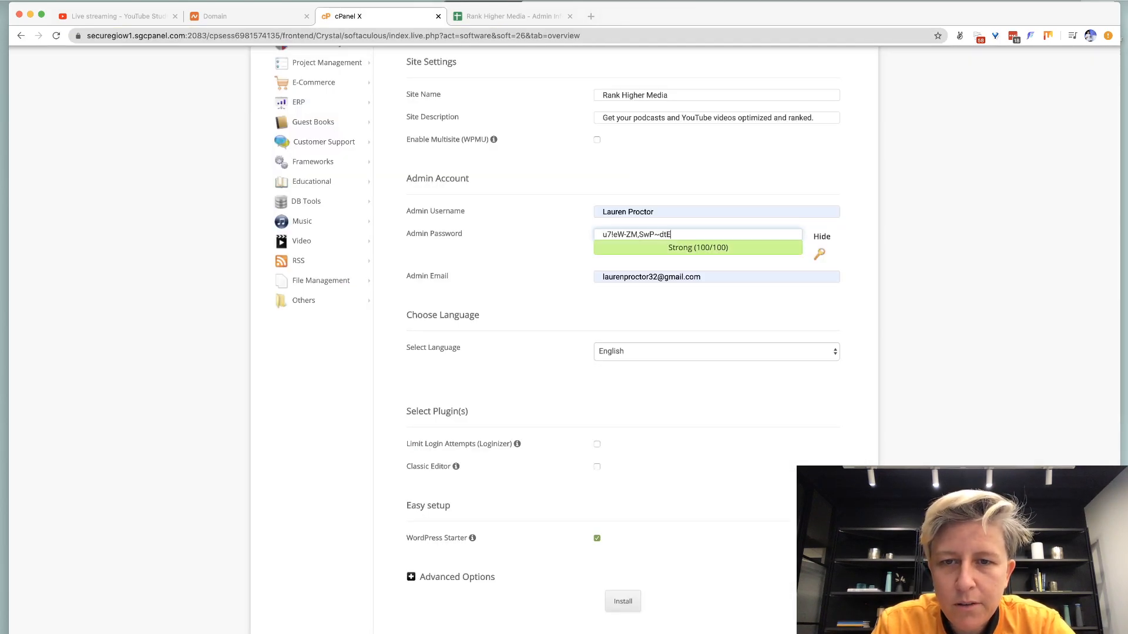
scroll(509, 375, down, 3)
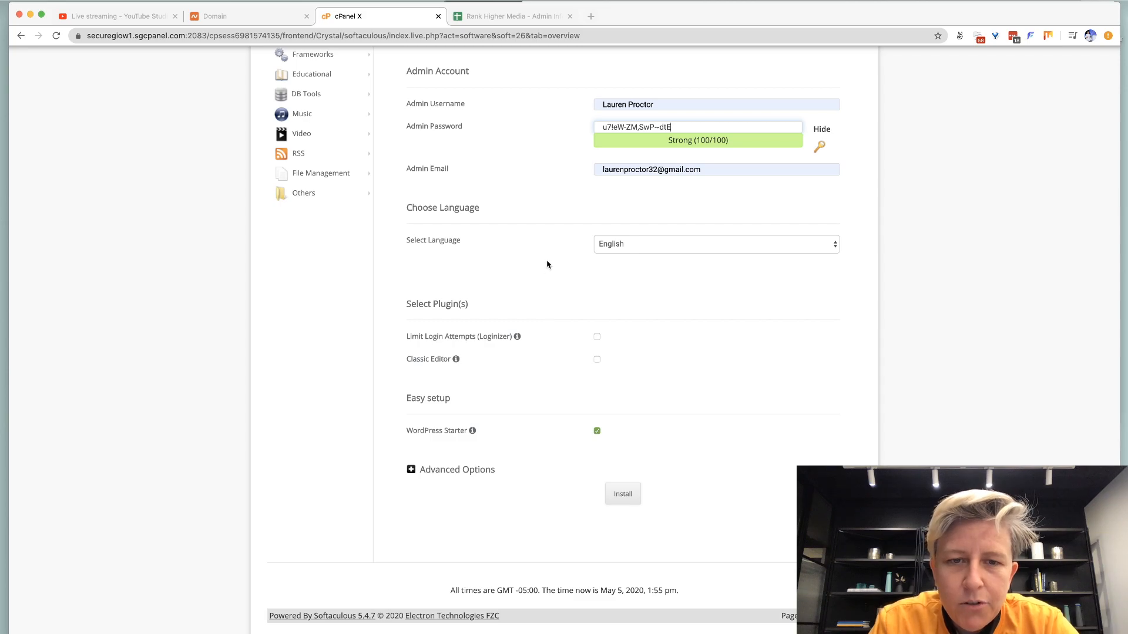
click(596, 431)
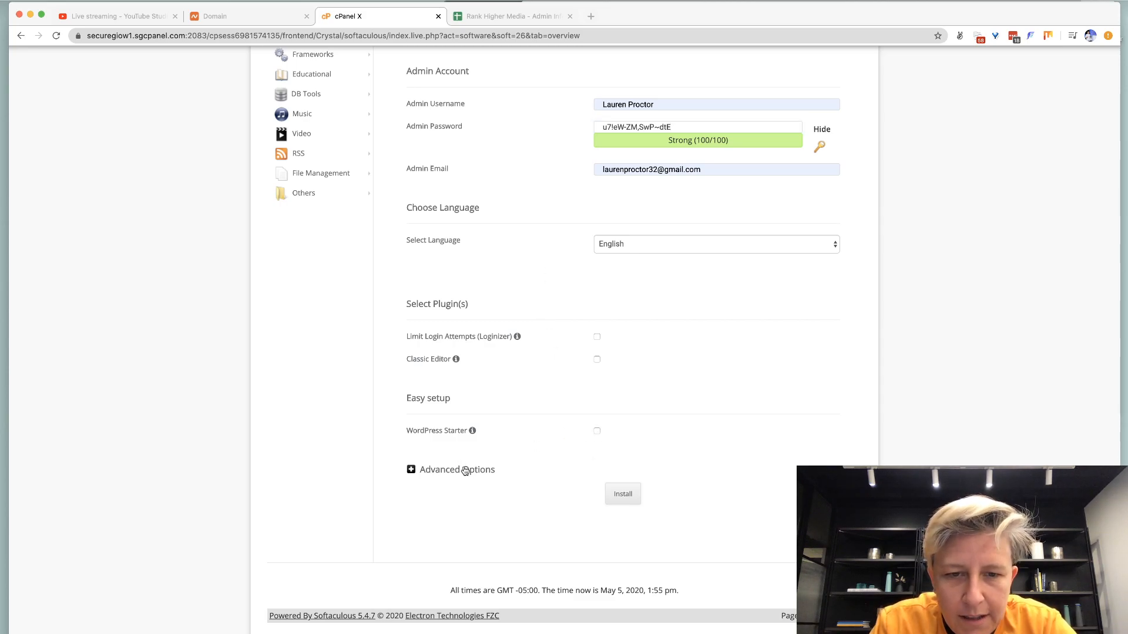
Under Advanced Options, set the database name to rankhi and change the table prefix toward rankhi_.
click(457, 469)
scroll(464, 468, down, 3)
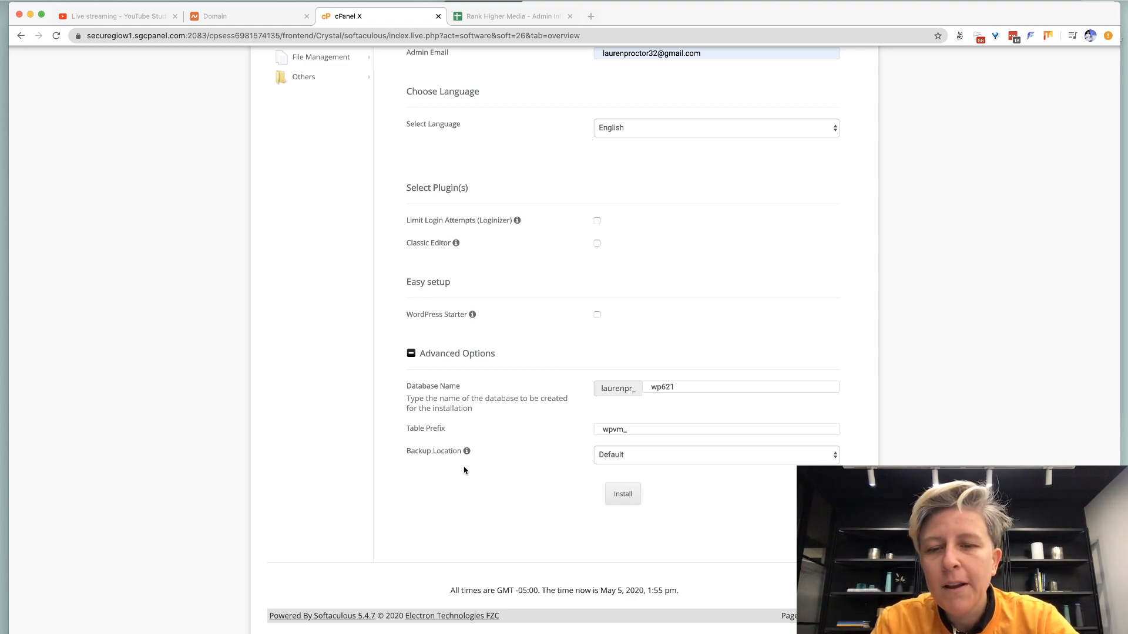
double_click(659, 388)
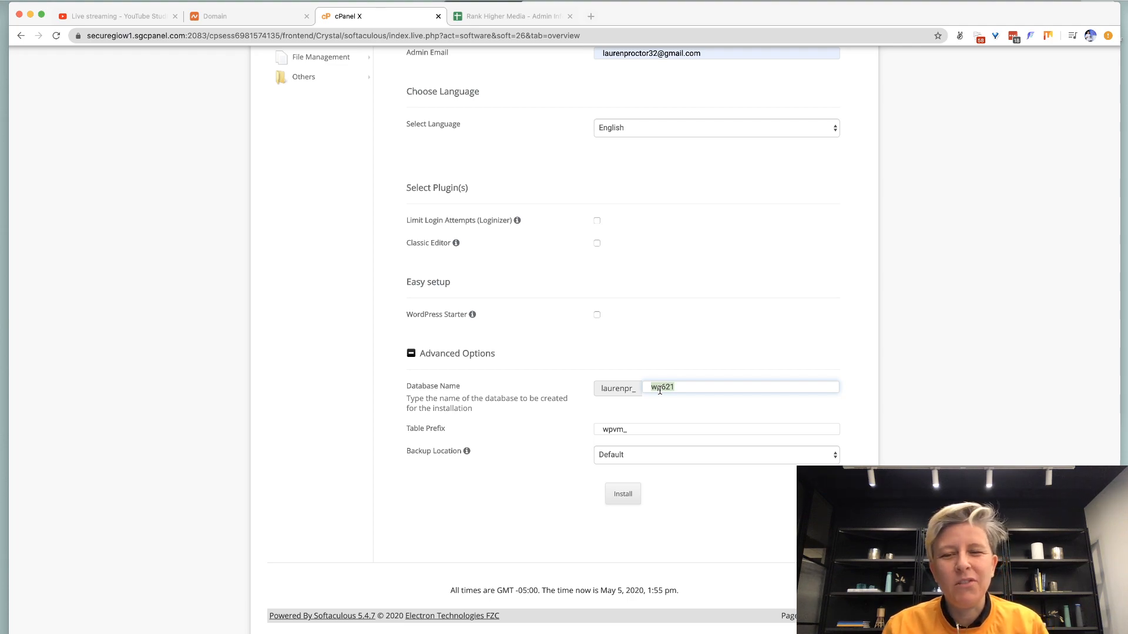
text(rankhi)
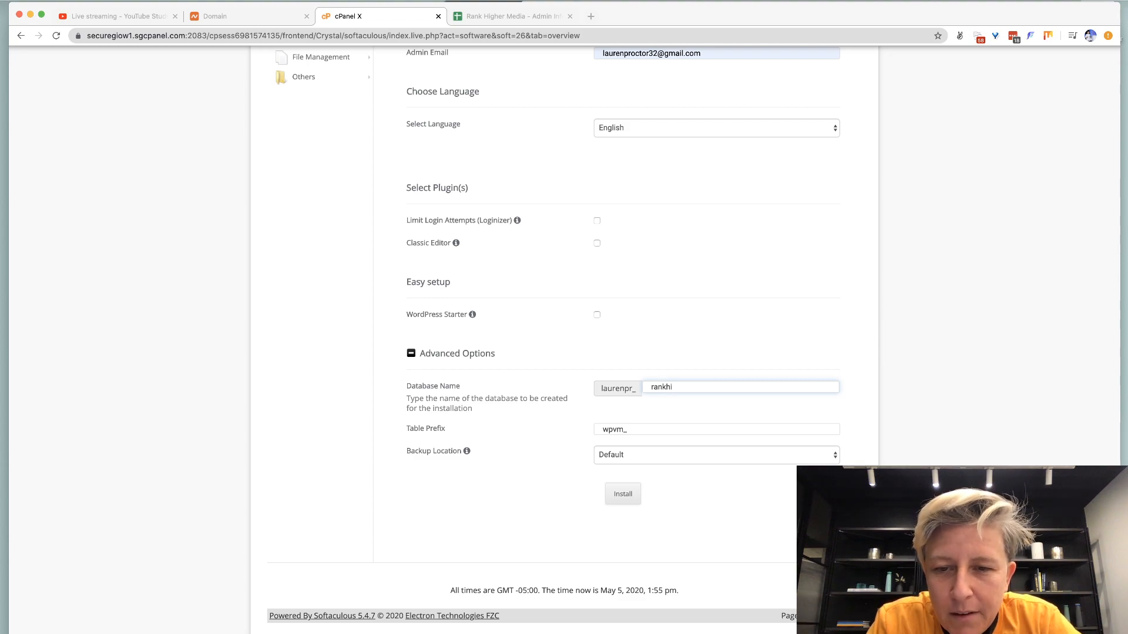
key(super+a)
key(super+c)
double_click(625, 426)
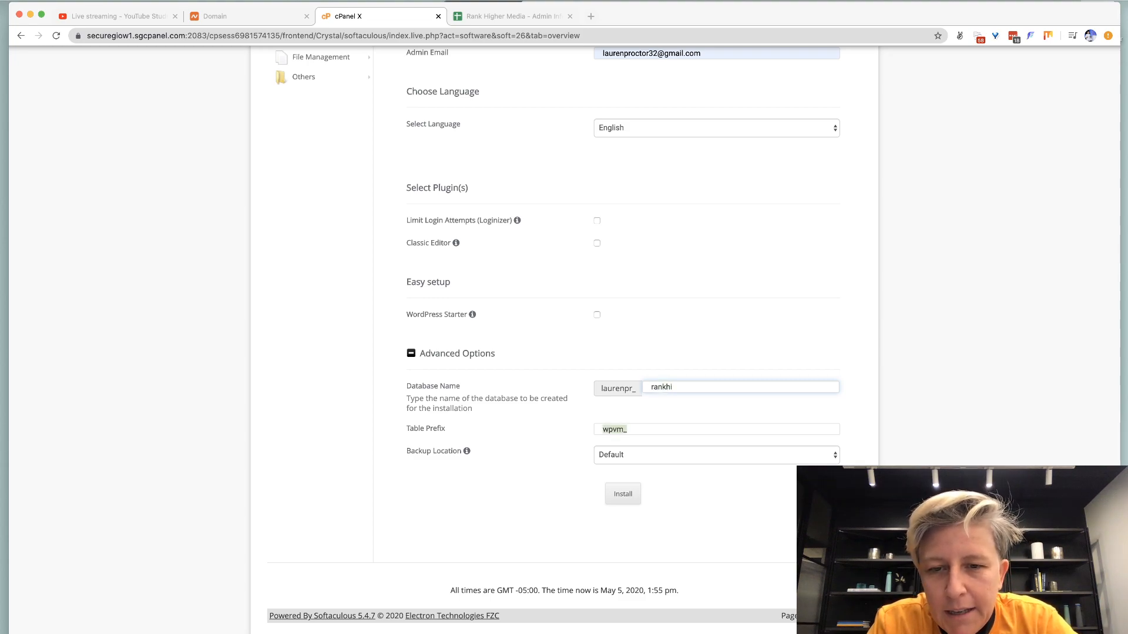
text(w_)
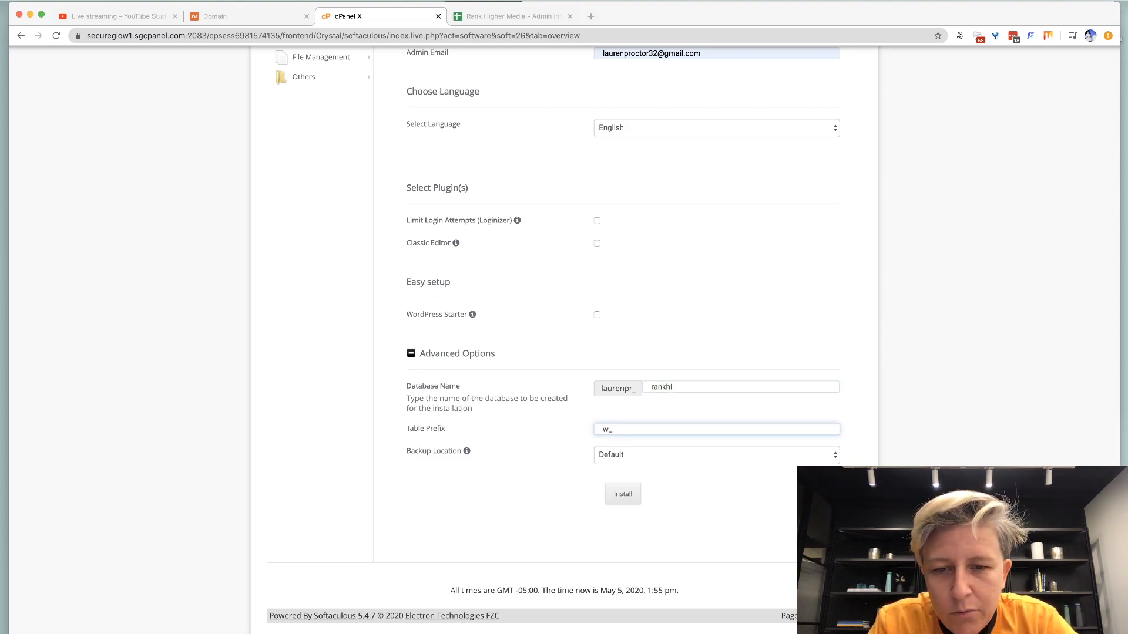
text(ankhi)
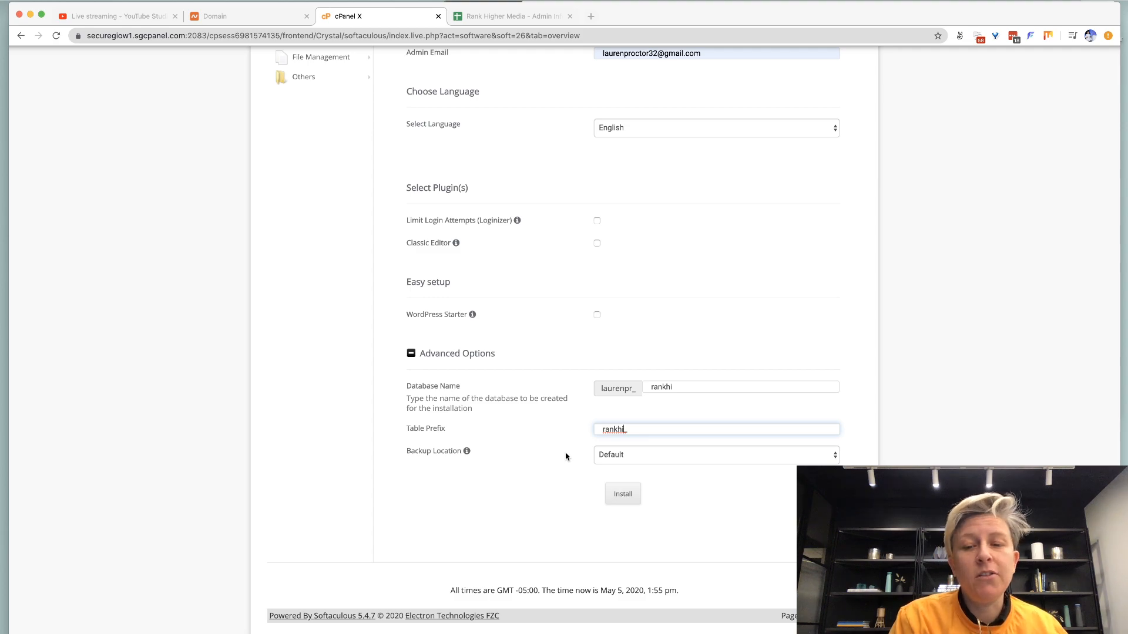
Start the WordPress installation and return to the Admin Info sheet with cell A7 selected.
click(630, 498)
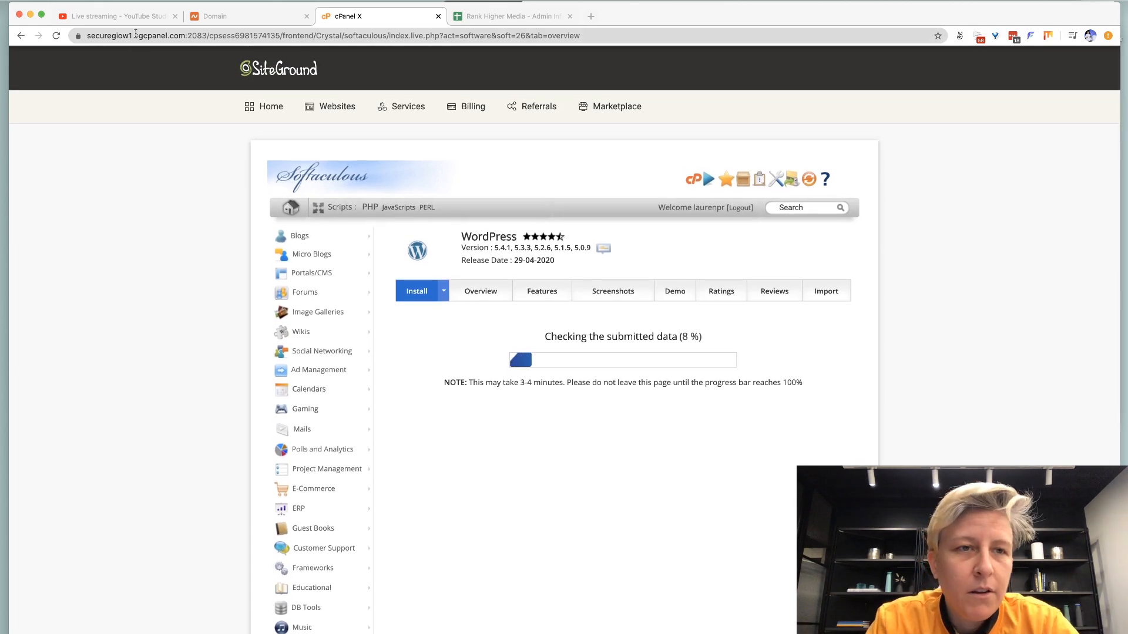
click(115, 16)
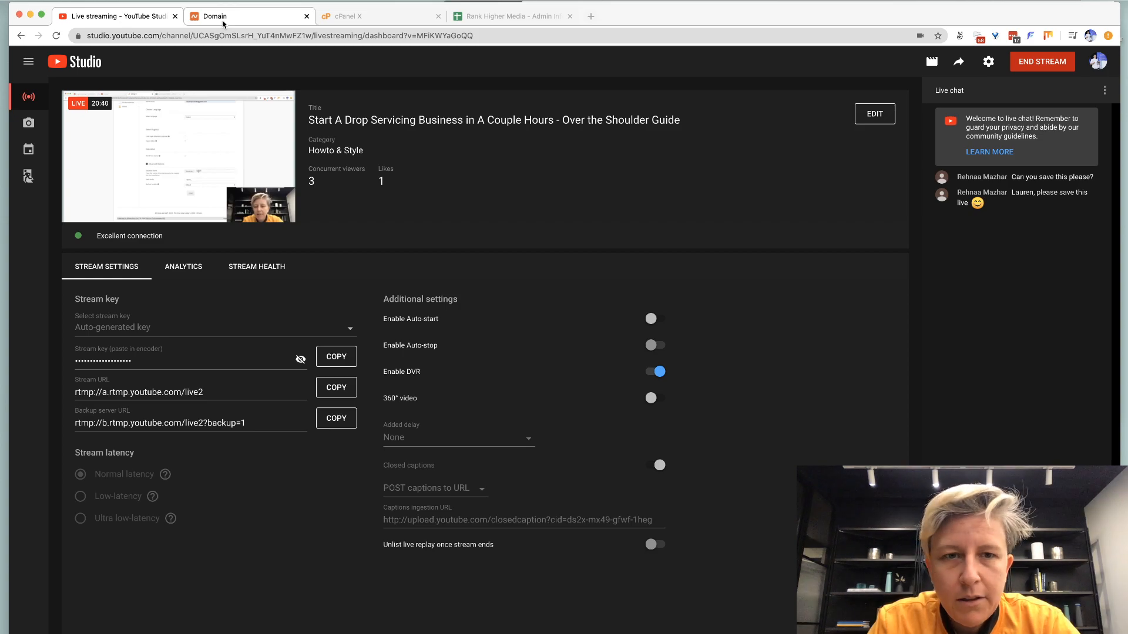
click(223, 24)
click(505, 16)
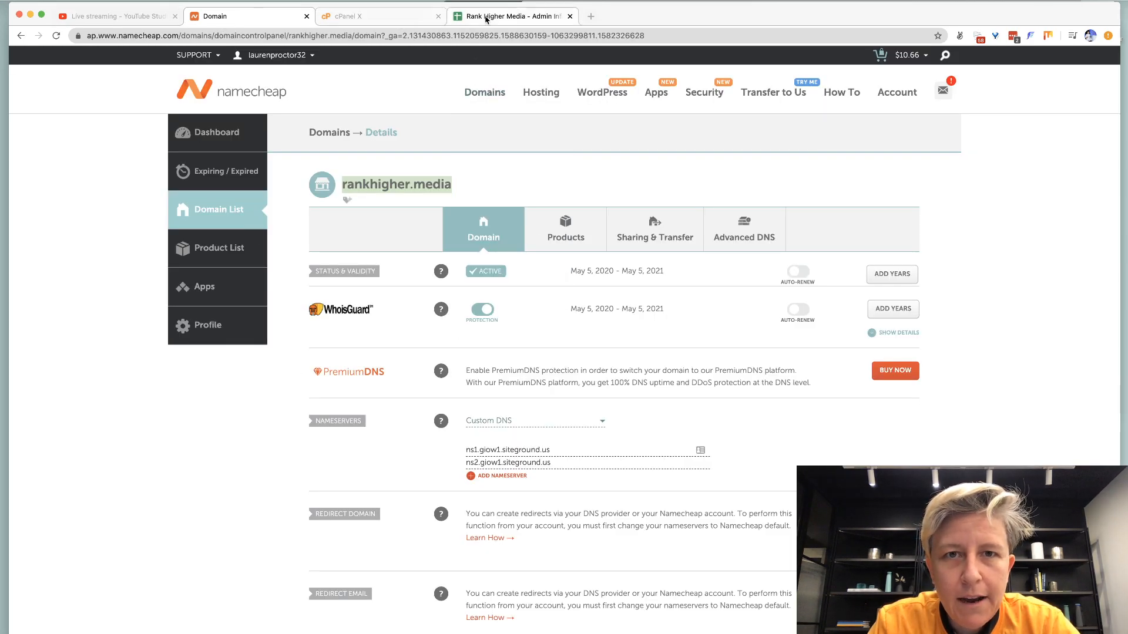
click(82, 259)
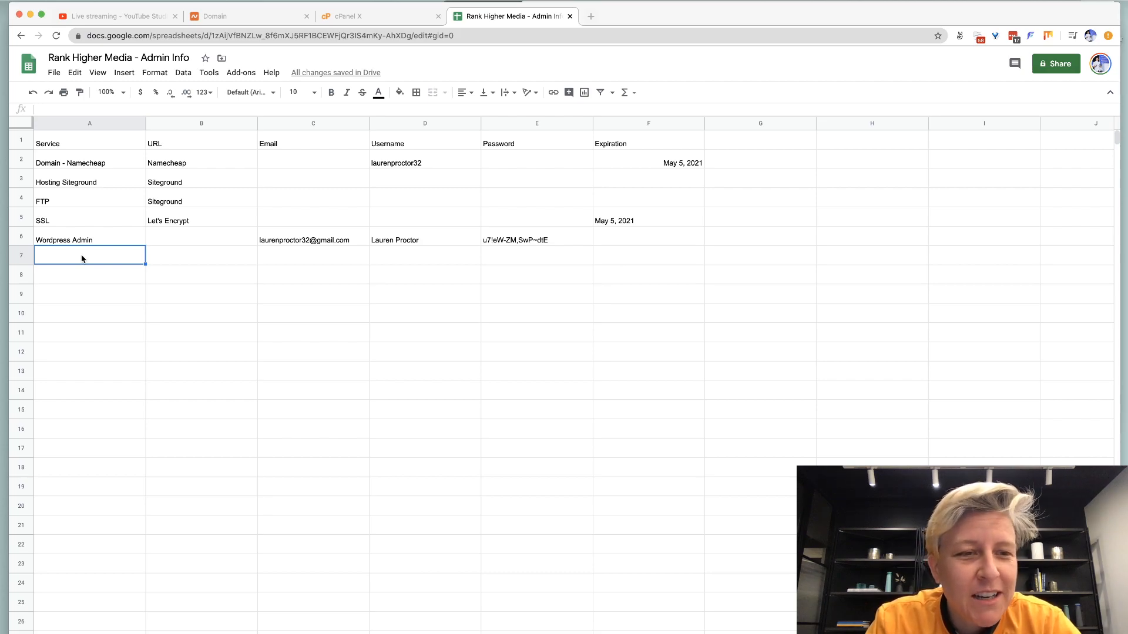
Enter 'Rank Higher' in cell A7, then go back to the Softaculous install-success page.
text(Rank H)
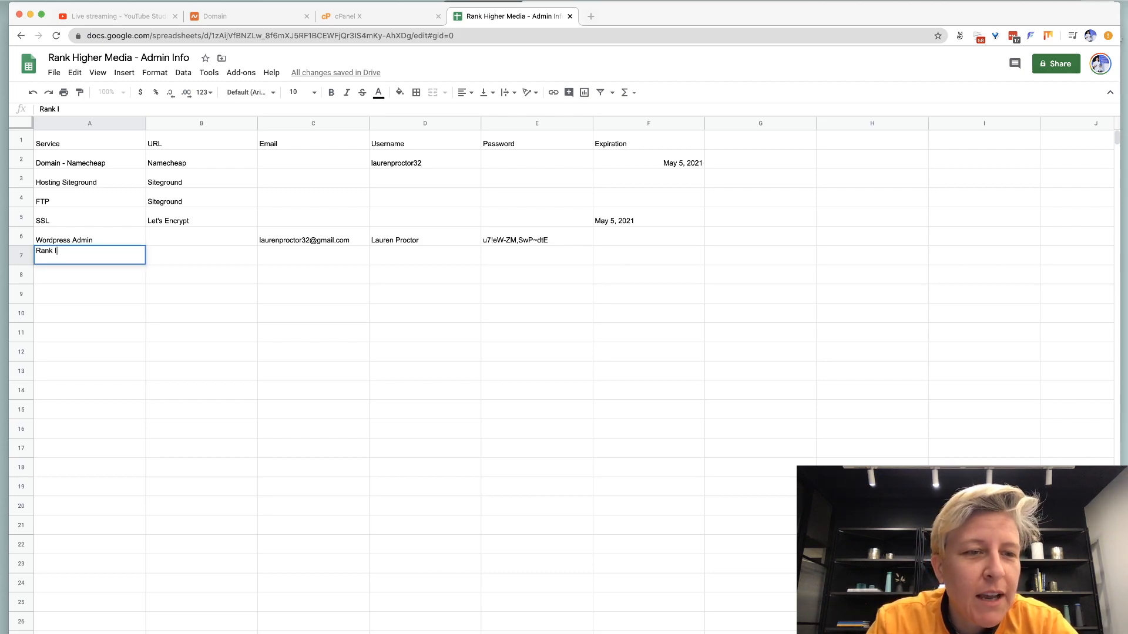
text(igher)
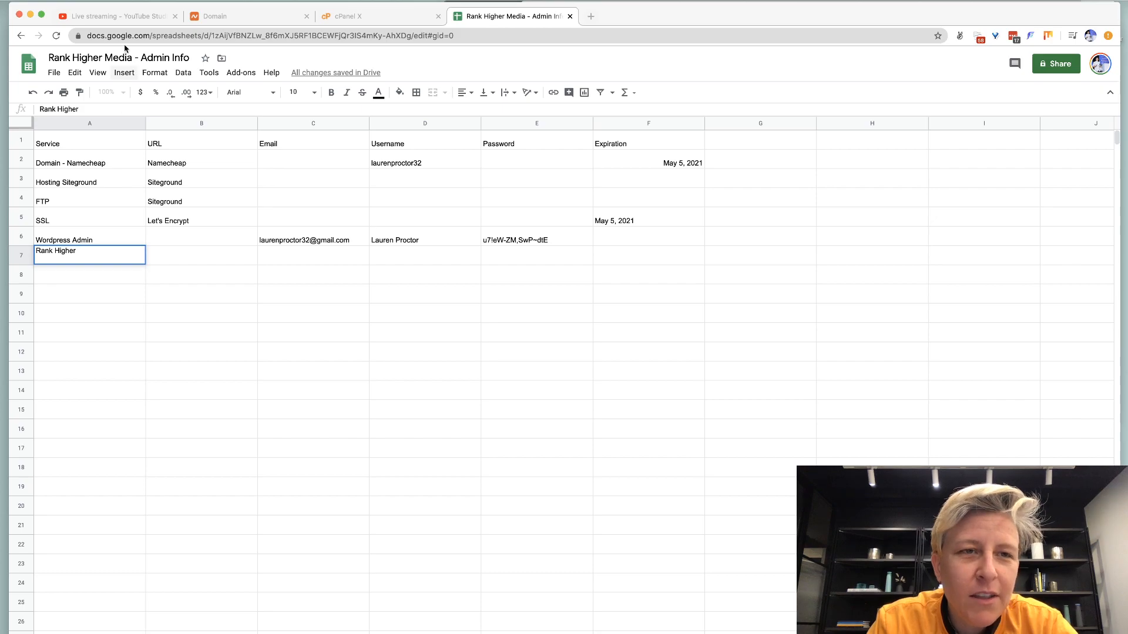
click(120, 16)
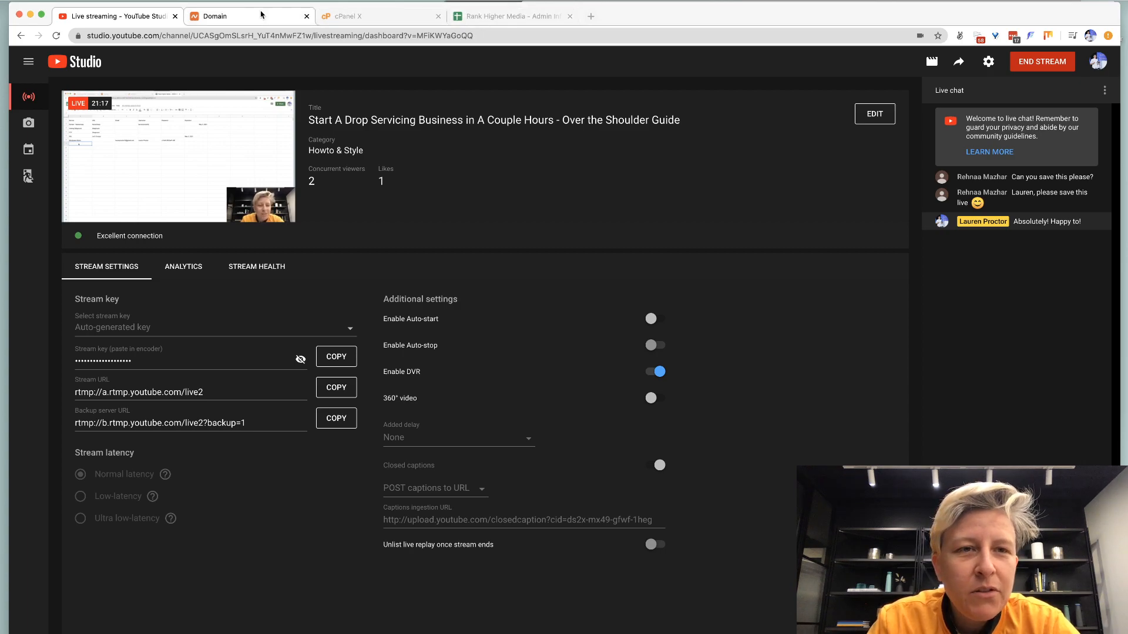
click(229, 16)
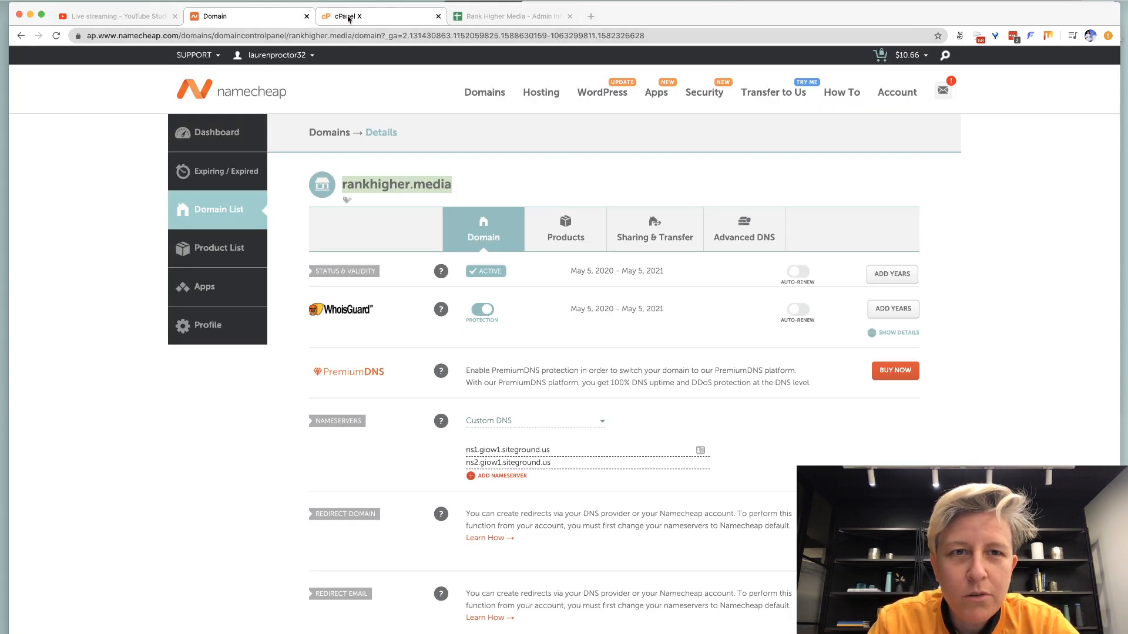
click(350, 16)
click(514, 17)
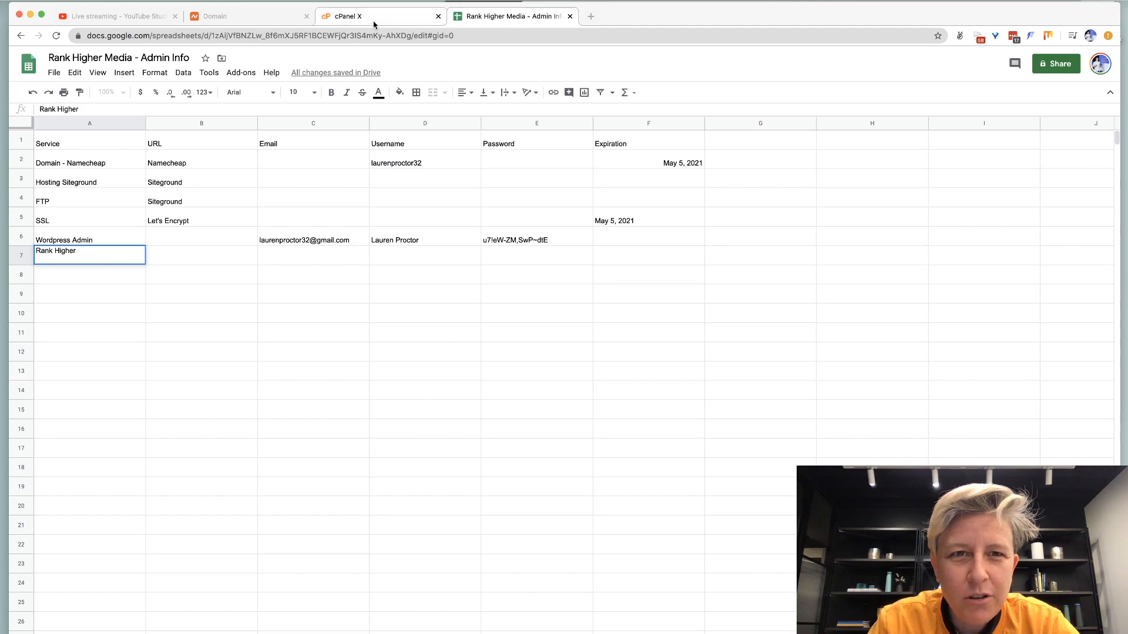
click(372, 18)
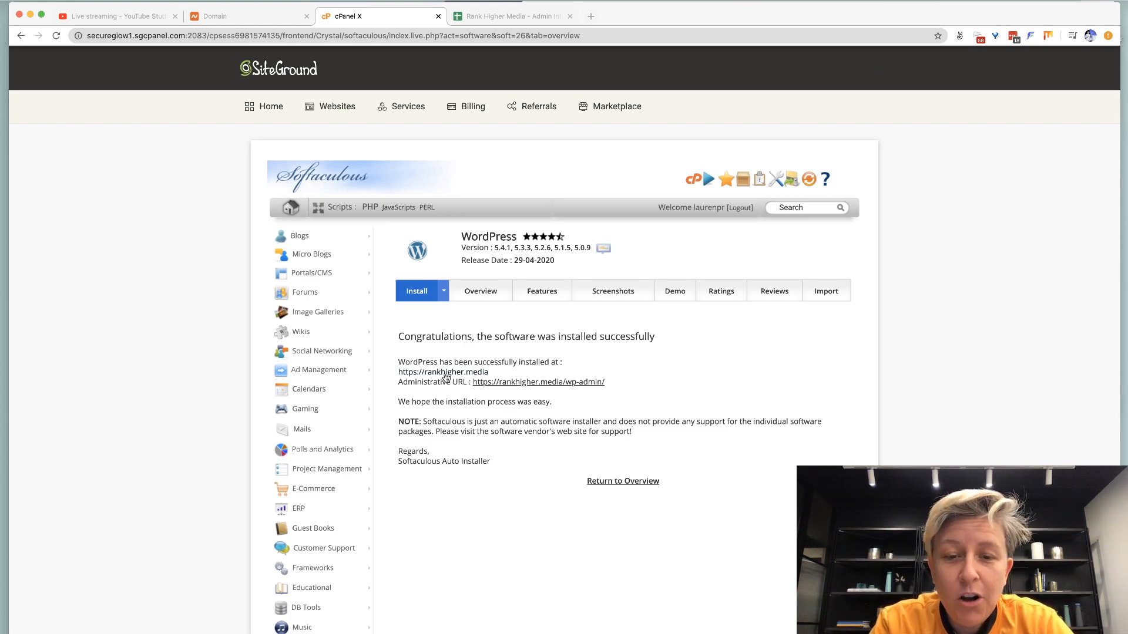
Open the new site's admin dashboard and view the live rankhigher.media home page in a new tab.
click(516, 383)
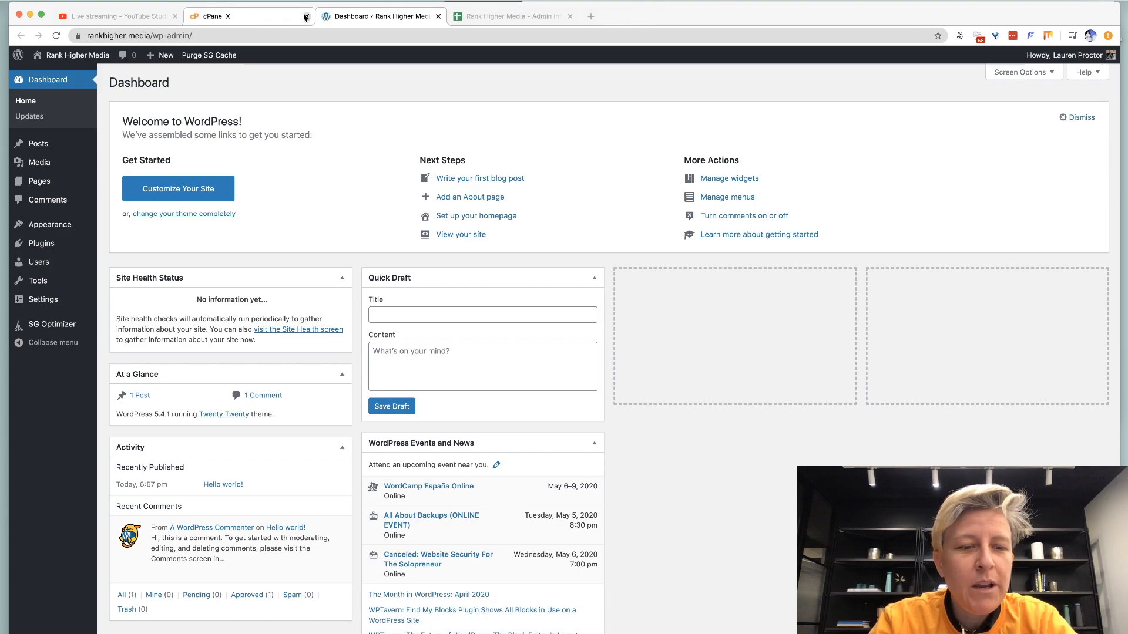
key(super+t)
text(rankhi)
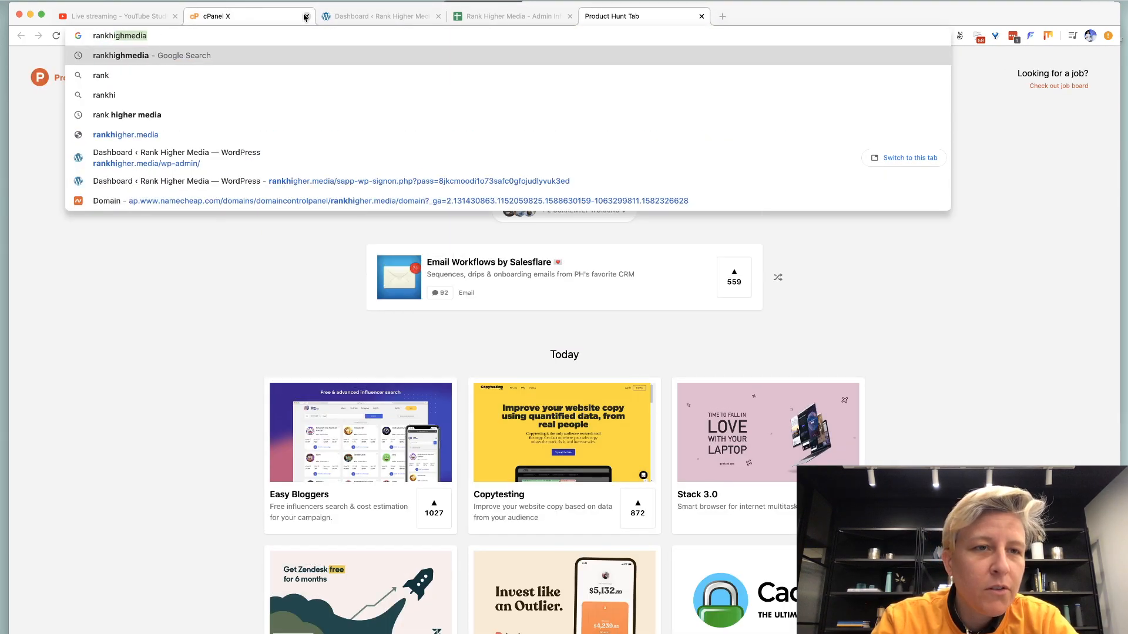
text(ghermedia.)
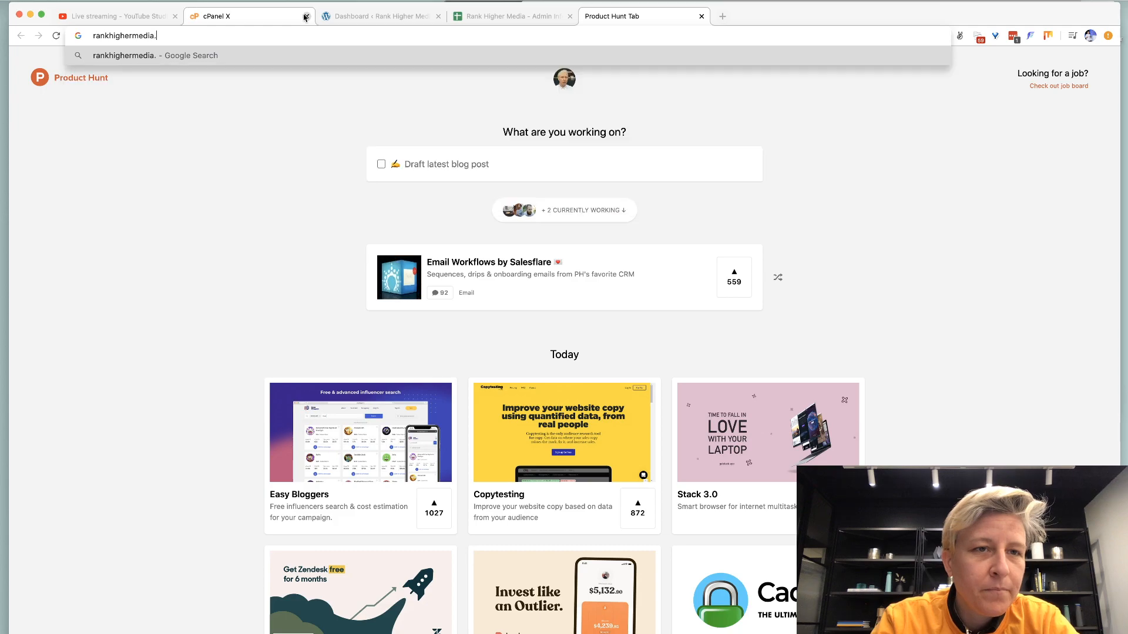
key(BackSpace)
key(BackSpace)
key(BackSpace)
key(BackSpace)
key(BackSpace)
key(BackSpace)
text(.m)
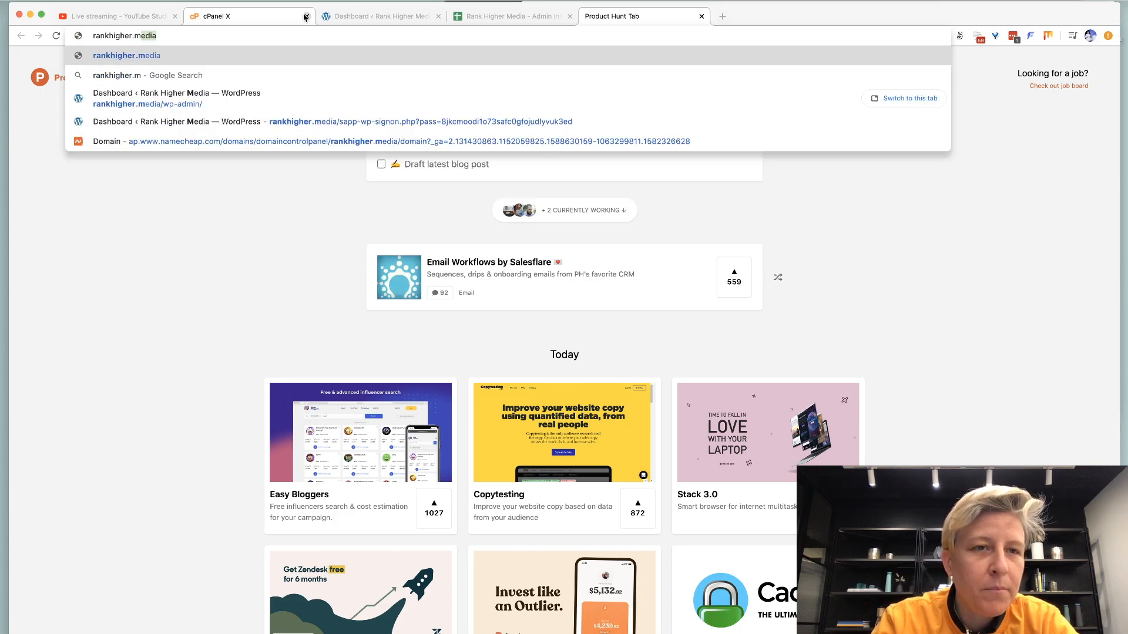
key(Return)
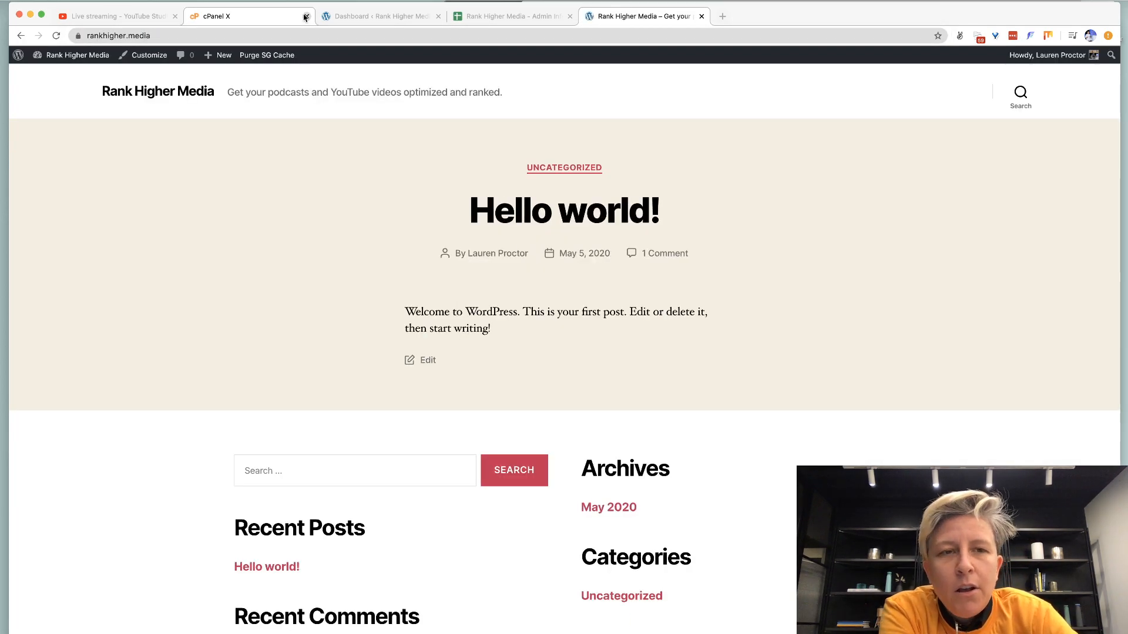
scroll(269, 234, down, 3)
scroll(269, 235, up, 4)
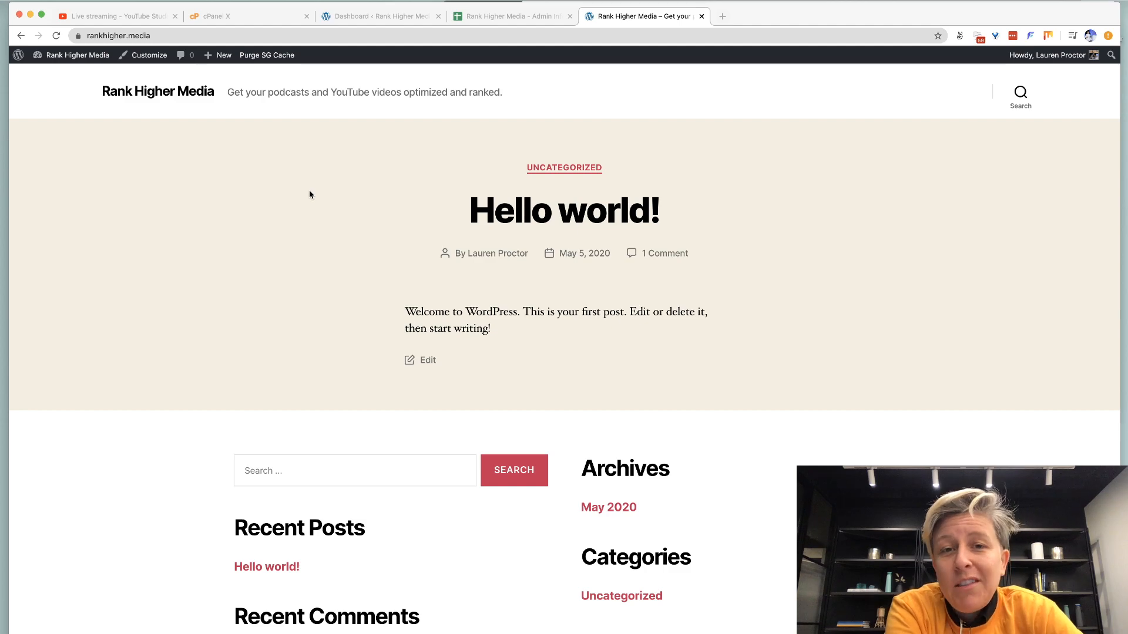
click(339, 26)
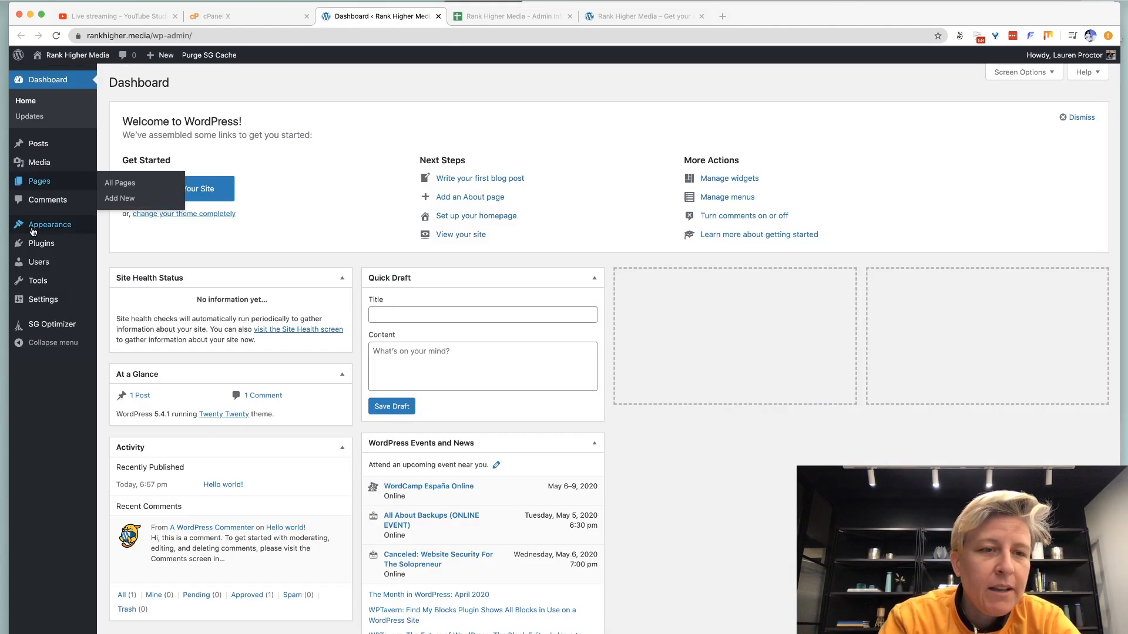
Install and activate the Akismet Anti-Spam plugin from the Add New plugins page.
mouse_move(36, 232)
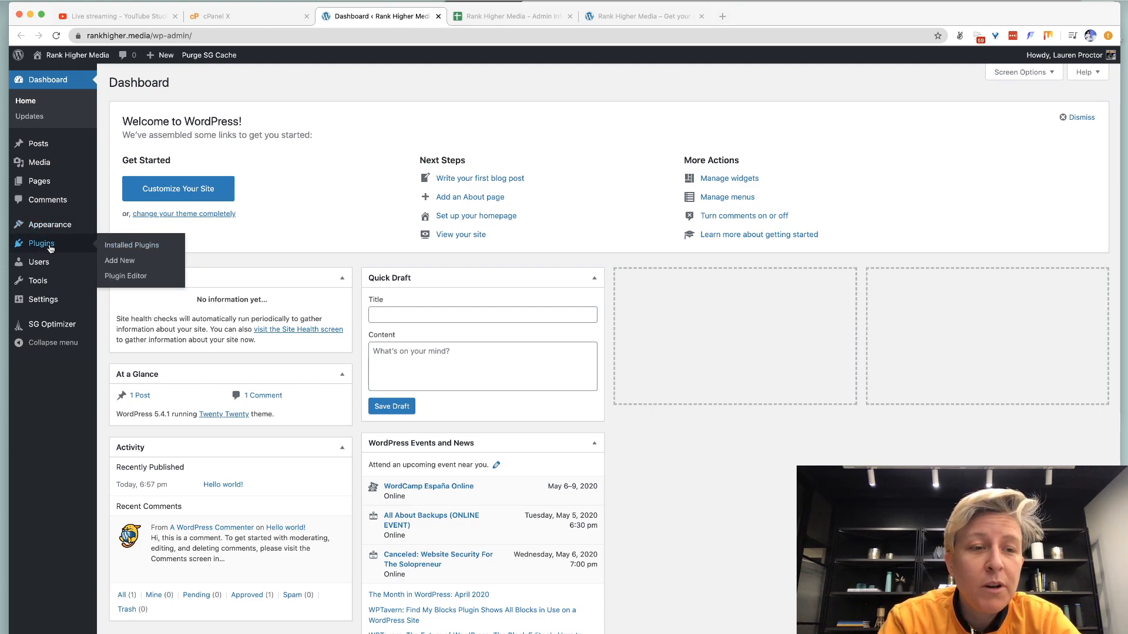
click(125, 246)
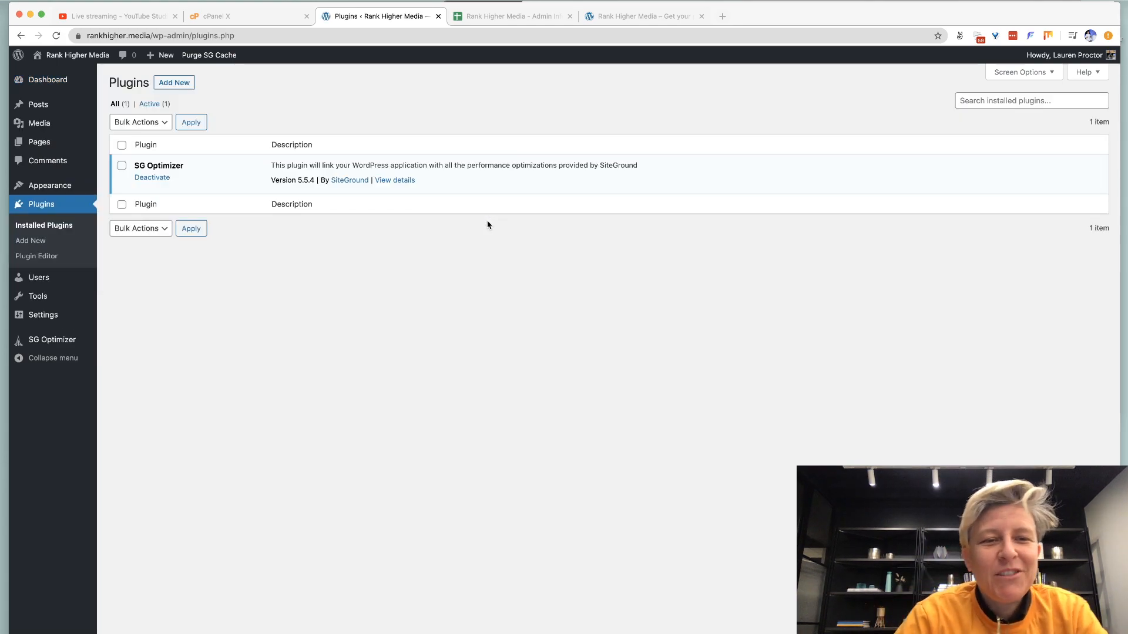
click(166, 87)
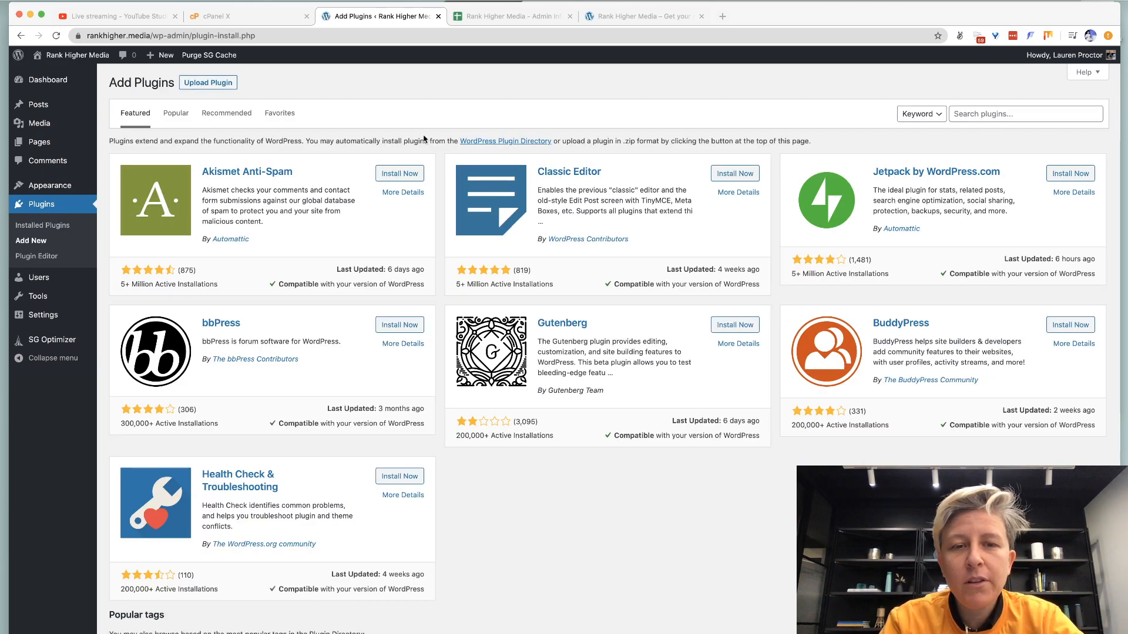
click(413, 173)
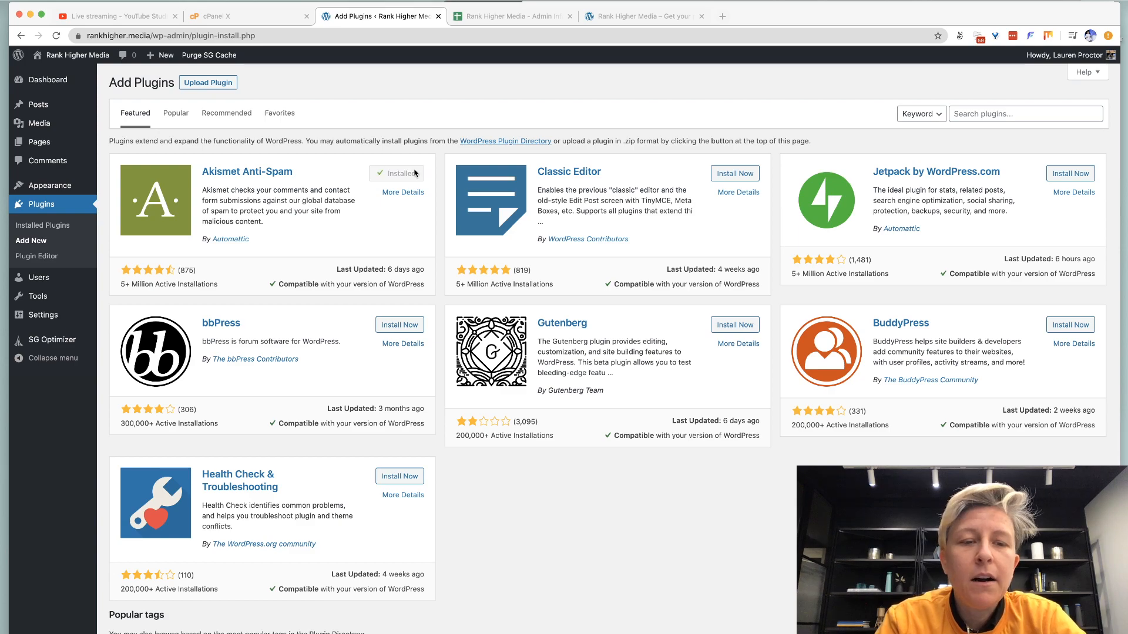
click(405, 173)
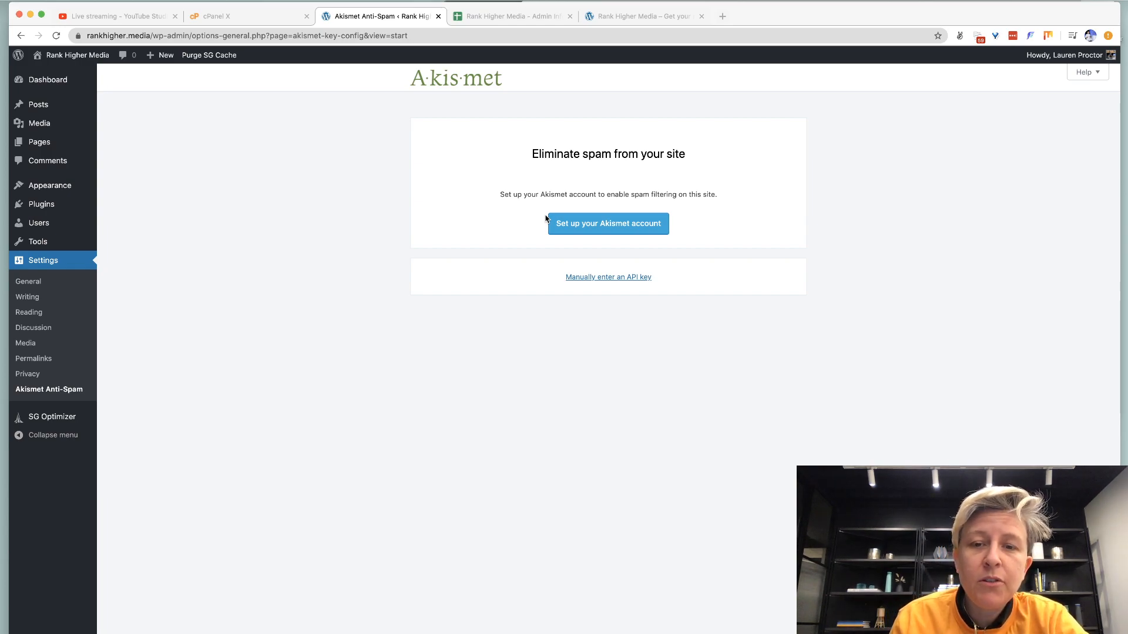
Search the plugin catalogue for 'rankmath', then install and activate Rank Math SEO.
key(super+Left)
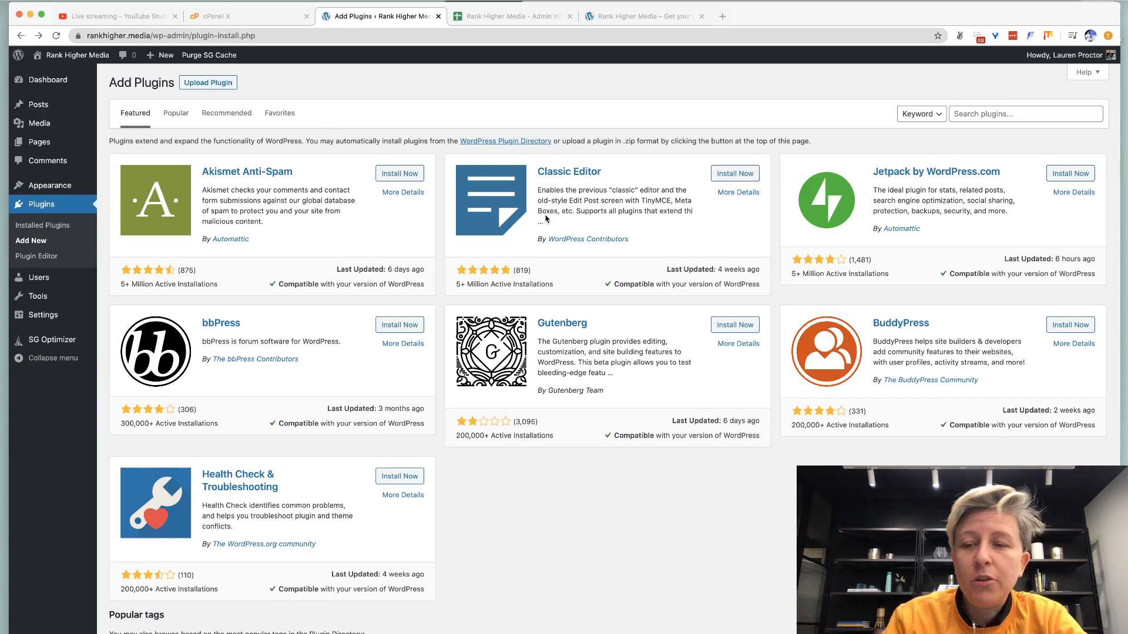
click(964, 112)
text(ra)
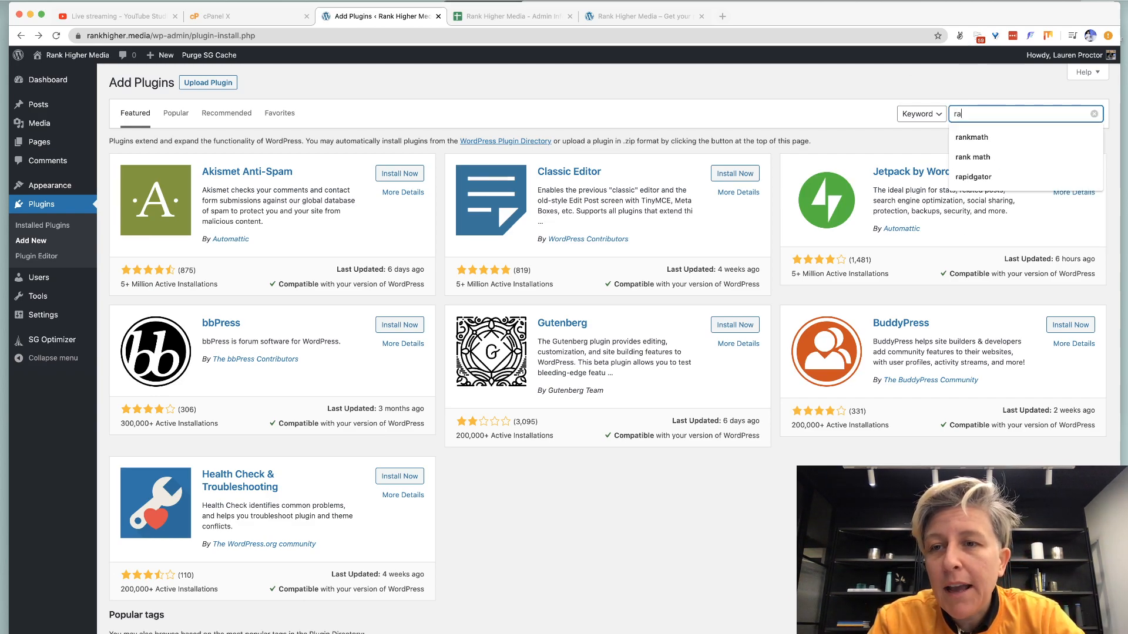
text(nkmath)
click(969, 140)
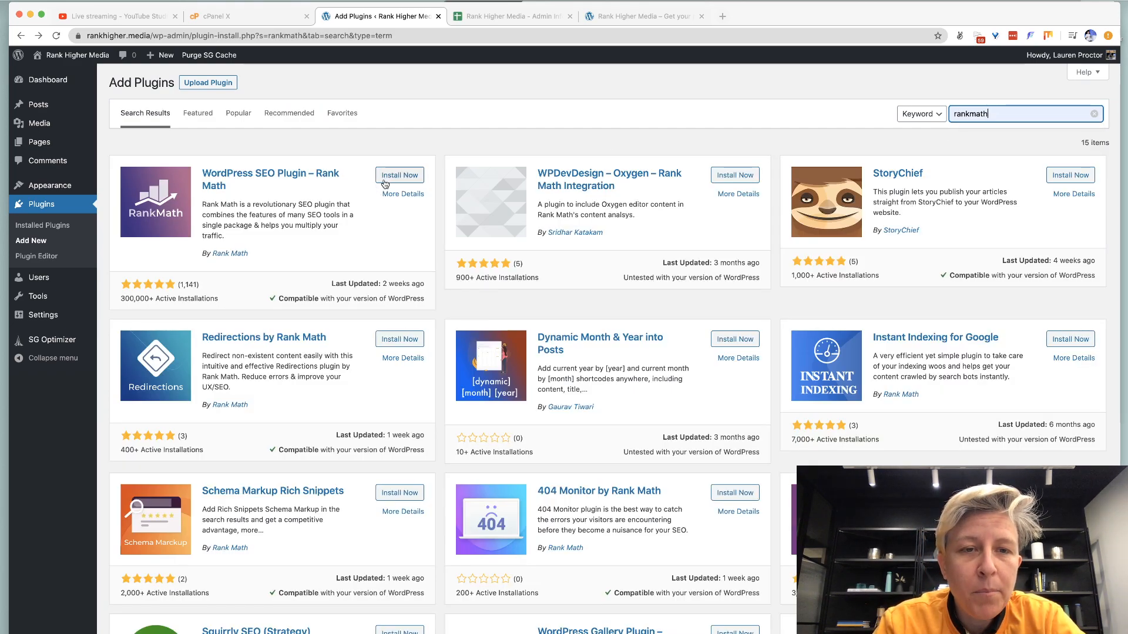
click(387, 181)
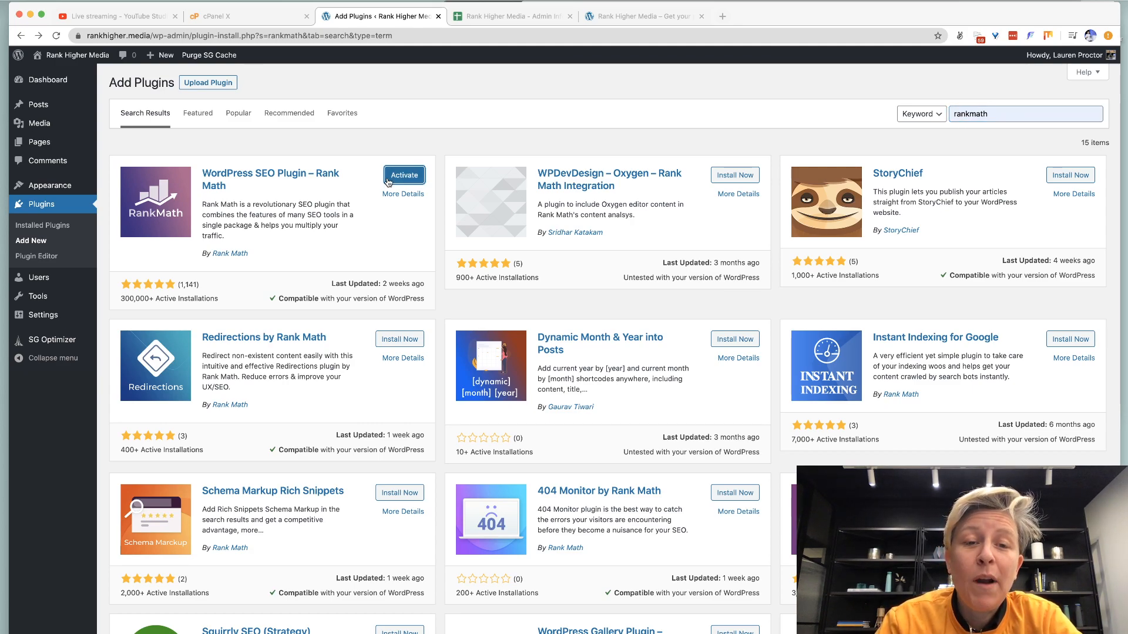
click(388, 182)
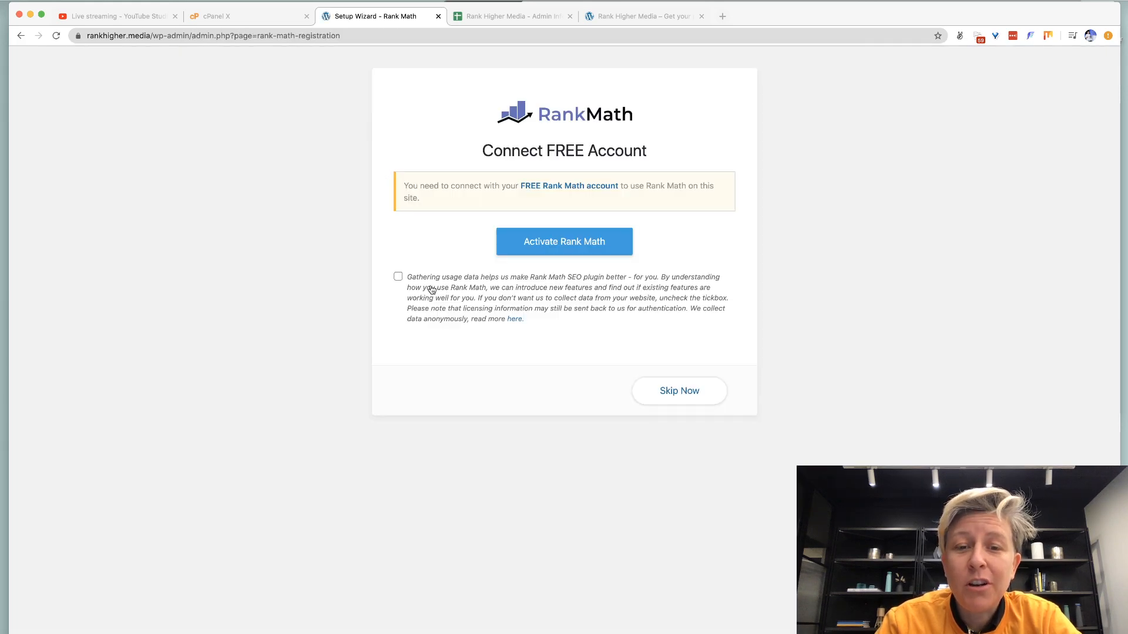
Allow usage data and connect Rank Math's free account via Google sign-in for rankhigher.media.
click(397, 277)
click(517, 253)
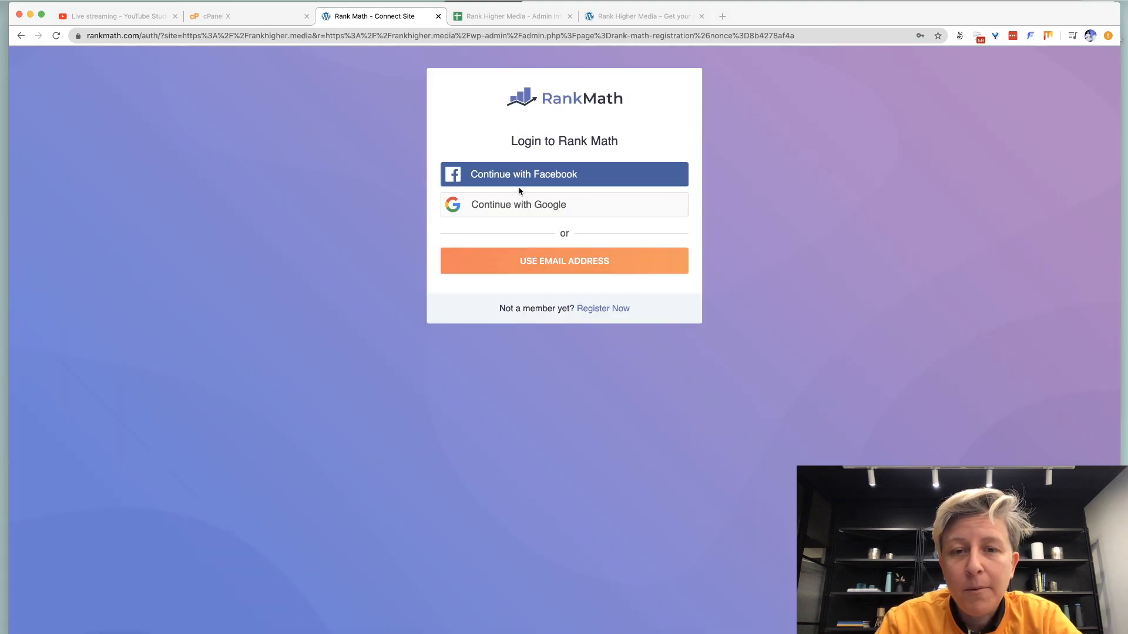
click(514, 261)
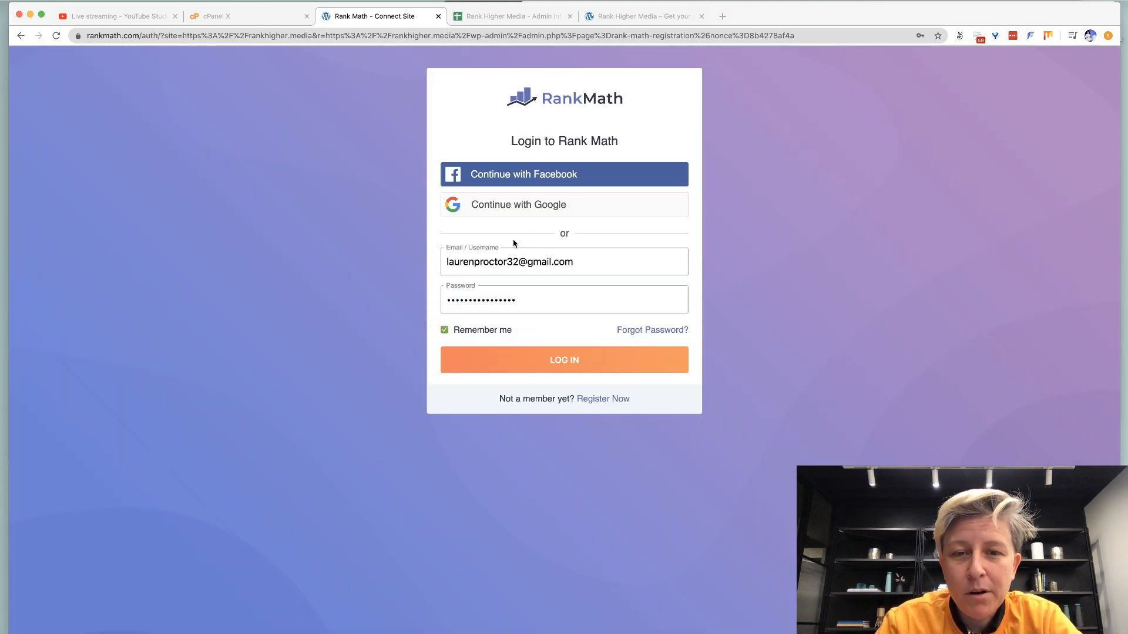
click(536, 360)
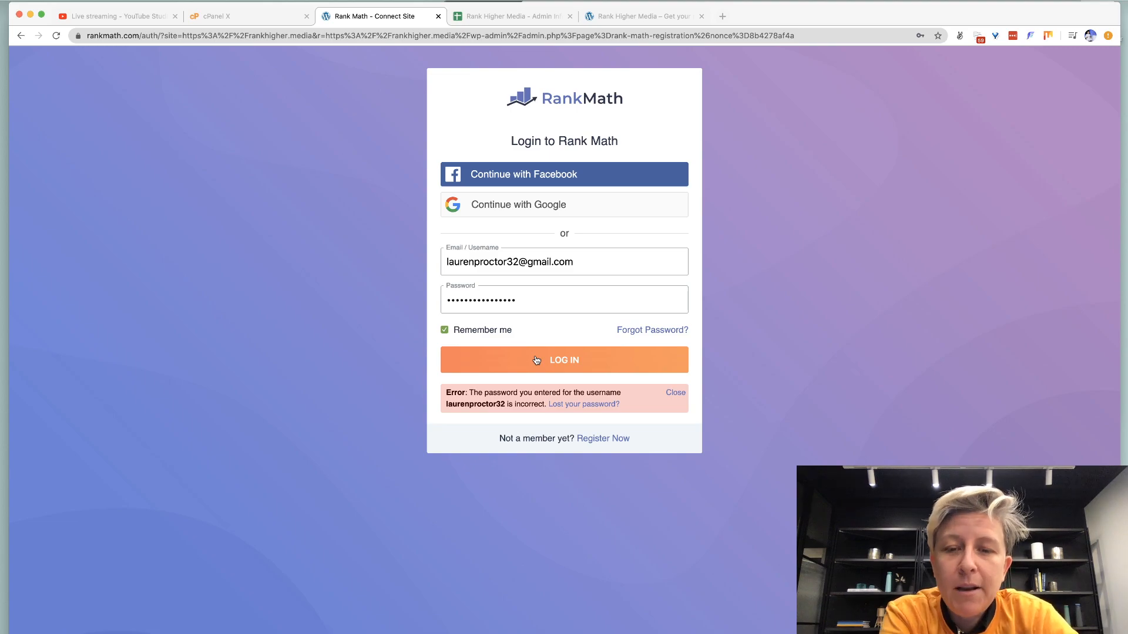
click(512, 206)
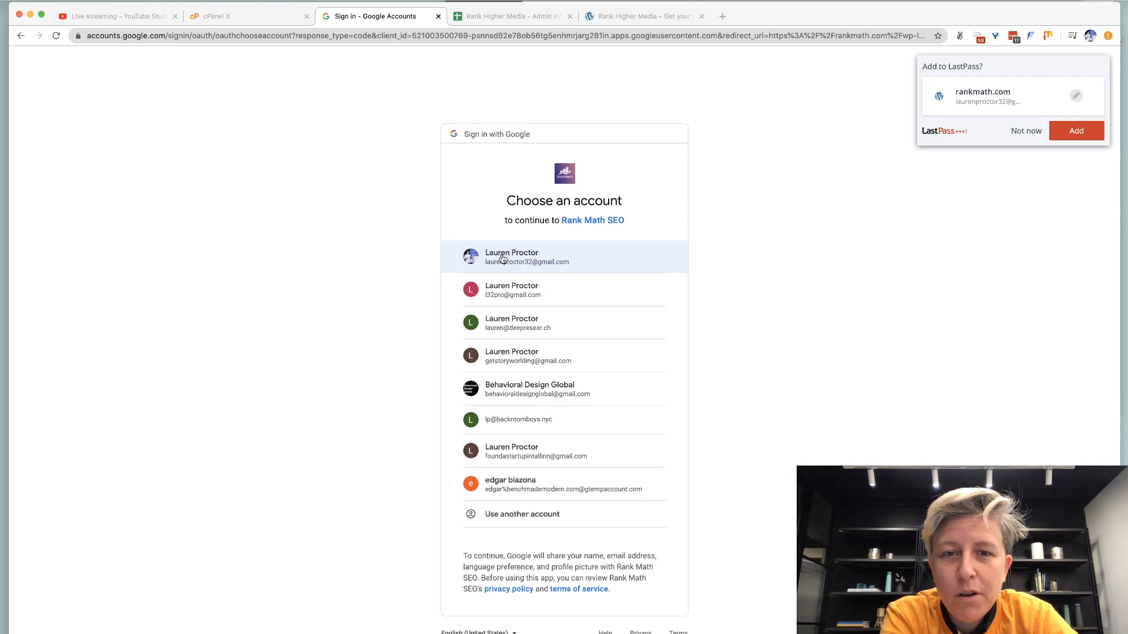
click(503, 259)
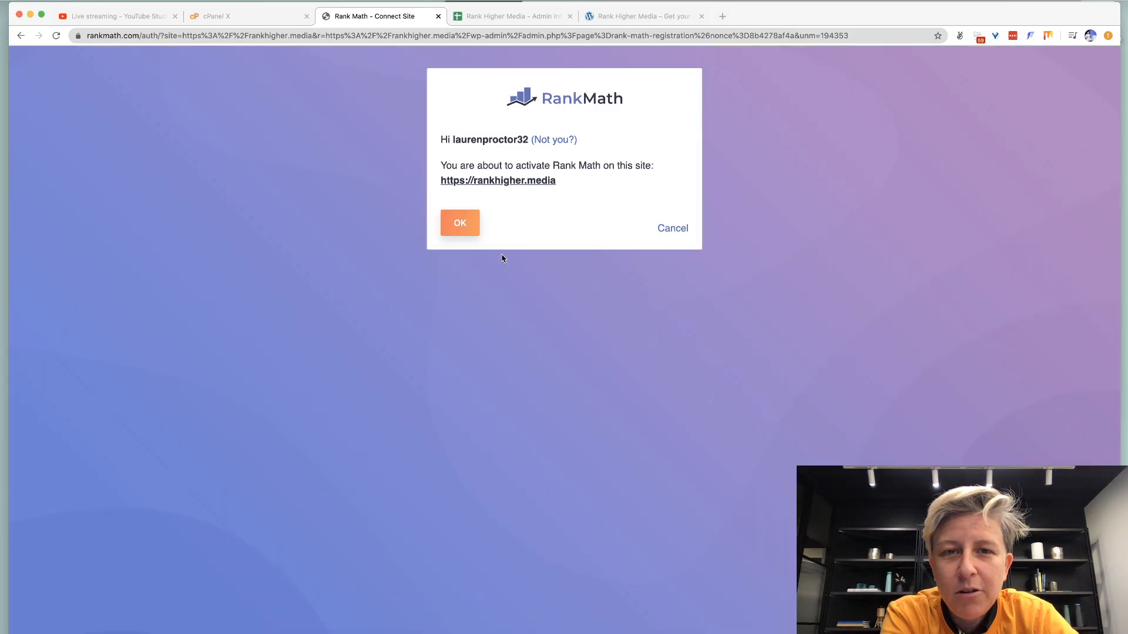
click(466, 236)
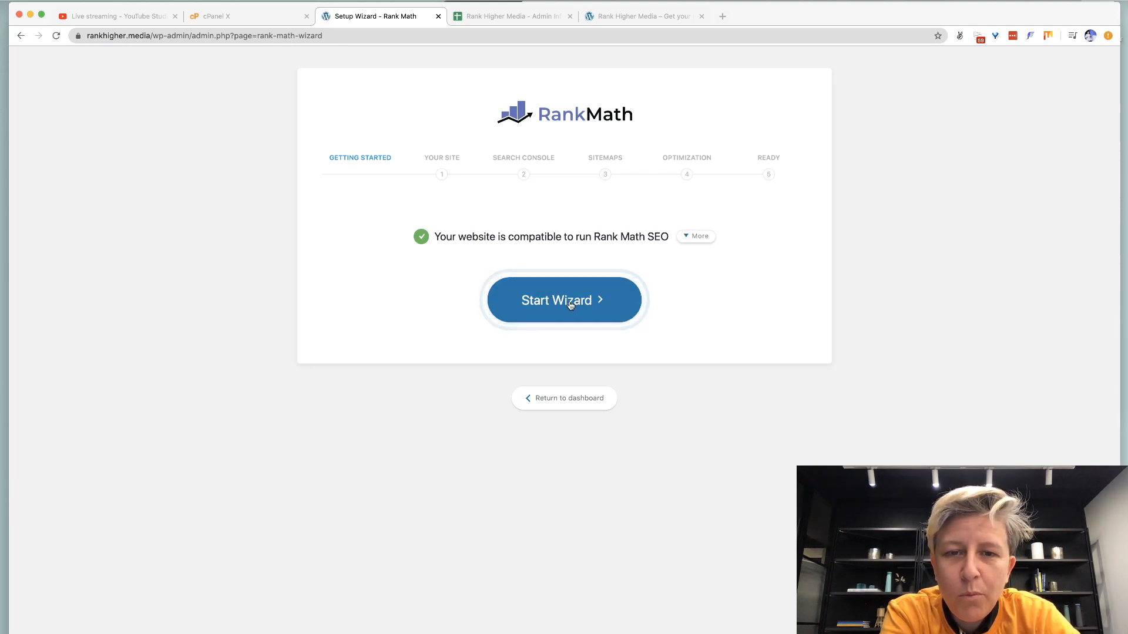
In the setup wizard, save the site as a Small Business Site with Organization as business type.
click(570, 302)
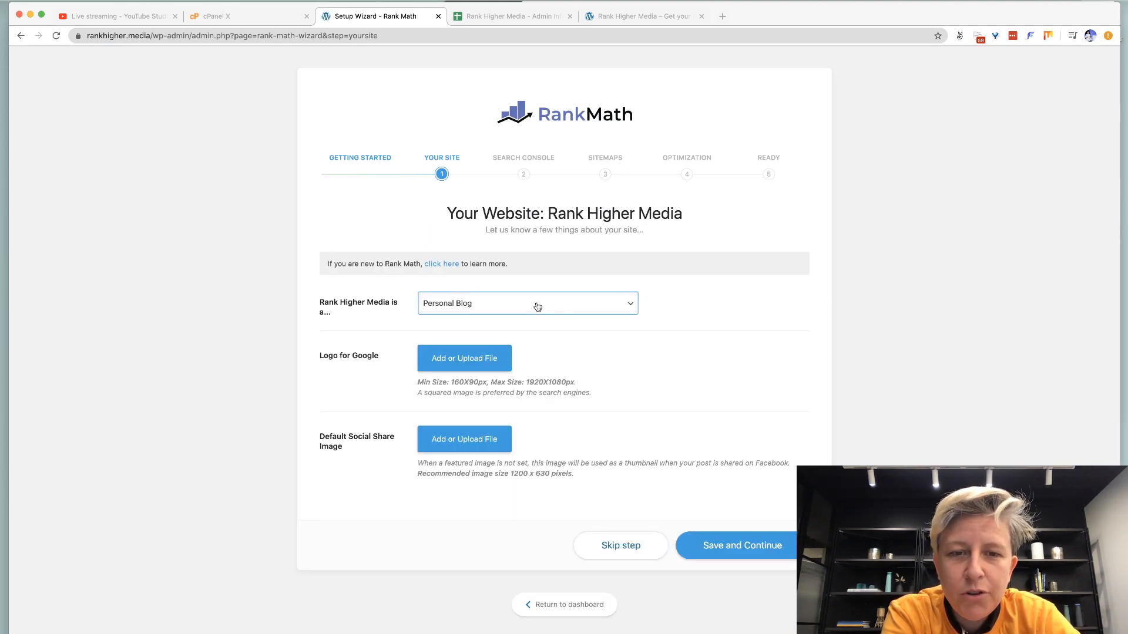
click(537, 308)
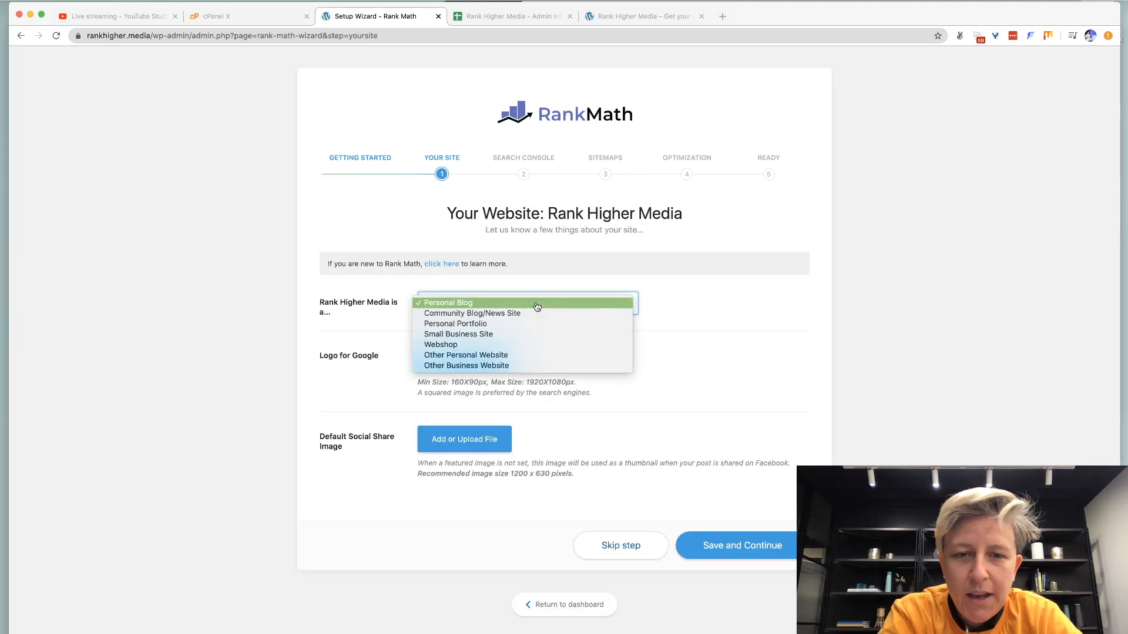
click(531, 334)
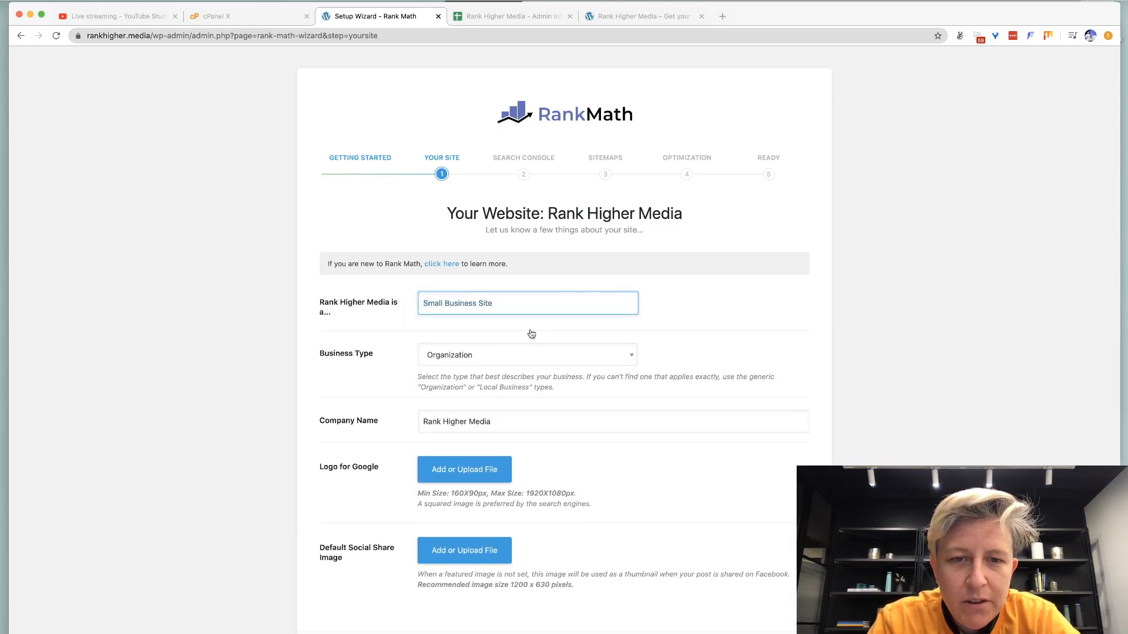
click(487, 360)
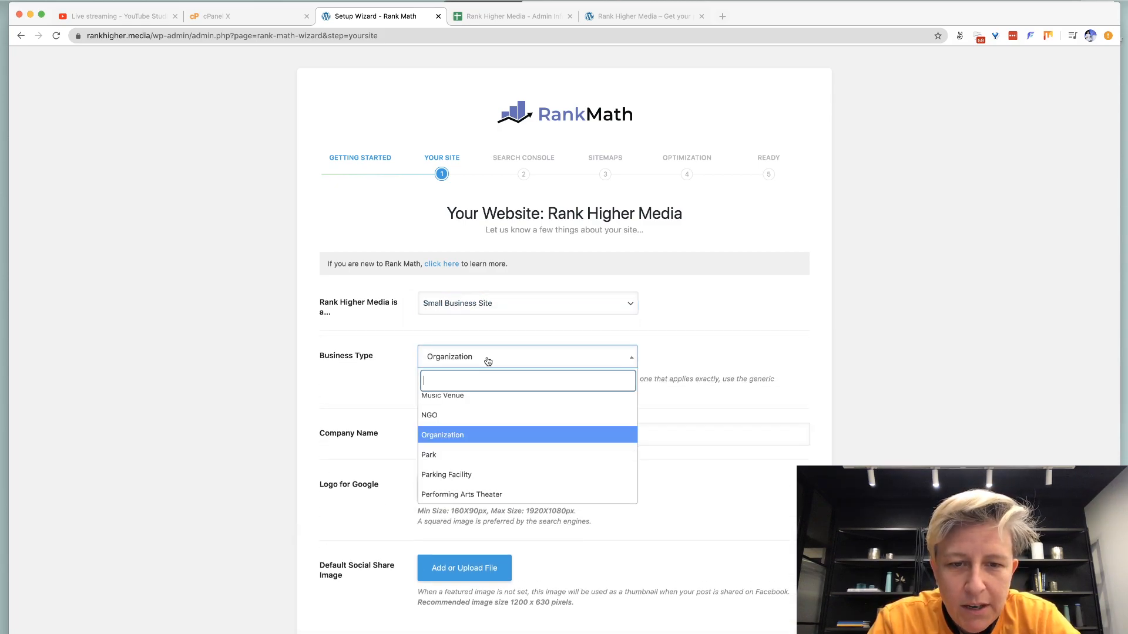
click(498, 436)
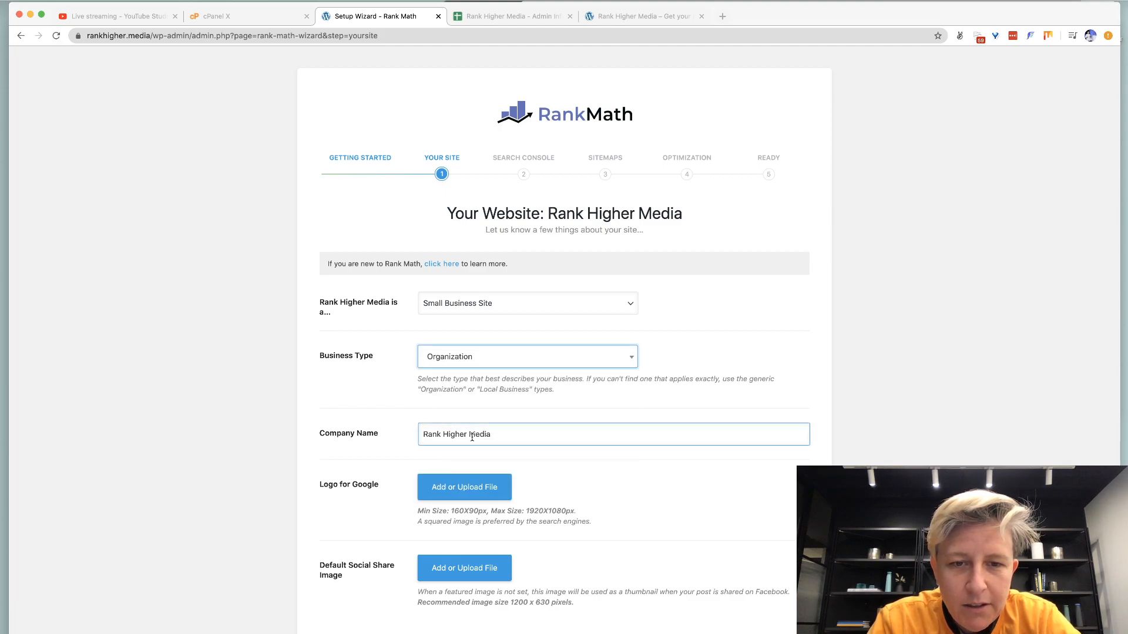
scroll(472, 437, down, 3)
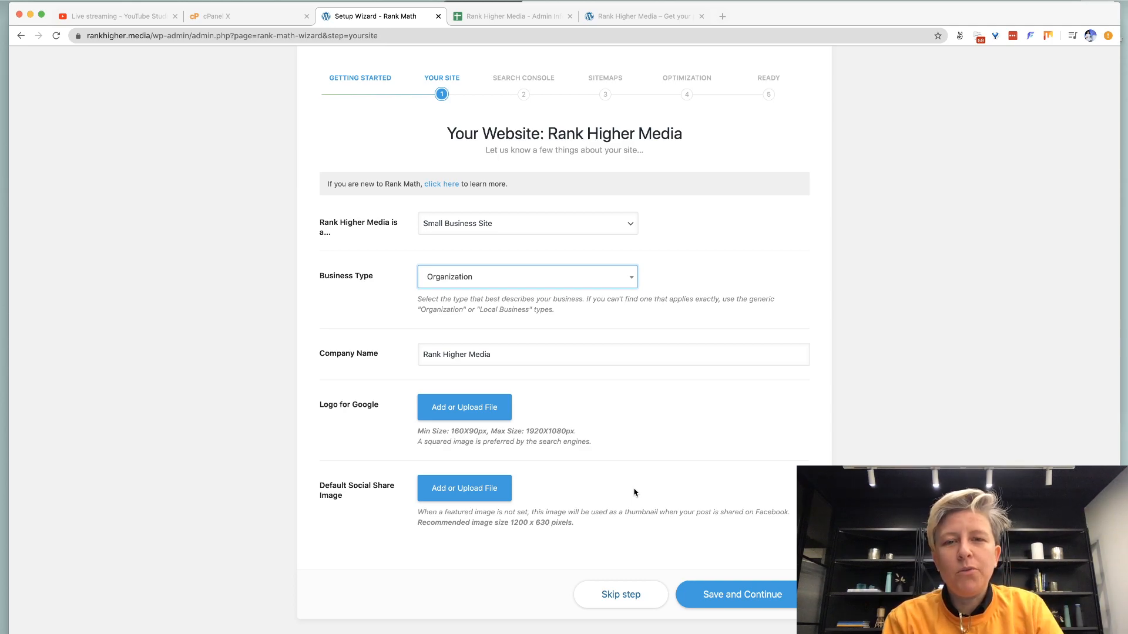
click(731, 597)
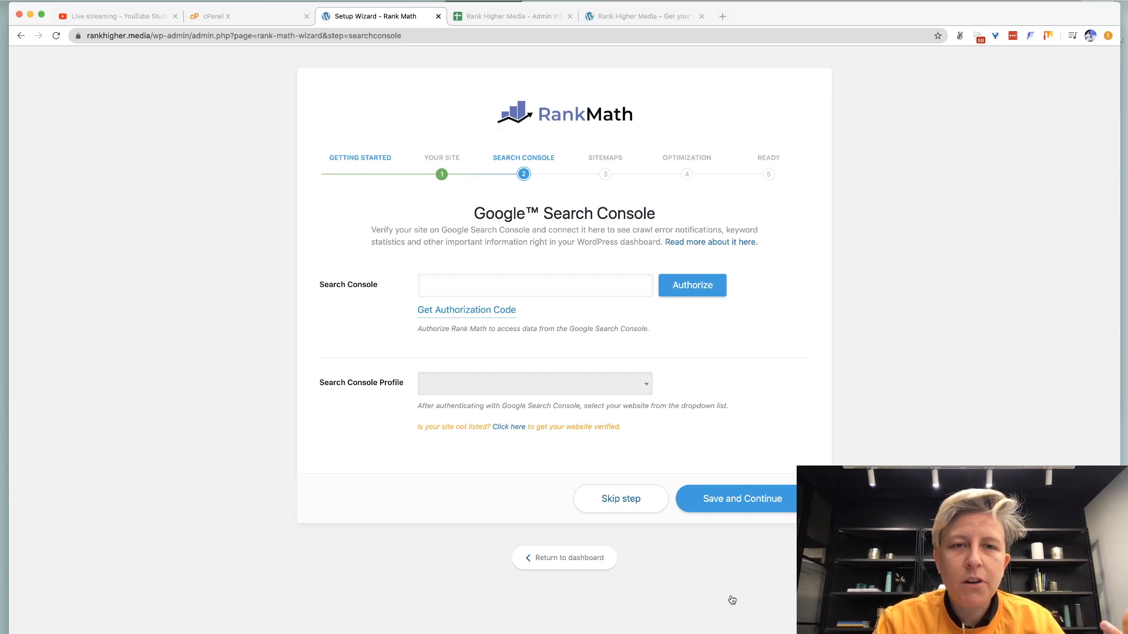
key(super+t)
Search for 'google tag manager' and open Tag Manager's Create Account form.
text(go)
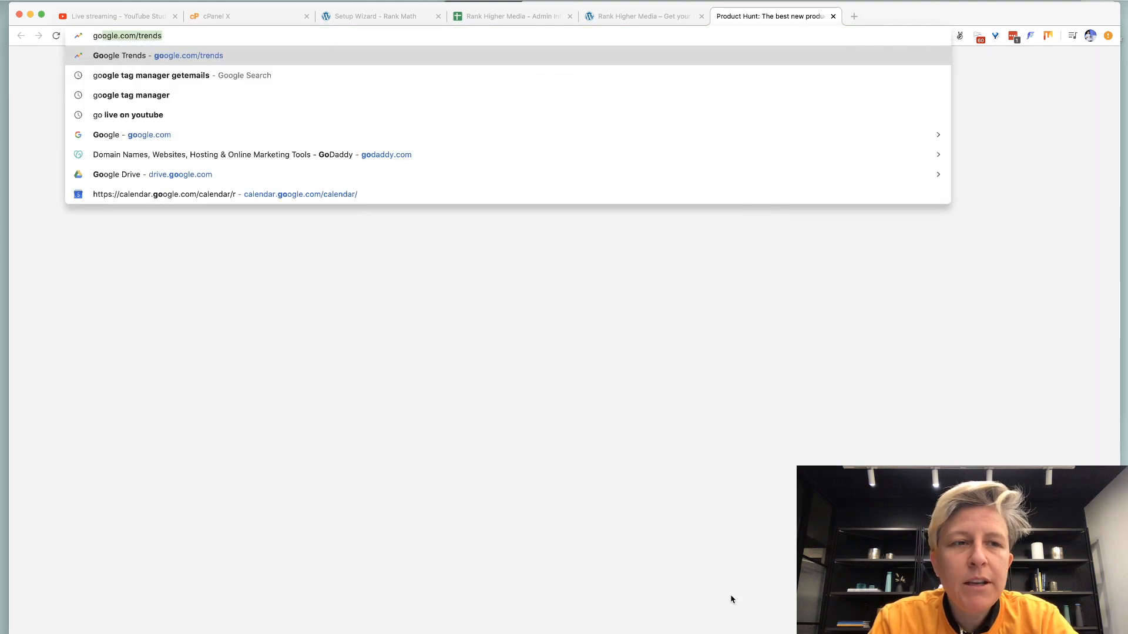
text(ogle tog manager)
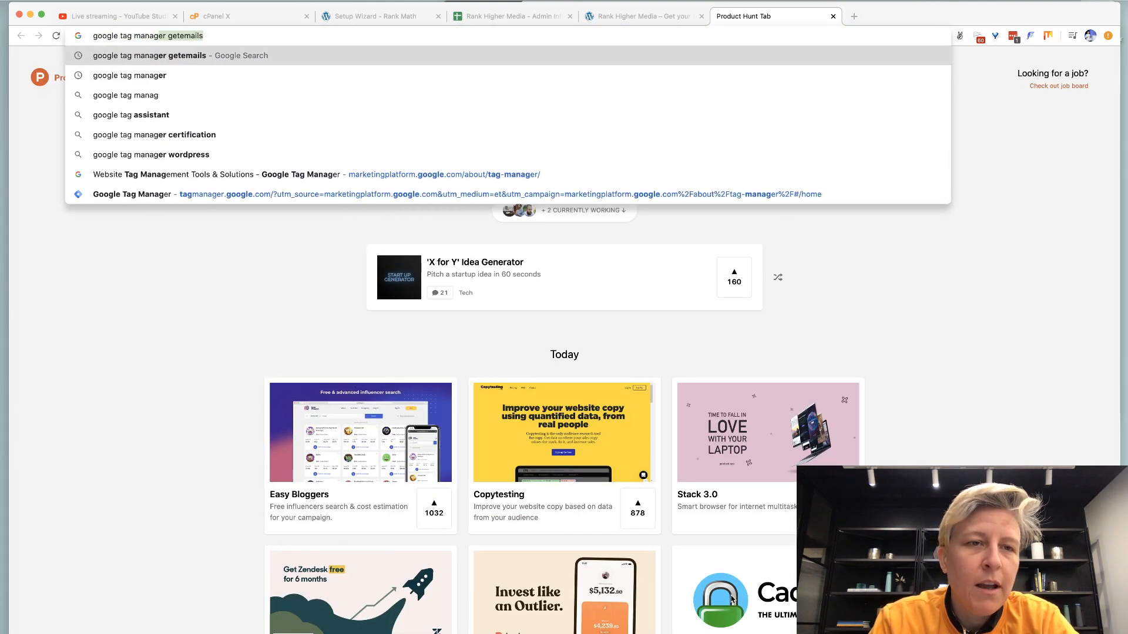
key(Return)
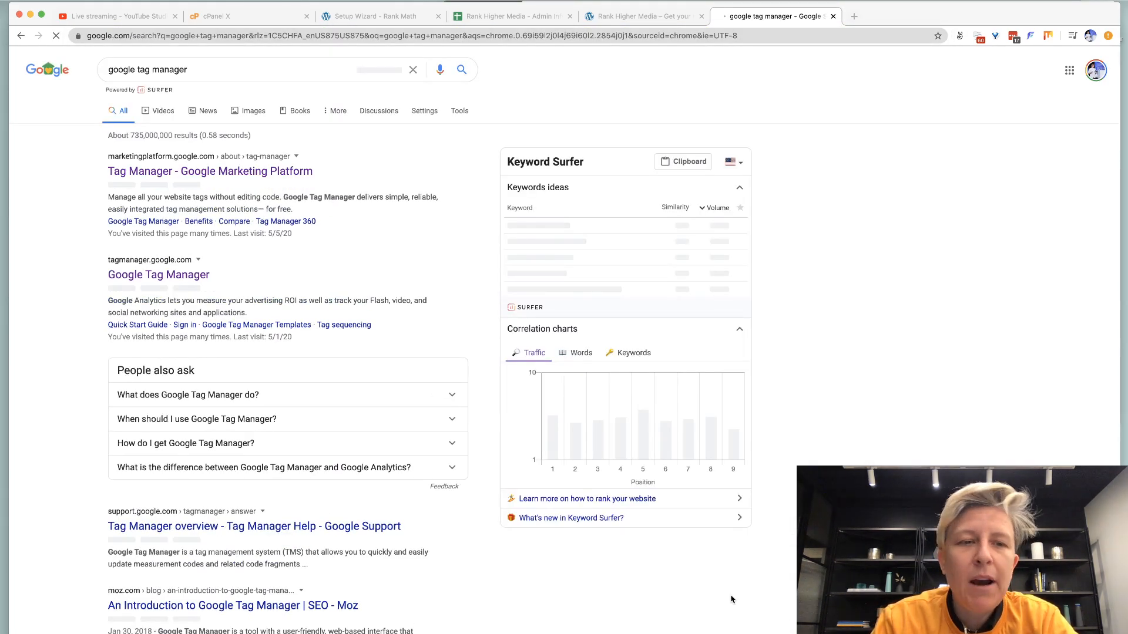
click(196, 324)
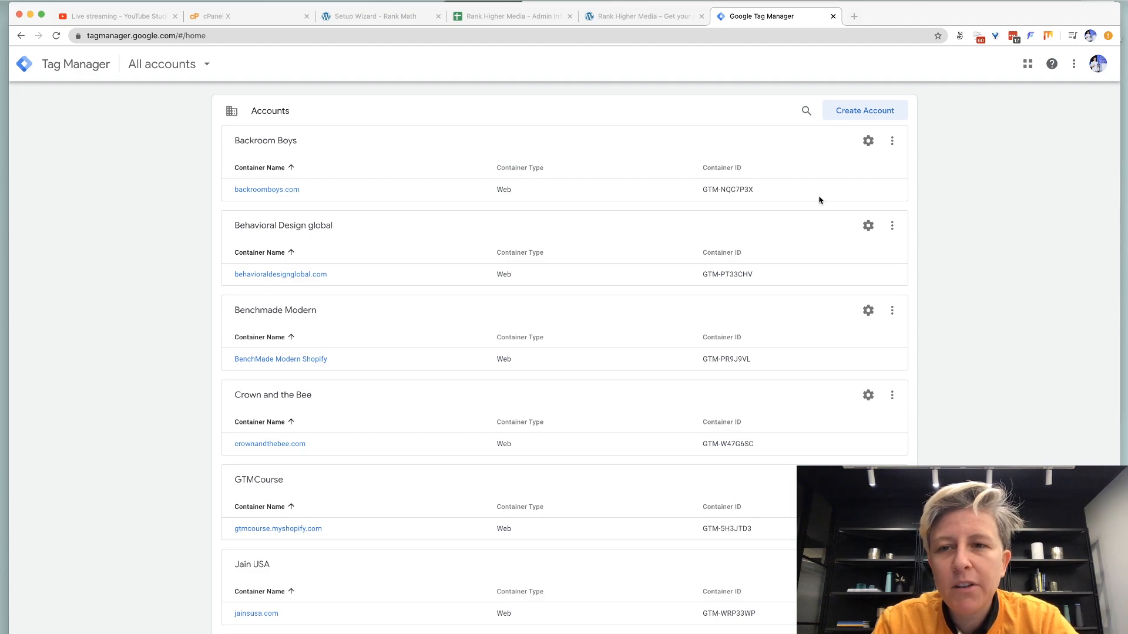
click(832, 120)
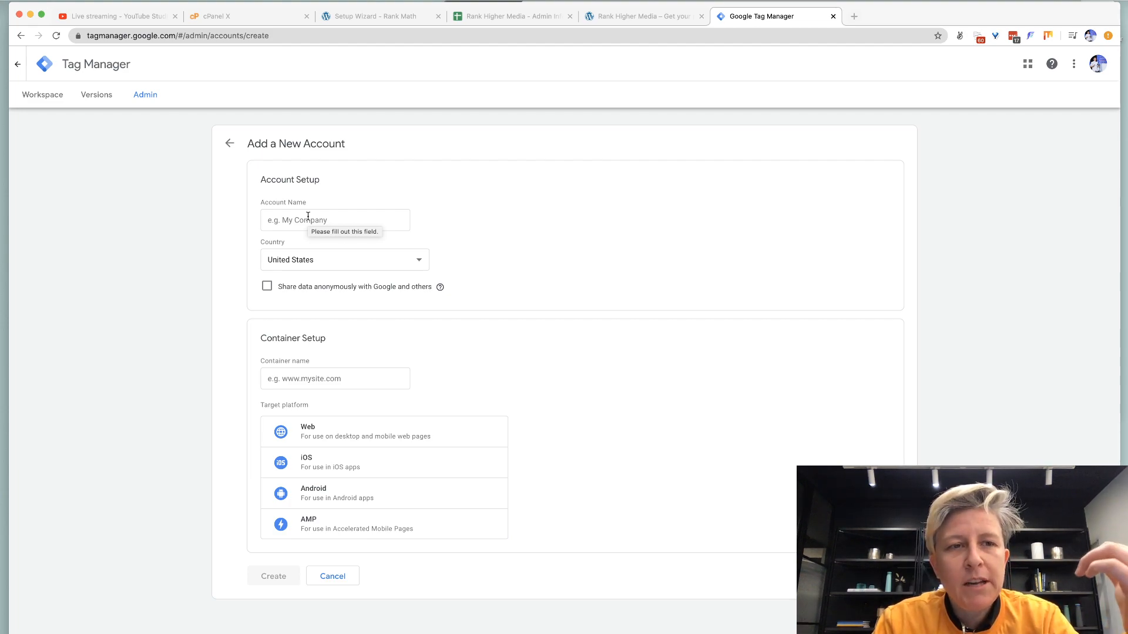
Create the Rank Higher Media account with a Web container named rankhigher.media and accept the terms.
click(308, 219)
text(Rank Higher Media)
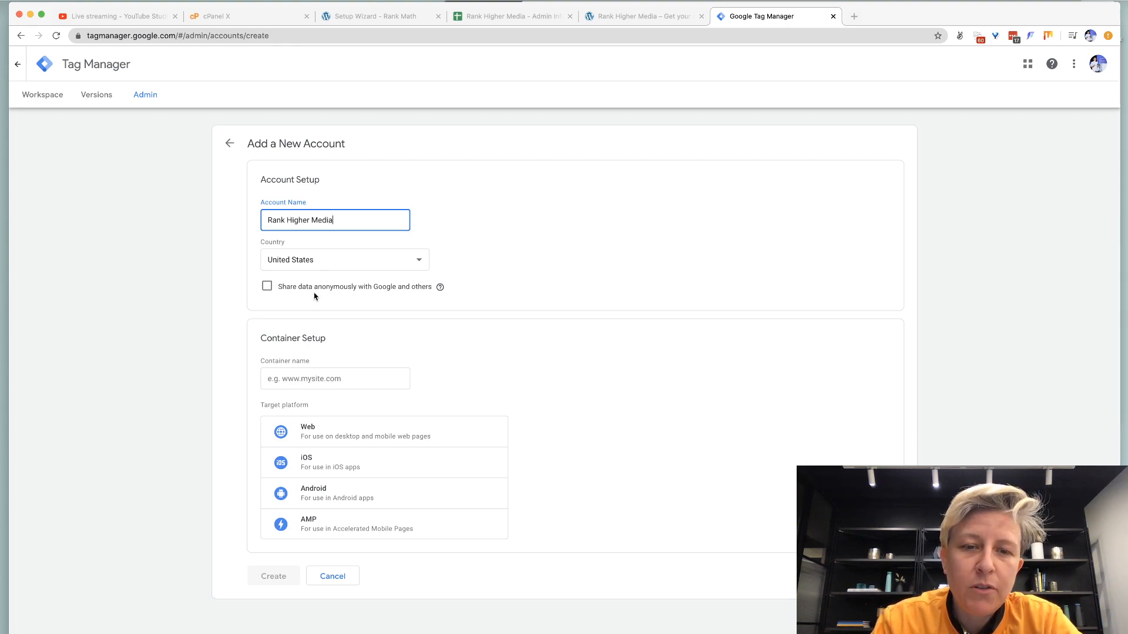
click(282, 377)
text(rankhighermedia)
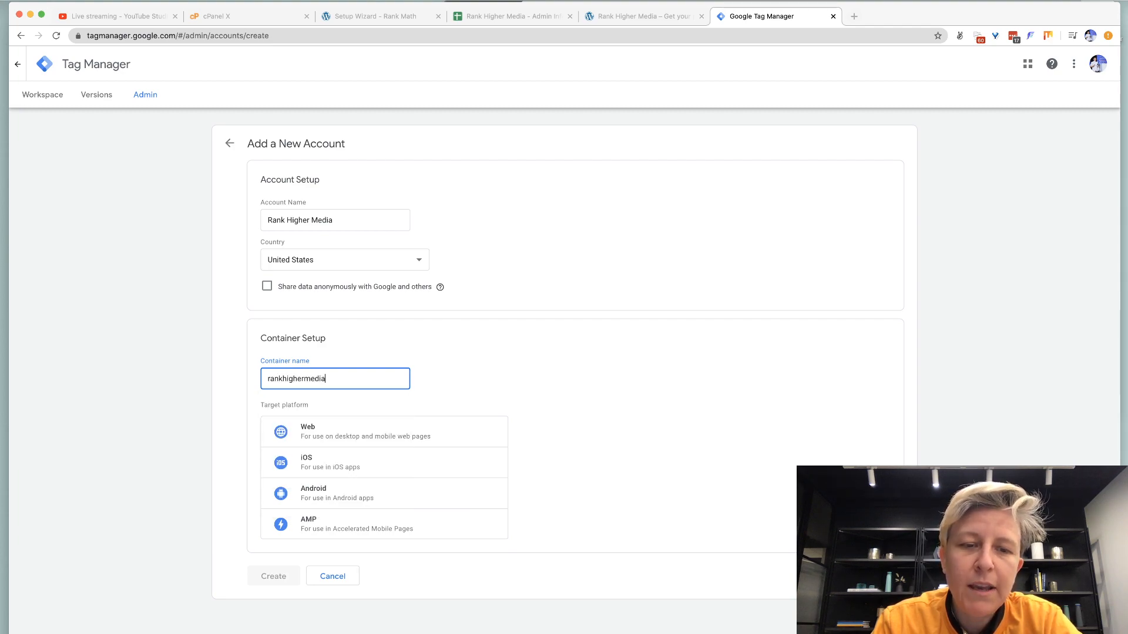
key(BackSpace)
key(BackSpace)
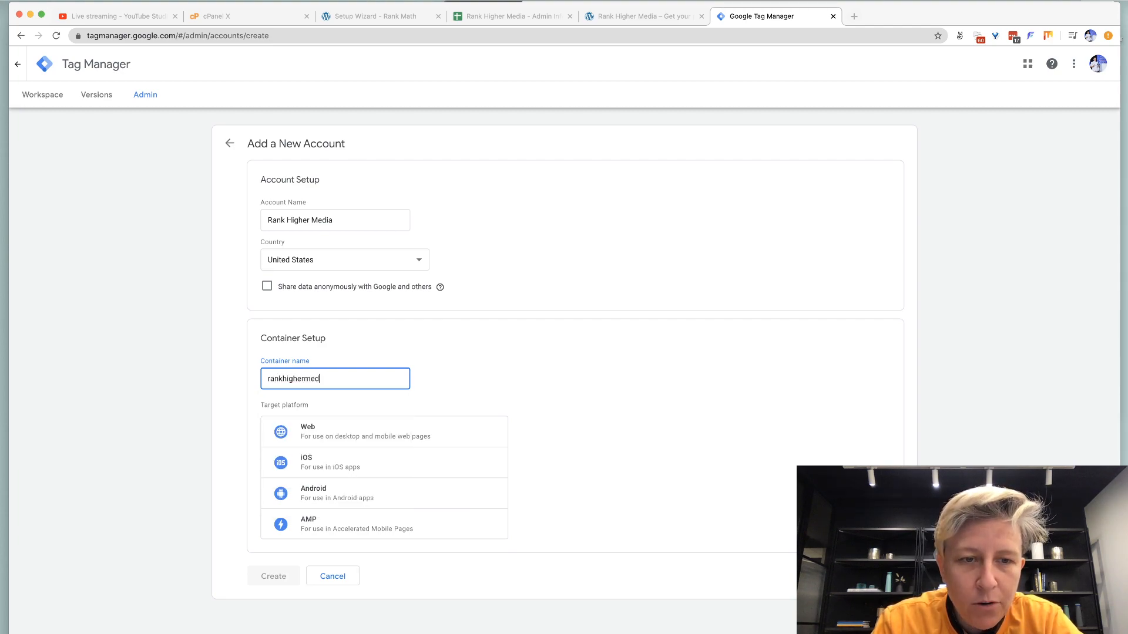
key(BackSpace)
key(BackSpace)
key(BackSpace)
key(BackSpace)
key(BackSpace)
key(BackSpace)
key(BackSpace)
key(BackSpace)
key(BackSpace)
key(BackSpace)
key(BackSpace)
key(BackSpace)
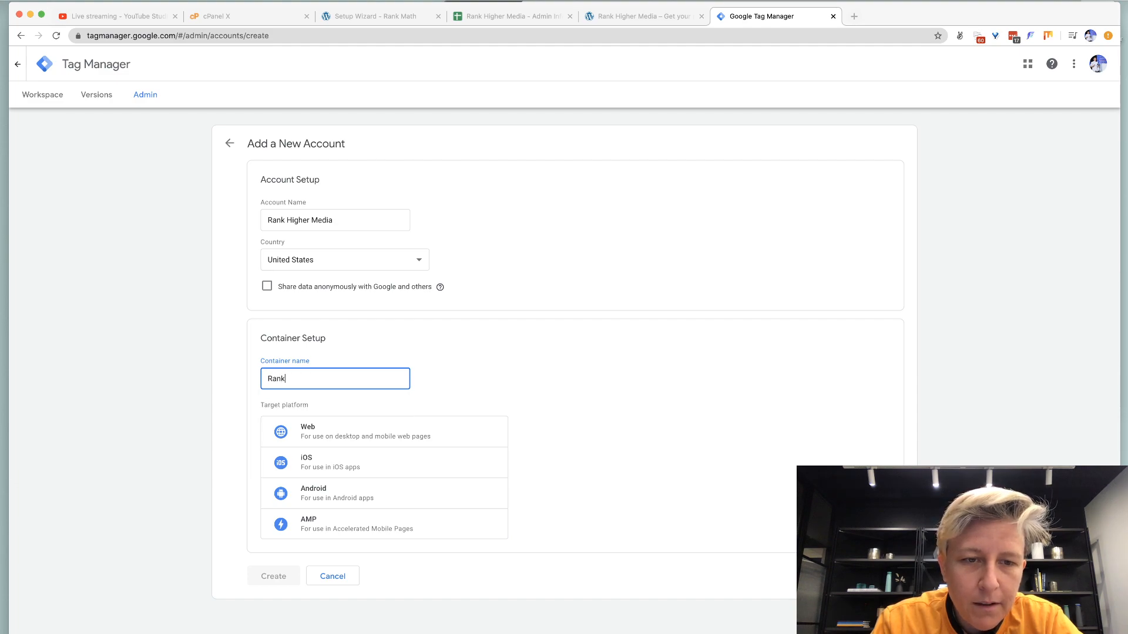
text(rank)
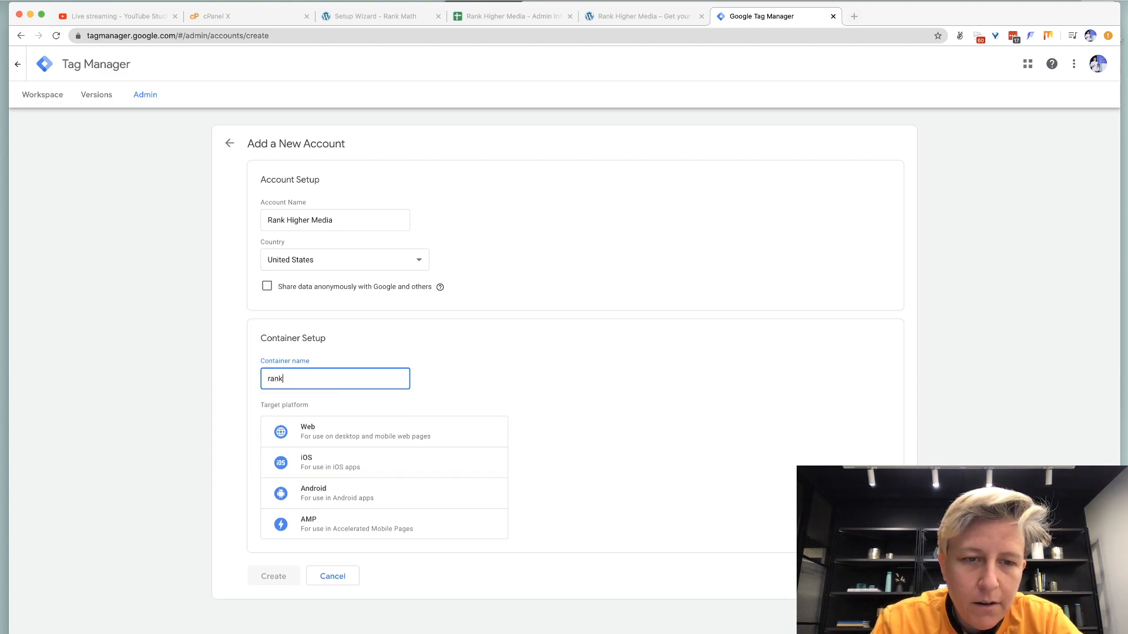
text(higher.media)
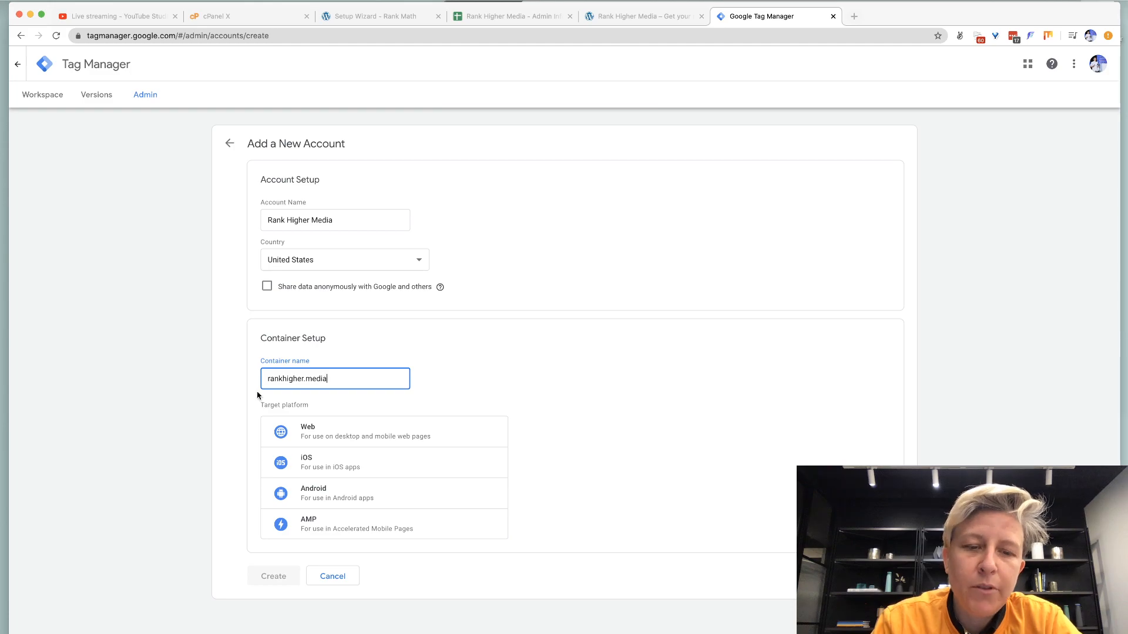
click(355, 435)
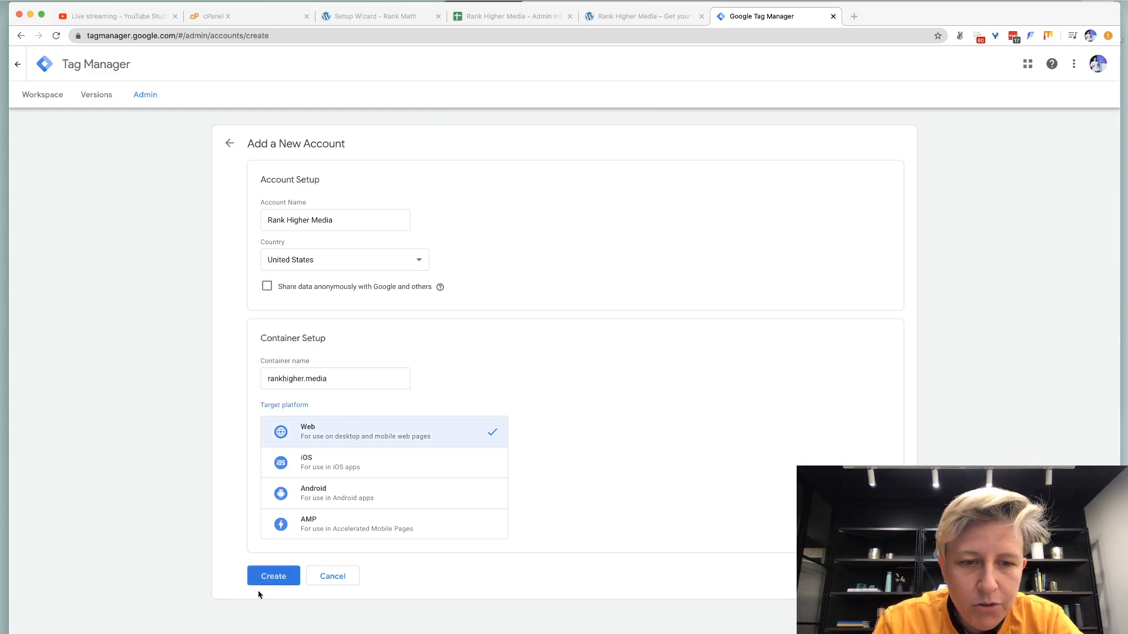
click(272, 576)
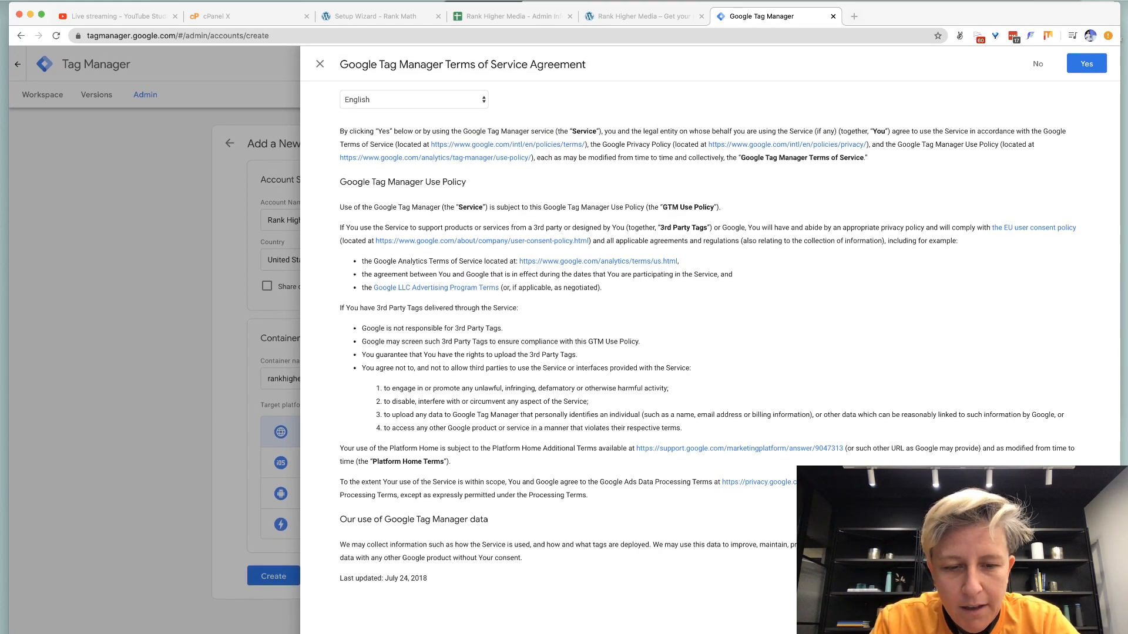
click(1087, 64)
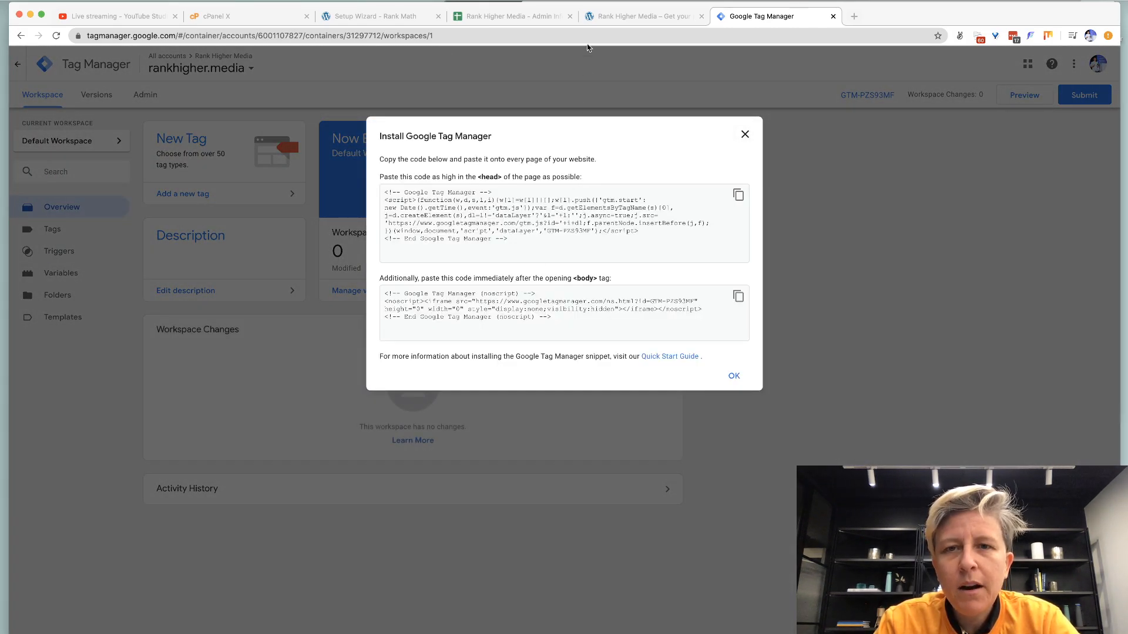
Open the rankhigher.media WordPress admin dashboard in a new tab.
click(601, 18)
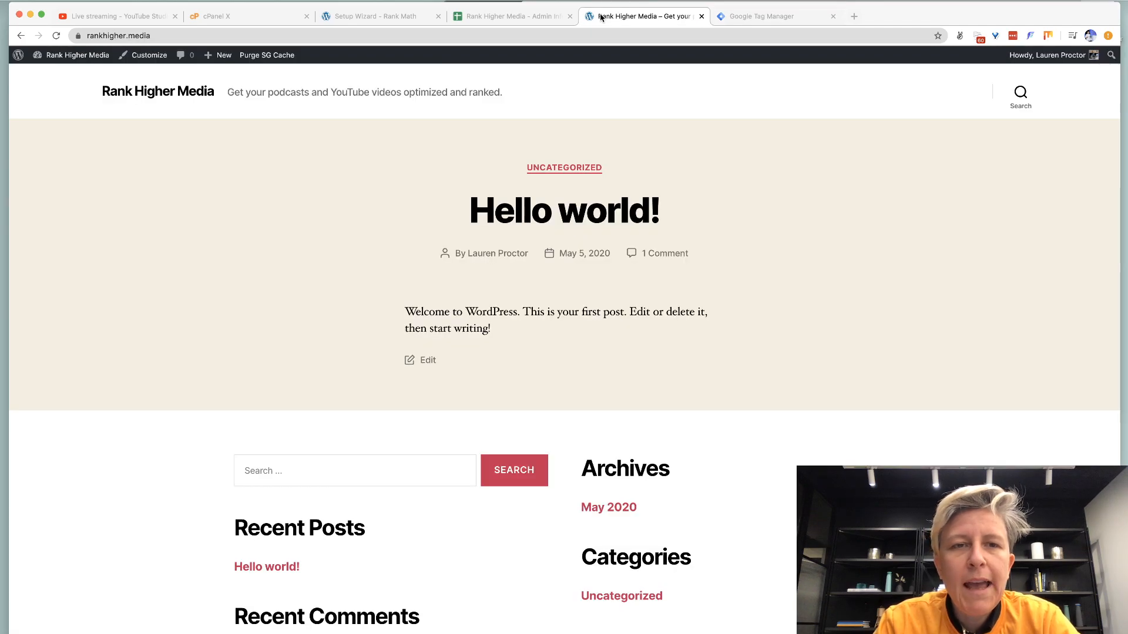
key(super+t)
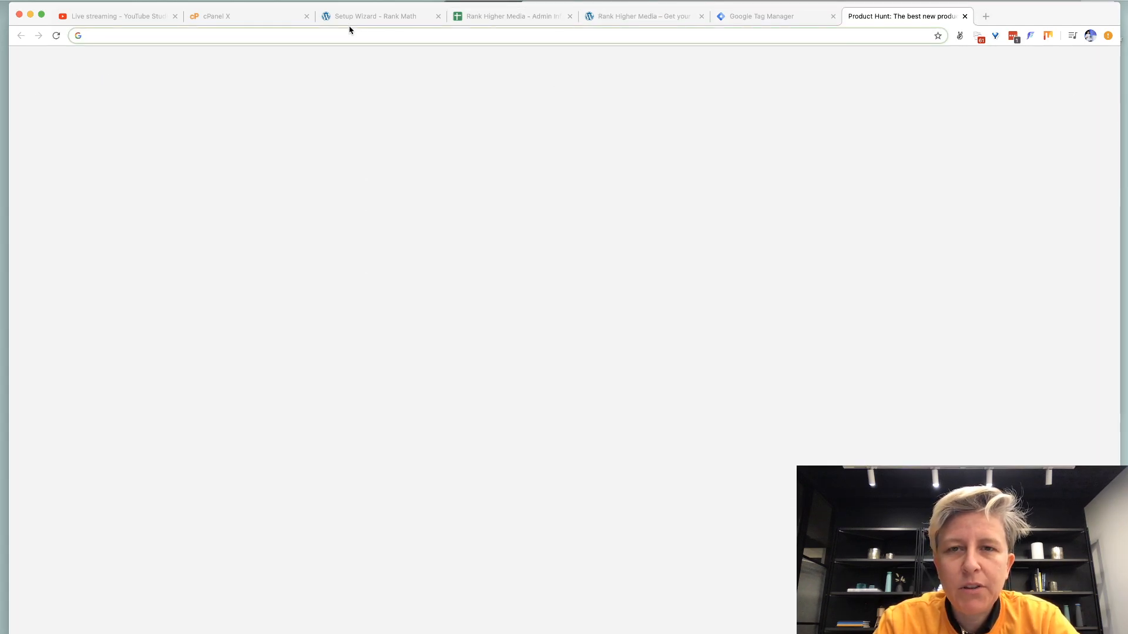
text(rankhigher.media/w)
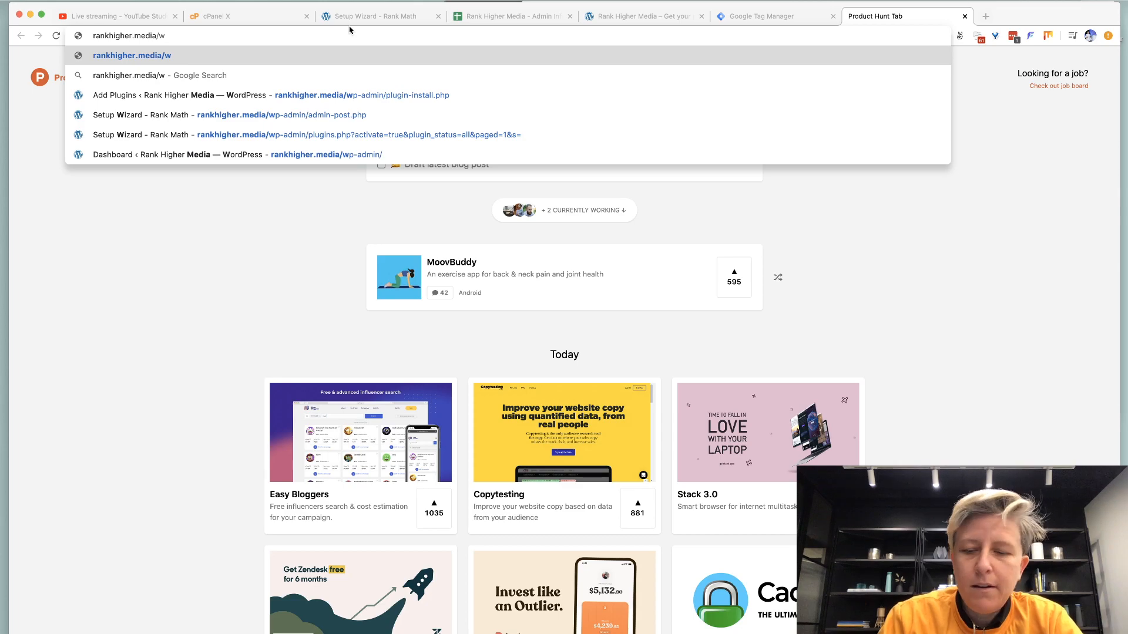
text(p-admin/)
key(Return)
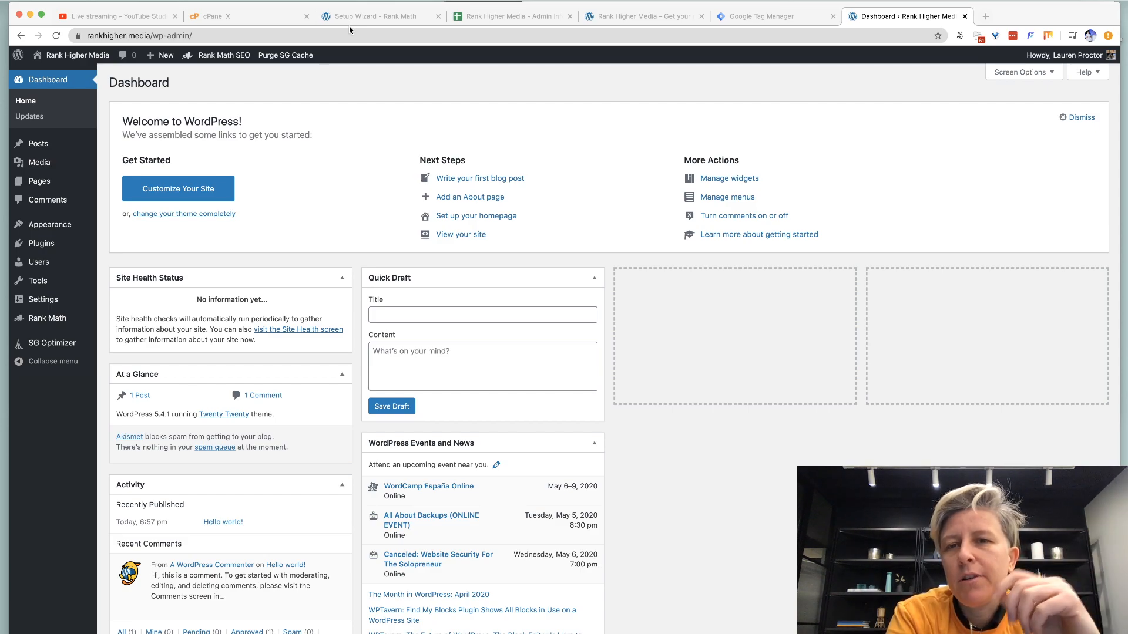
Search the plugin directory, then install and activate Google Tag Manager for WordPress.
mouse_move(41, 247)
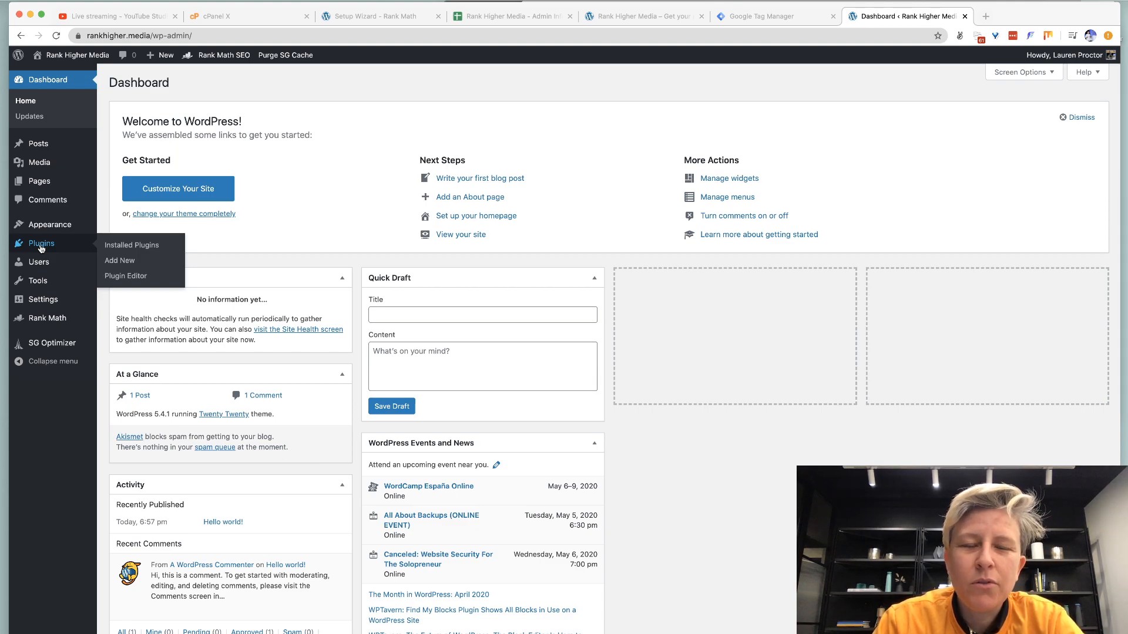
click(109, 261)
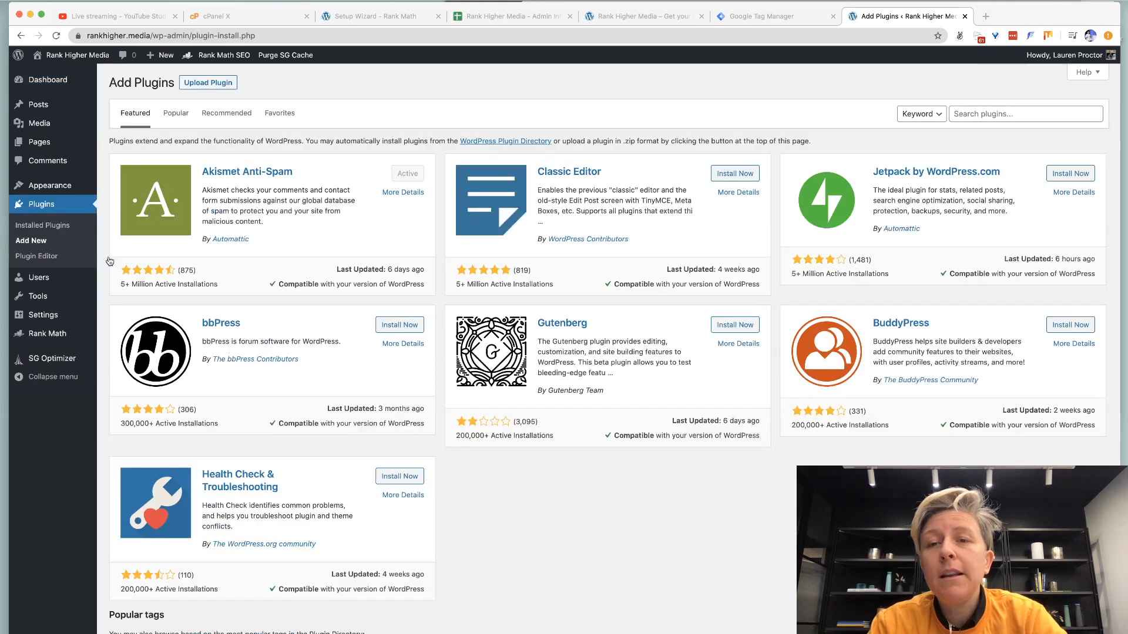
click(977, 114)
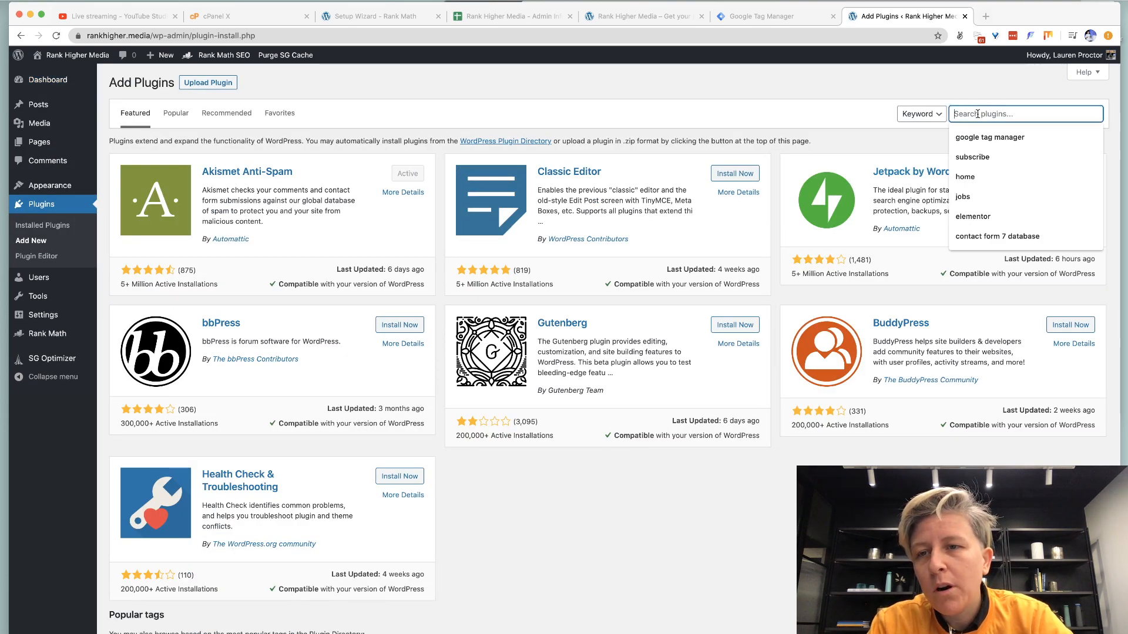
text(google)
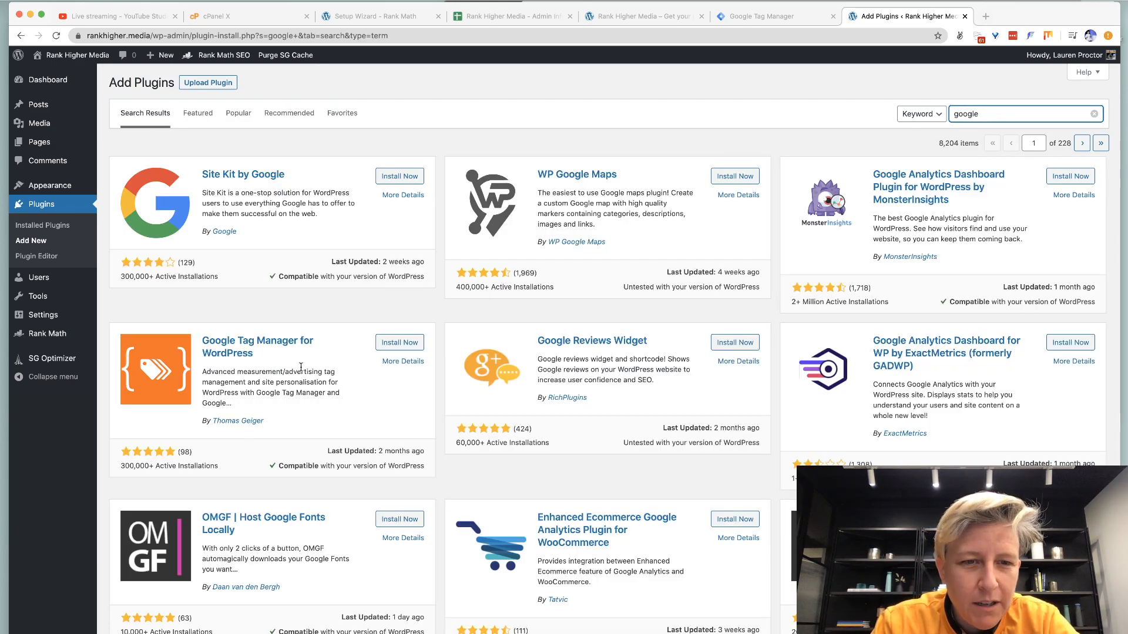
click(404, 347)
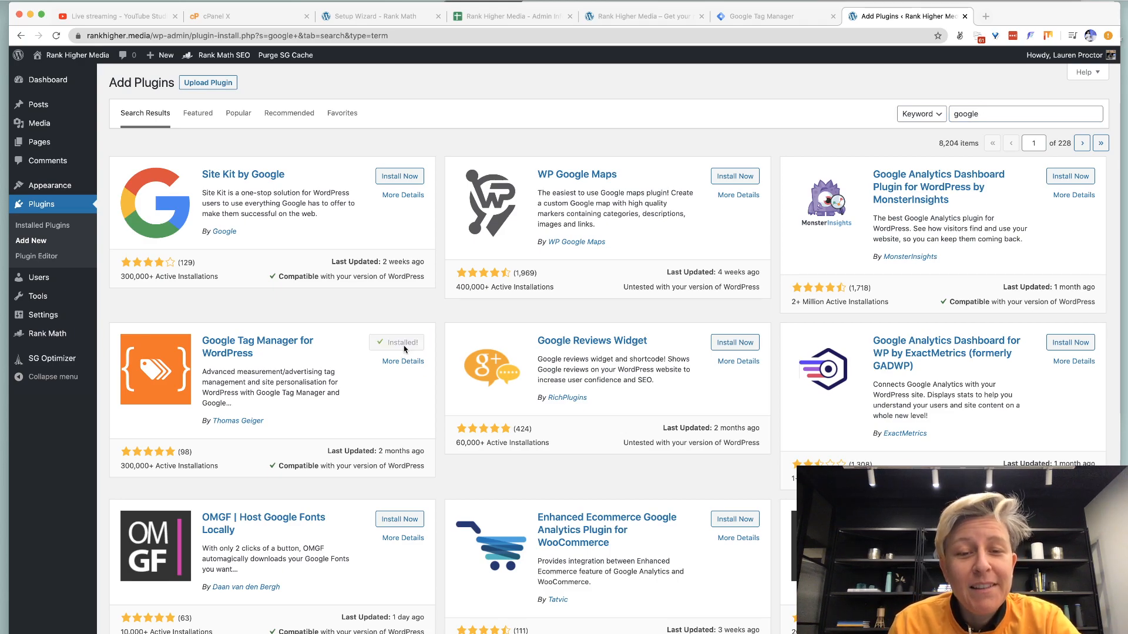
click(404, 343)
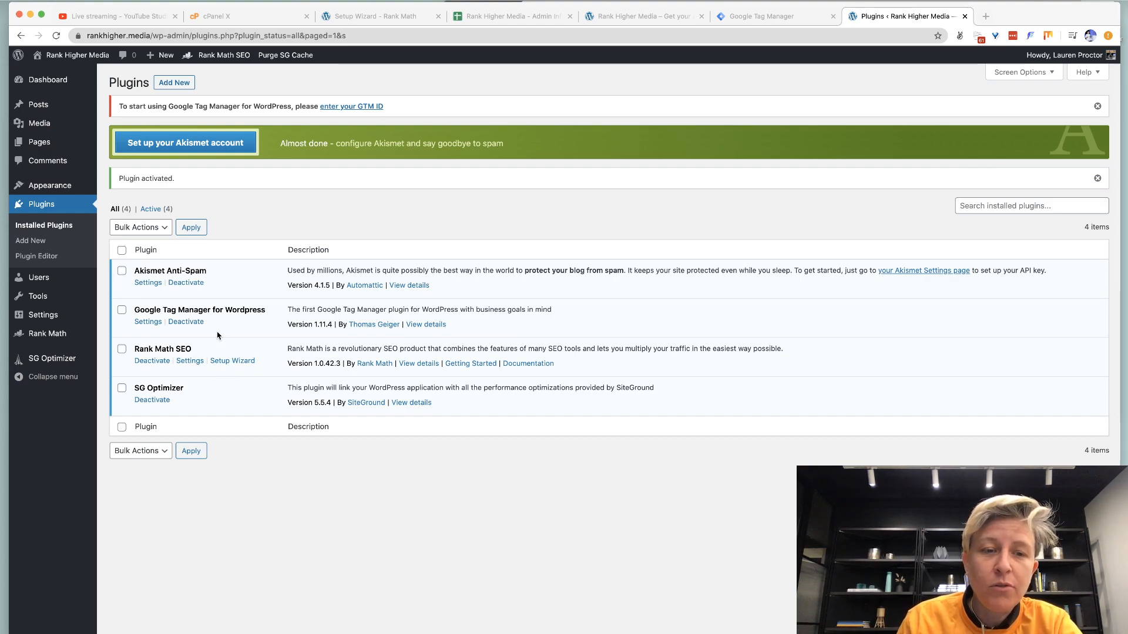
Open the GTM plugin settings and copy the container ID from Tag Manager.
click(150, 322)
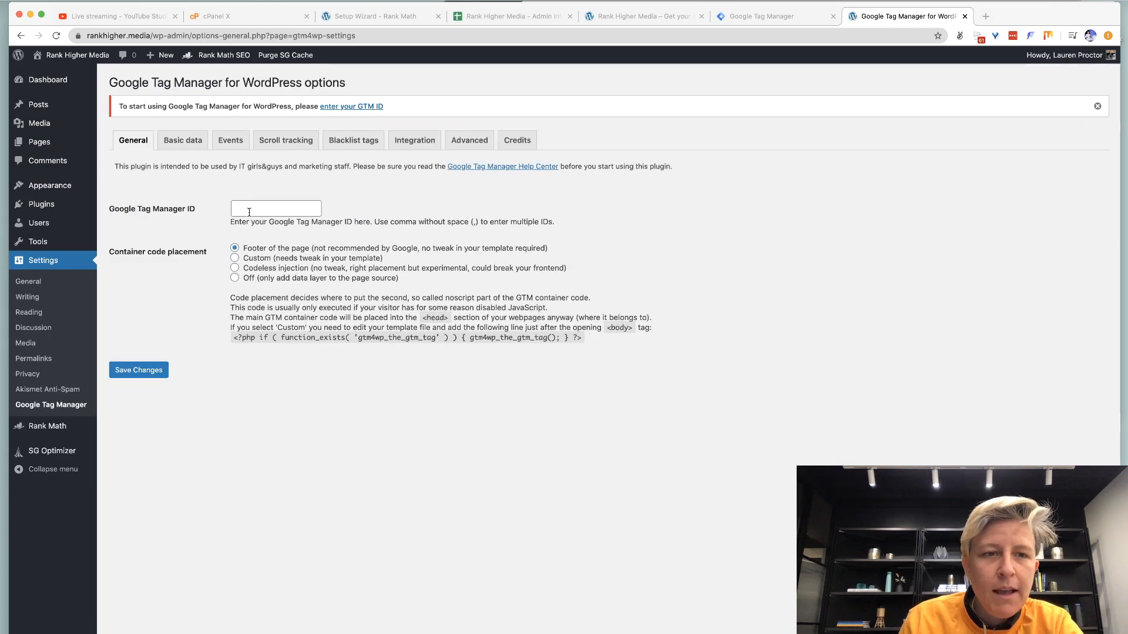
click(759, 16)
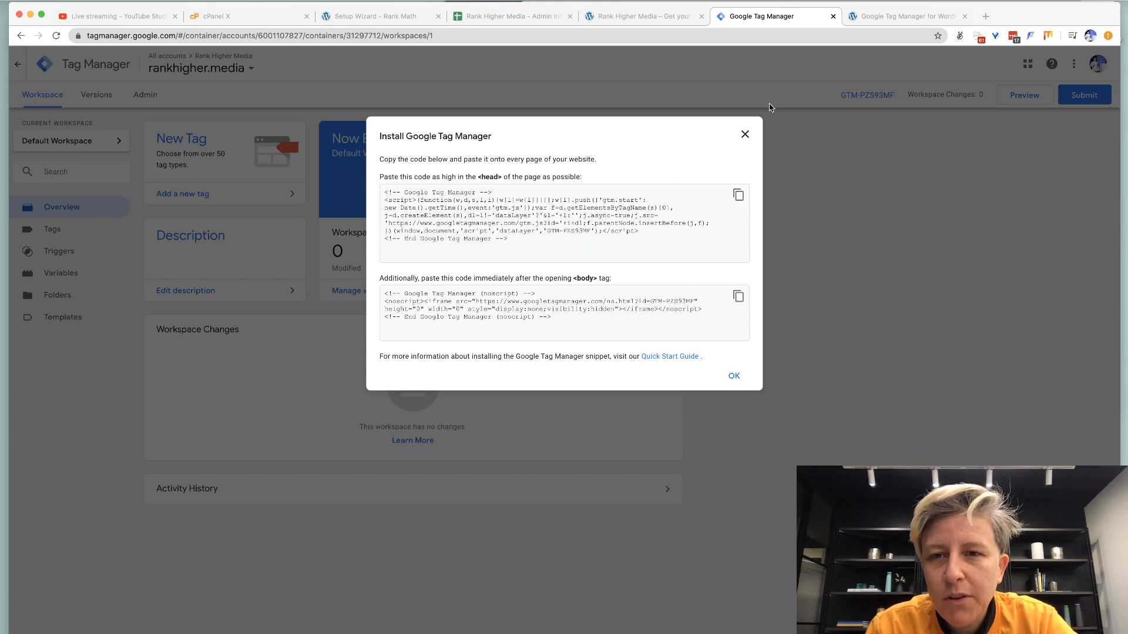
click(745, 135)
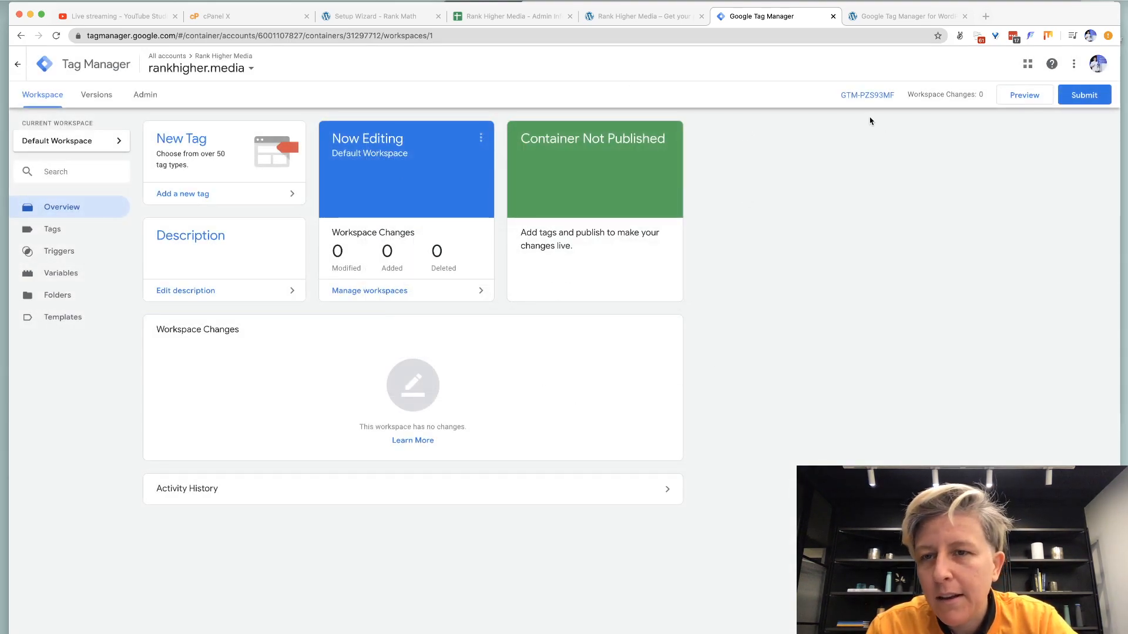
right_click(868, 100)
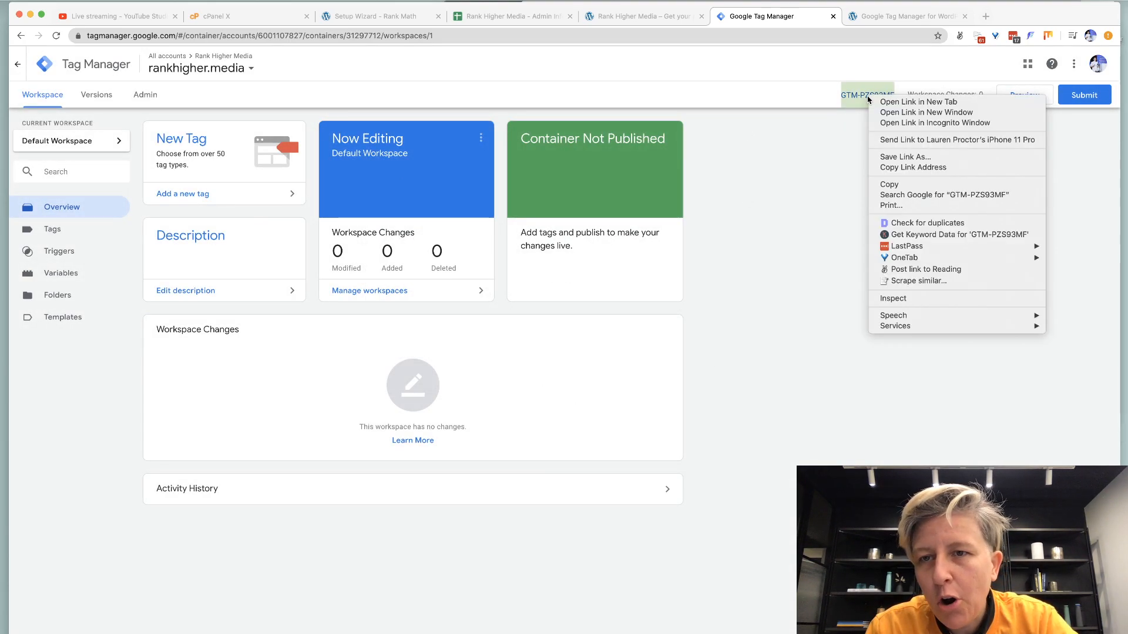
click(888, 184)
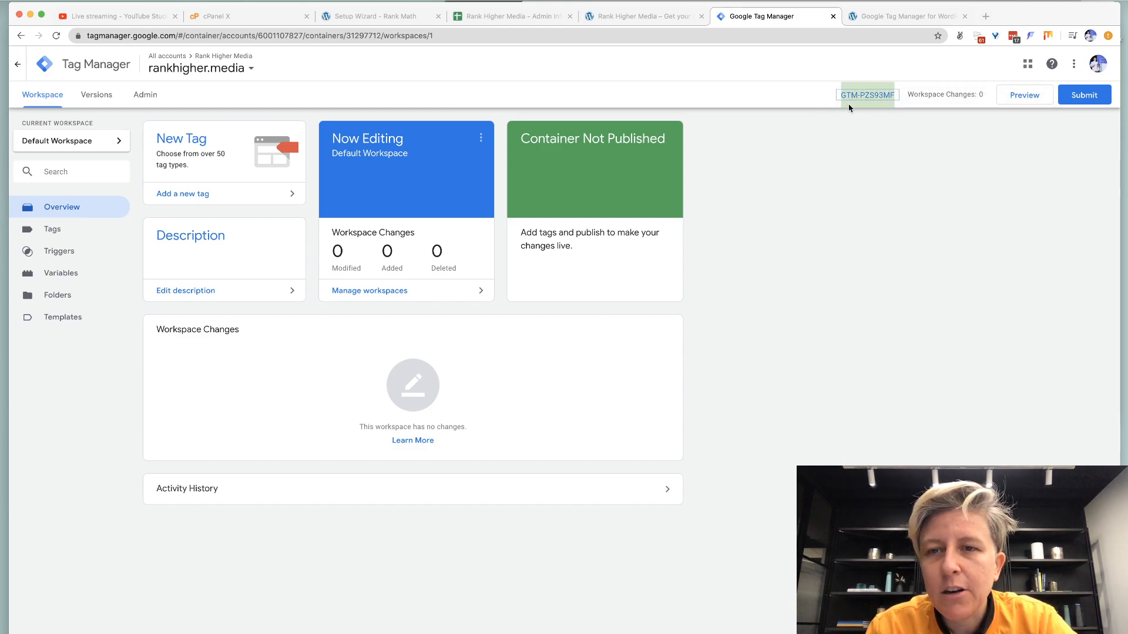
Paste the container ID into Google Tag Manager ID, choose Codeless injection, and save.
click(903, 14)
click(294, 207)
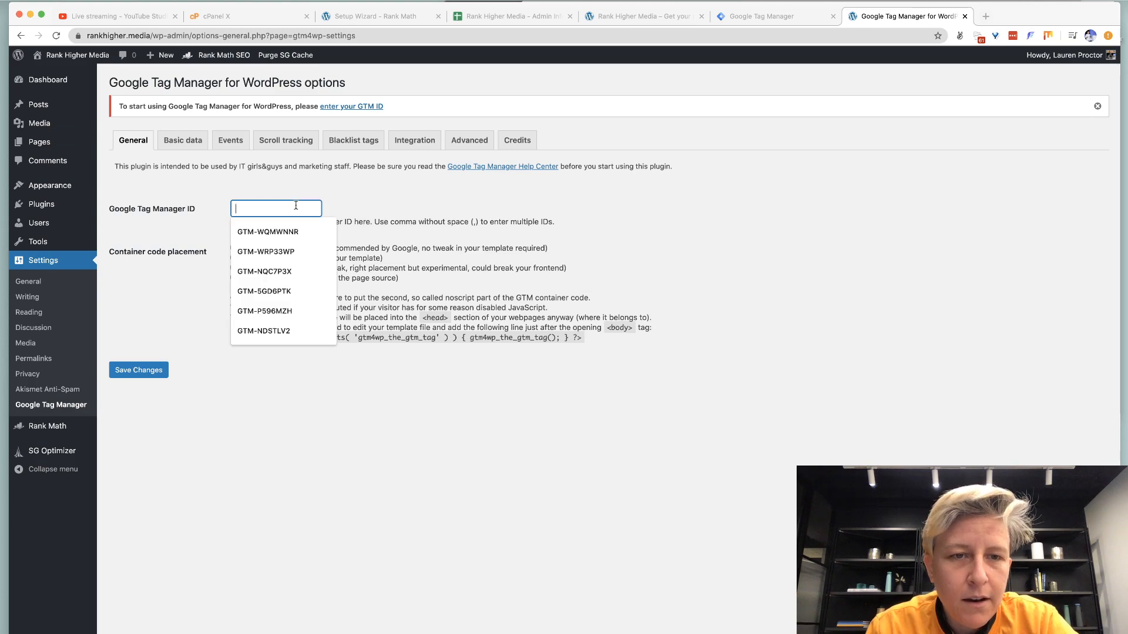
key(super+v)
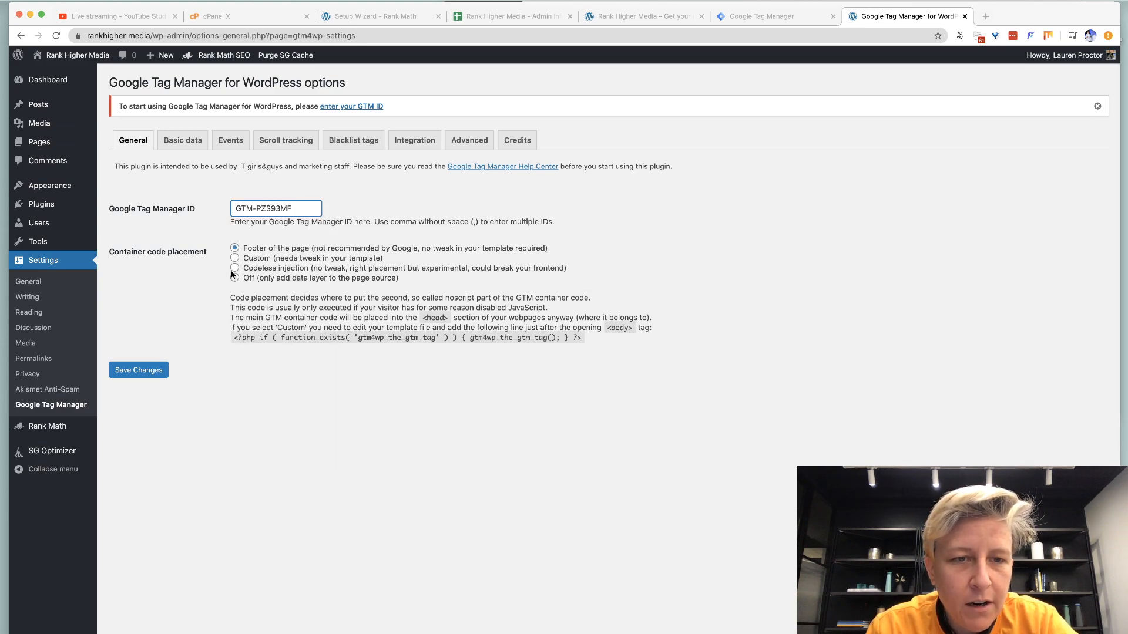
click(234, 268)
click(136, 370)
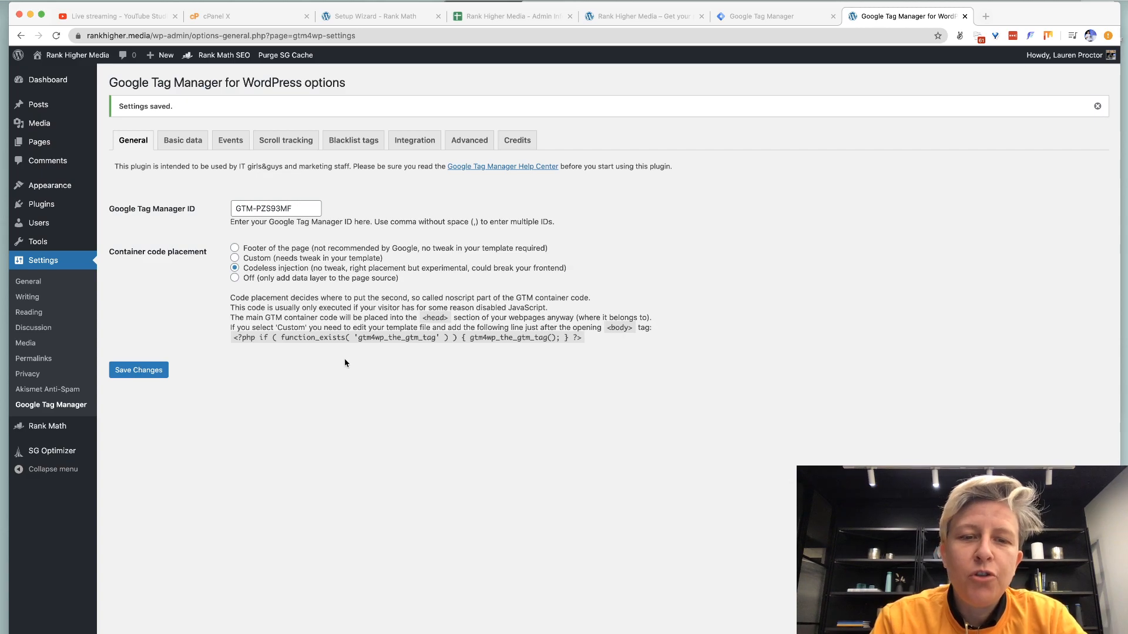
Review the codeless injection experimental warning and go back to the Tag Manager workspace.
drag(360, 268, 459, 269)
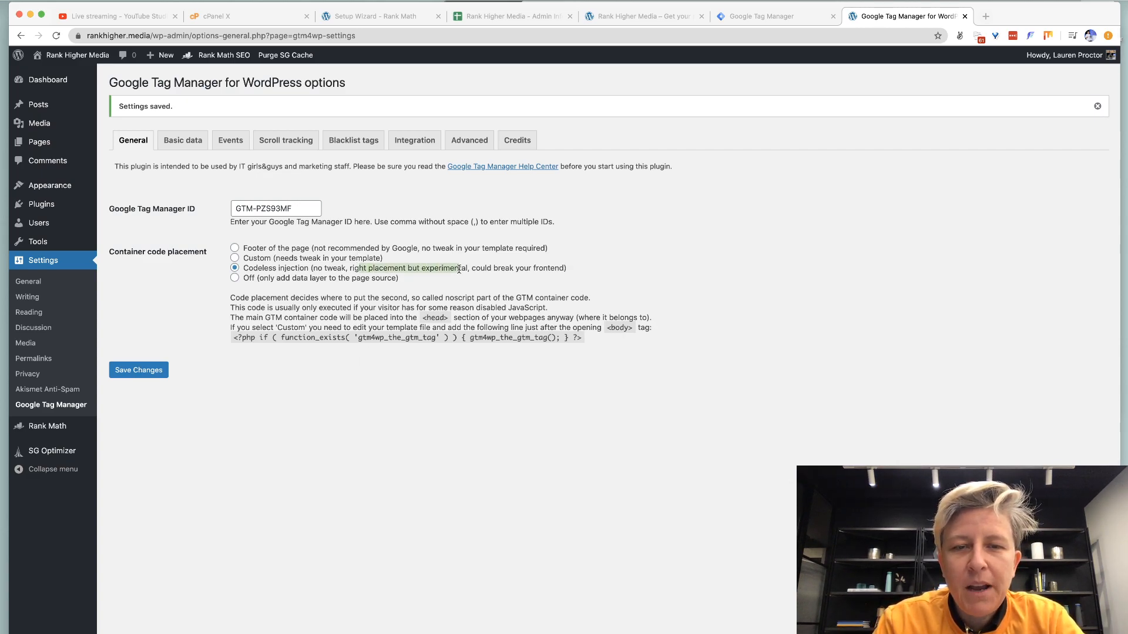
click(117, 16)
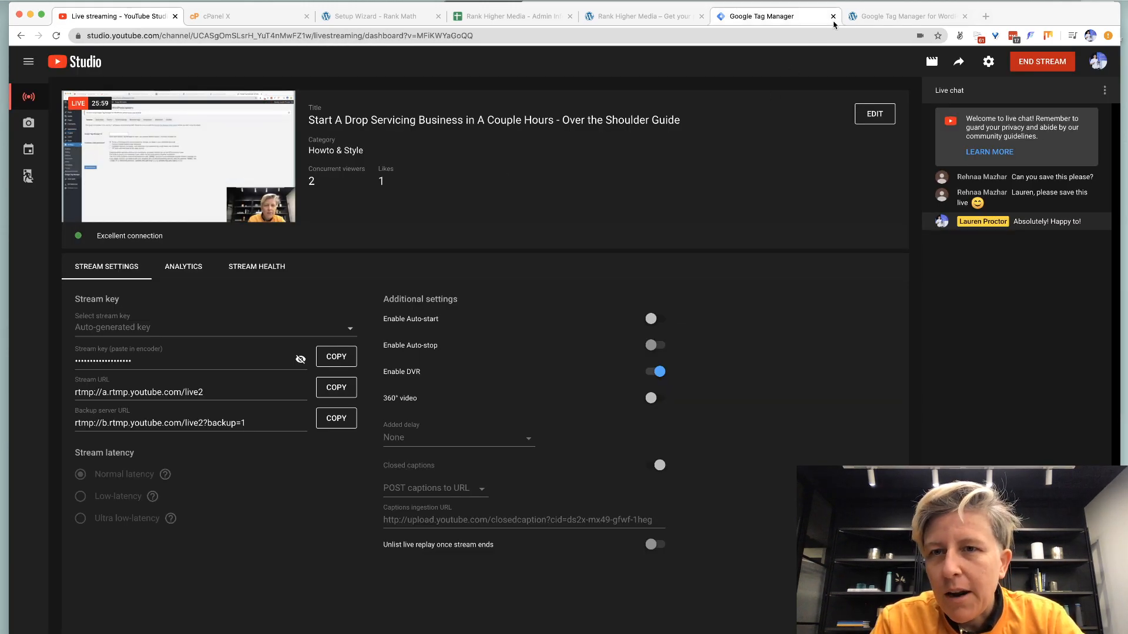
click(867, 21)
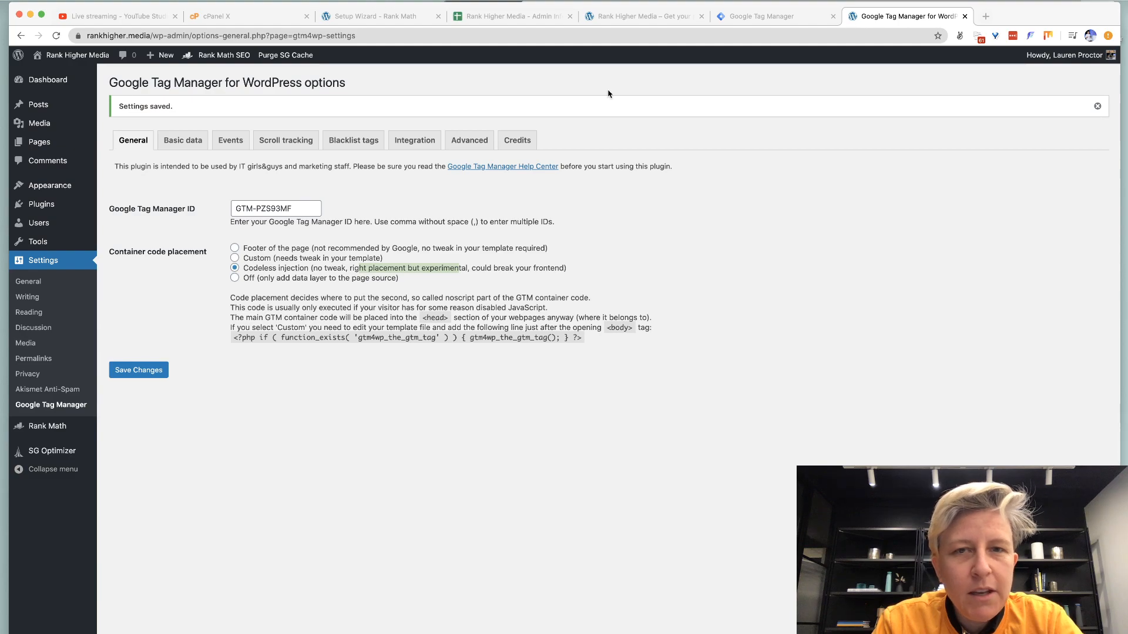
click(784, 16)
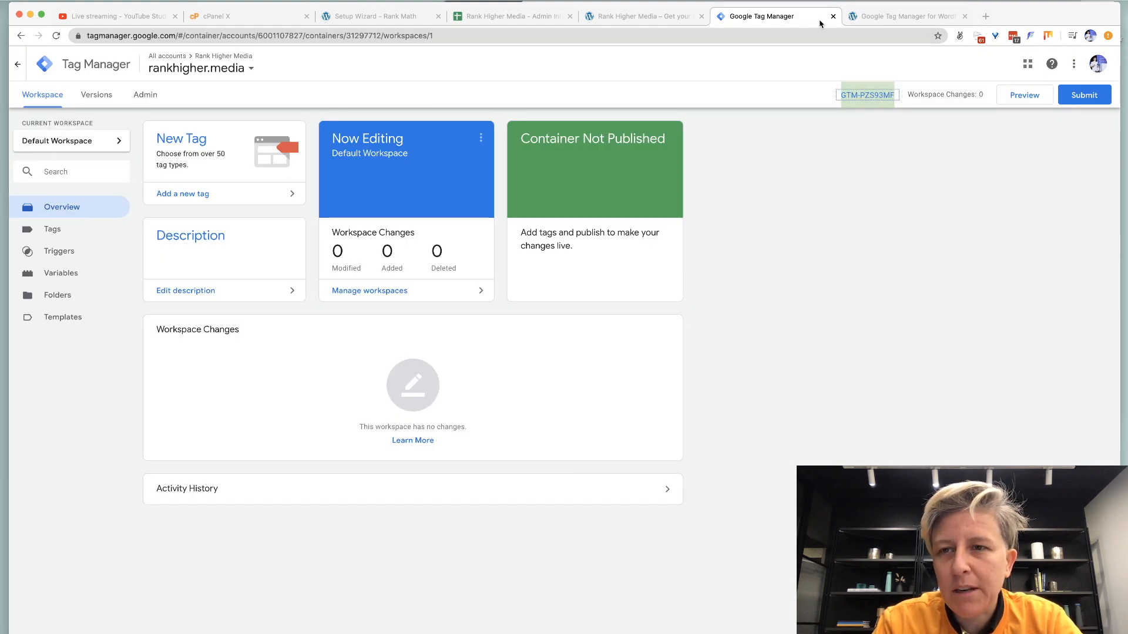
Dismiss the Submit Changes panel and search 'google analytics' in a new tab.
click(1084, 95)
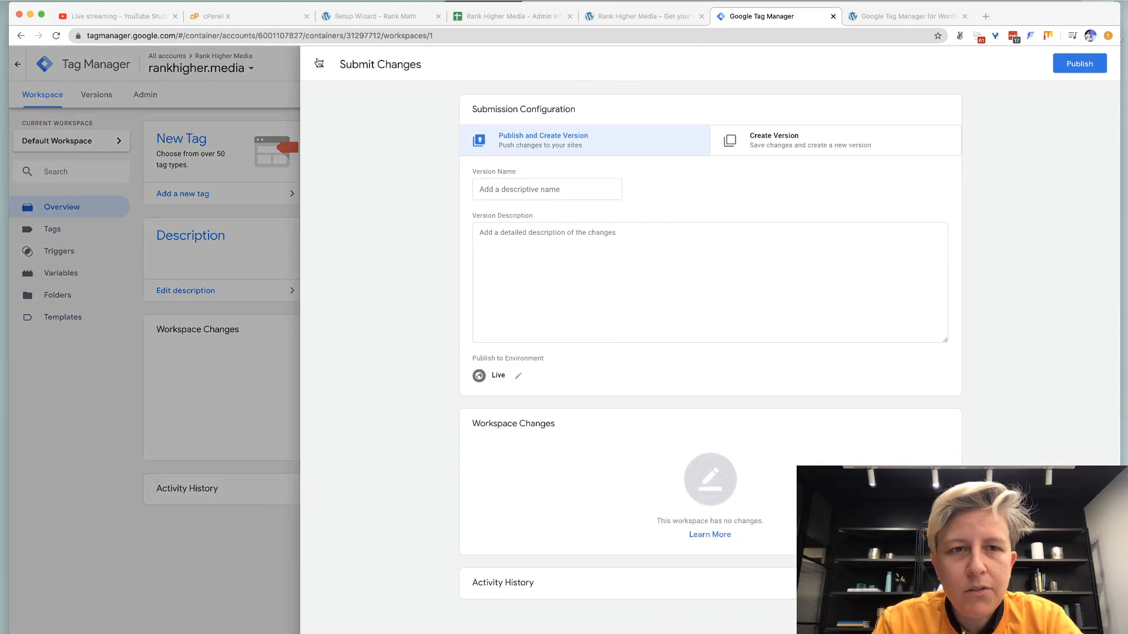
click(319, 64)
key(super+t)
text(google analytics)
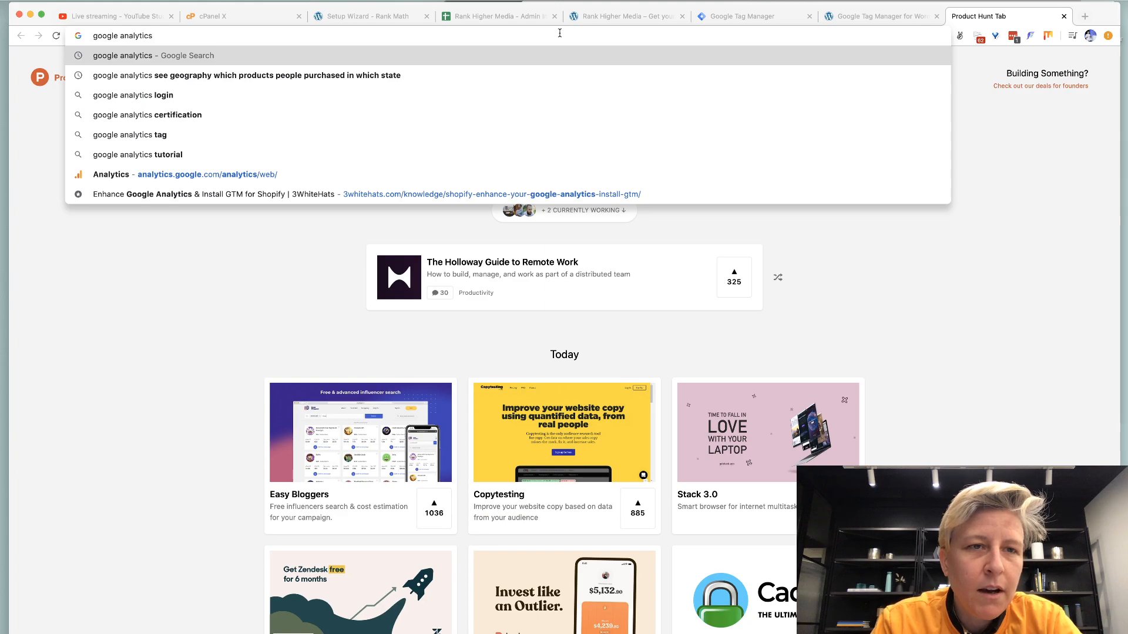
Go to Google Analytics and begin a new account via Admin's Create Account.
click(301, 175)
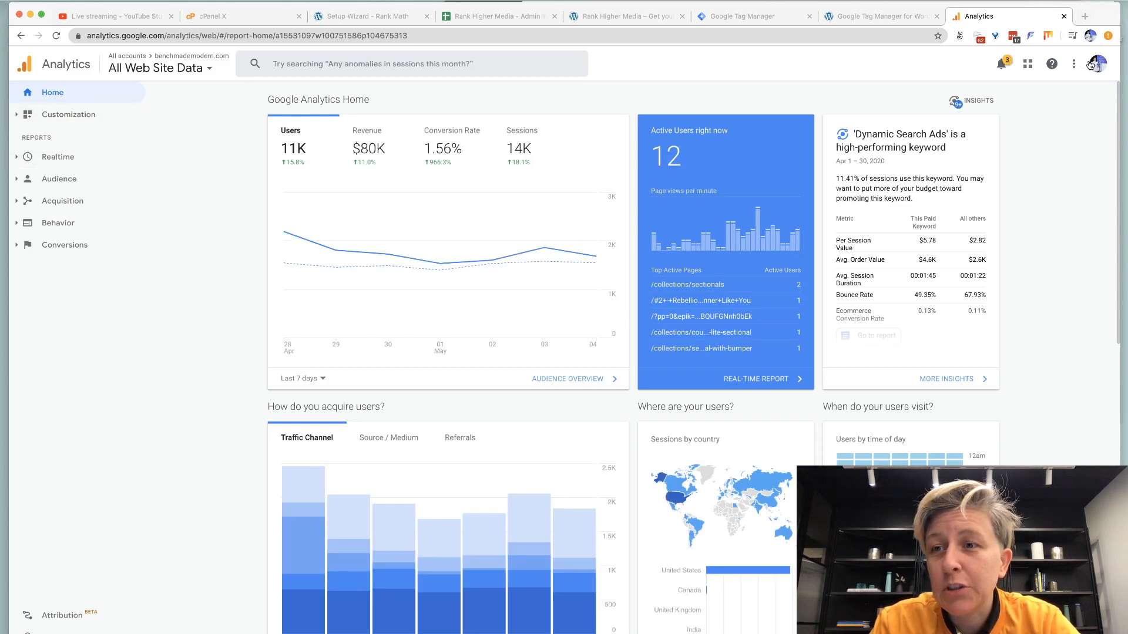
click(207, 75)
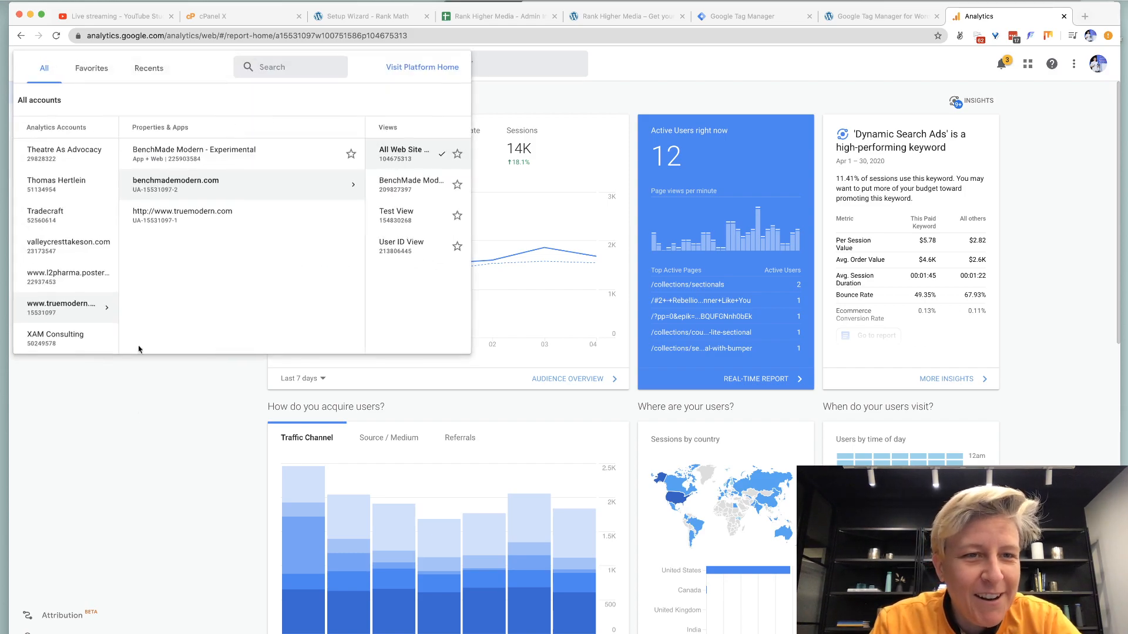
click(156, 445)
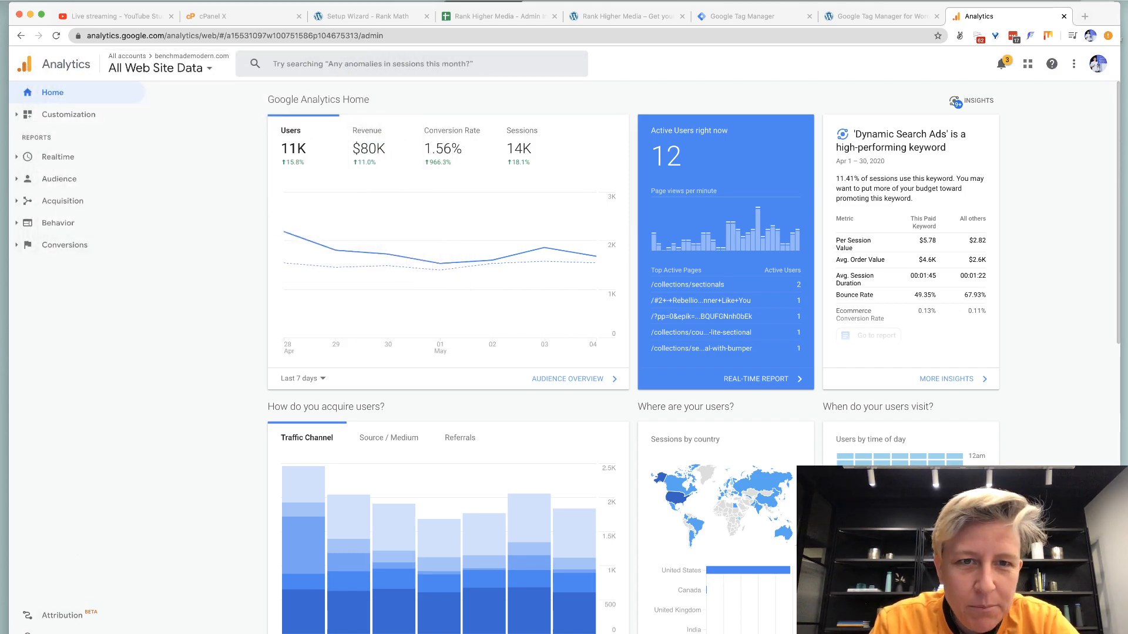
click(151, 130)
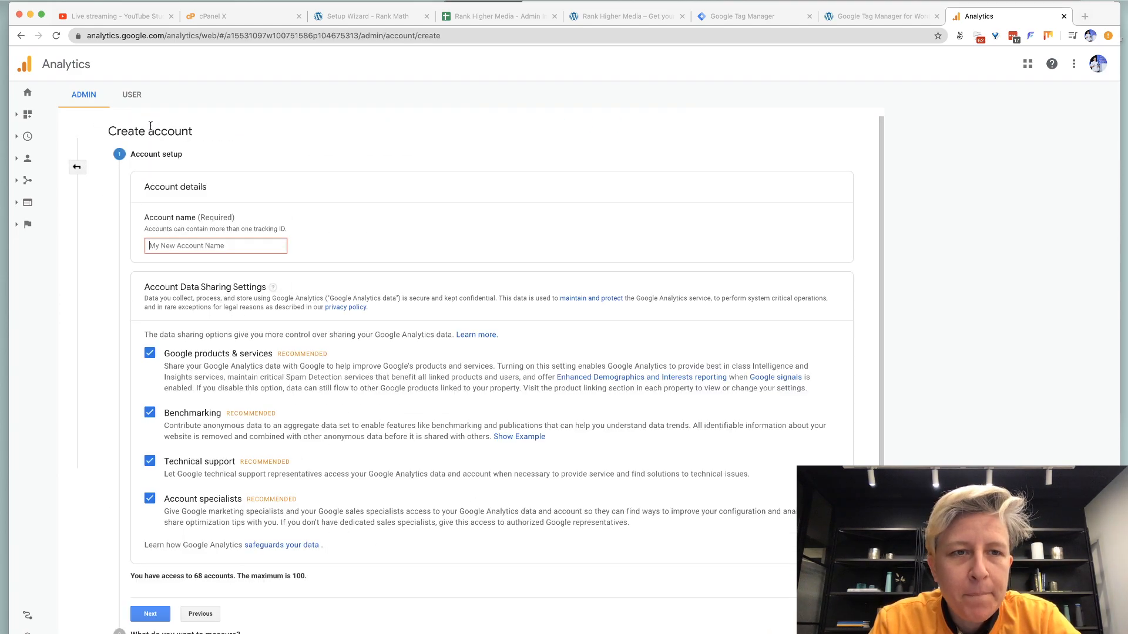
Name the account 'Rank Higher Media', keep data sharing options checked, and continue.
text(Rank Higher Media)
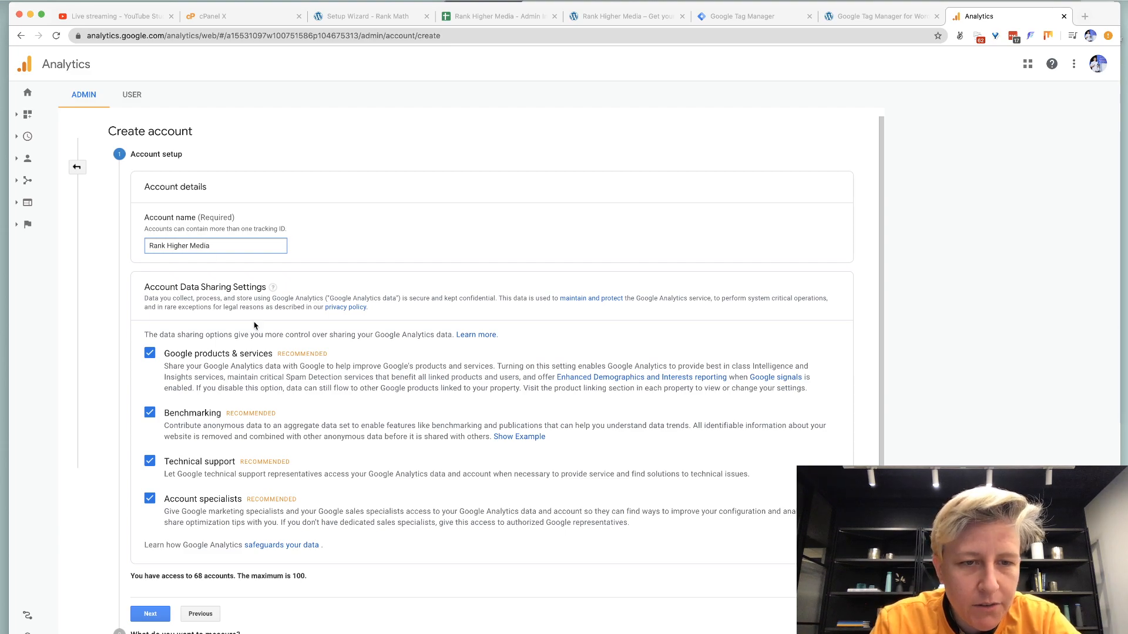
scroll(255, 325, down, 1)
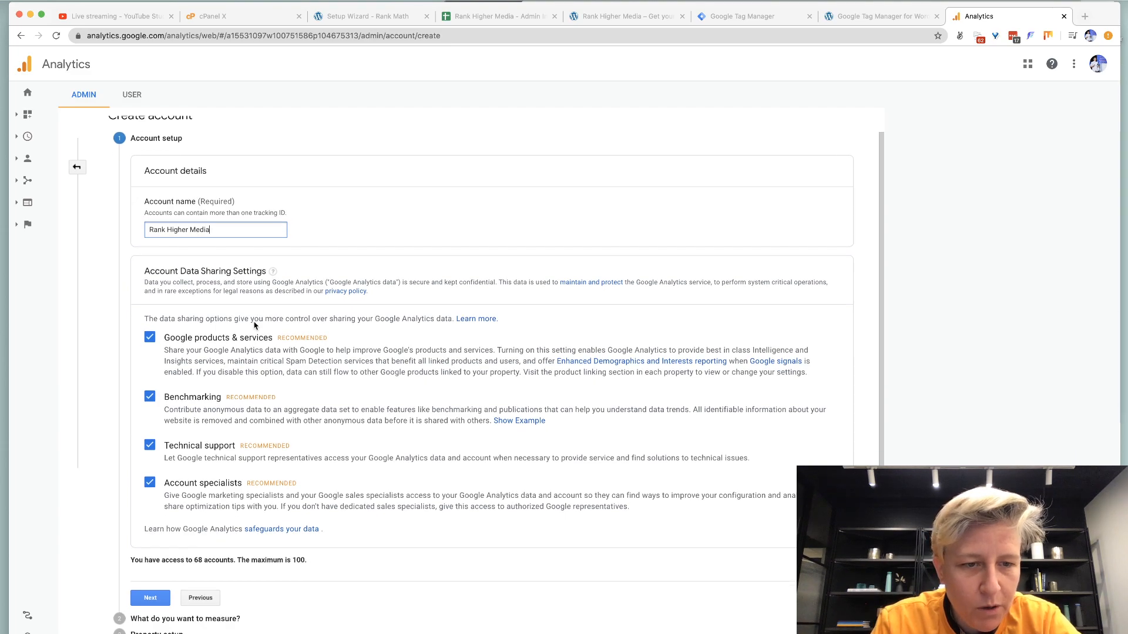
click(150, 598)
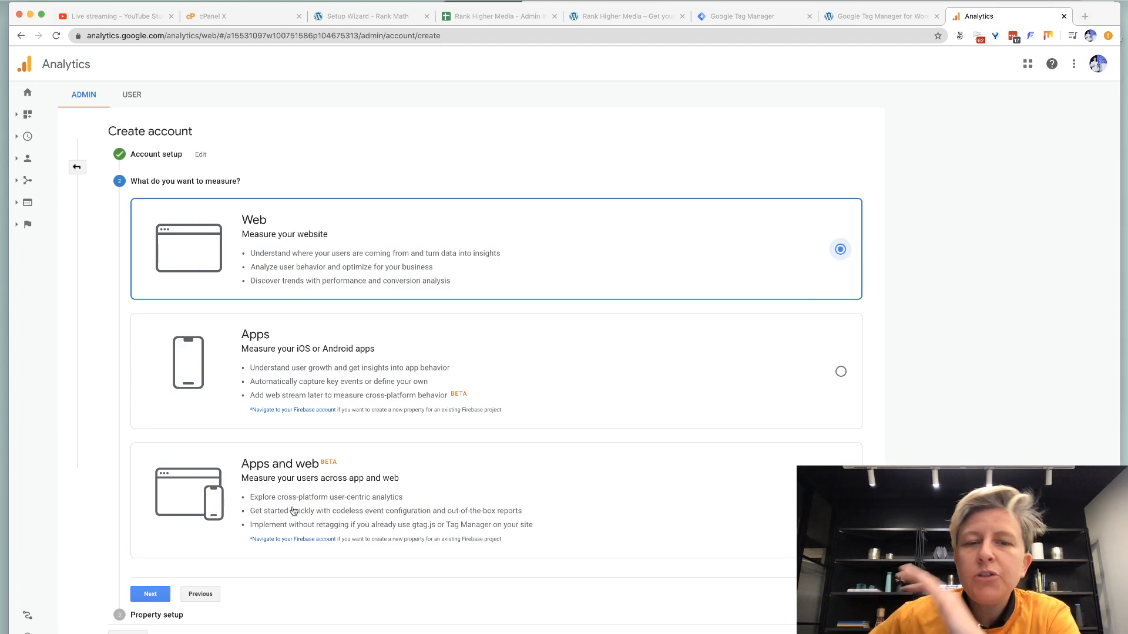
Select Web as what to measure and continue to Property setup.
click(293, 511)
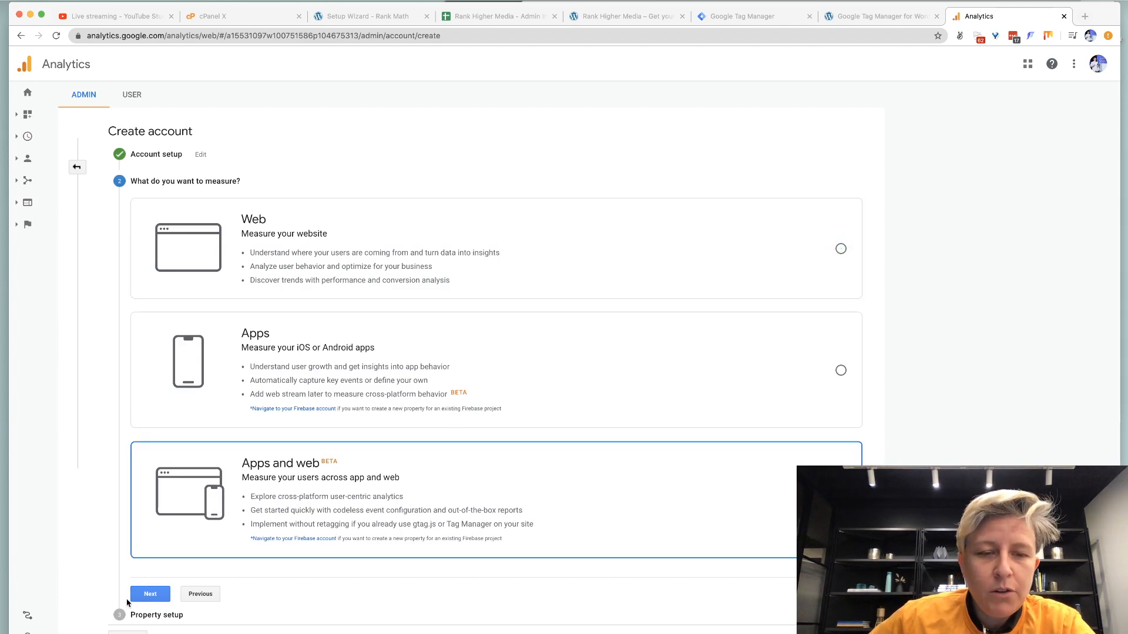
click(272, 263)
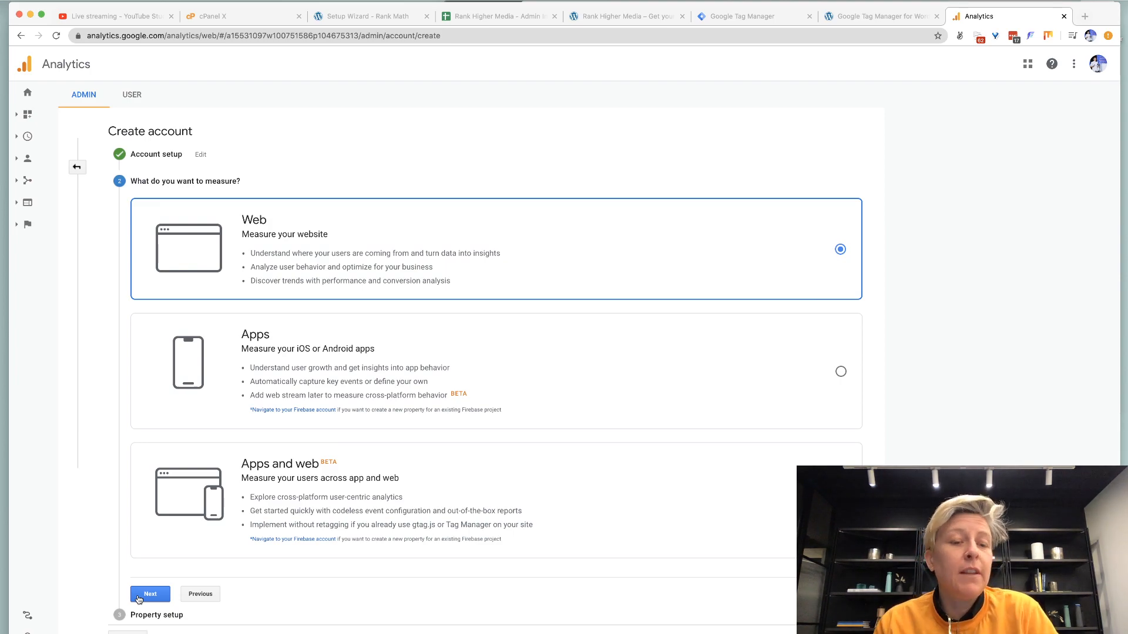
click(138, 599)
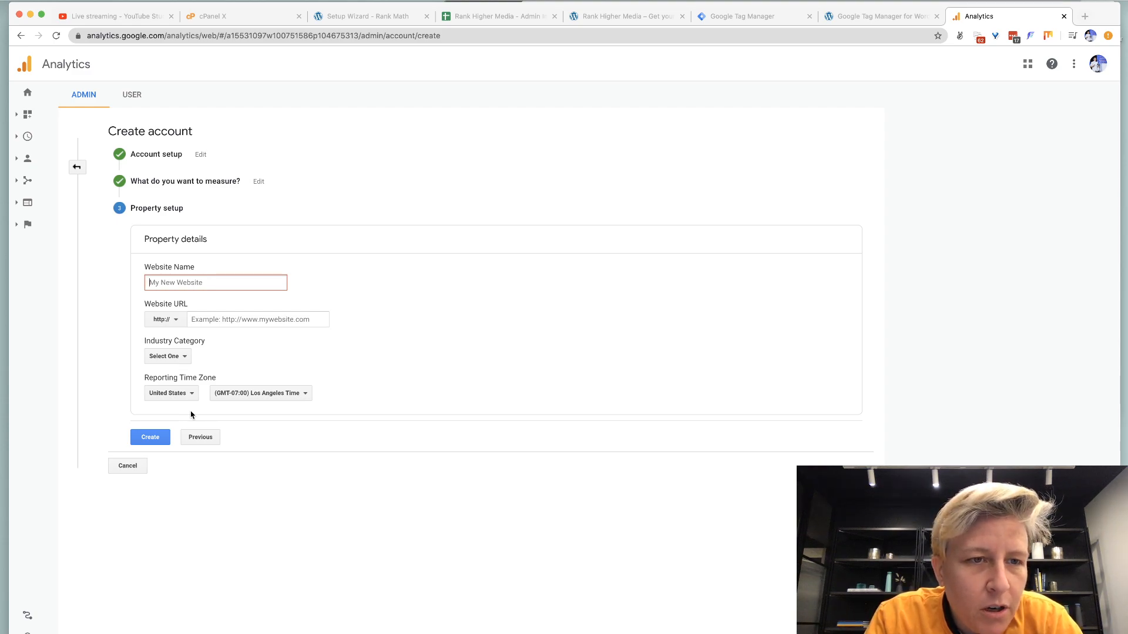
text(Rank)
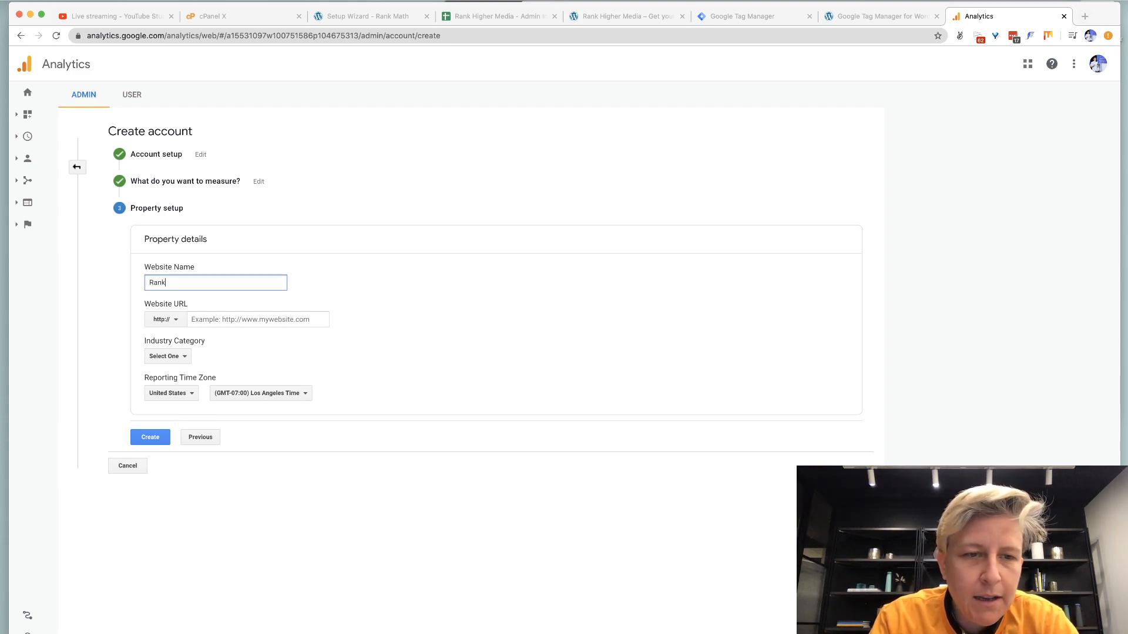
text( higher Media)
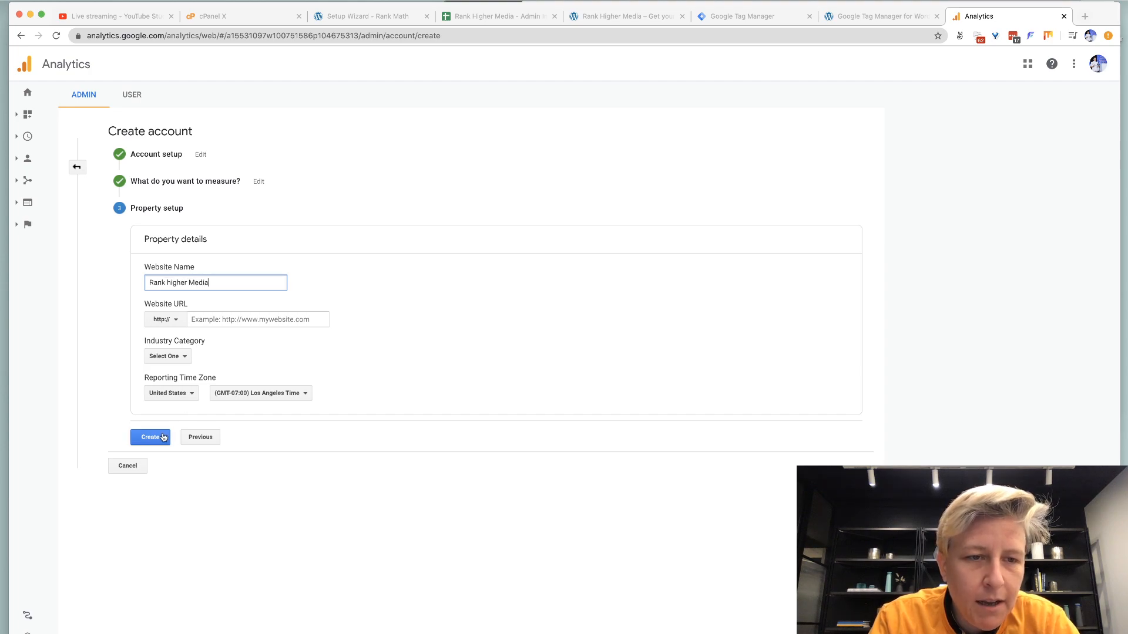
click(161, 324)
click(169, 358)
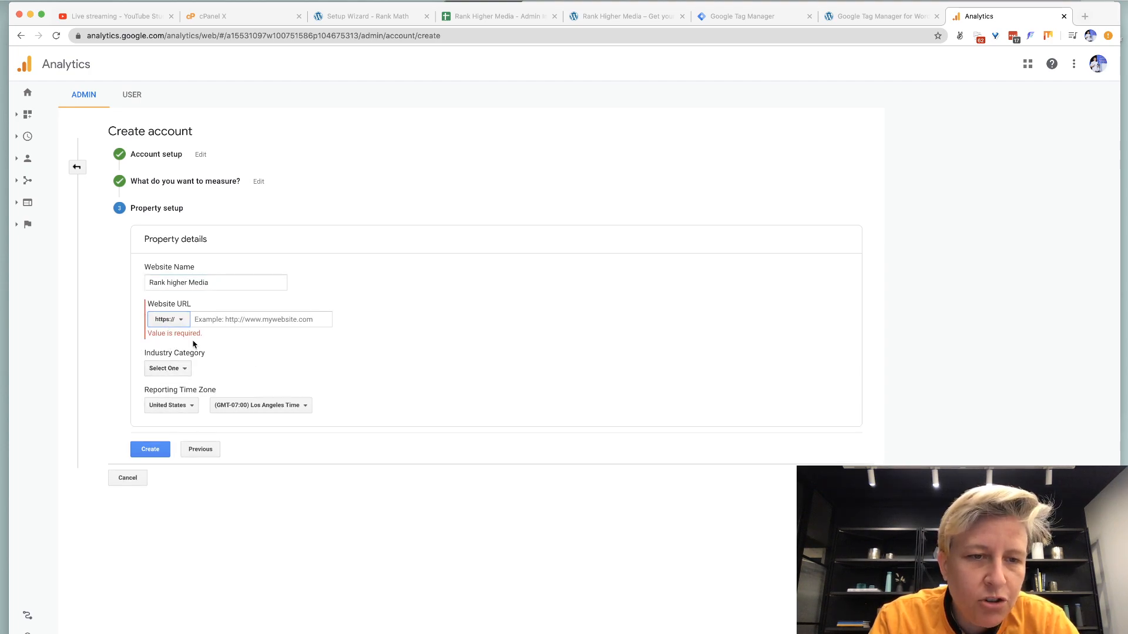
click(207, 319)
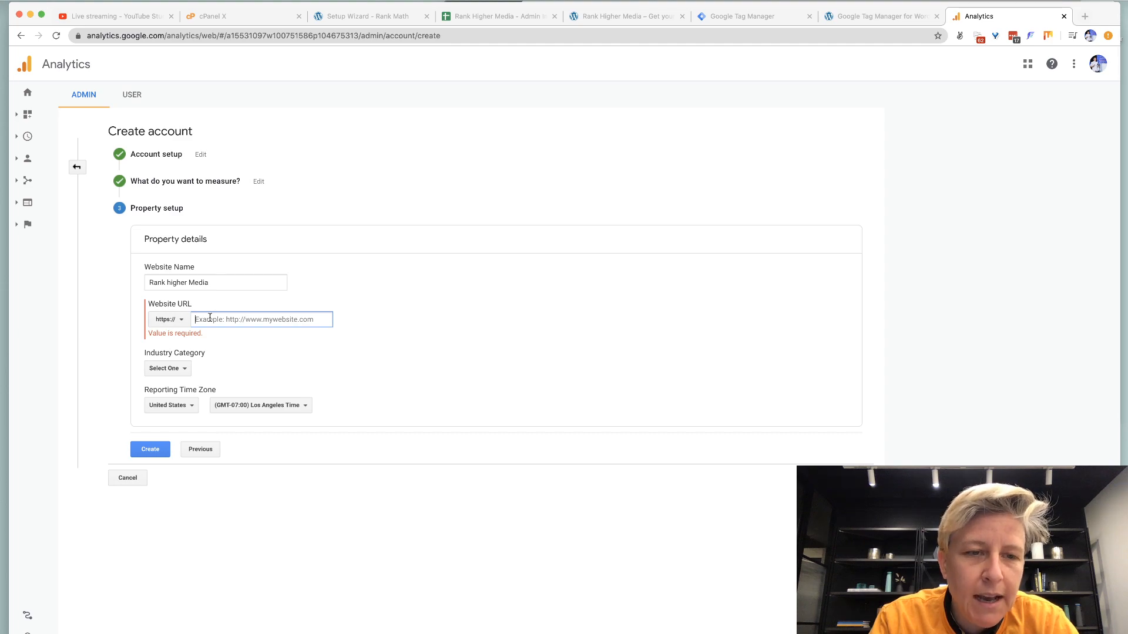
click(172, 283)
key(BackSpace)
text(H)
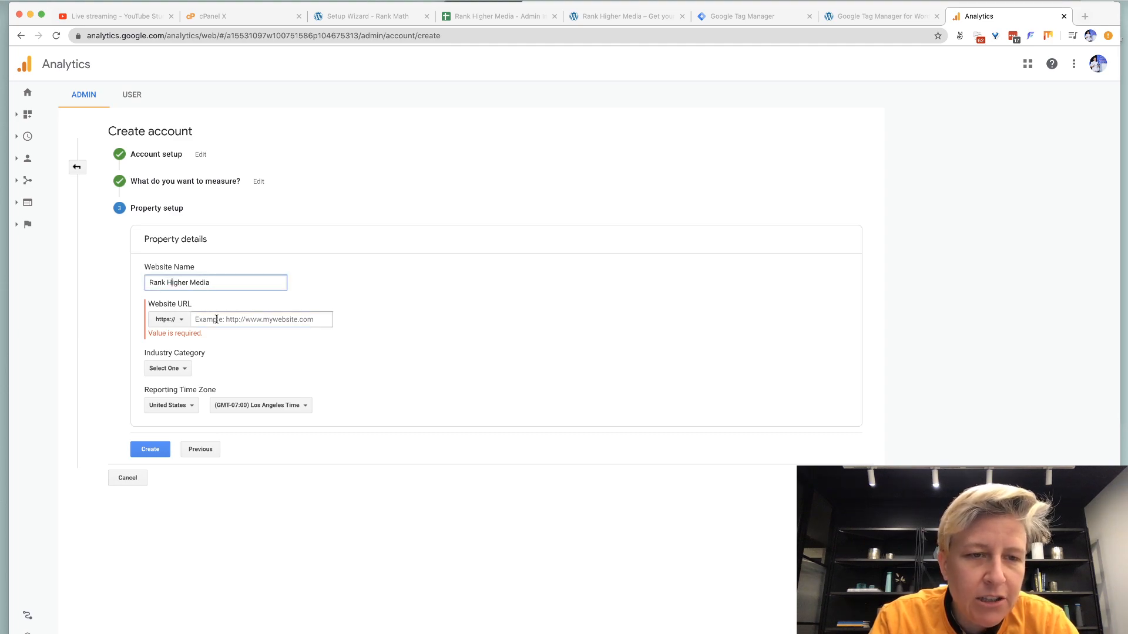
click(217, 319)
text(rankhigh)
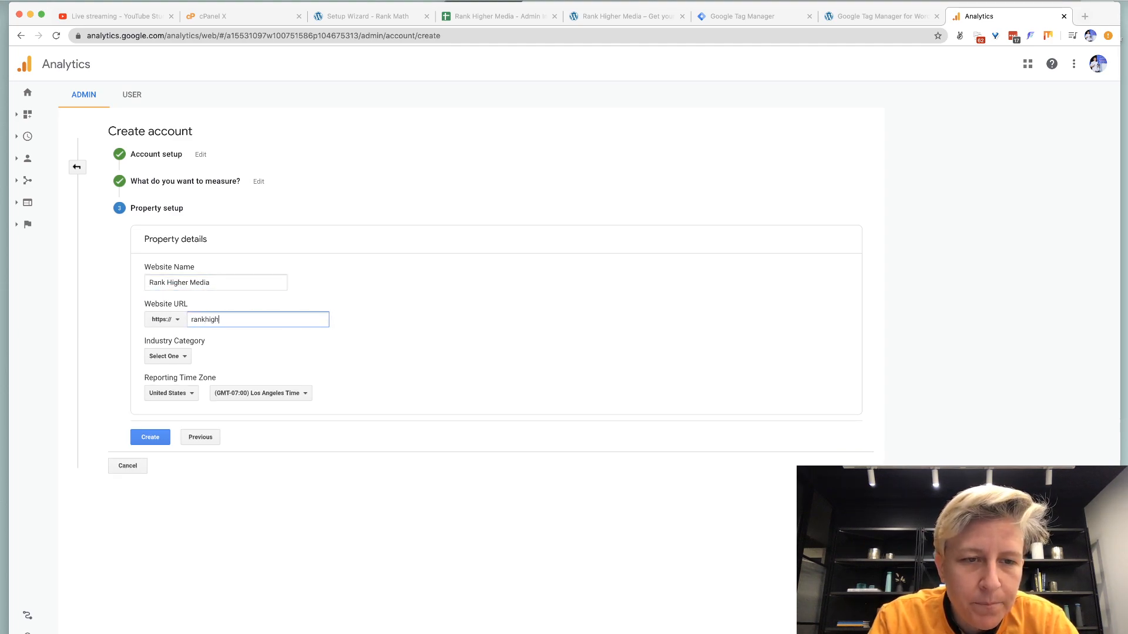
text(er.media)
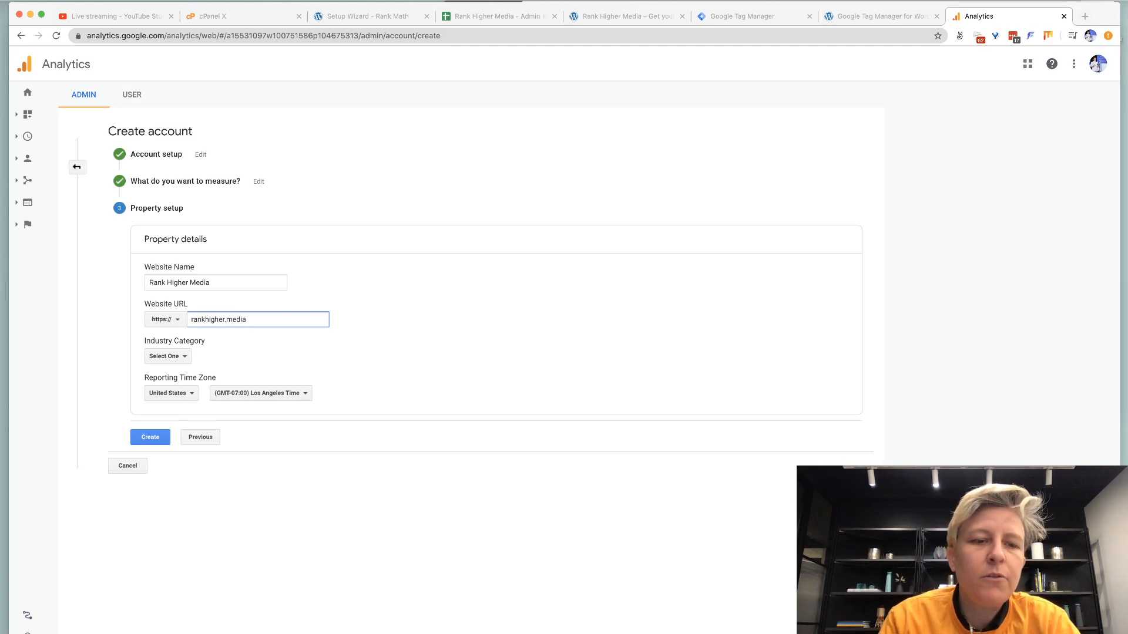
Set industry to Arts and Entertainment, time zone to New York, and create the property.
click(175, 358)
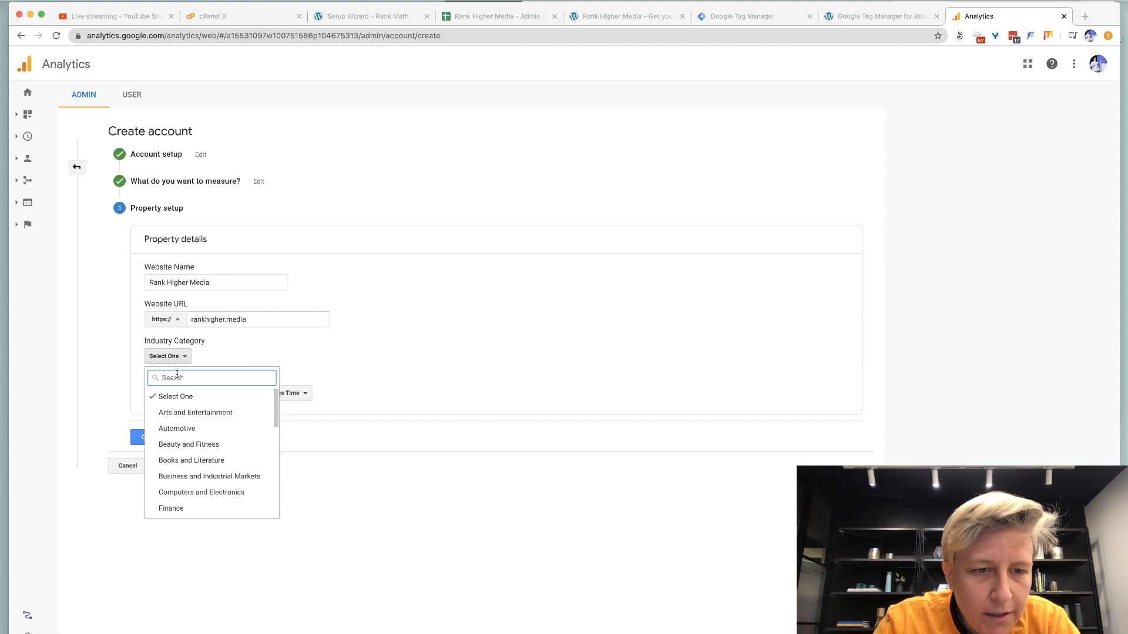
text(media)
key(super+a)
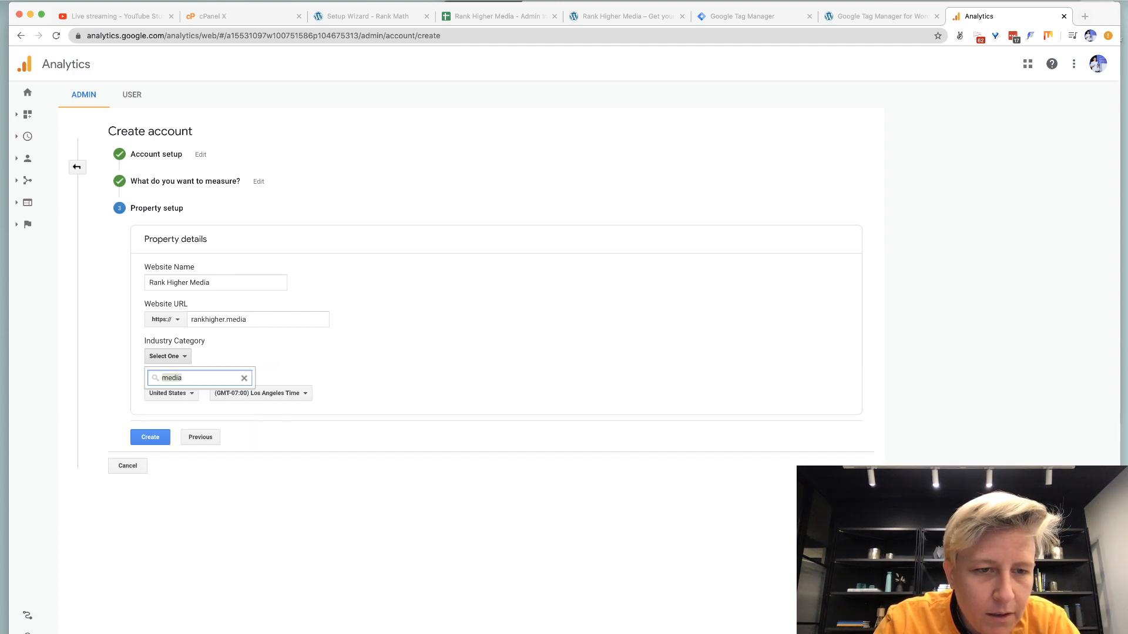
key(BackSpace)
click(171, 413)
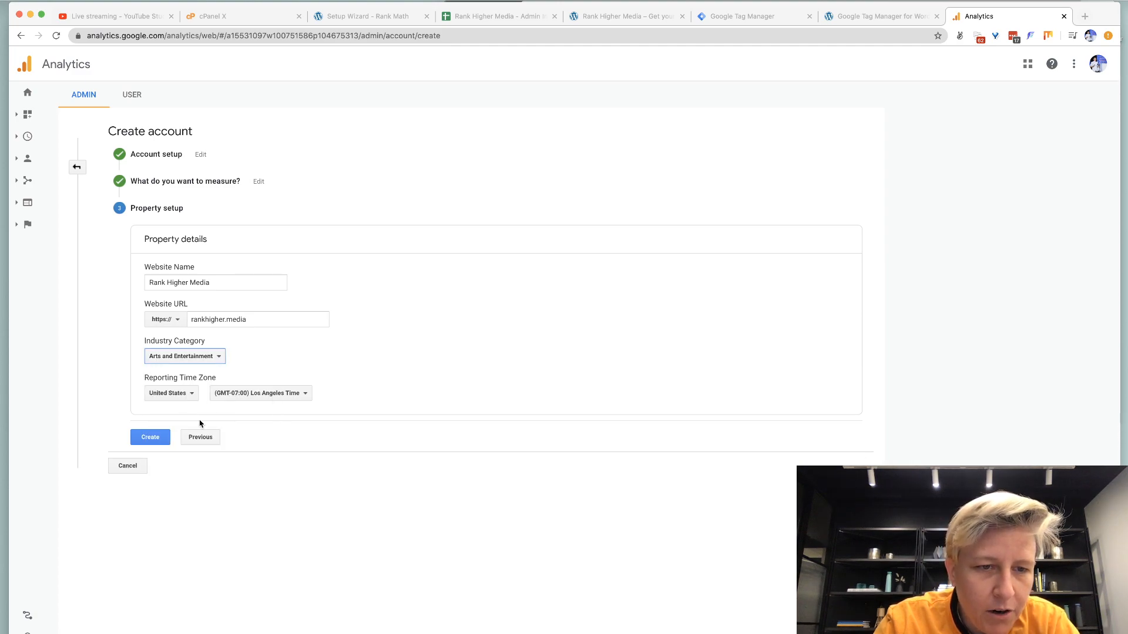
click(238, 399)
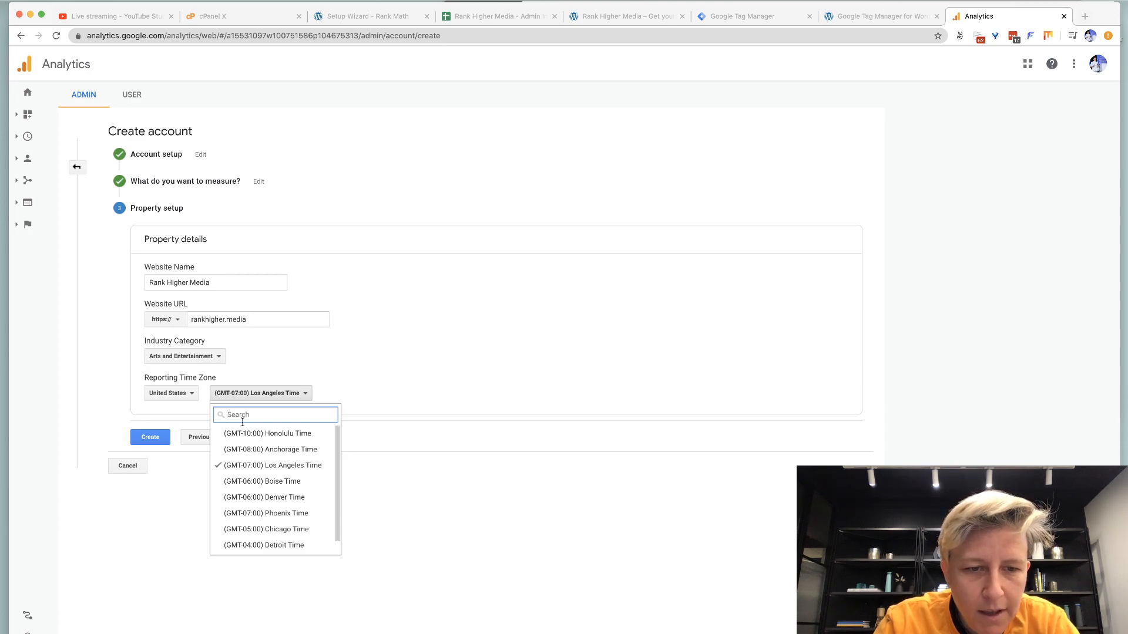
scroll(263, 481, down, 1)
click(270, 547)
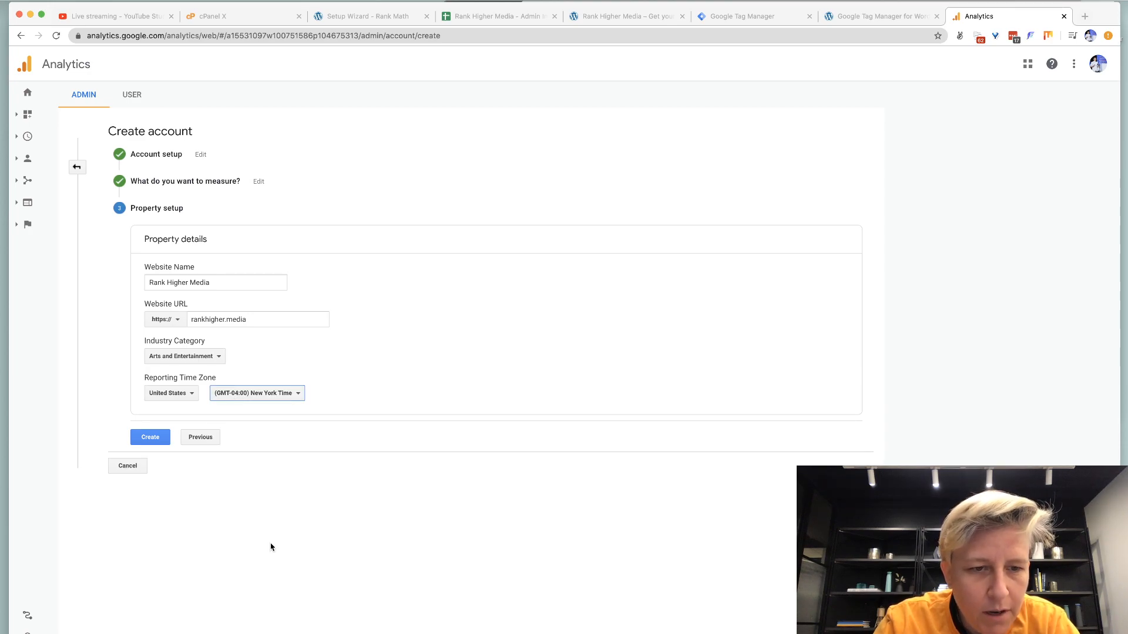
click(148, 437)
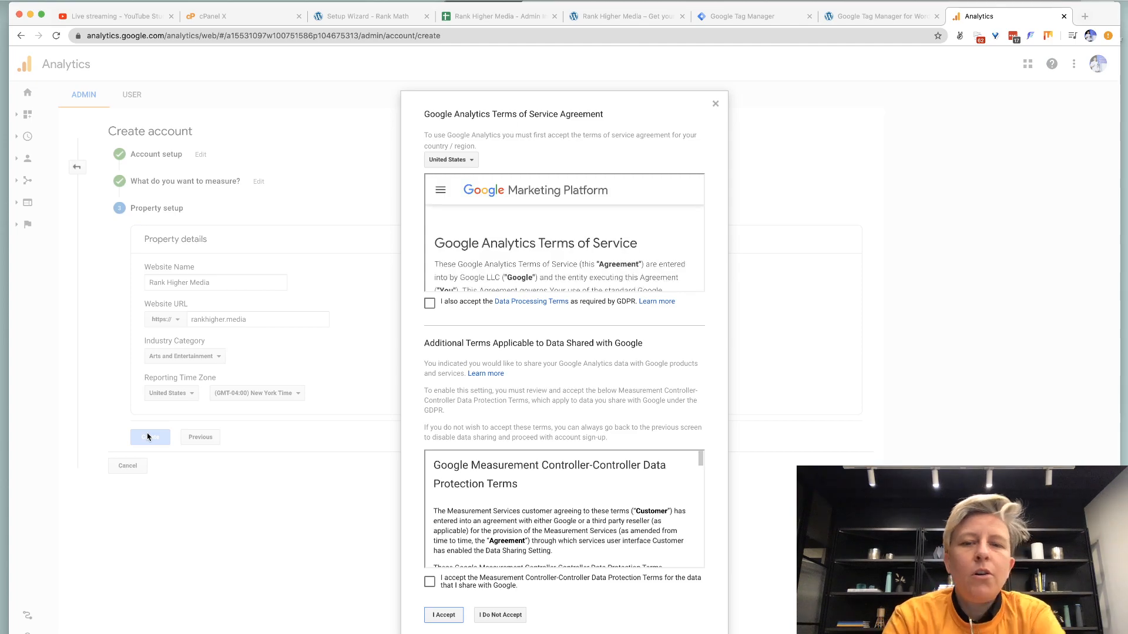
Accept both data terms and copy the new property's tracking ID.
click(430, 303)
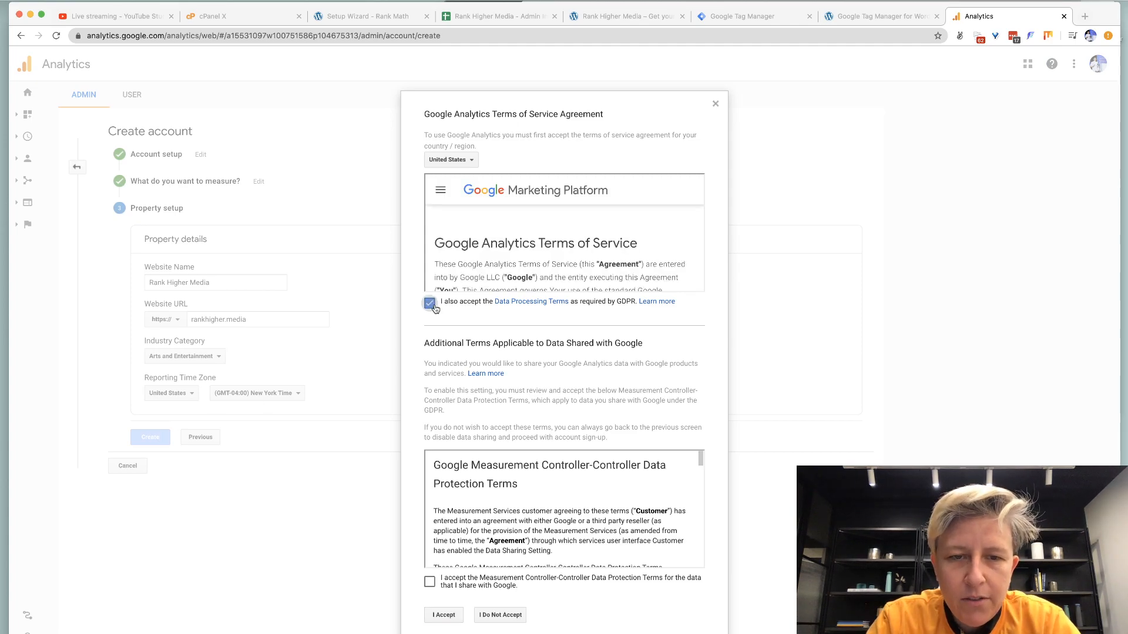
click(430, 582)
click(444, 616)
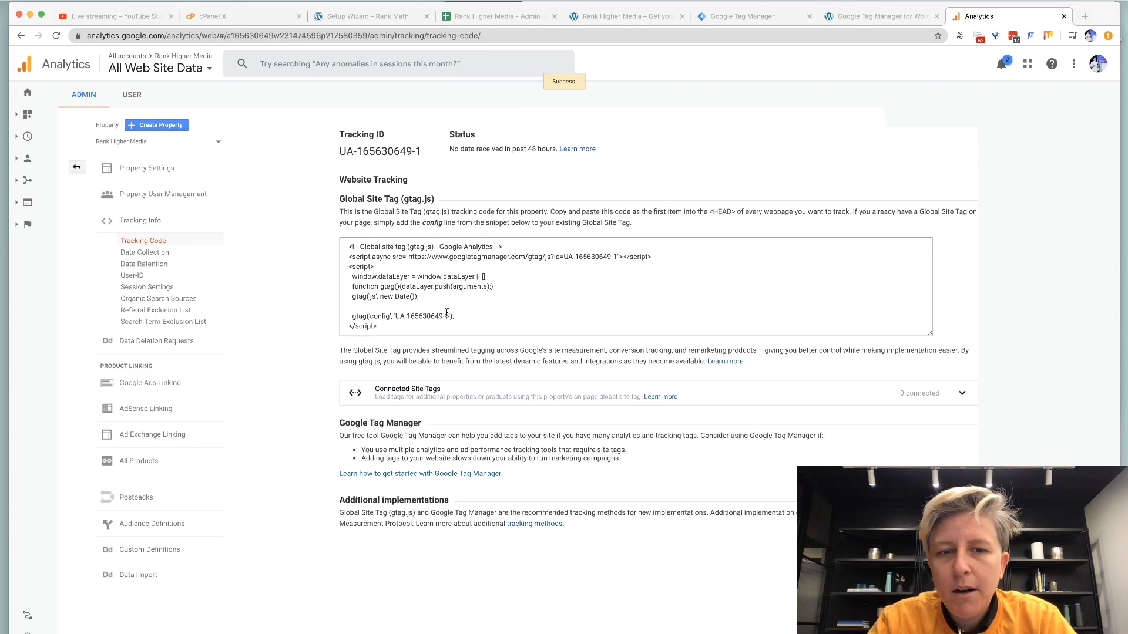
triple_click(379, 153)
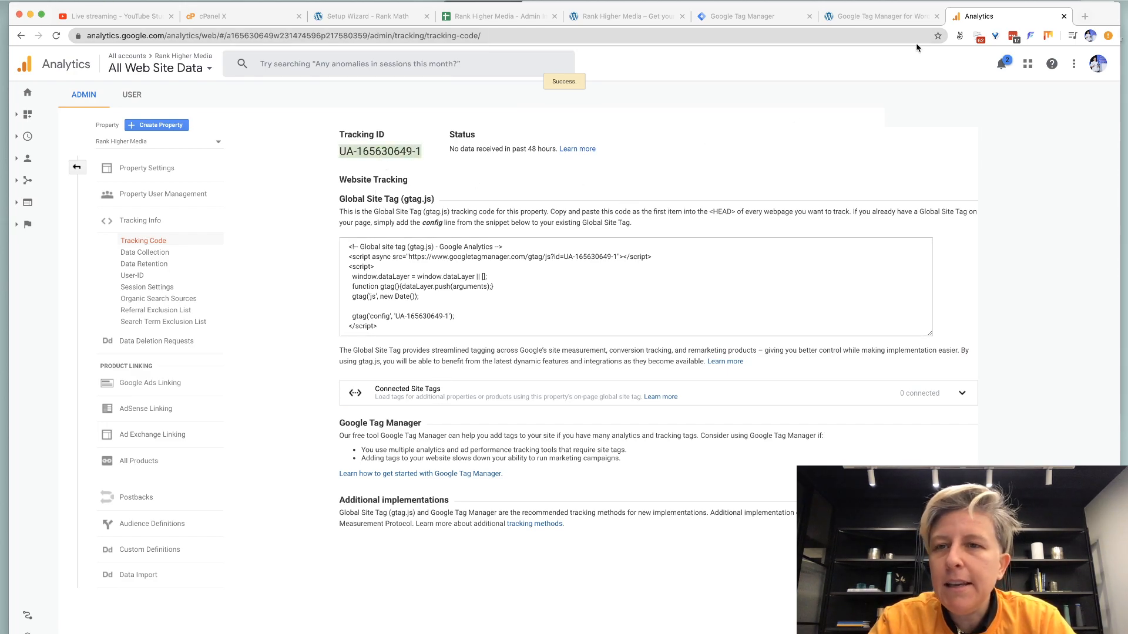
click(742, 16)
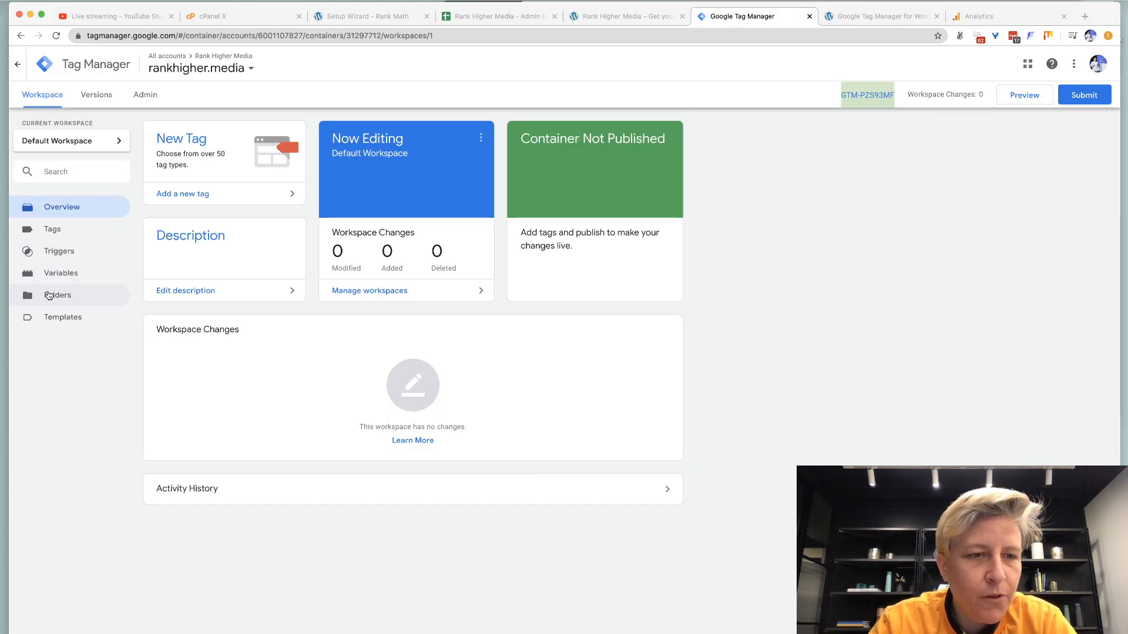
Enable all six Click built-in variables in the container's Variables settings.
click(53, 273)
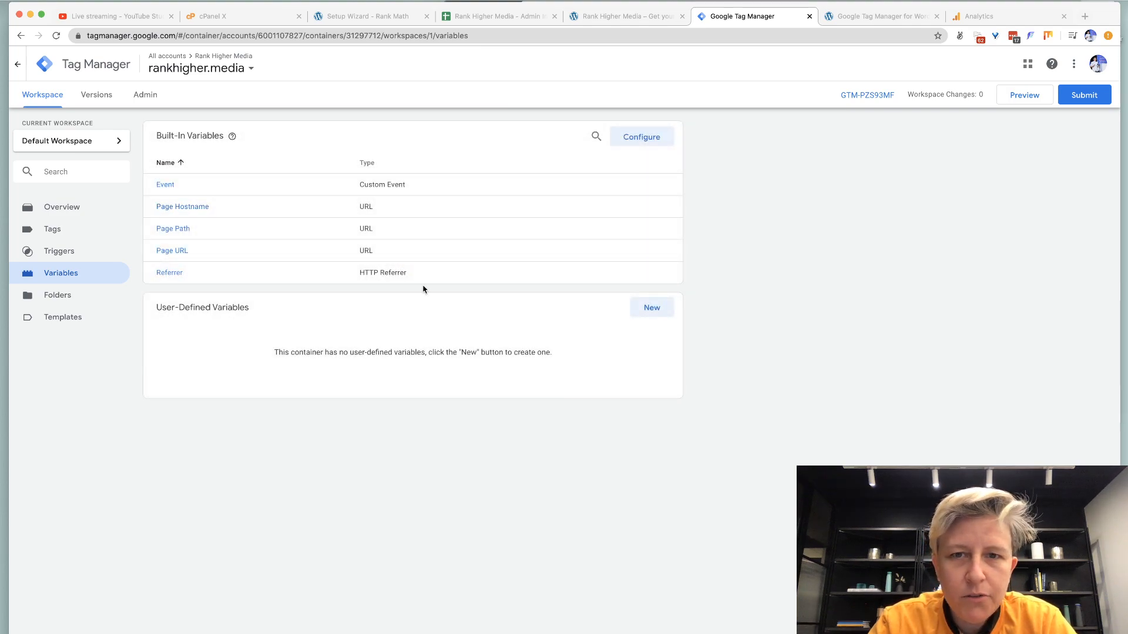
click(623, 142)
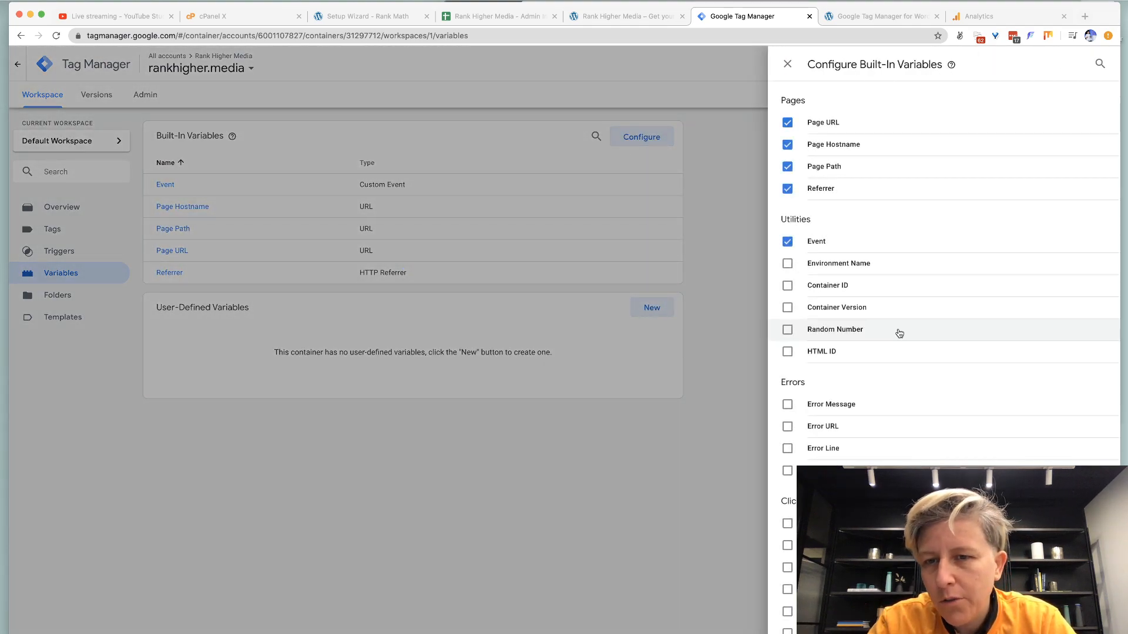
scroll(898, 330, down, 5)
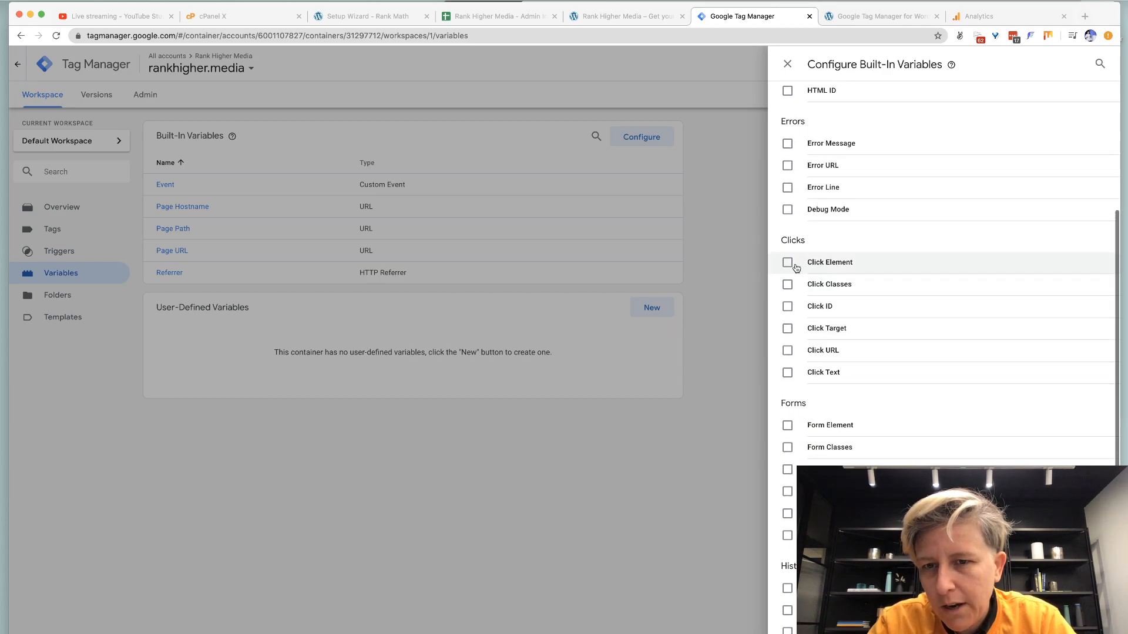
click(787, 257)
click(787, 279)
click(787, 302)
click(787, 328)
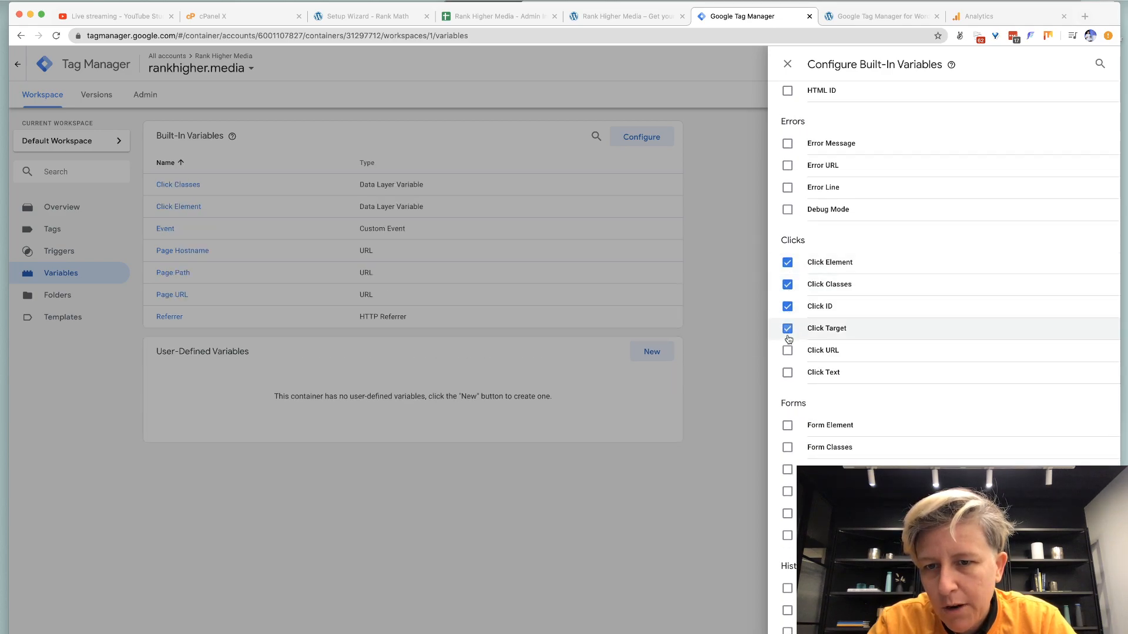
click(786, 351)
click(787, 373)
Enable the eight Video and three Scroll built-in variables.
scroll(787, 433, down, 6)
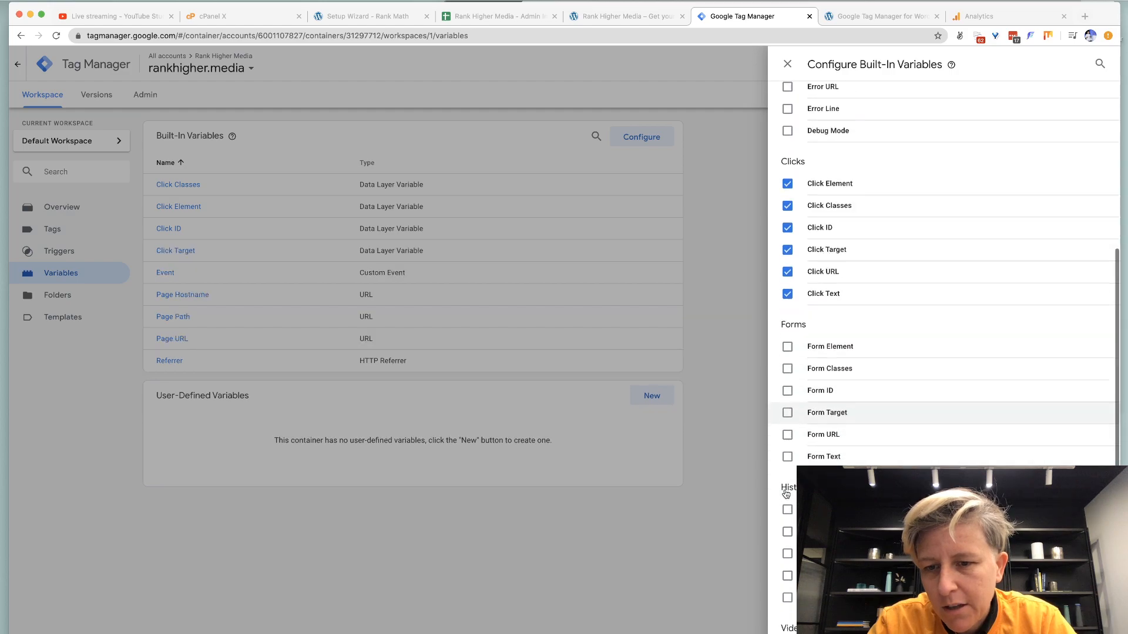
click(787, 356)
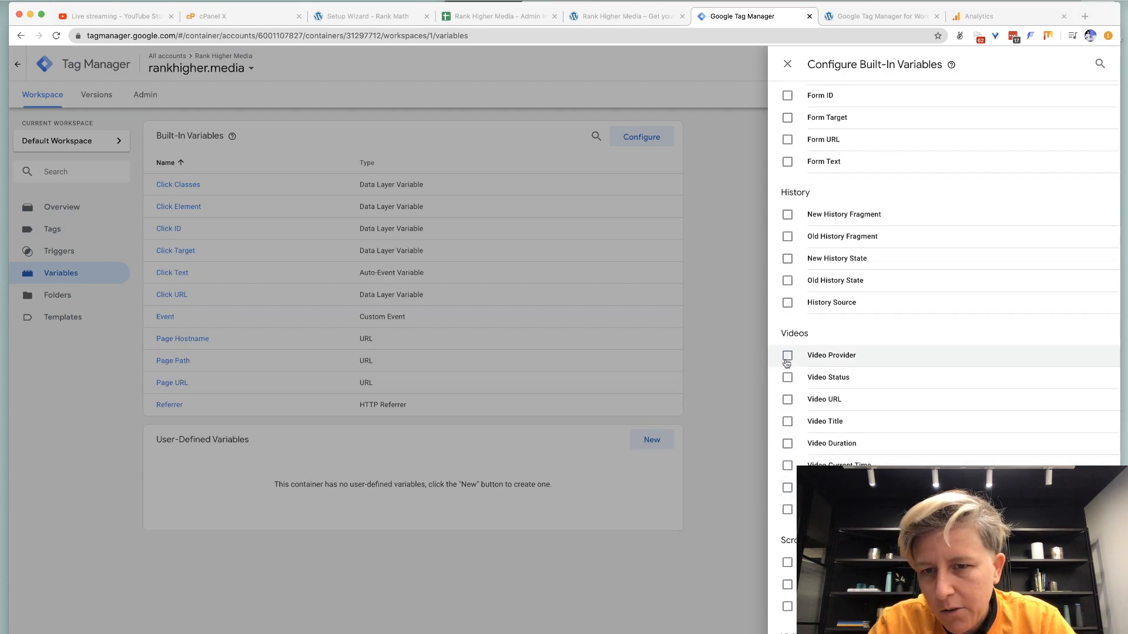
click(787, 377)
click(787, 399)
click(787, 421)
click(787, 444)
click(787, 465)
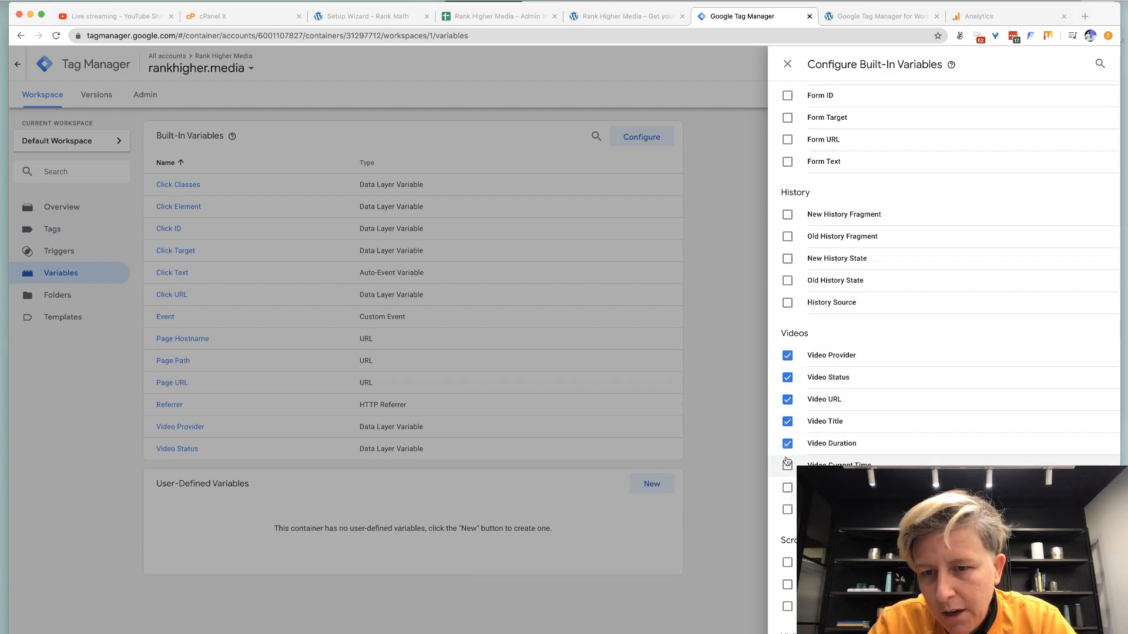
click(787, 487)
click(787, 510)
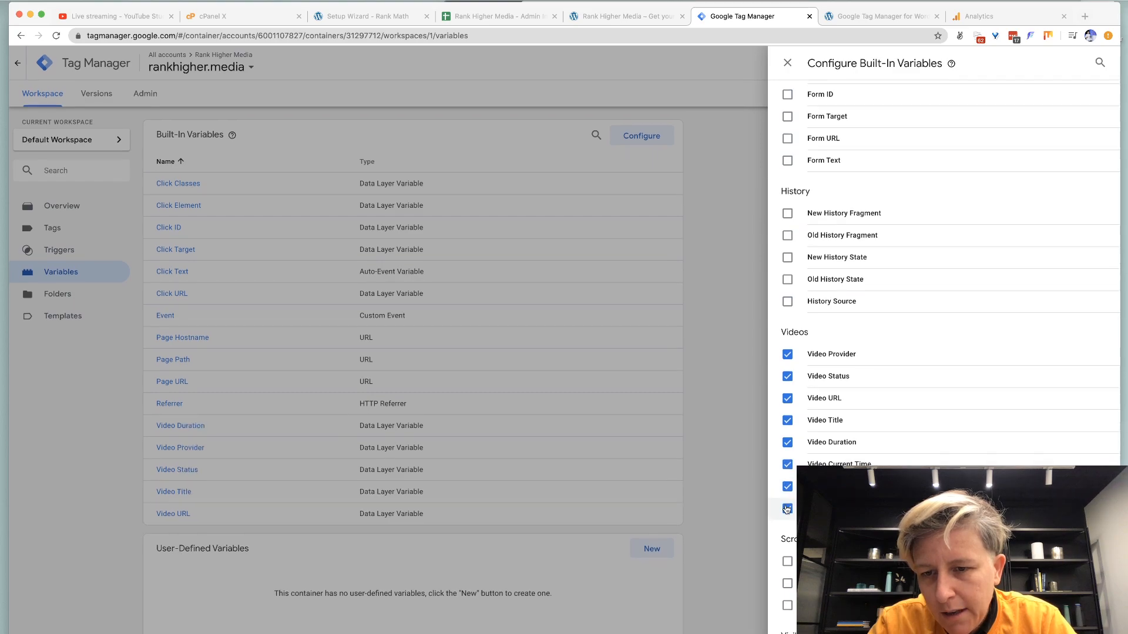
click(787, 562)
click(787, 584)
click(787, 606)
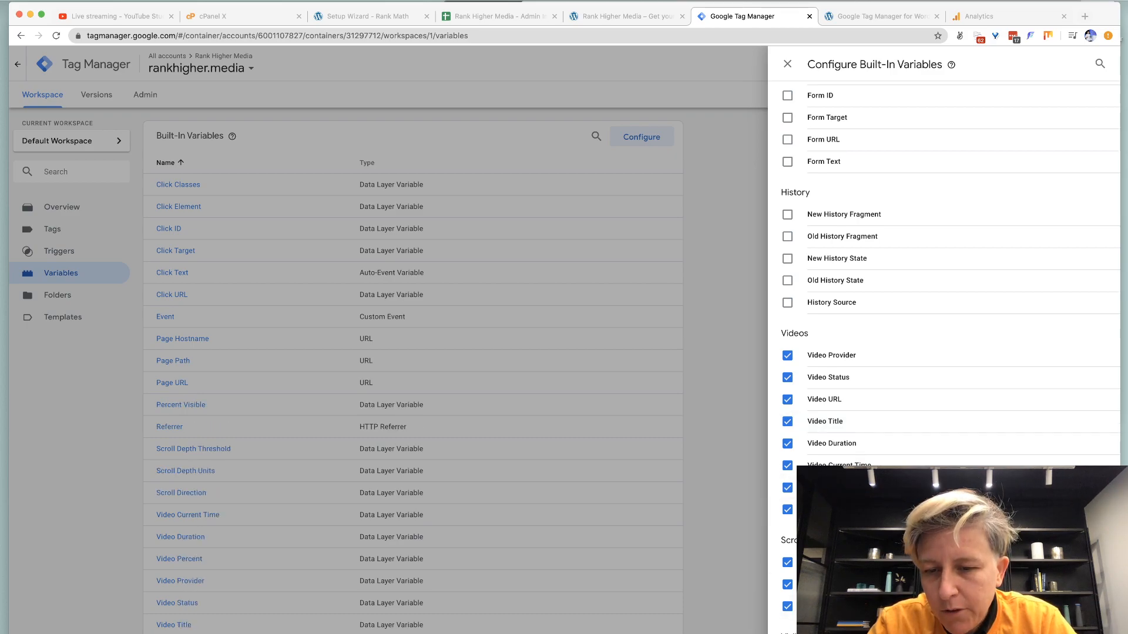
Close the built-in variables panel and start a new user-defined variable.
scroll(793, 381, up, 10)
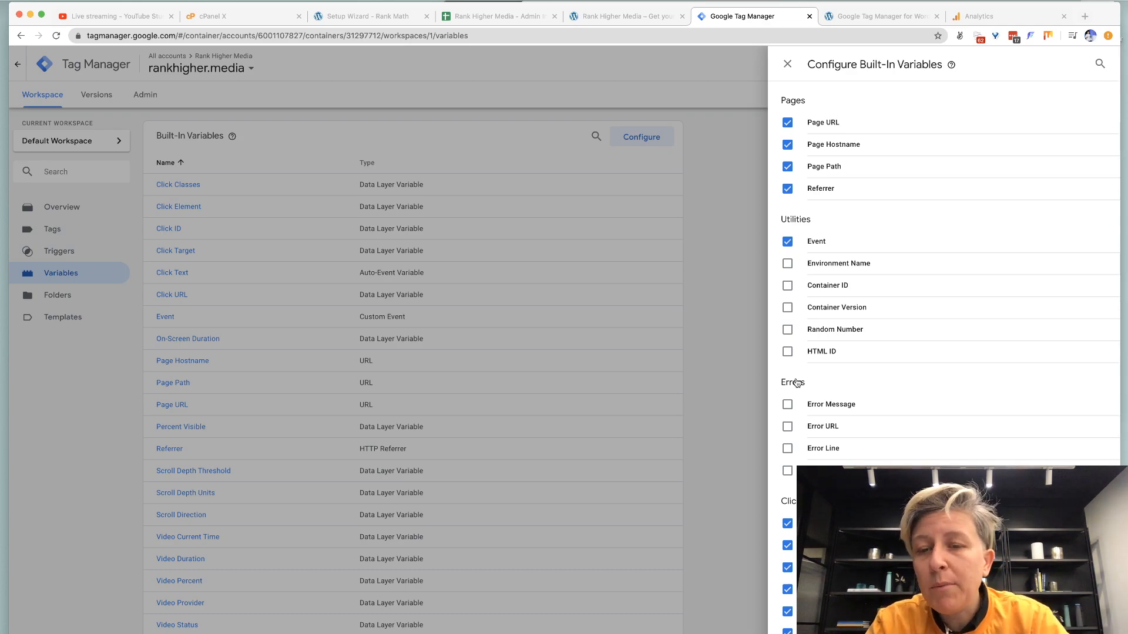
click(787, 64)
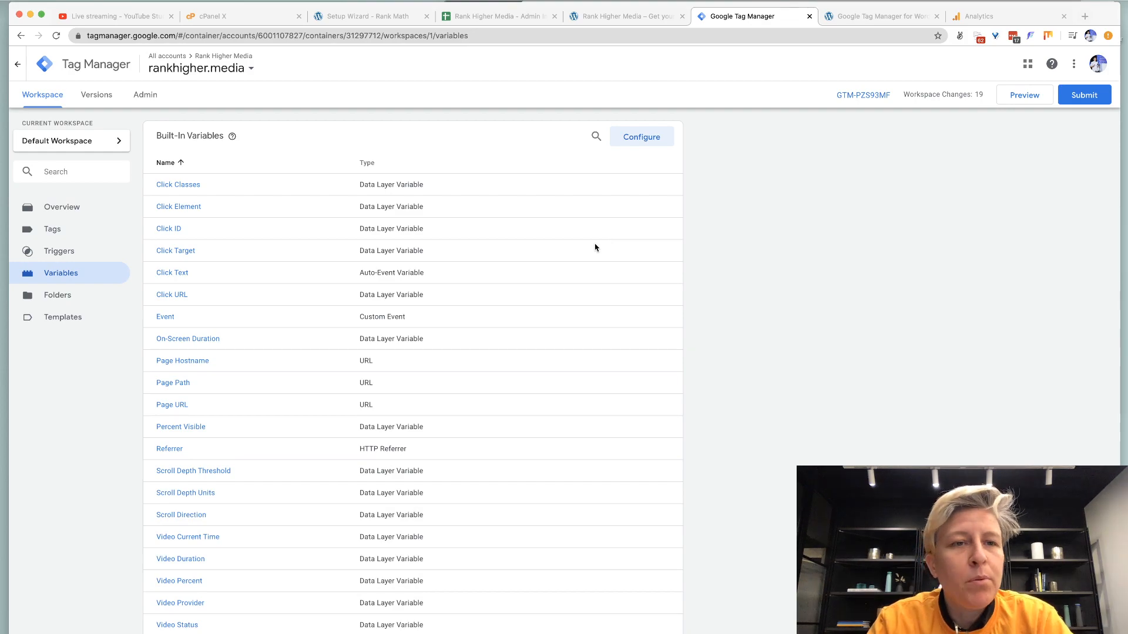
scroll(604, 264, down, 5)
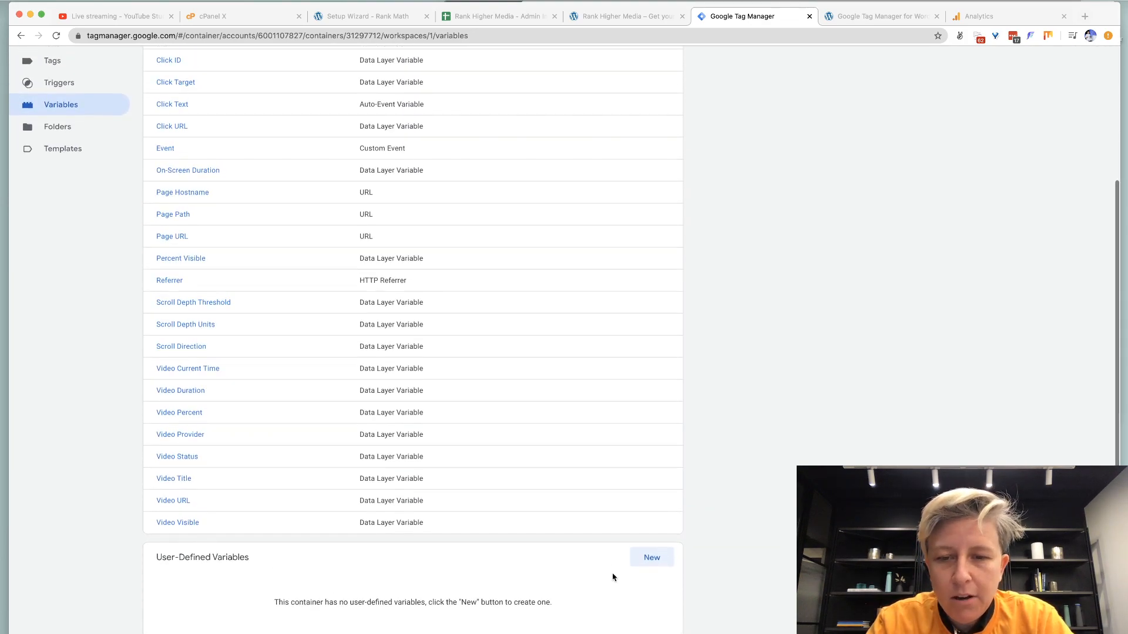
click(639, 567)
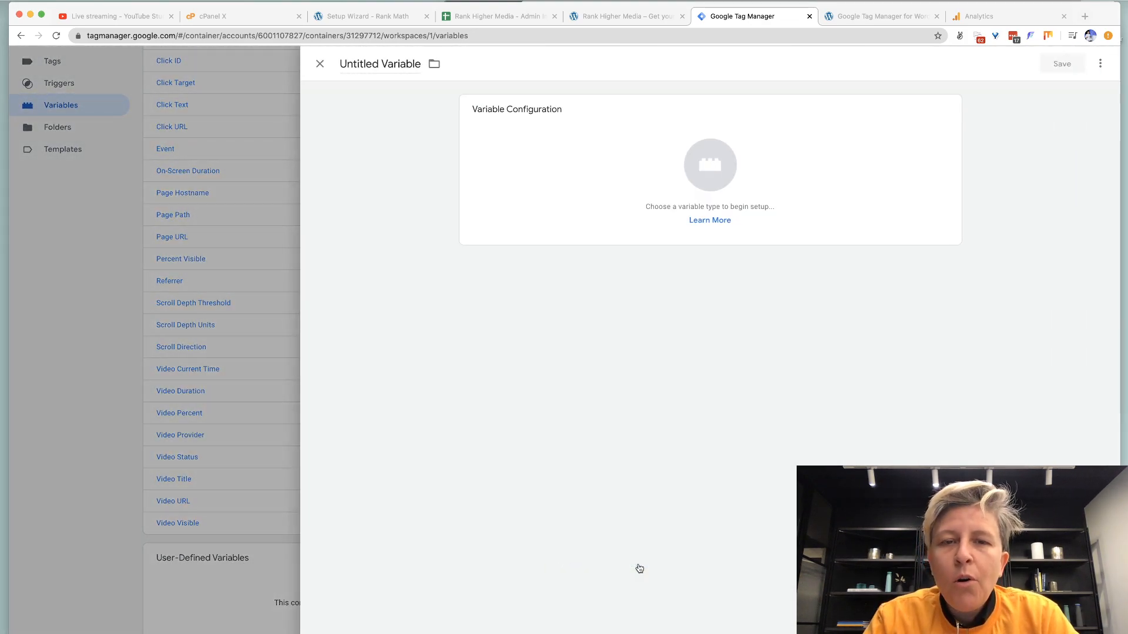
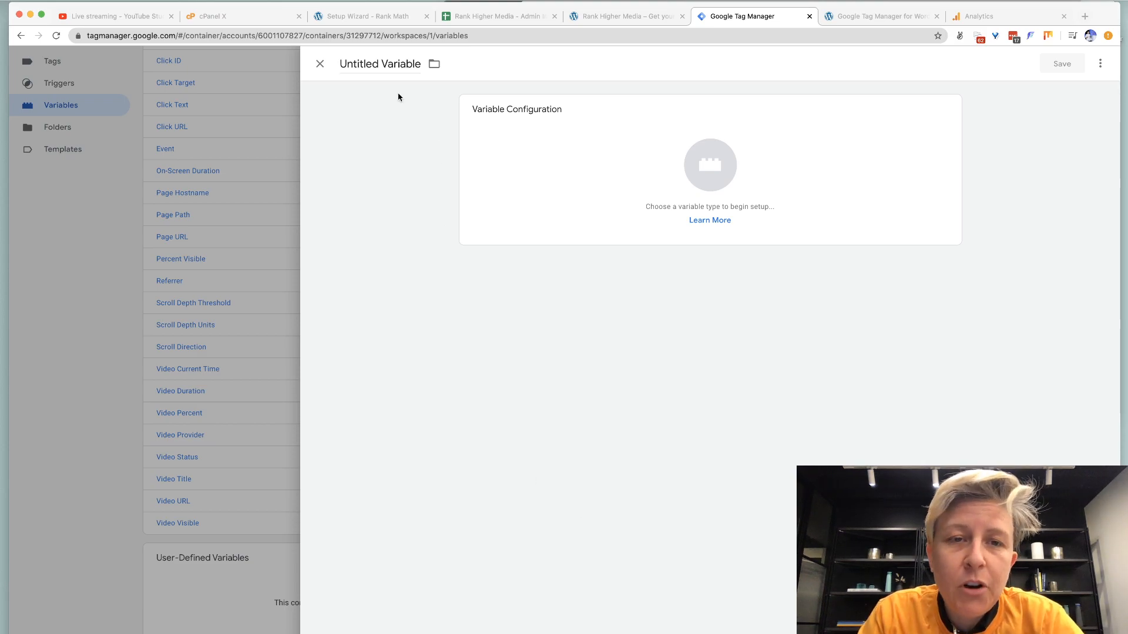
Try a Constant variable type holding the pasted tracking ID.
triple_click(390, 63)
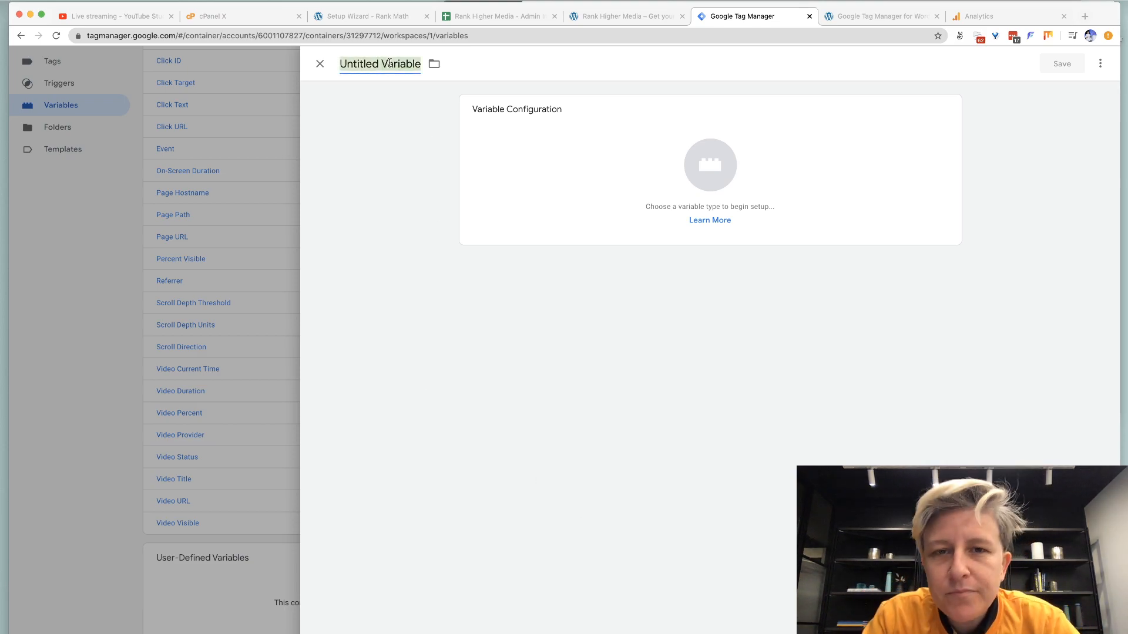
click(579, 136)
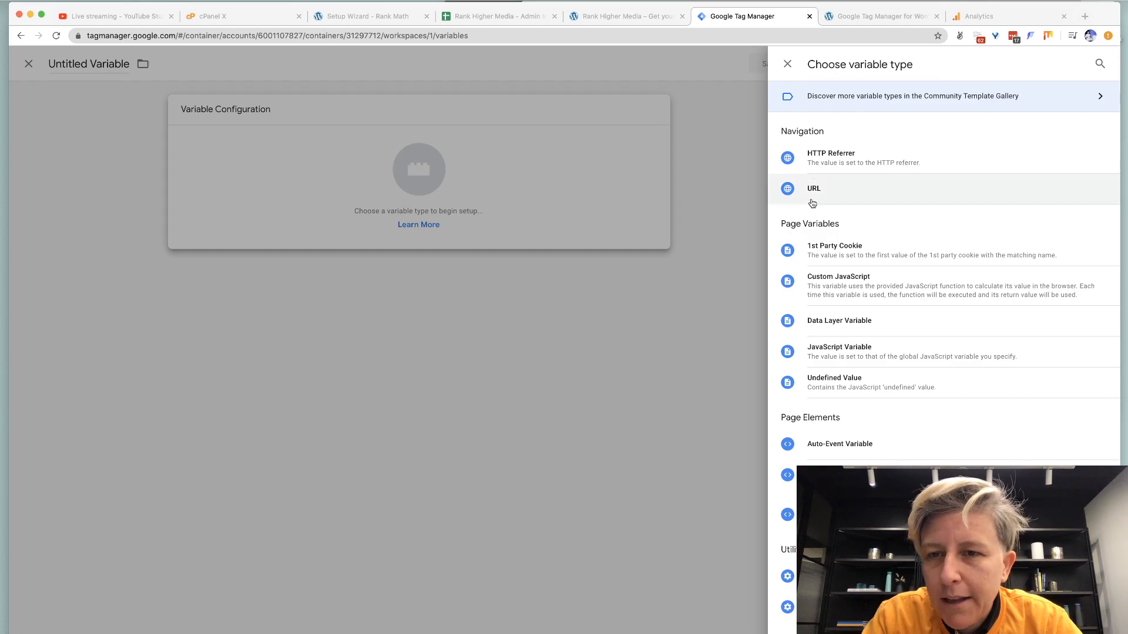
scroll(812, 203, down, 3)
scroll(804, 229, down, 2)
click(811, 380)
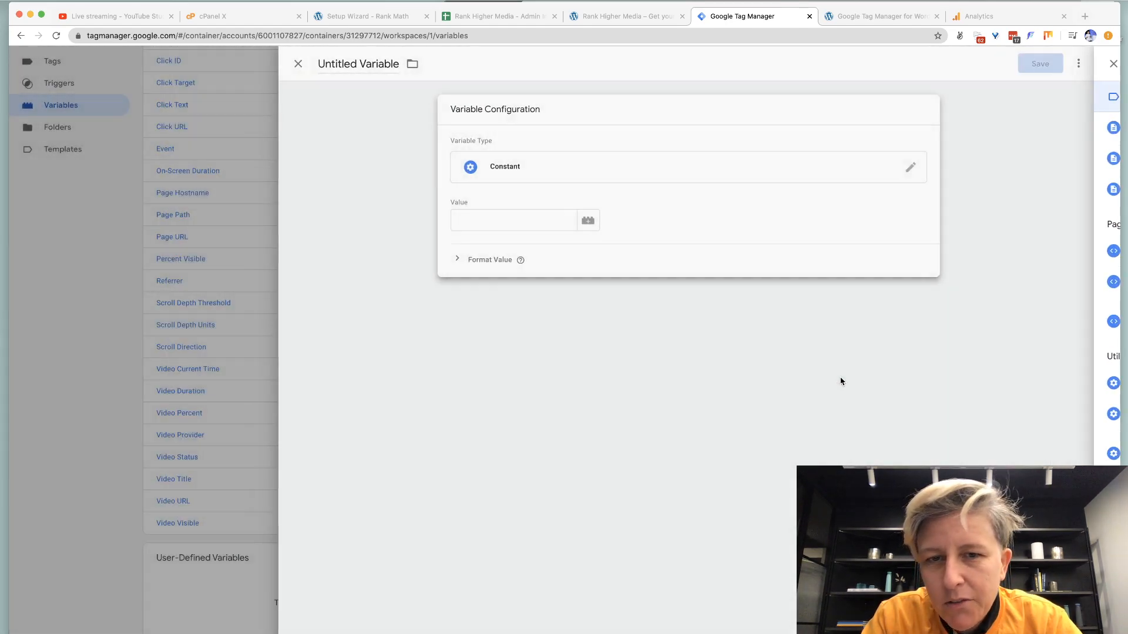
click(543, 218)
key(super+v)
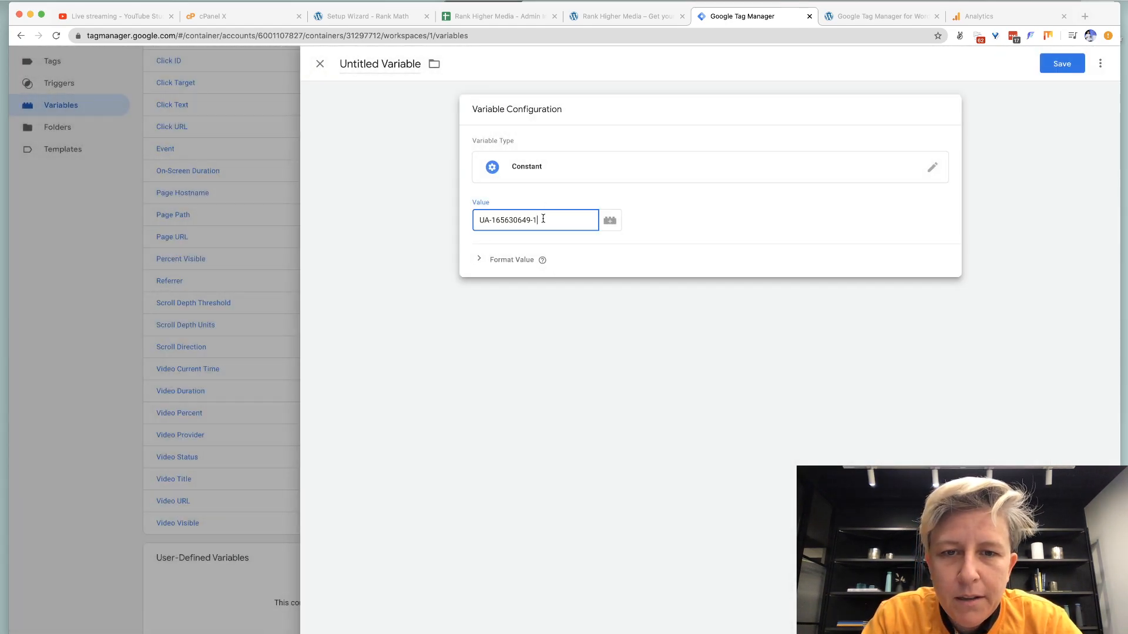
Change the variable type to Google Analytics Settings and paste the tracking ID.
click(592, 156)
key(super+f)
text(goo)
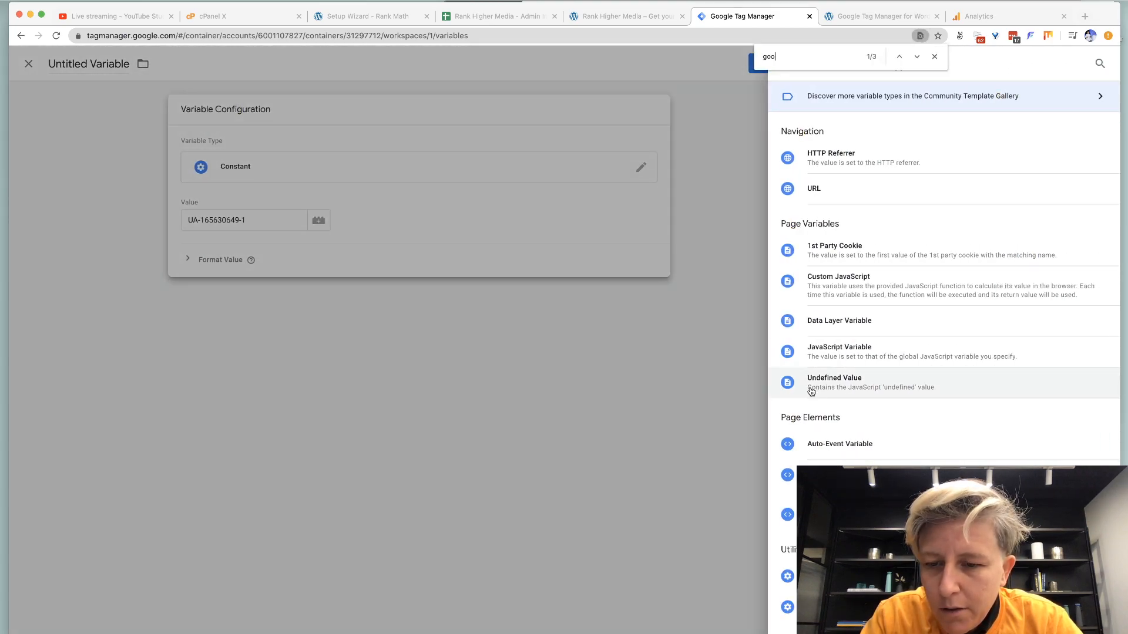
scroll(811, 392, down, 4)
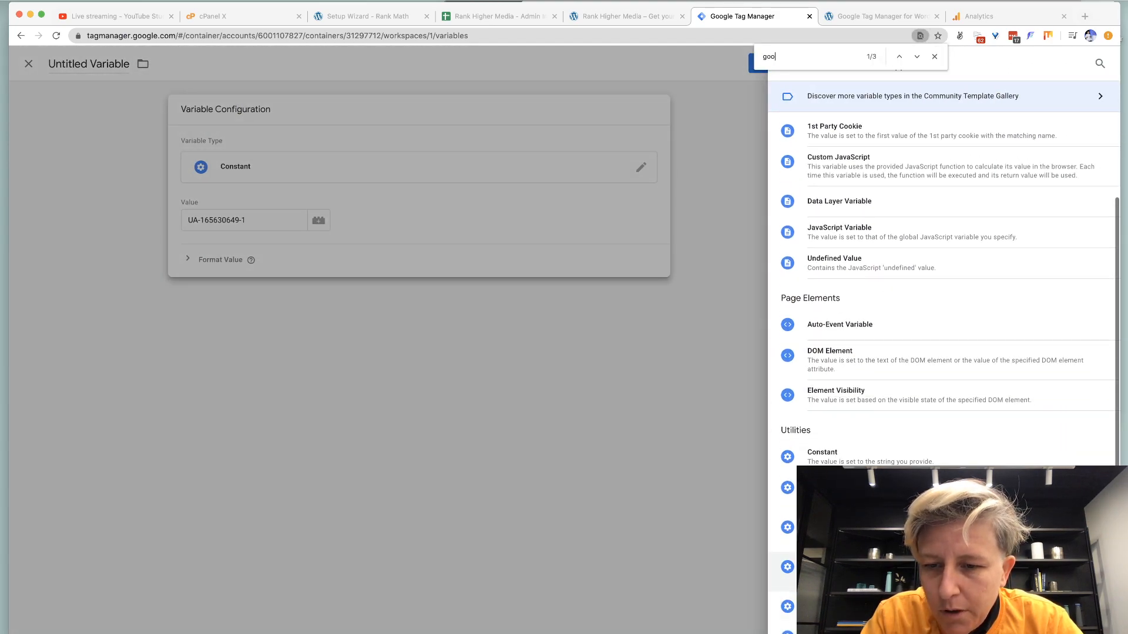
click(829, 568)
click(507, 215)
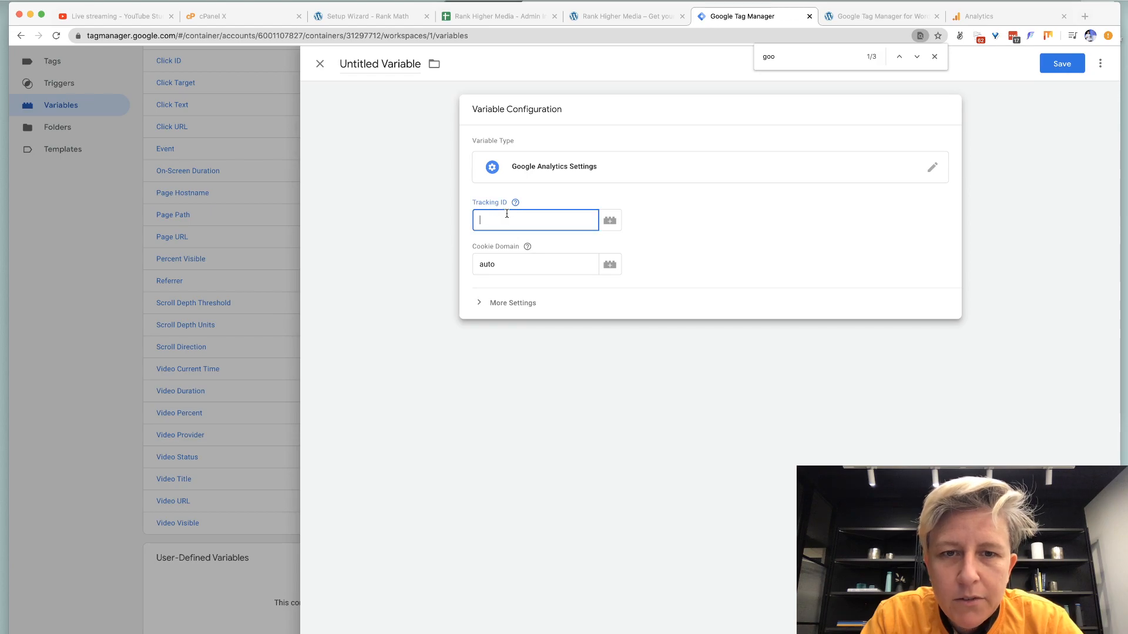
key(super+v)
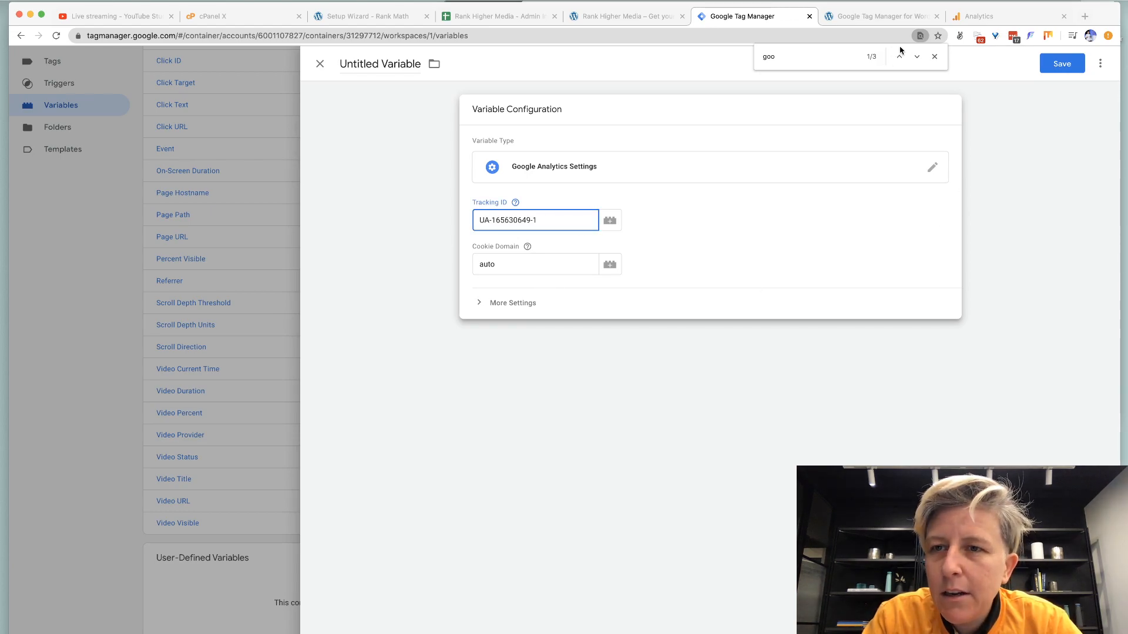
Enable Display Advertising Features and save the variable as 'Google Analytics Settings'.
click(934, 57)
click(509, 310)
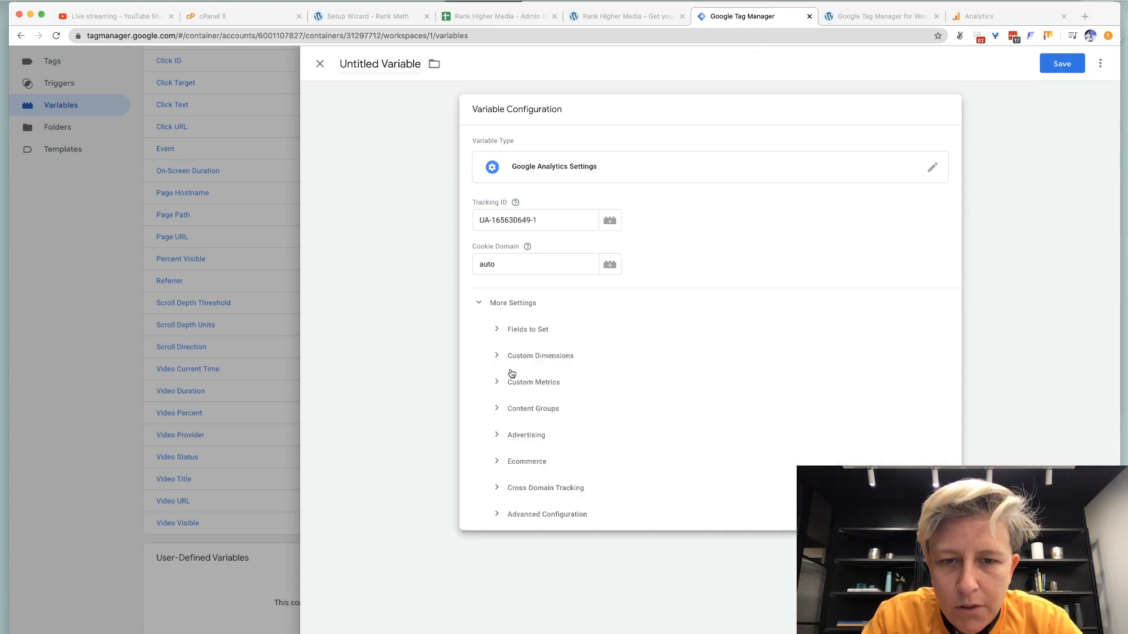
click(501, 431)
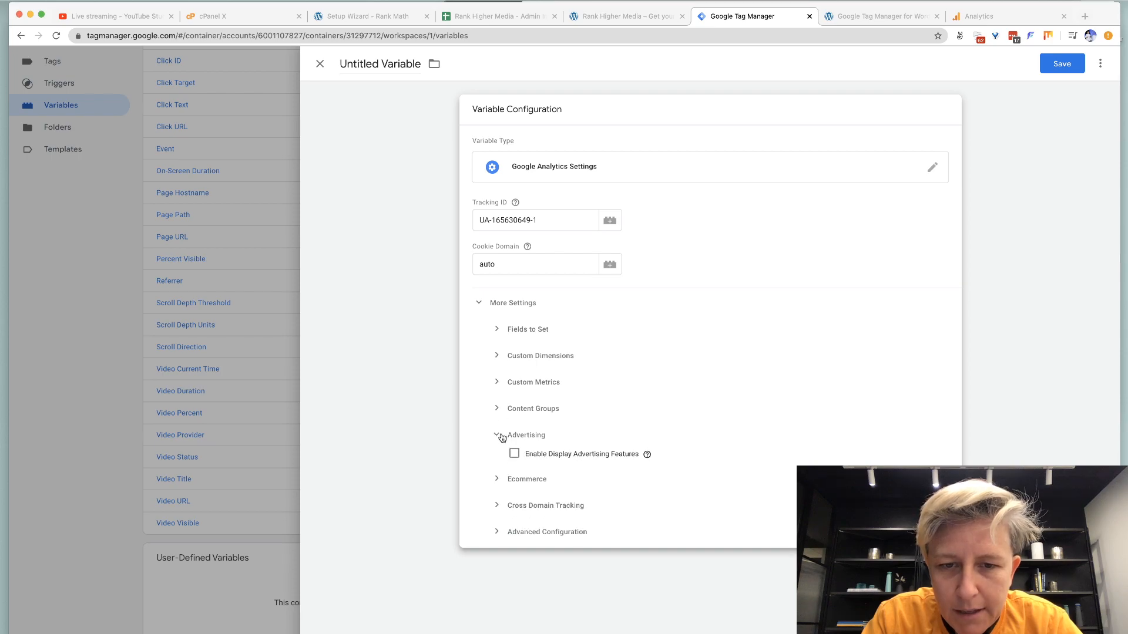
click(514, 454)
click(961, 20)
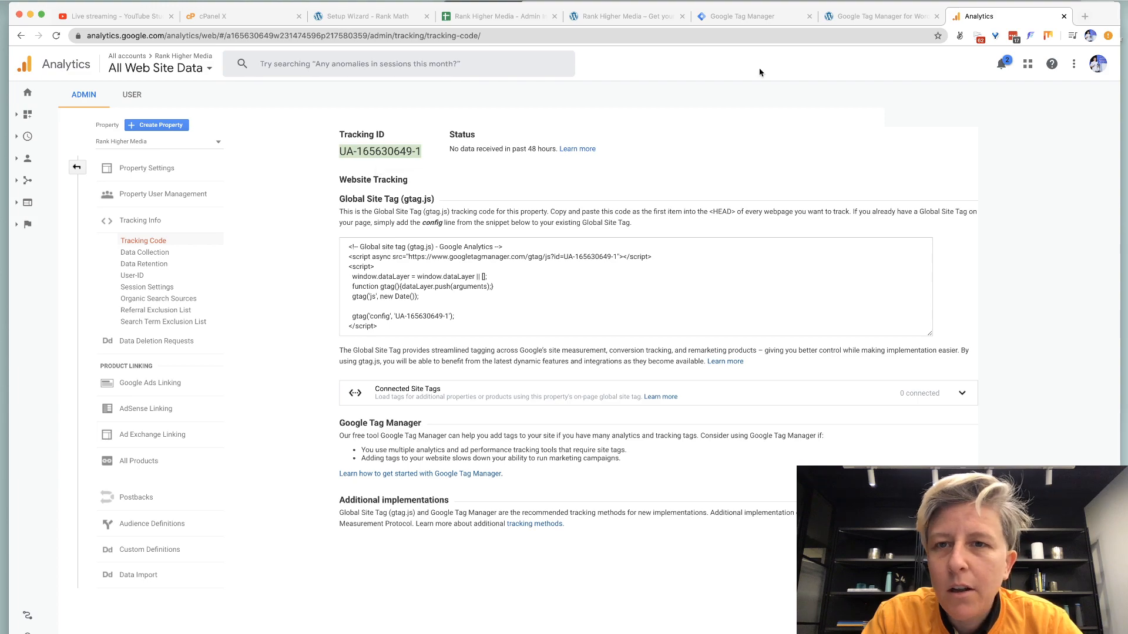
click(758, 19)
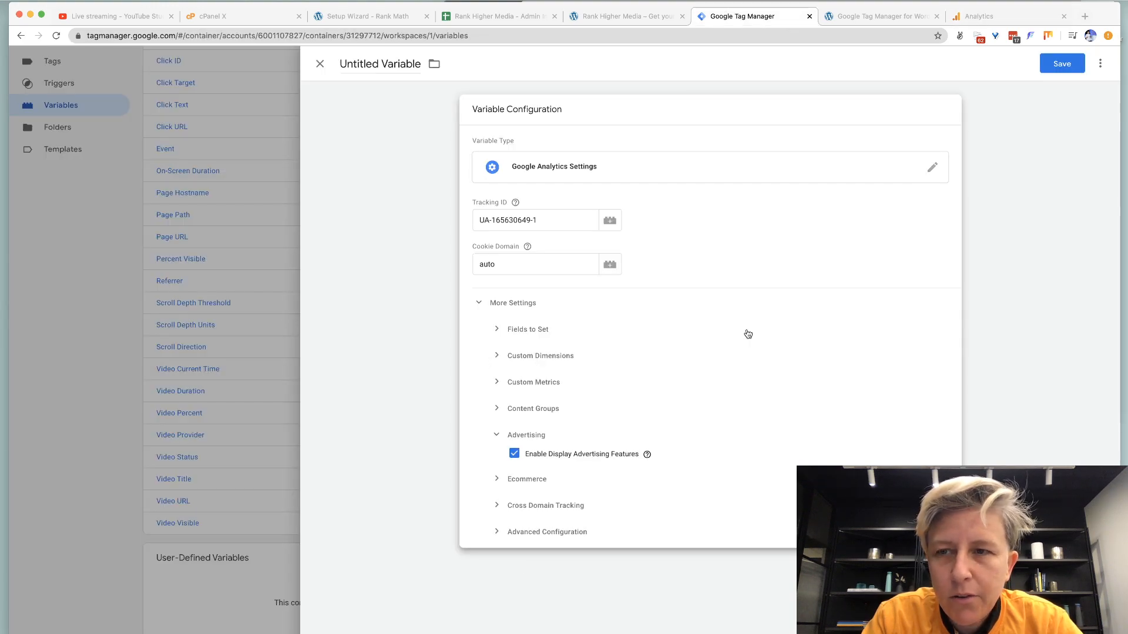
click(1049, 67)
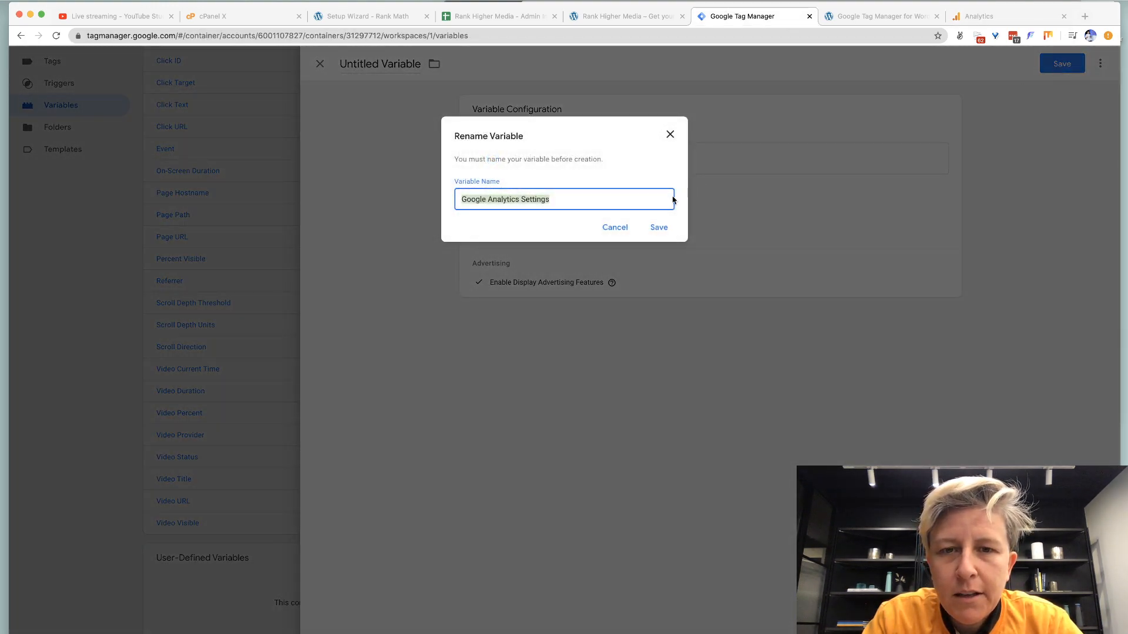
click(659, 229)
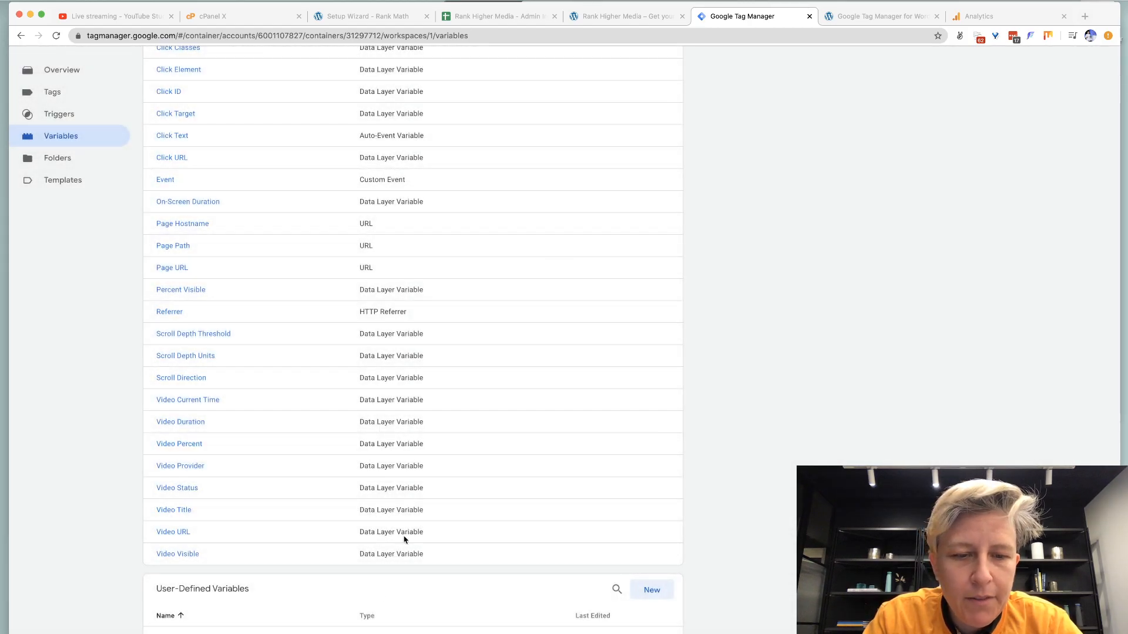
Create a Universal Analytics tag using {{Google Analytics Settings}}, firing on All Pages.
scroll(335, 544, up, 5)
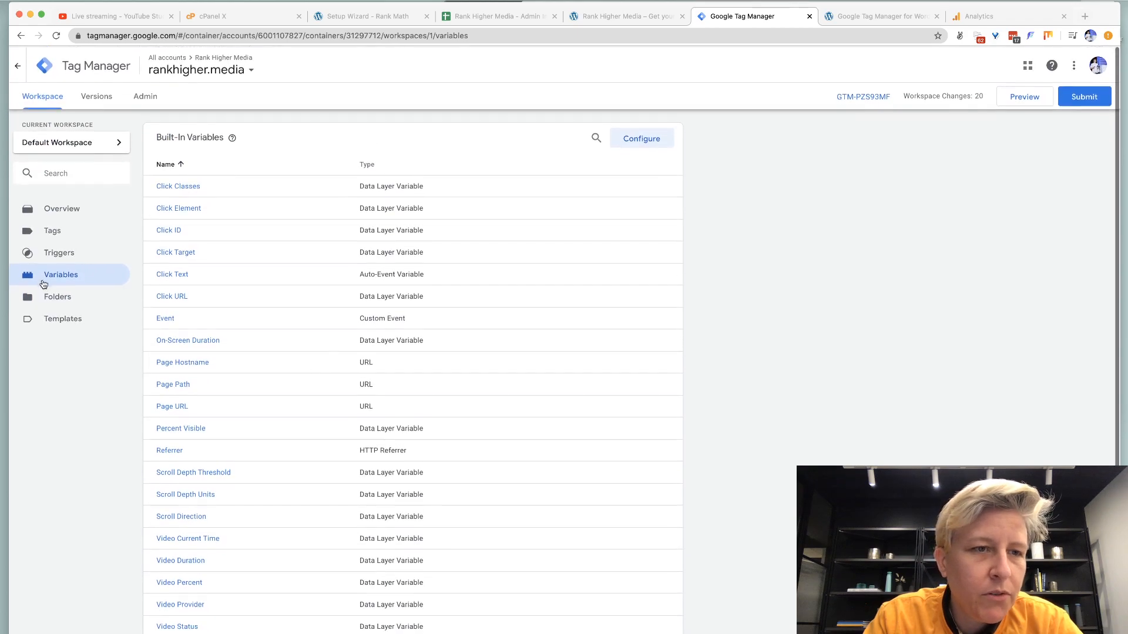
click(54, 231)
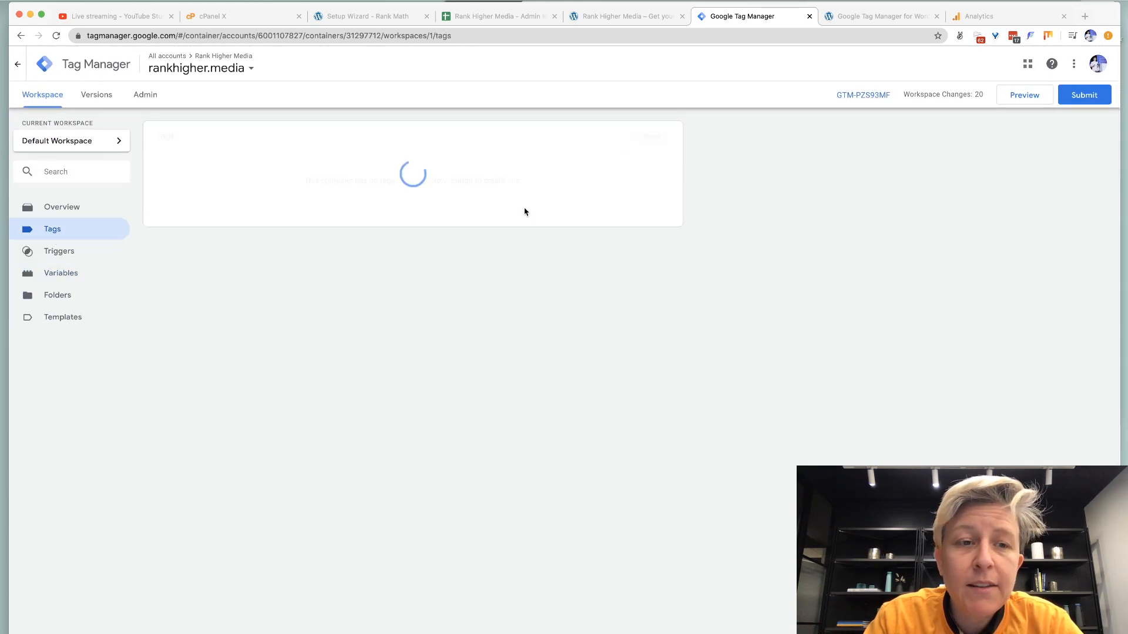
click(651, 136)
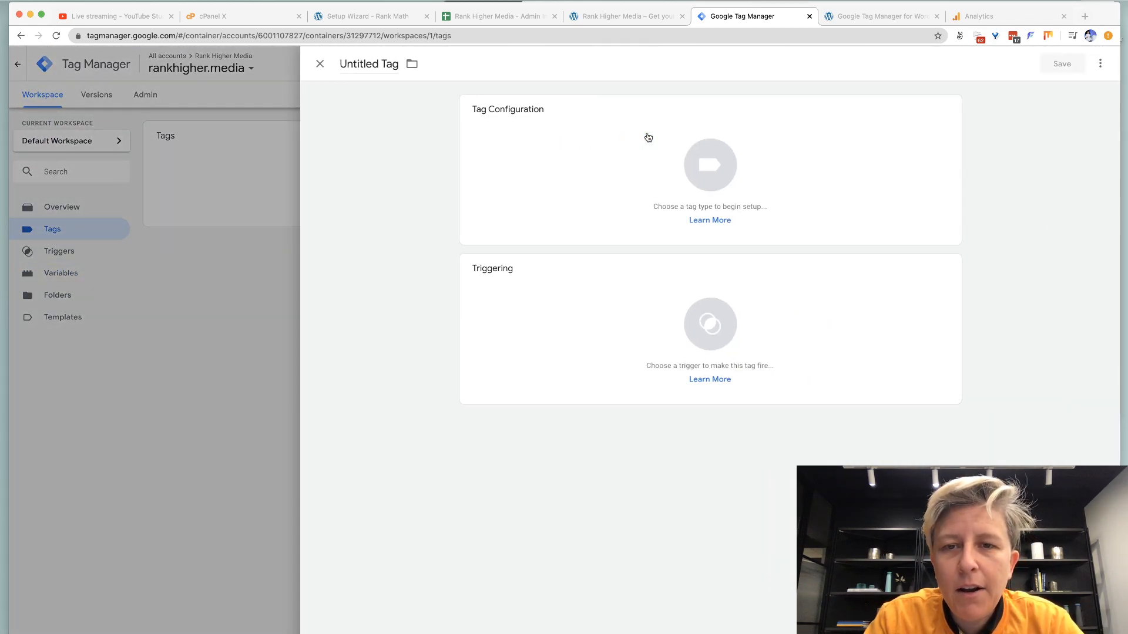
click(714, 159)
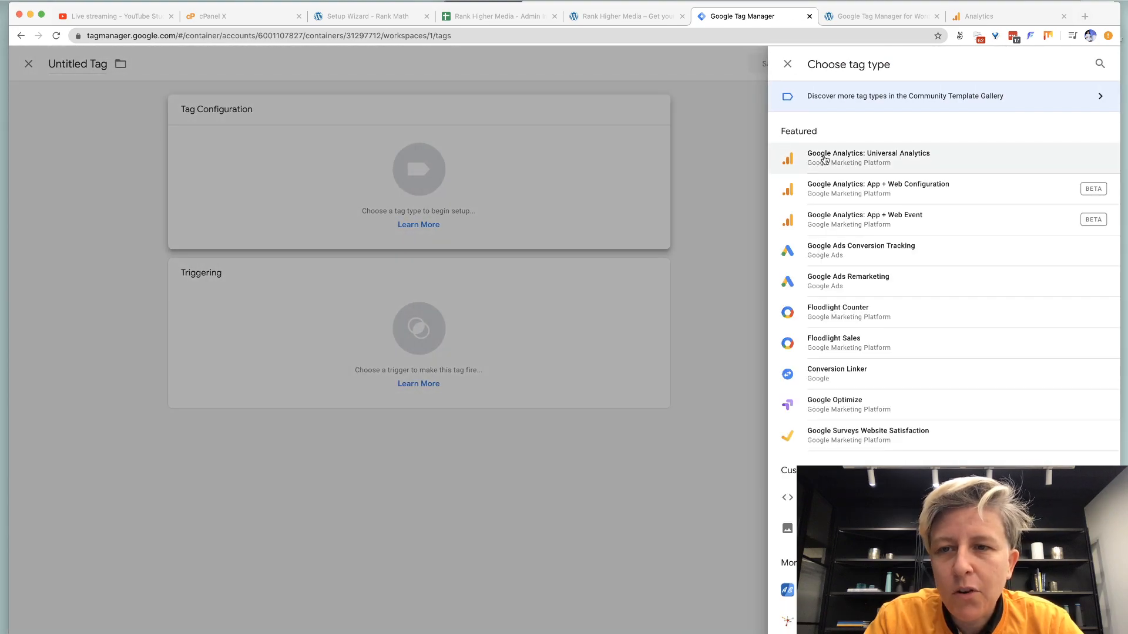
click(824, 159)
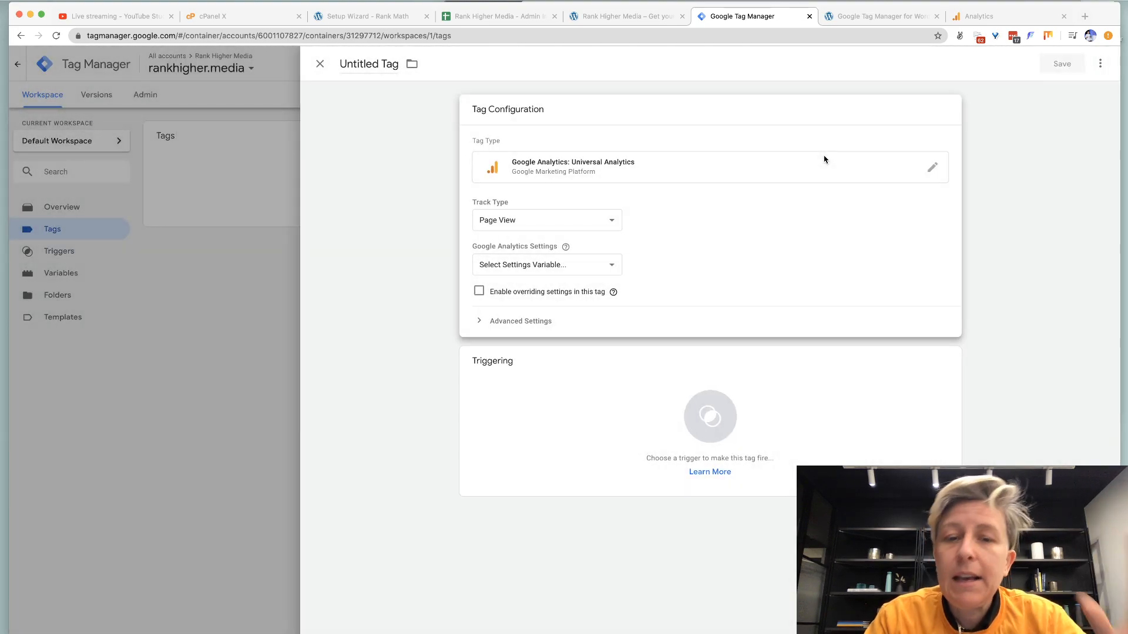
click(564, 264)
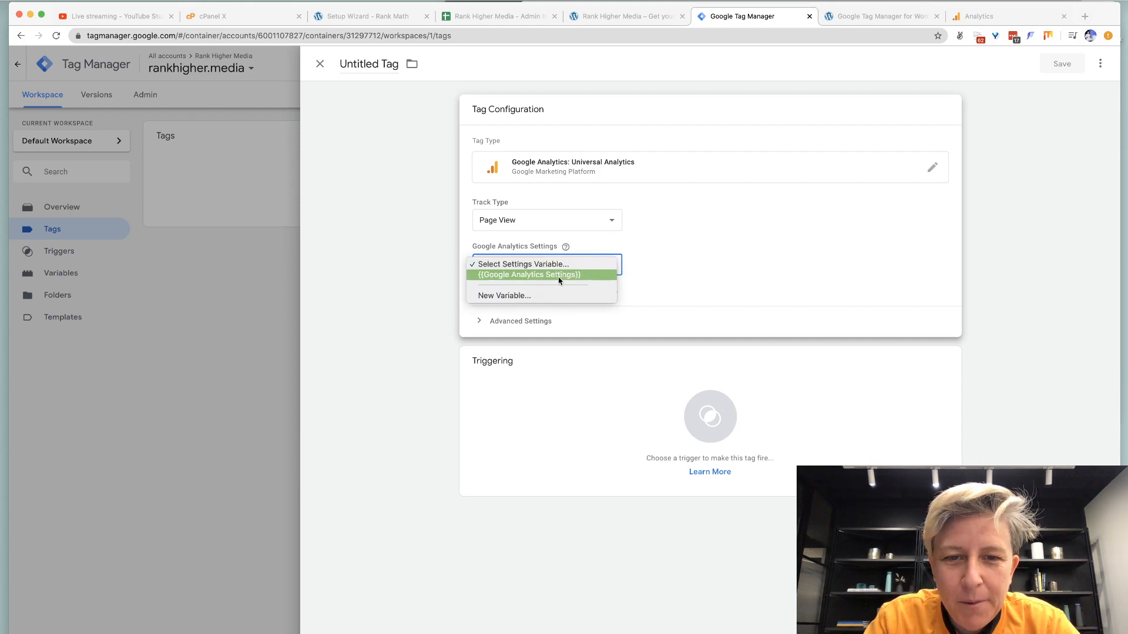
click(559, 276)
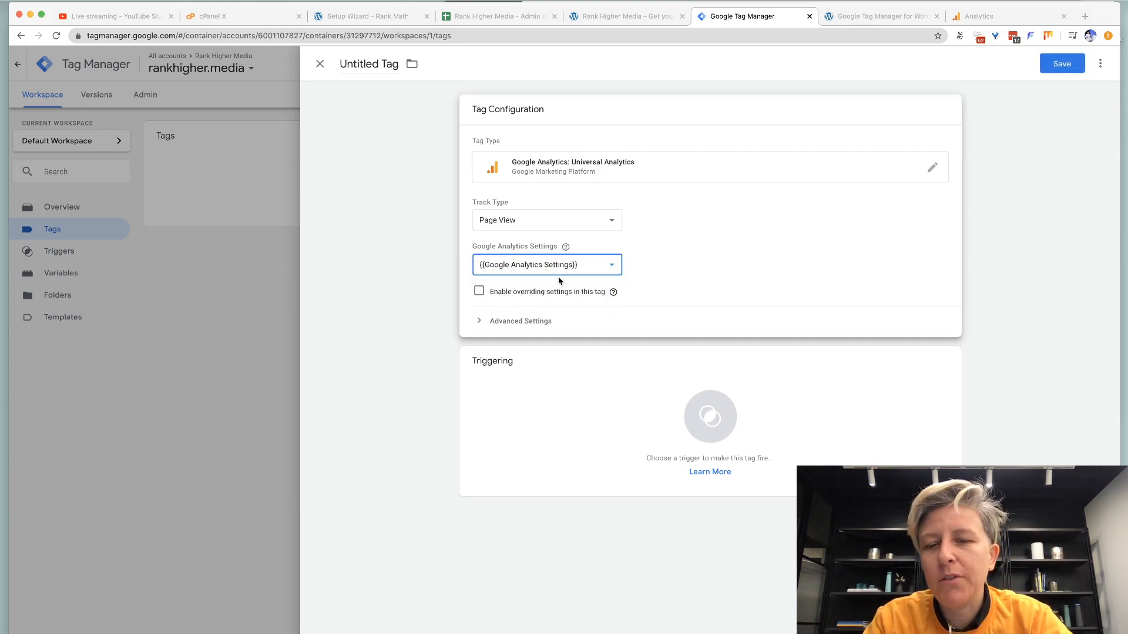
click(599, 385)
click(393, 119)
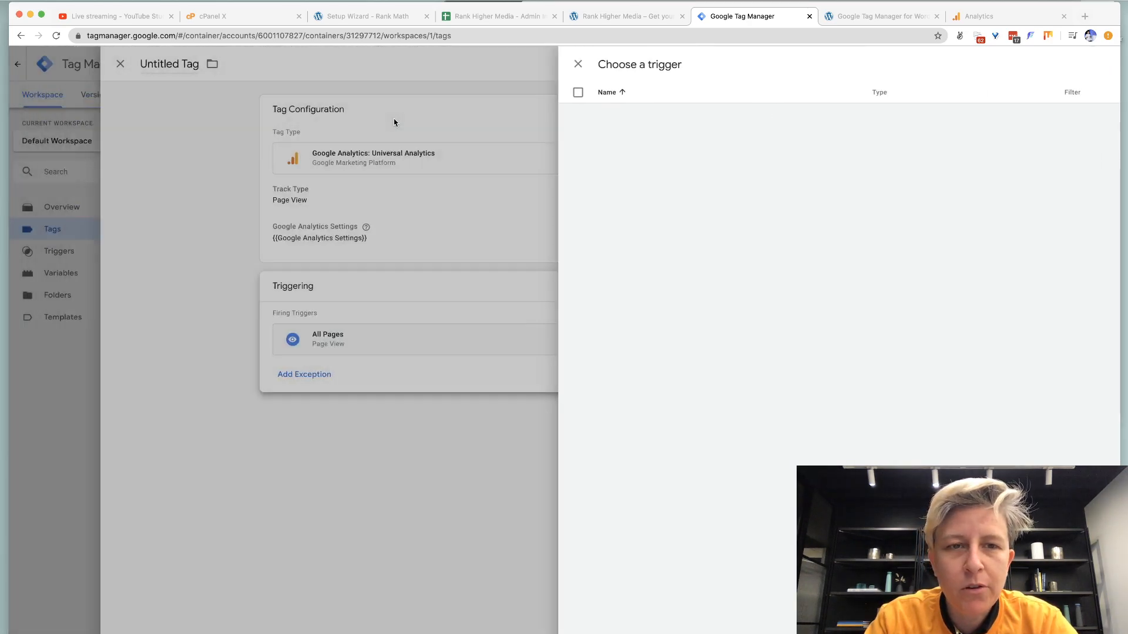
Name the tag 'Google Analytics - Page View Tracking' and save it.
click(353, 69)
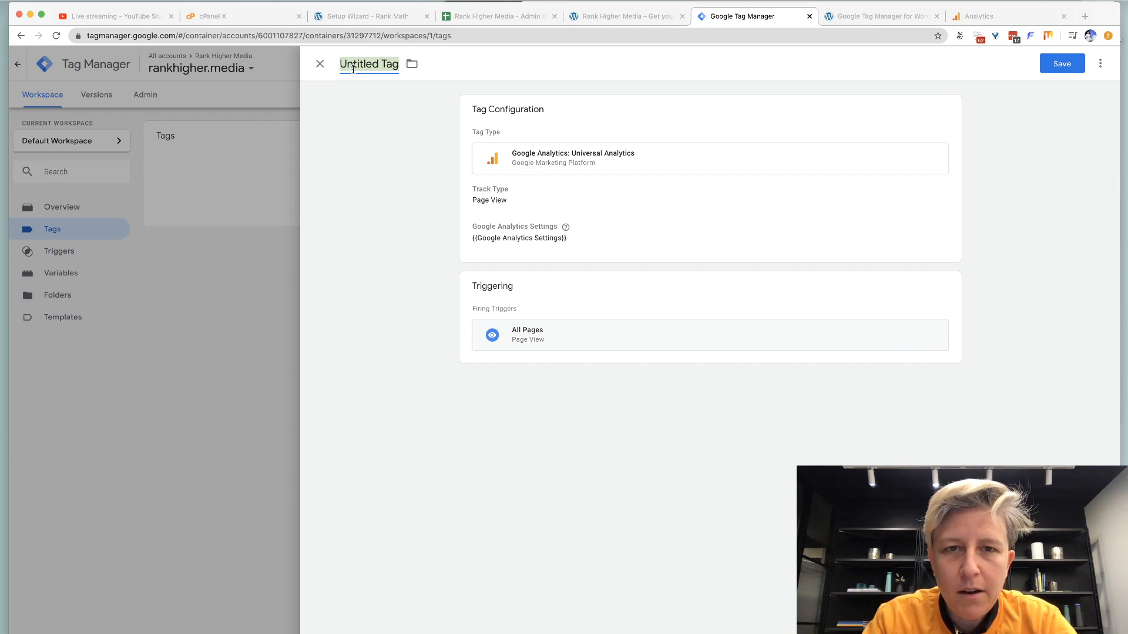
text(Google Ana)
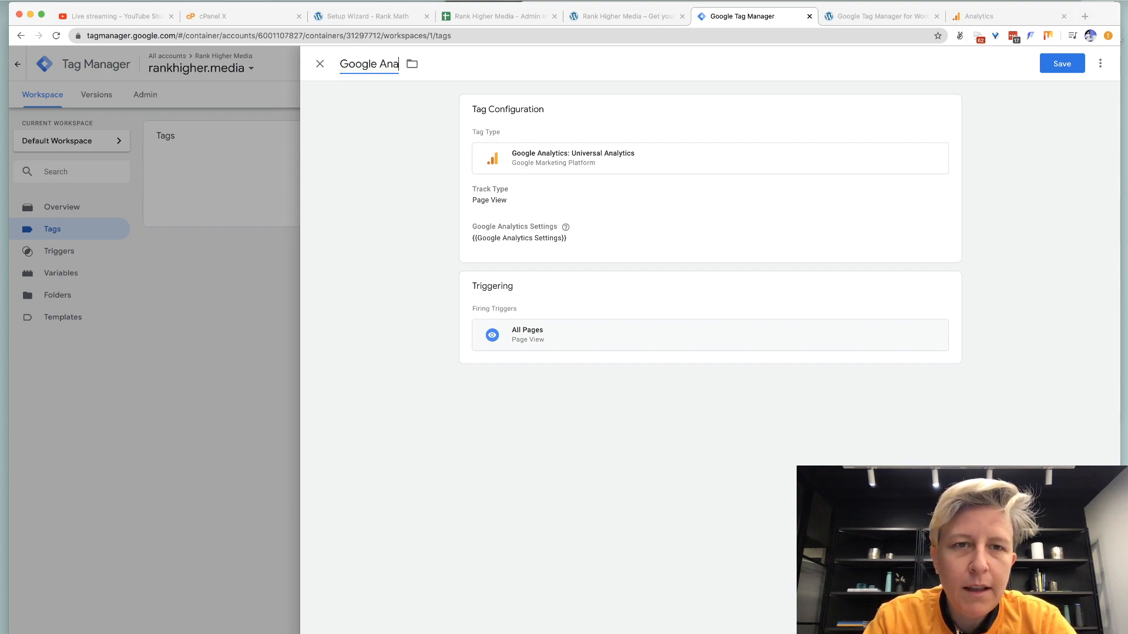
text(lytics - )
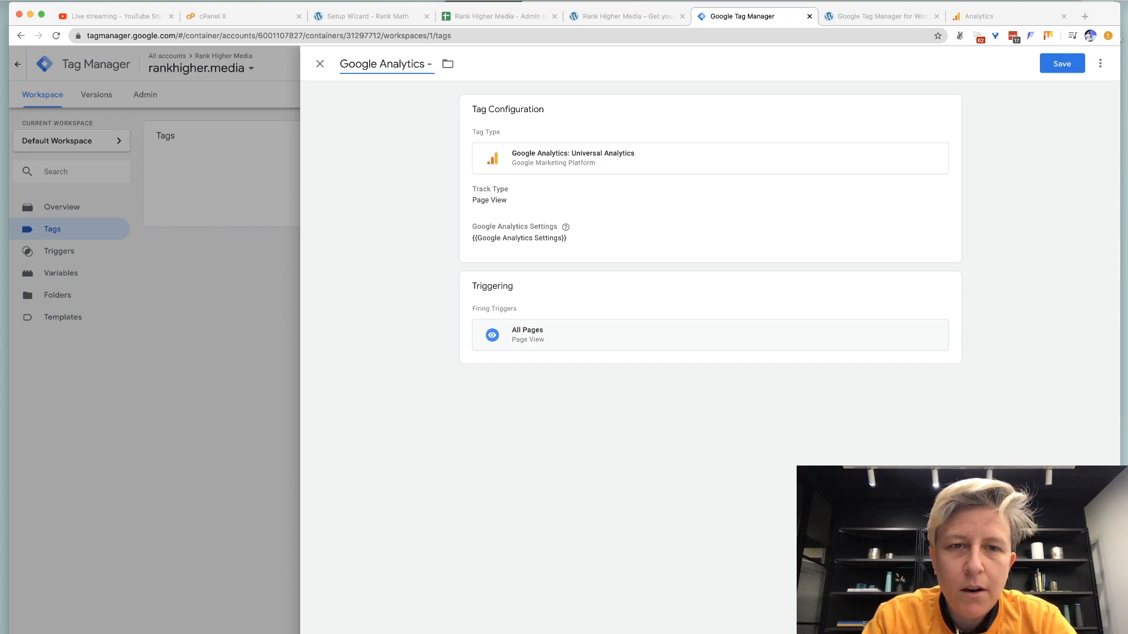
text(Page View Tracking)
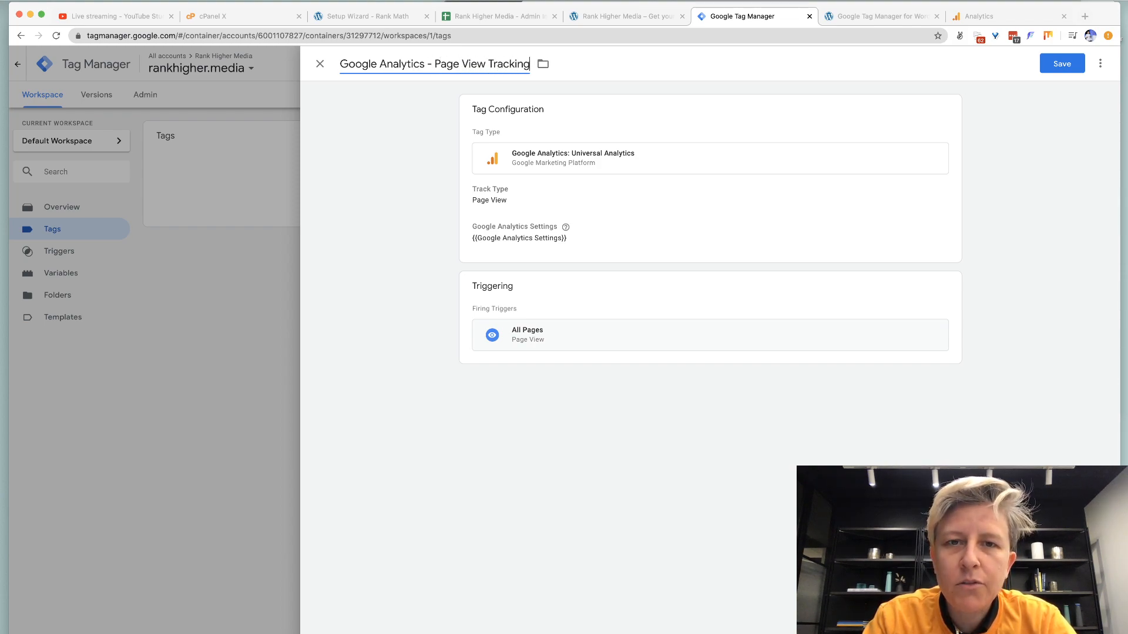
click(1042, 69)
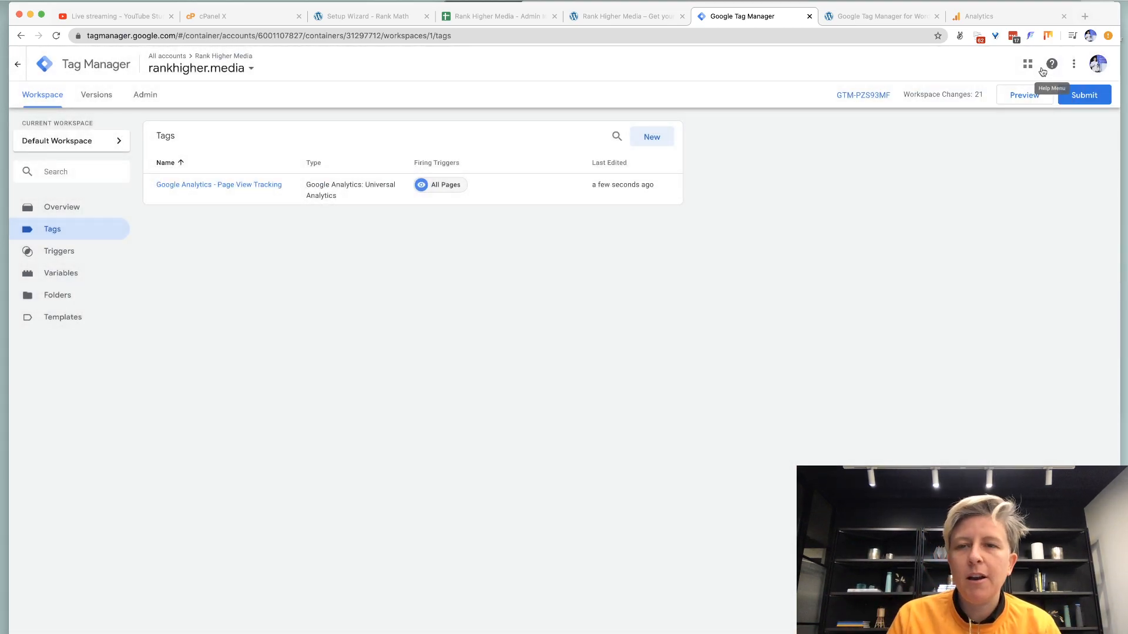
click(1091, 101)
Publish the container version named 'Initial Setup' with a short description.
click(566, 189)
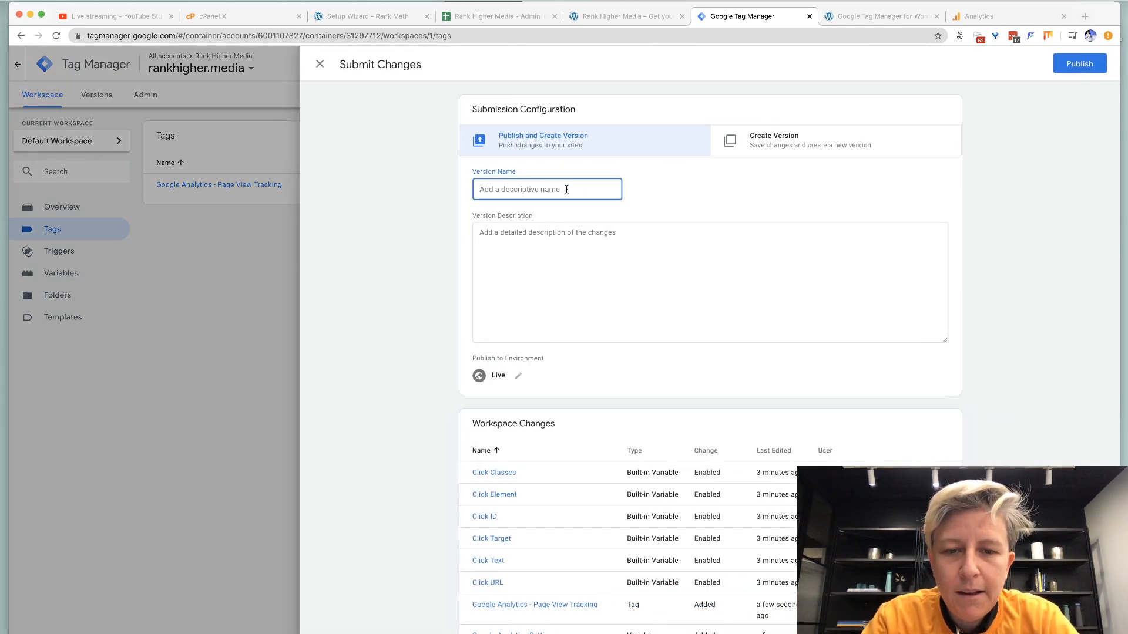
text(initial)
key(super+a)
text(In)
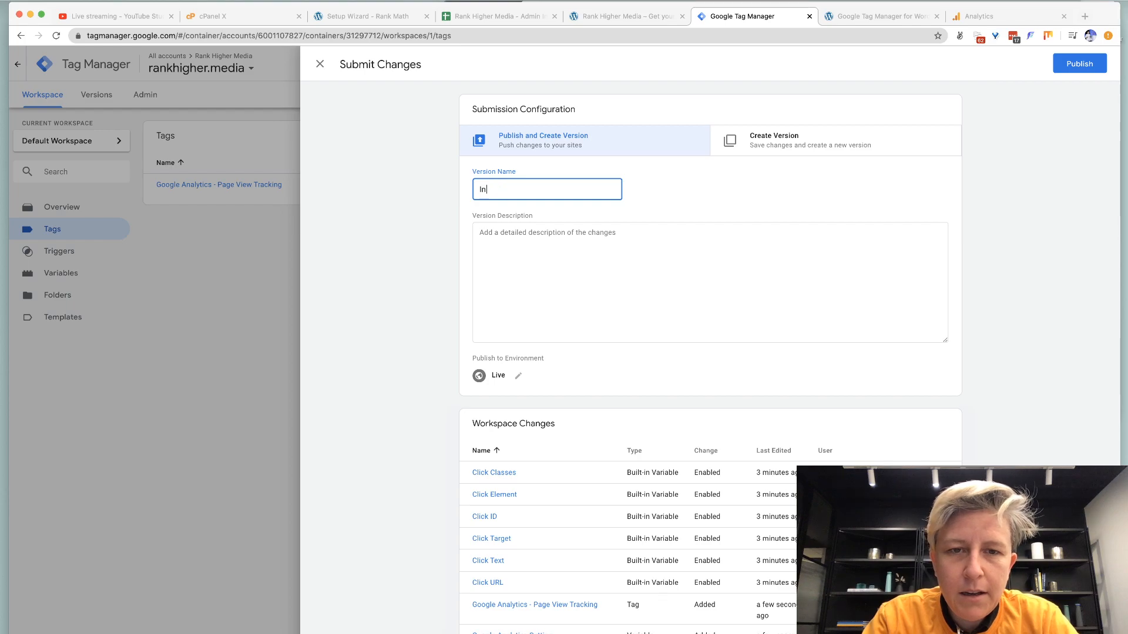
text(itial Setu)
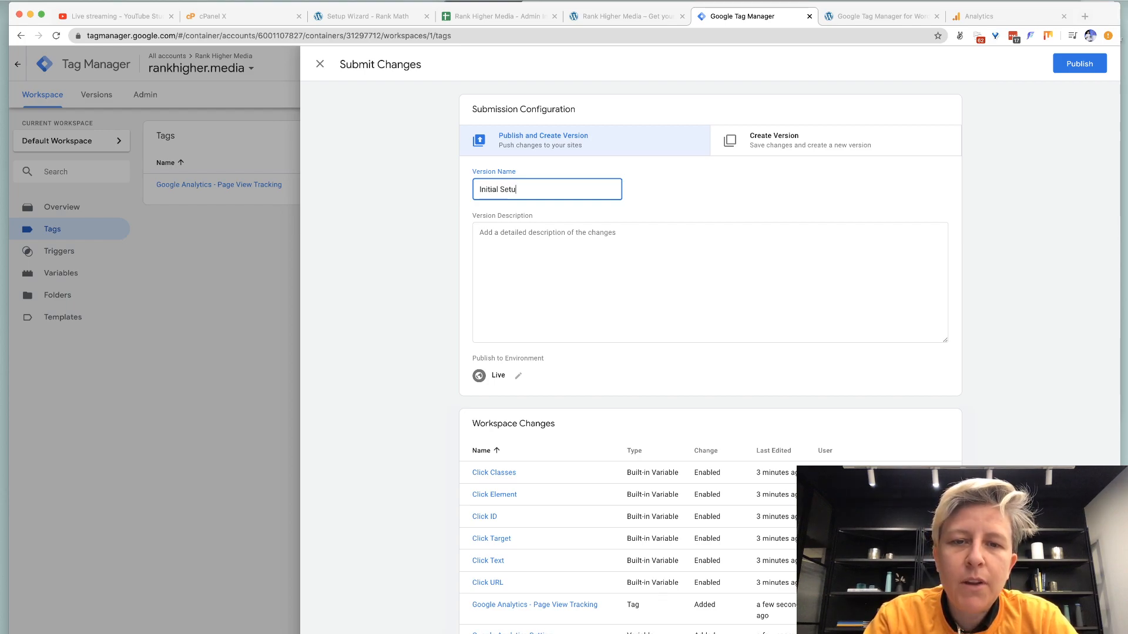
text(p)
key(Tab)
text(Plu)
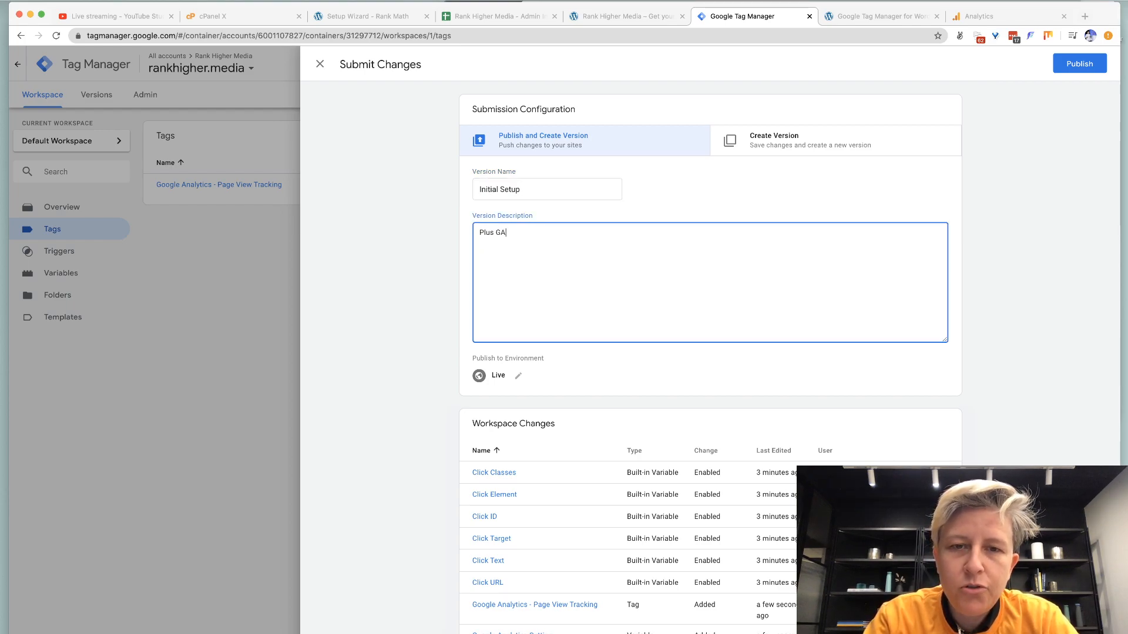
click(1070, 70)
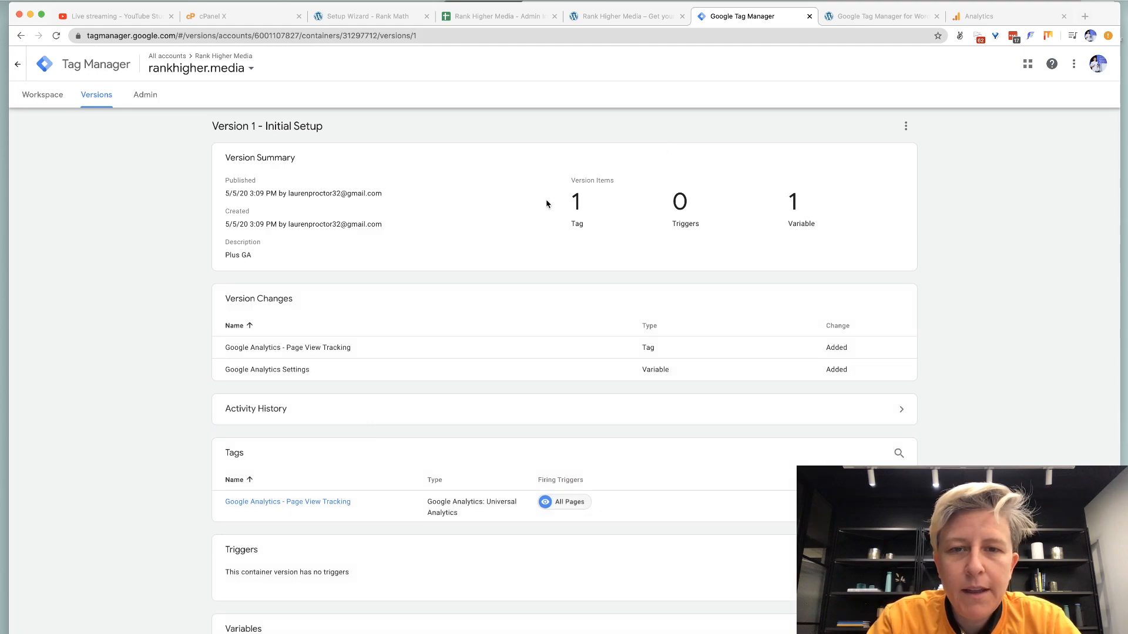
Check the version's tag count, then bring up the Analytics tracking code page.
double_click(574, 202)
scroll(131, 114, down, 2)
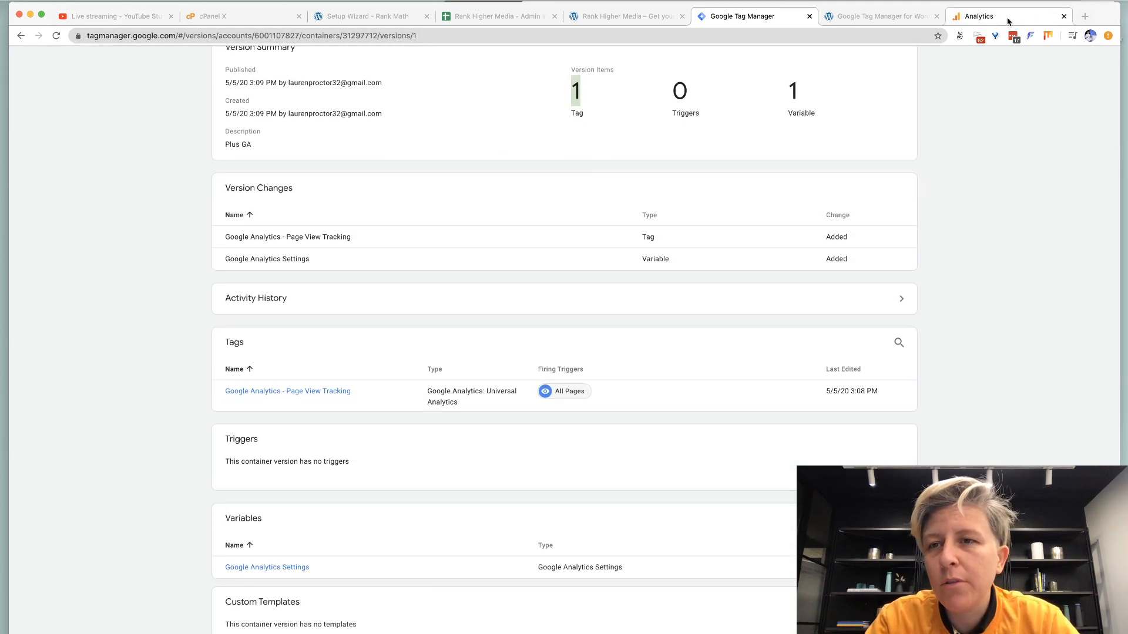
click(1001, 22)
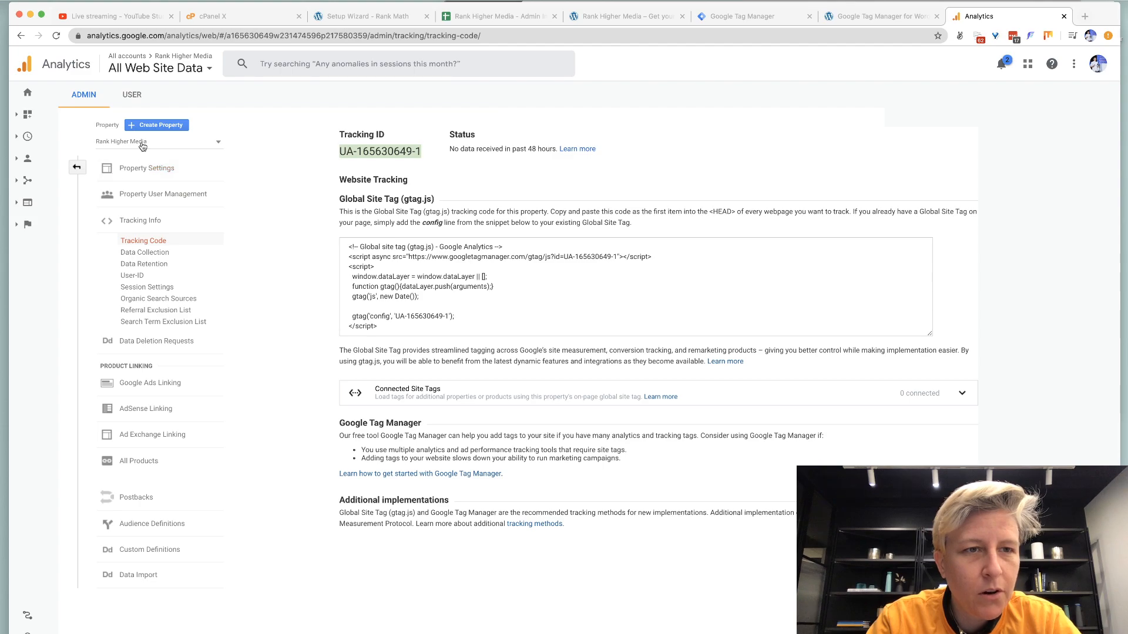
Load rankhigher.media in a new window alongside the Analytics home report.
click(27, 92)
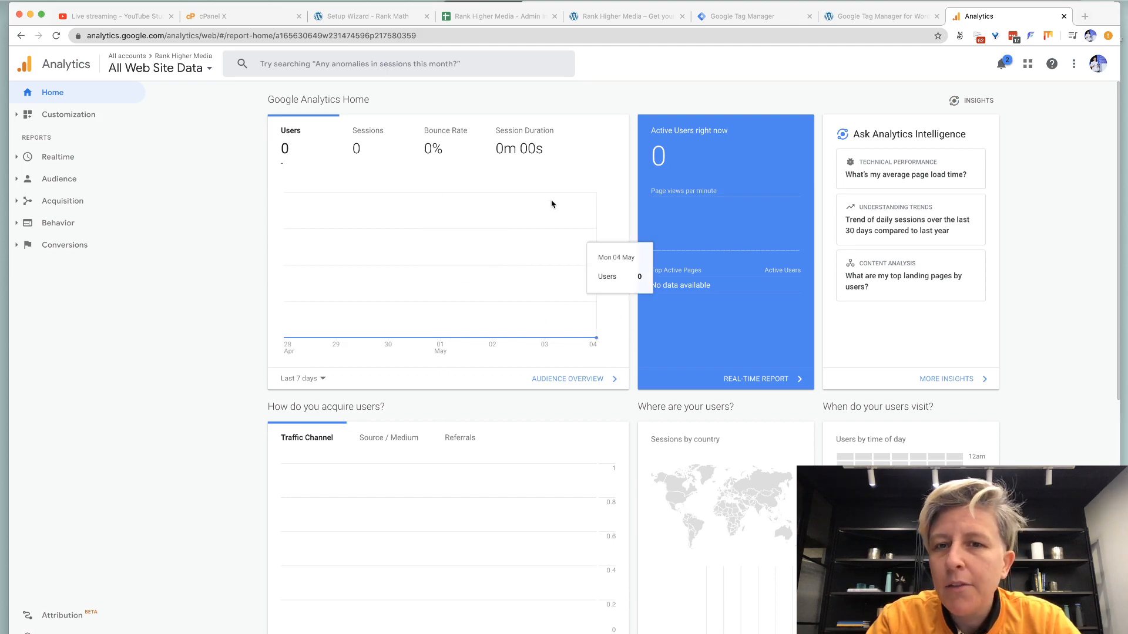
key(super+n)
text(higher)
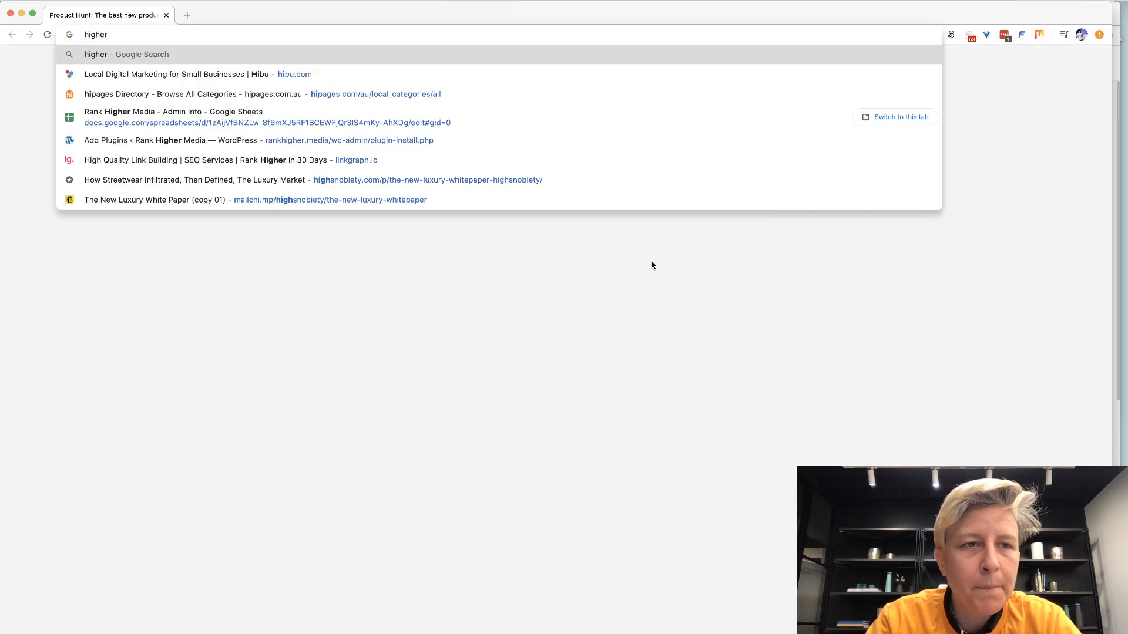
key(super+a)
text(rank)
key(Return)
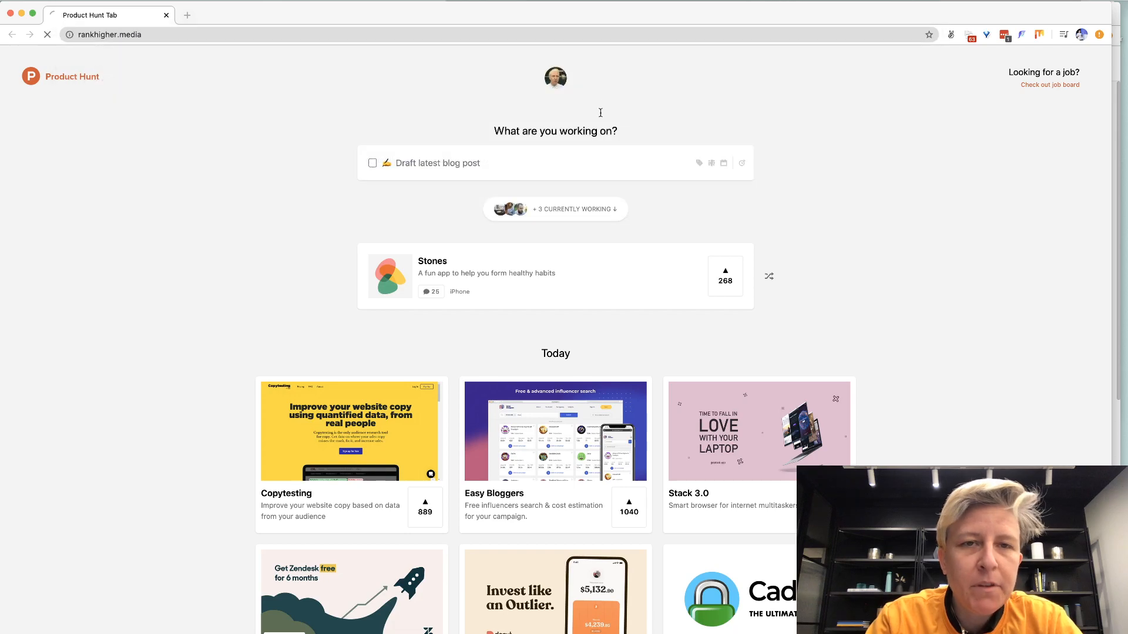
Confirm Analytics shows one active user, then close the site window.
drag(596, 16, 667, 266)
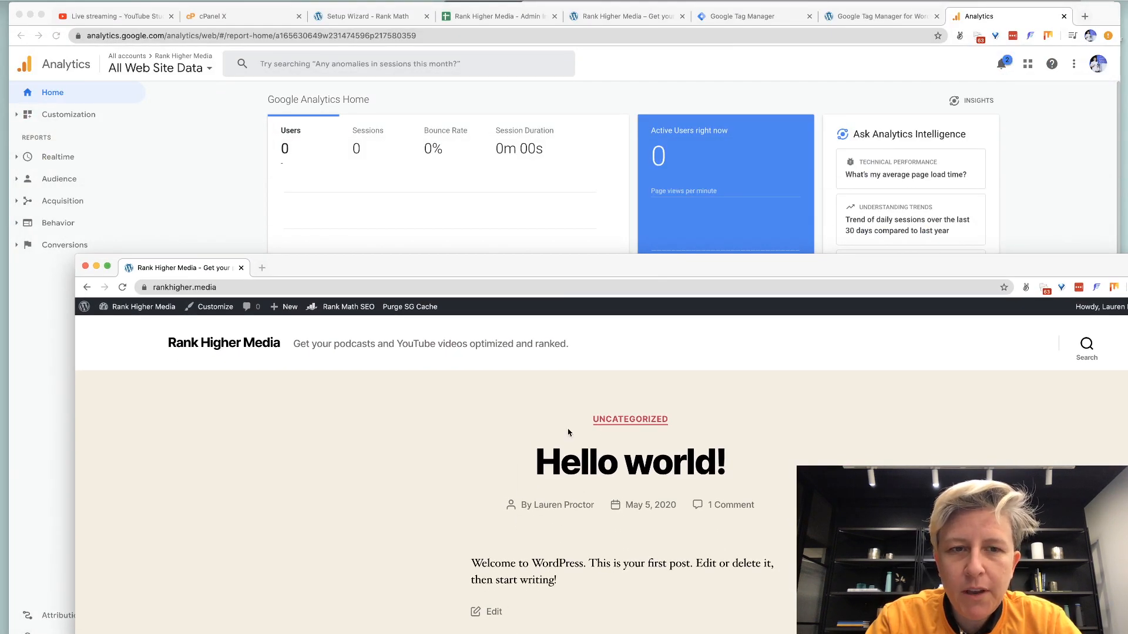
scroll(508, 500, down, 2)
scroll(509, 500, down, 3)
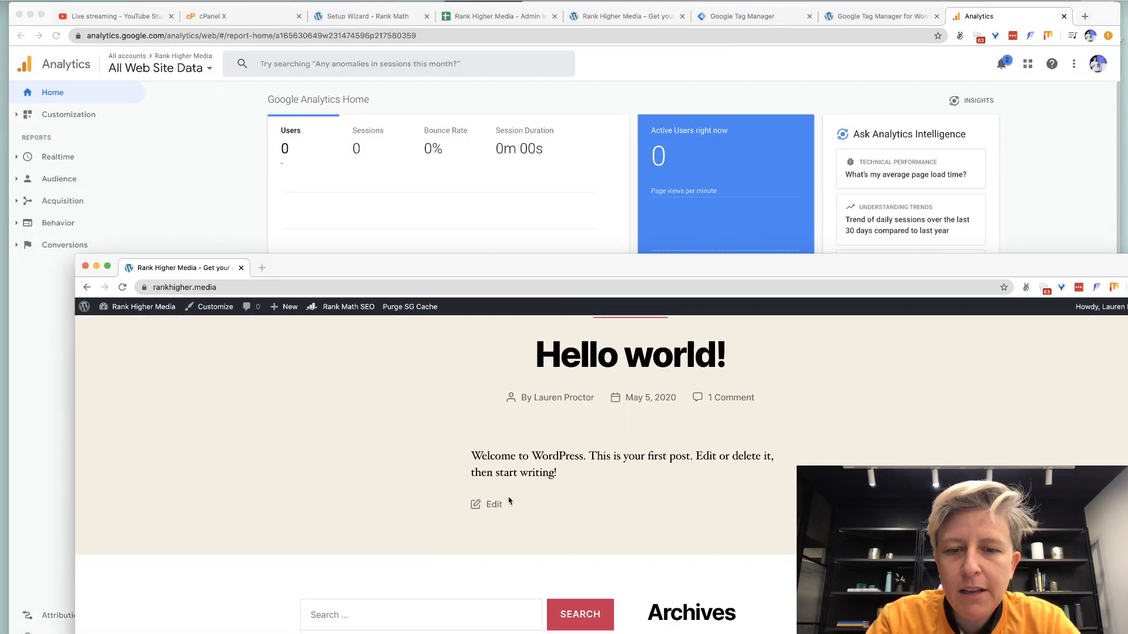
scroll(508, 500, up, 4)
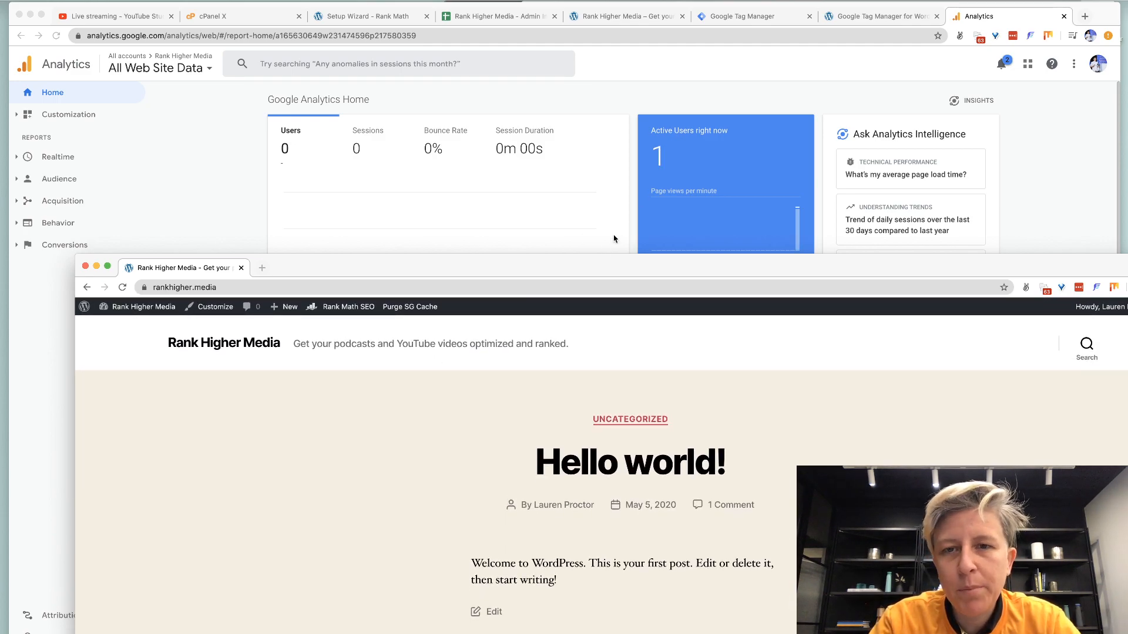
drag(593, 260, 622, 289)
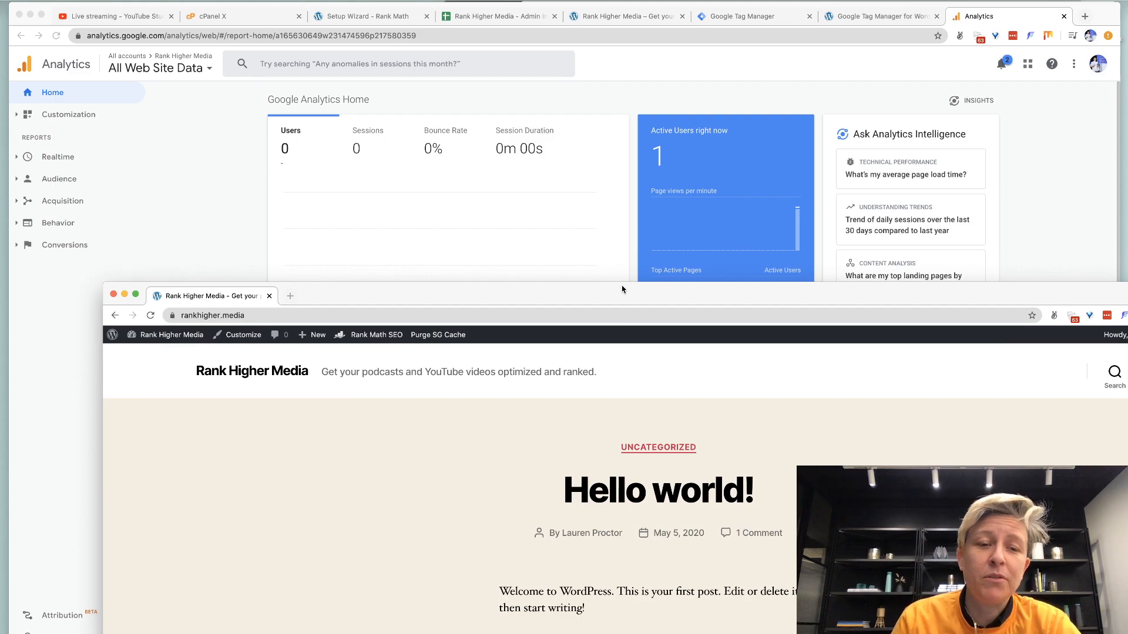
key(super+w)
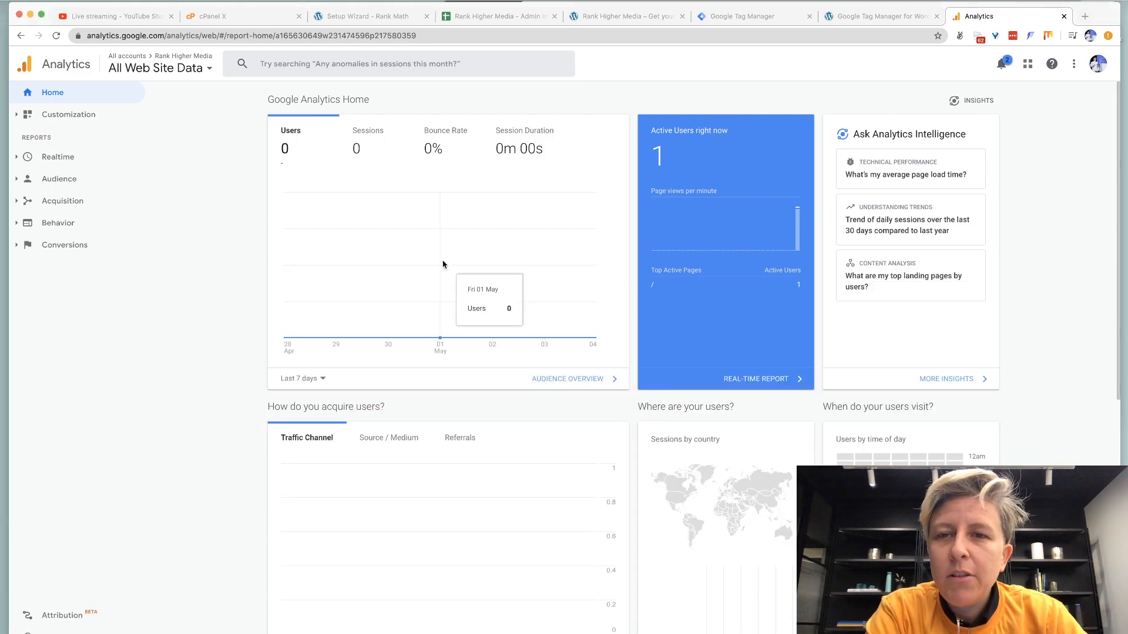
Close the Tag Manager and Tag Manager plugin settings tabs.
click(738, 21)
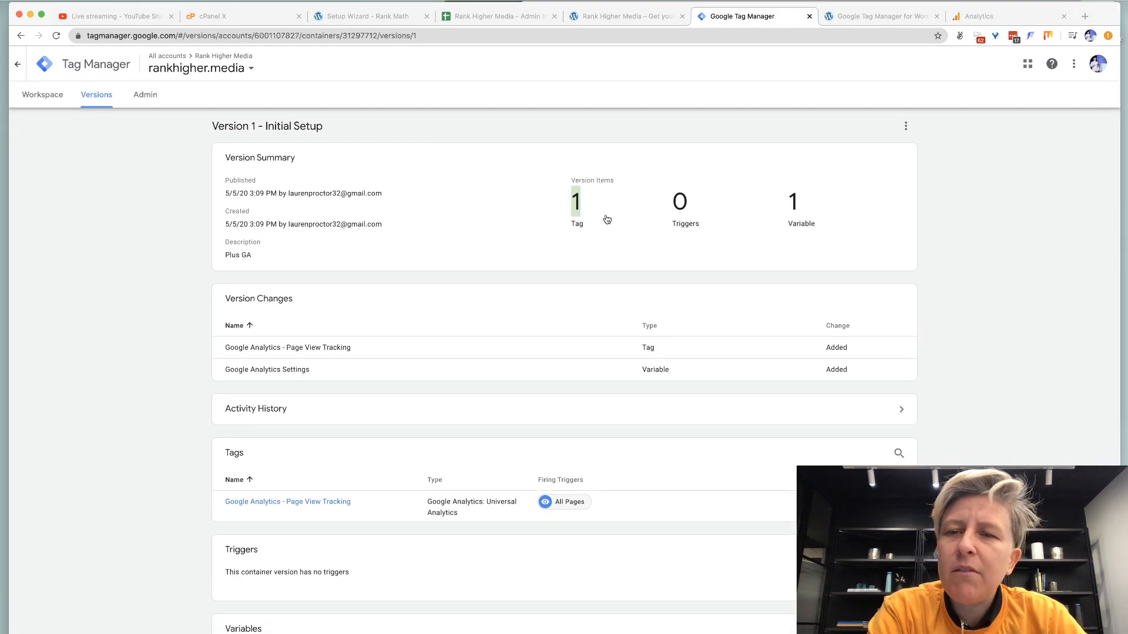
key(super+w)
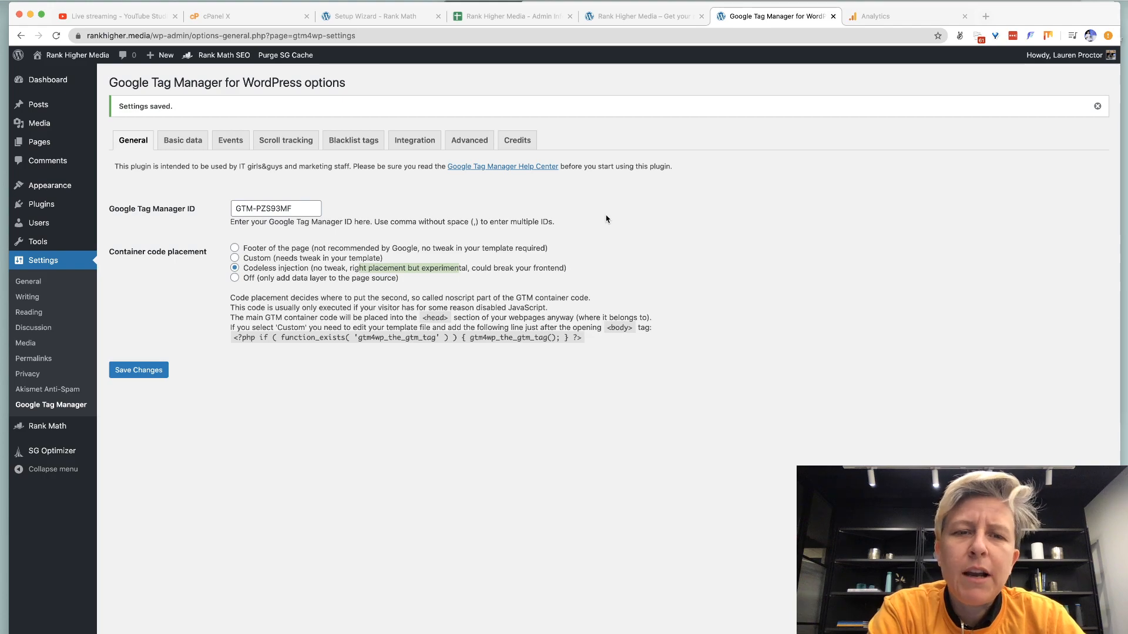
key(super+w)
key(super+w)
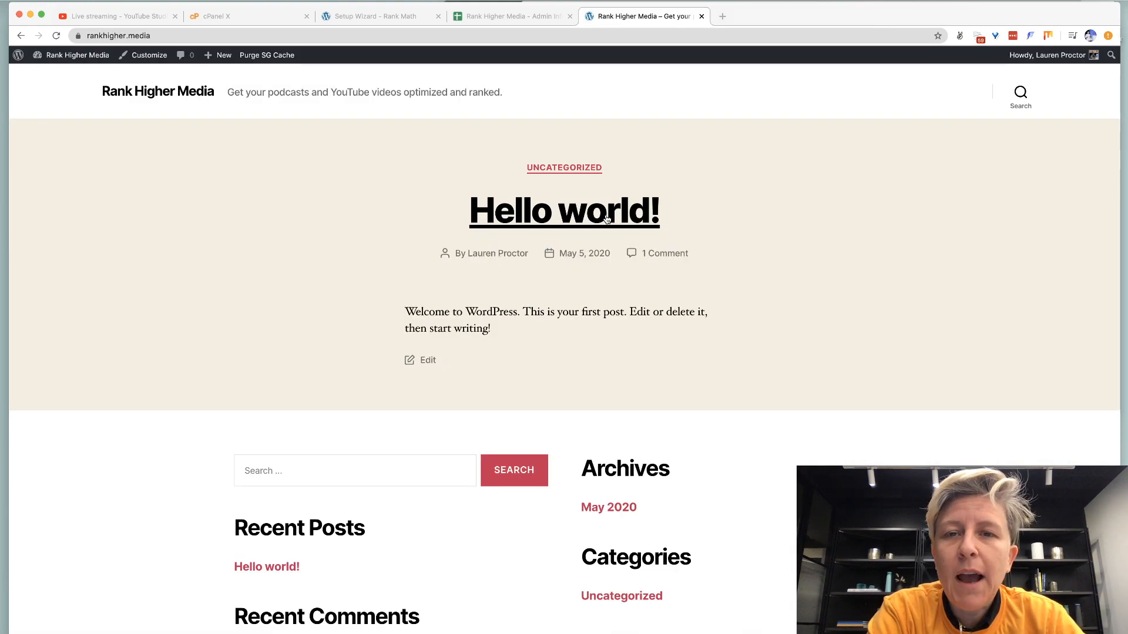
Enter Rank Higher, GTM and Analytics in cells A7–A9 of the Admin Info sheet.
click(503, 20)
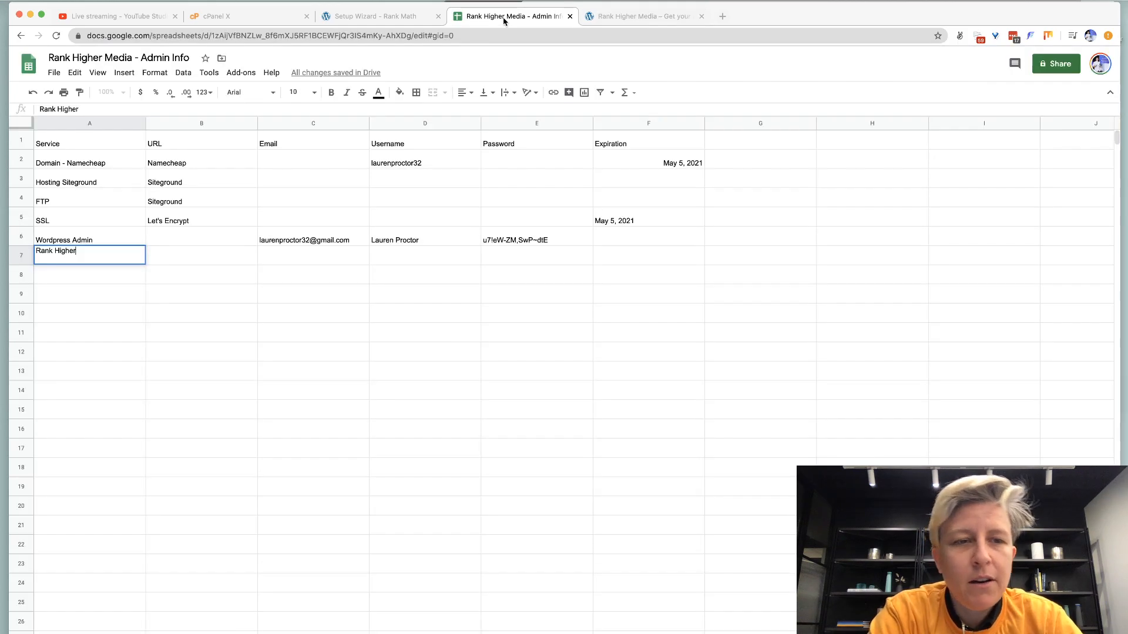
key(Return)
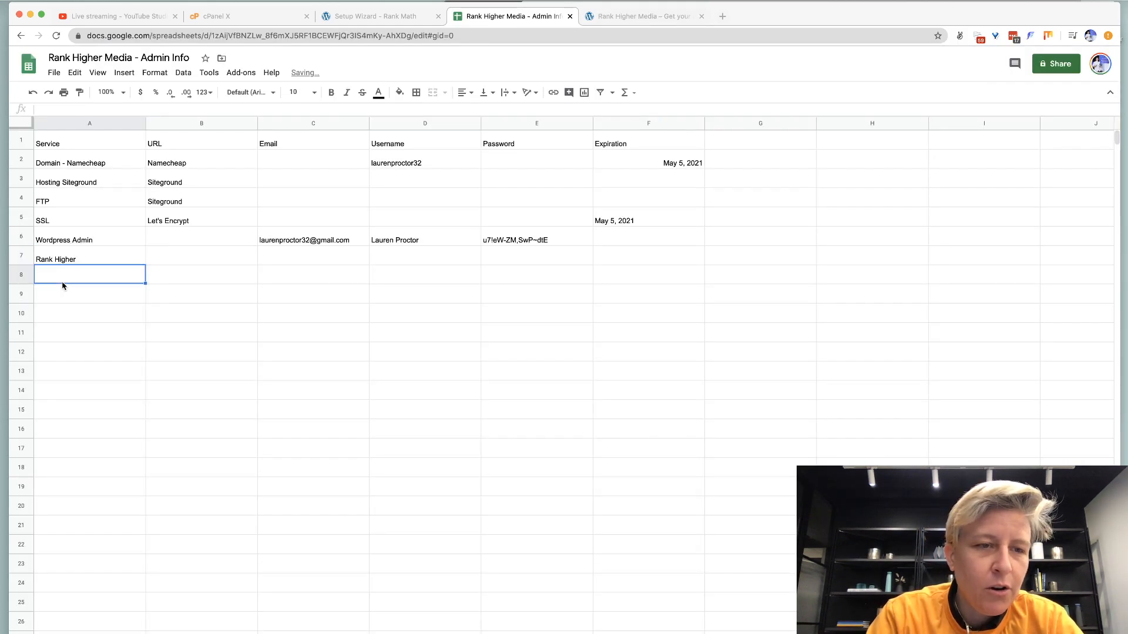
text(Facebook Pixel)
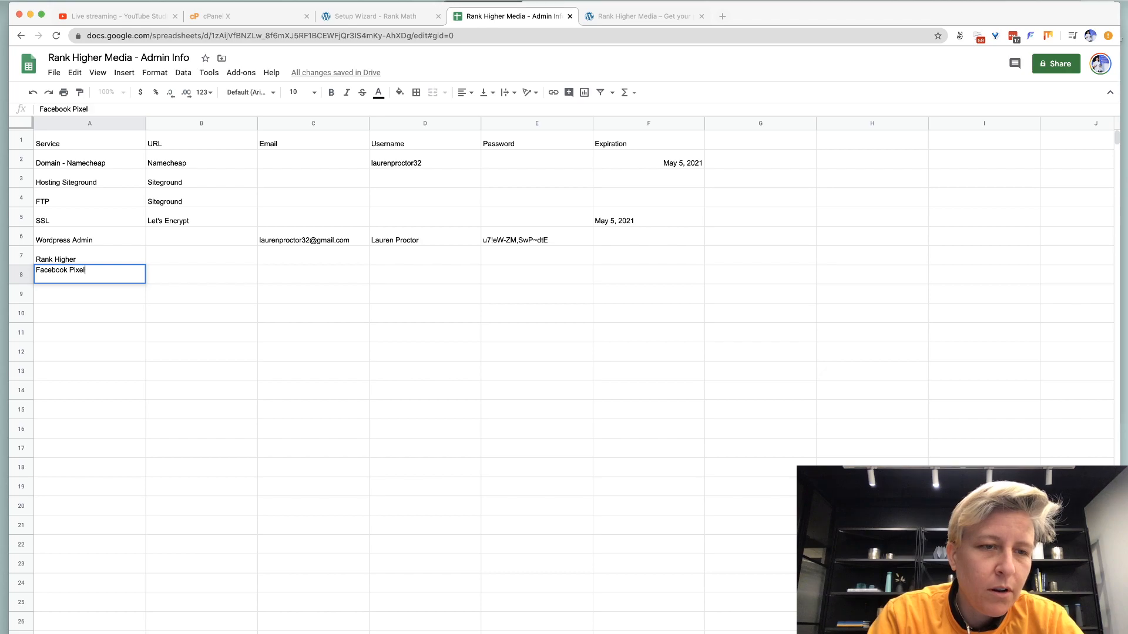
key(super+a)
text(GTM)
key(Return)
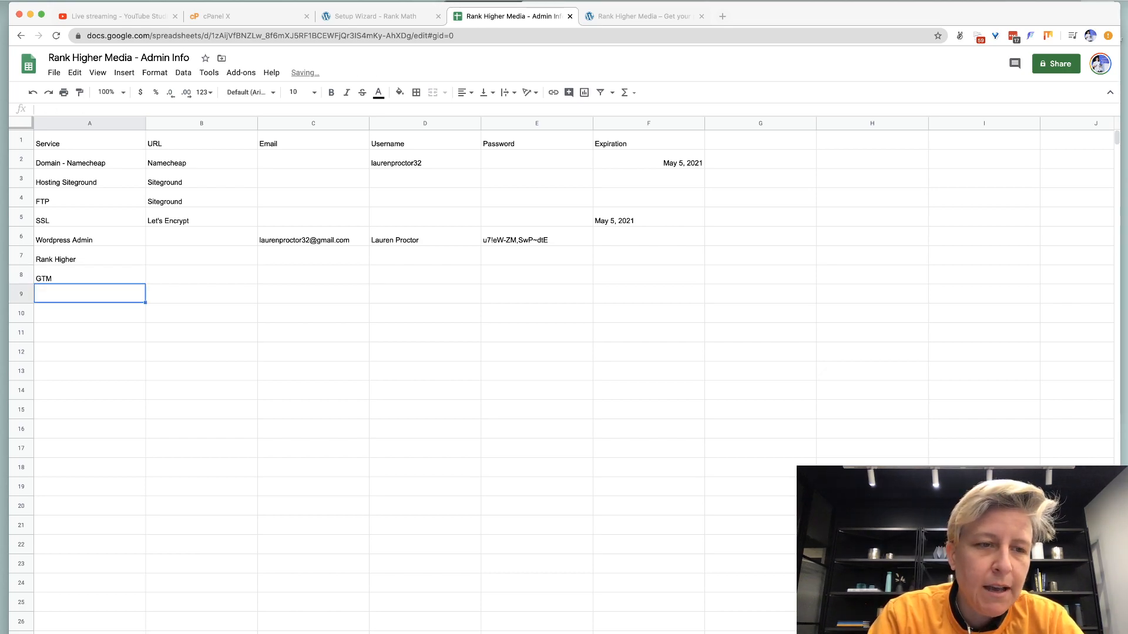
text(Anal)
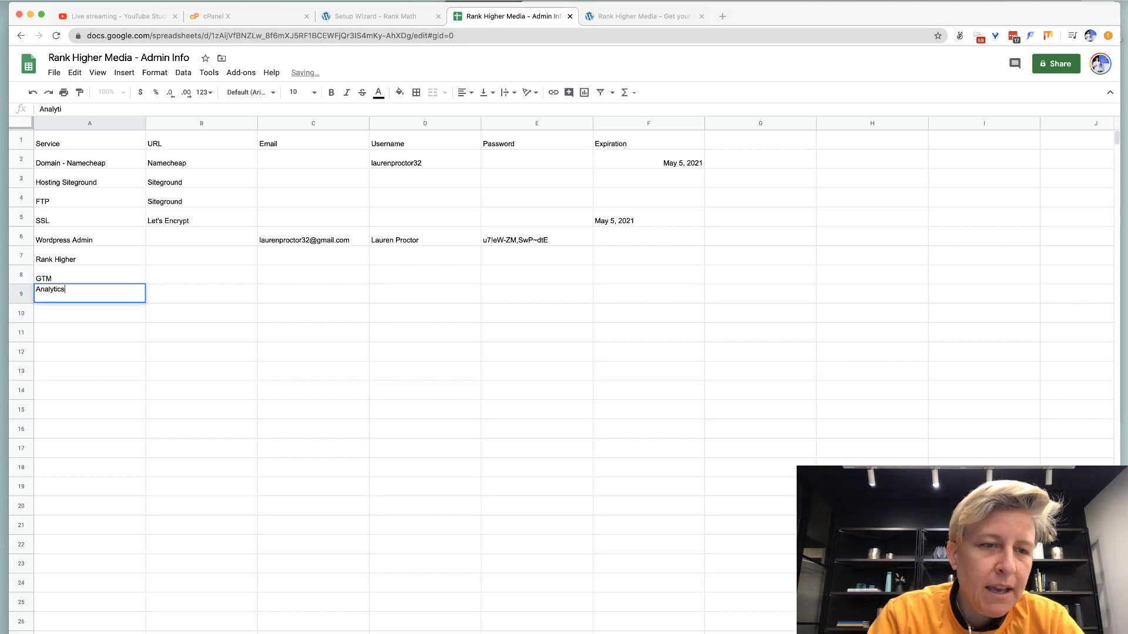
text(ytics)
key(Return)
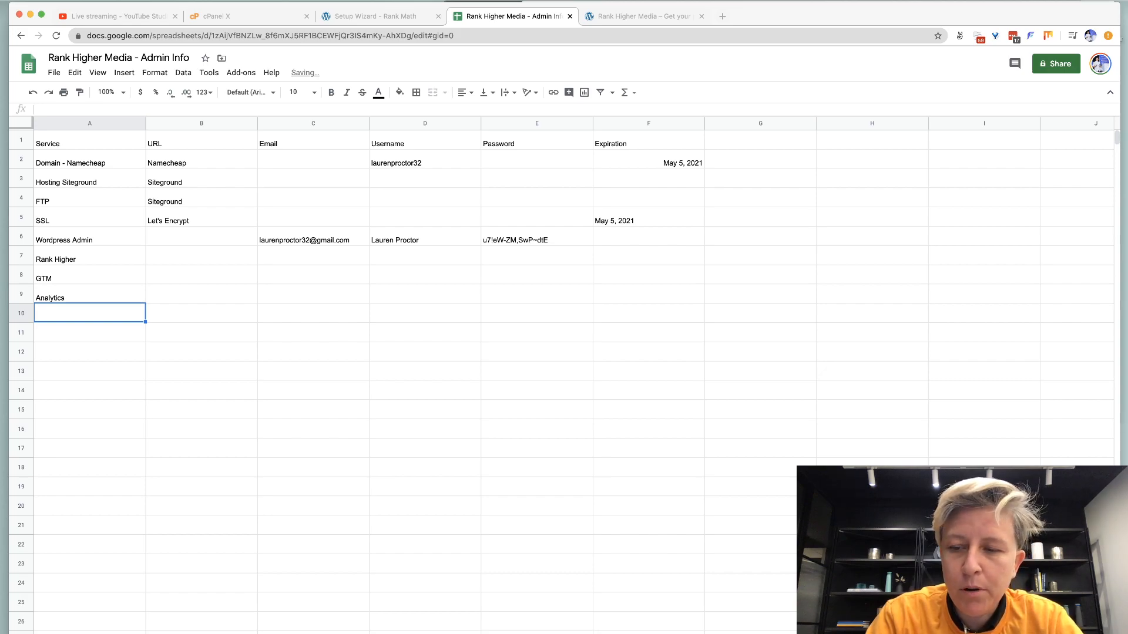
Enter Facebook, Twitter and Youtube in cells A10–A12.
text(Youtube)
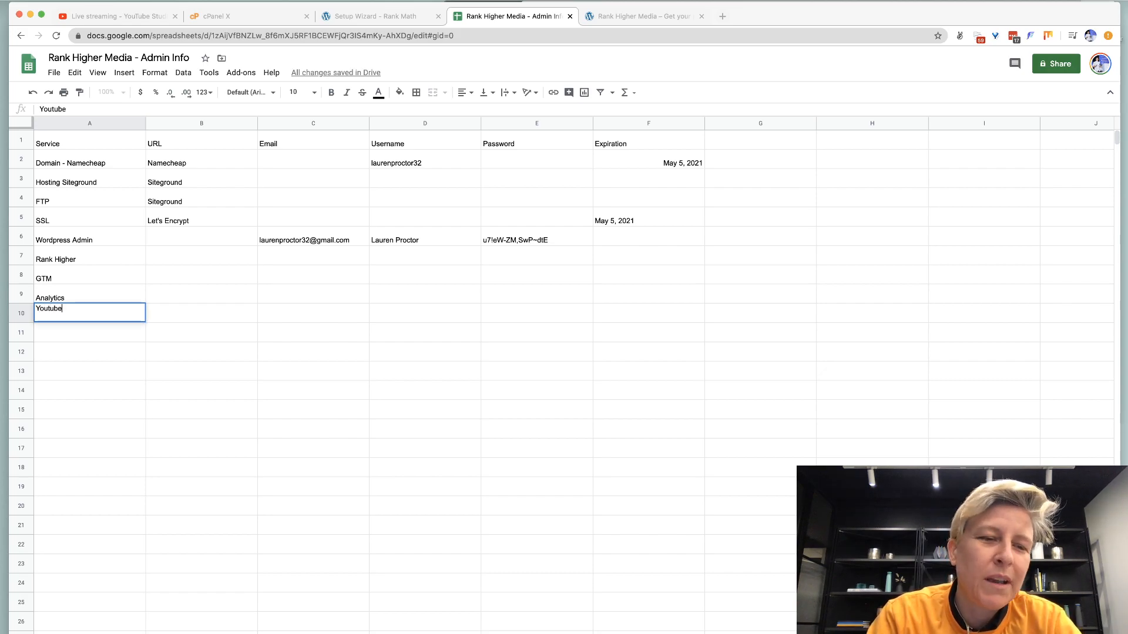
key(super+a)
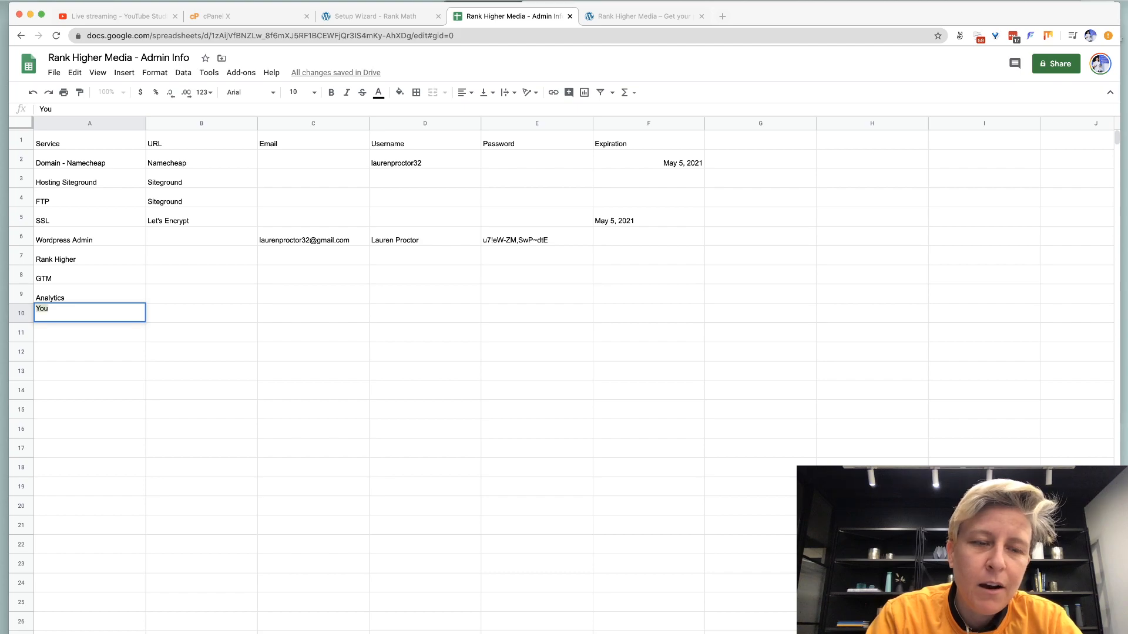
text(Facebook)
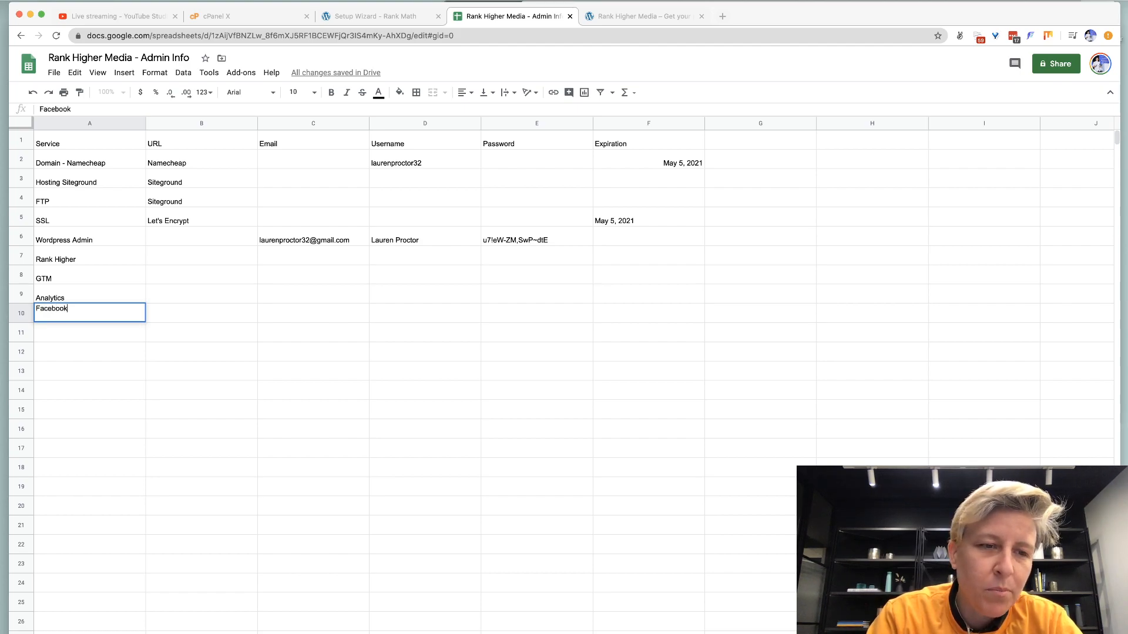
key(Return)
text(Twitter)
key(Return)
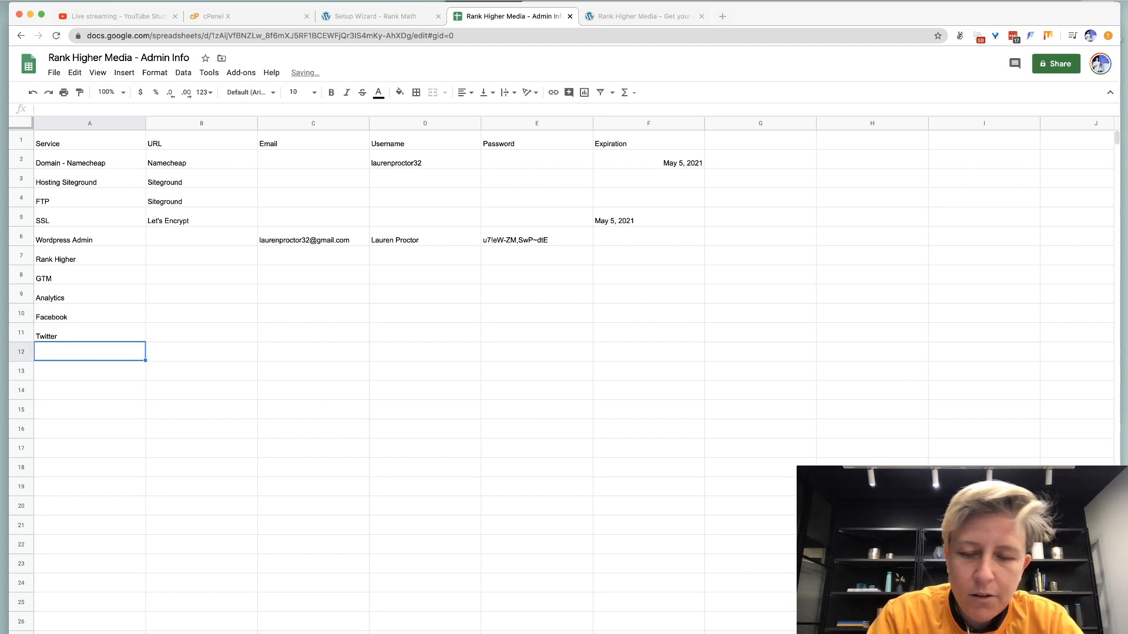
text(Youtube)
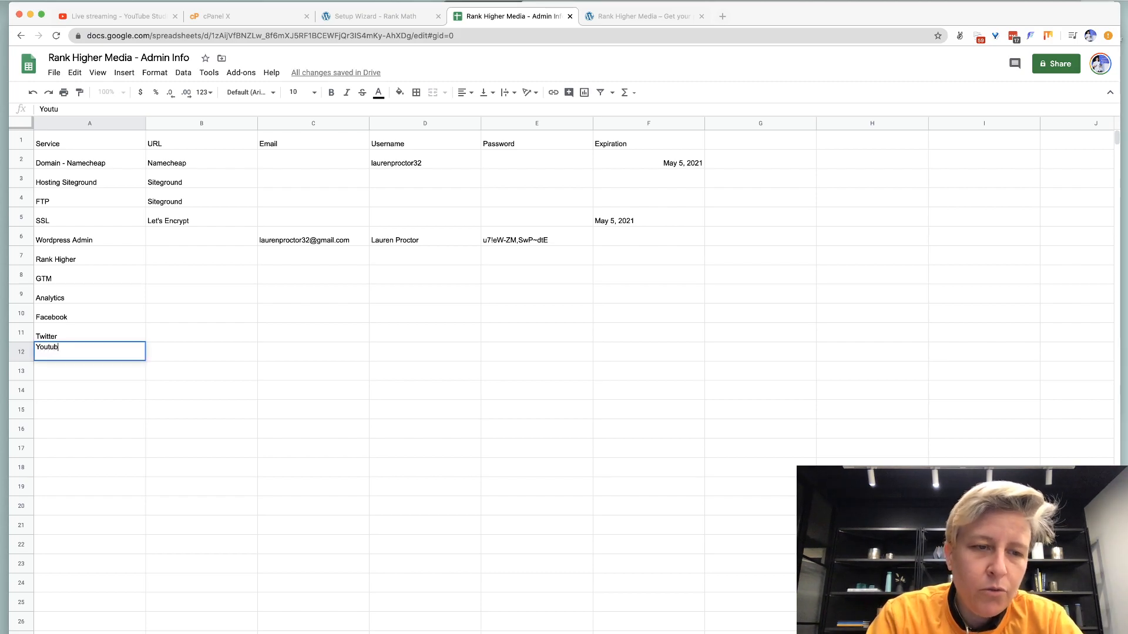
key(Return)
Enter TikTok in cell A13, correcting its spelling.
text(TikTi)
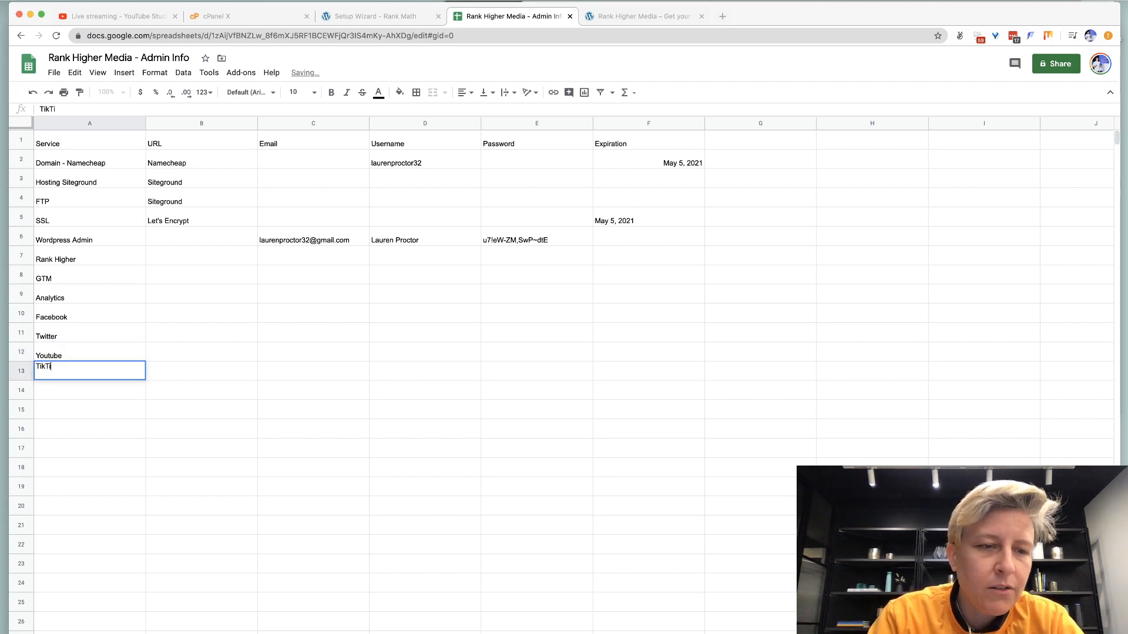
text(o)
key(BackSpace)
key(BackSpace)
text(oks)
key(Return)
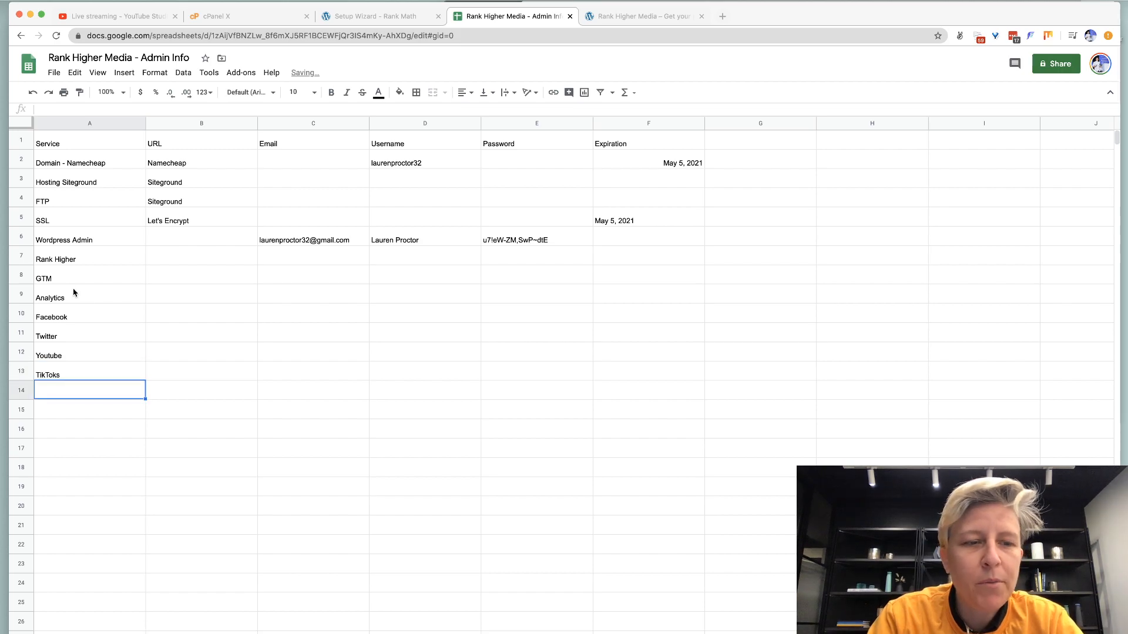
double_click(88, 371)
key(BackSpace)
key(Return)
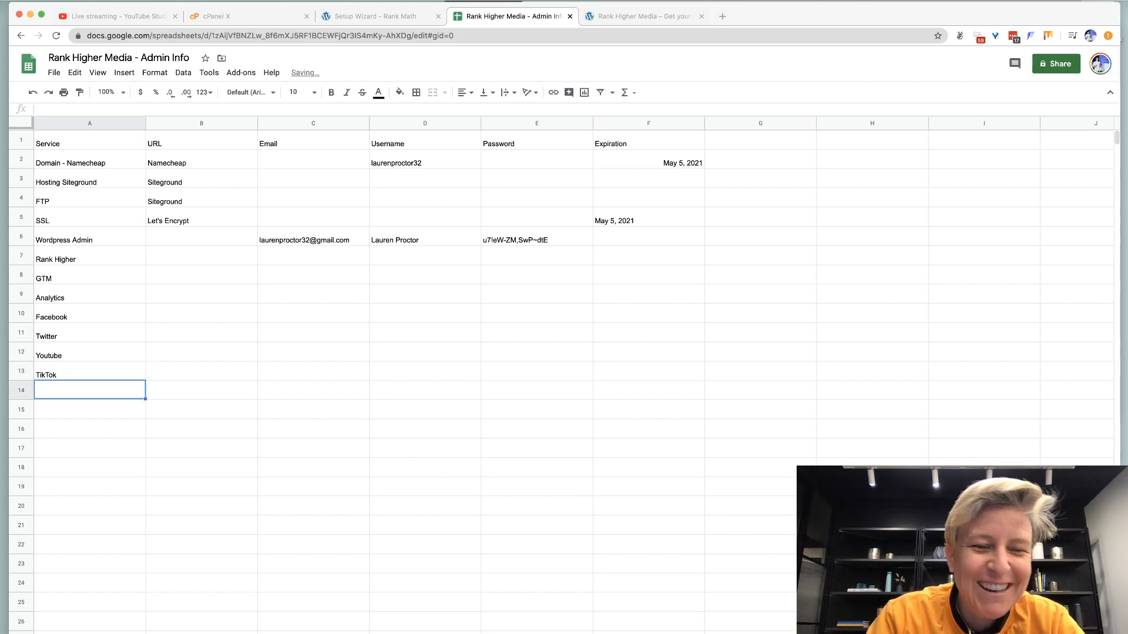
click(632, 16)
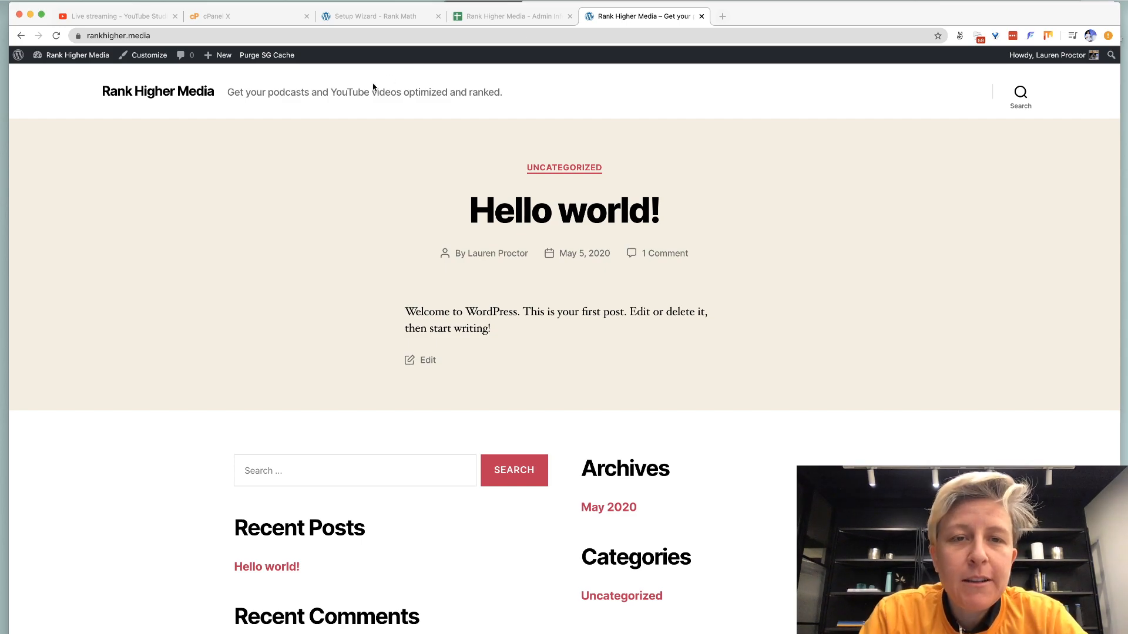
Search Google for 'google search console' and enter the Search Console dashboard.
click(376, 17)
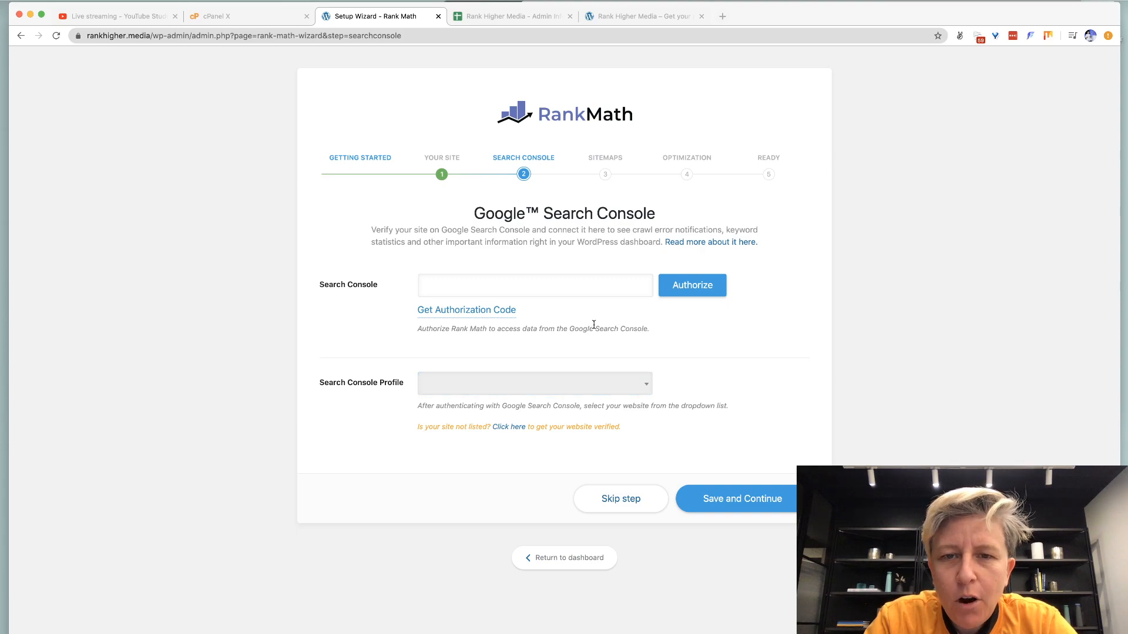
key(super+t)
text(goo)
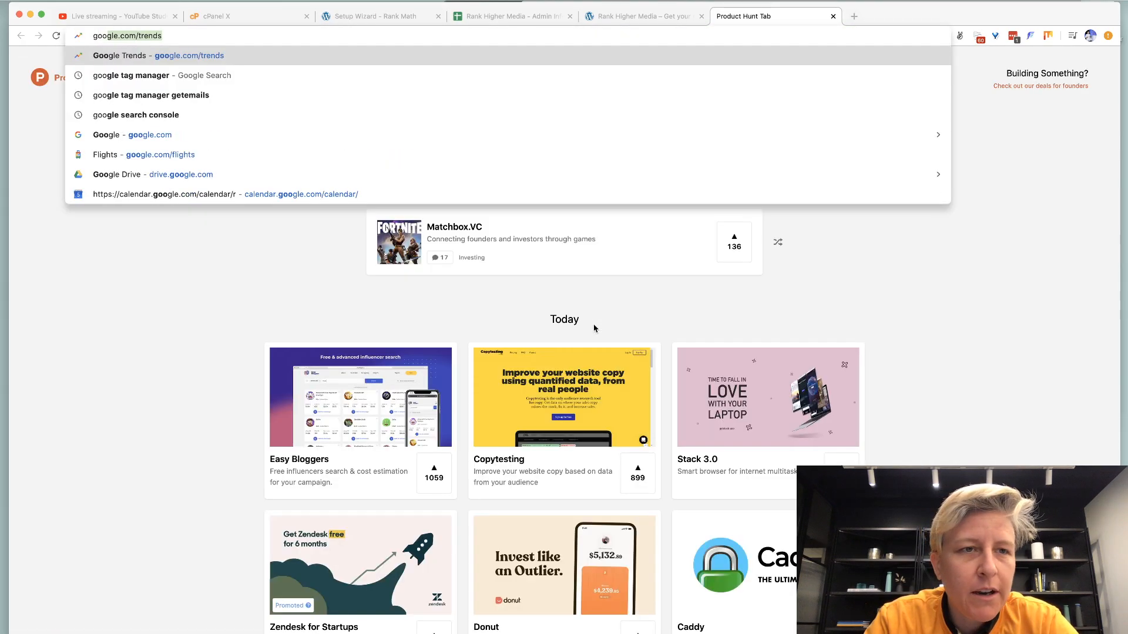
text(gle search console)
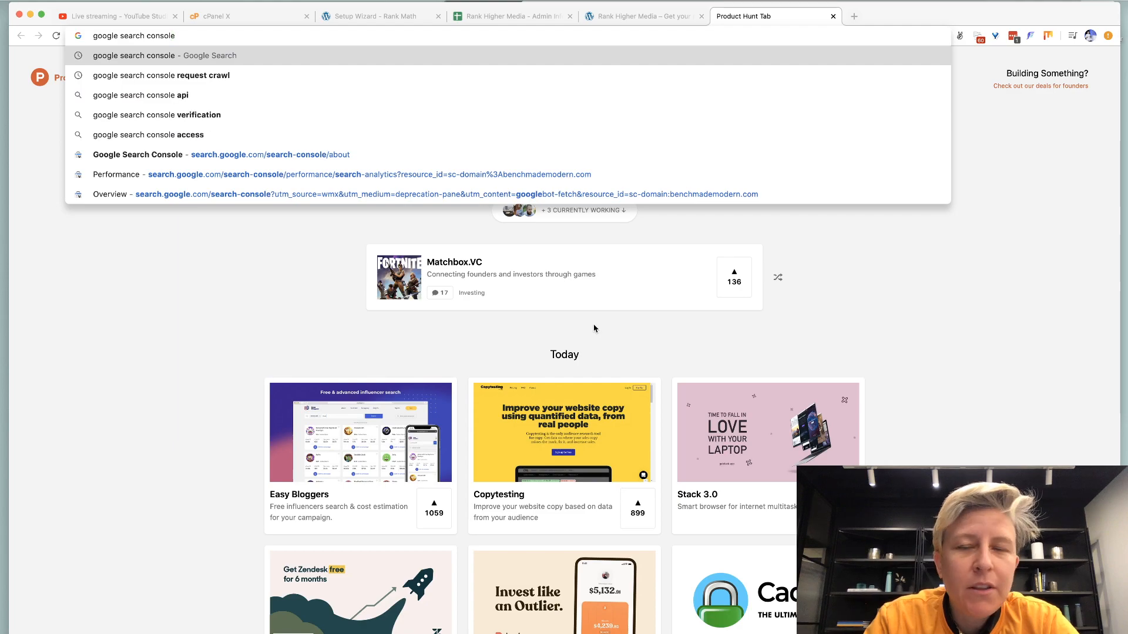
key(Return)
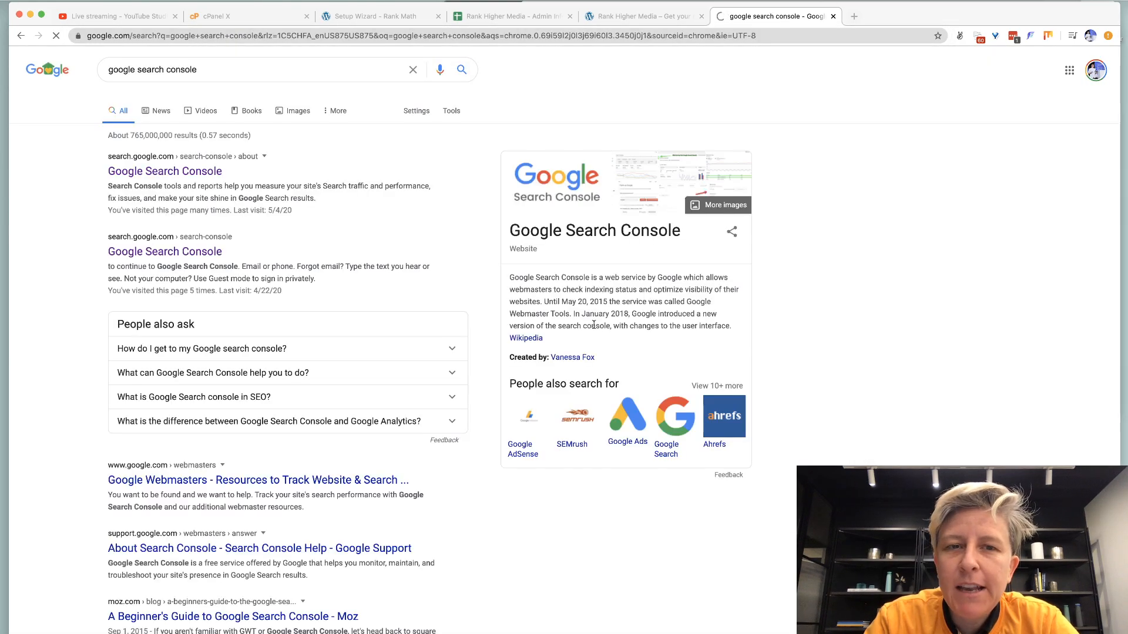
click(198, 174)
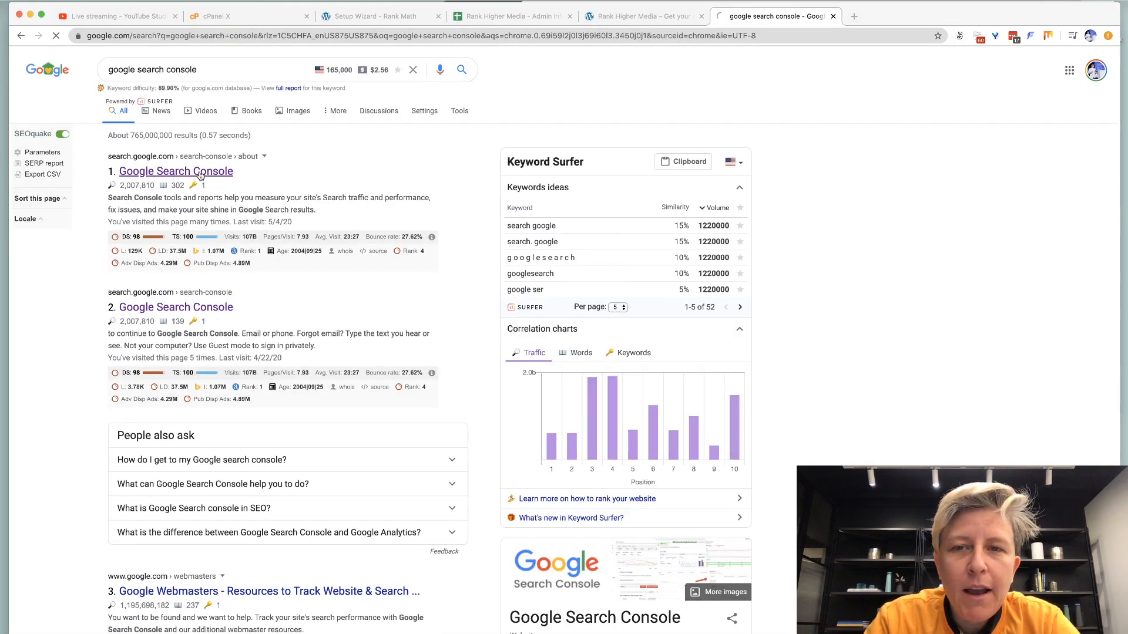
click(246, 356)
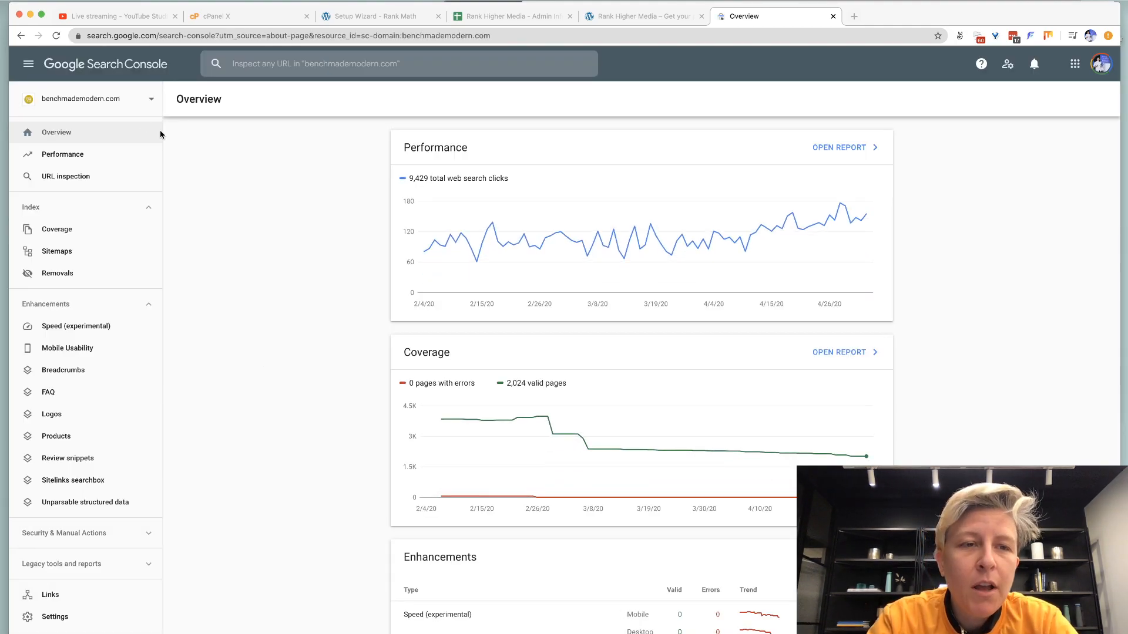
Switch to the shop.mishanonoo.com property, then begin adding a new property.
click(151, 100)
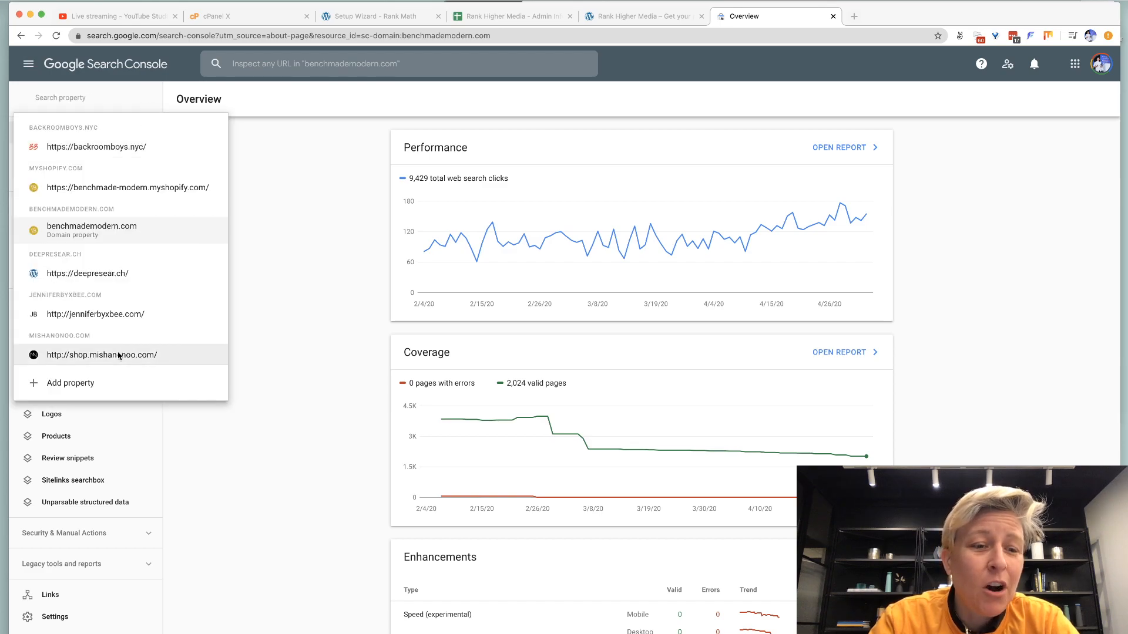
click(121, 355)
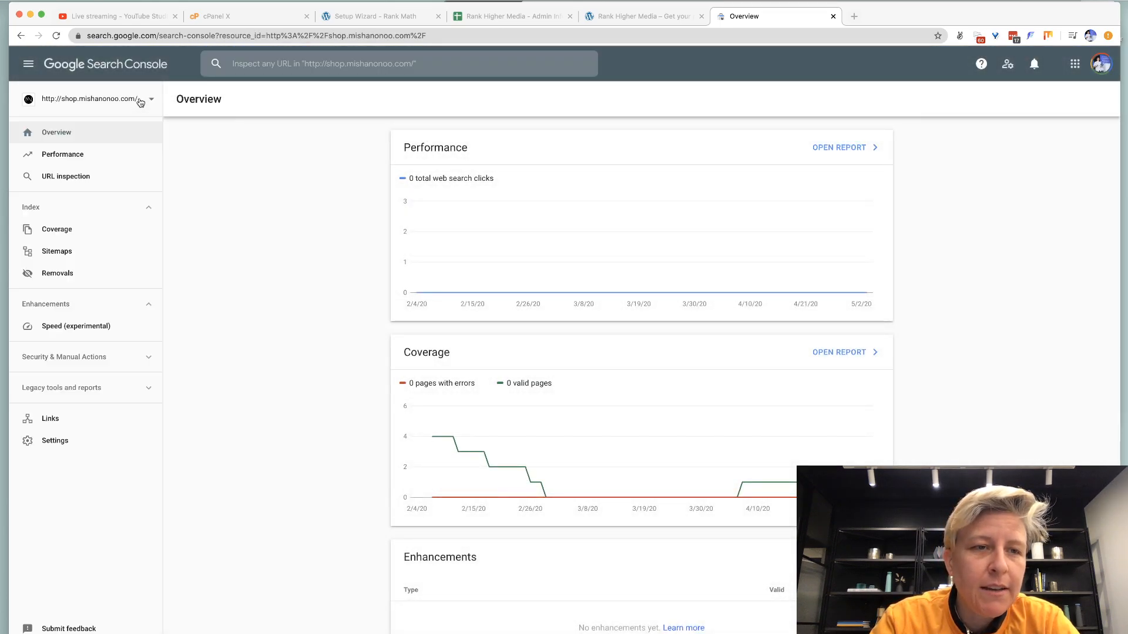
click(103, 96)
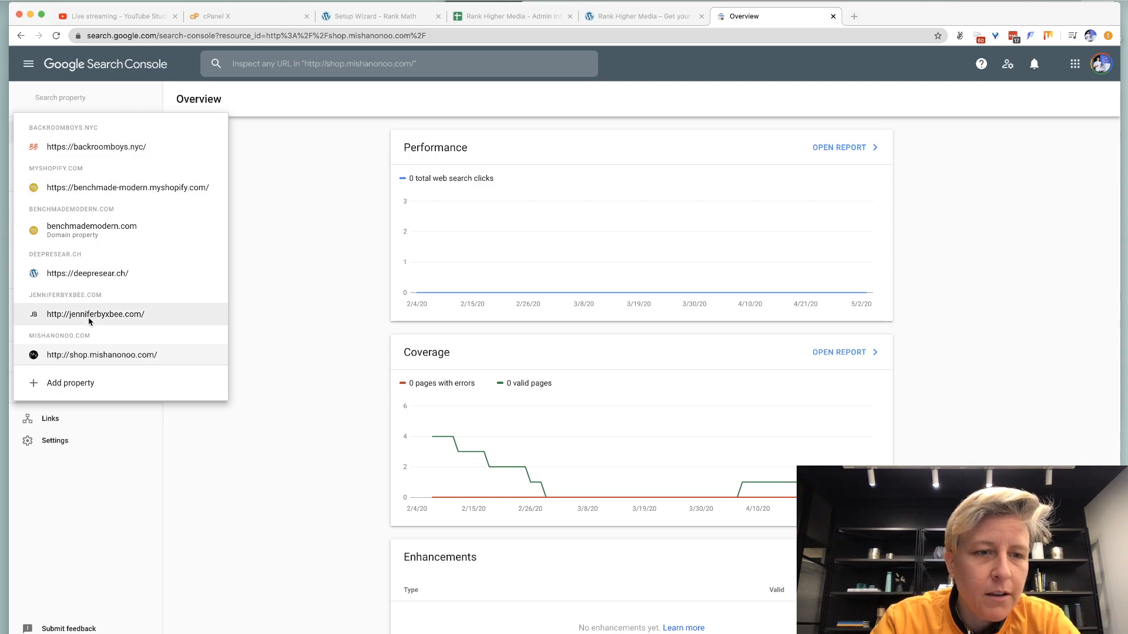
click(89, 384)
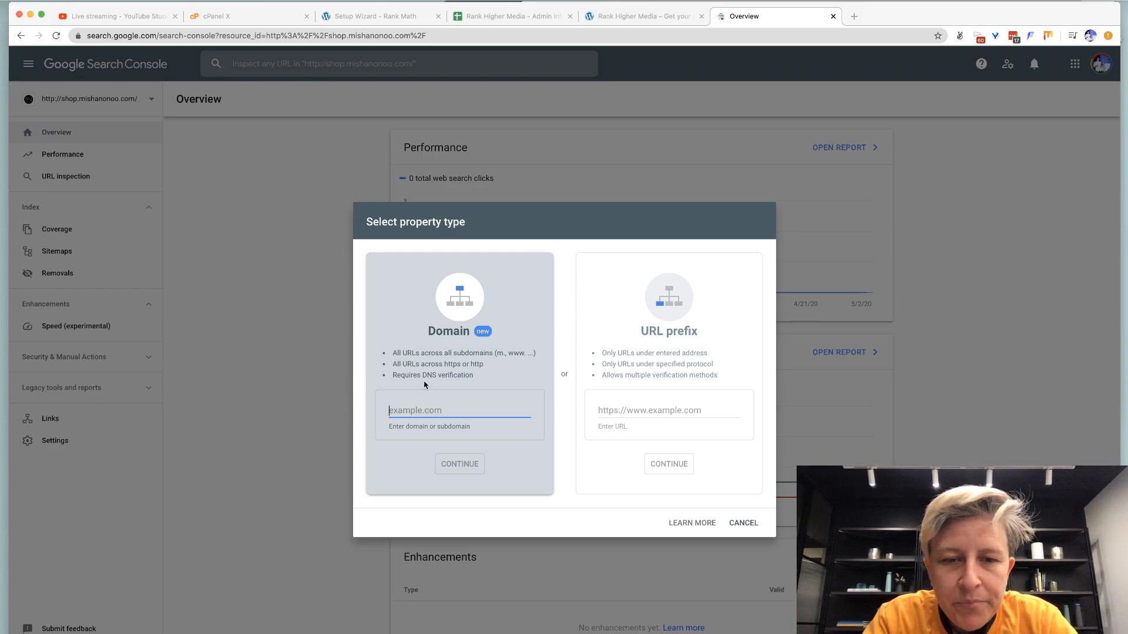
Enter rankhigher.media as a Domain property and continue to DNS verification.
text(rankhigher.media)
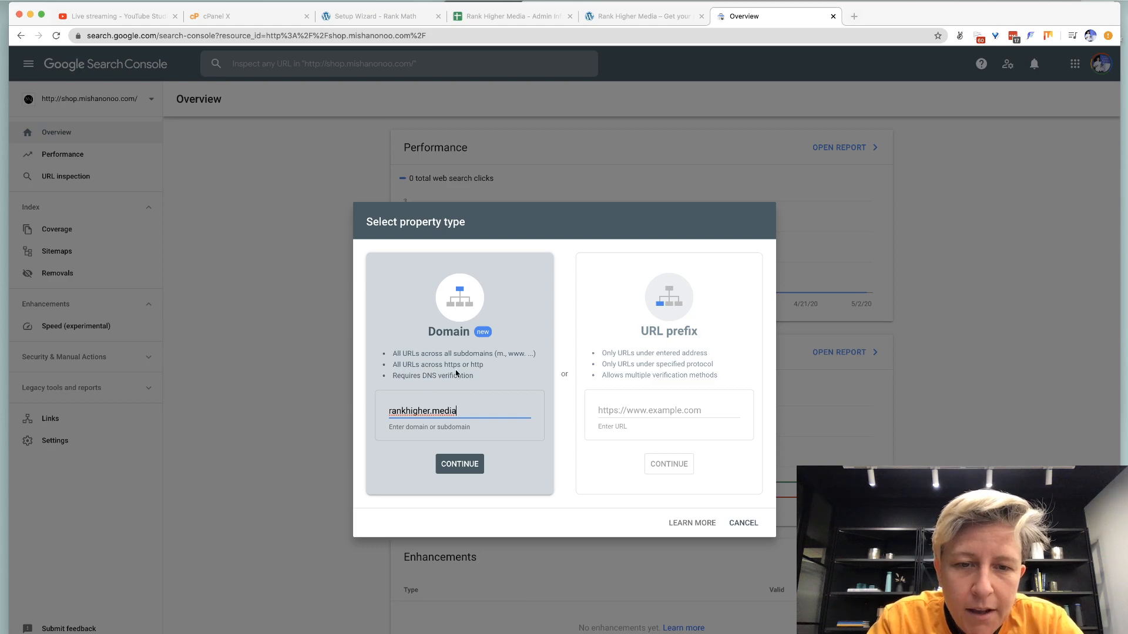
click(453, 464)
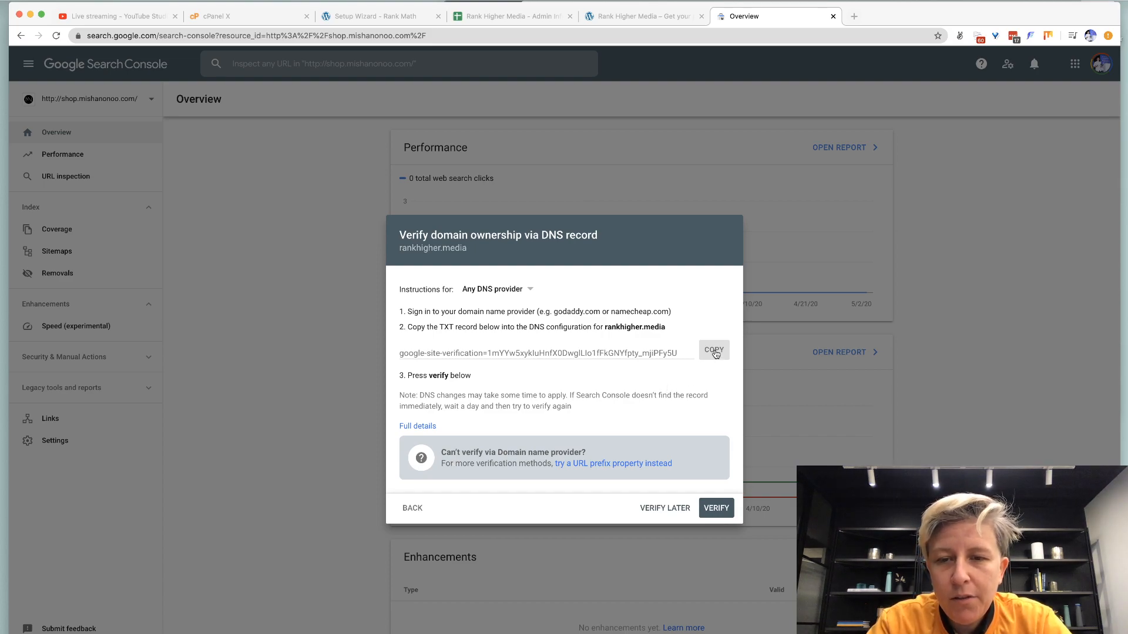
Open cPanel's Advanced DNS Zone Editor for the rankhigher.media domain.
click(271, 19)
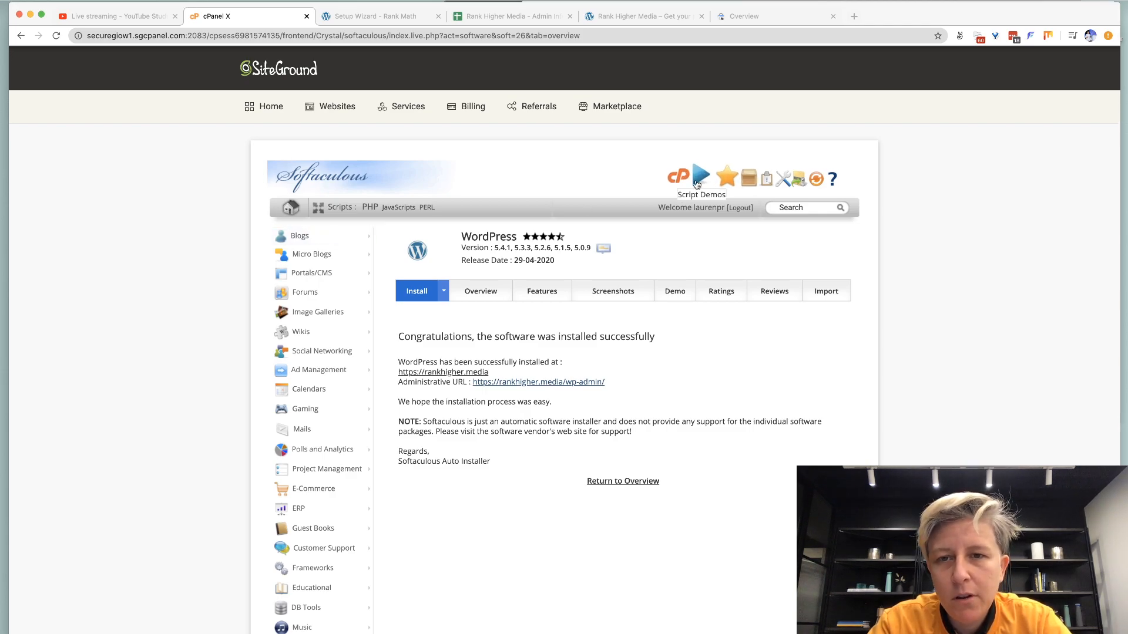
click(683, 176)
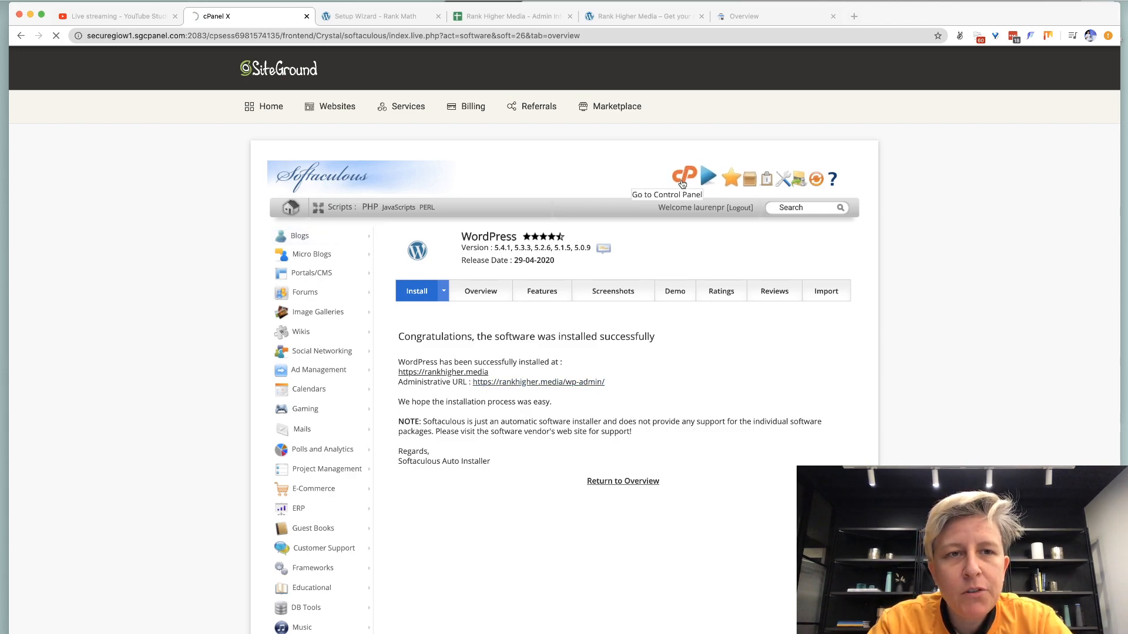
key(ctrl+f)
text(goo)
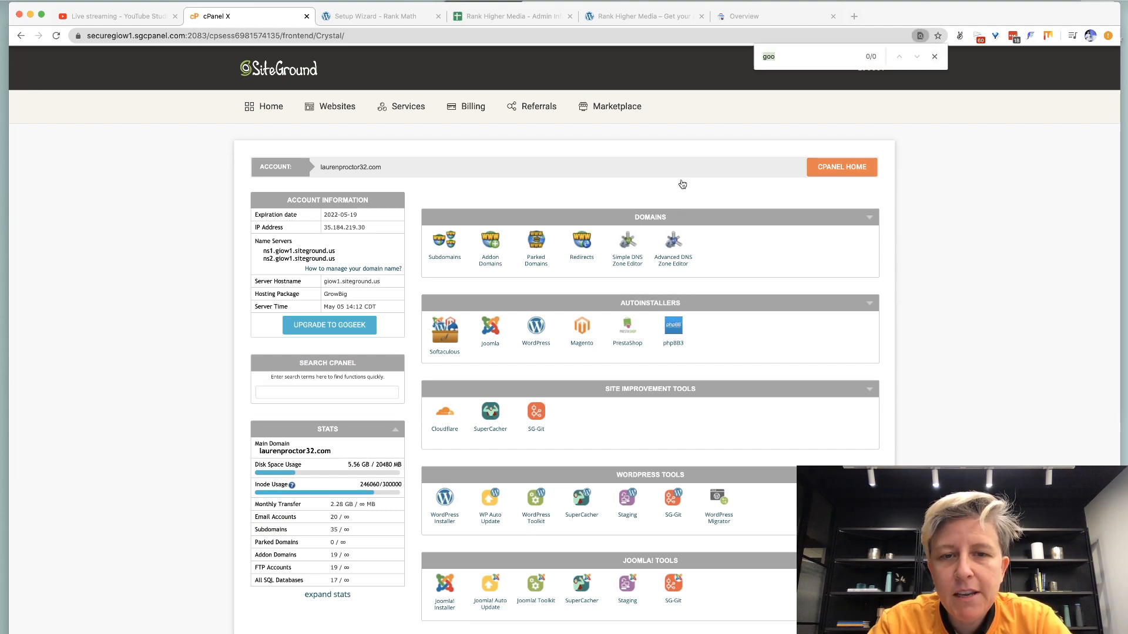
click(668, 265)
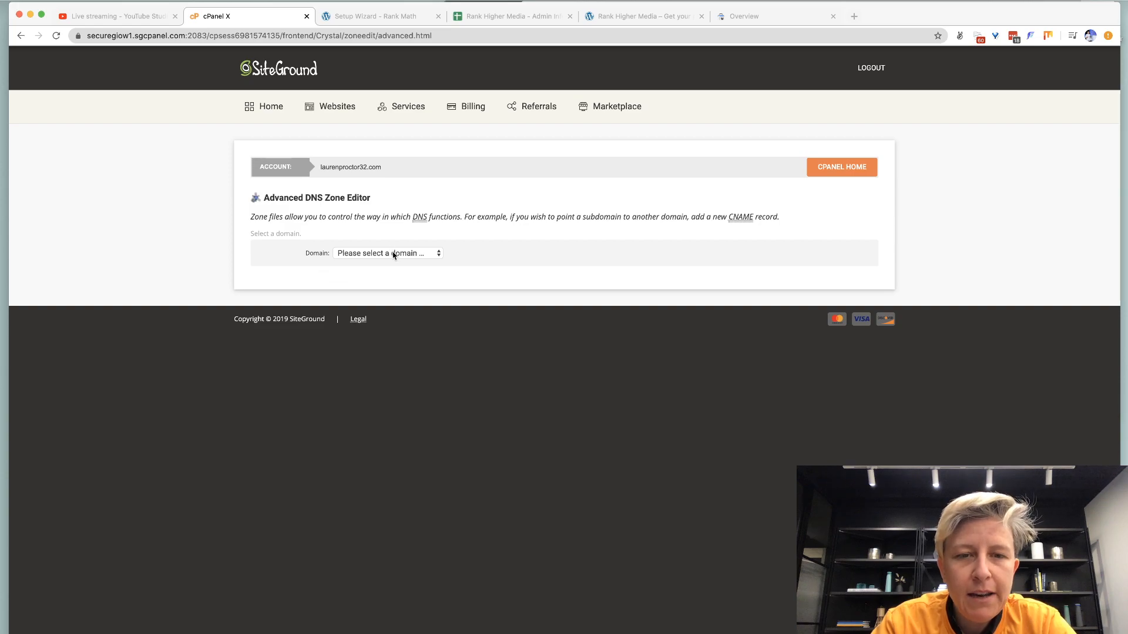
click(393, 255)
click(392, 399)
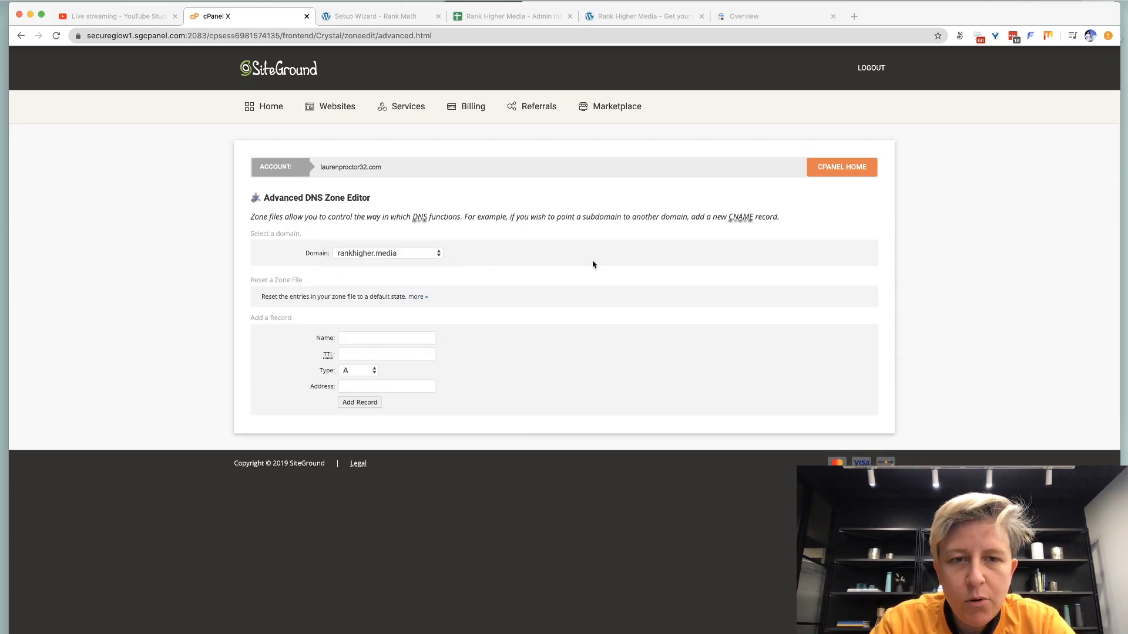
Fill in the new record's name and a TTL of 14400.
click(370, 337)
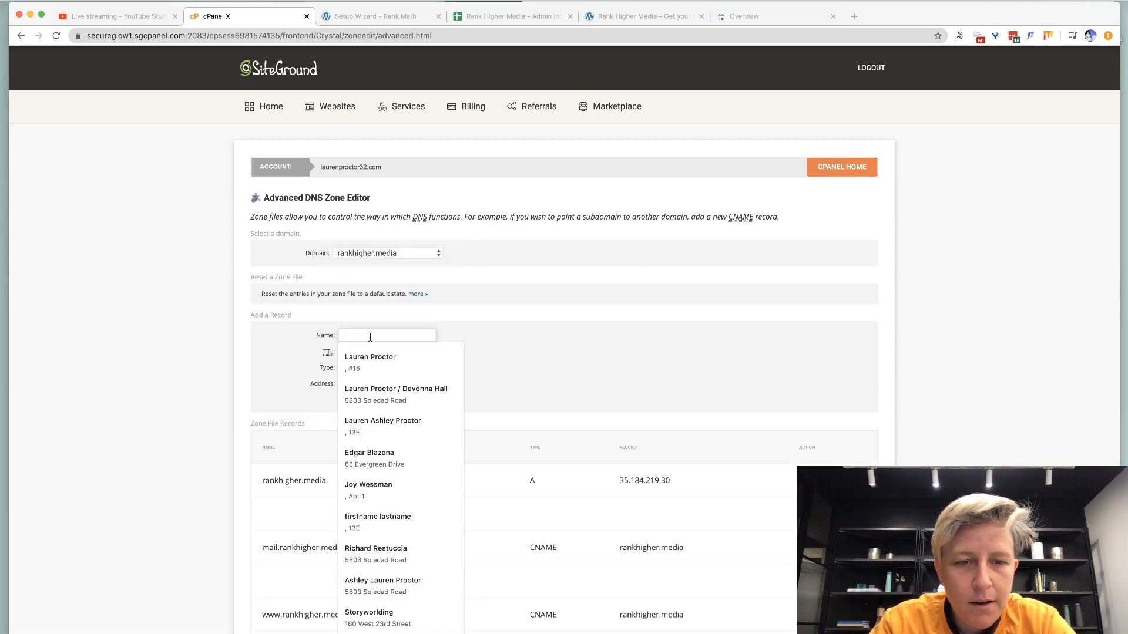
key(super+v)
key(super+a)
key(BackSpace)
text(rank)
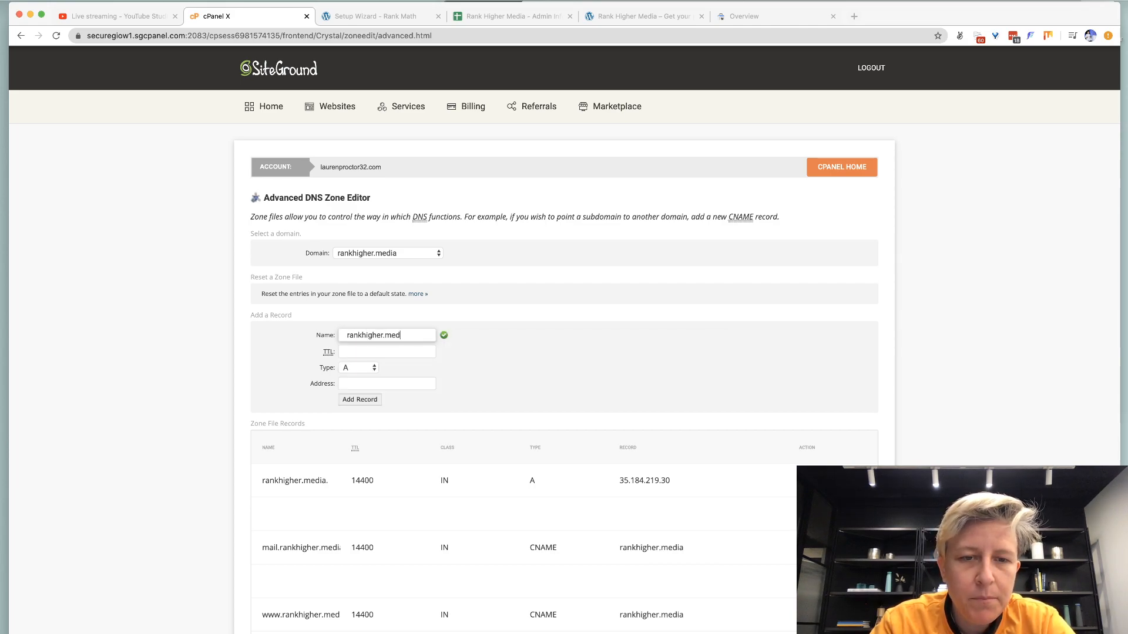
key(Tab)
text(1)
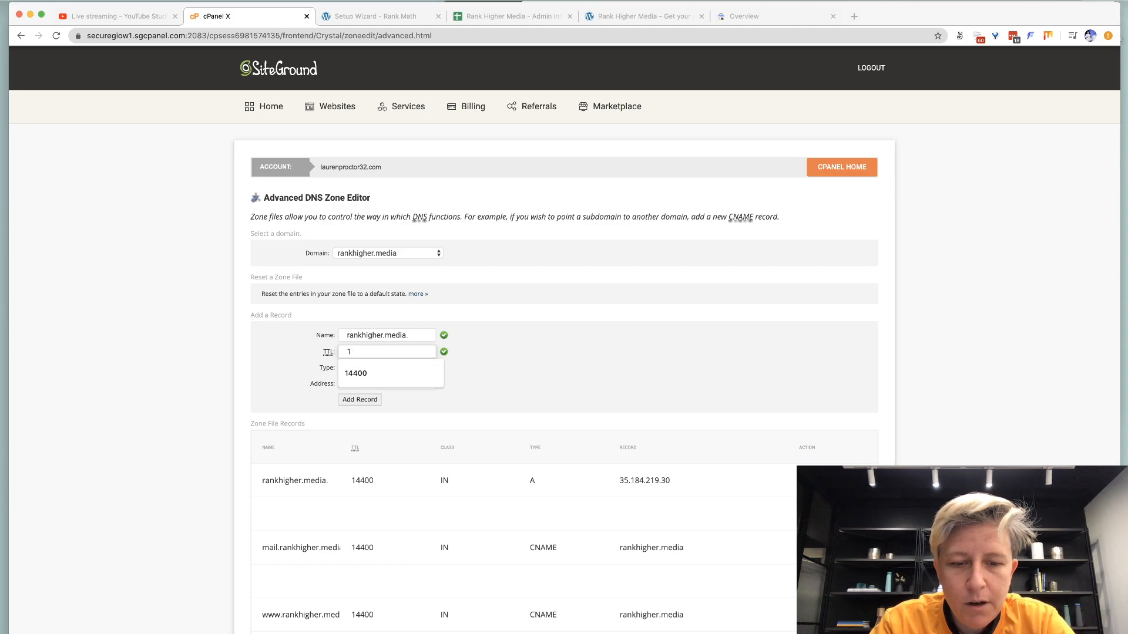
text(4400)
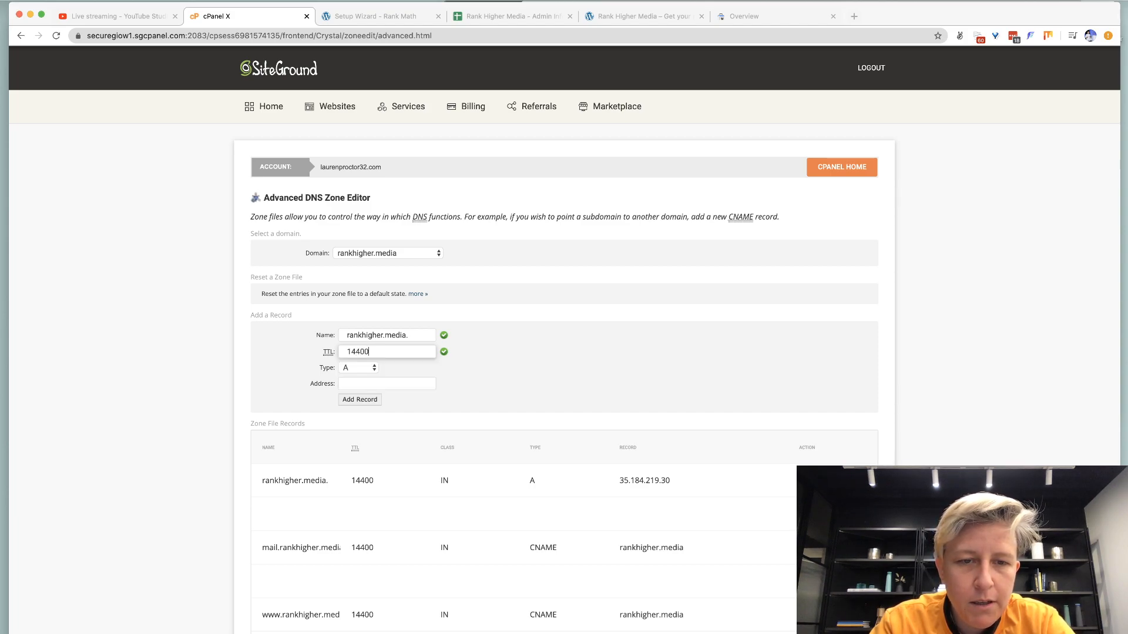
key(BackSpace)
click(365, 373)
Make it a TXT record with the Google verification value and add it.
click(365, 371)
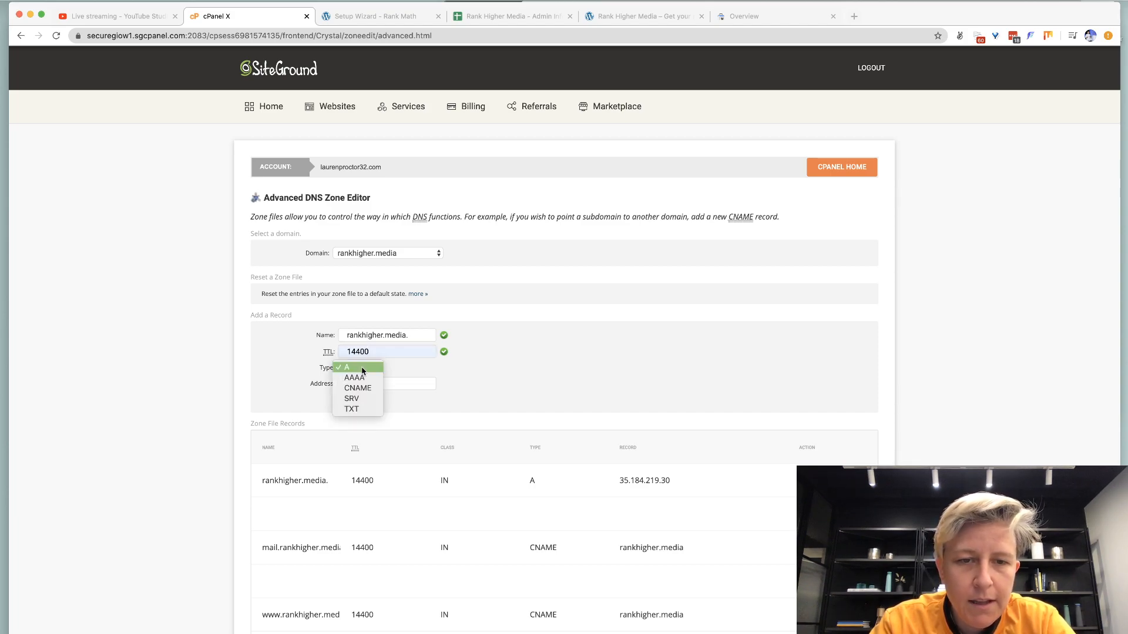
key(t)
click(352, 409)
click(355, 384)
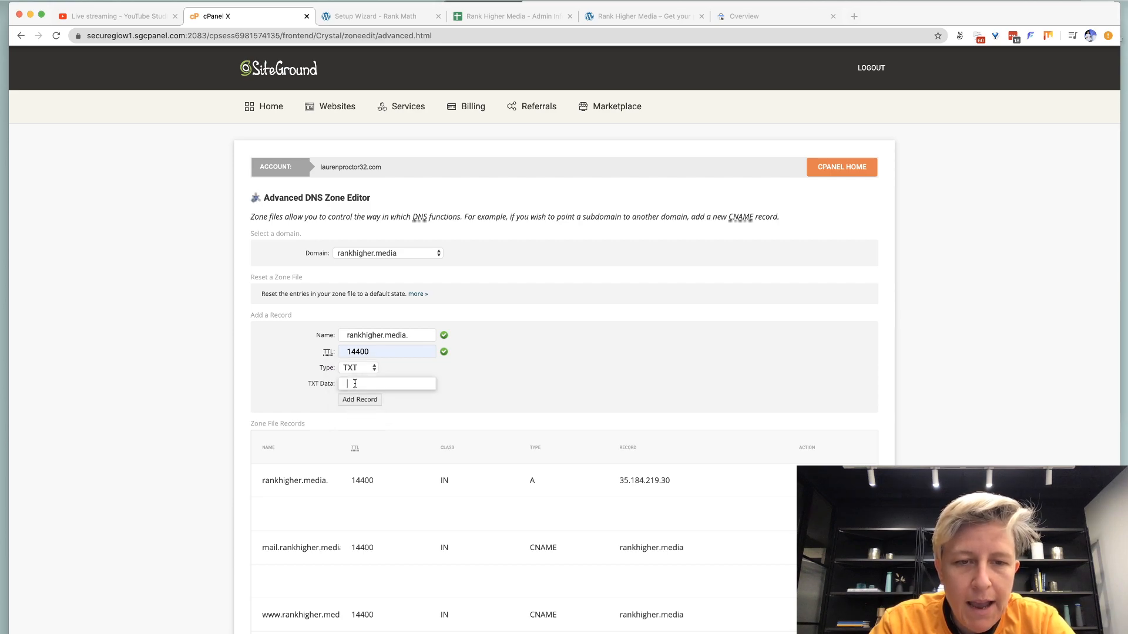
key(super+v)
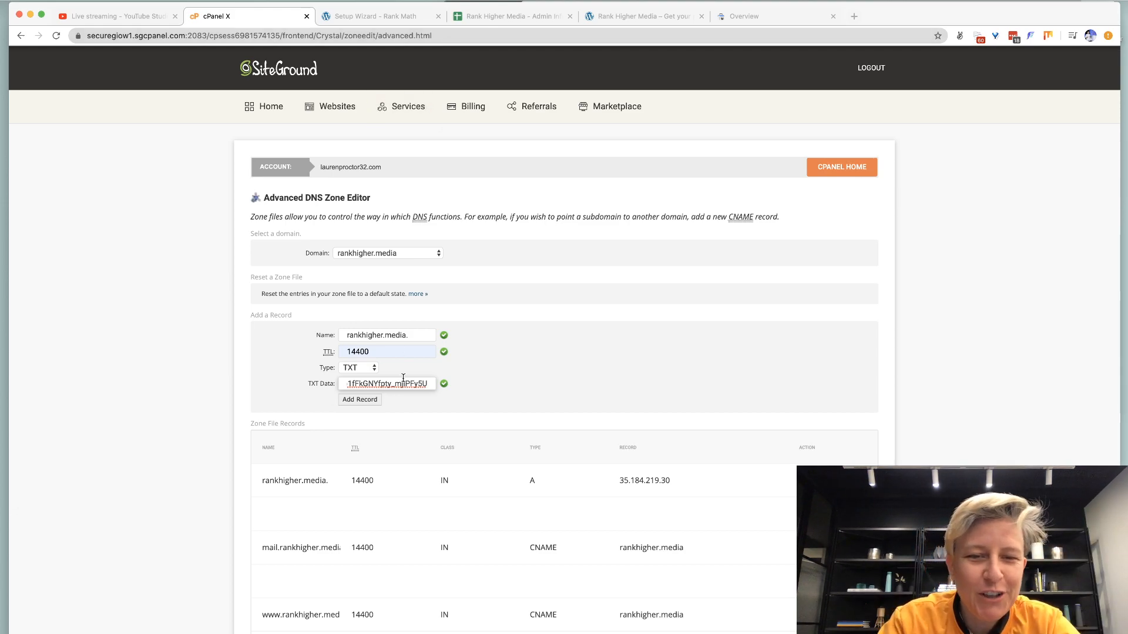
click(359, 400)
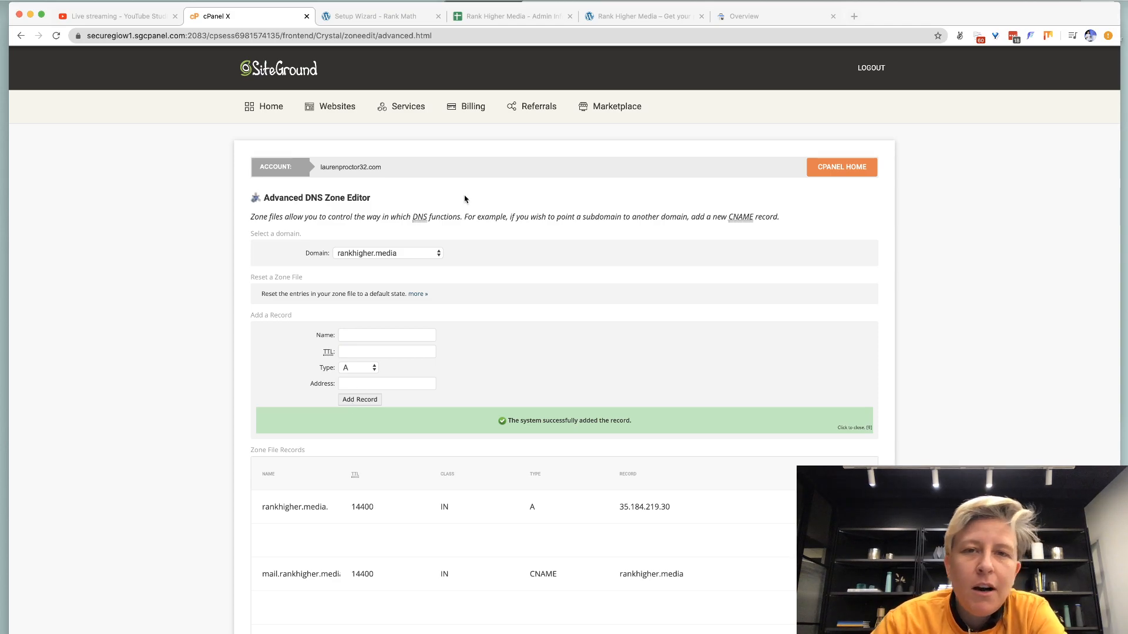
click(745, 17)
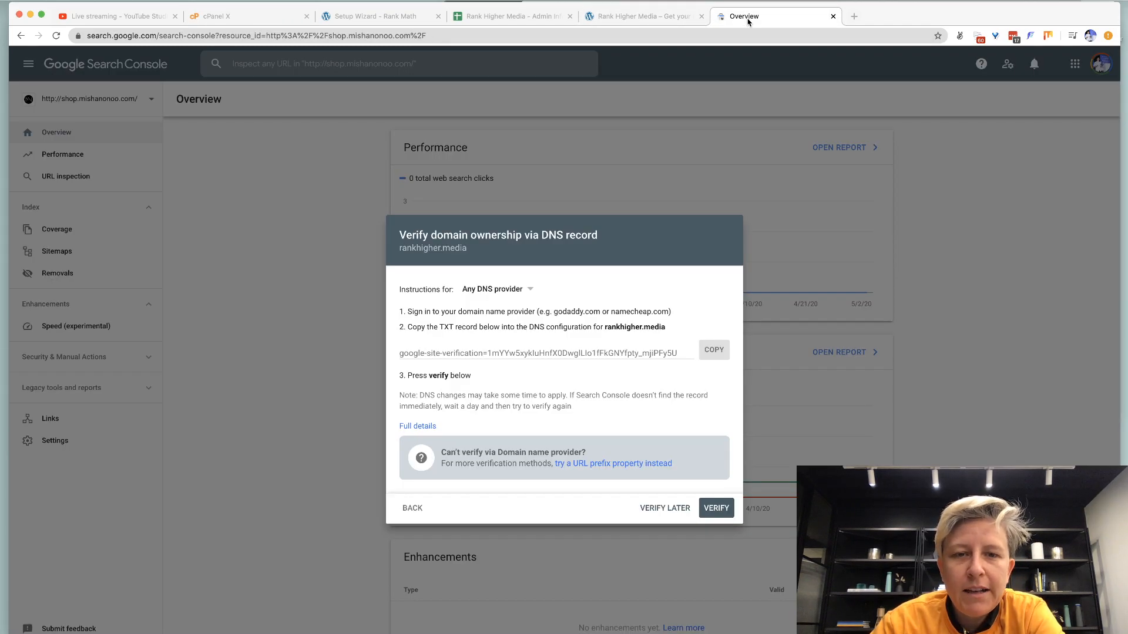
Attempt verification of rankhigher.media and note the message about waiting for DNS changes.
click(711, 510)
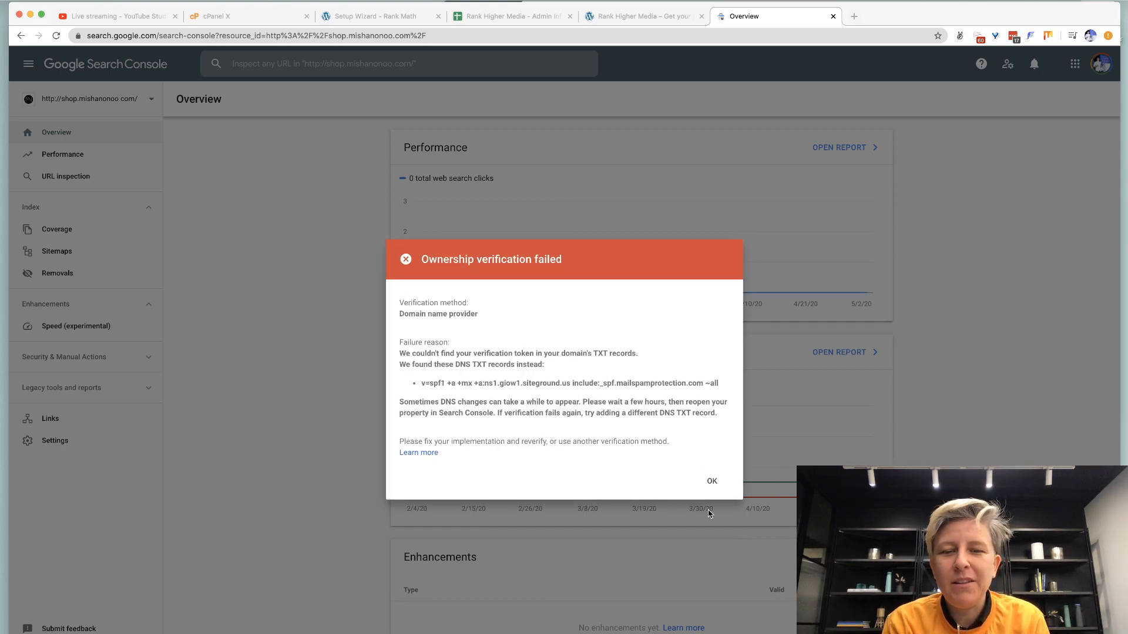
drag(548, 402, 634, 407)
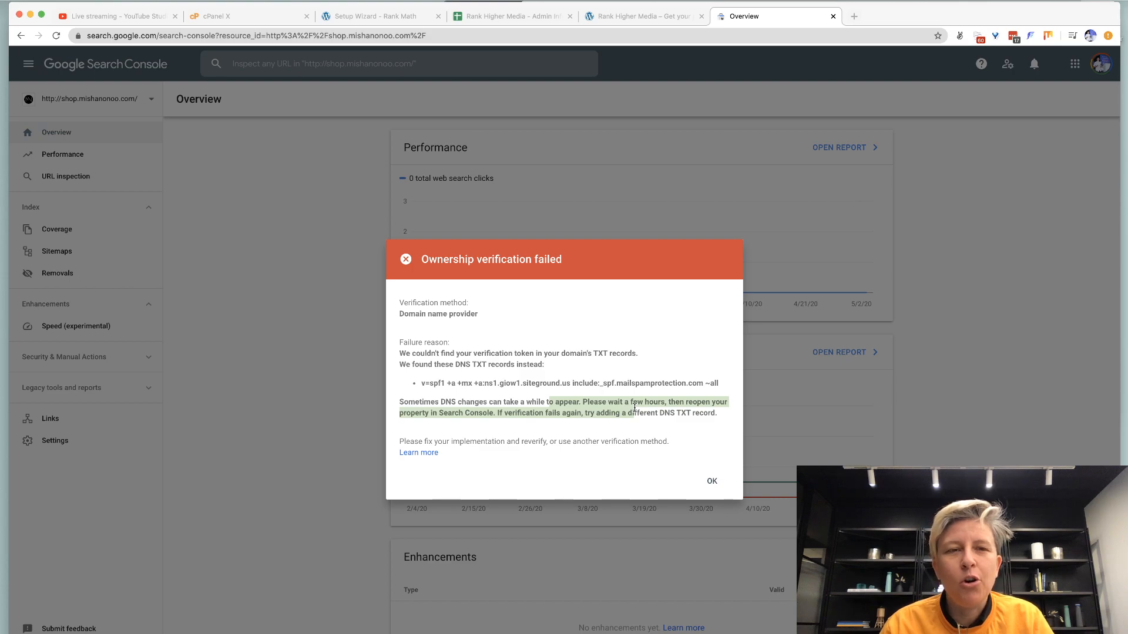
click(633, 16)
Authorize Rank Math with Google Search Console by pasting the Google authorization code.
click(342, 22)
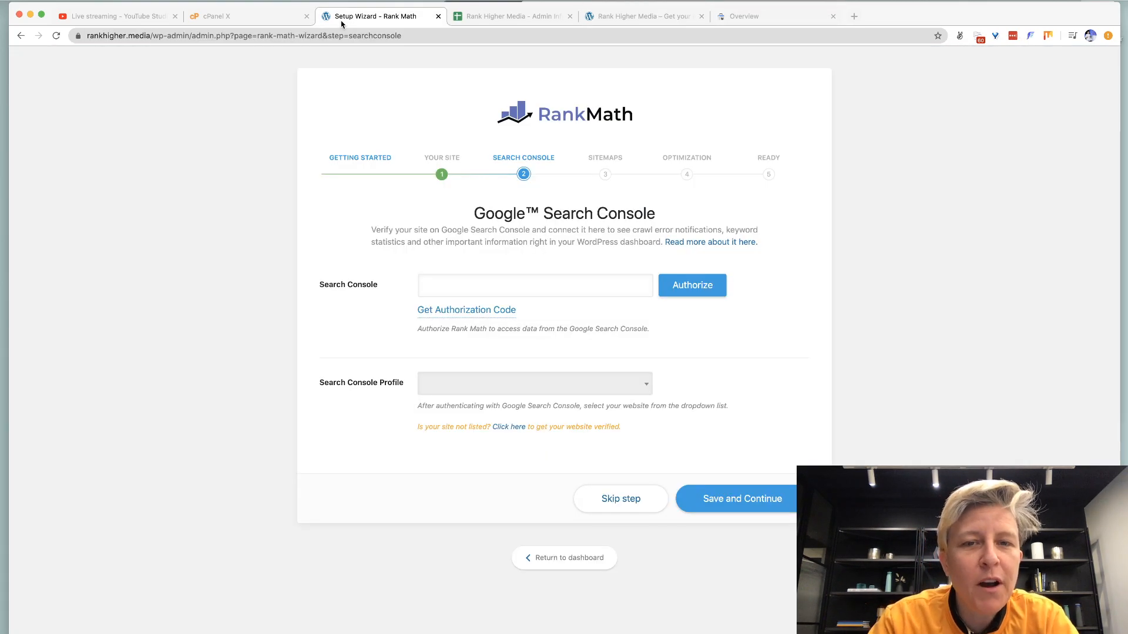
click(459, 309)
click(148, 192)
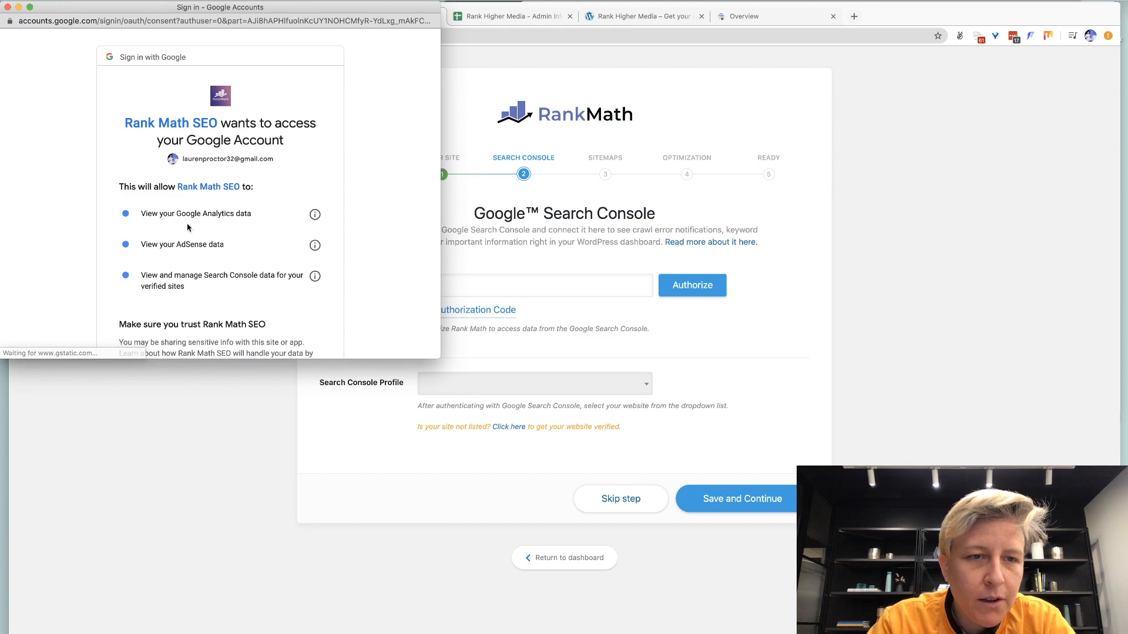
scroll(152, 199, down, 4)
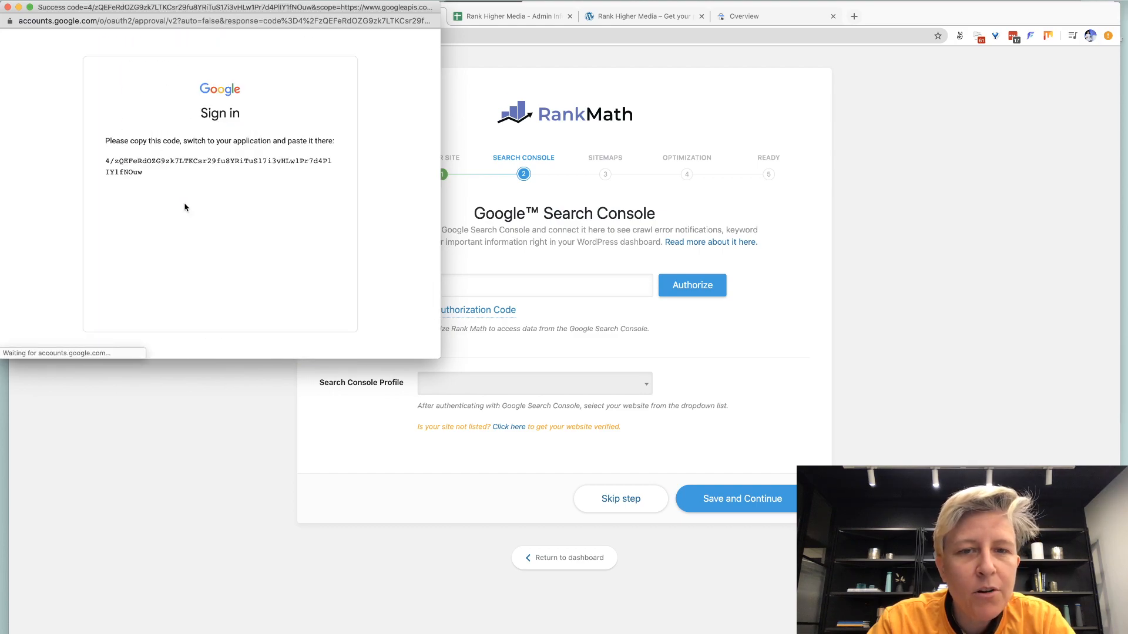
click(328, 163)
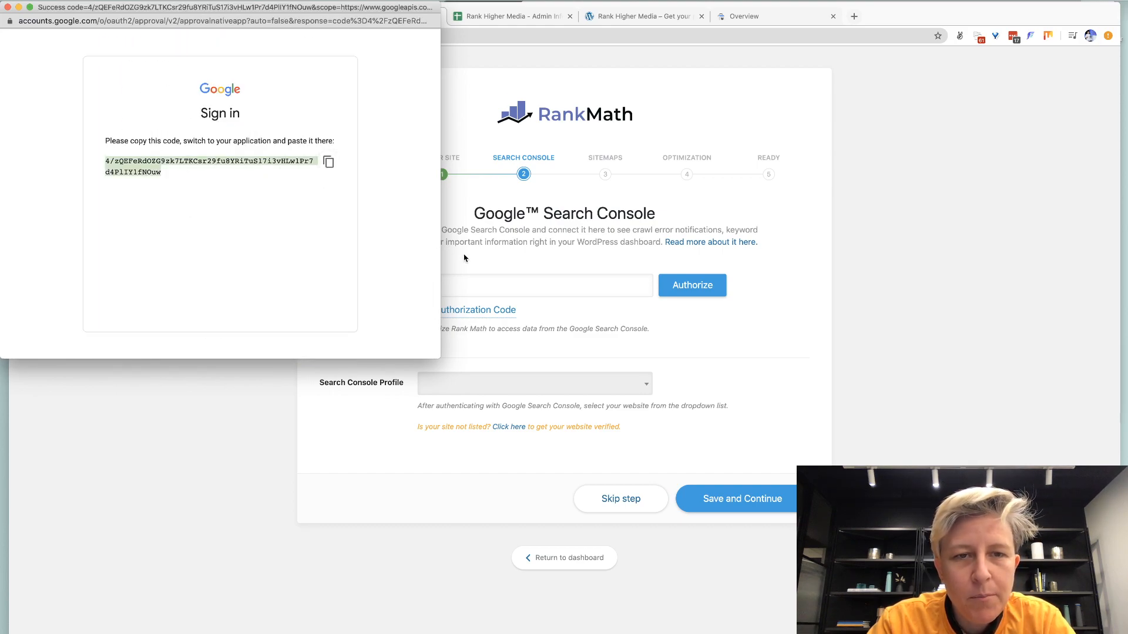
click(485, 282)
key(cmd+v)
click(702, 294)
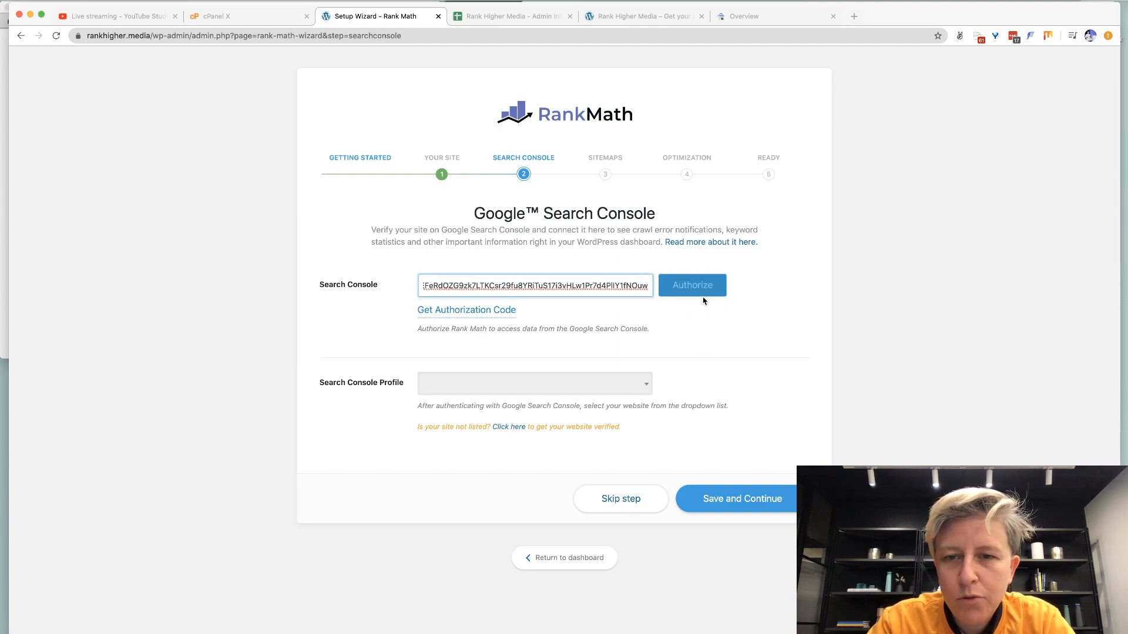
Set the Search Console profile to Domain Property rankhigher.media and save the step.
click(547, 366)
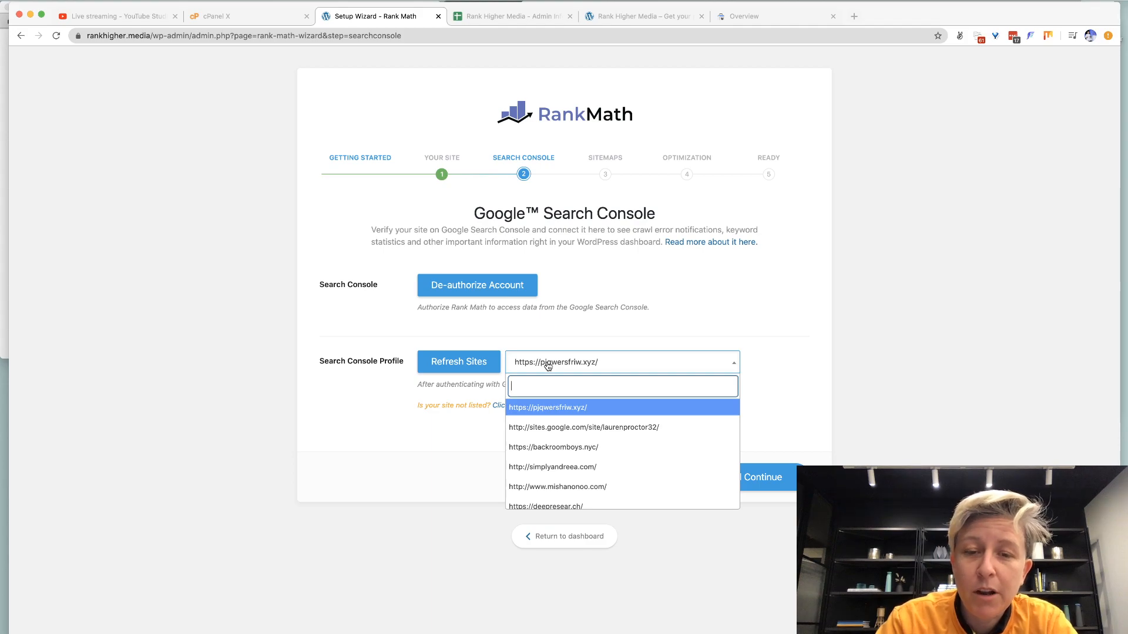
text(high)
click(579, 410)
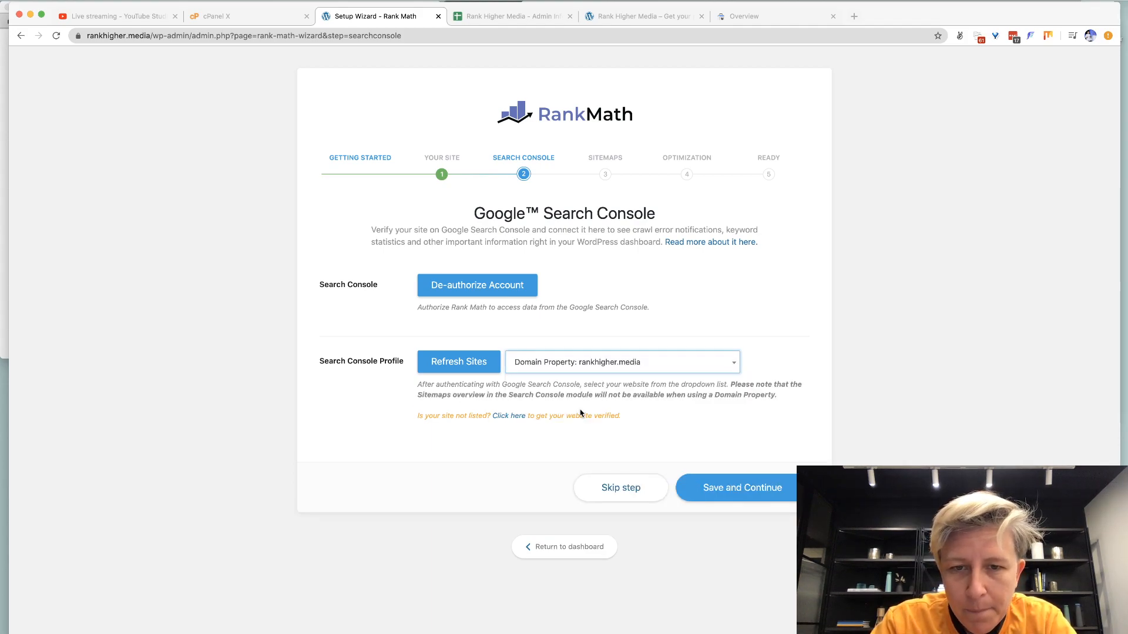
click(752, 490)
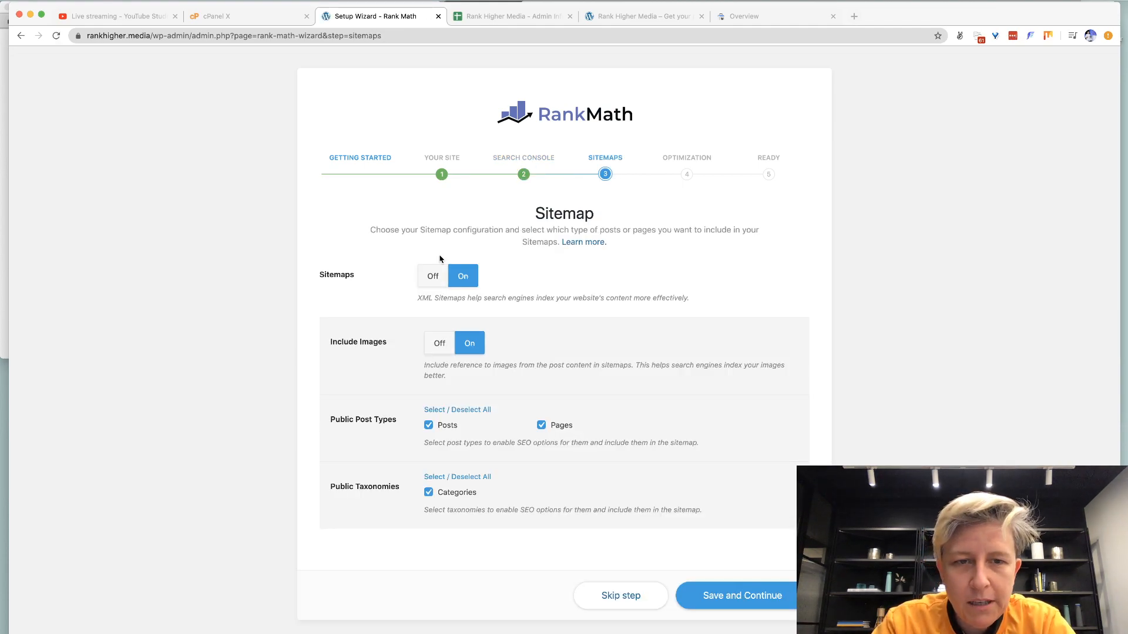
Save the Sitemap and SEO Tweaks wizard steps and go to Rank Math's advanced options.
scroll(379, 303, down, 1)
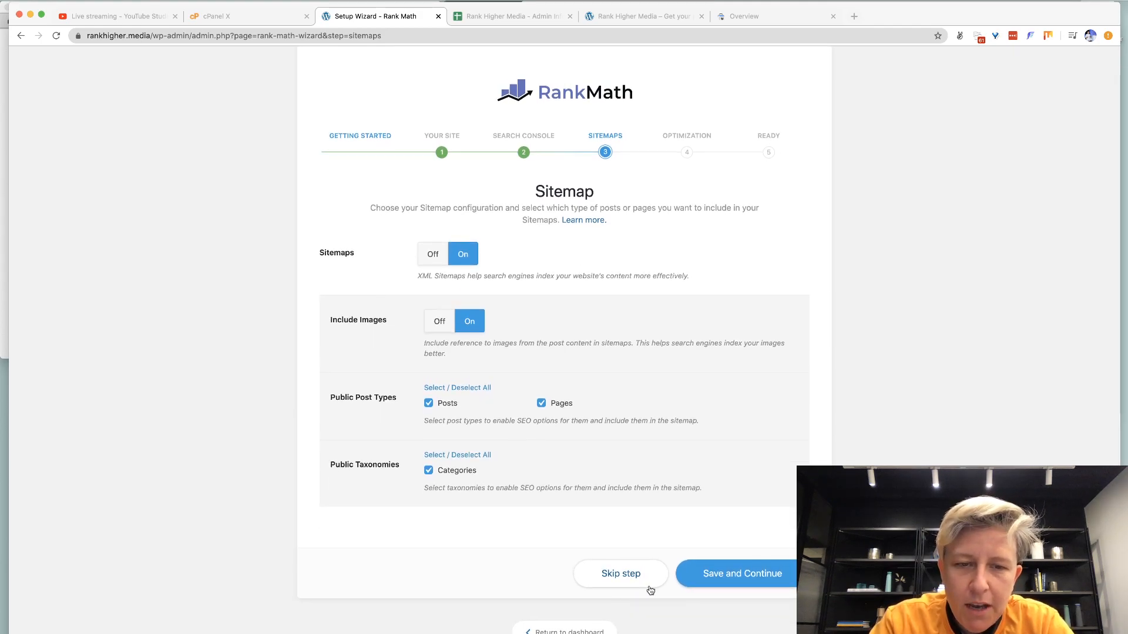
click(751, 585)
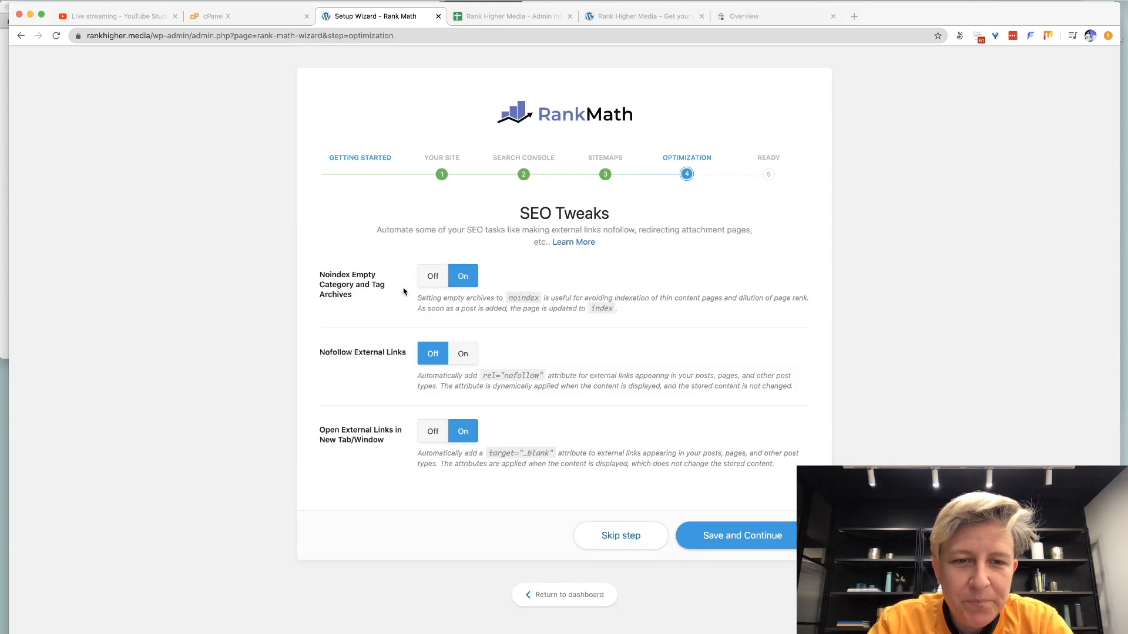
click(727, 540)
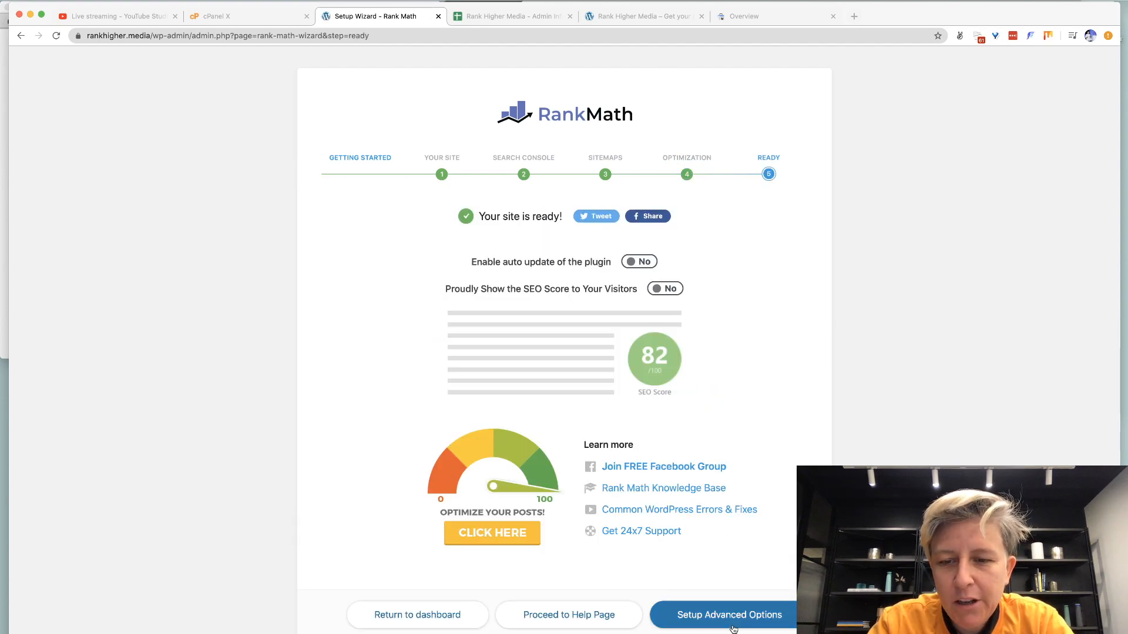
click(410, 626)
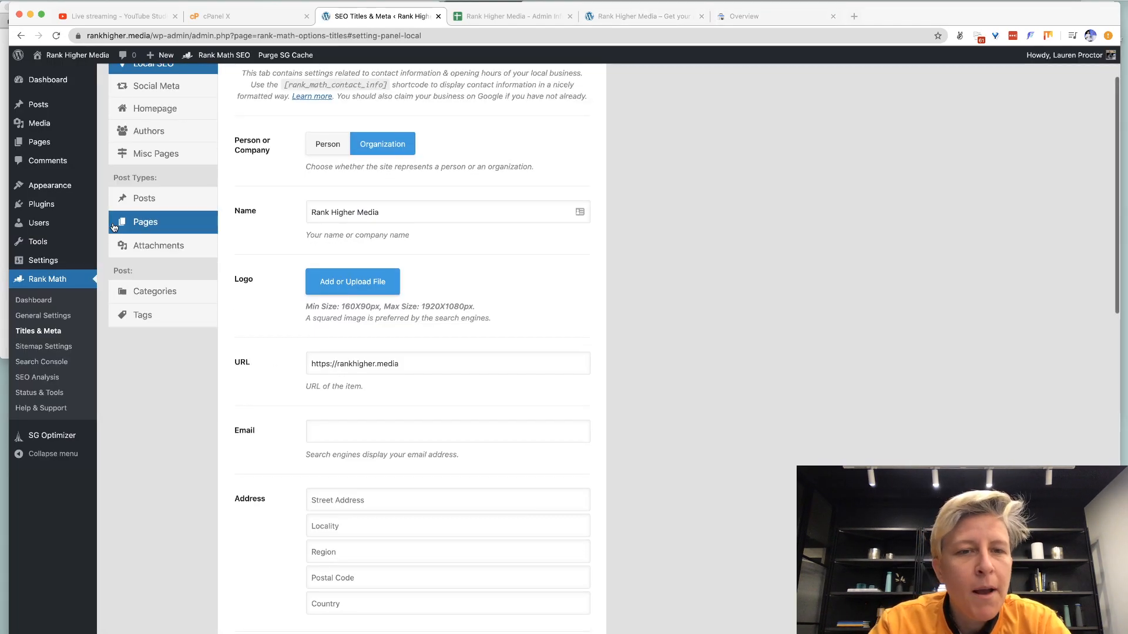
Go to Plugins > Installed Plugins from the admin sidebar.
mouse_move(41, 206)
click(116, 204)
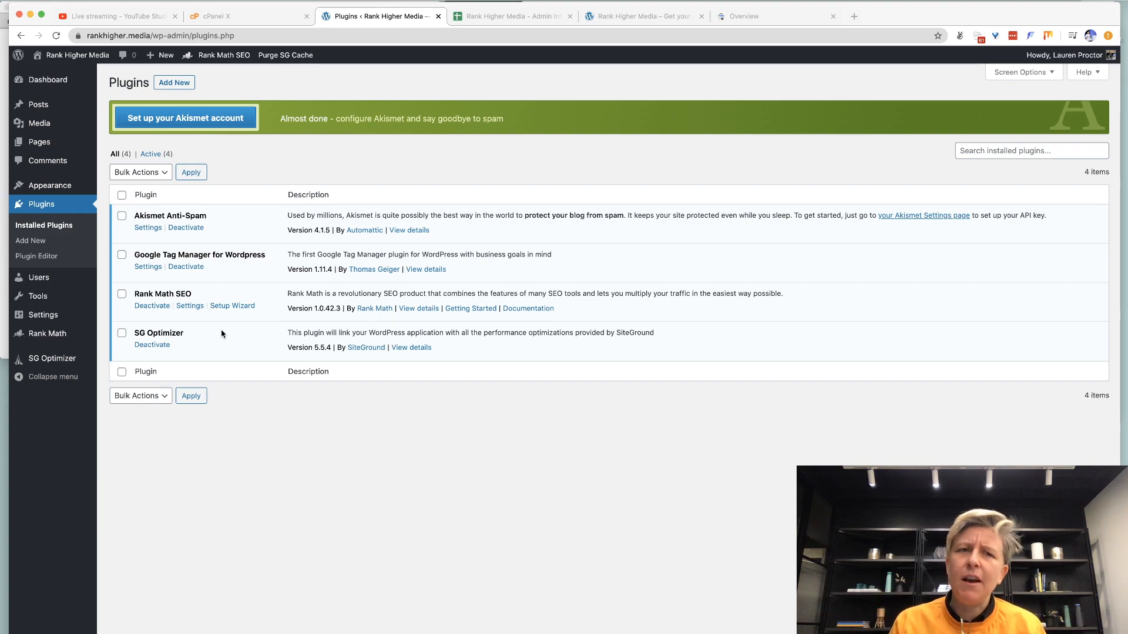
click(115, 22)
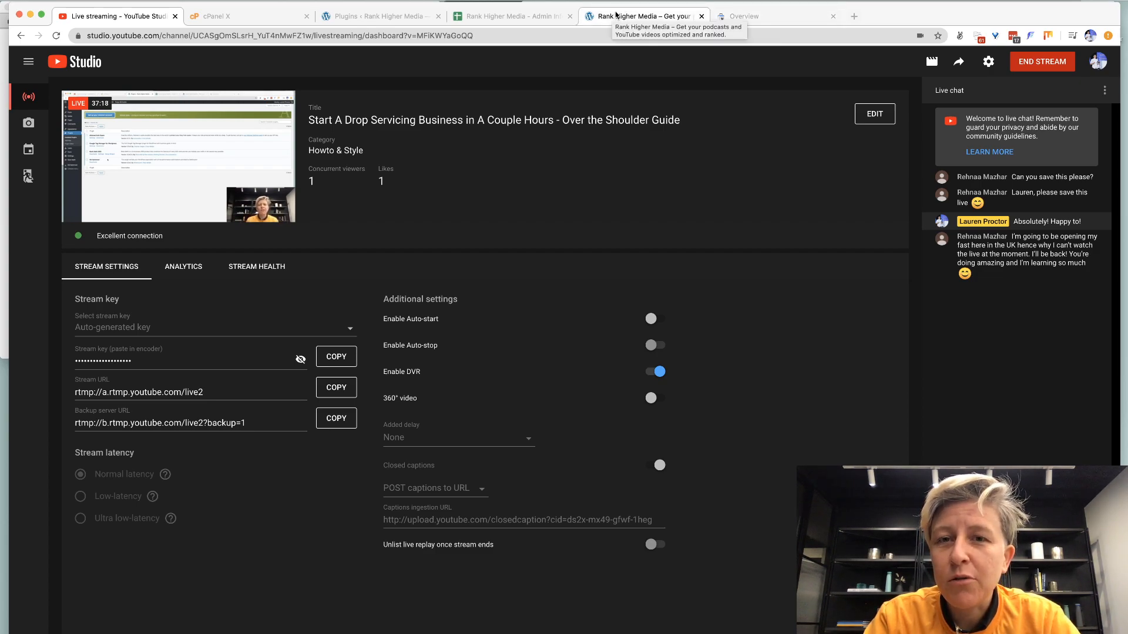
click(616, 15)
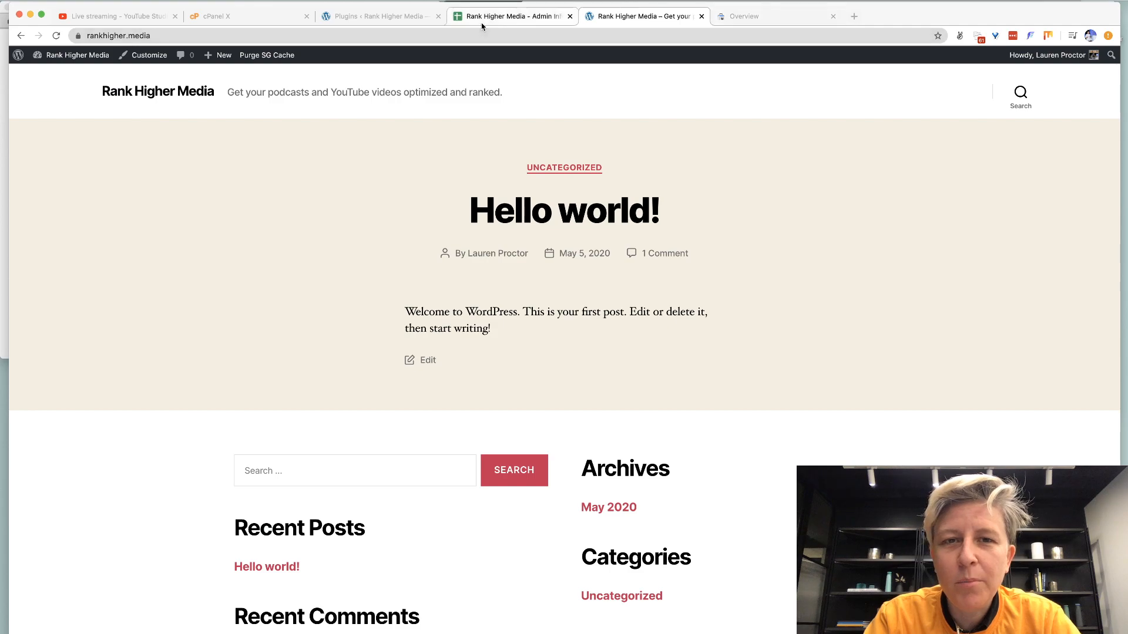
click(340, 18)
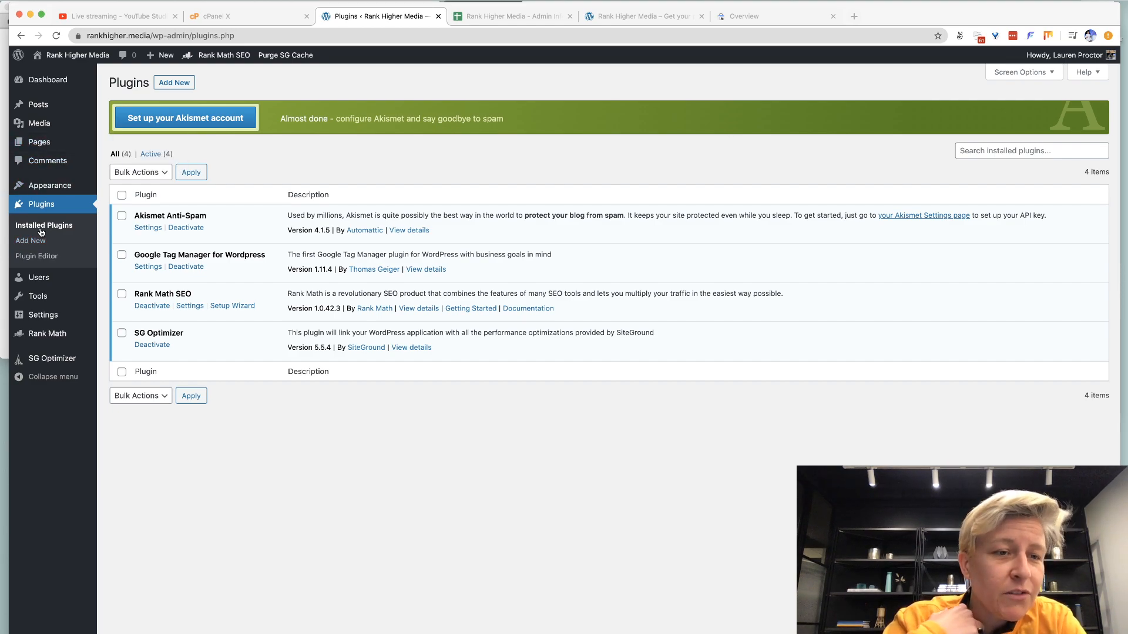
mouse_move(46, 143)
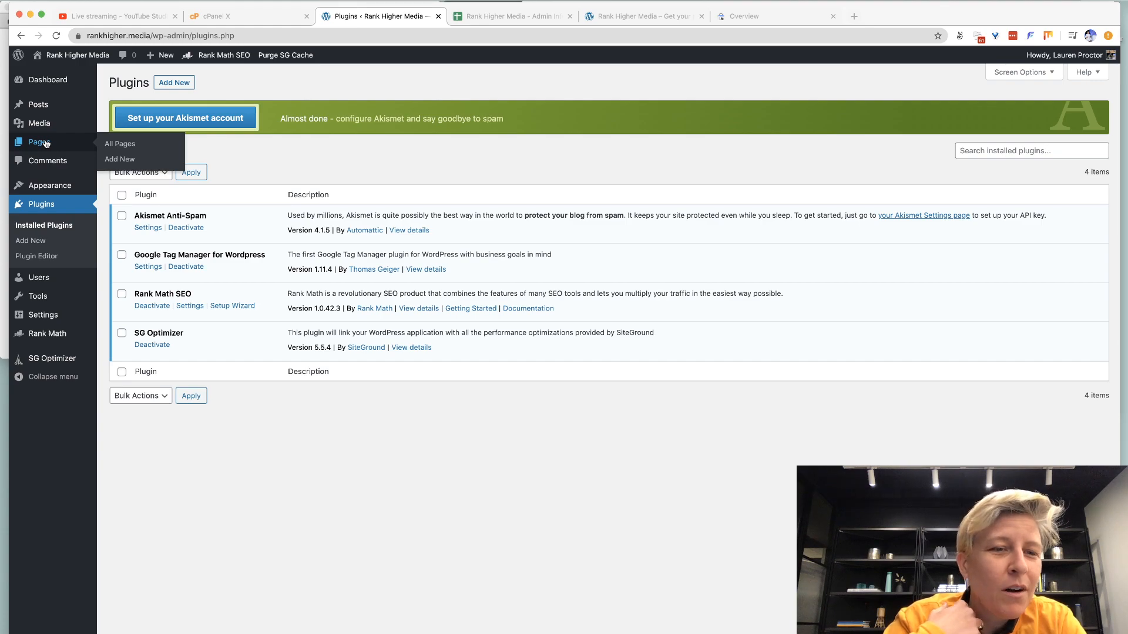
Activate the Twenty Nineteen theme and delete the Twenty Twenty theme.
mouse_move(50, 196)
click(109, 193)
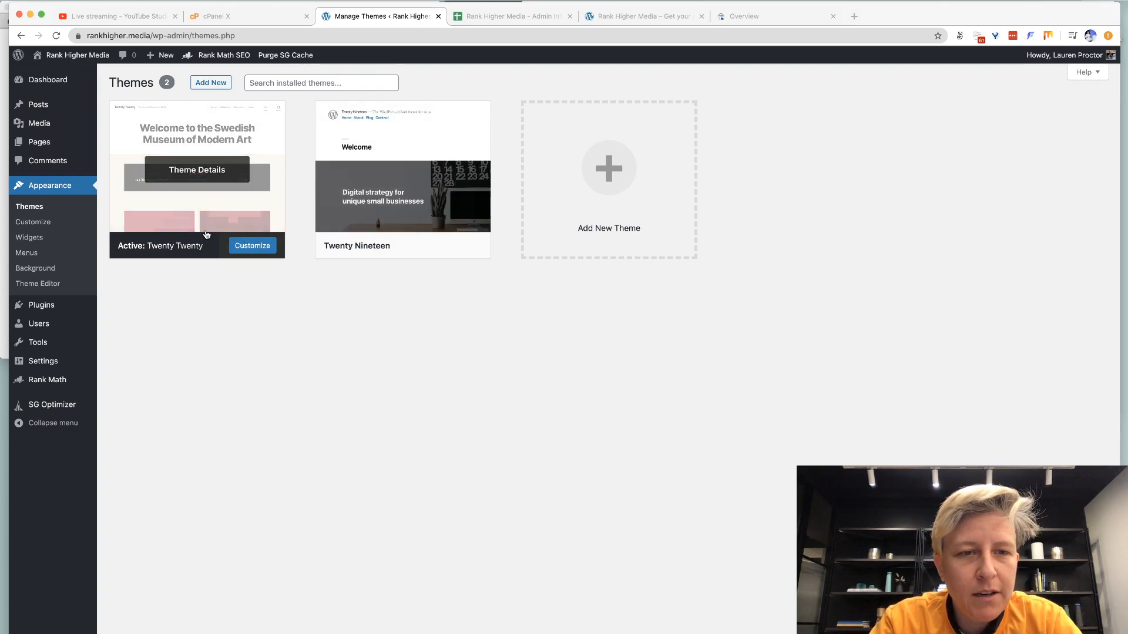
click(404, 246)
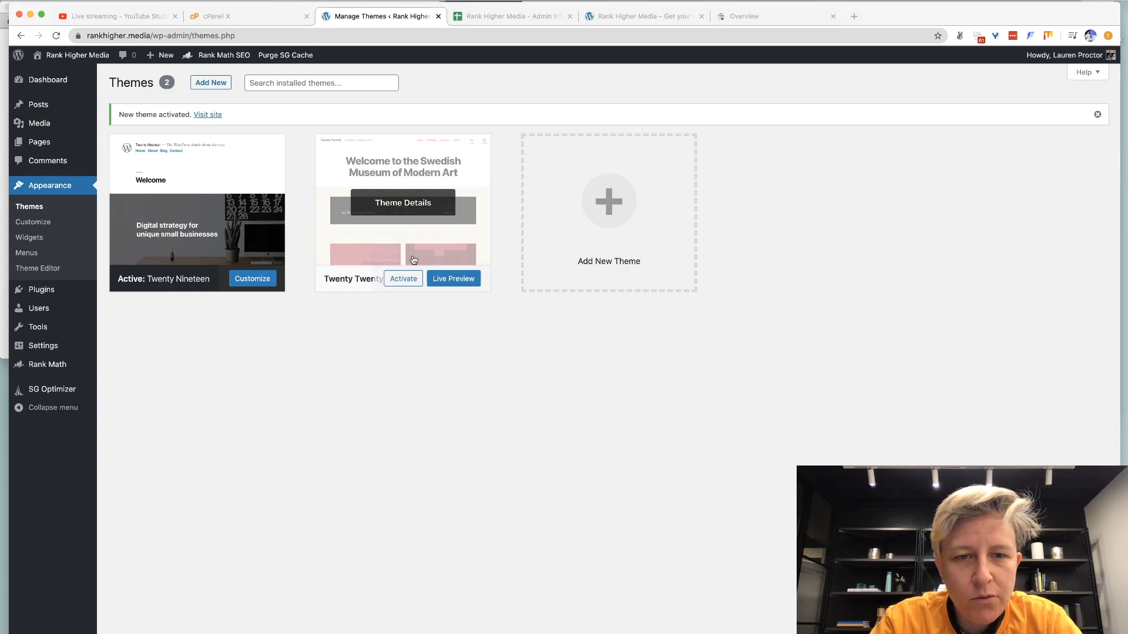
click(412, 258)
click(988, 624)
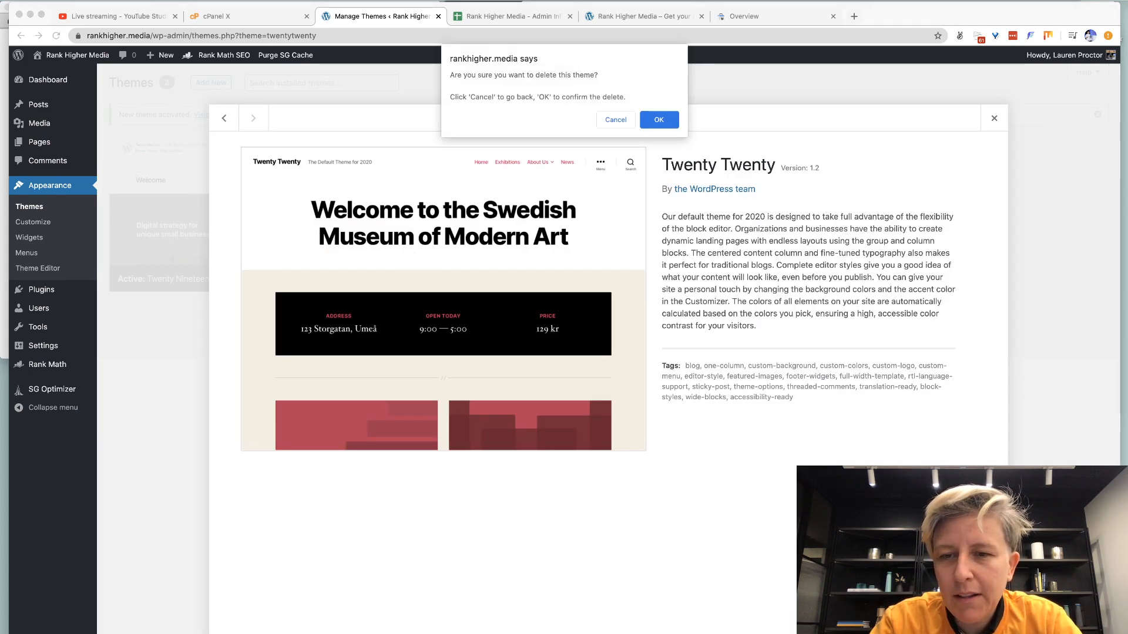
click(659, 117)
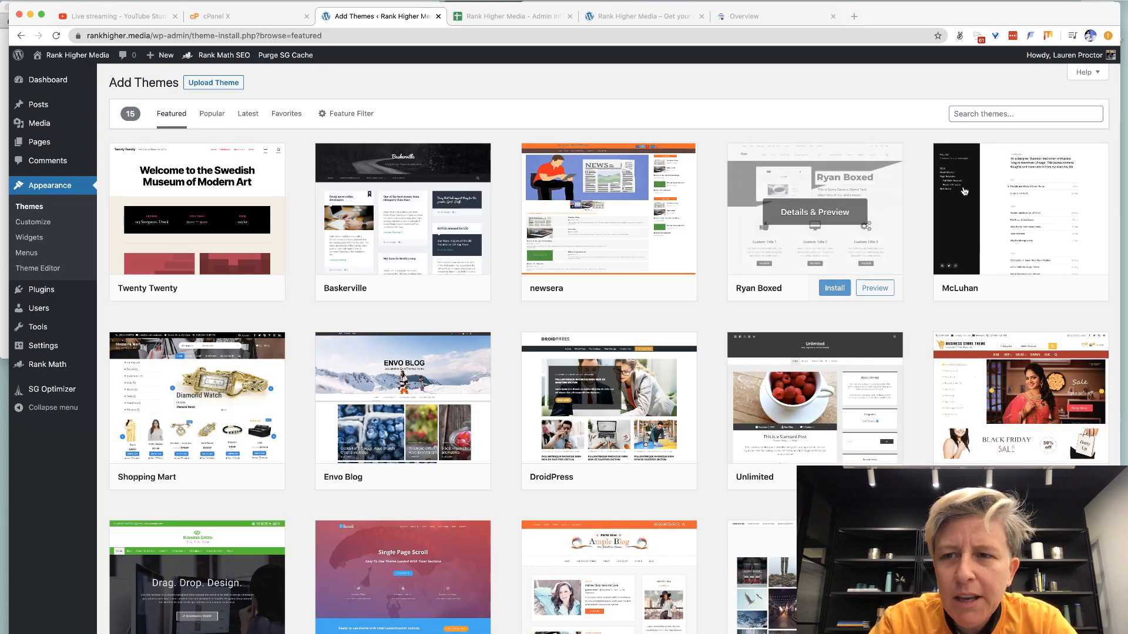
Preview the McLuhan theme and scroll through its Elements sample post.
click(972, 234)
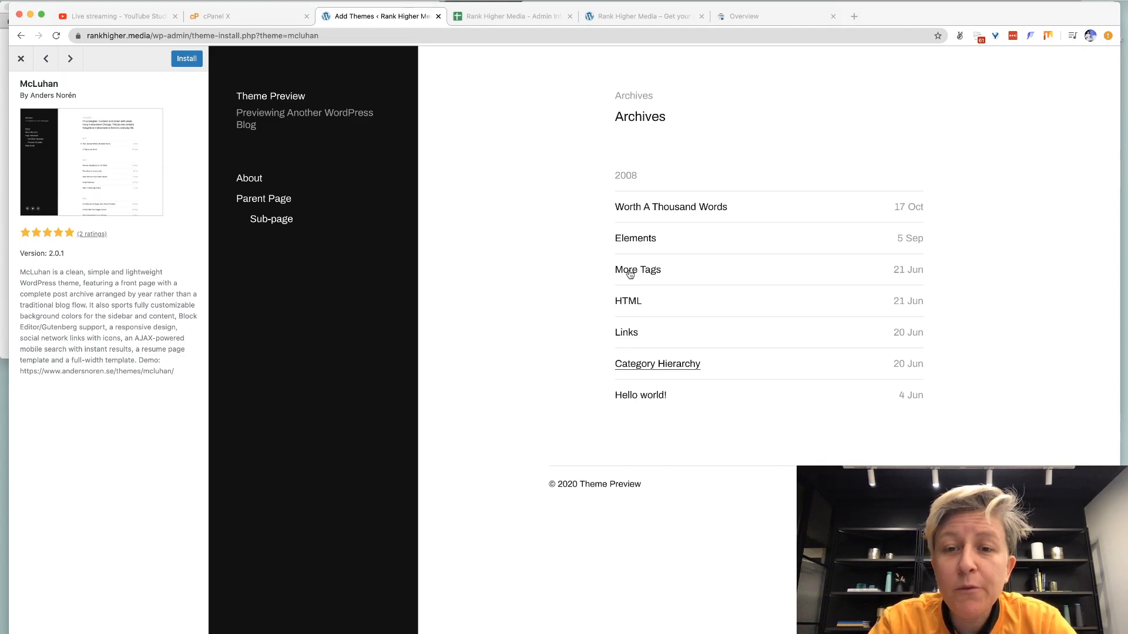
click(630, 241)
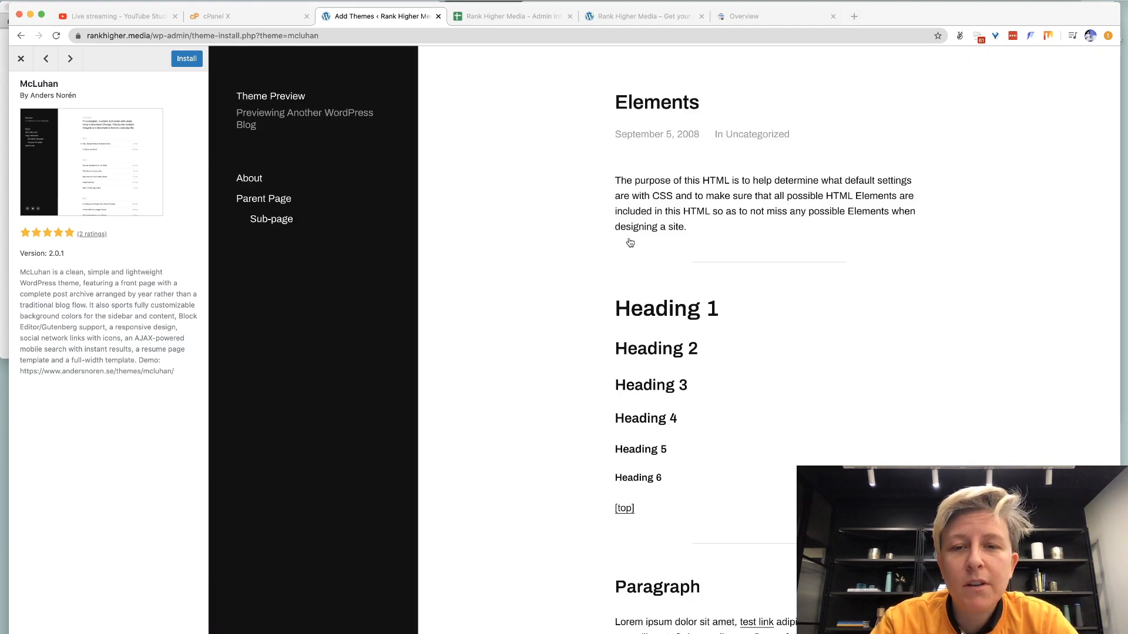
scroll(630, 243, down, 1)
scroll(631, 243, up, 1)
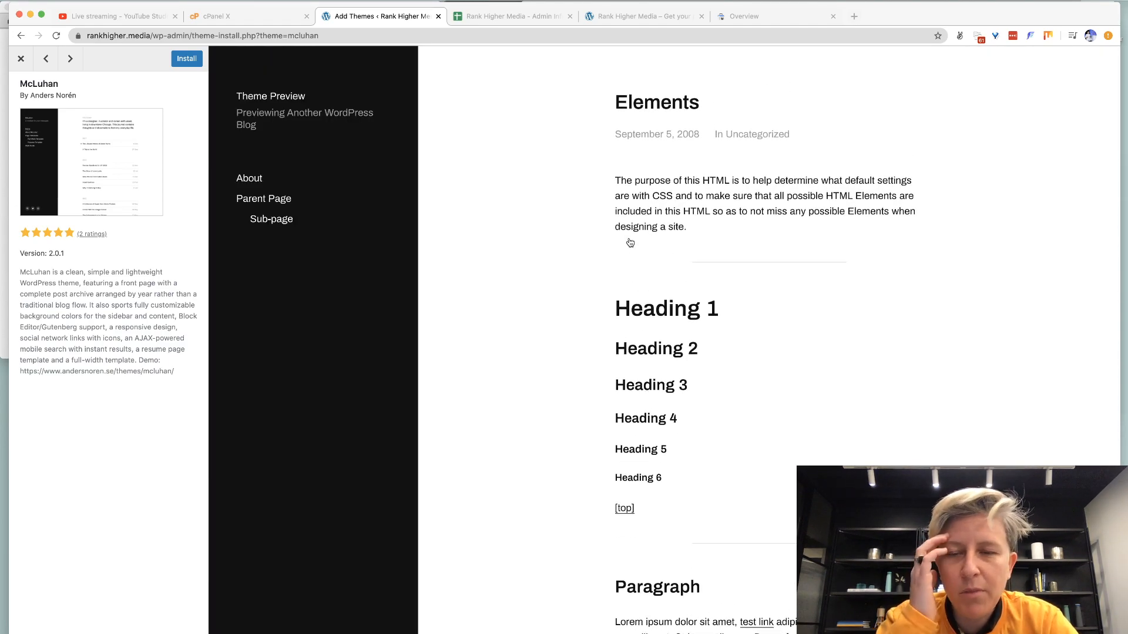
scroll(630, 243, down, 3)
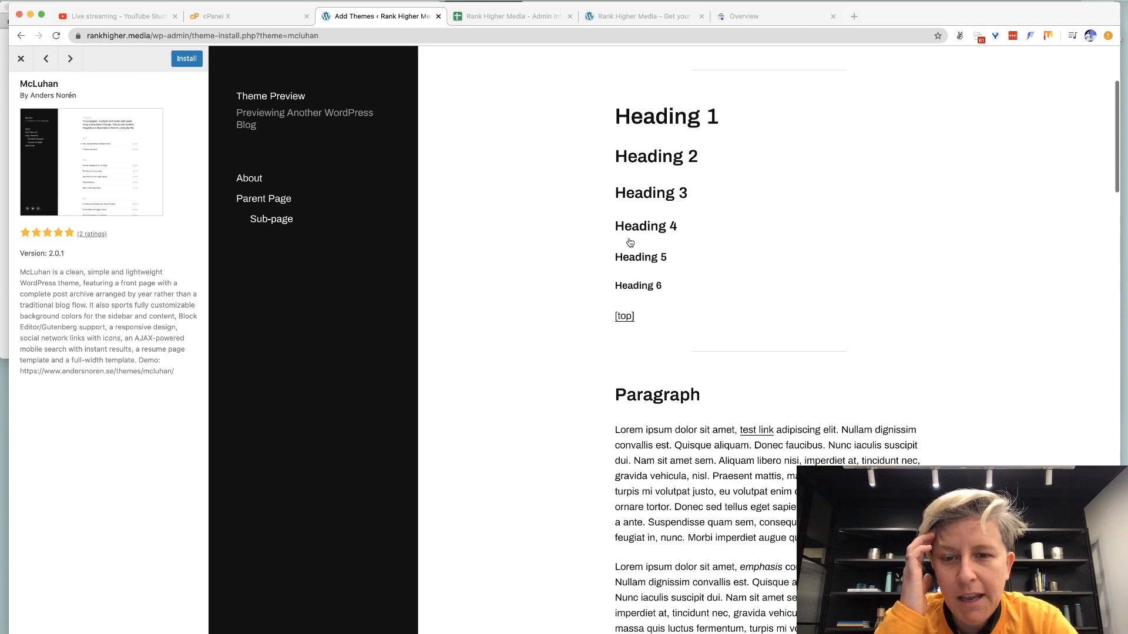
scroll(630, 243, down, 15)
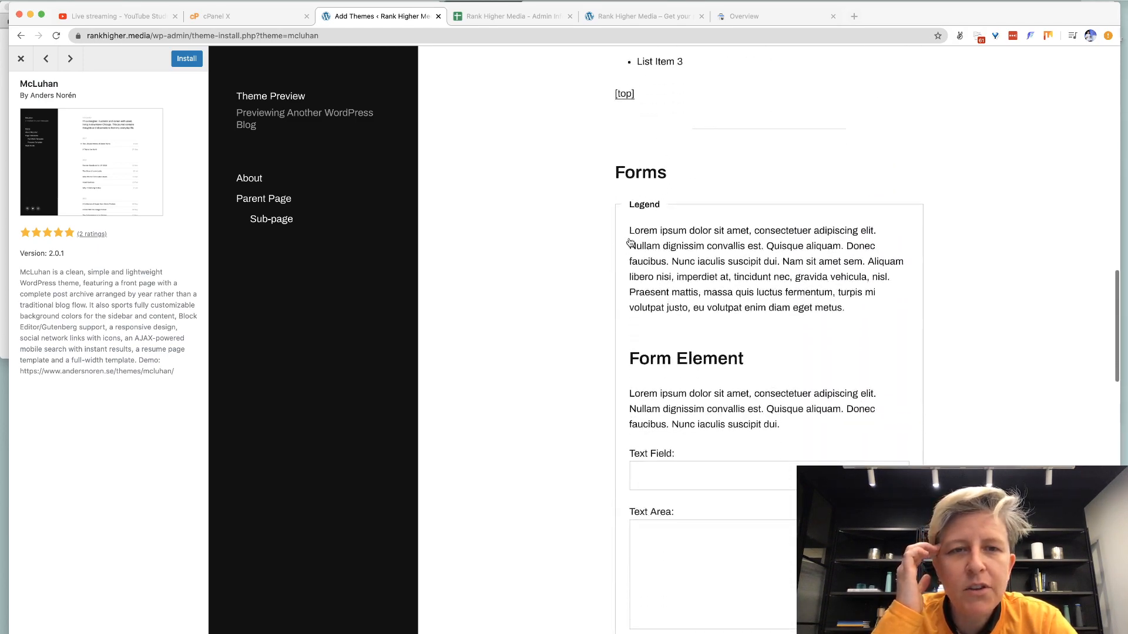
scroll(630, 243, down, 2)
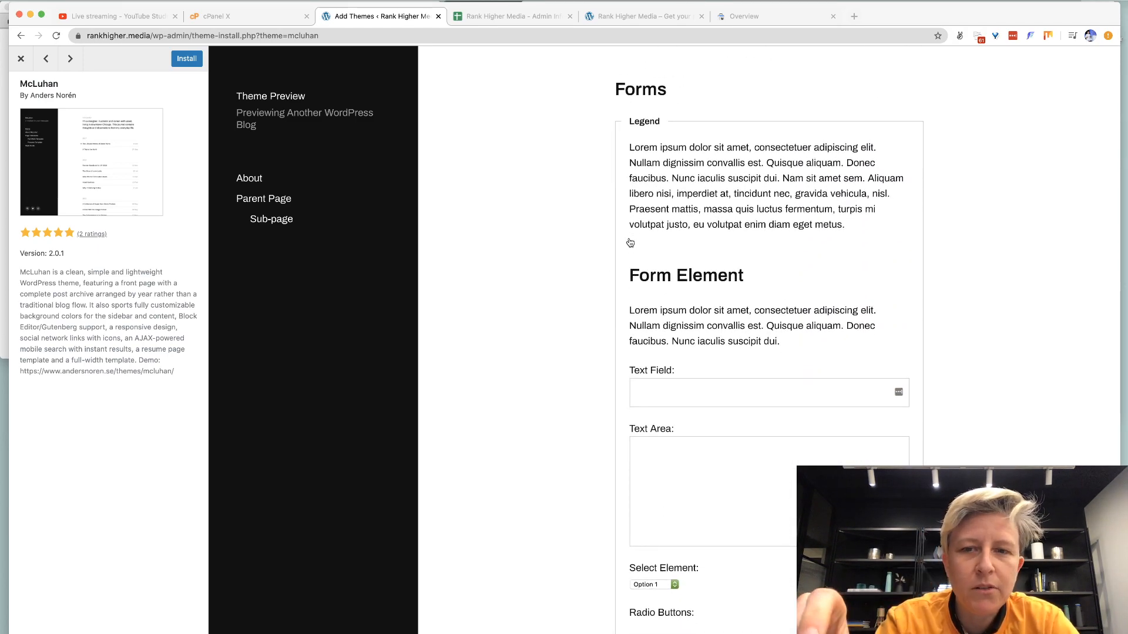
scroll(630, 243, down, 3)
Try McLuhan's sample text area and password field while scrolling the post.
click(662, 283)
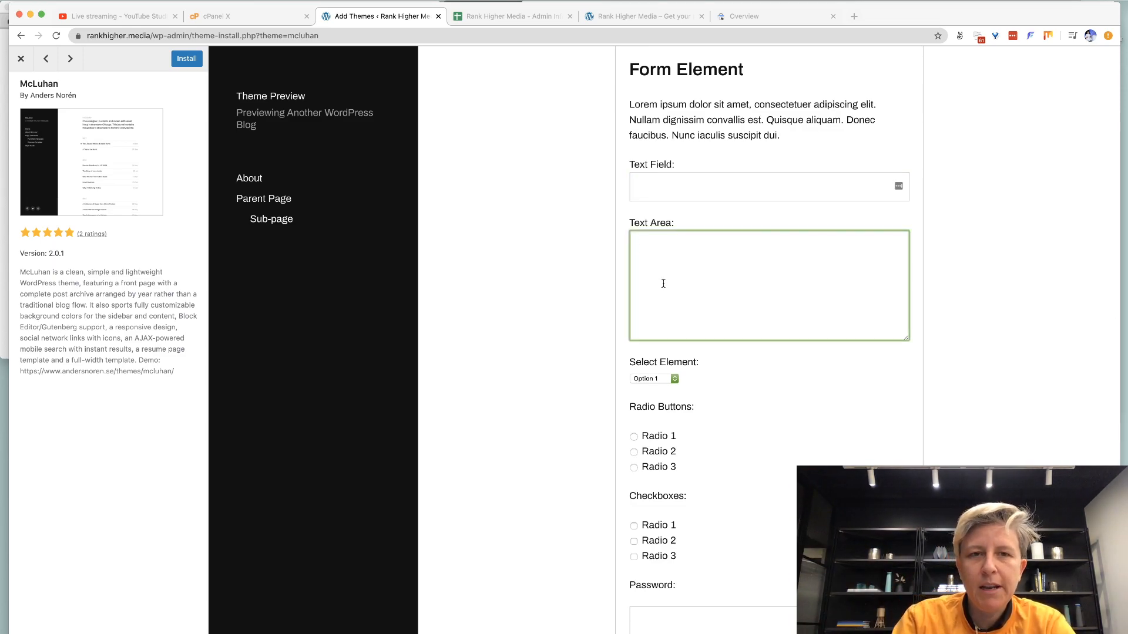
scroll(664, 283, down, 2)
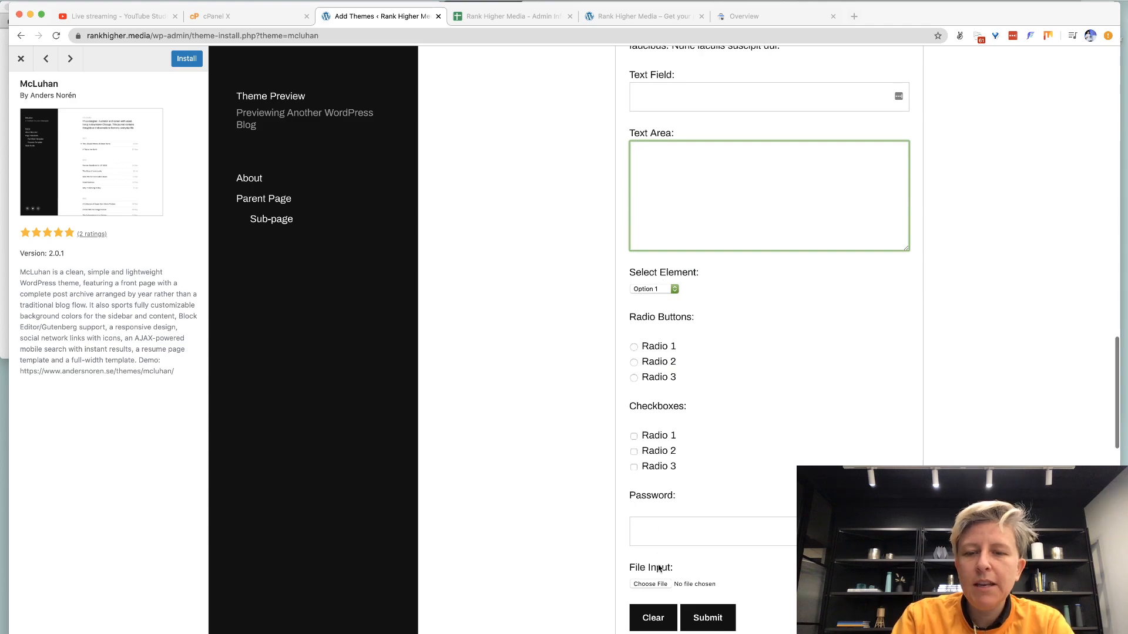
click(668, 537)
scroll(708, 195, up, 15)
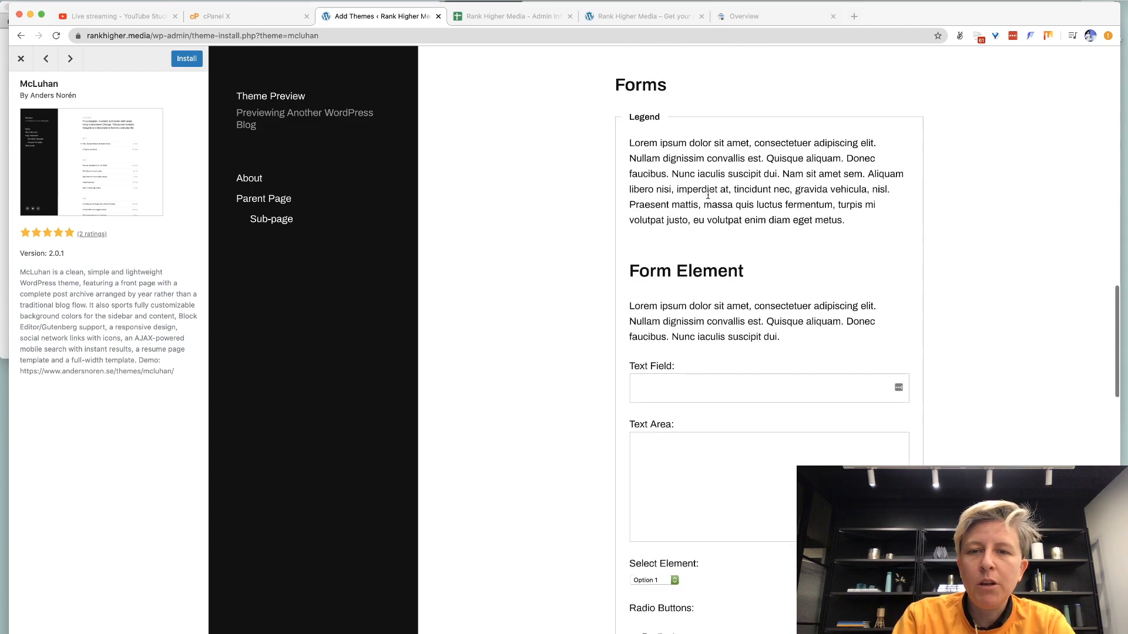
scroll(692, 258, up, 6)
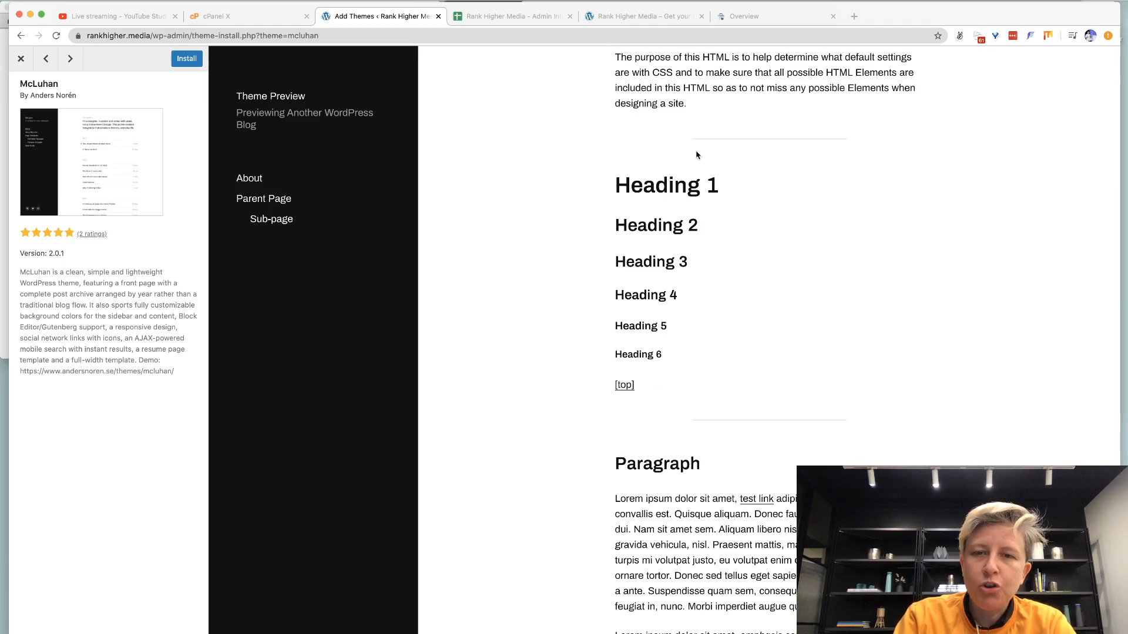
scroll(696, 154, up, 2)
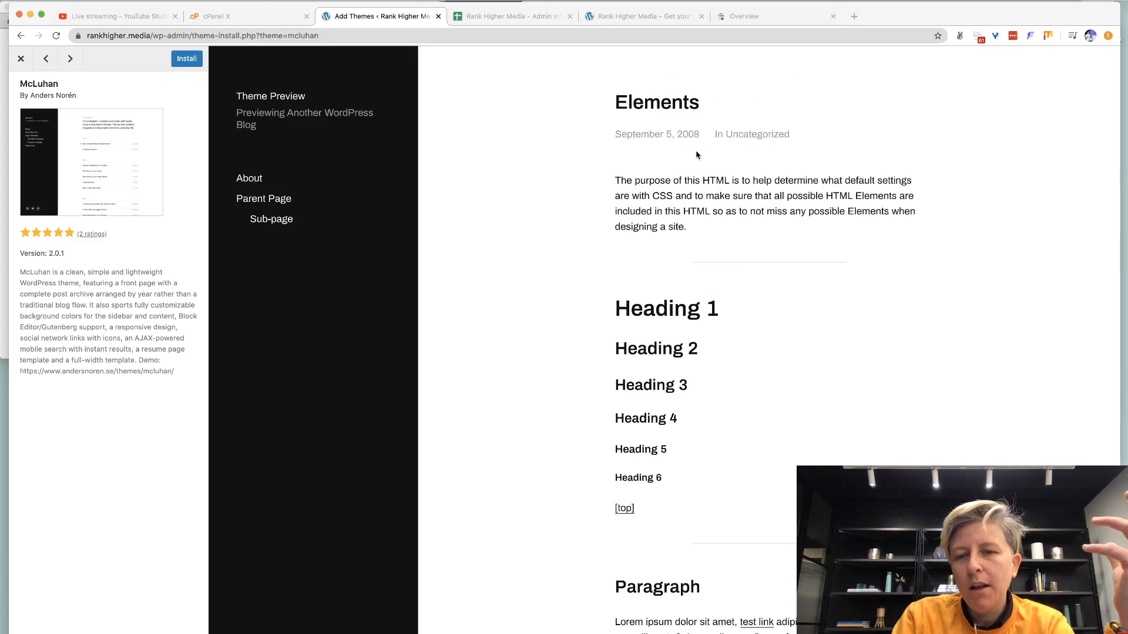
scroll(658, 333, down, 2)
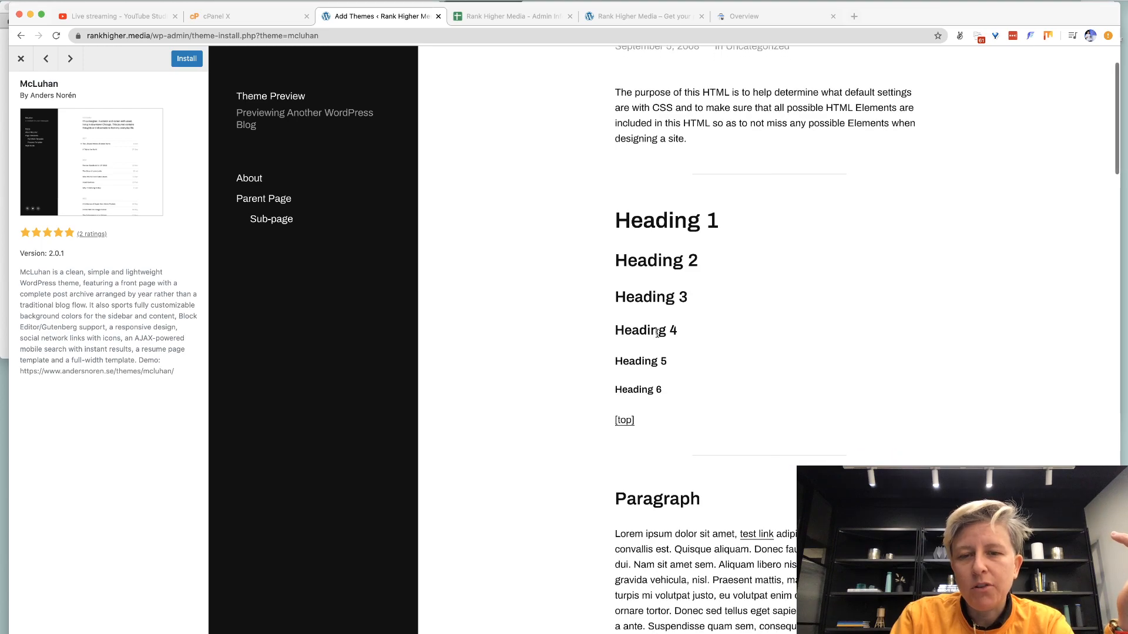
scroll(657, 333, down, 8)
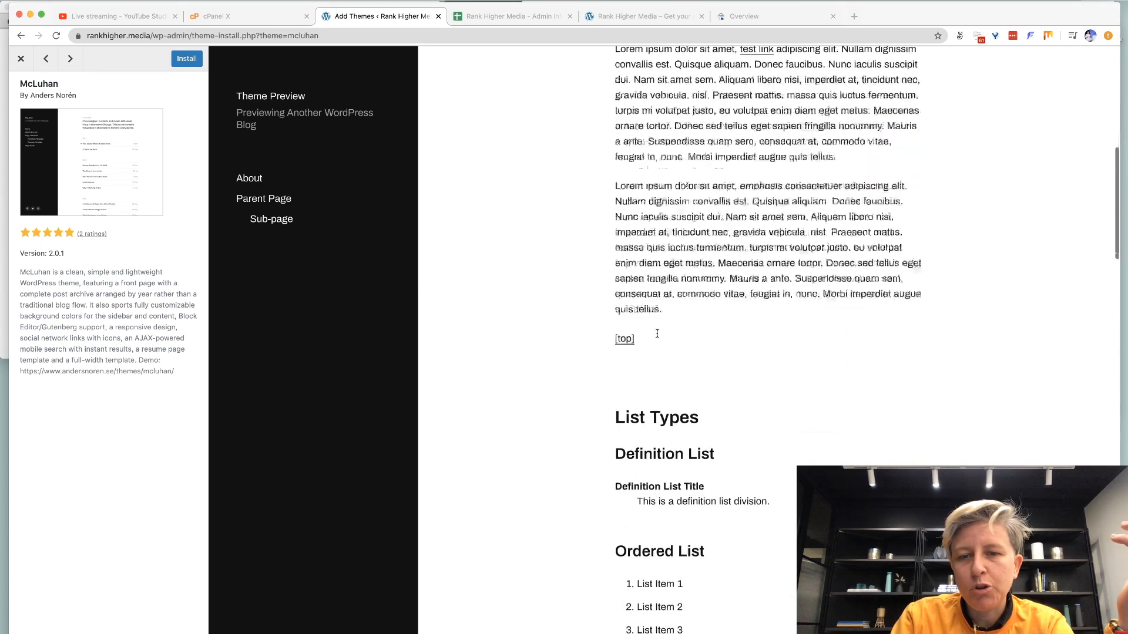
scroll(657, 333, down, 5)
scroll(668, 313, up, 4)
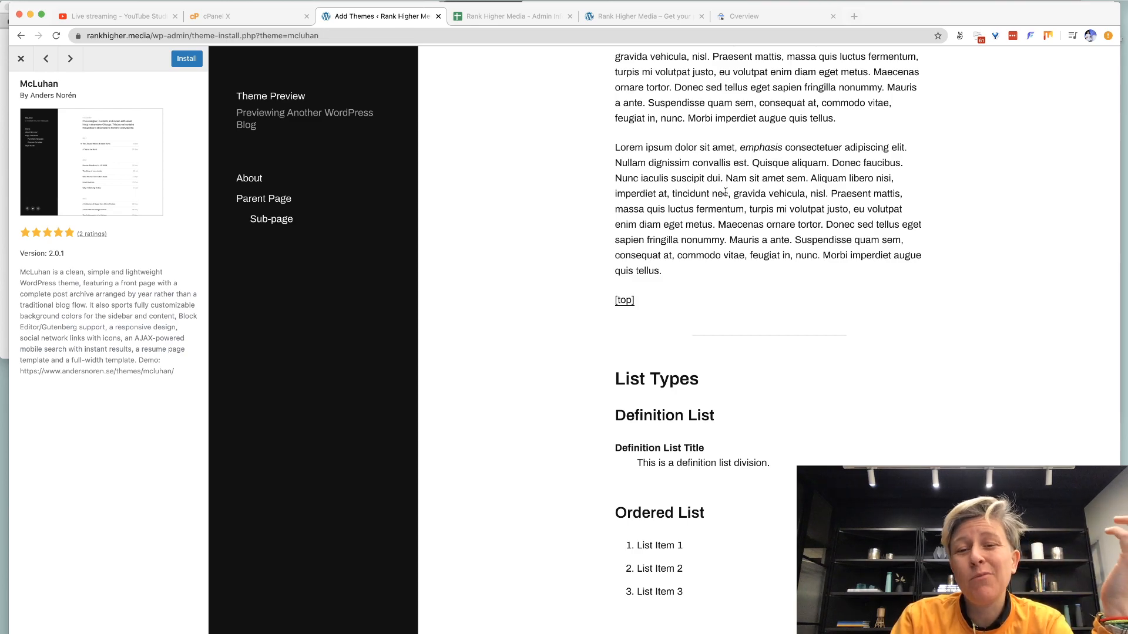
scroll(726, 193, down, 10)
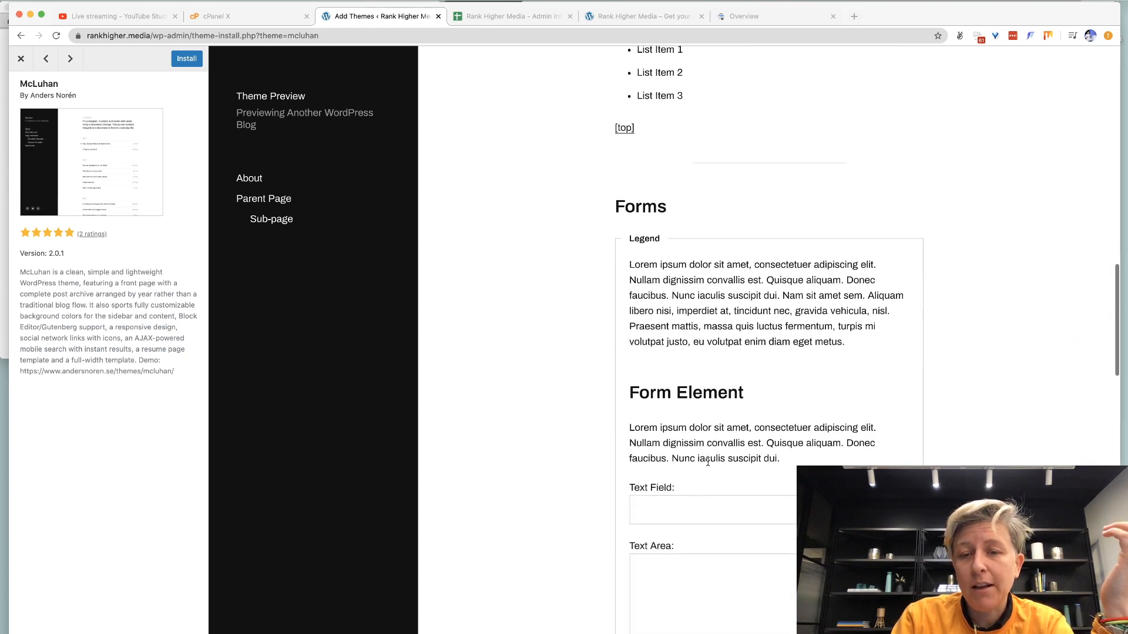
scroll(707, 463, down, 2)
Try the sample text area once more, preview Ryan Boxed, and close the preview.
click(707, 462)
scroll(708, 462, down, 3)
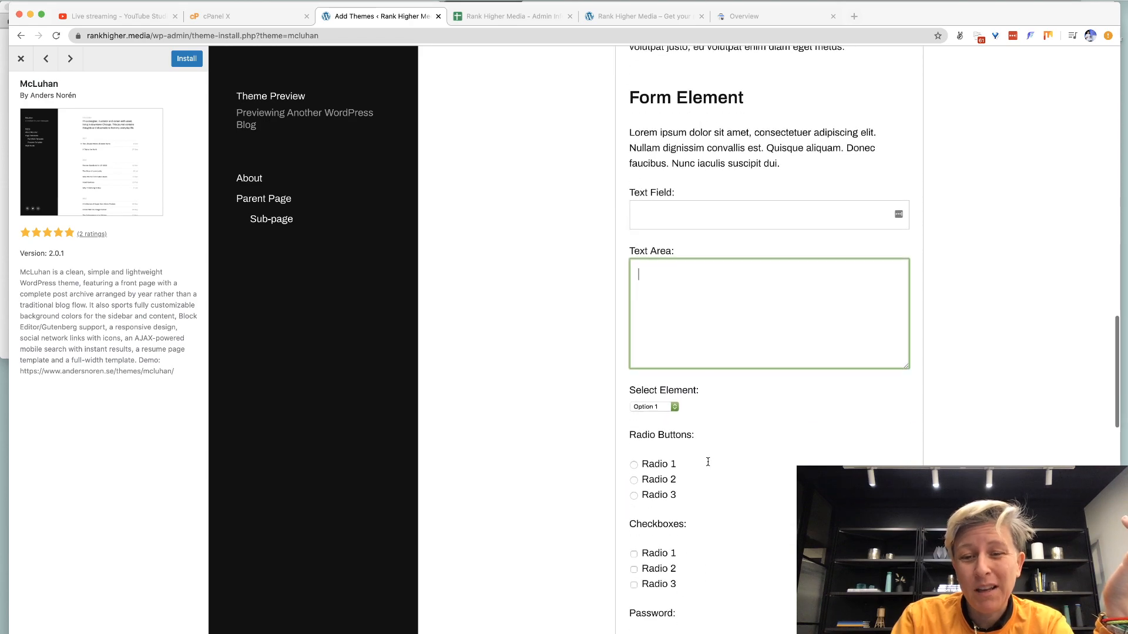
scroll(707, 462, down, 3)
scroll(708, 462, up, 20)
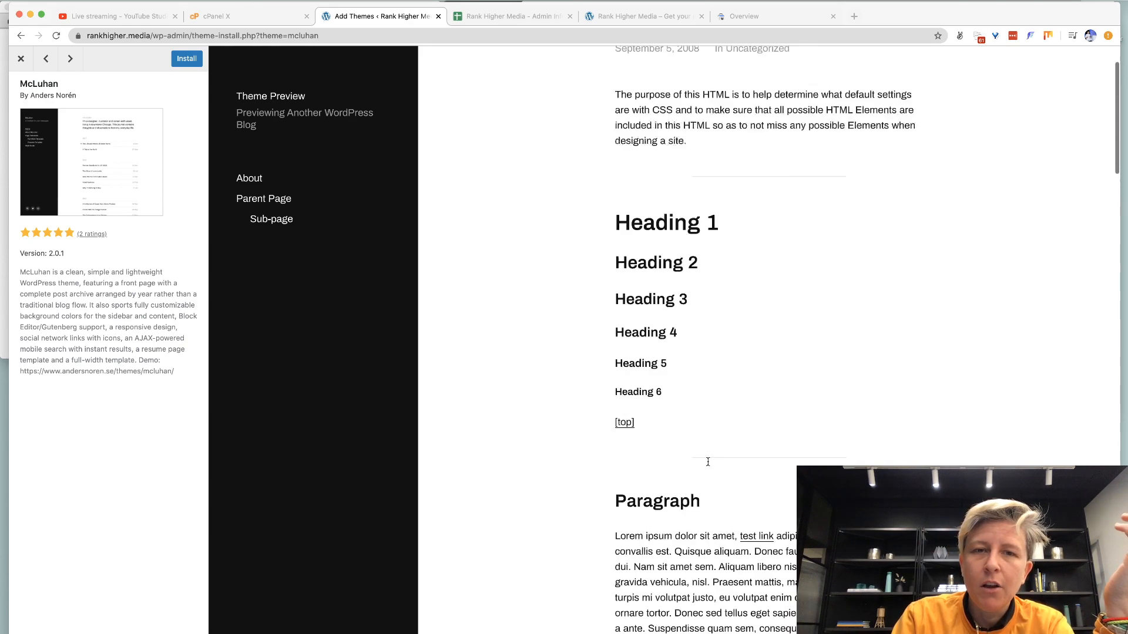
scroll(708, 463, up, 2)
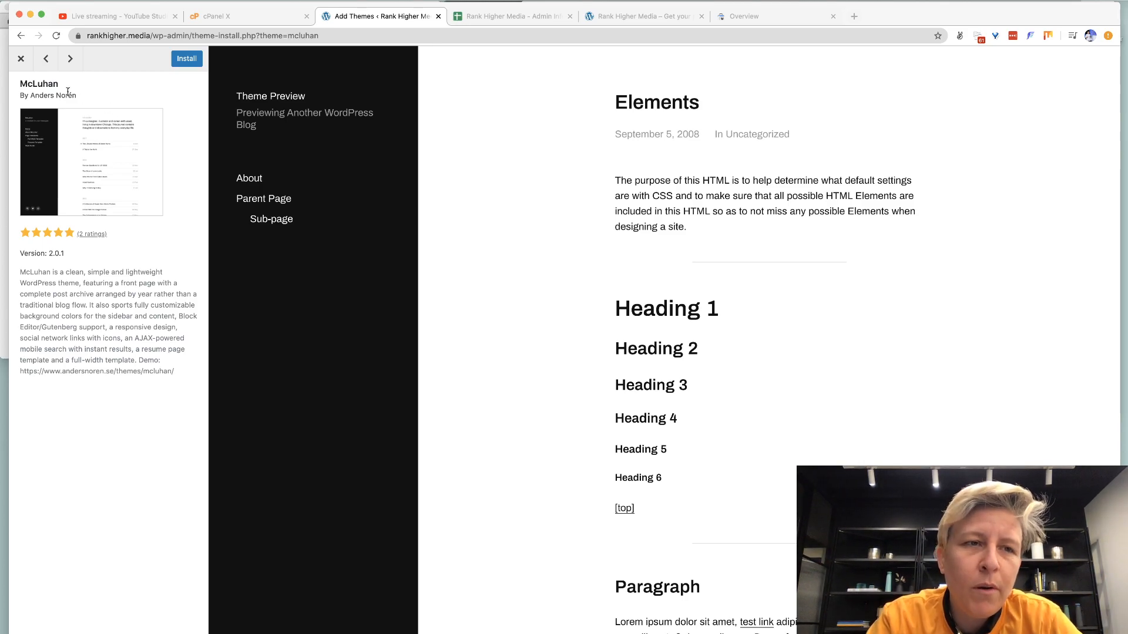
click(42, 63)
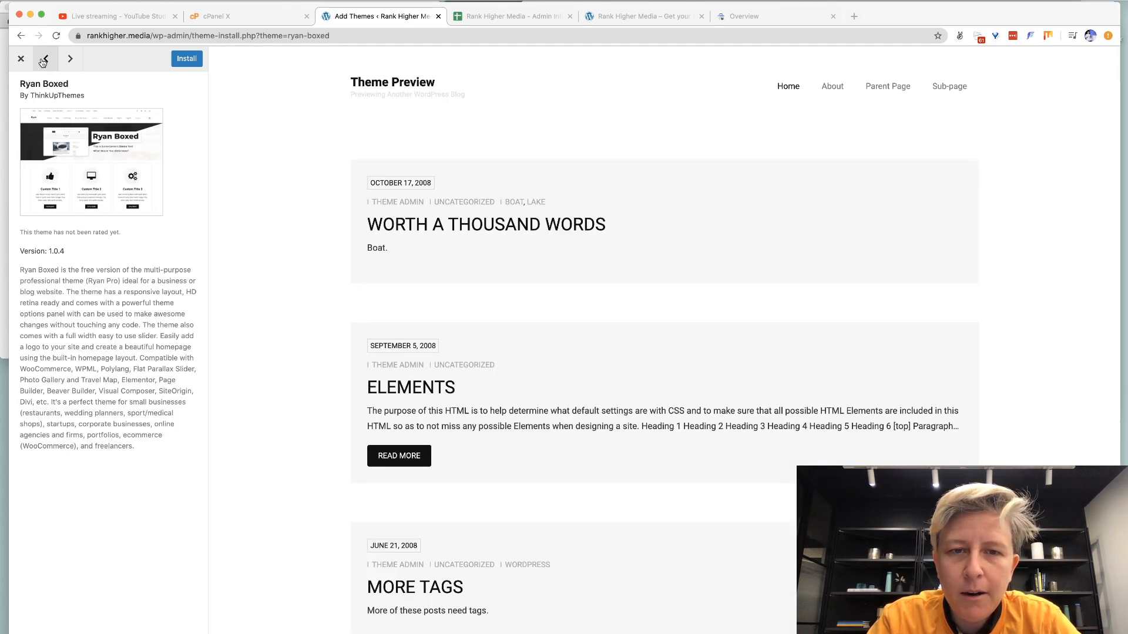
click(20, 58)
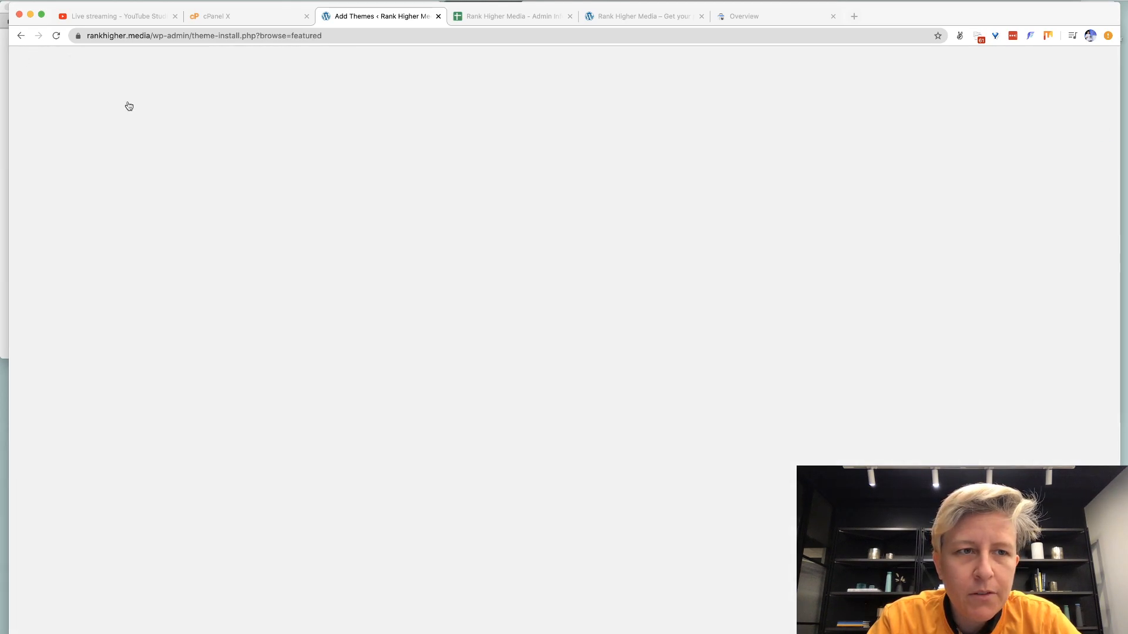
Search the theme directory for 'elementor' and scroll through the results.
click(999, 114)
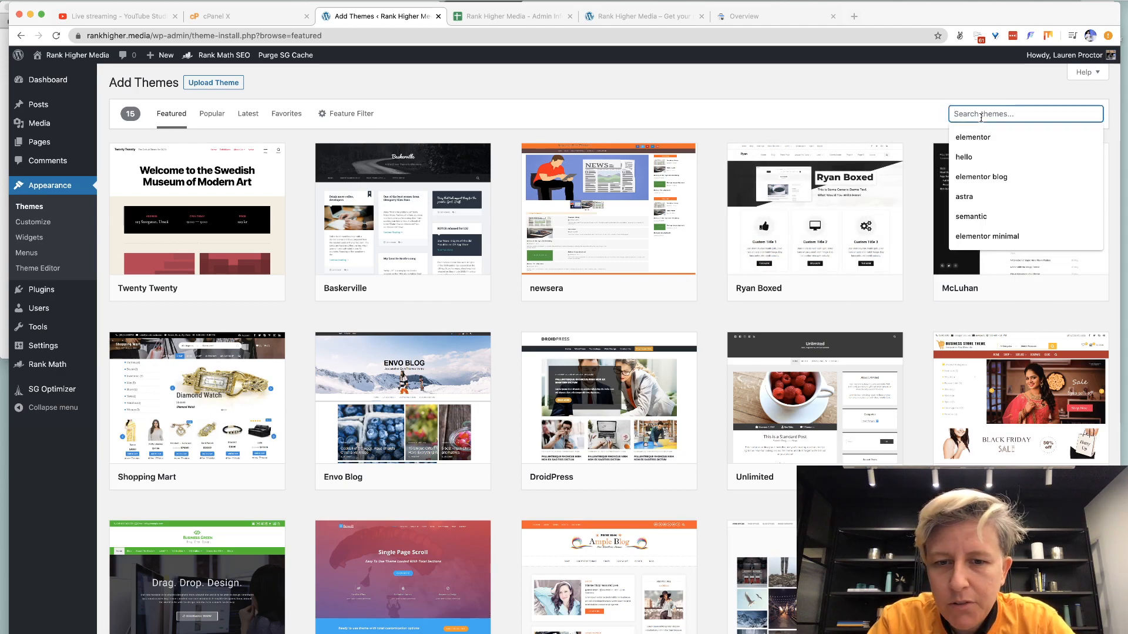
text(elementor)
key(Return)
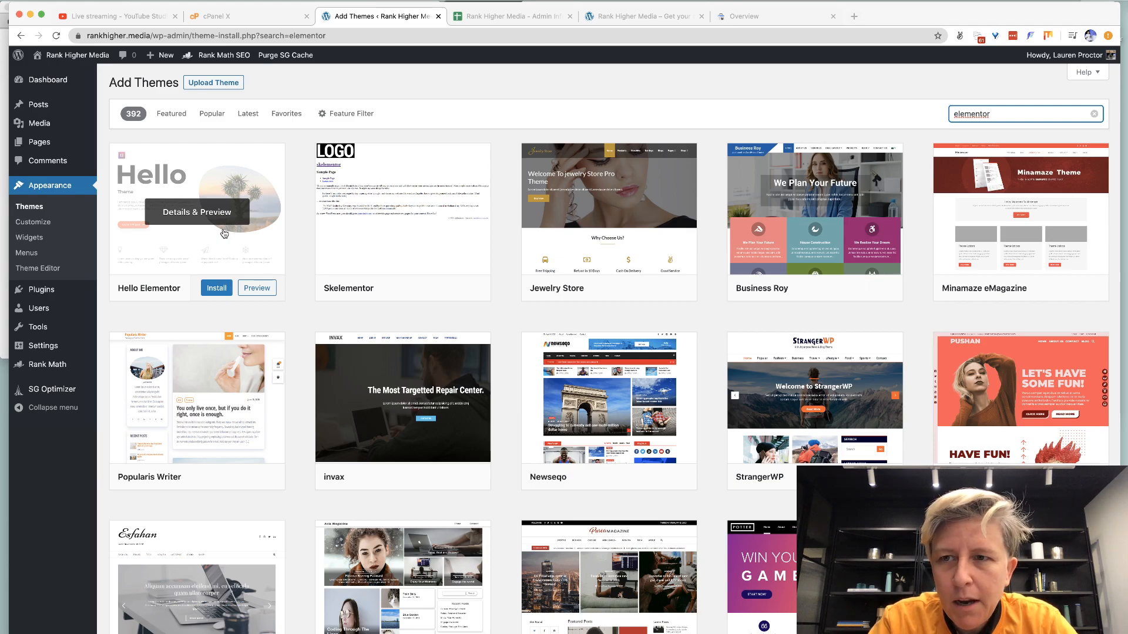
scroll(224, 233, down, 7)
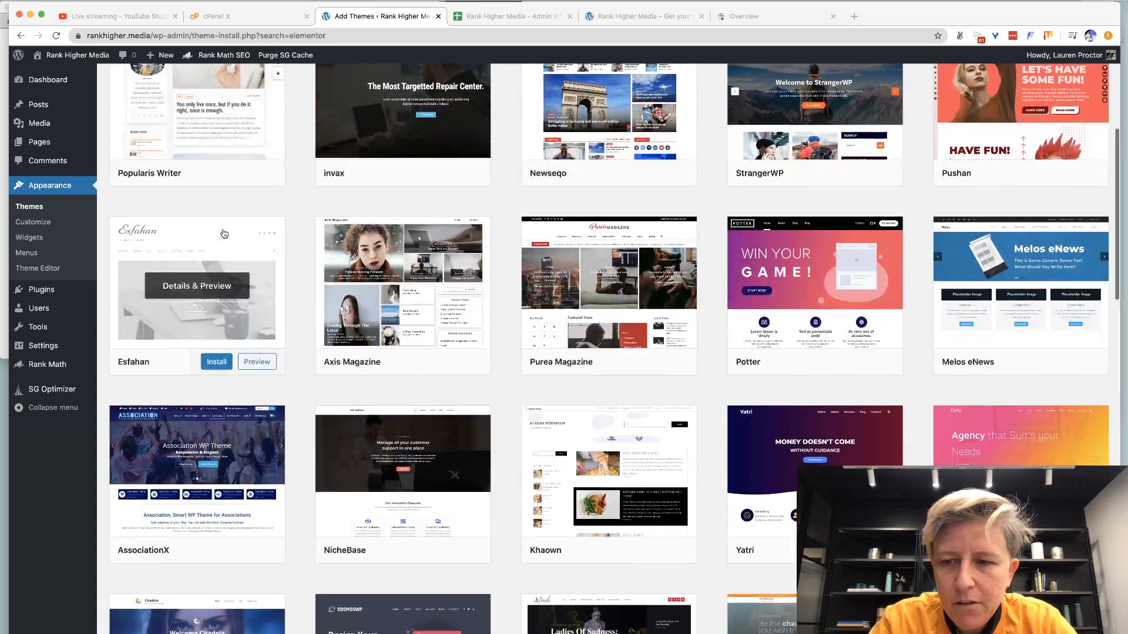
scroll(223, 234, down, 5)
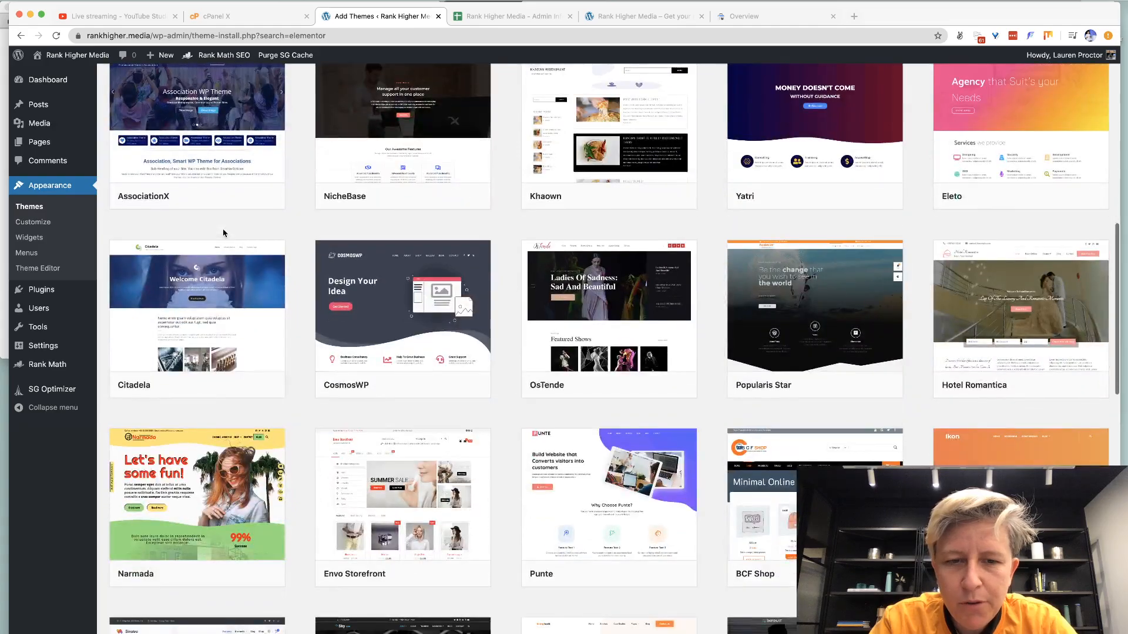
scroll(224, 233, down, 3)
scroll(224, 233, down, 3)
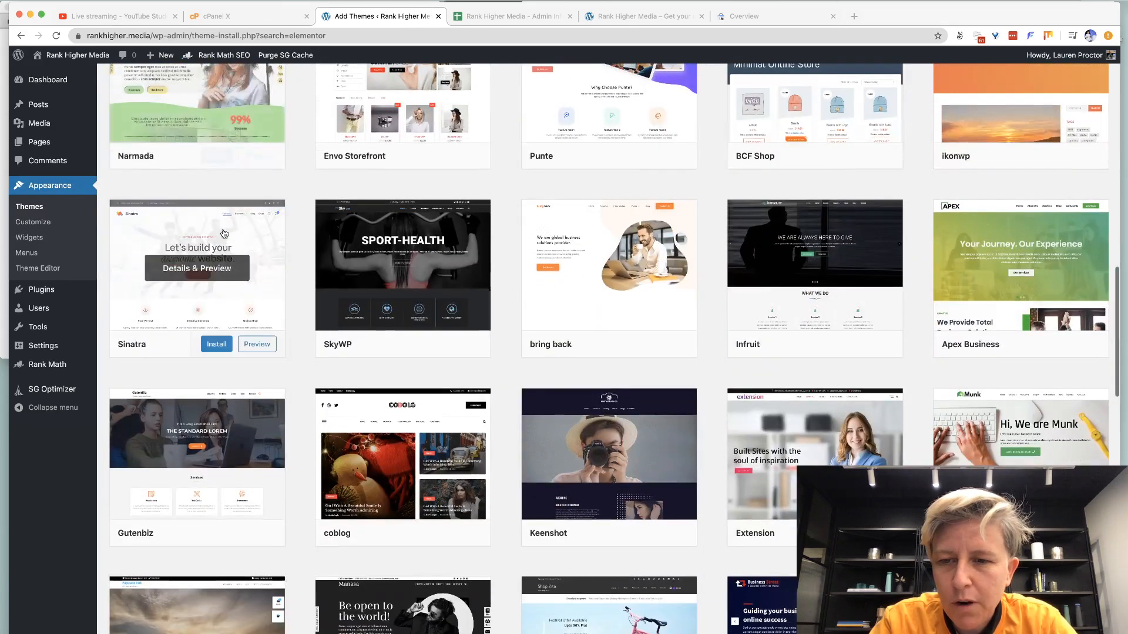
Narrow the theme search to 'elementor minimal' and browse the 44 results.
text(mini)
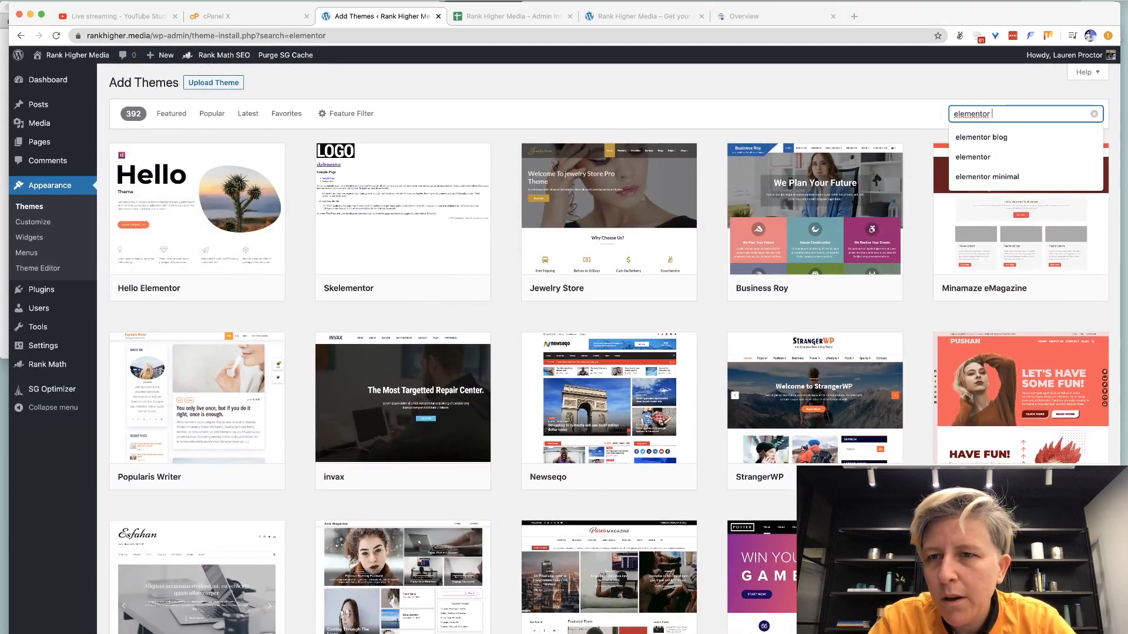
text(mal)
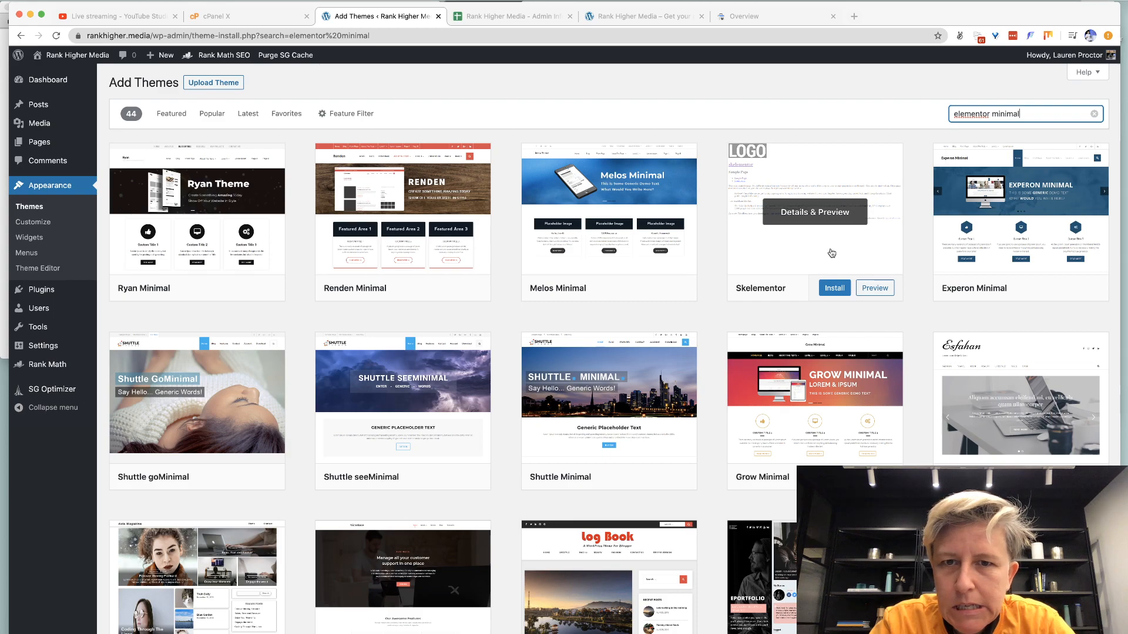
scroll(831, 253, down, 1)
scroll(831, 253, down, 10)
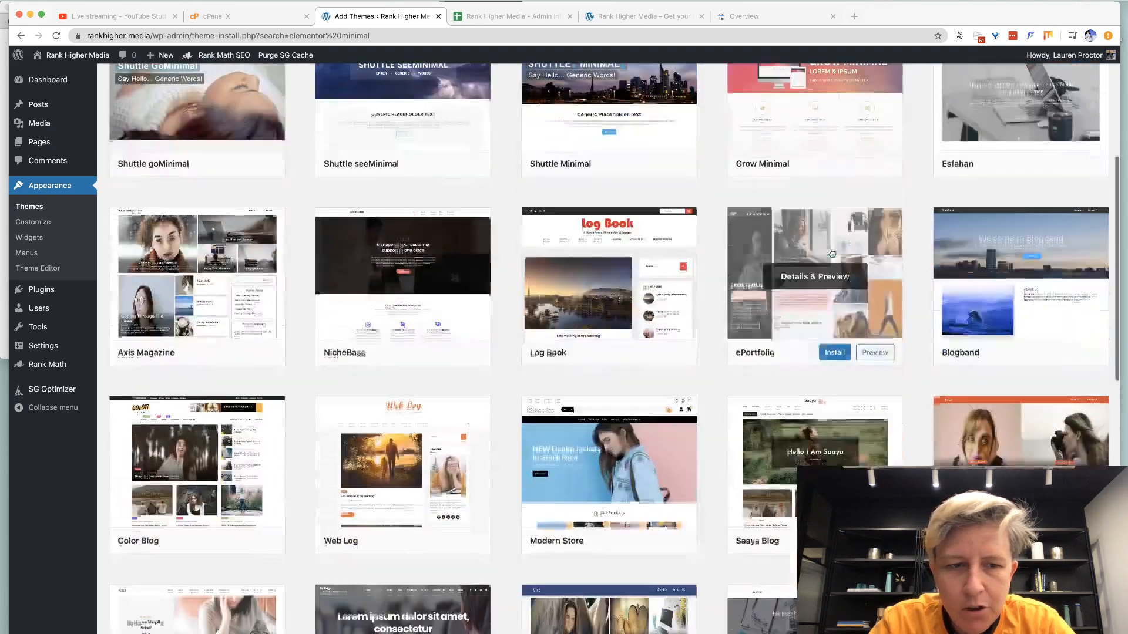
scroll(831, 254, down, 3)
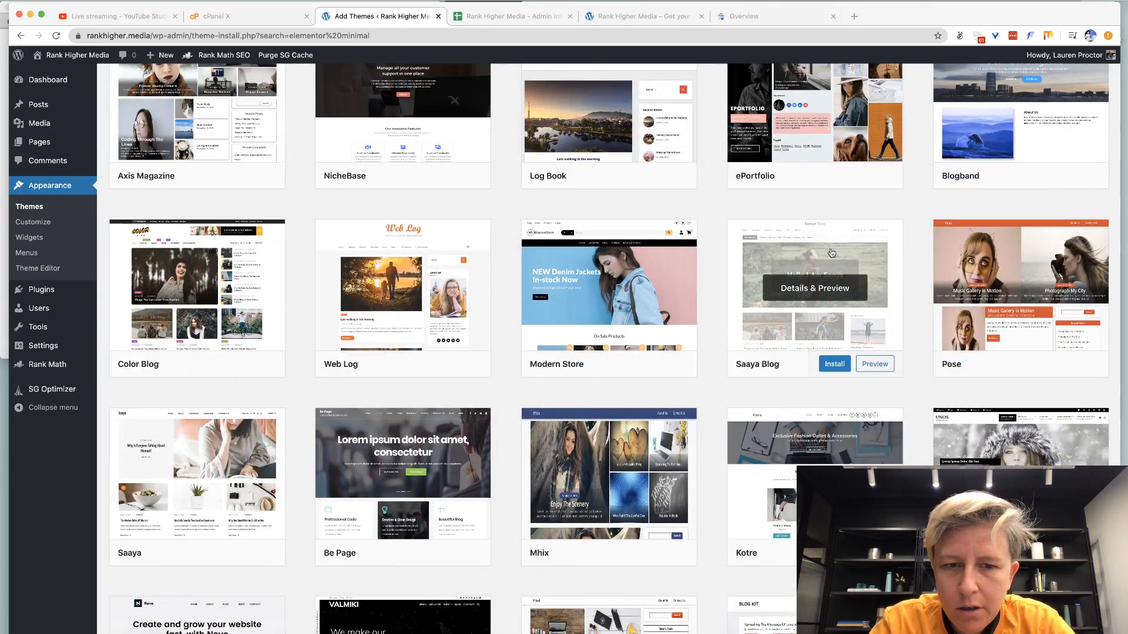
scroll(832, 247, up, 13)
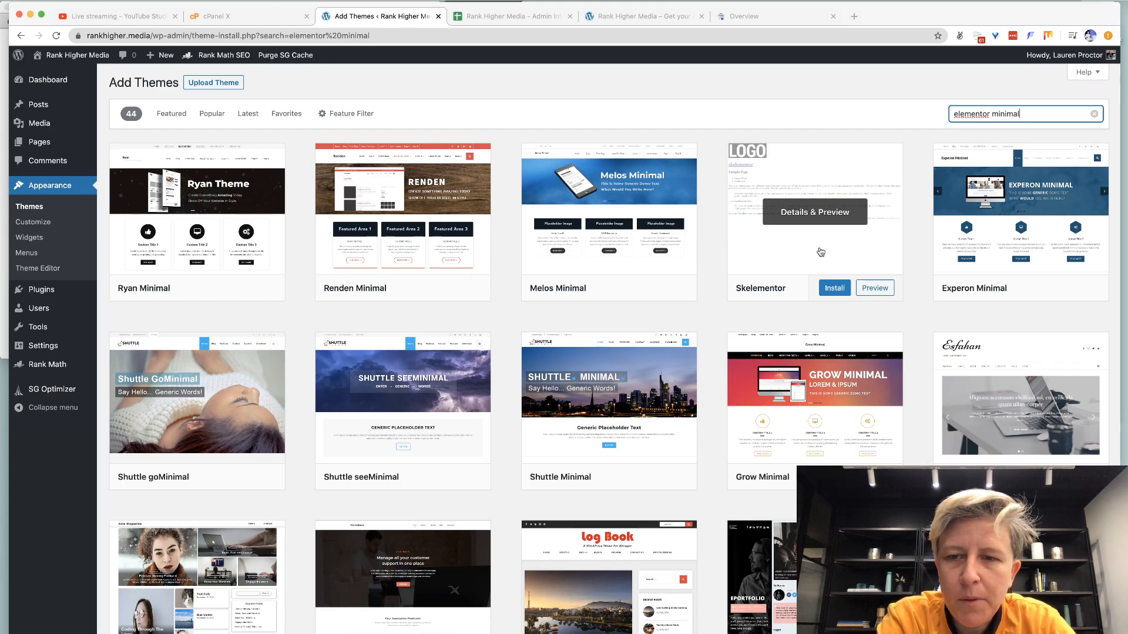
click(821, 252)
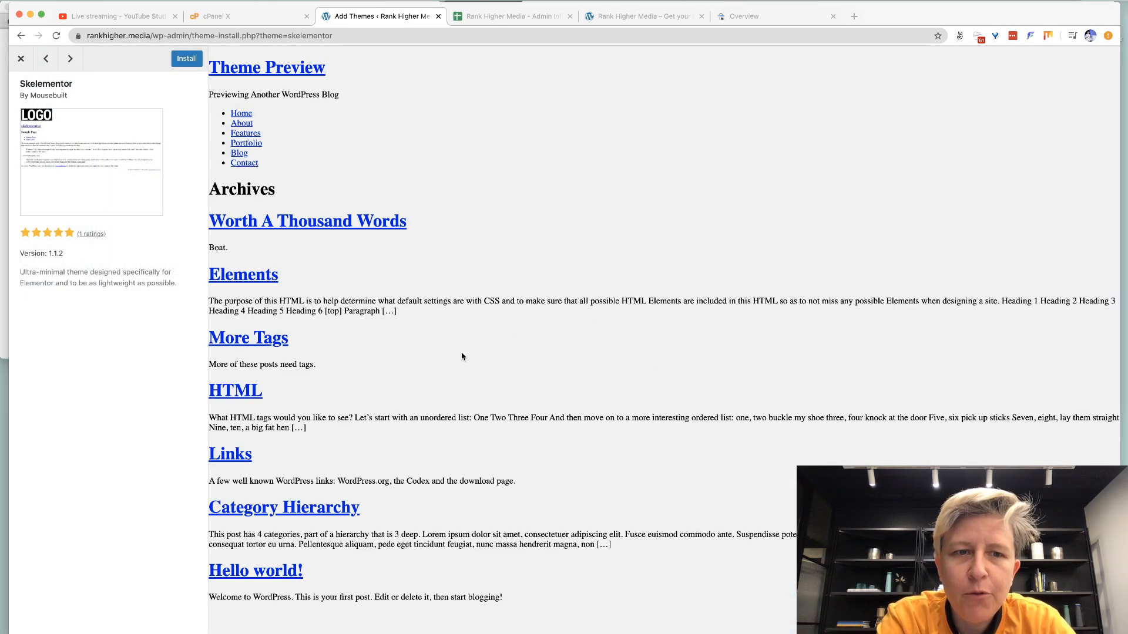
key(Escape)
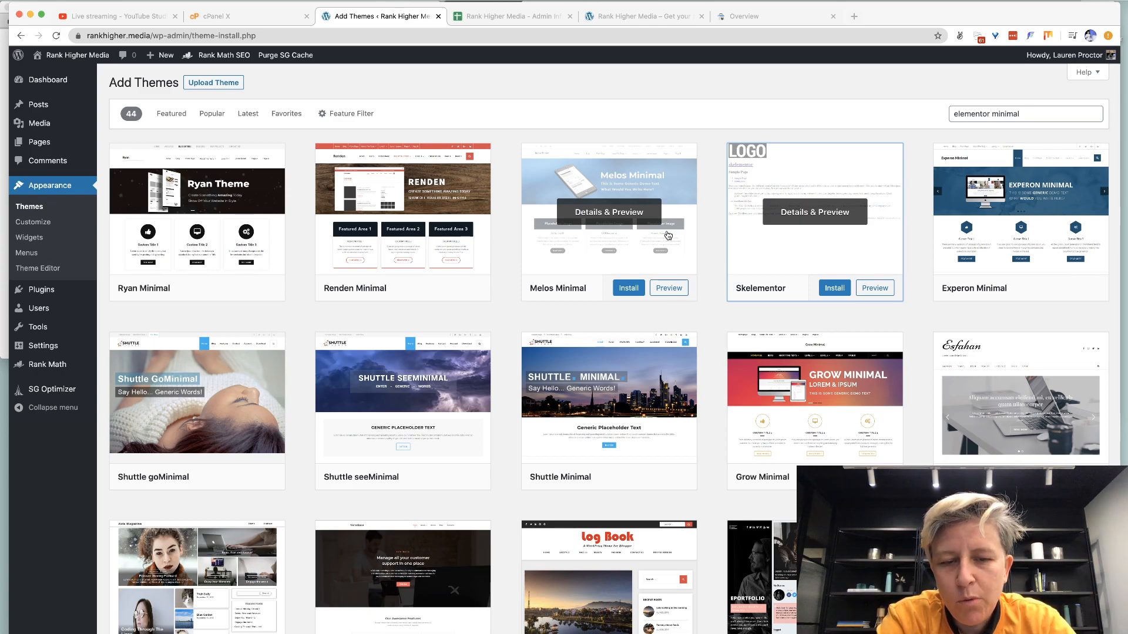
scroll(501, 304, down, 2)
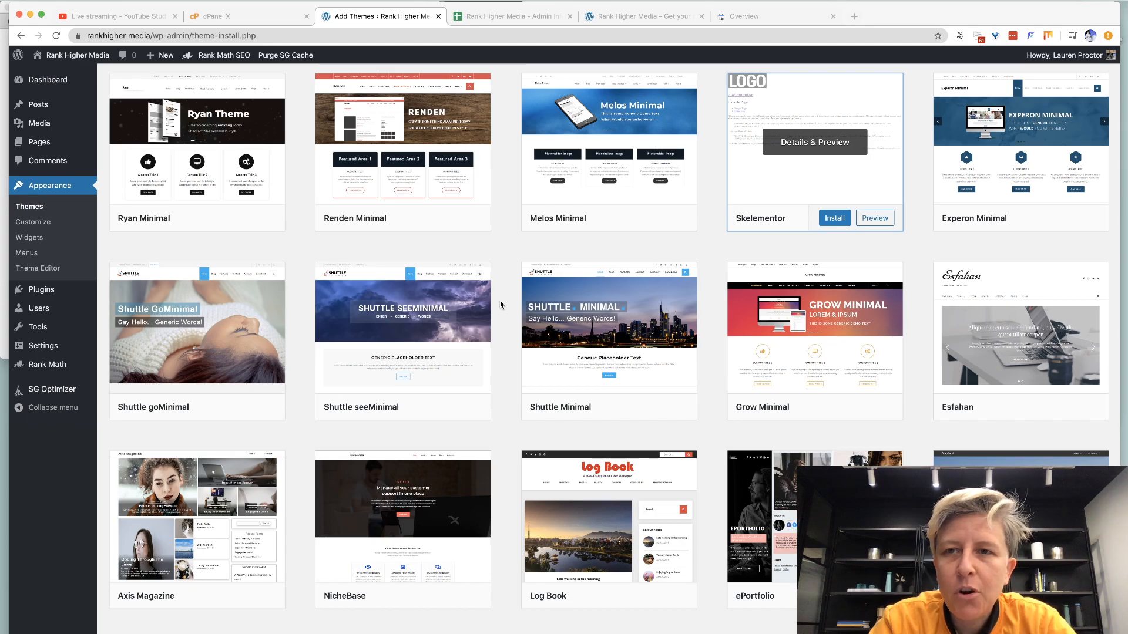
key(cmd+t)
text(storyworlding.ai/w)
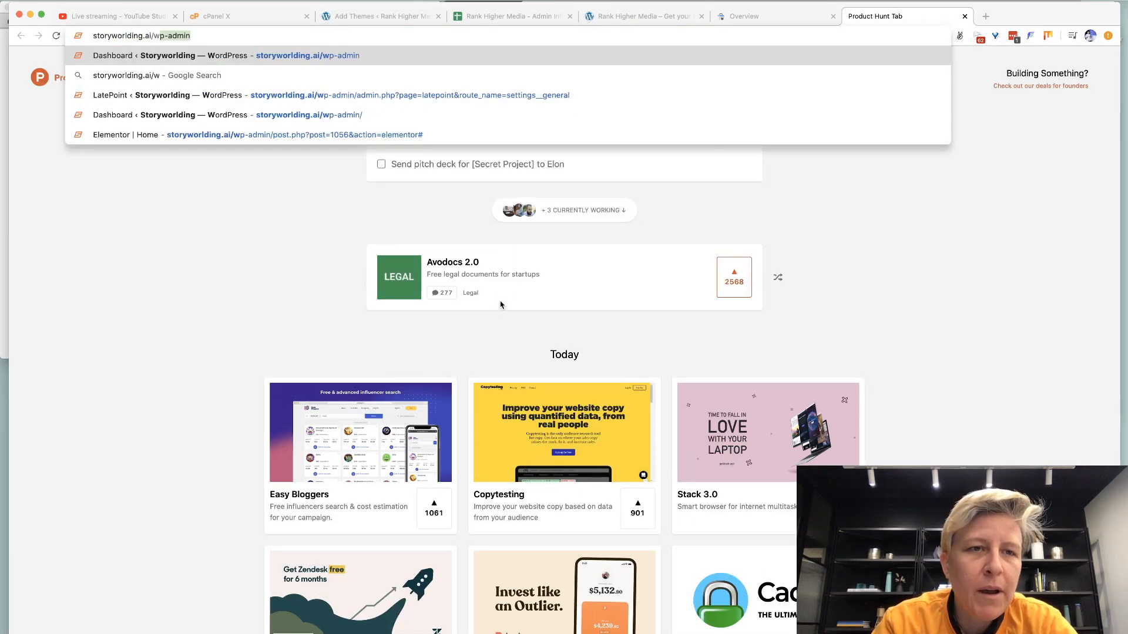
key(Return)
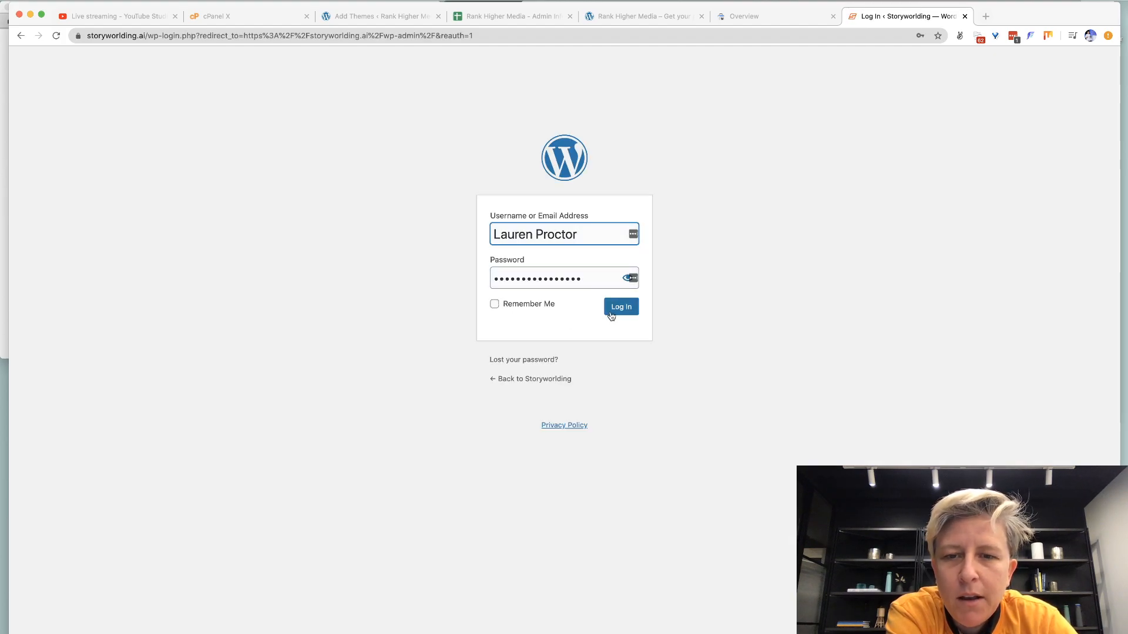
click(615, 311)
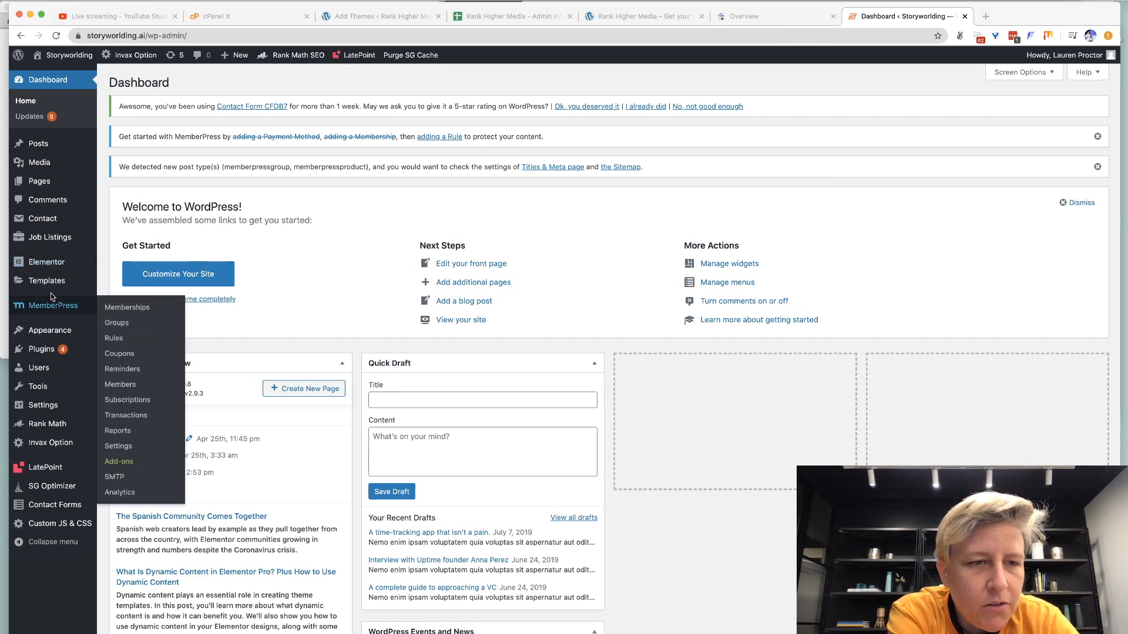
mouse_move(47, 330)
click(109, 333)
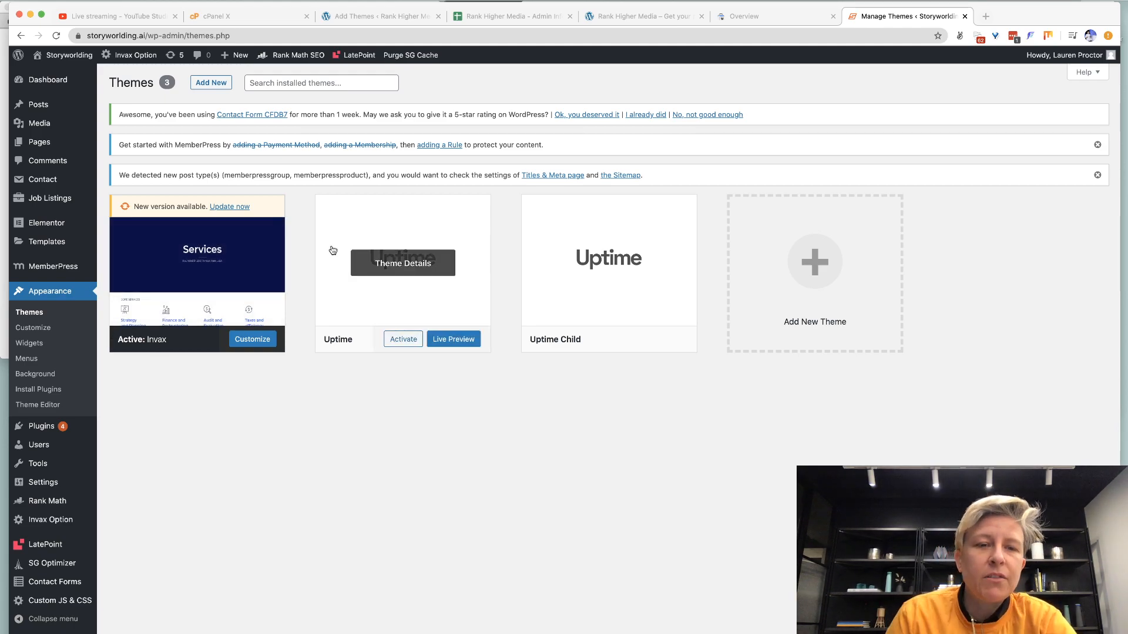
key(ctrl+w)
Search themes for 'invax' and open its preview's Elements sample post.
scroll(982, 131, up, 2)
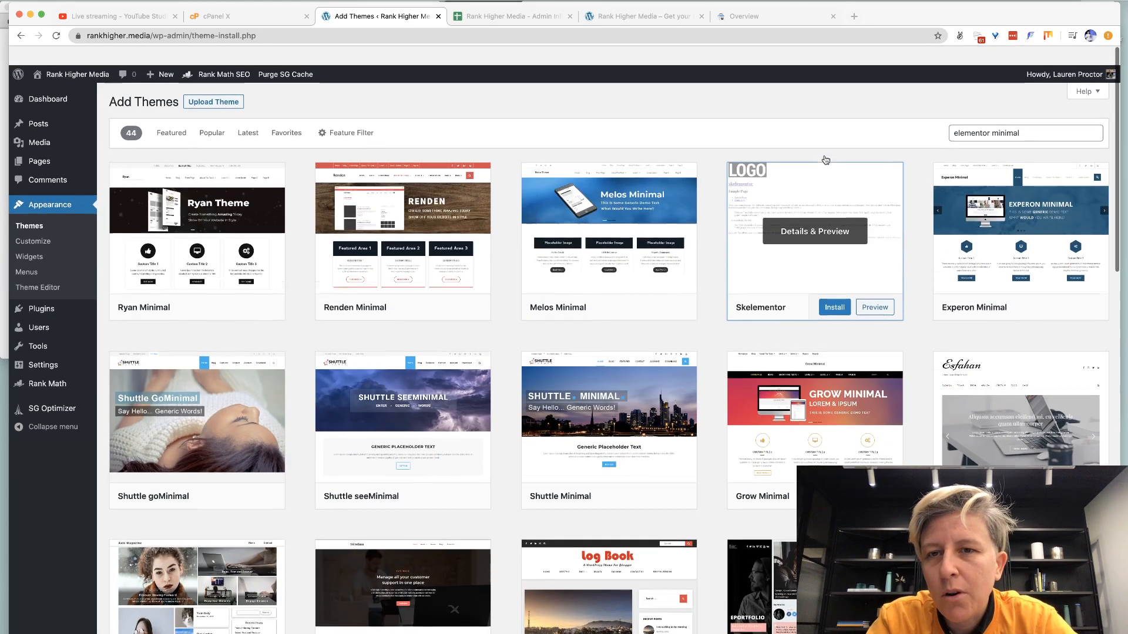
triple_click(982, 114)
text(invax)
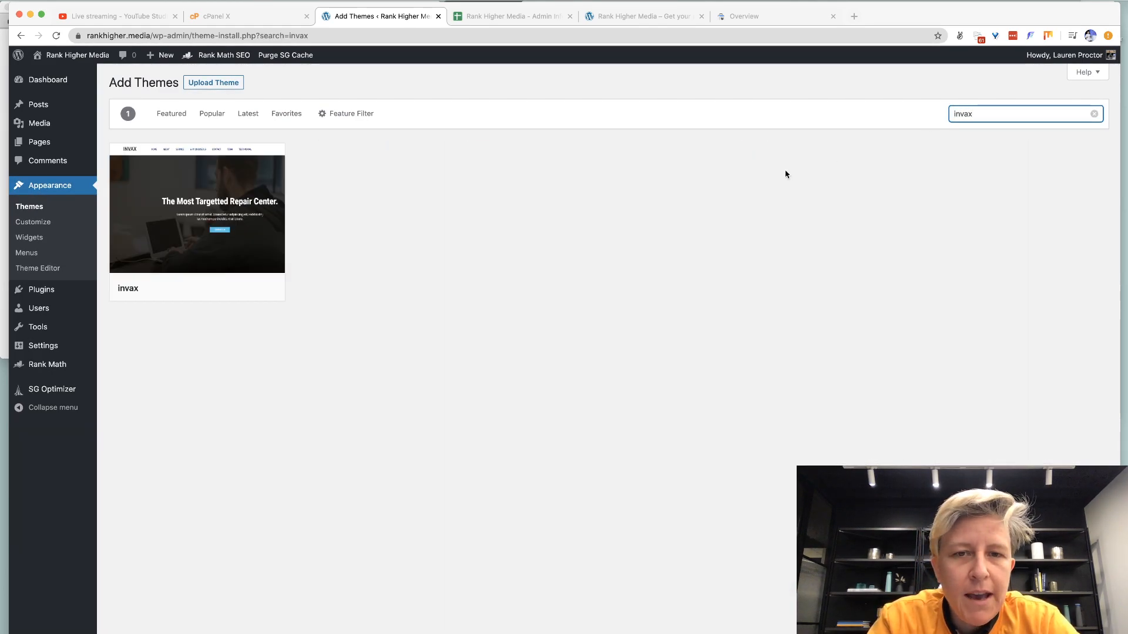
click(143, 246)
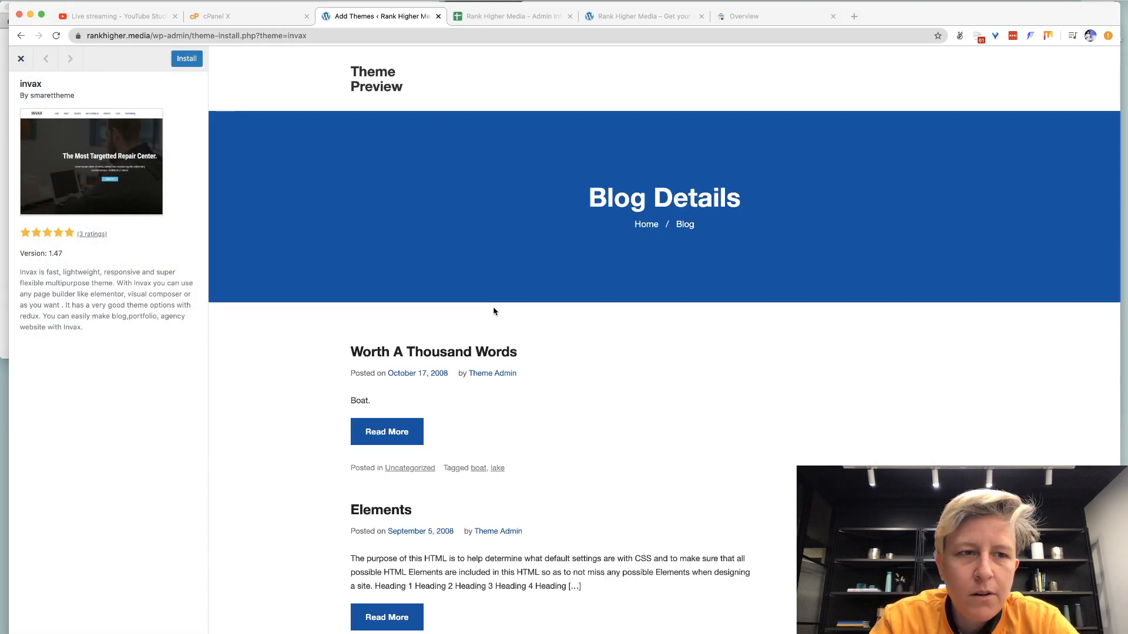
scroll(493, 311, down, 10)
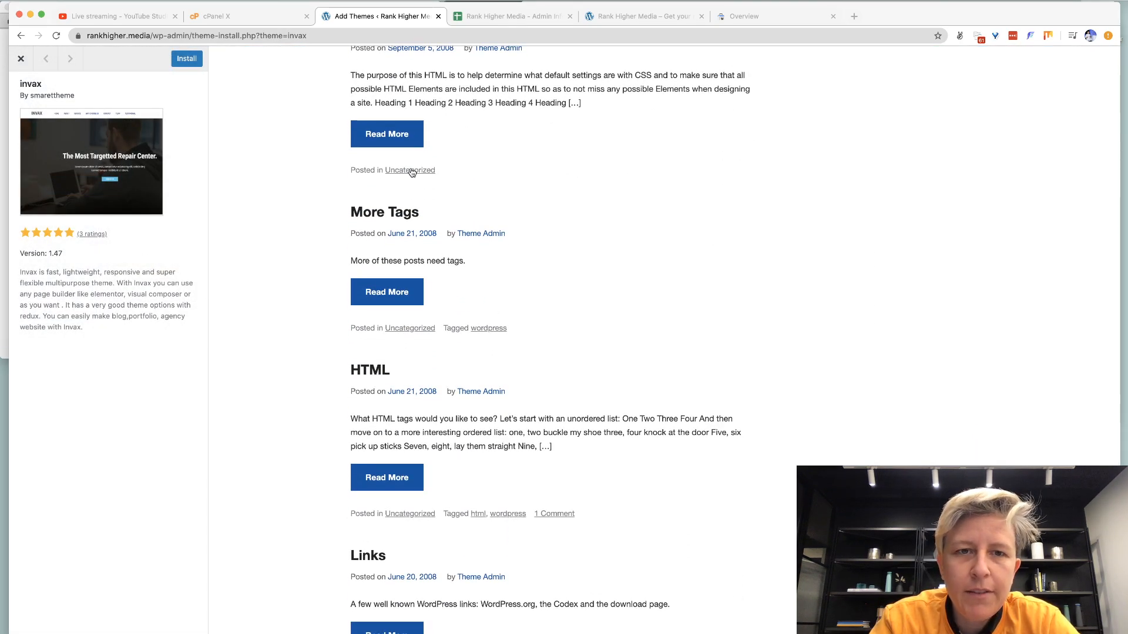
click(395, 141)
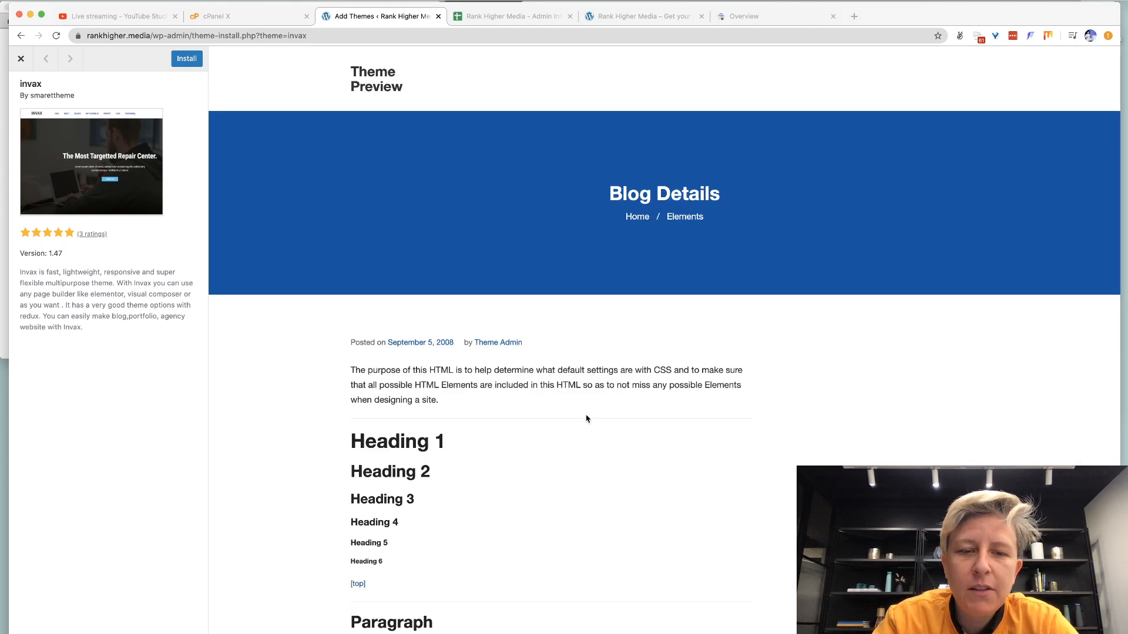
scroll(586, 419, down, 7)
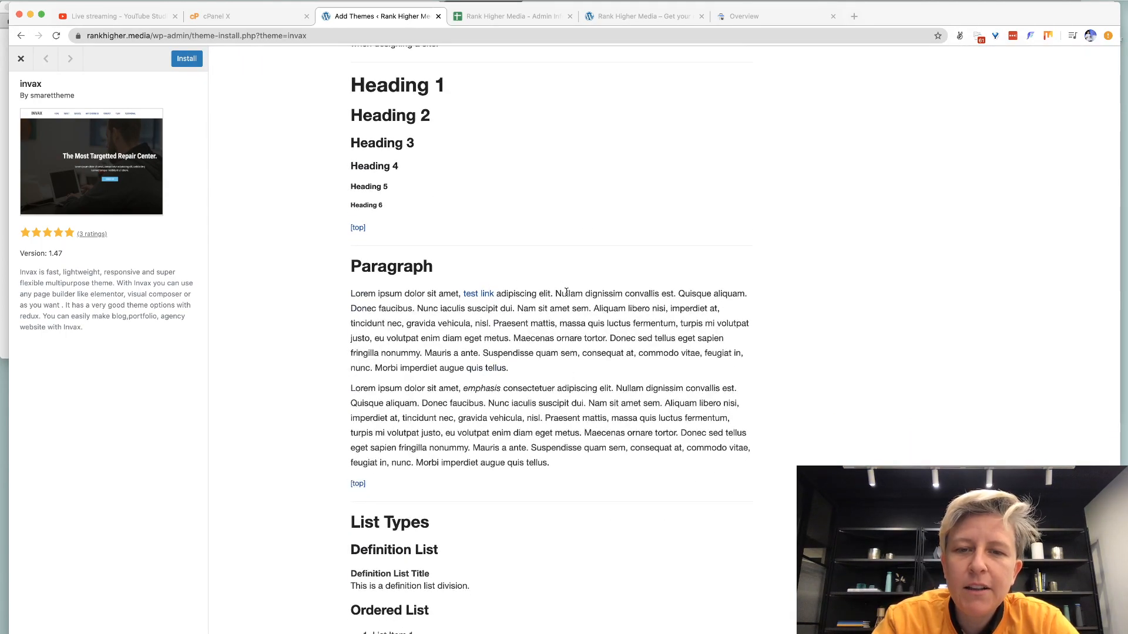
Read through the invax sample post and install the Invax theme.
drag(566, 292, 576, 419)
scroll(575, 419, down, 8)
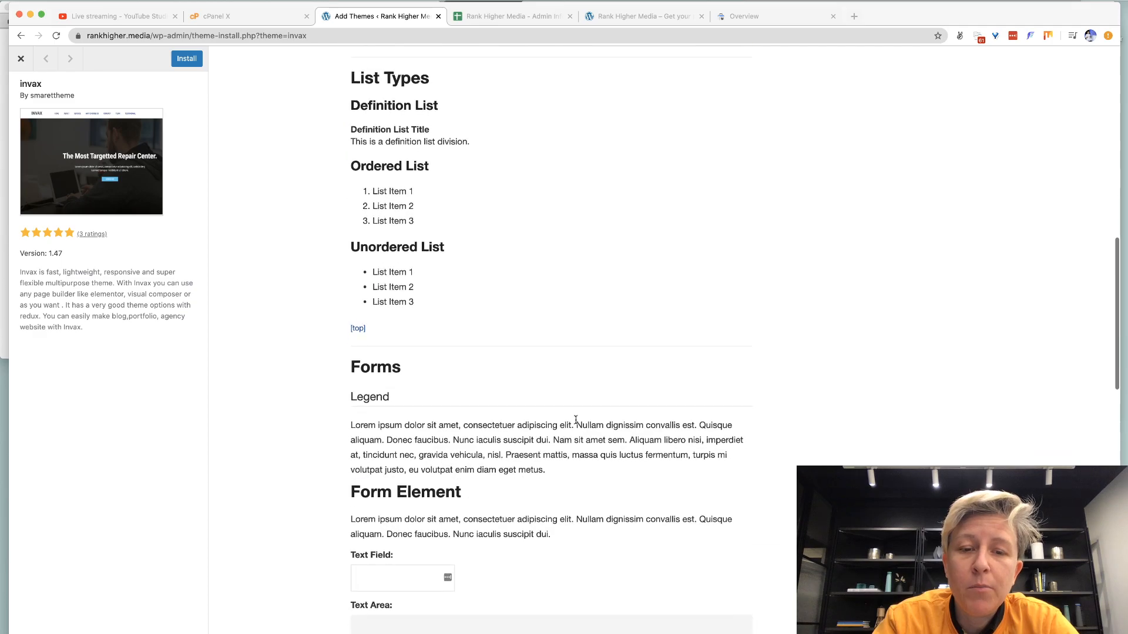
scroll(576, 420, down, 13)
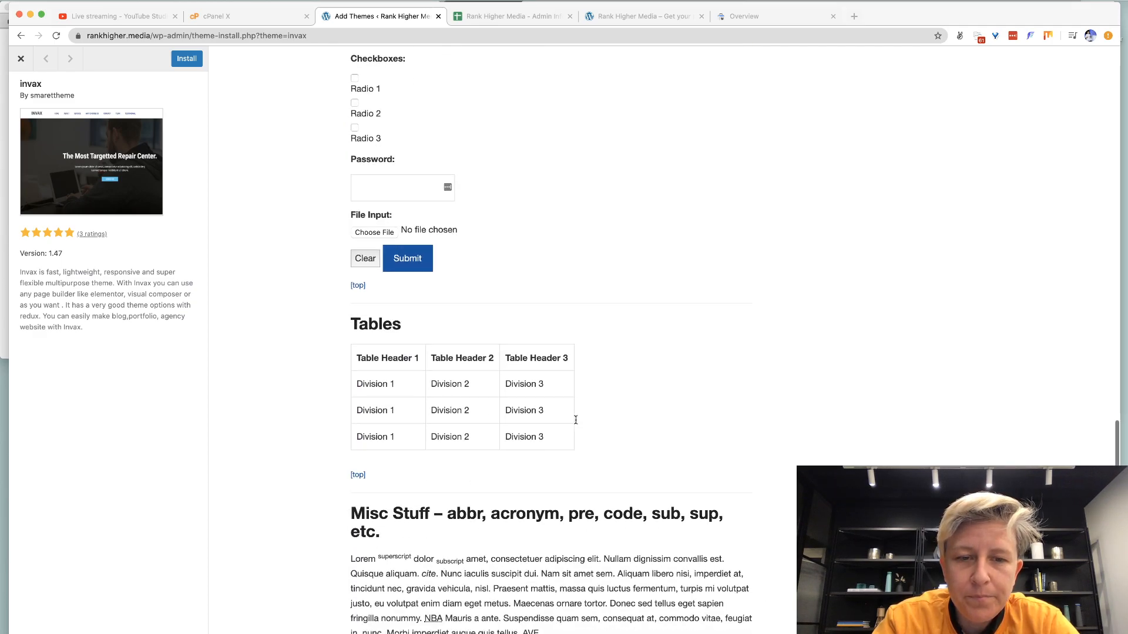
scroll(575, 419, down, 9)
scroll(576, 419, up, 12)
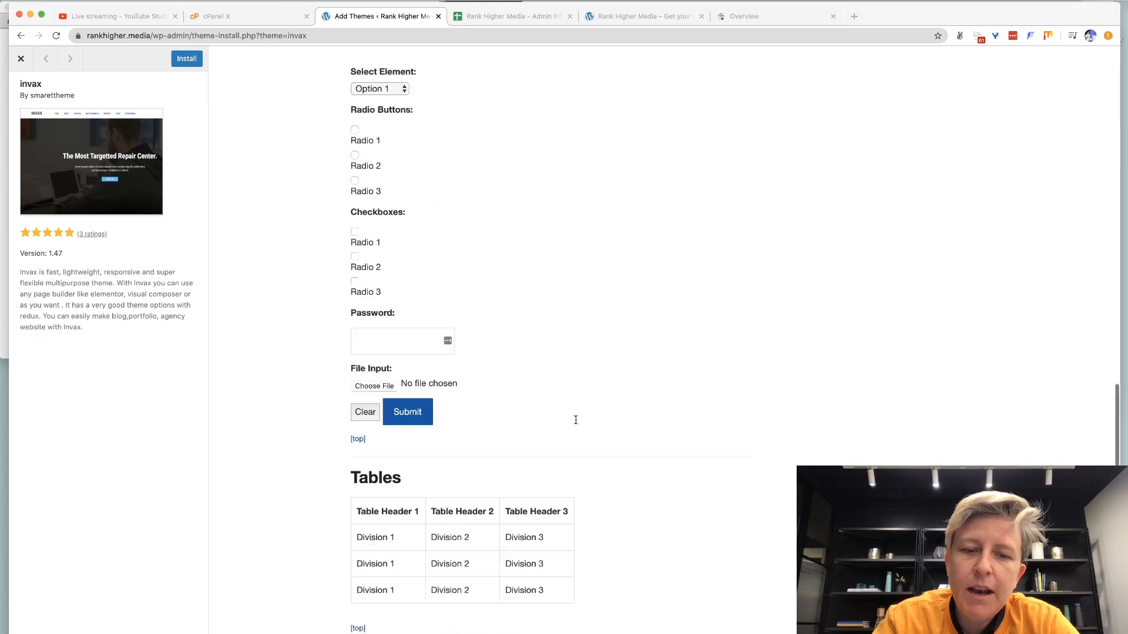
scroll(576, 419, up, 15)
click(182, 60)
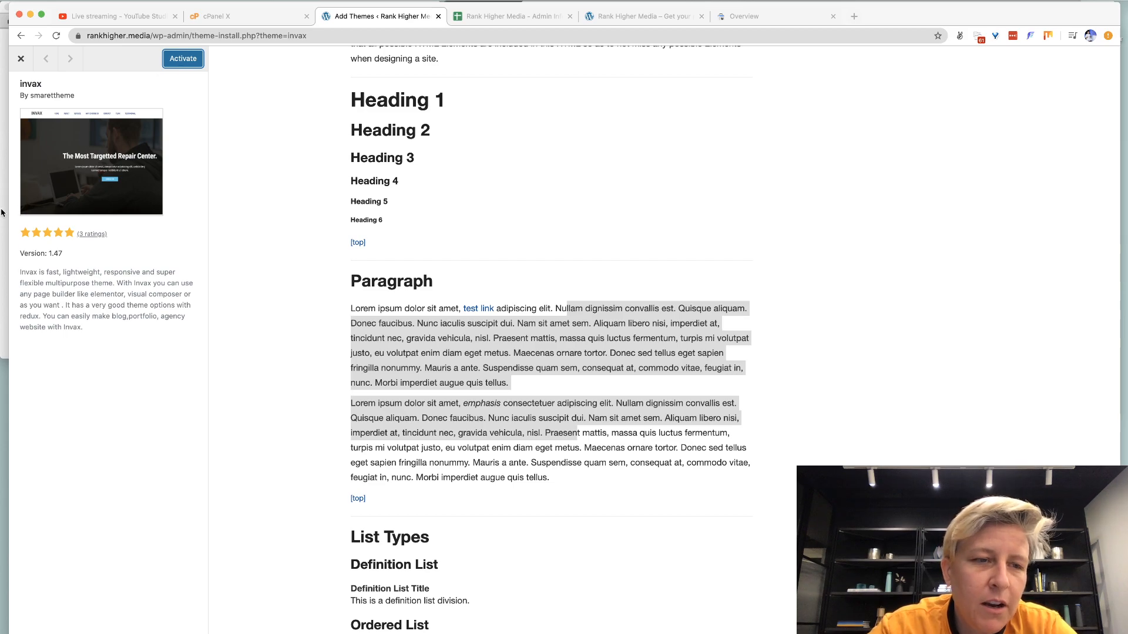
drag(61, 272, 91, 292)
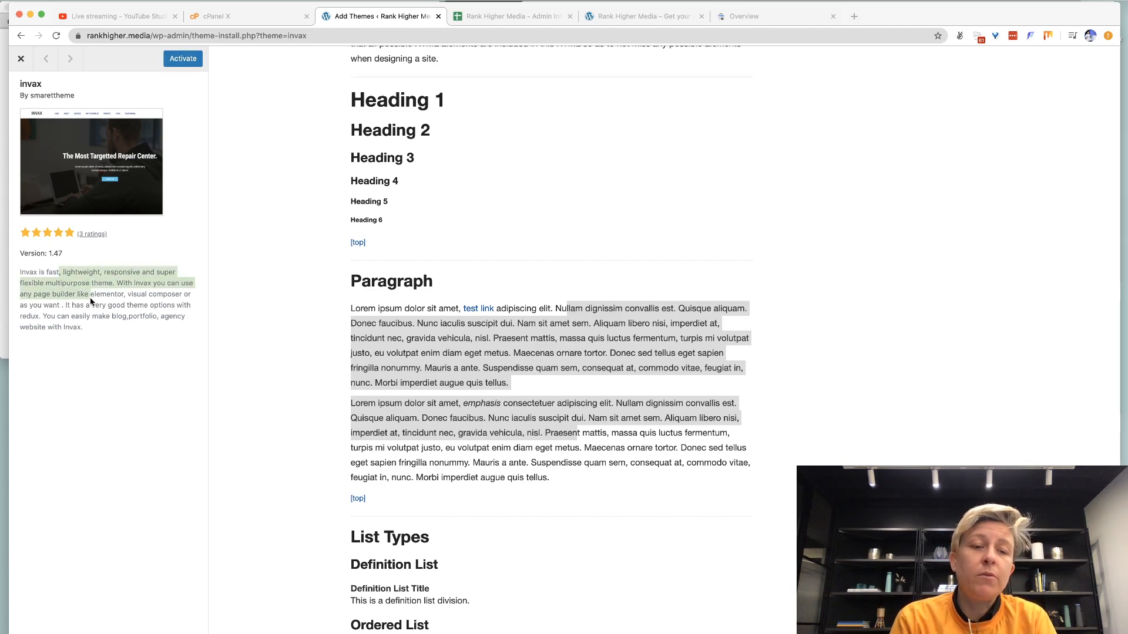
Activate Invax and bulk-install its required Theme Options plugin.
click(179, 63)
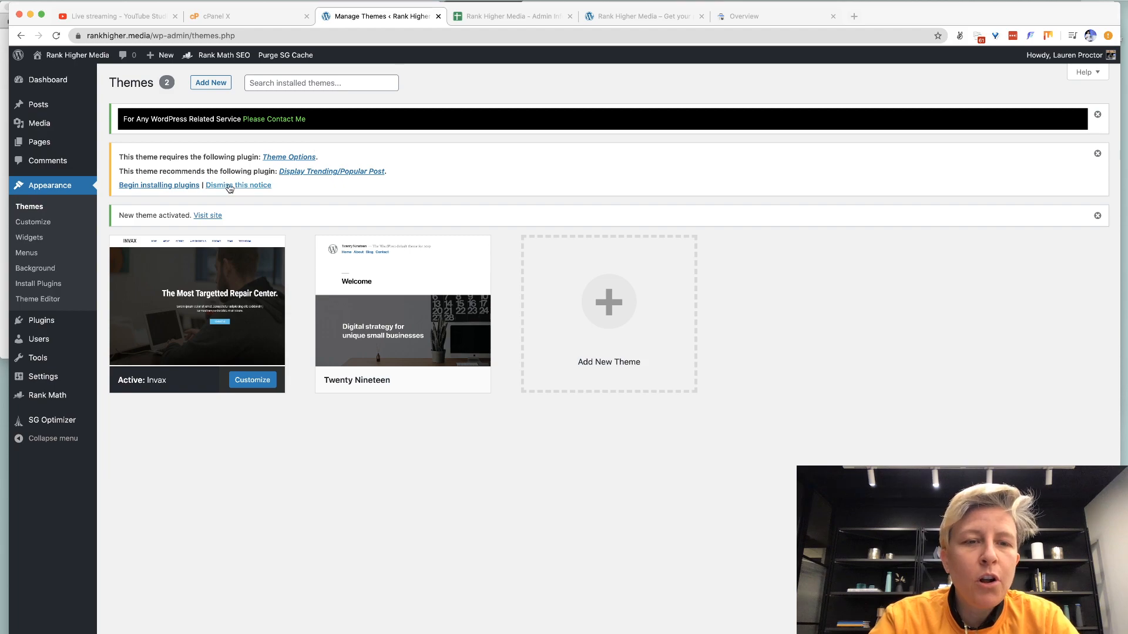
click(174, 187)
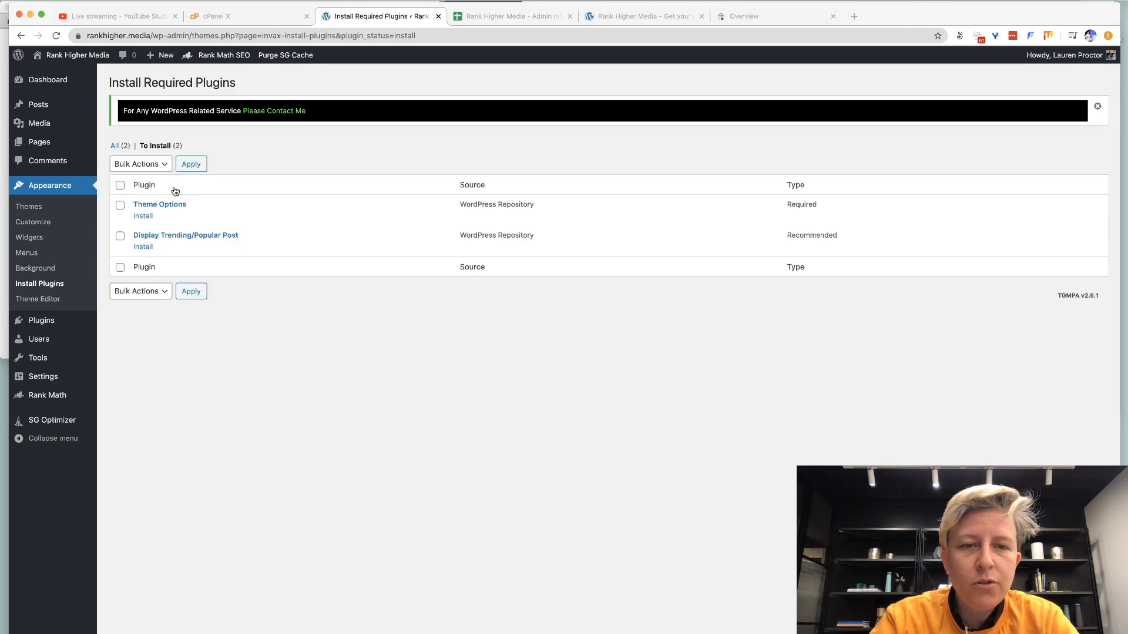
click(120, 205)
click(142, 167)
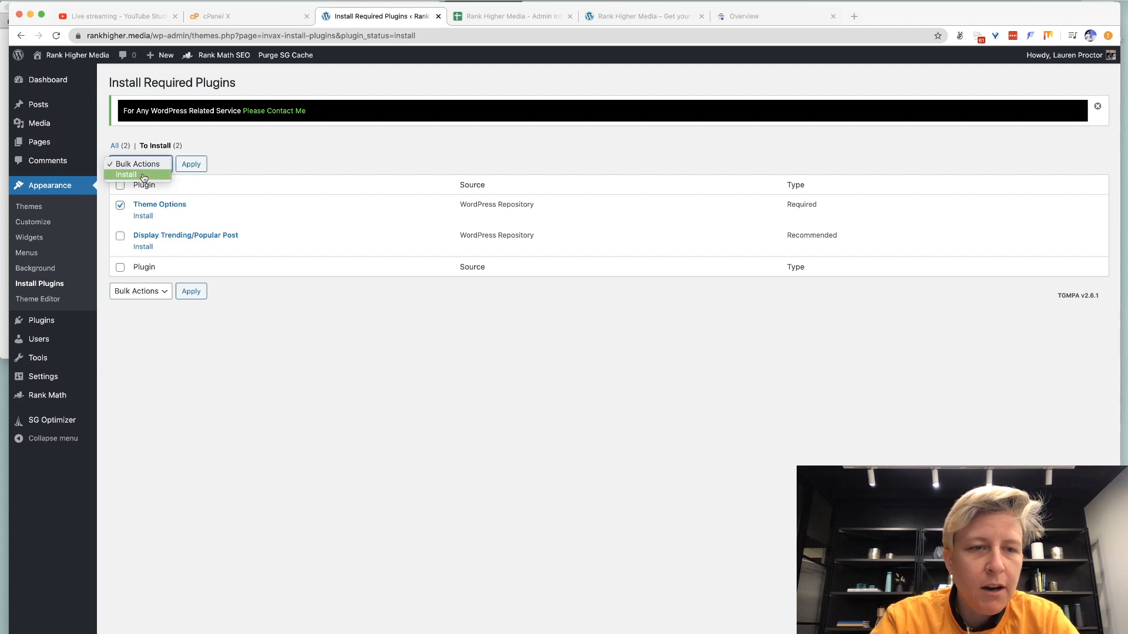
click(143, 175)
click(192, 168)
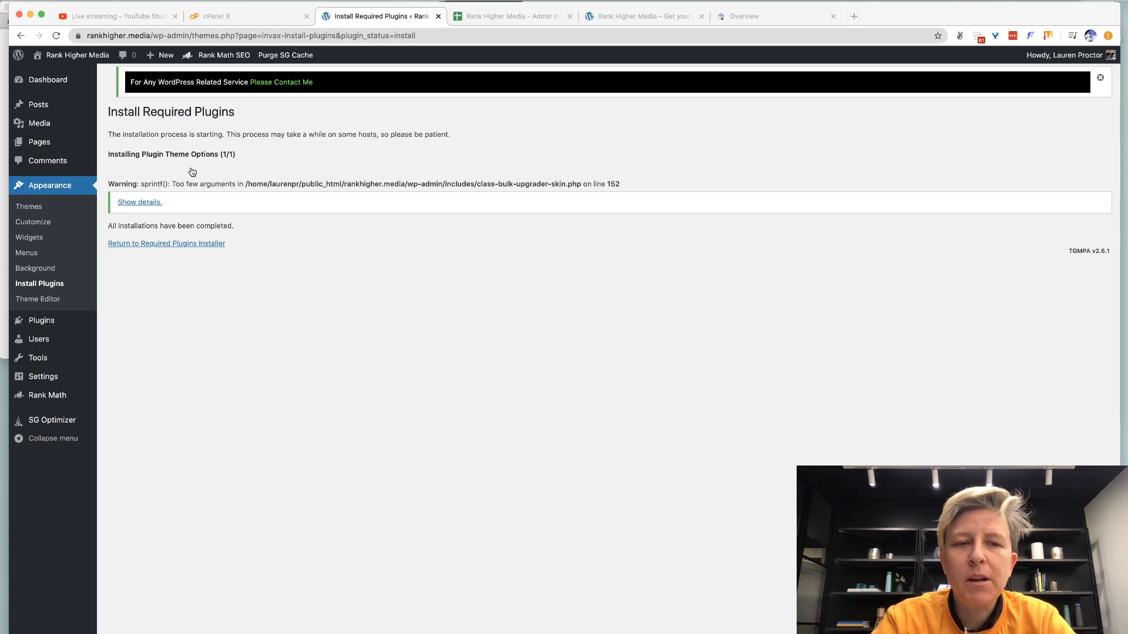
click(152, 245)
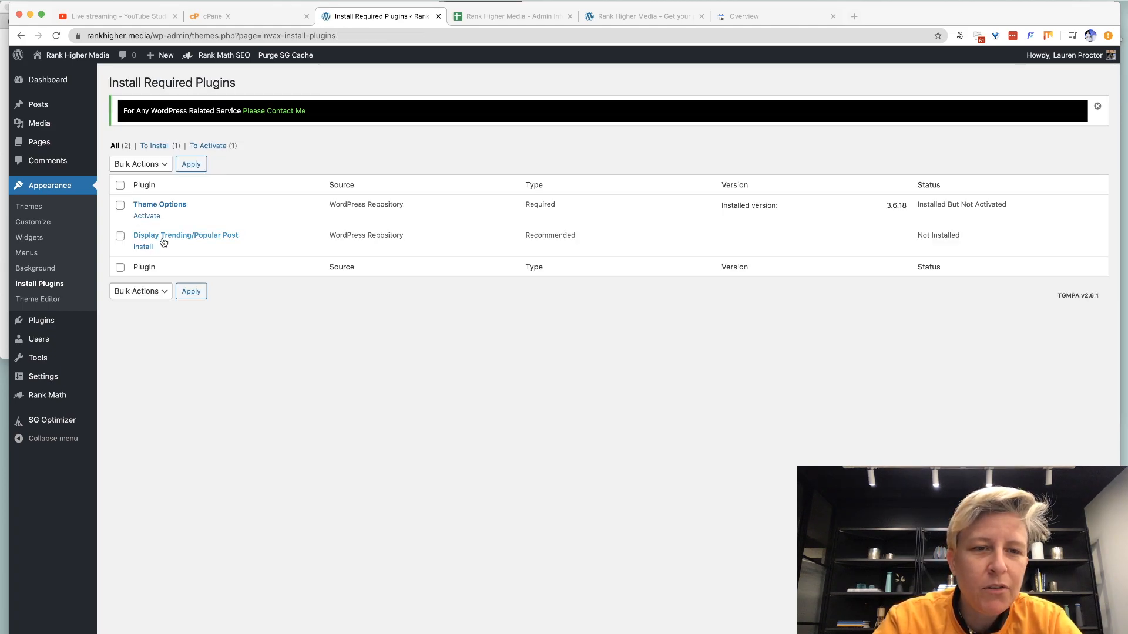
click(121, 239)
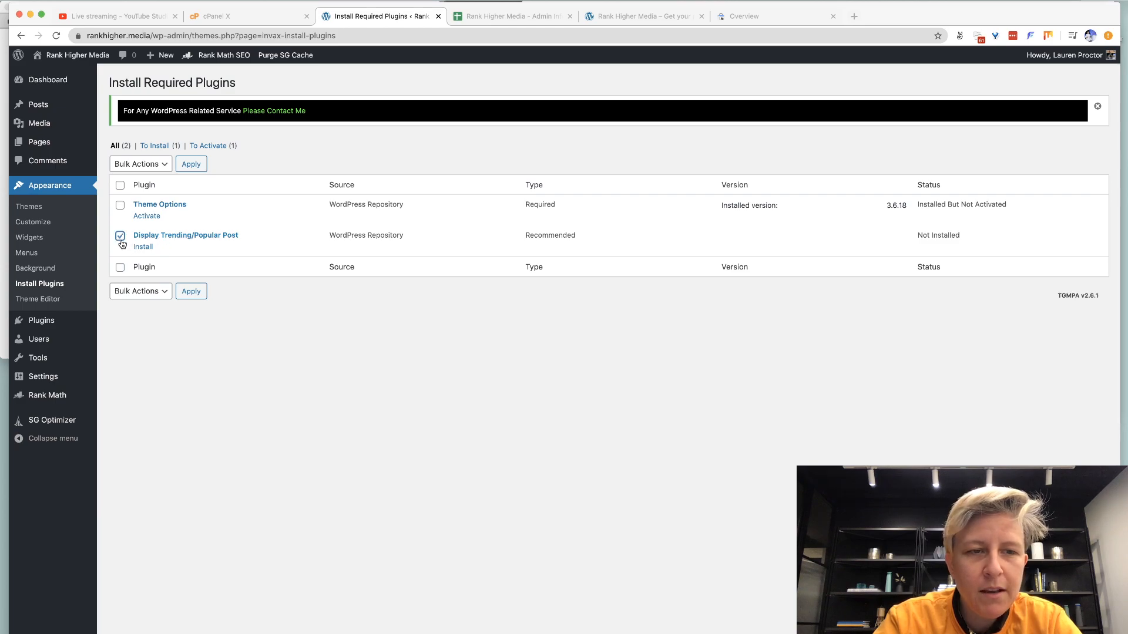
Dismiss the dashboard theme notice and activate Redux Framework on the Plugins page.
click(49, 79)
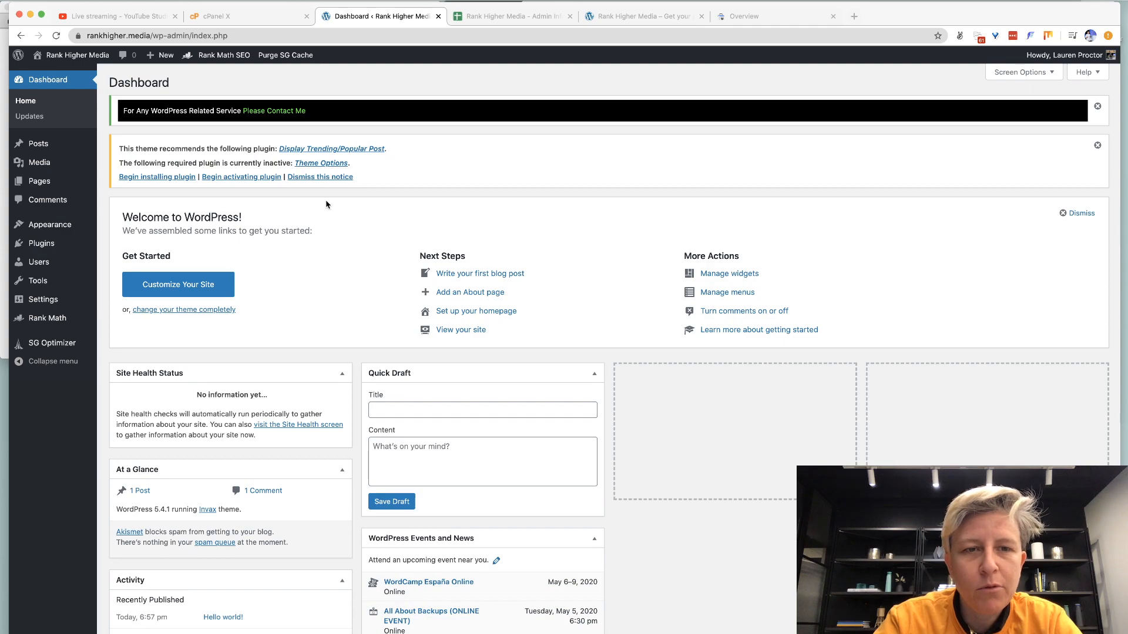
click(320, 176)
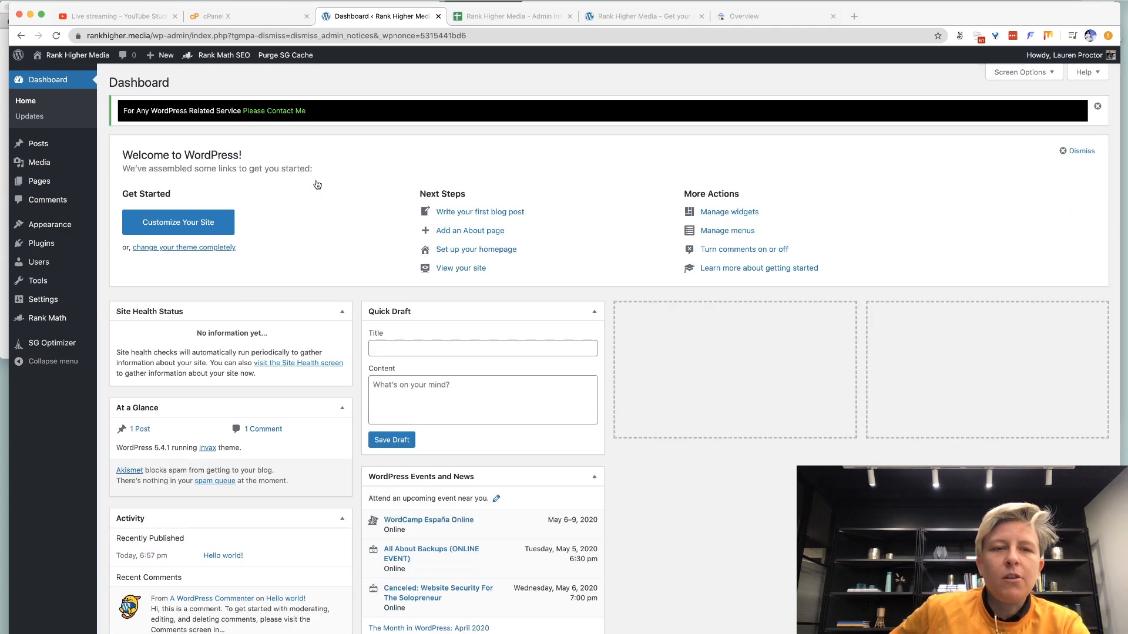
click(107, 250)
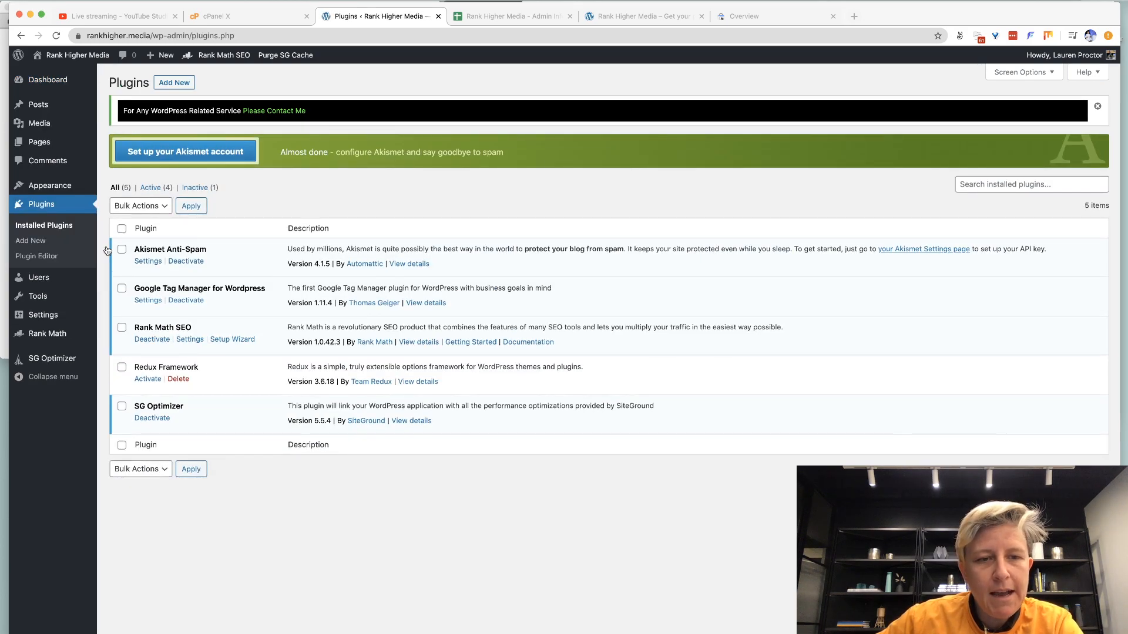
click(148, 380)
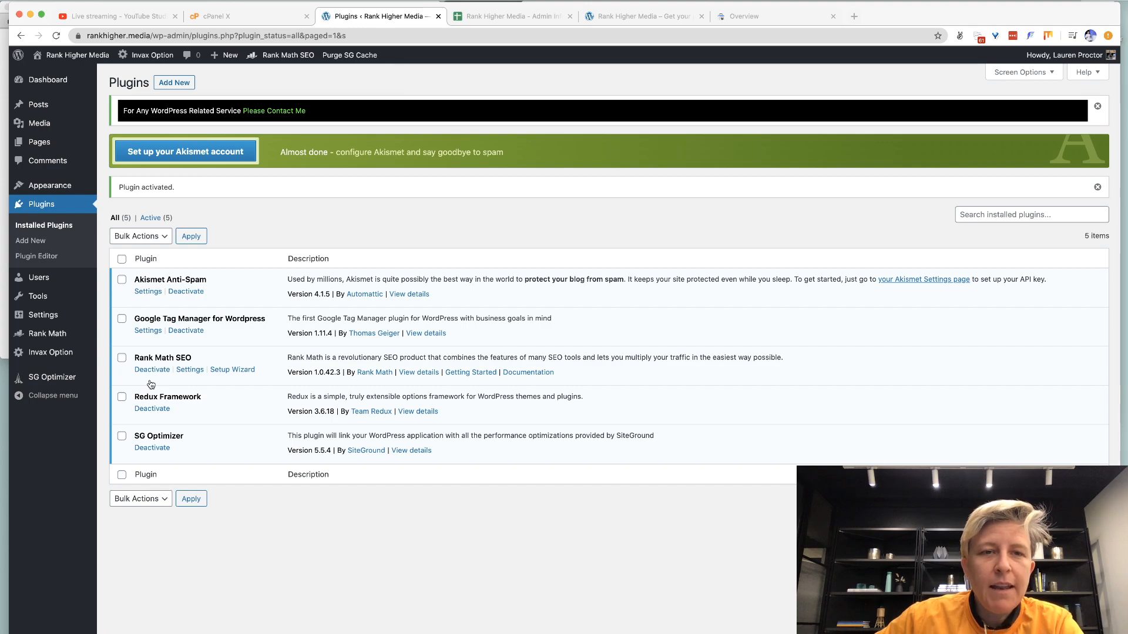
key(super+t)
Load rankhigher.media in the new tab, scroll its blog page, then close the tab.
text(rankhigher.media)
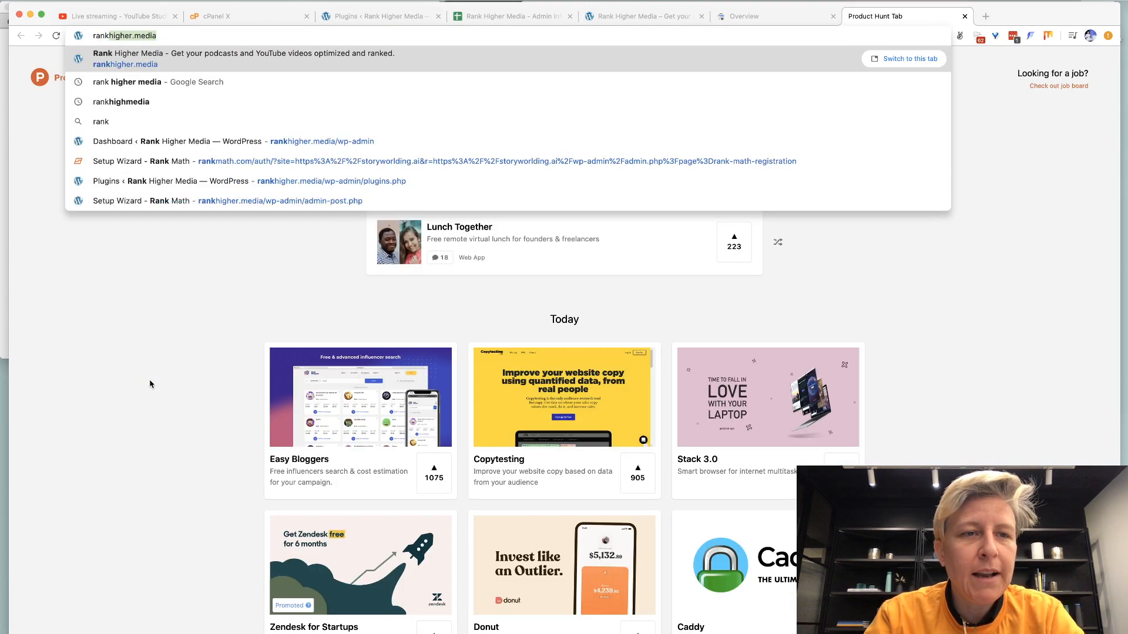
key(Return)
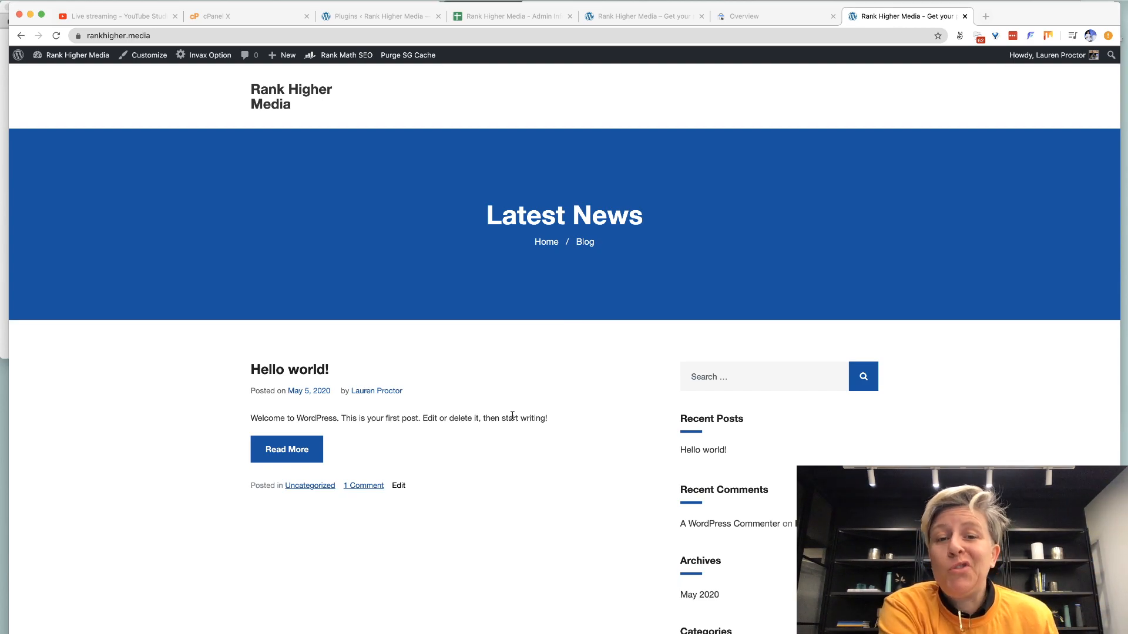
scroll(512, 415, down, 5)
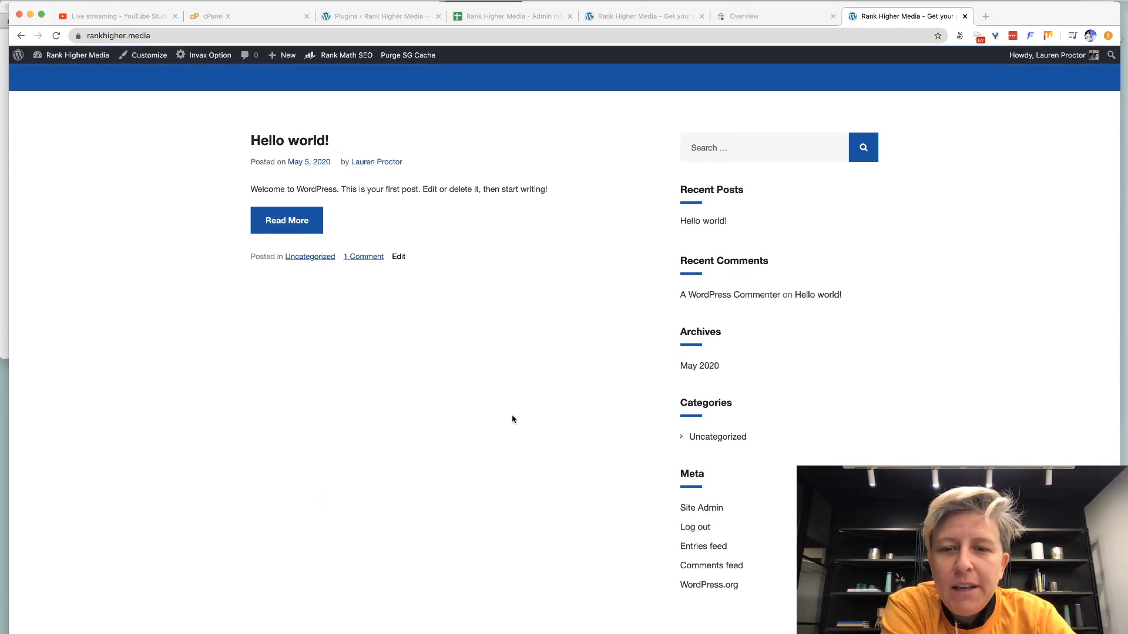
scroll(513, 418, up, 5)
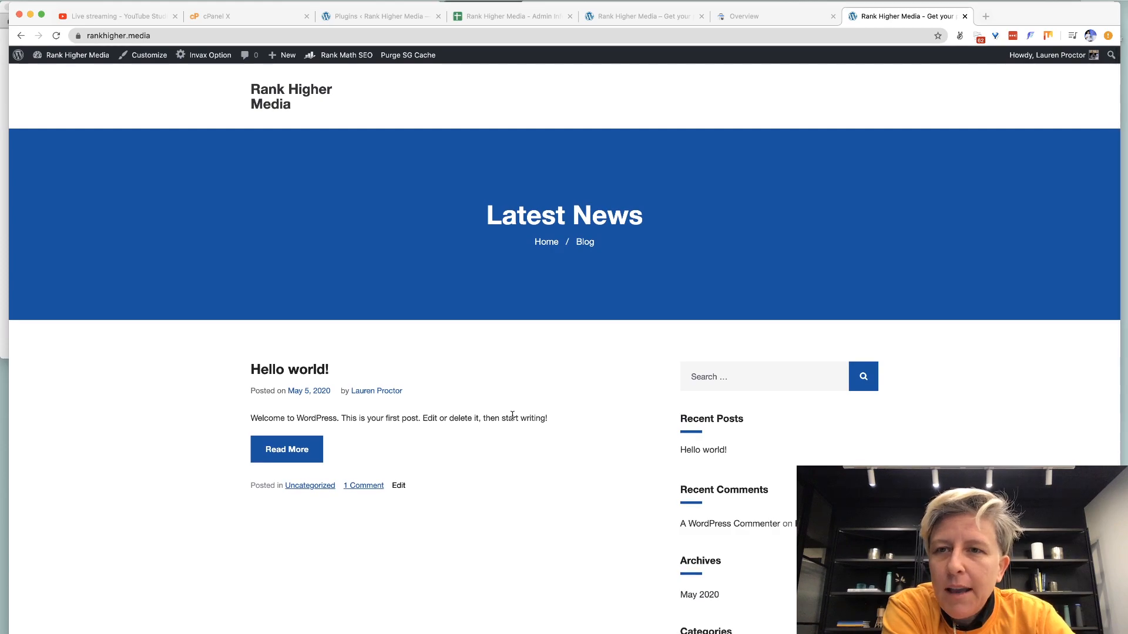
key(super+w)
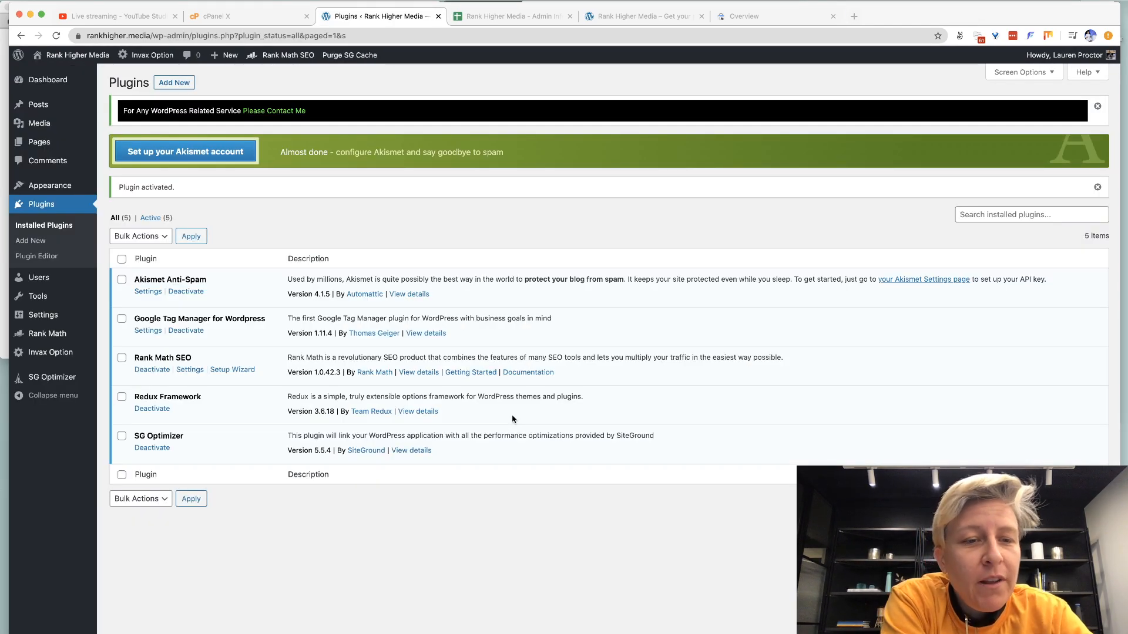
Go to the Add New Plugins page and briefly search the system files for 'elementor'.
click(25, 244)
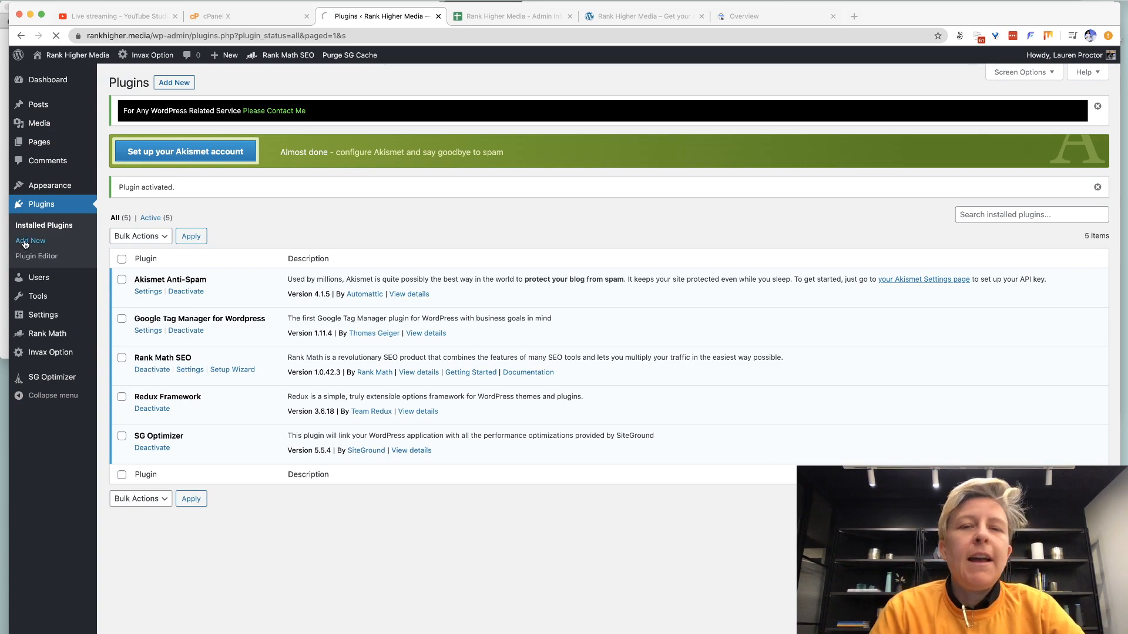
key(super+space)
text(e)
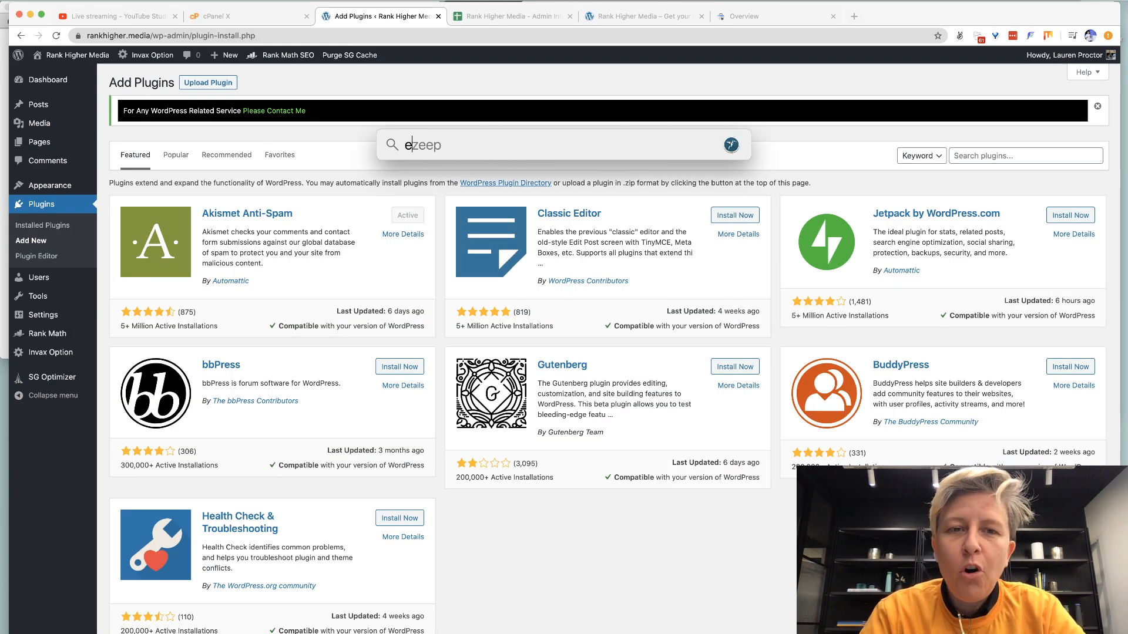
text(lementor)
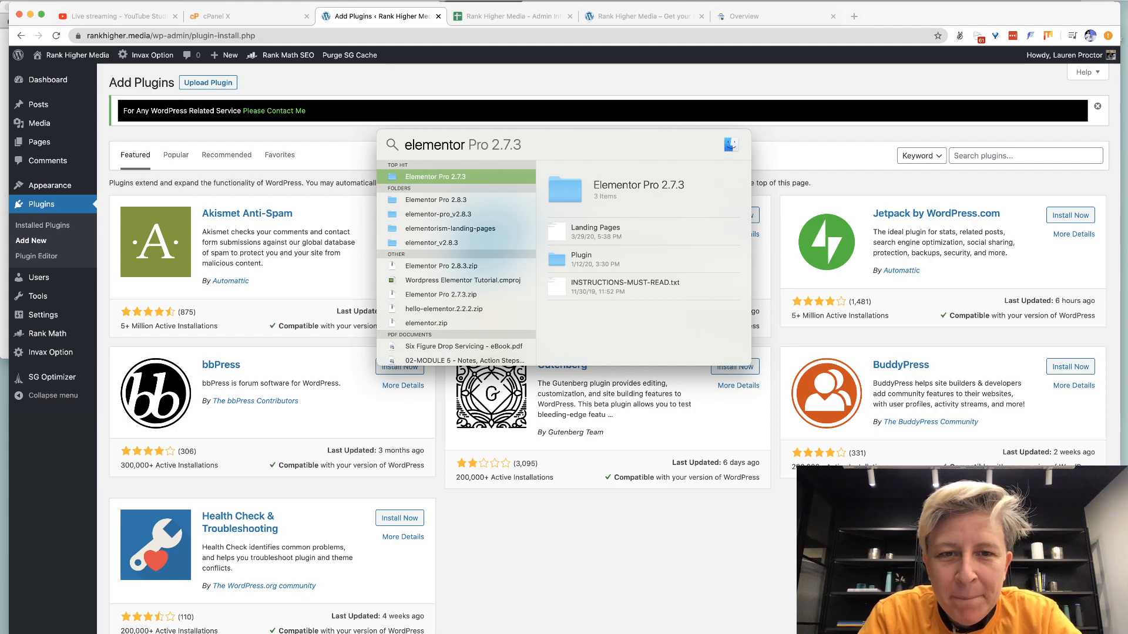
key(Escape)
Download the Elementor Pro plugin zip from the elementor.com My Account page.
key(super+t)
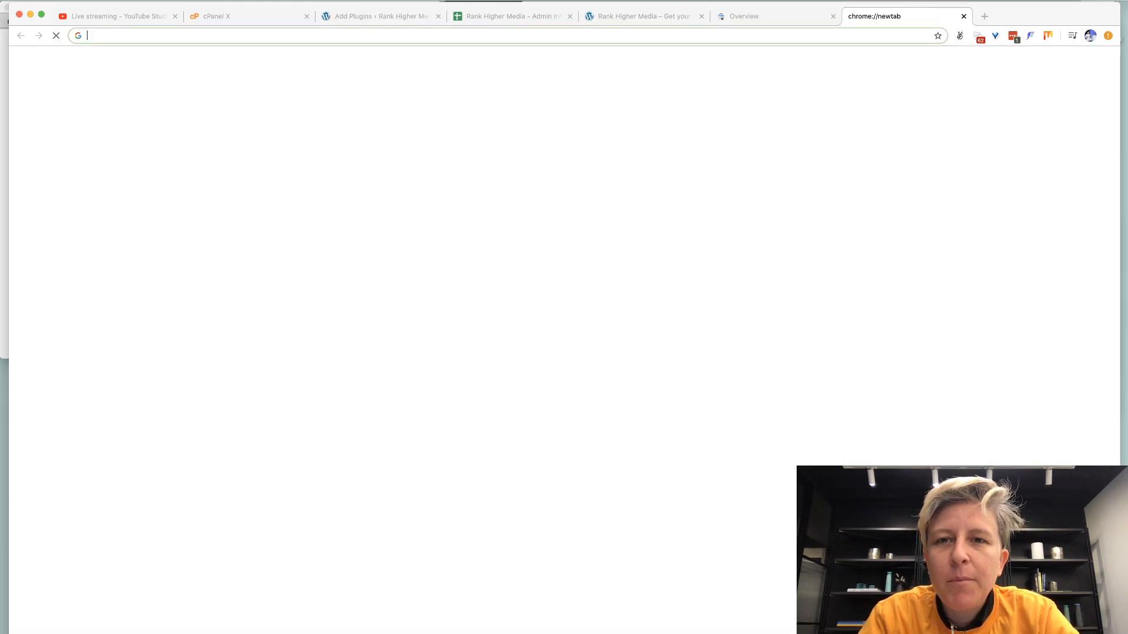
text(elementor)
key(Return)
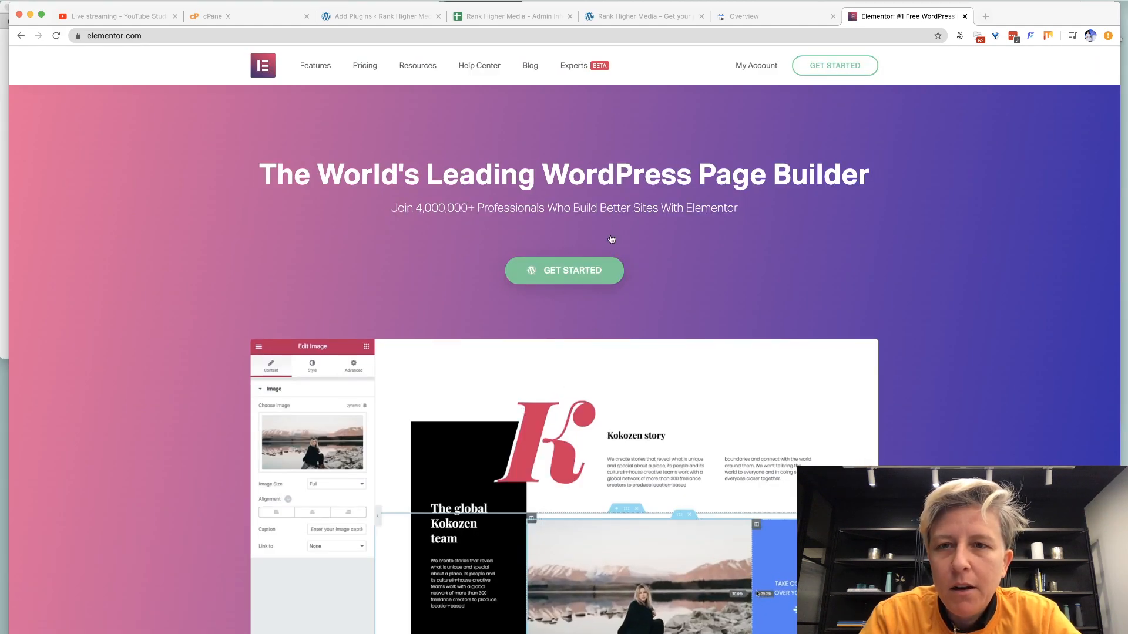
click(813, 71)
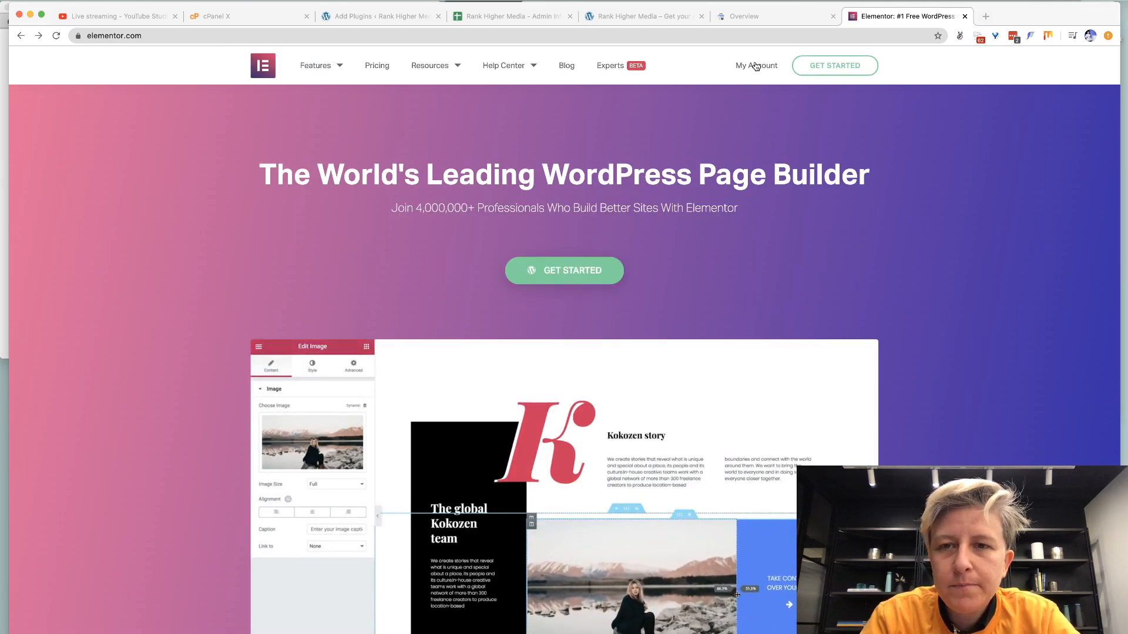
click(756, 66)
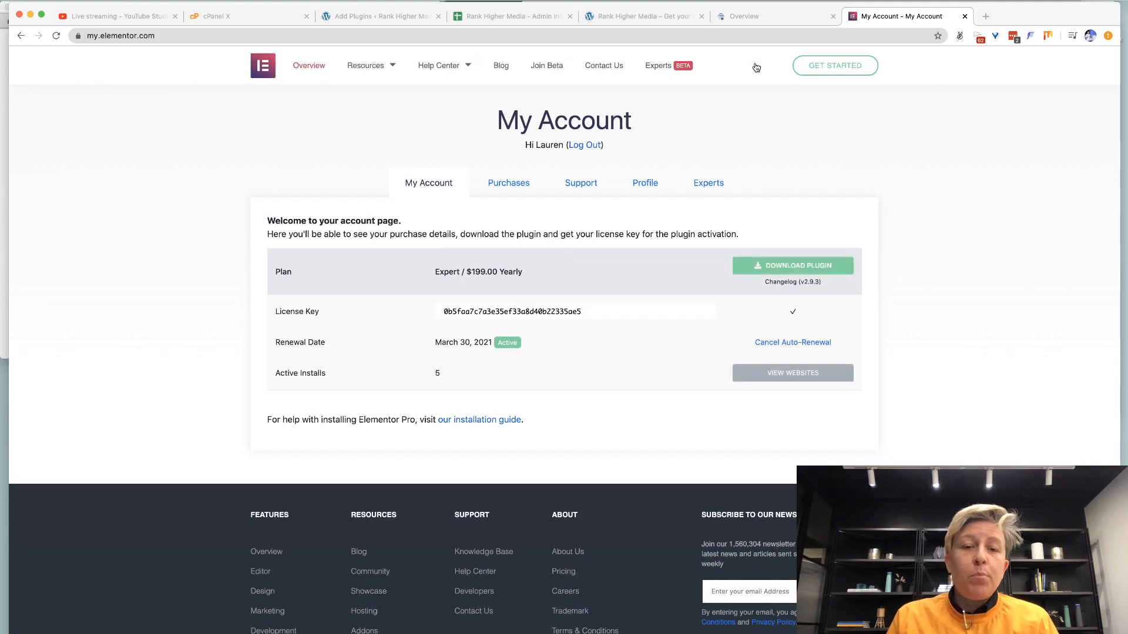
click(760, 272)
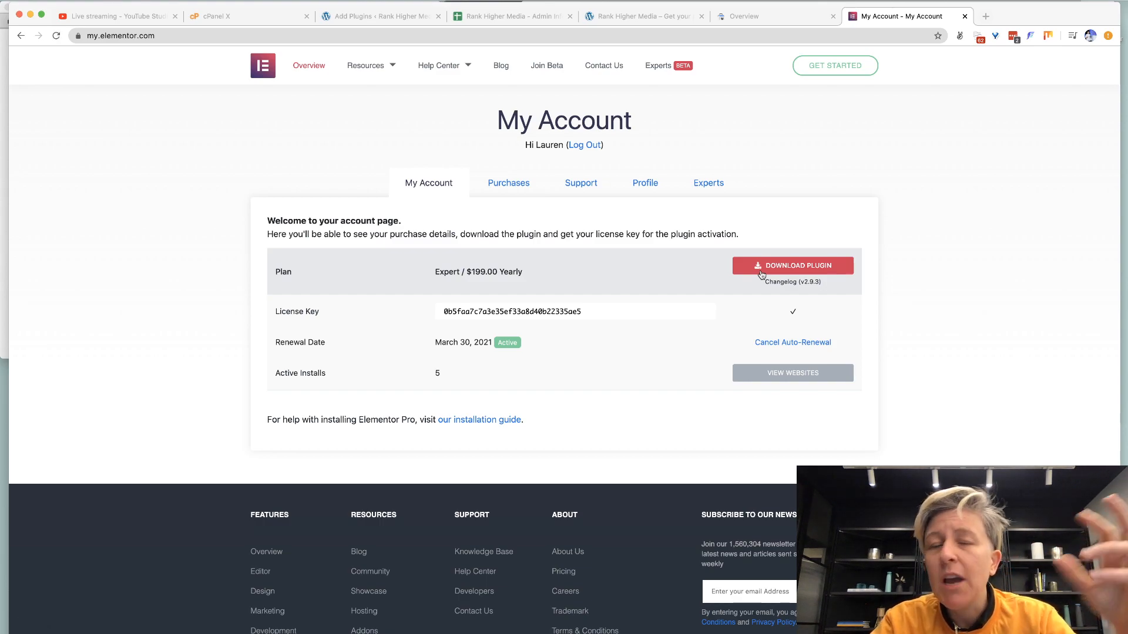
click(761, 270)
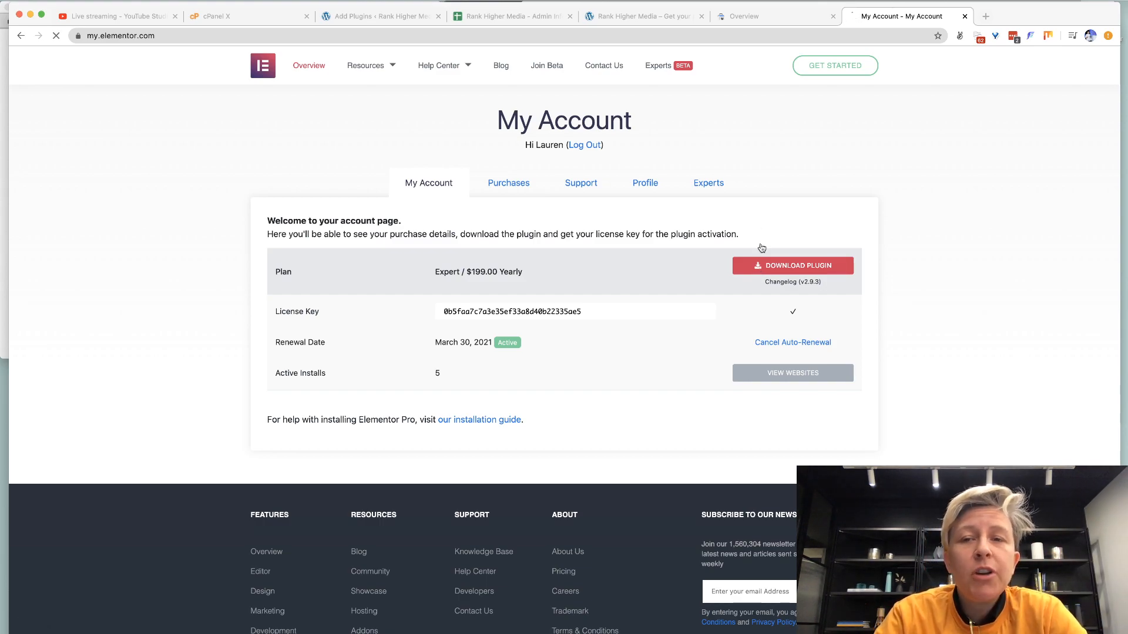
click(764, 16)
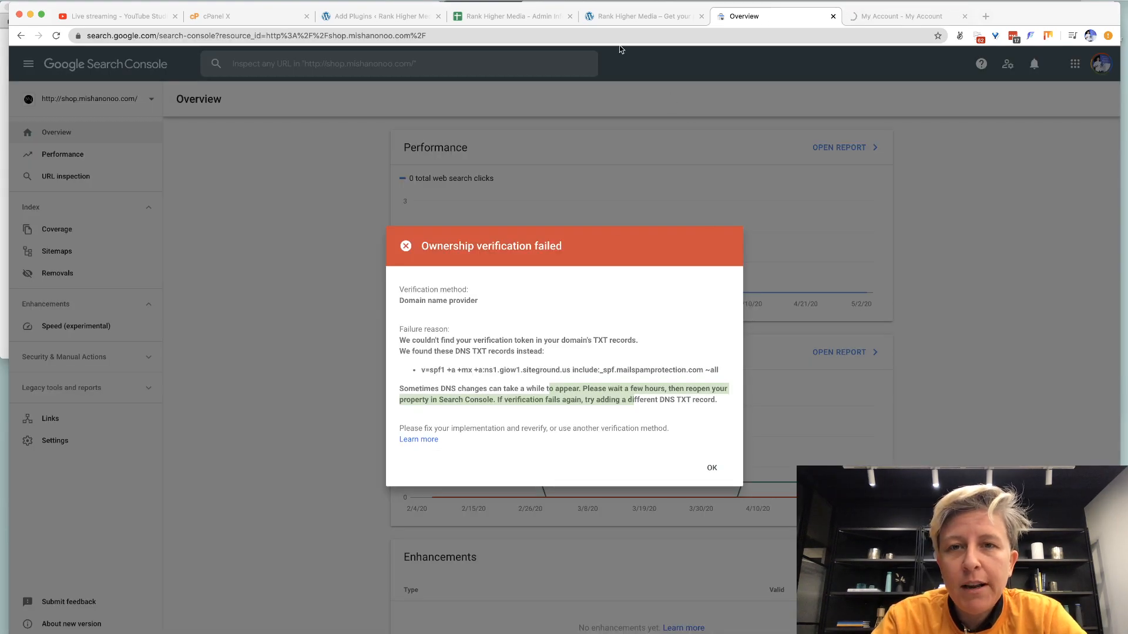
Retry the rankhigher.media ownership verification in Search Console, then return to Add Plugins.
click(708, 468)
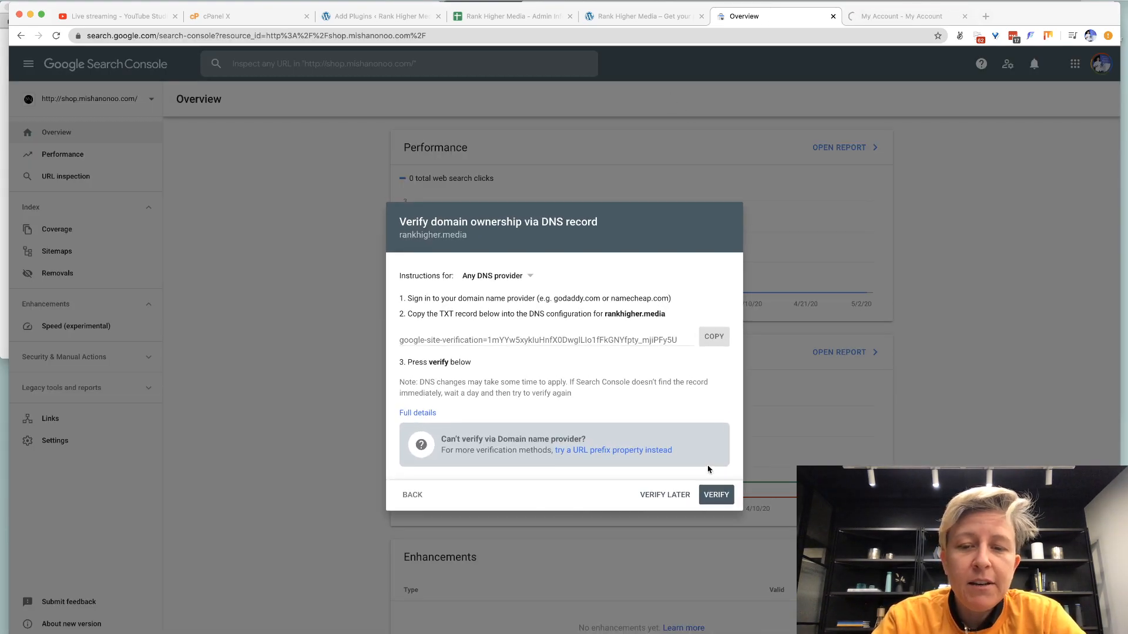
click(716, 495)
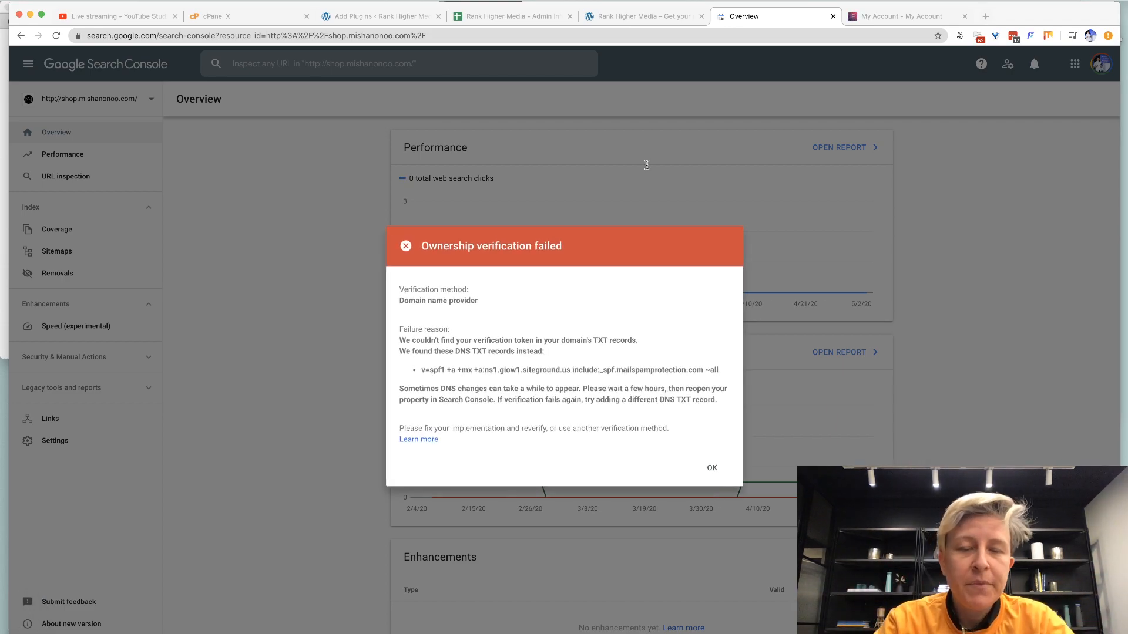
click(643, 16)
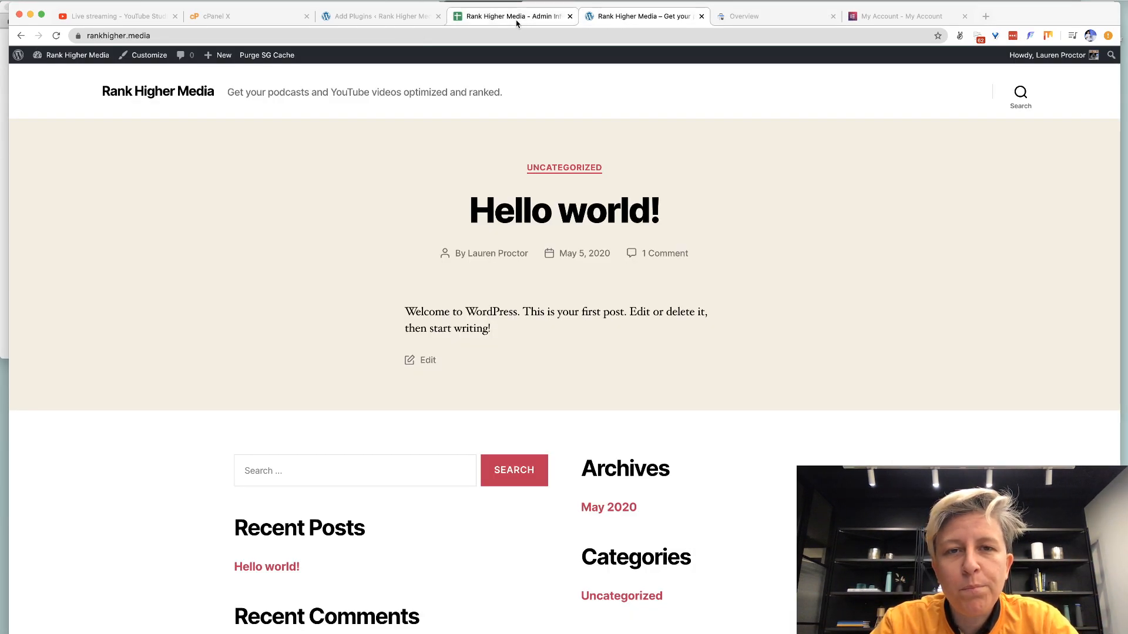
click(363, 22)
Upload and install elementor-pro-2.9.3.zip from Downloads, then activate Elementor Pro.
click(218, 79)
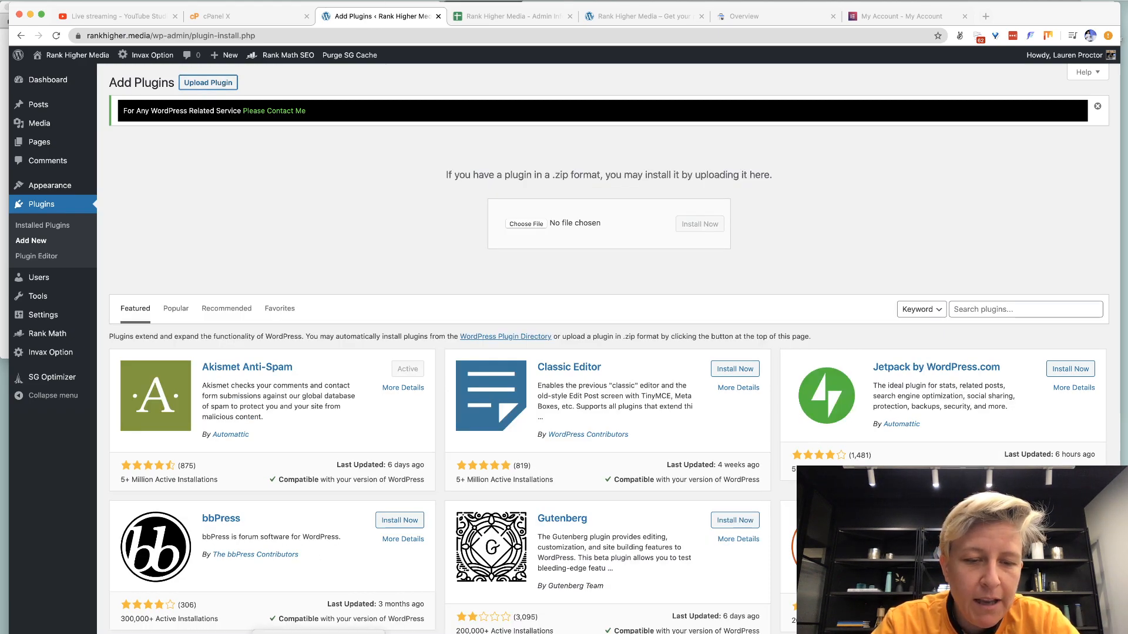
click(320, 633)
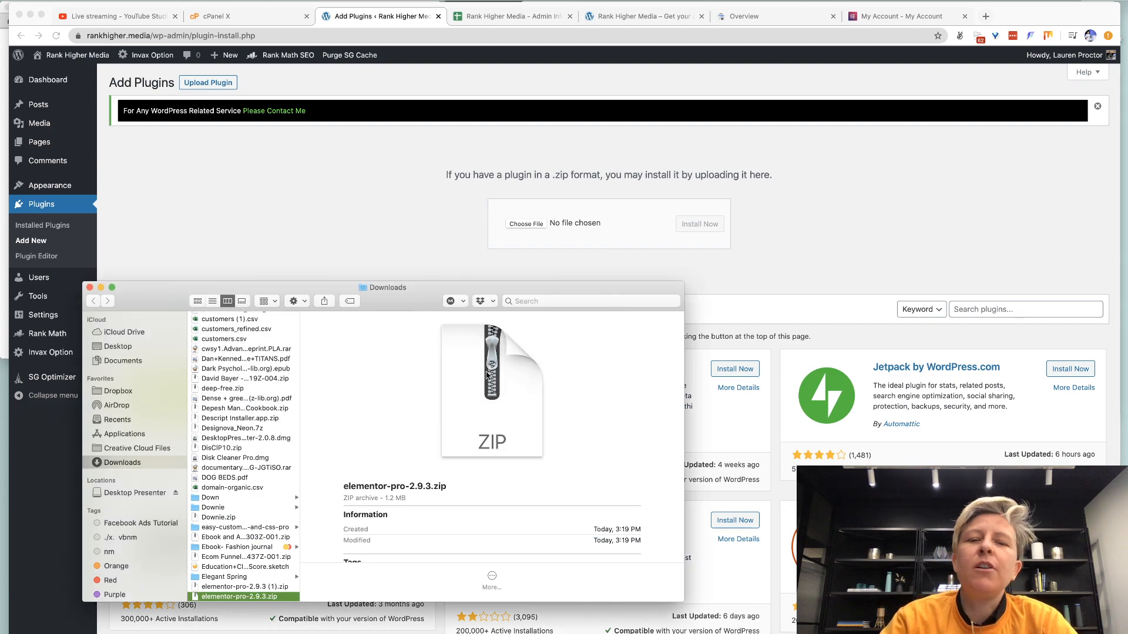
drag(488, 374, 516, 225)
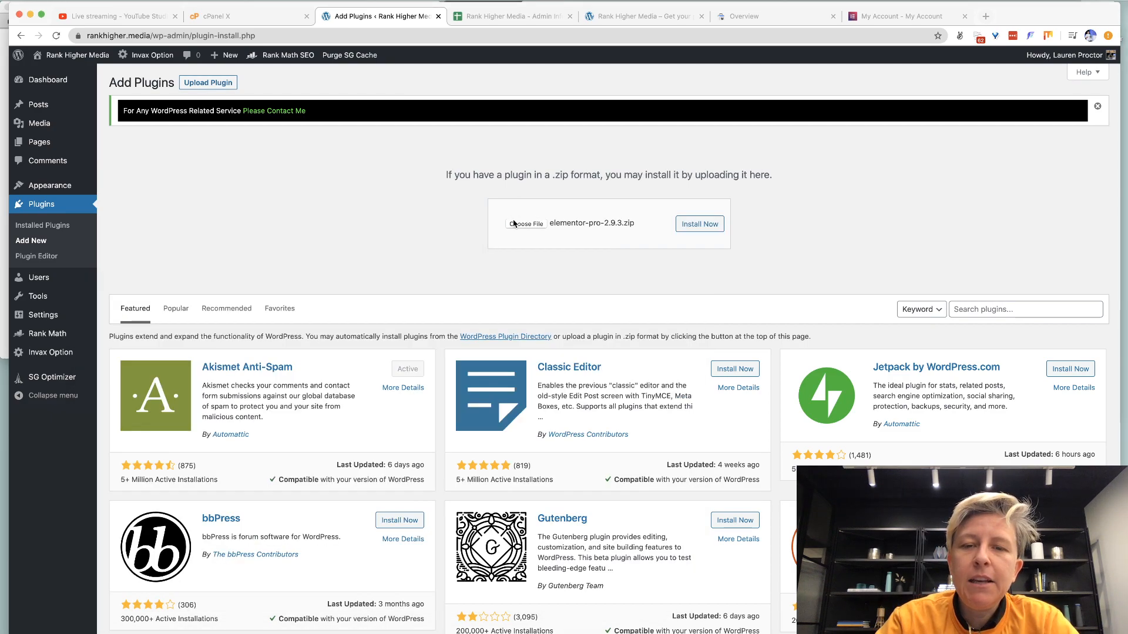
click(699, 226)
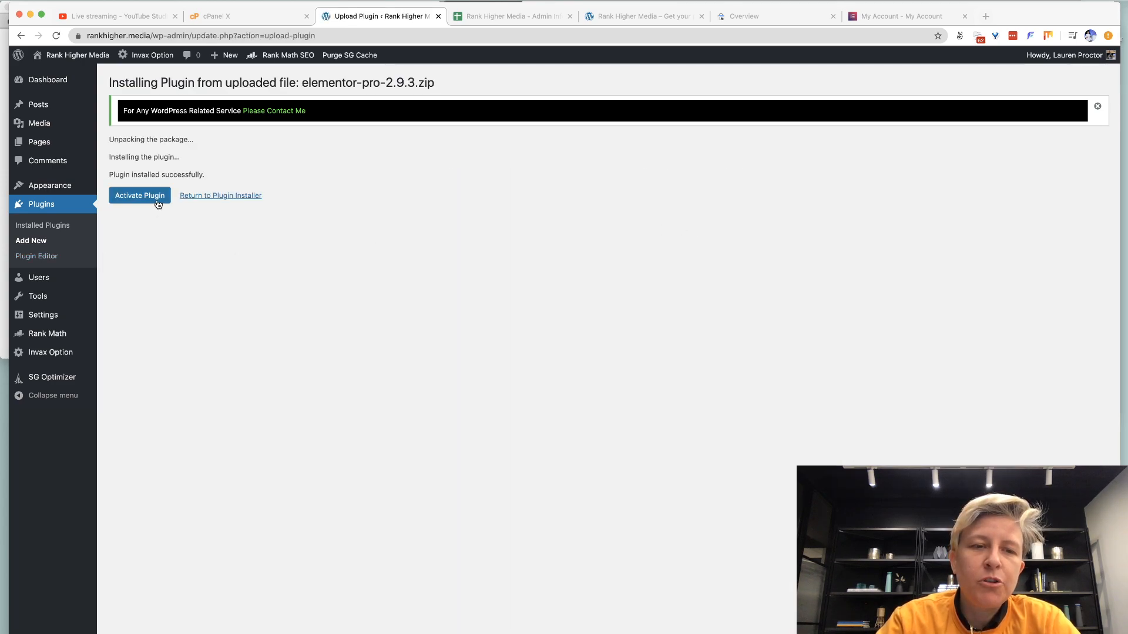
click(159, 203)
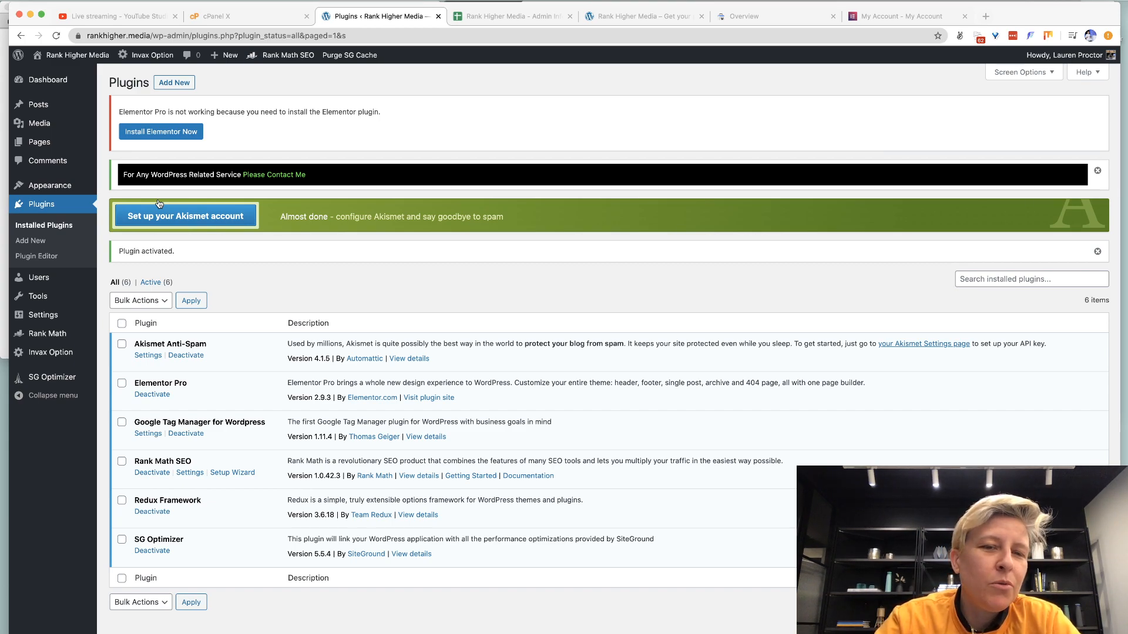
Install and activate the required free Elementor 2.9.8, then close its welcome dialog.
click(175, 139)
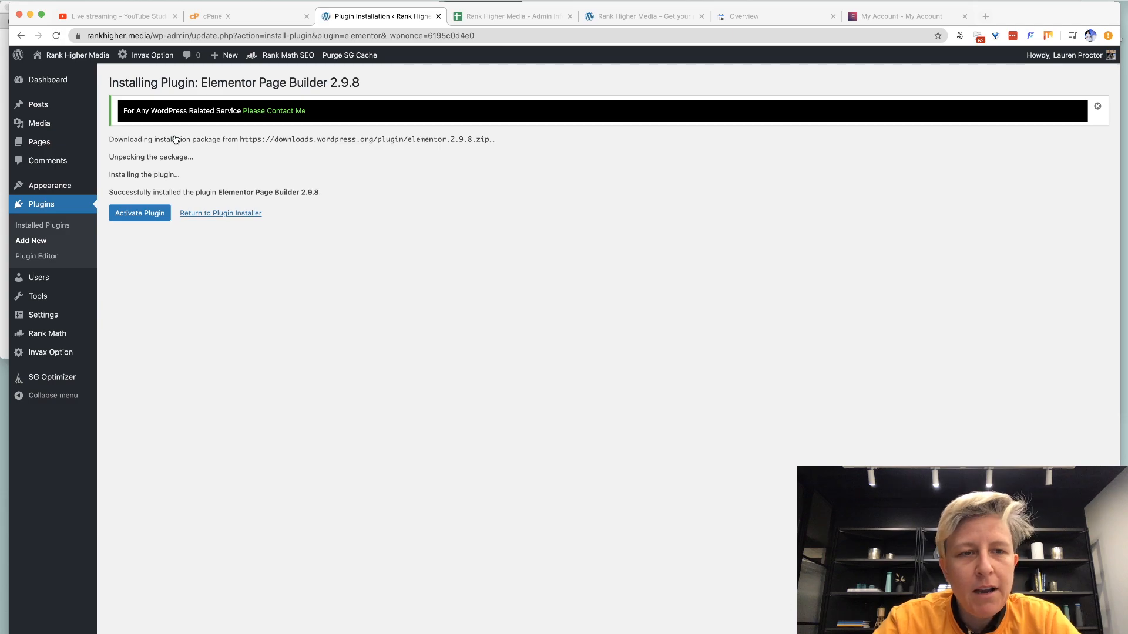
click(147, 215)
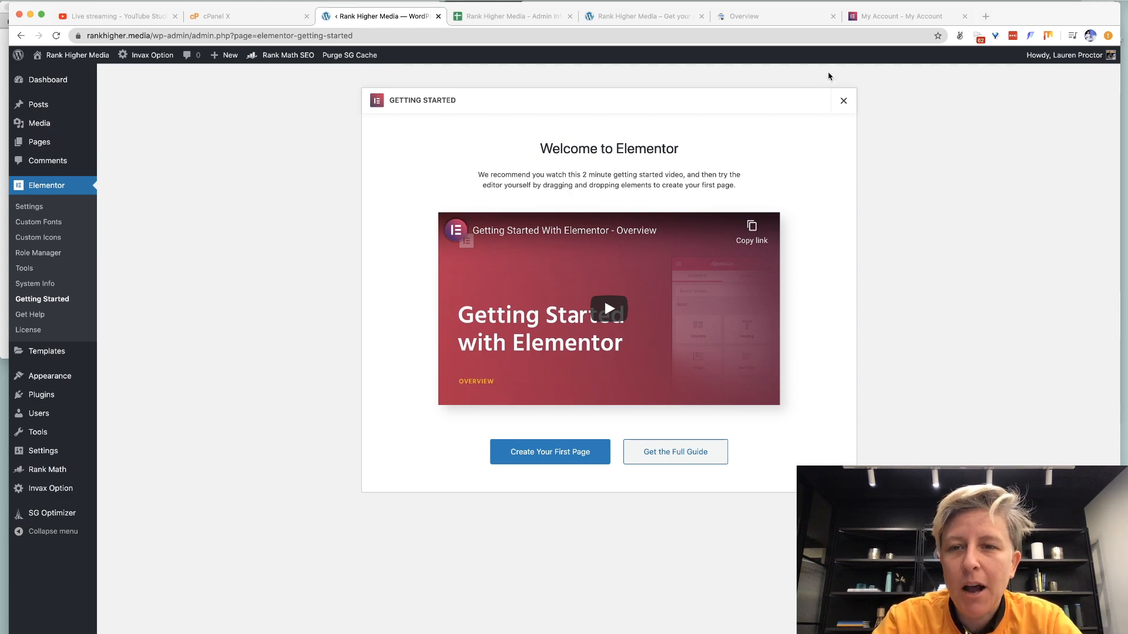
click(839, 107)
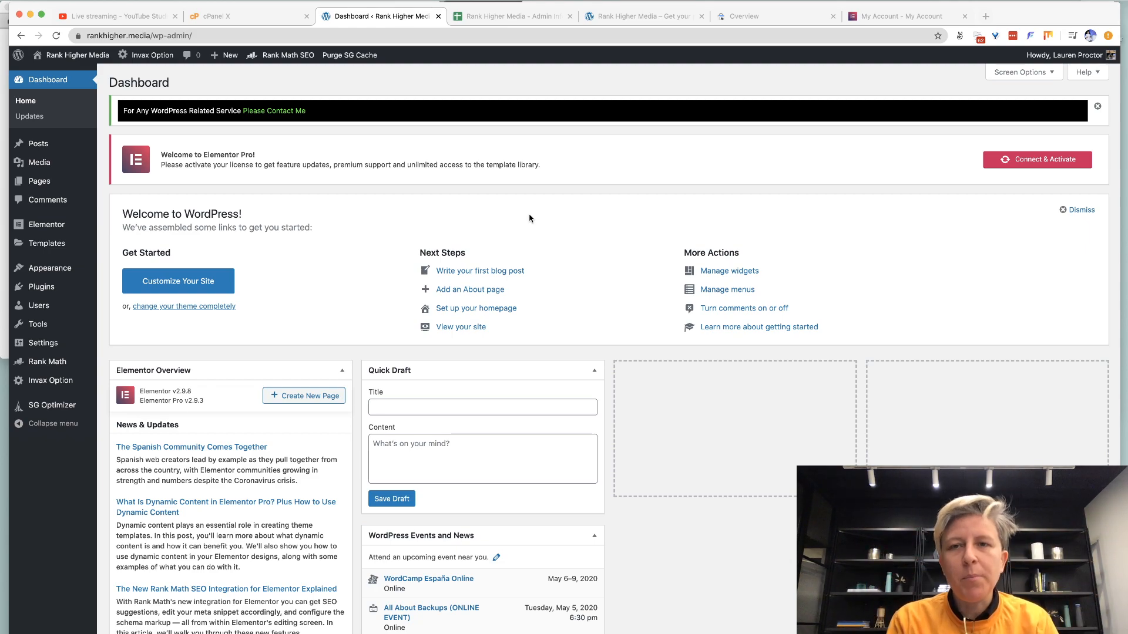
click(509, 19)
click(399, 17)
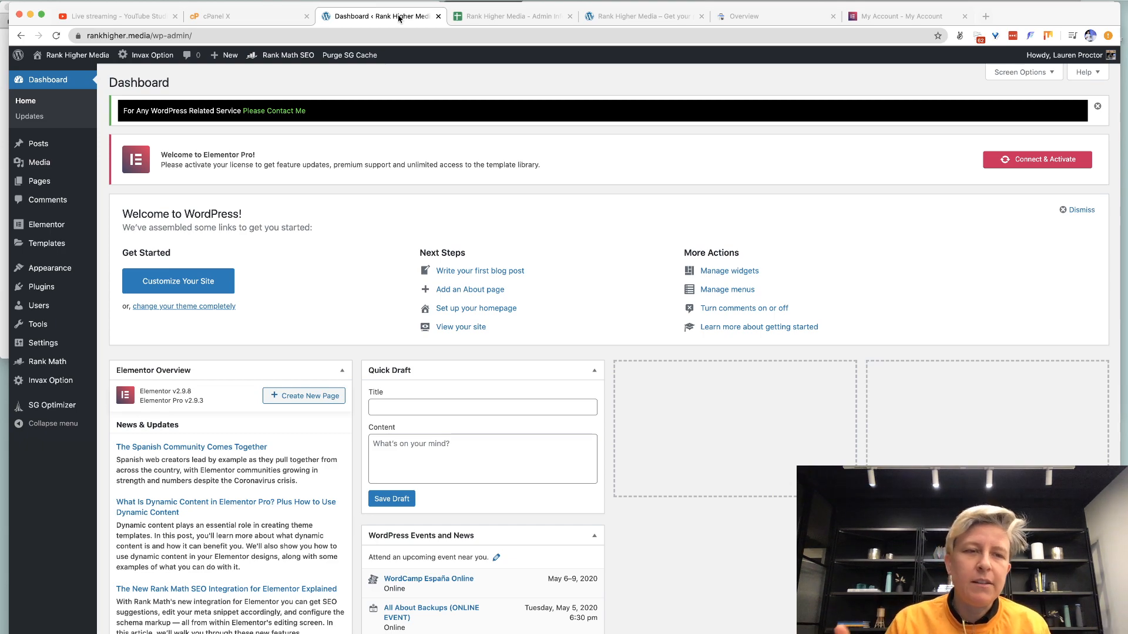
mouse_move(39, 183)
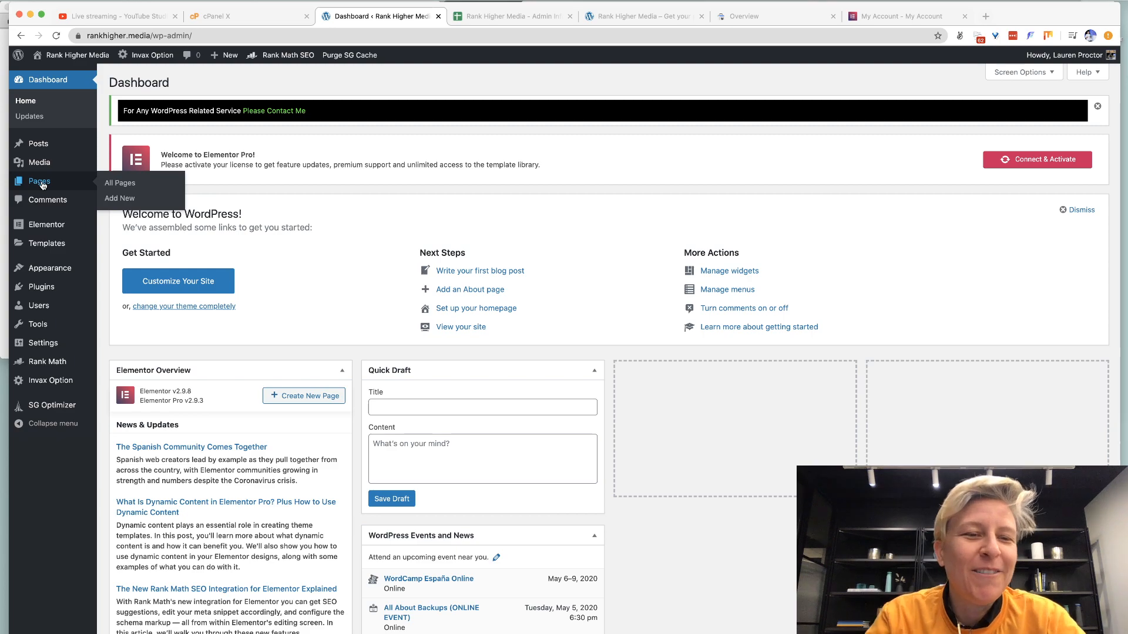
Create a new page and open it in Elementor, skipping the block editor welcome tour.
click(123, 200)
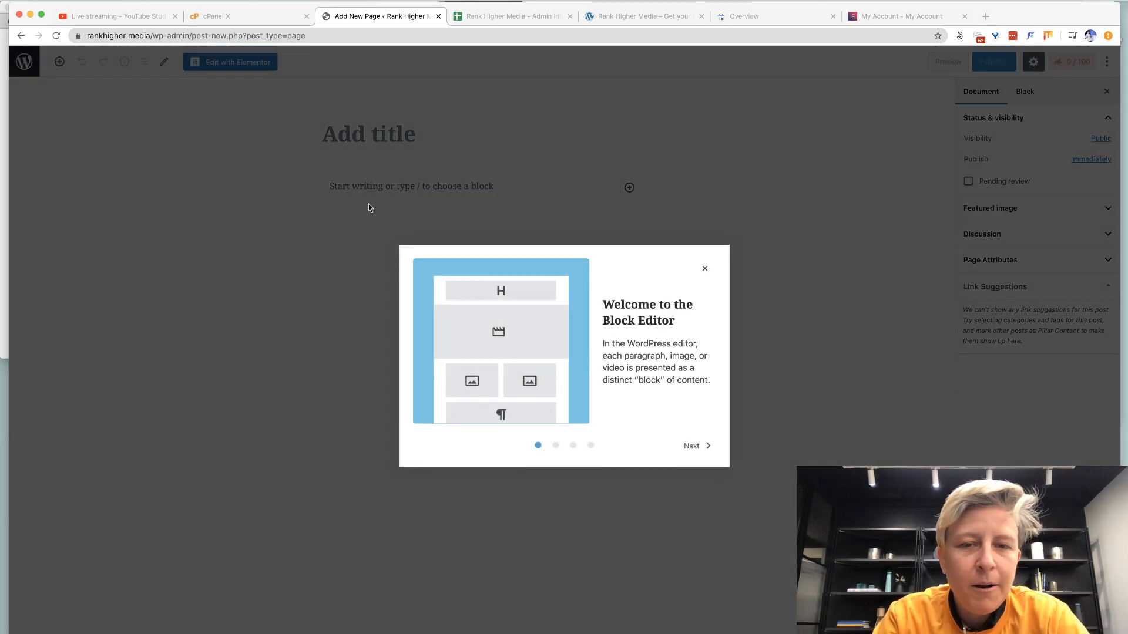
click(705, 269)
click(238, 63)
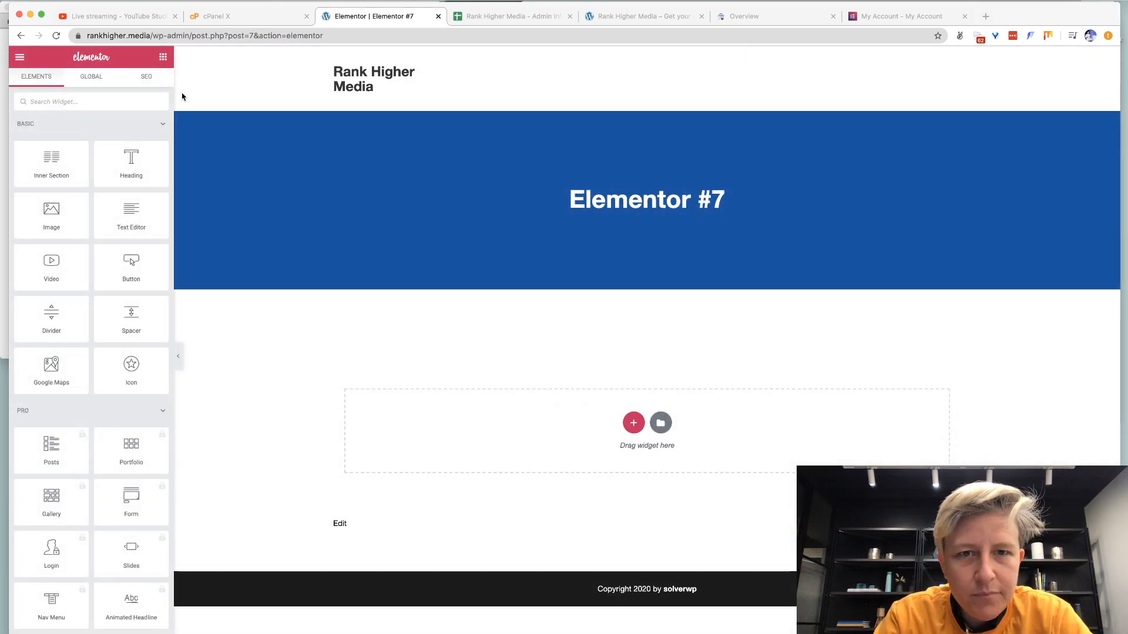
scroll(96, 310, down, 2)
scroll(96, 311, down, 8)
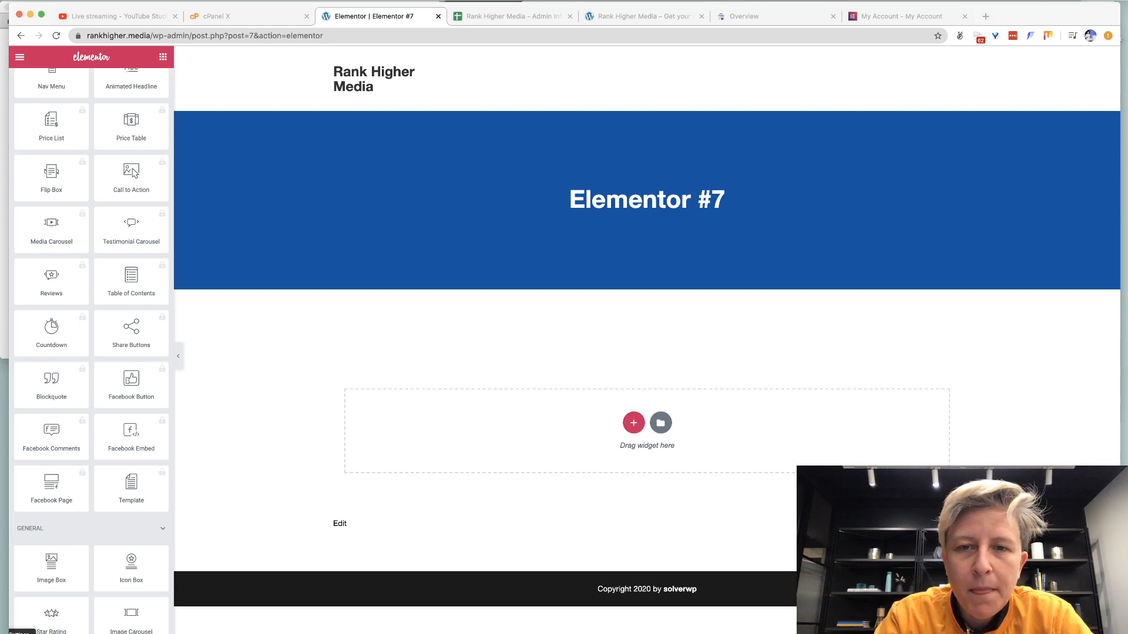
Retitle the page 'Contact' in Page Settings, keeping the page title visible.
click(20, 633)
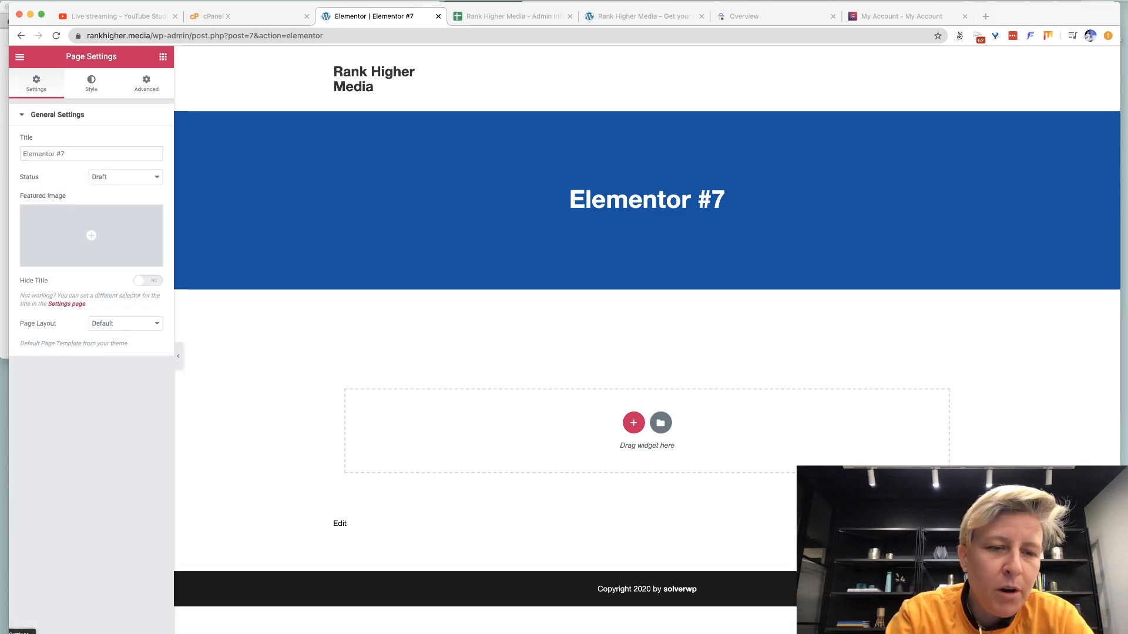
click(146, 281)
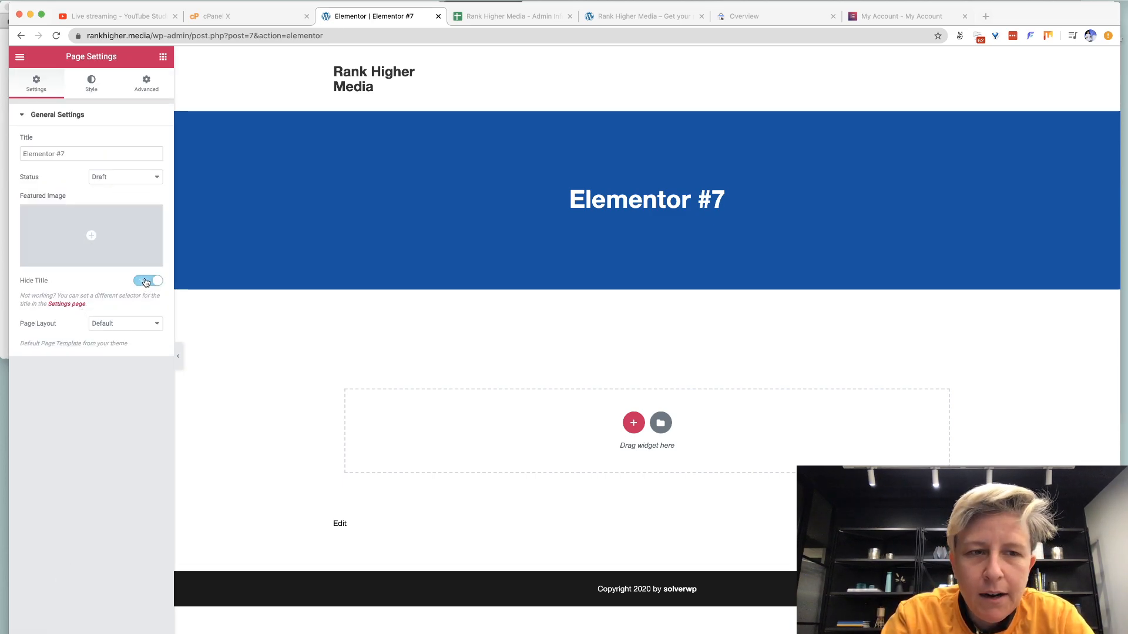
triple_click(44, 154)
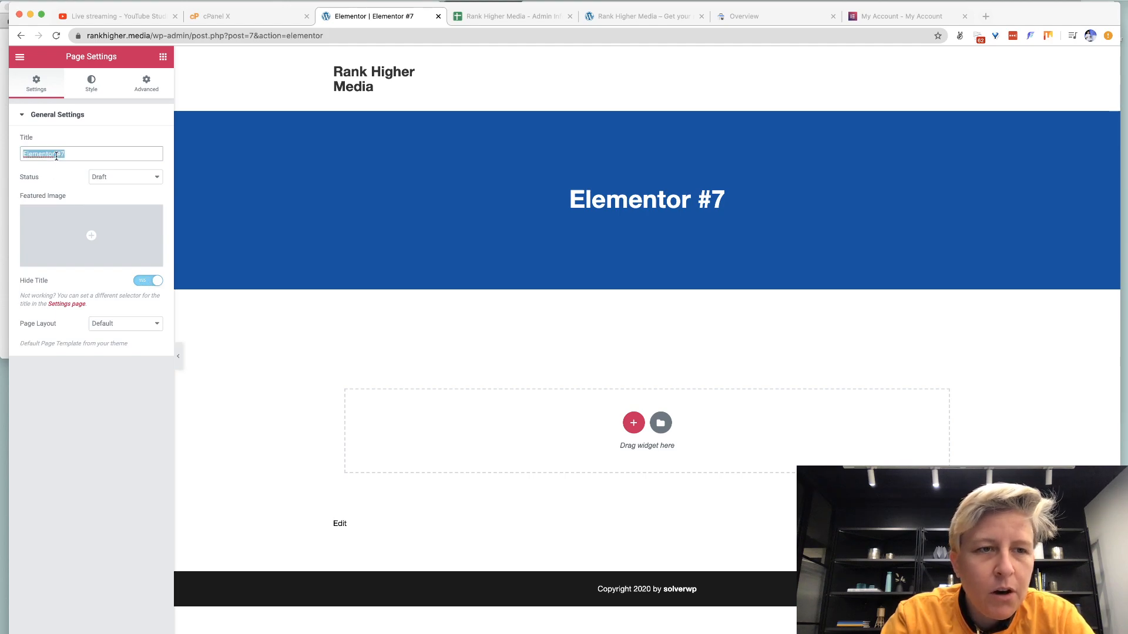
text(Contact)
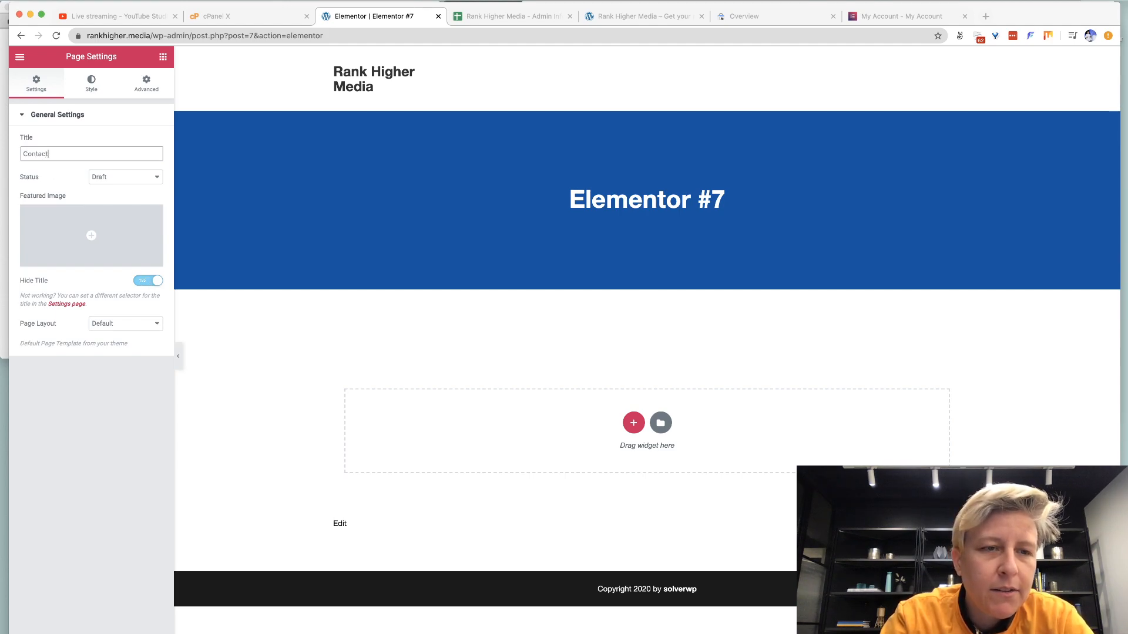
click(143, 281)
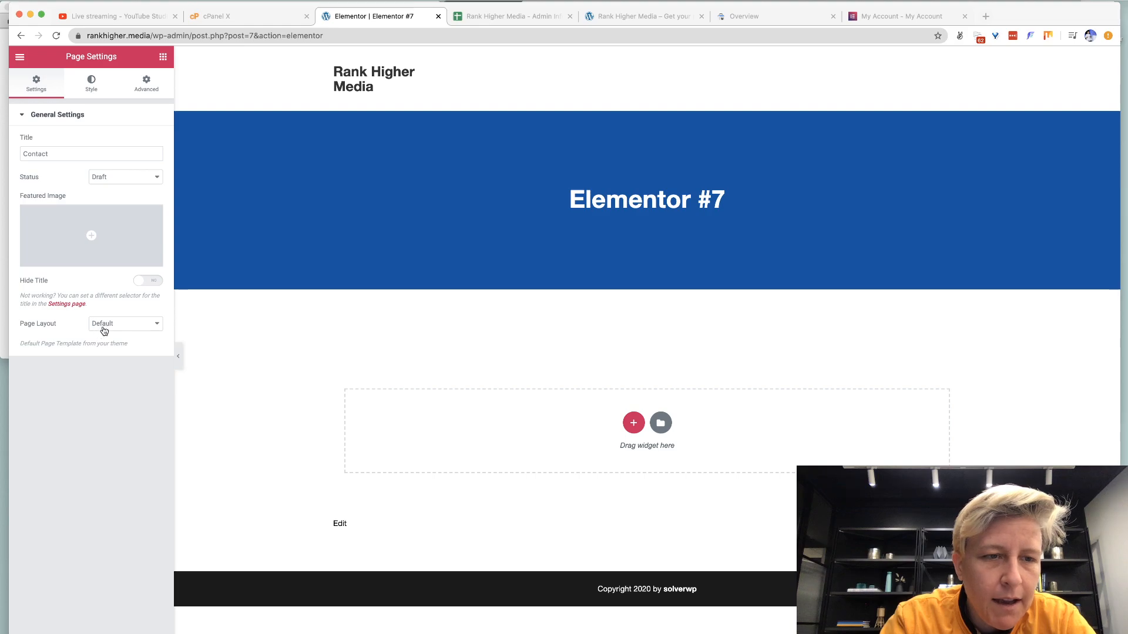
Set the page layout to Elementor Full Width after briefly trying Elementor Canvas.
click(103, 326)
click(105, 333)
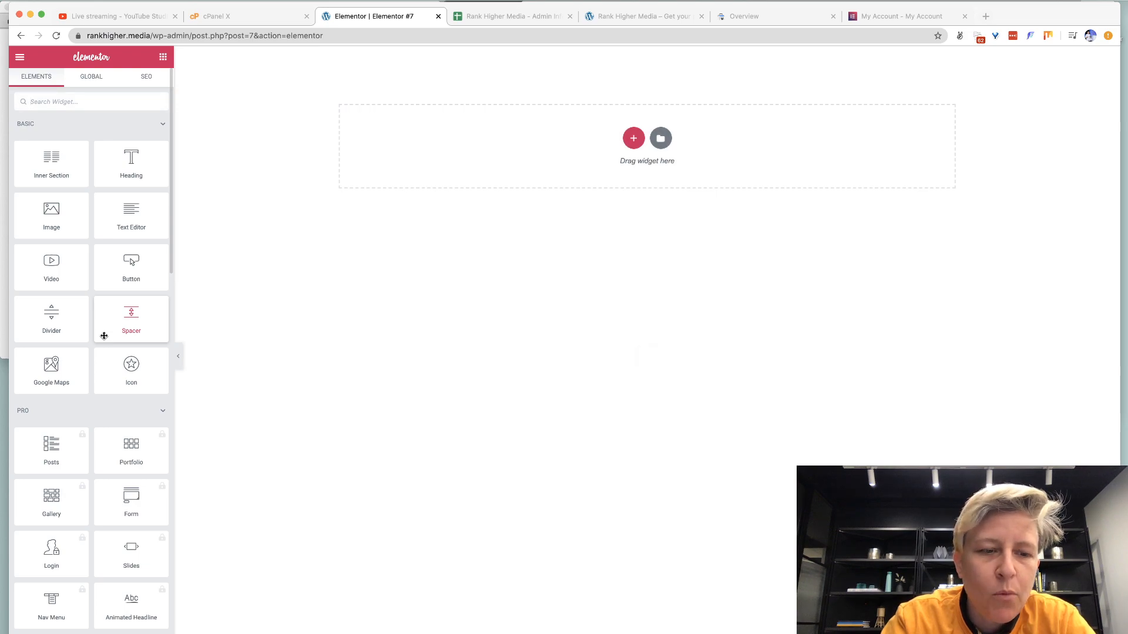
scroll(85, 505, down, 15)
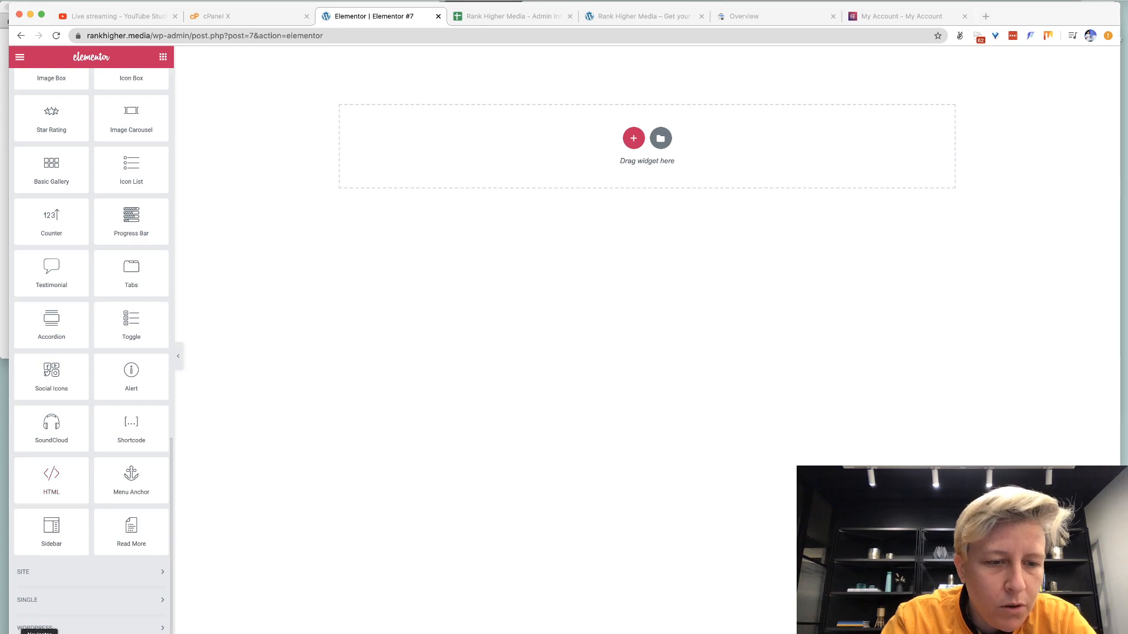
click(17, 630)
click(129, 324)
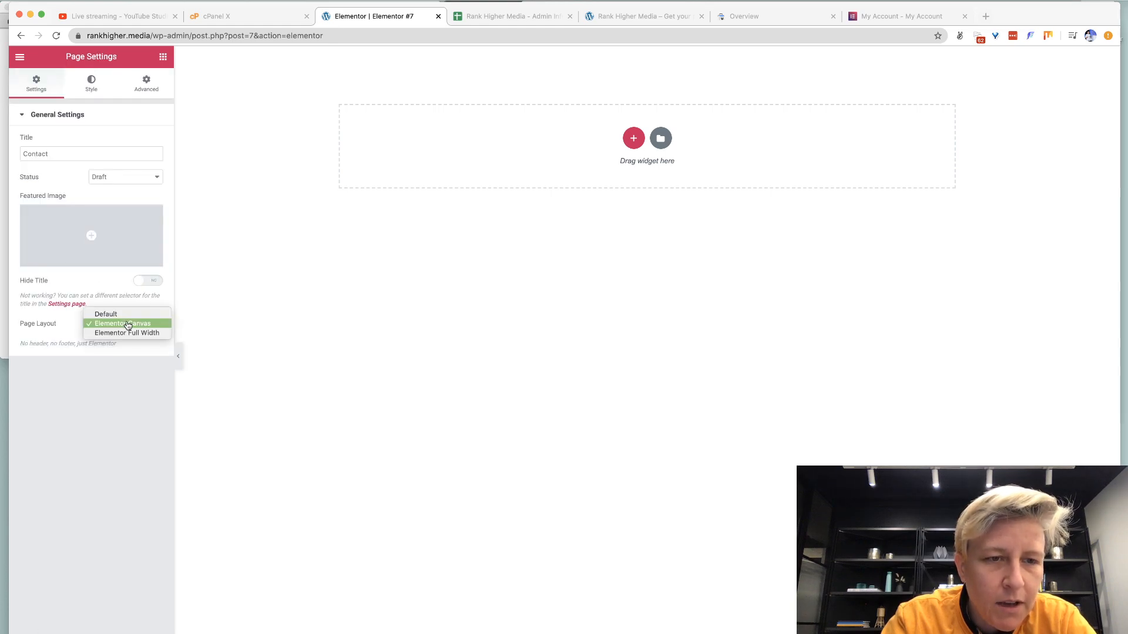
click(126, 334)
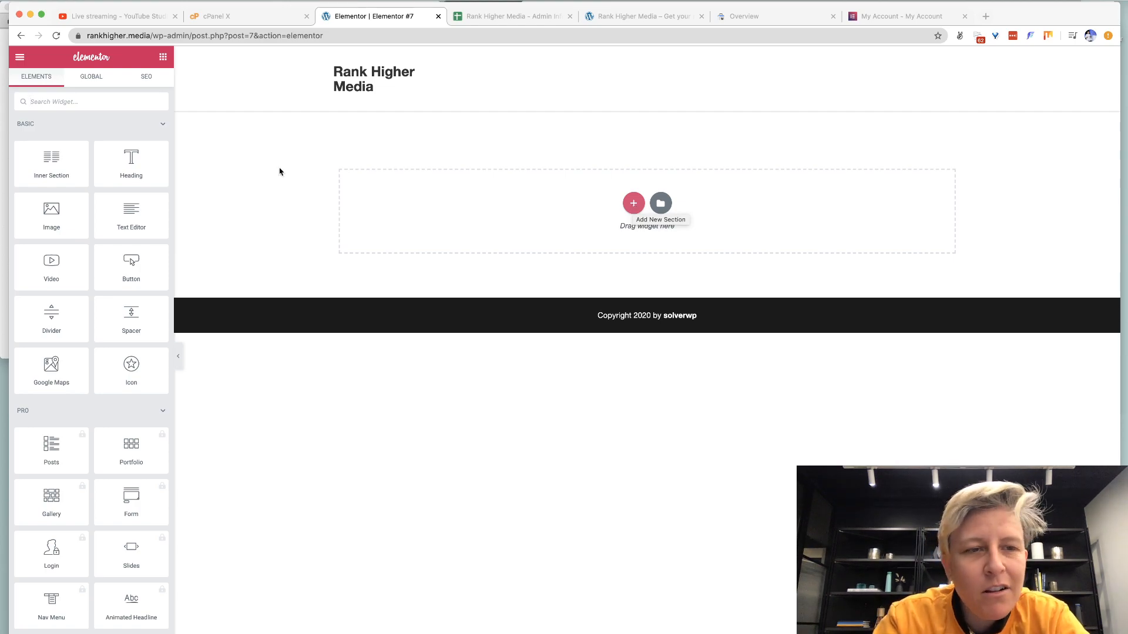
Add a Heading widget reading 'Contact', centre-aligned, with the H1 tag.
drag(131, 159, 600, 173)
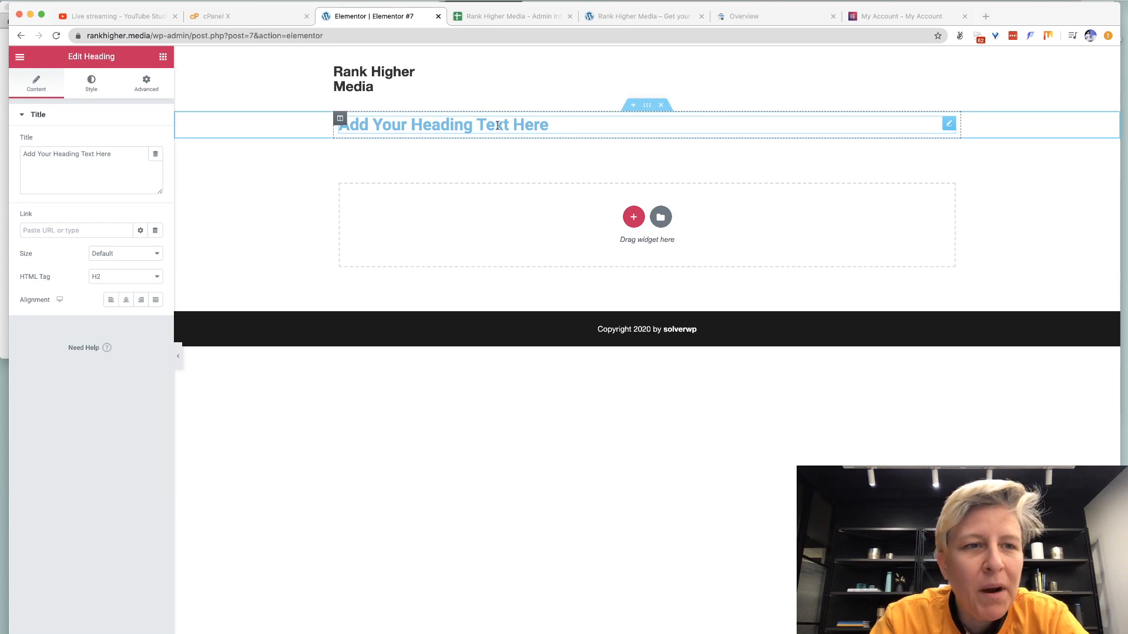
triple_click(497, 125)
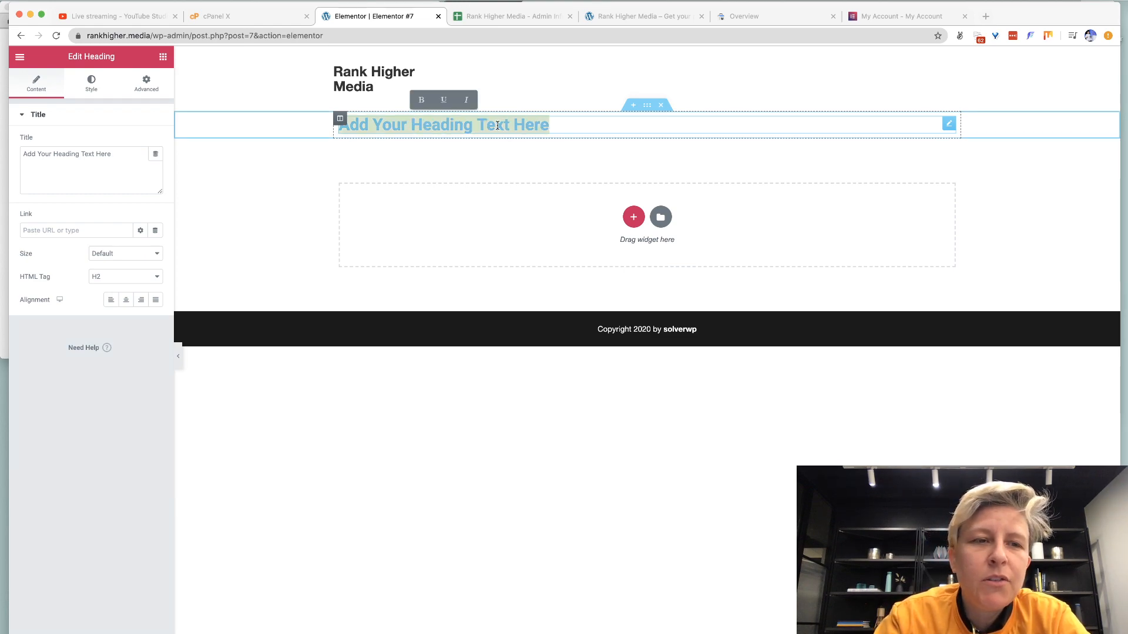
click(111, 175)
key(super+a)
text(Ho)
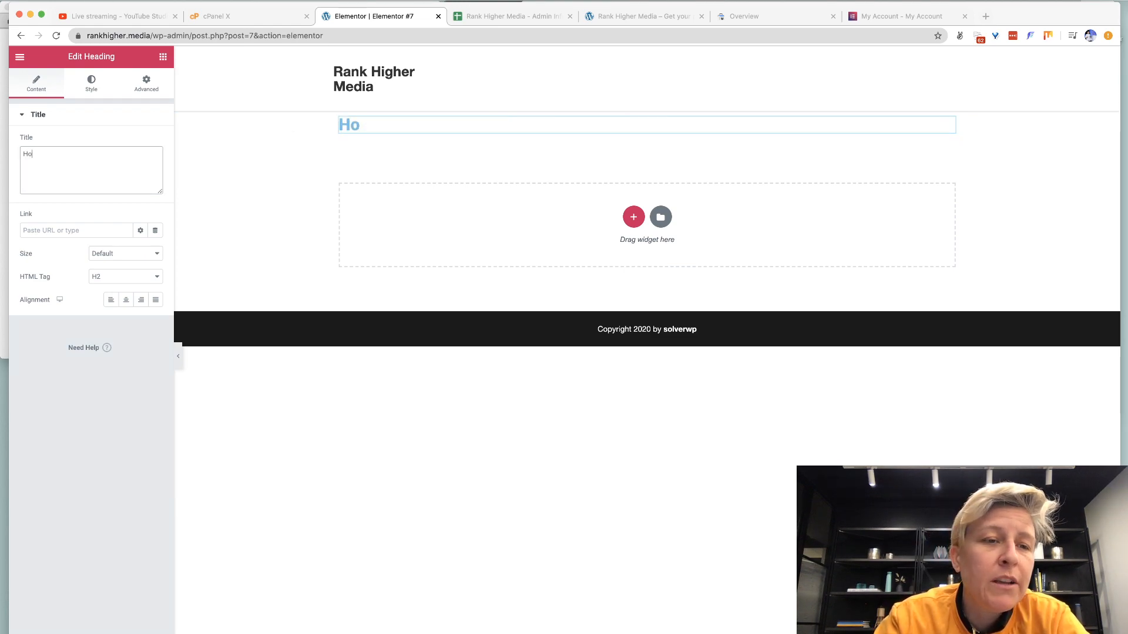
key(super+a)
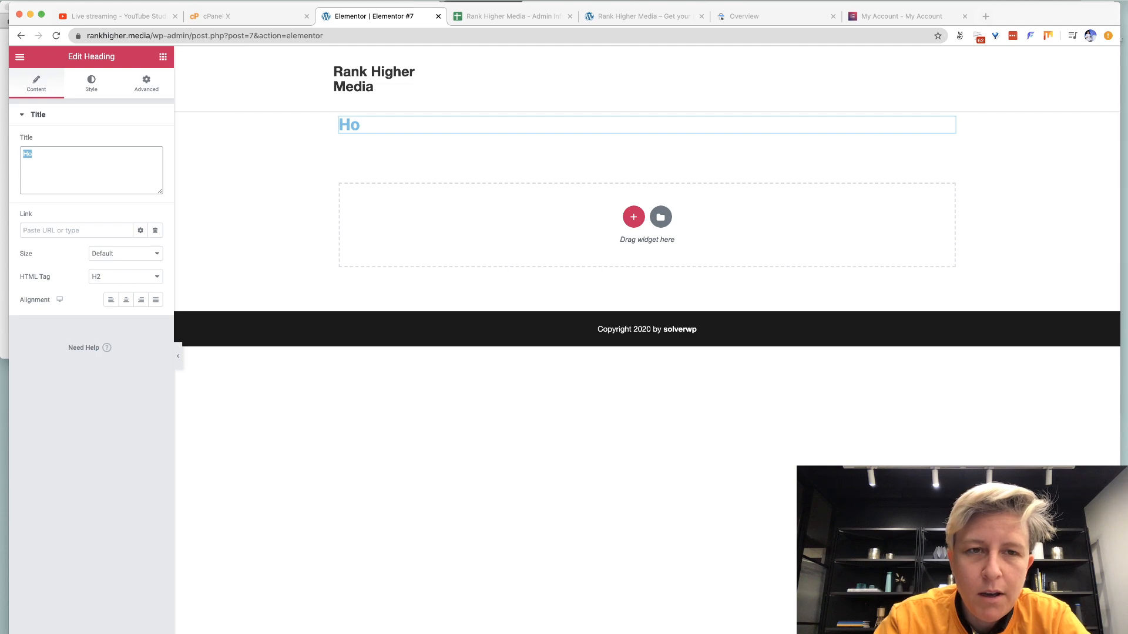
text(Contact)
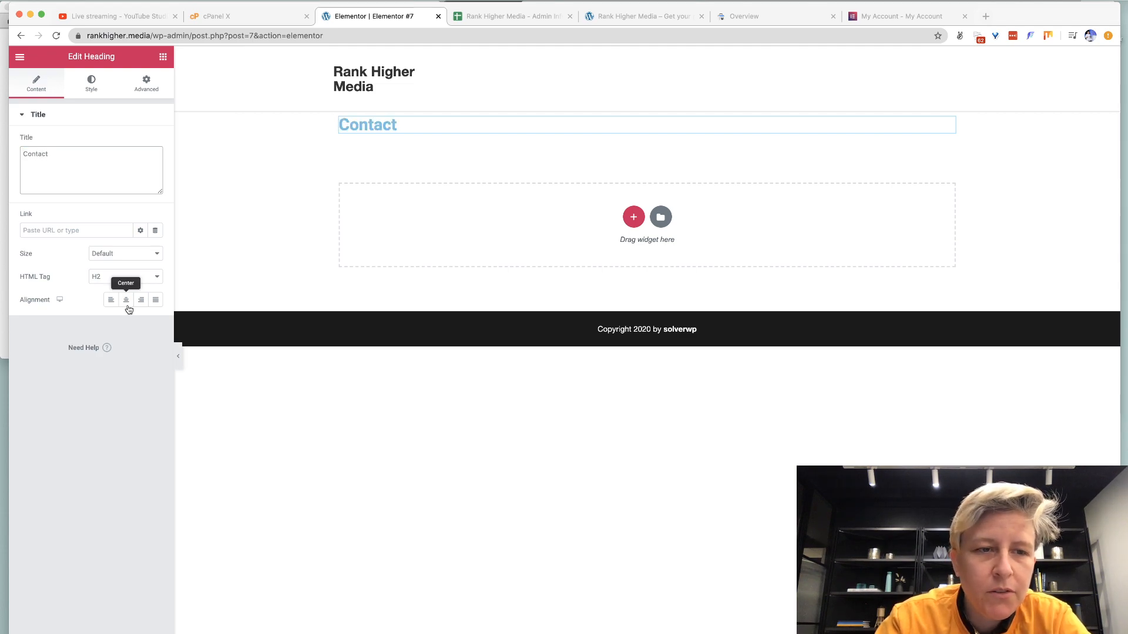
click(126, 305)
click(117, 278)
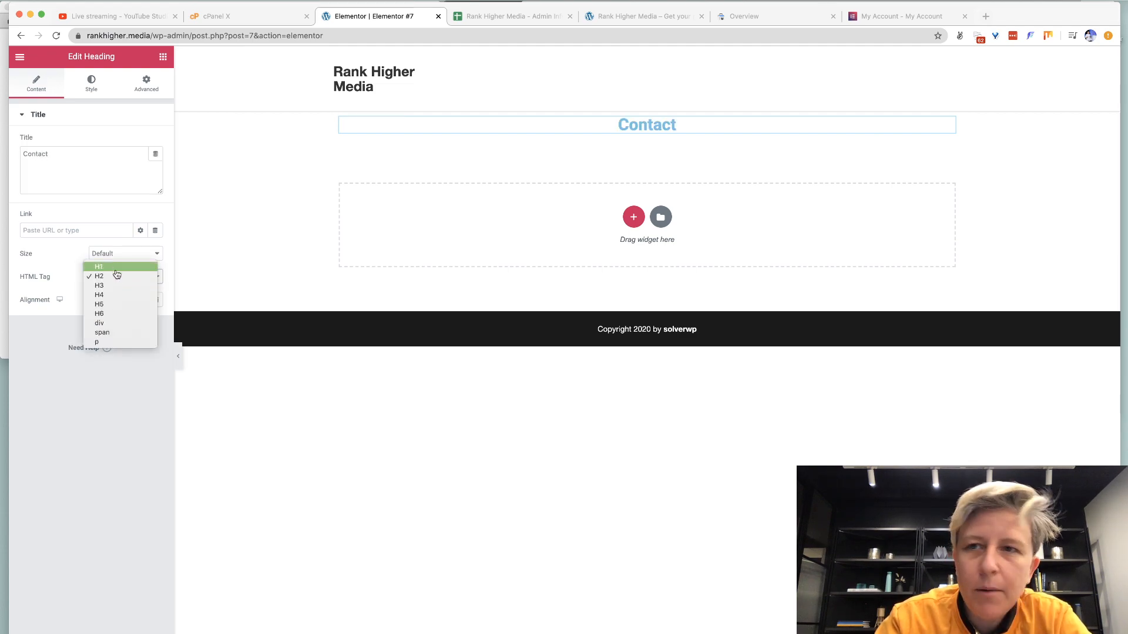
click(116, 268)
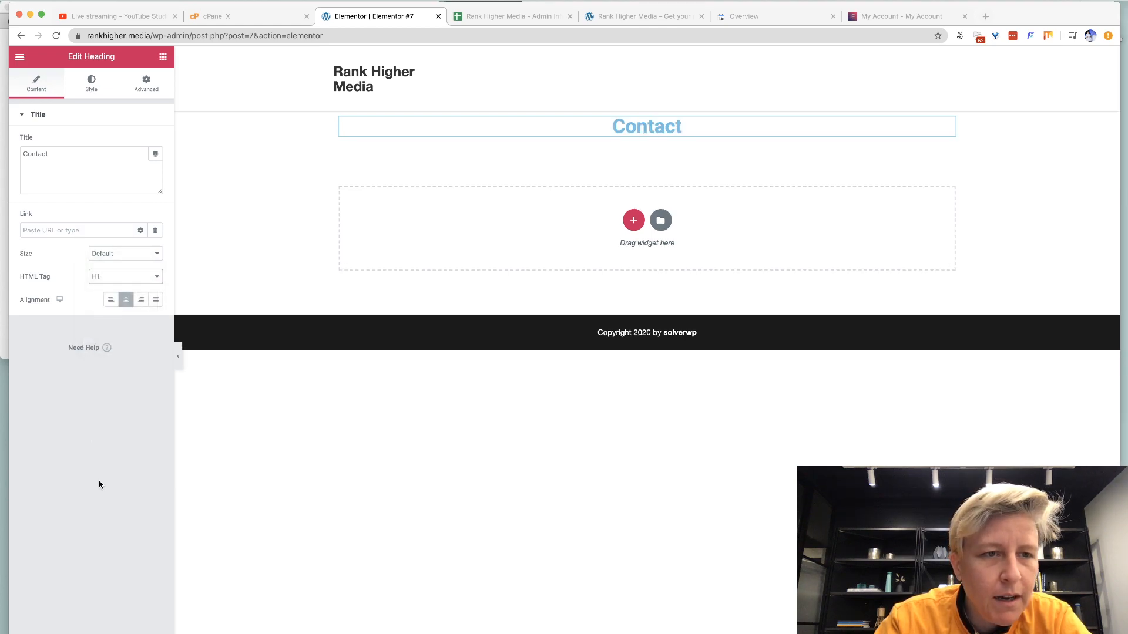
Review the heading's Style and Advanced options, then add an empty section above it.
click(94, 87)
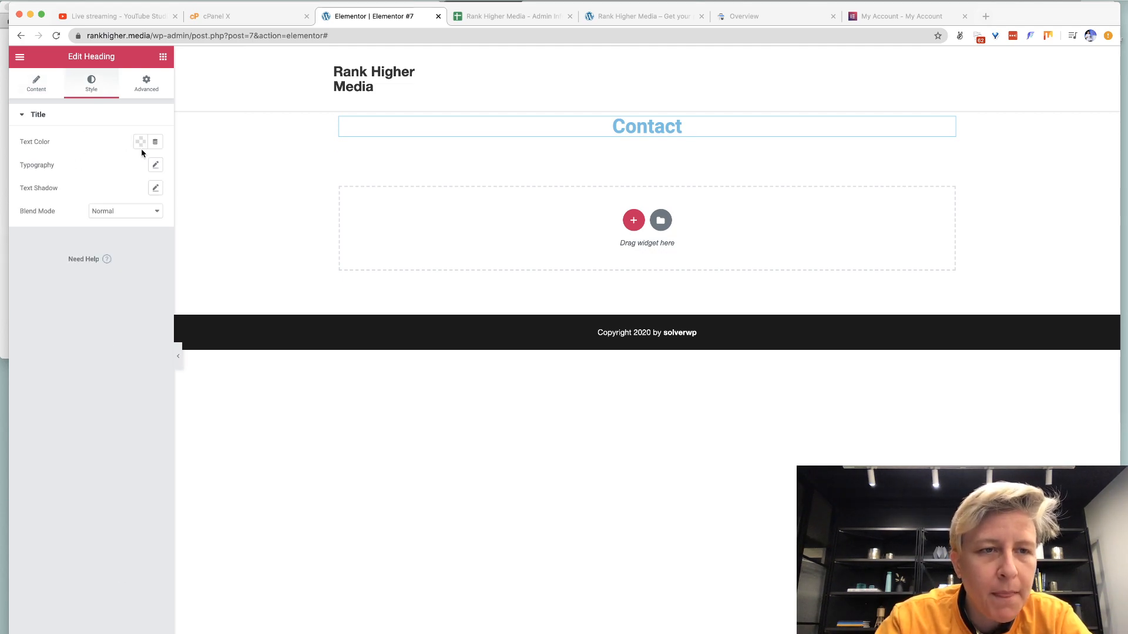
click(152, 85)
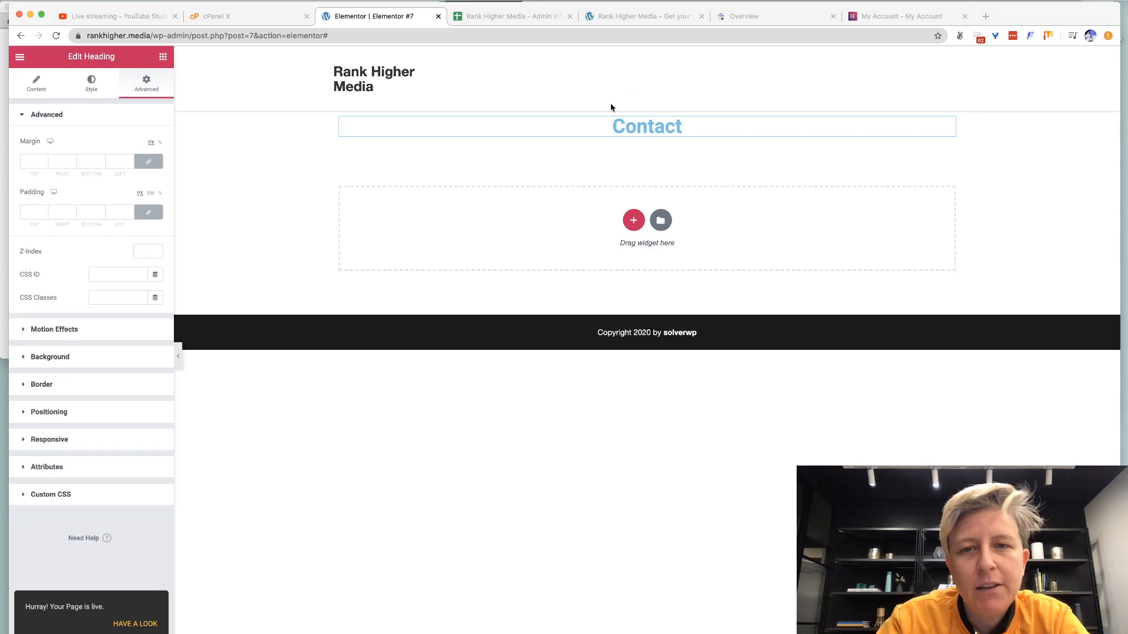
click(632, 112)
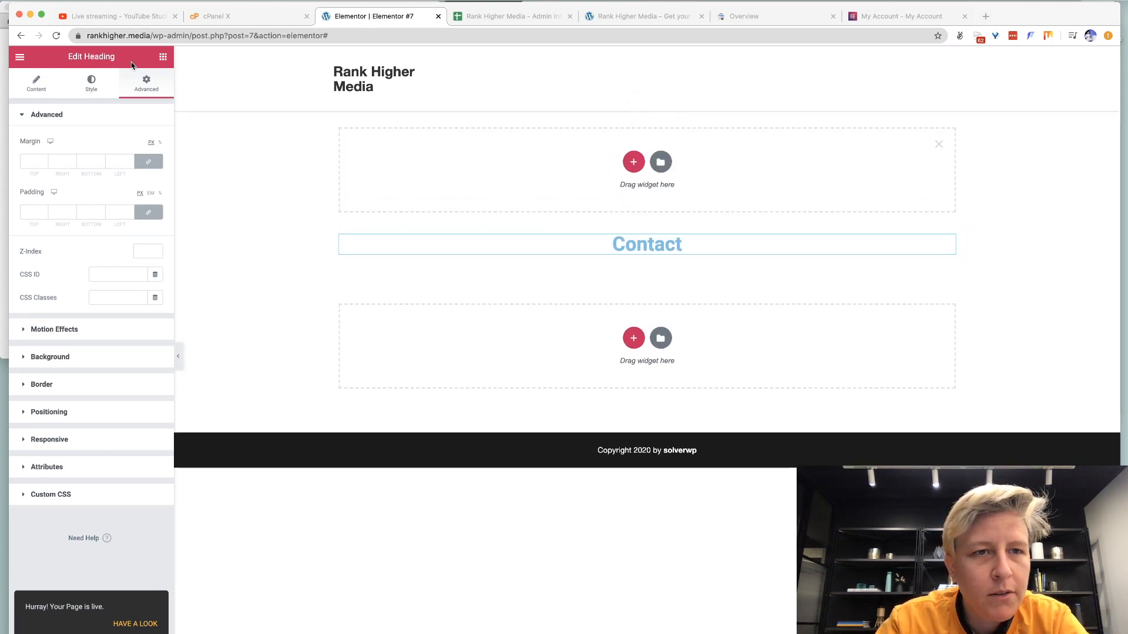
Place a Spacer widget directly above the Contact heading and delete the empty top section.
click(163, 56)
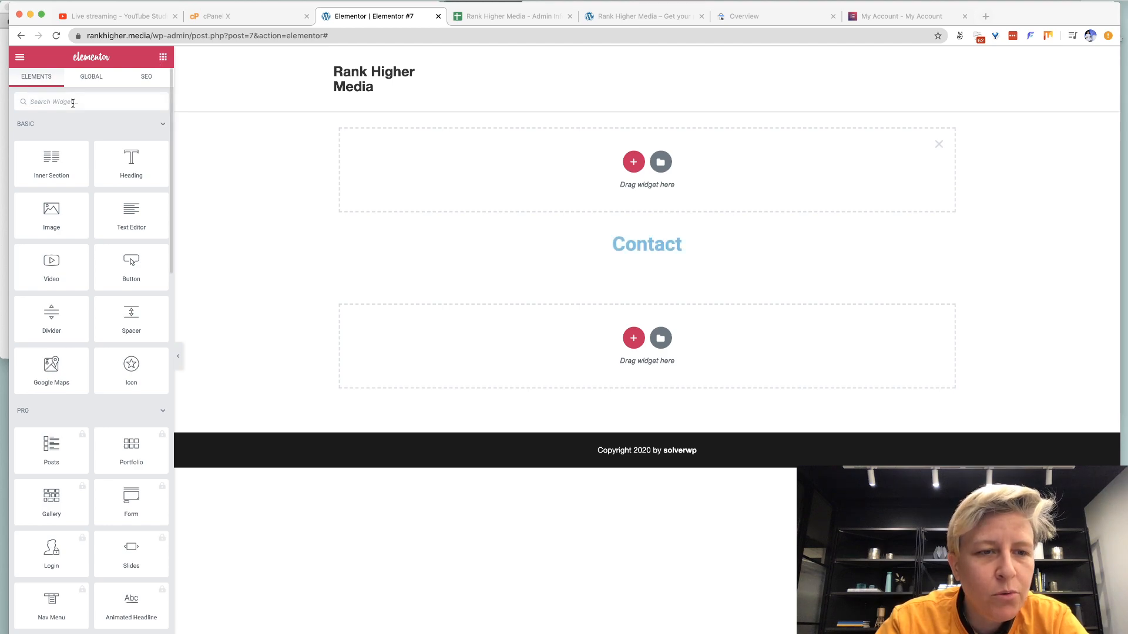
click(73, 101)
text(space)
drag(51, 141, 282, 148)
drag(503, 170, 601, 238)
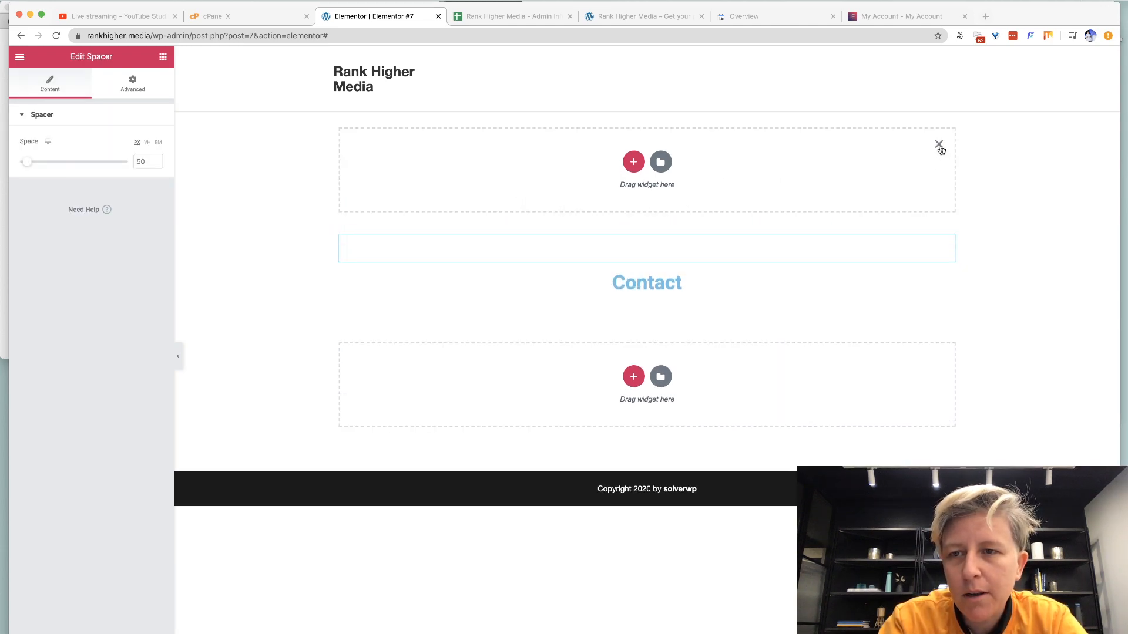
click(938, 144)
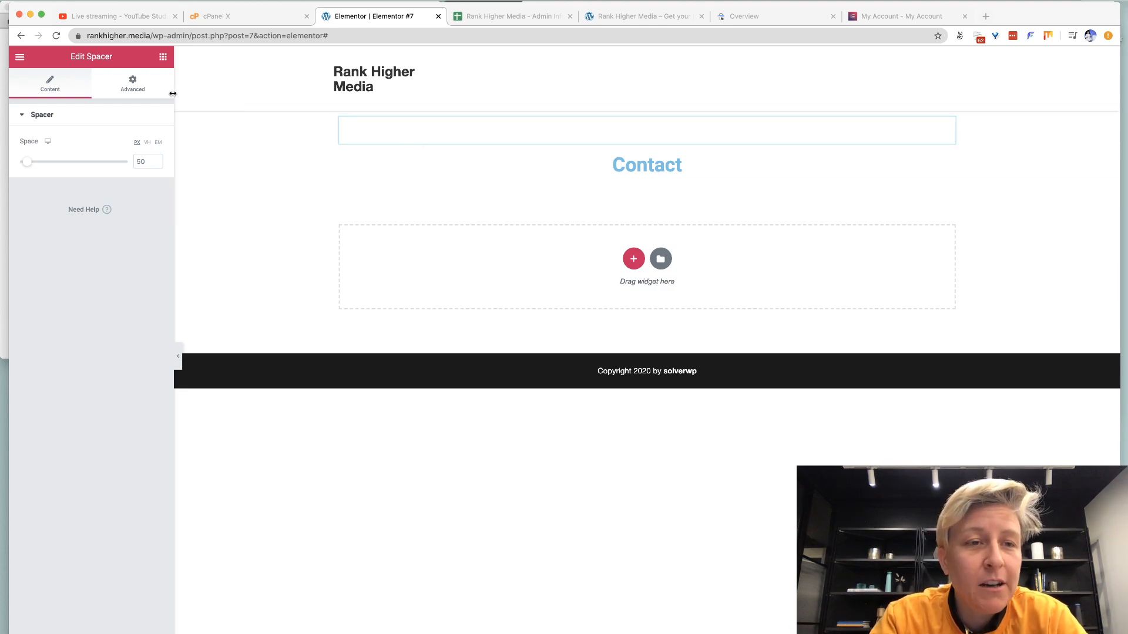
Go from the live site to the admin's Add New Plugins page.
click(622, 18)
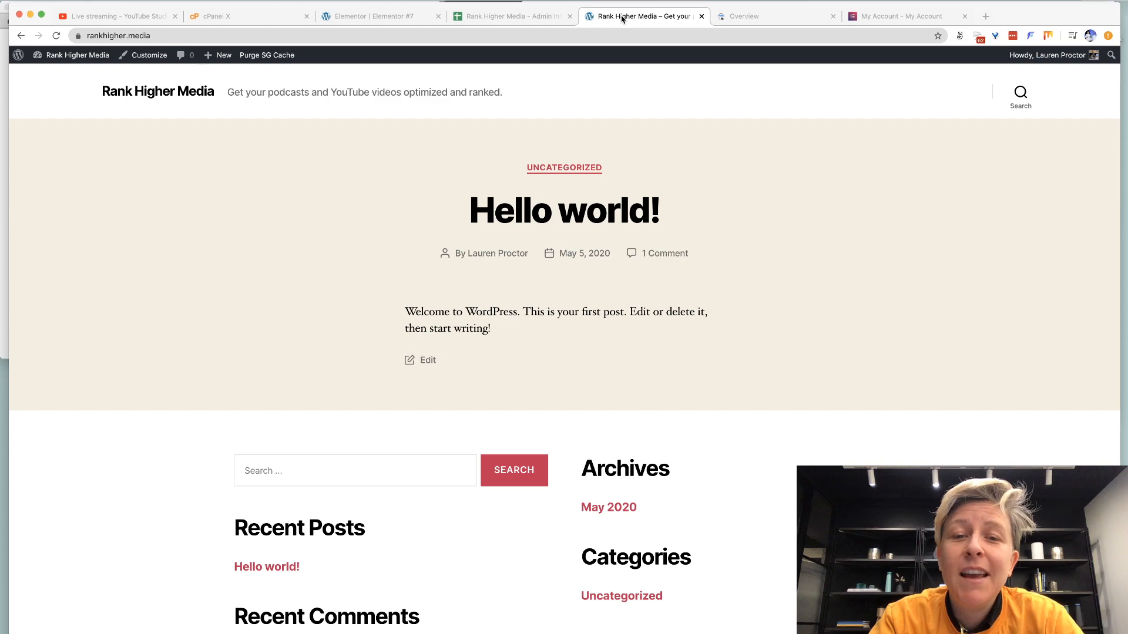
click(64, 55)
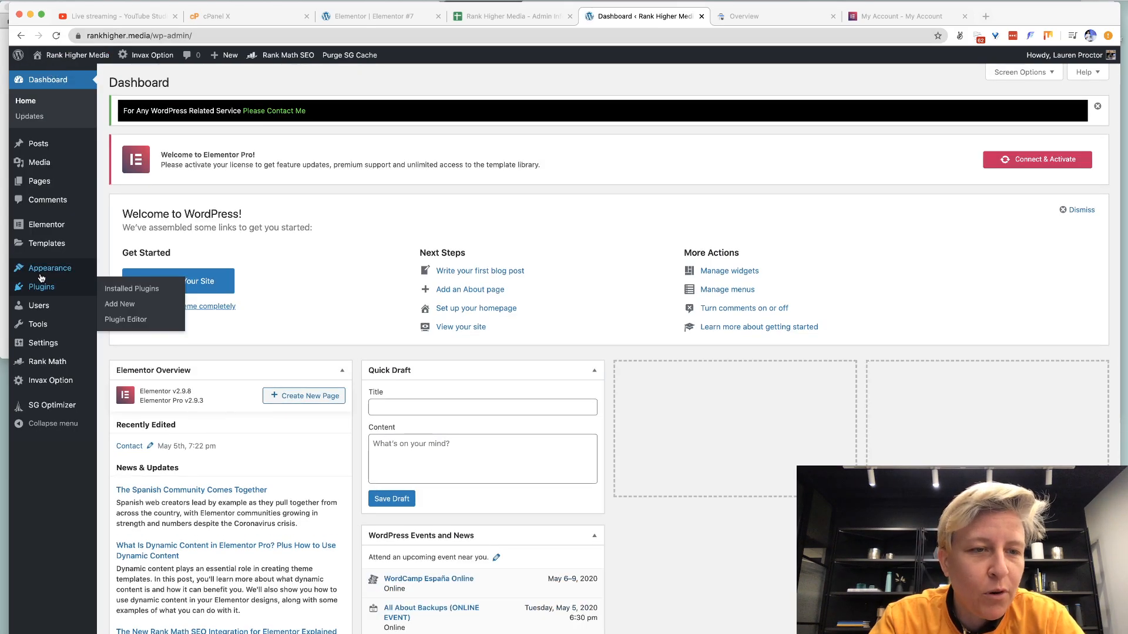
mouse_move(41, 292)
click(110, 305)
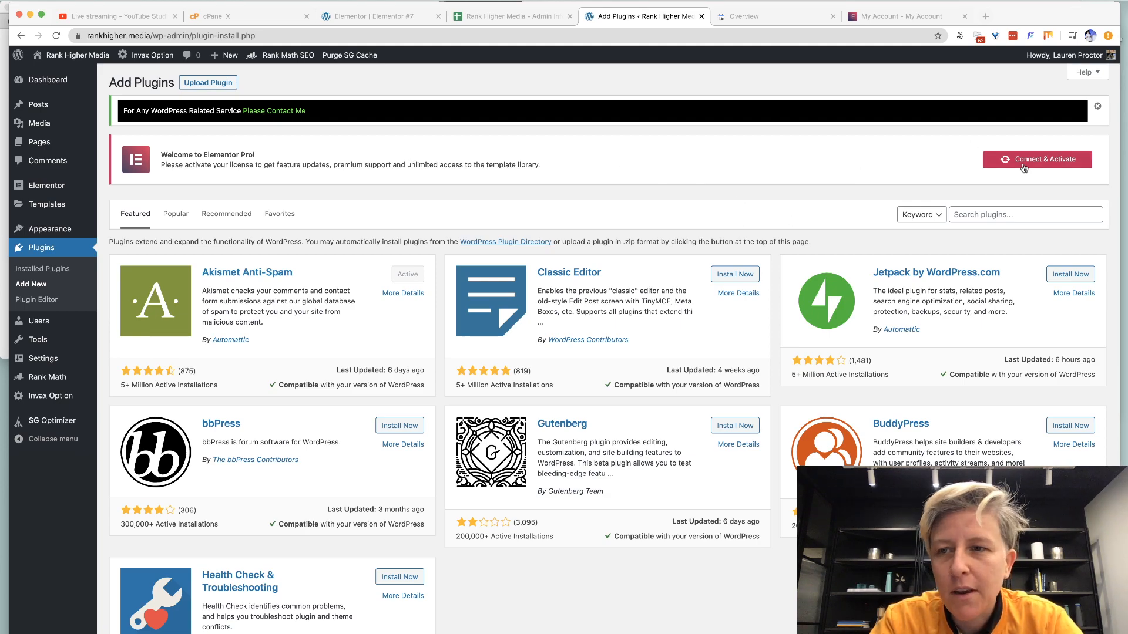
click(208, 87)
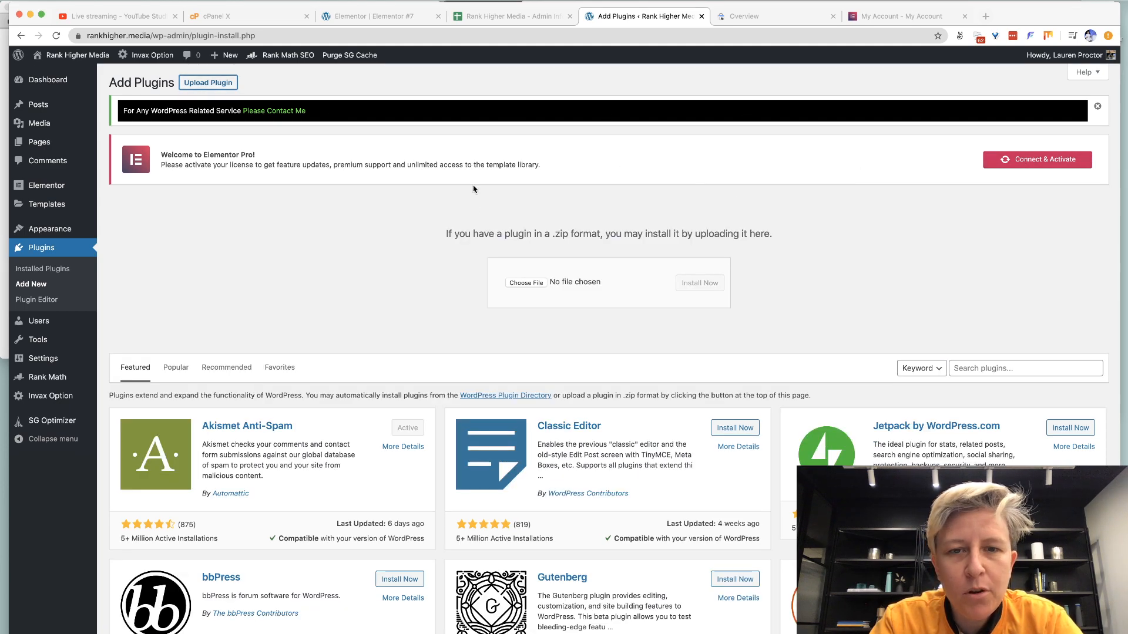
Search for 'contact form 7', then install and activate Contact Form 7.
click(973, 366)
text(conta)
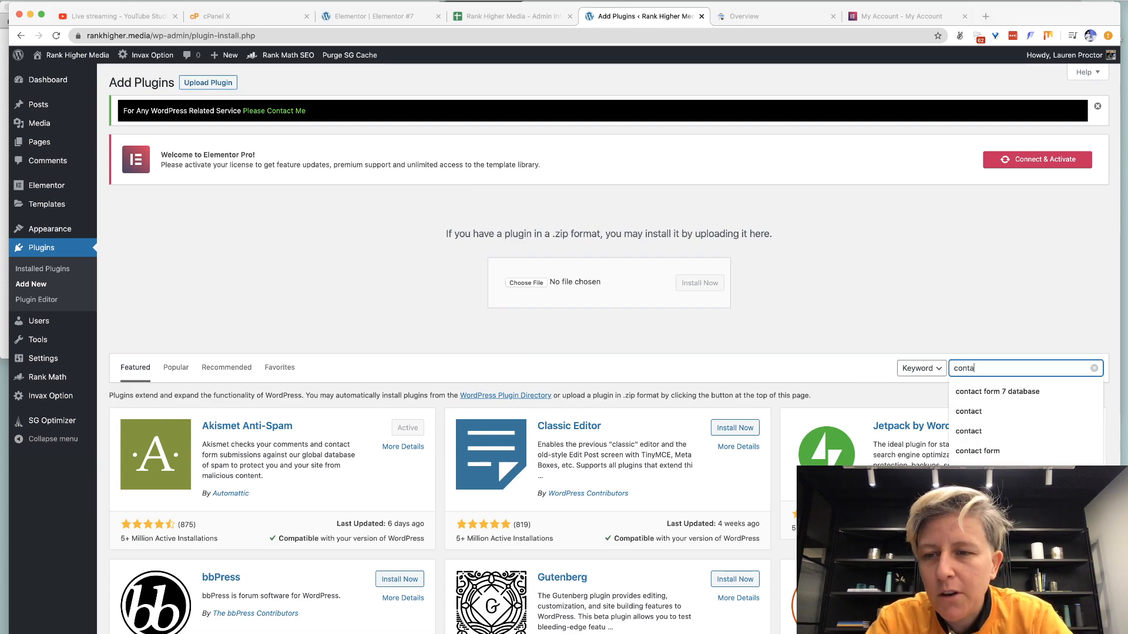
key(Down)
key(Down)
key(Down)
key(Down)
key(Down)
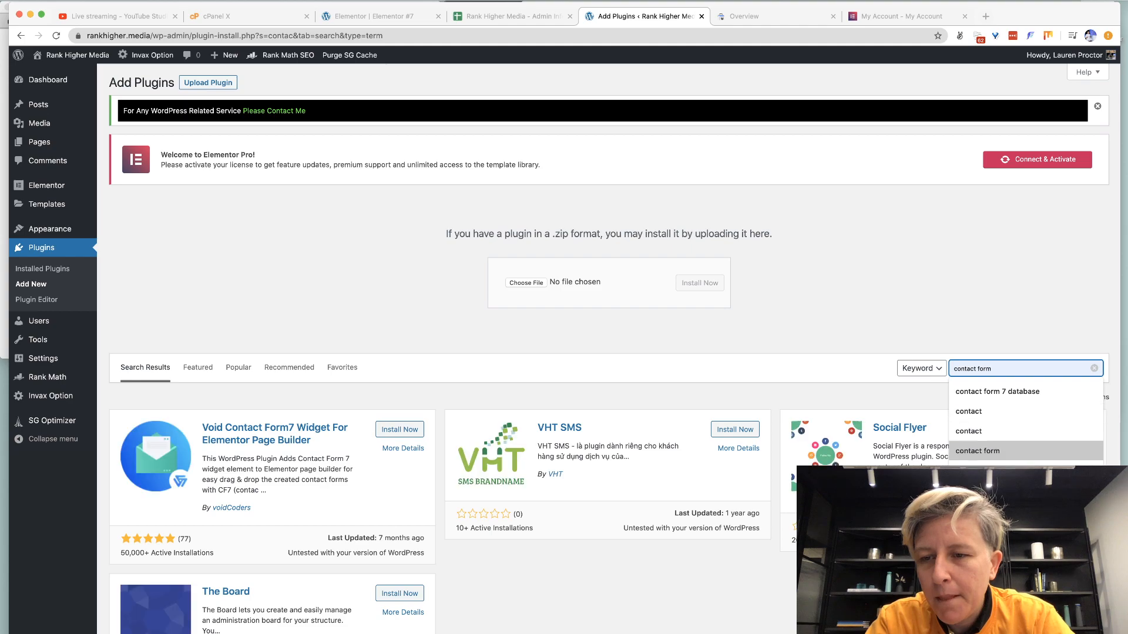
key(Return)
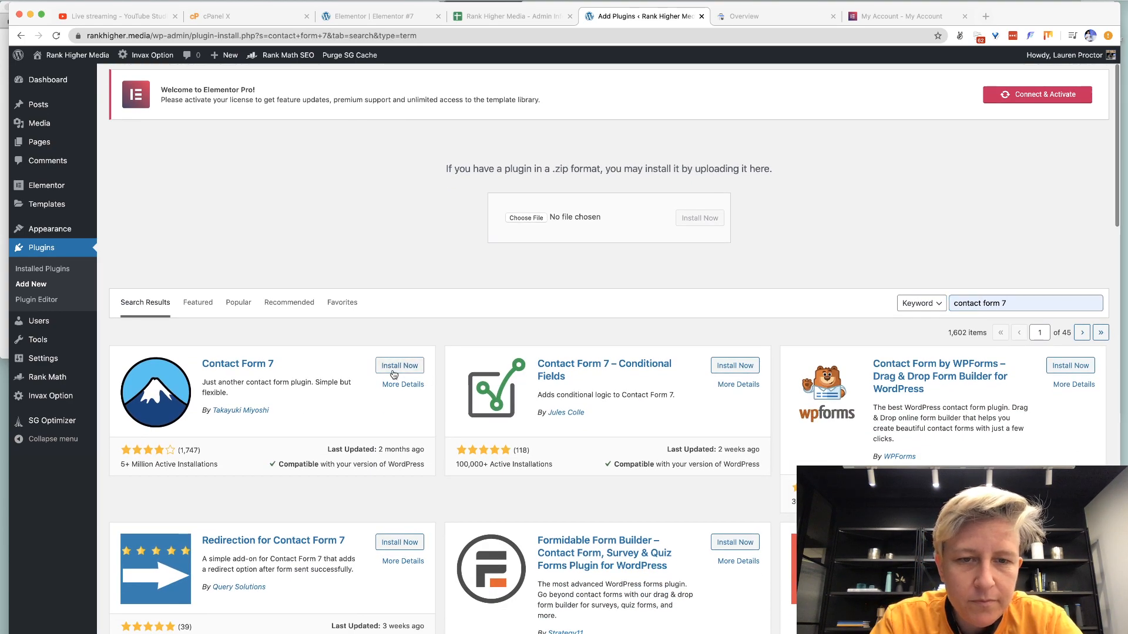
click(393, 372)
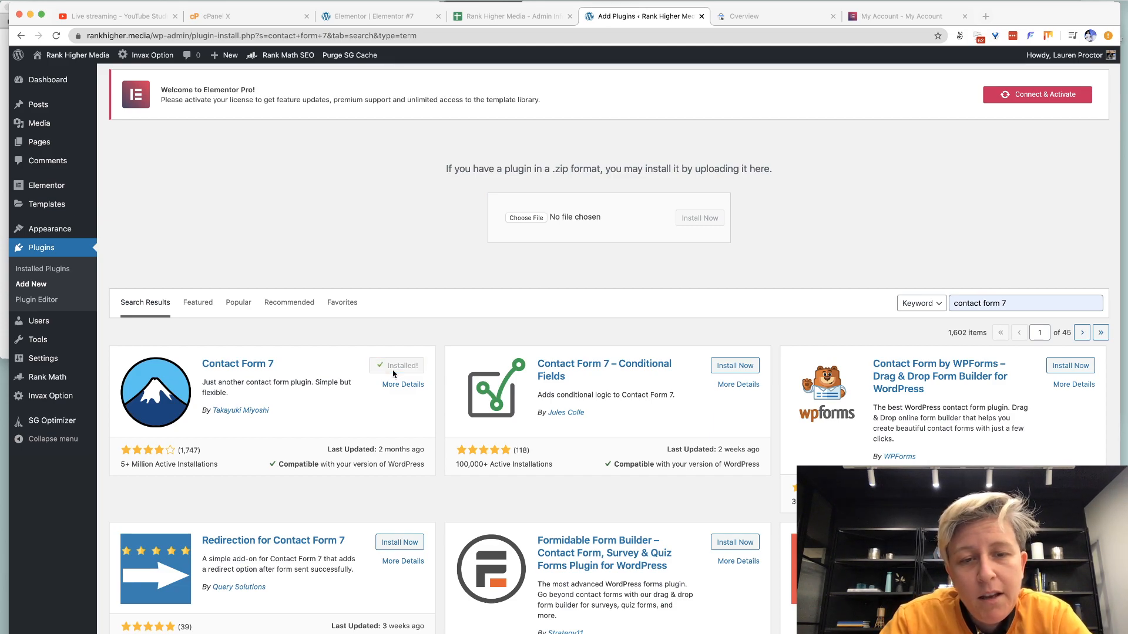
click(393, 371)
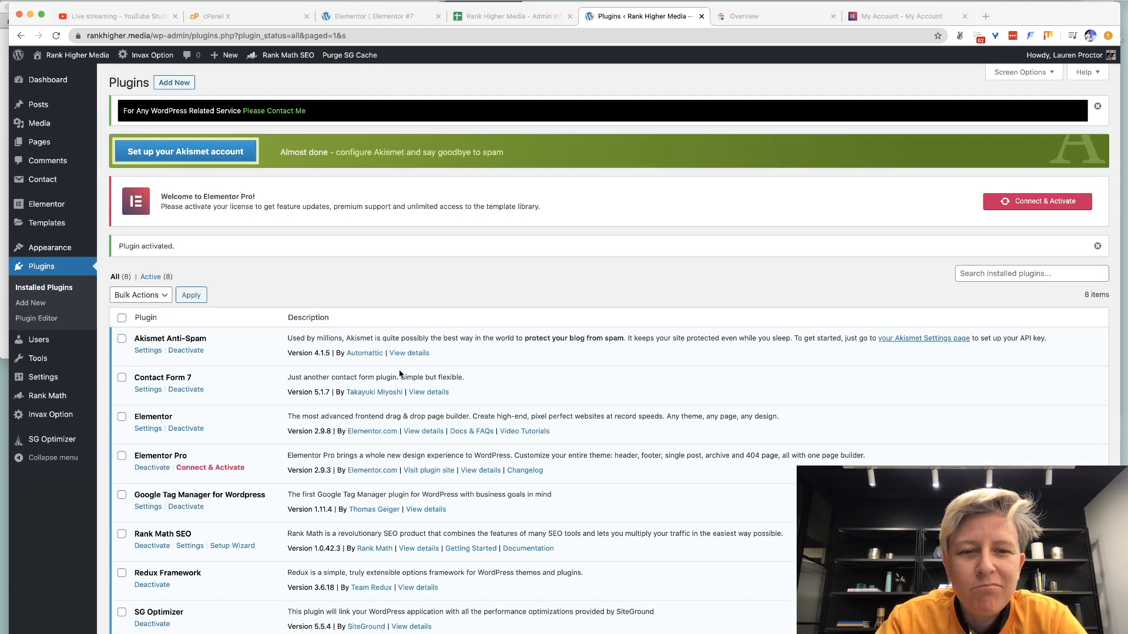
Search for 'contact form 7 database' and install and activate the CFDB7 add-on.
click(170, 82)
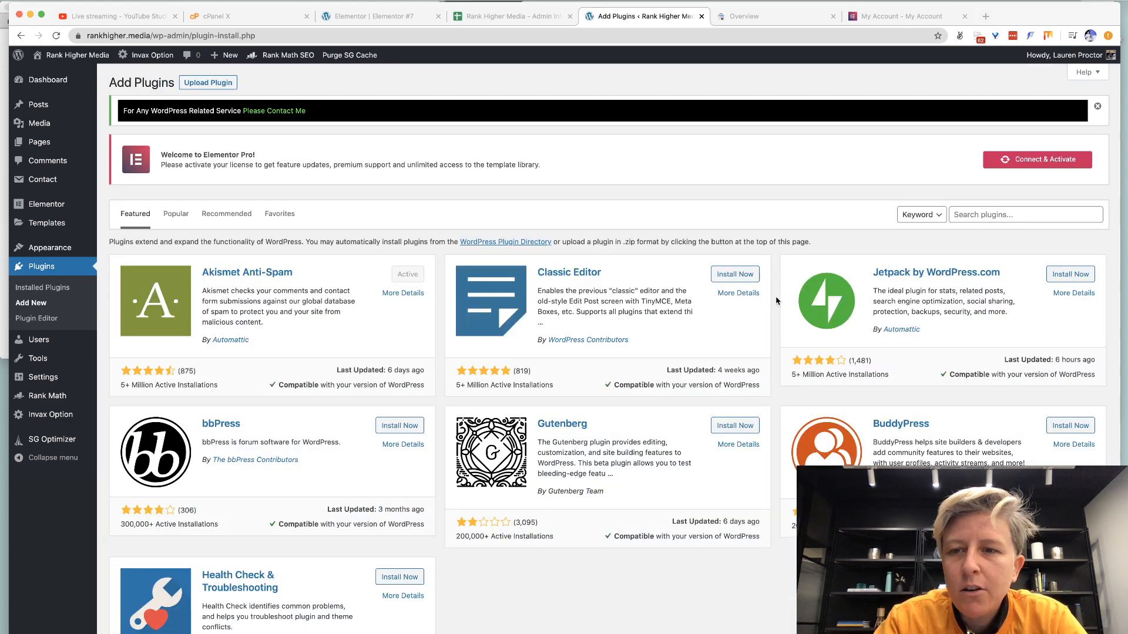
click(1030, 219)
text(contact form 7 database)
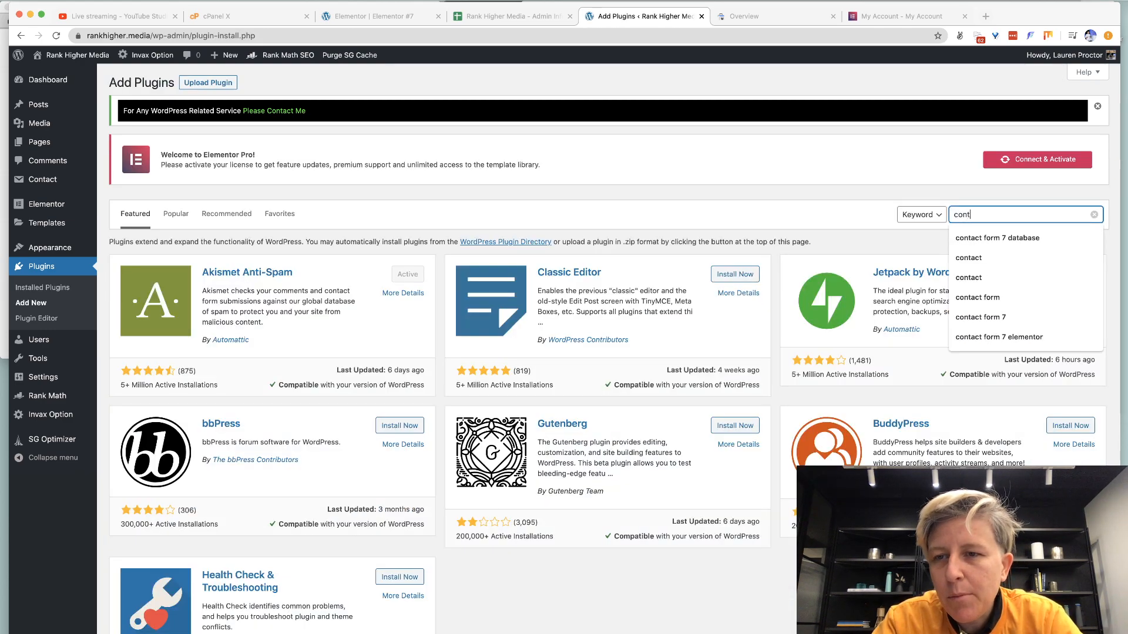
key(Down)
key(Return)
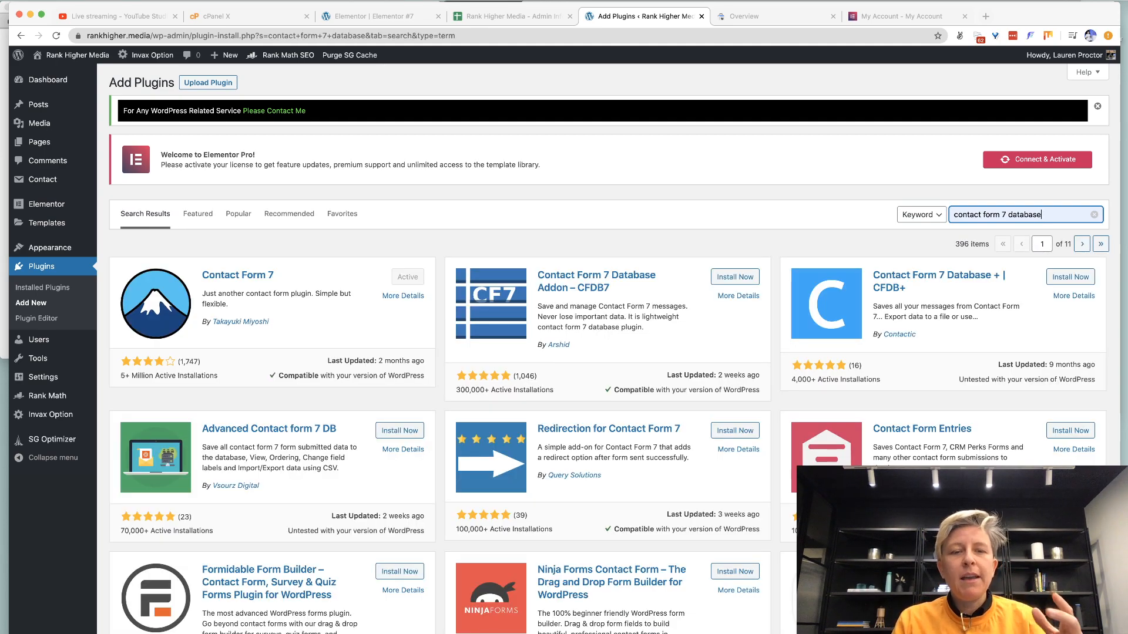
click(743, 277)
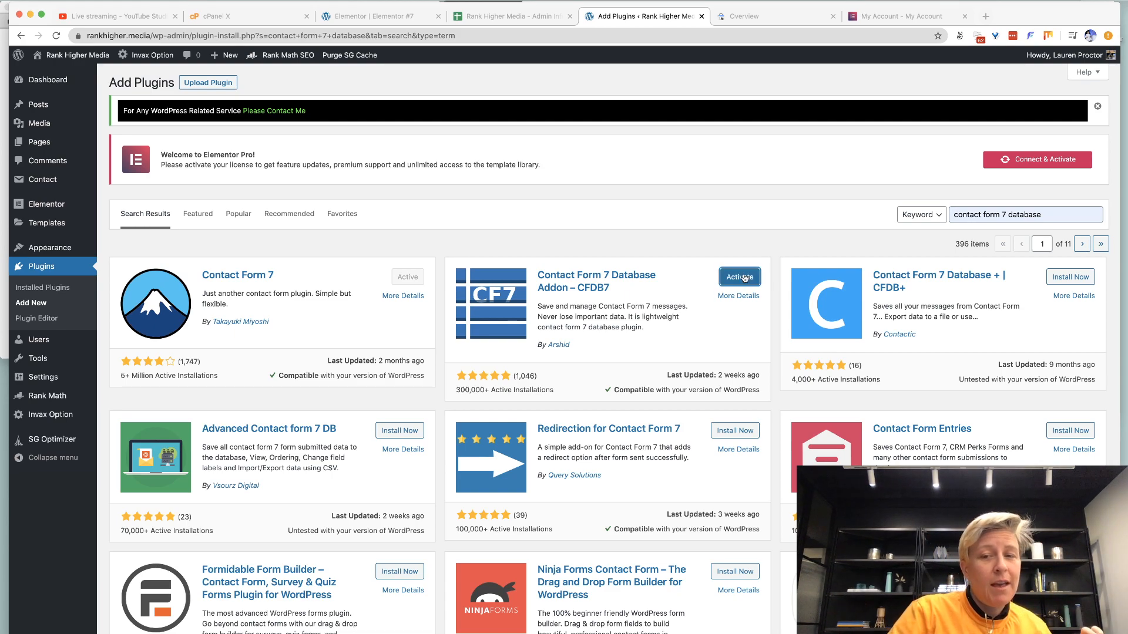
click(739, 277)
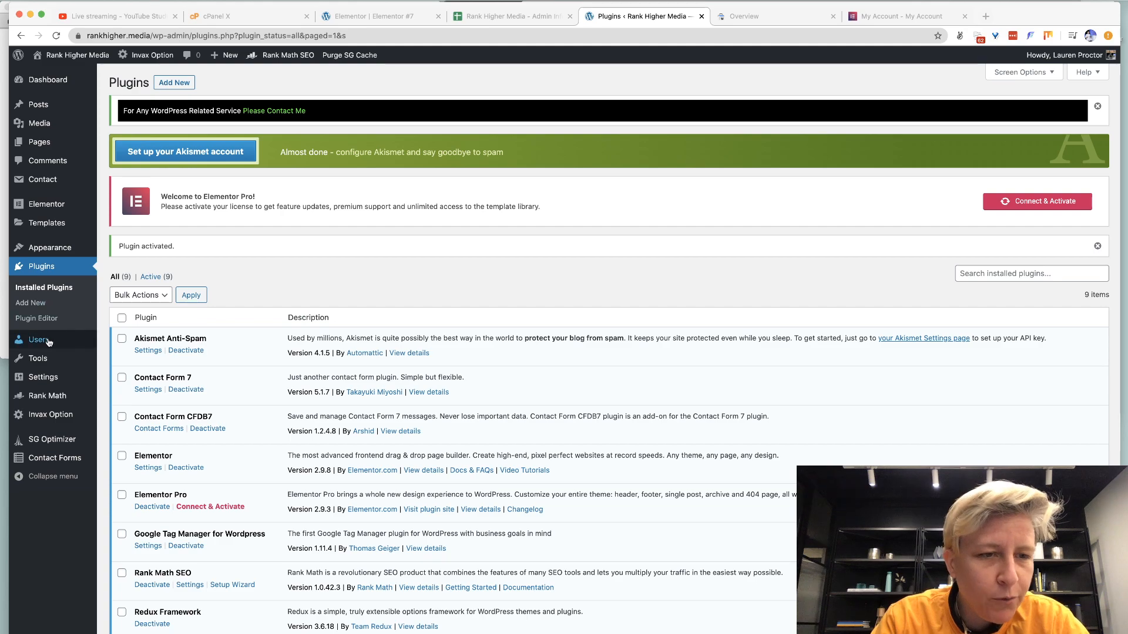
Check the stored CFDB7 submissions for Contact form 1.
mouse_move(49, 368)
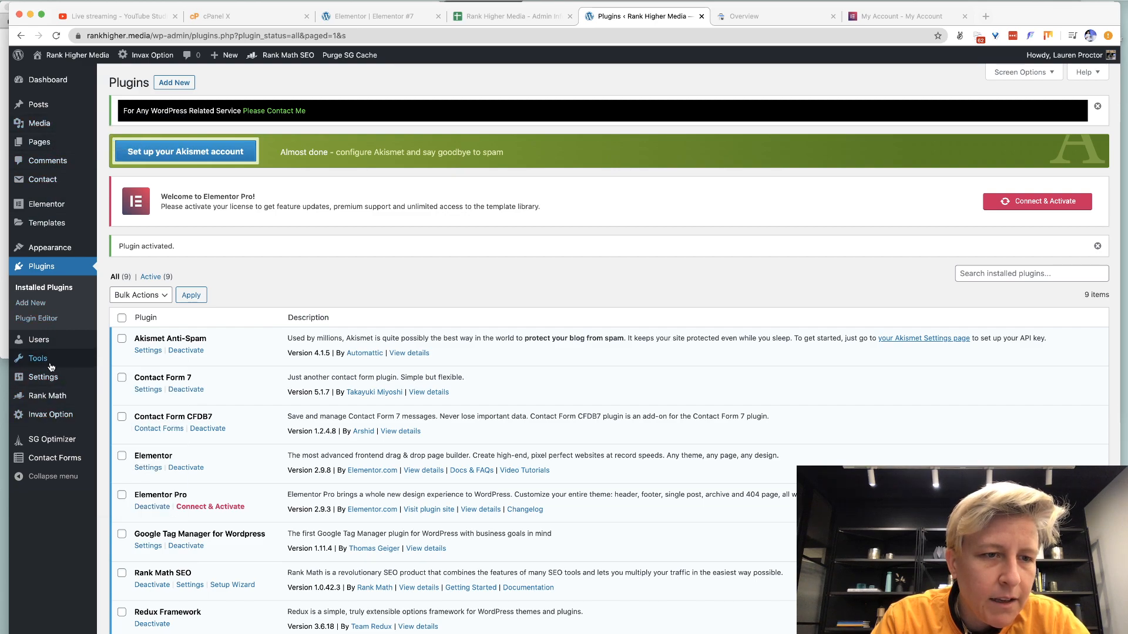
click(54, 458)
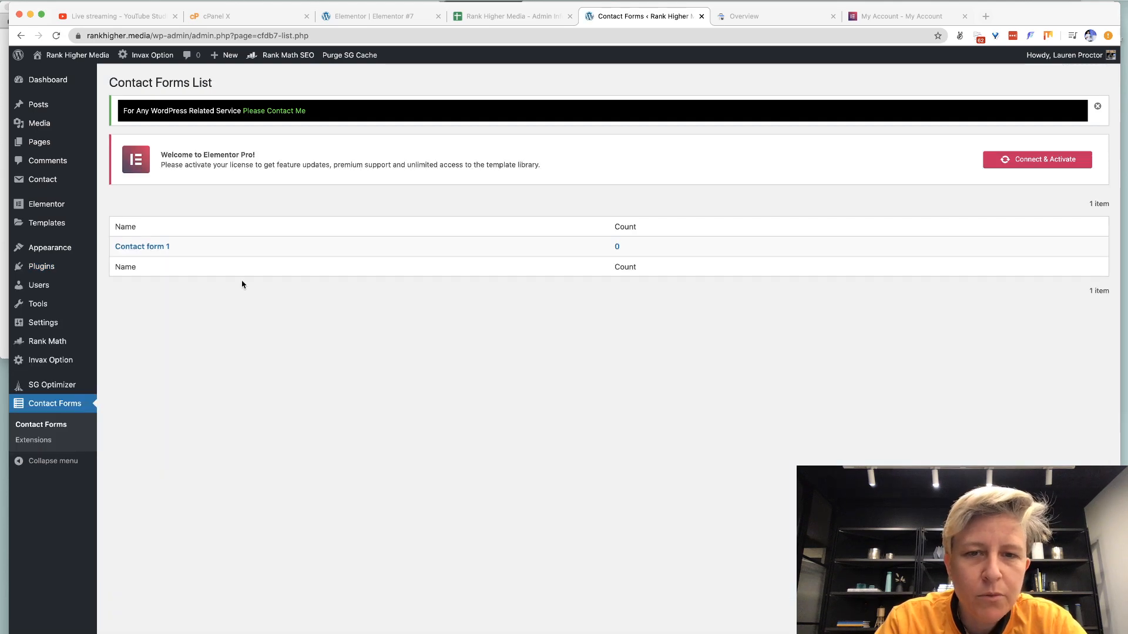
click(144, 247)
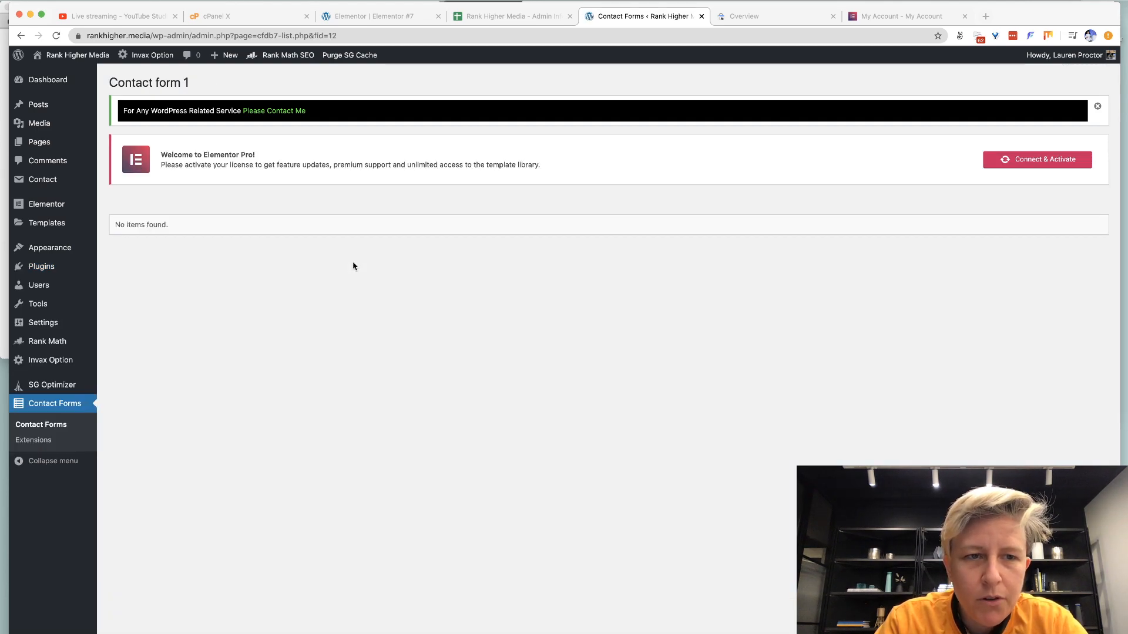
key(super+Left)
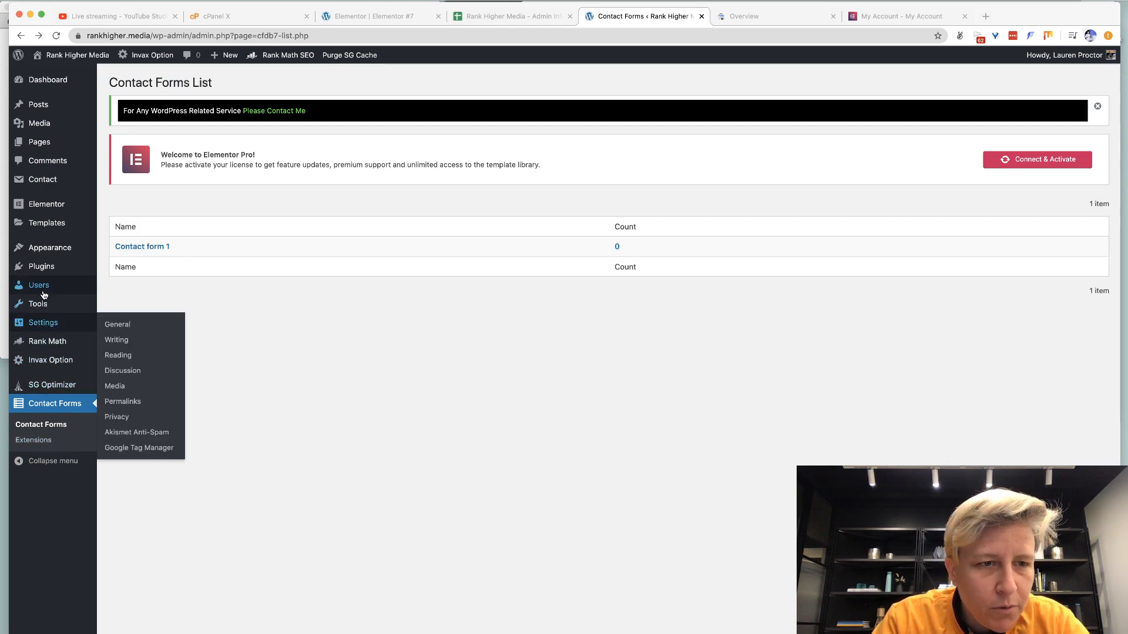
Select Contact form 1's shortcode in the Contact Forms list for copying.
mouse_move(51, 255)
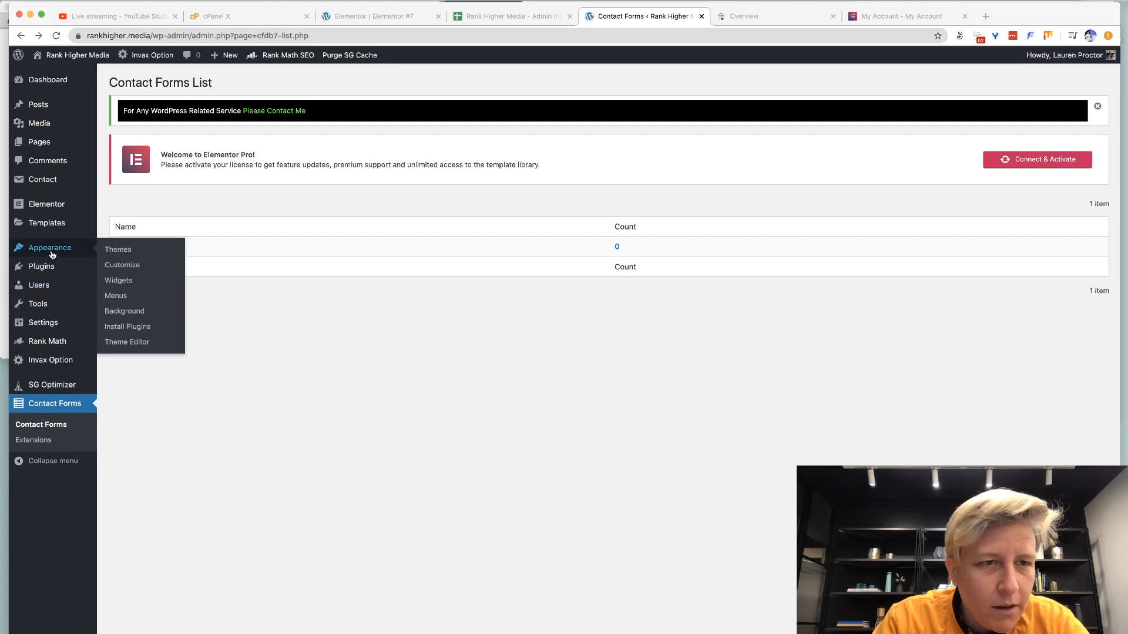
mouse_move(52, 181)
click(120, 180)
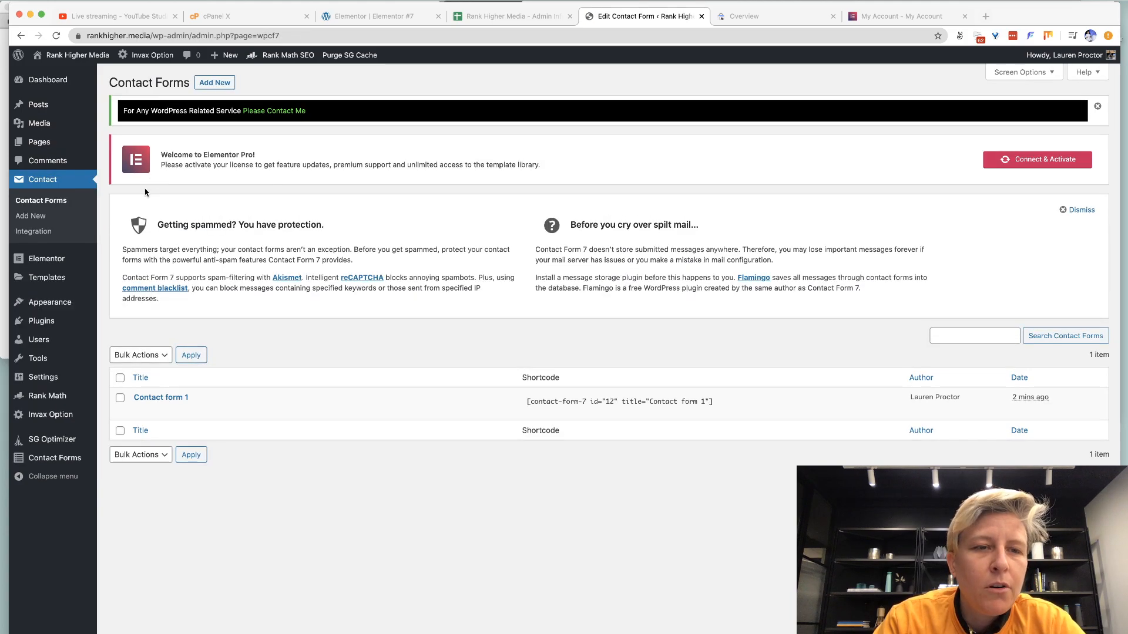
click(141, 411)
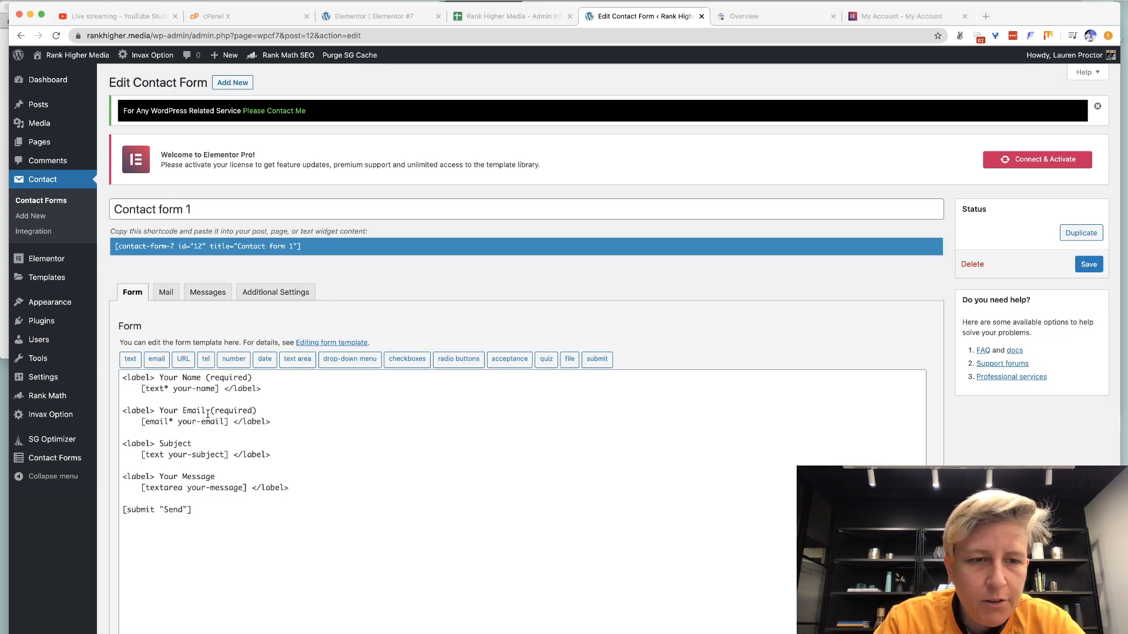
key(super+Left)
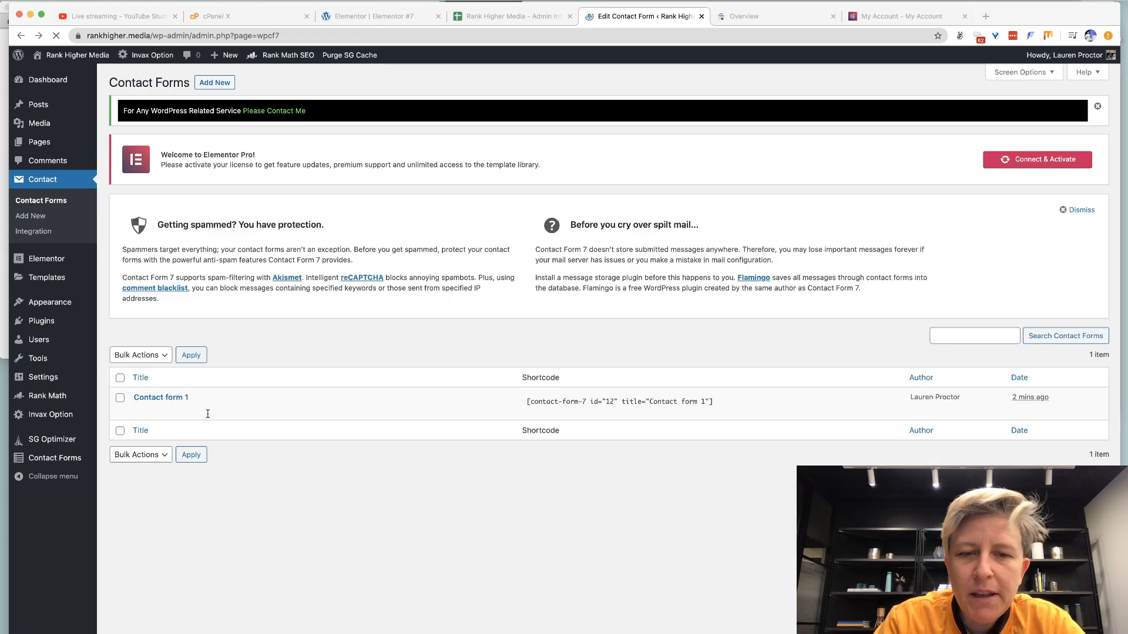
click(719, 401)
key(super+c)
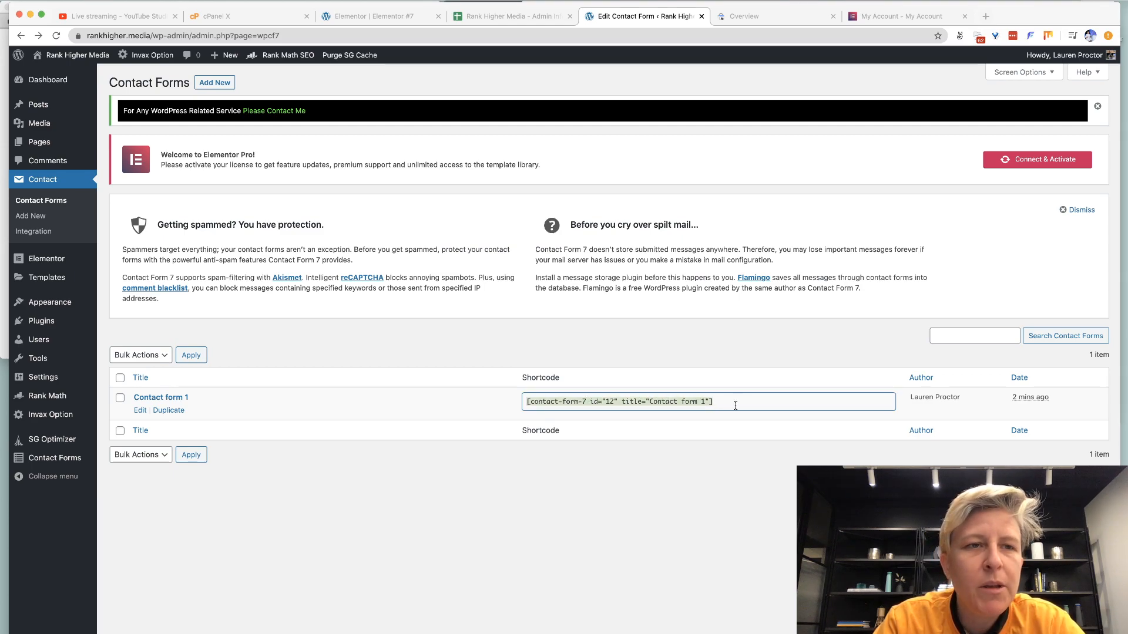
Add a 25/50/25 three-column section below the Contact heading.
click(356, 23)
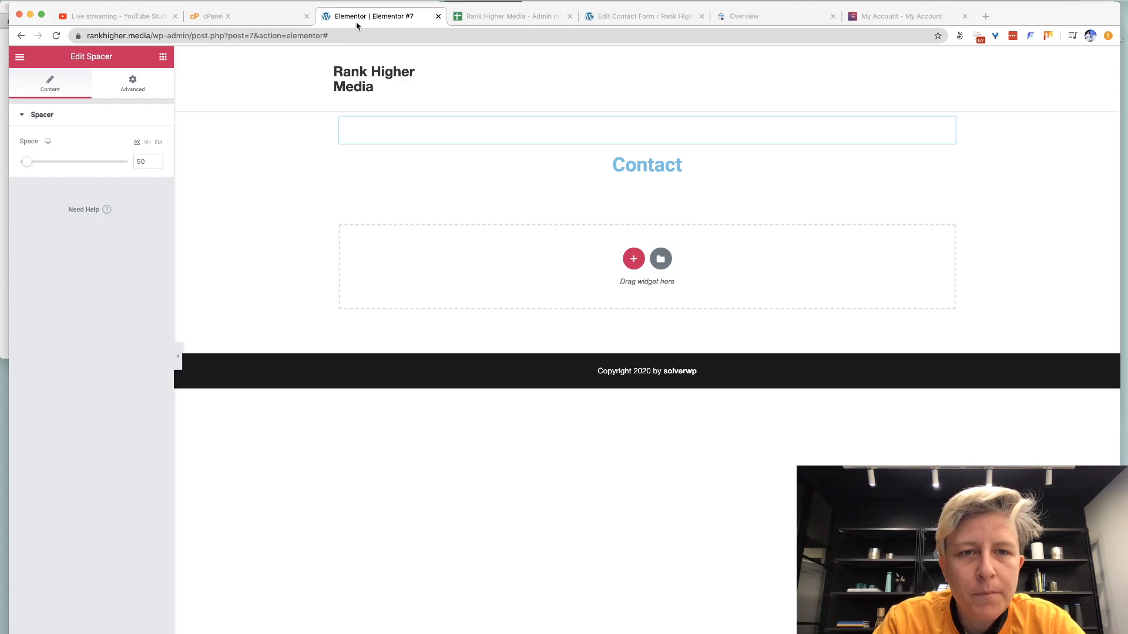
click(626, 256)
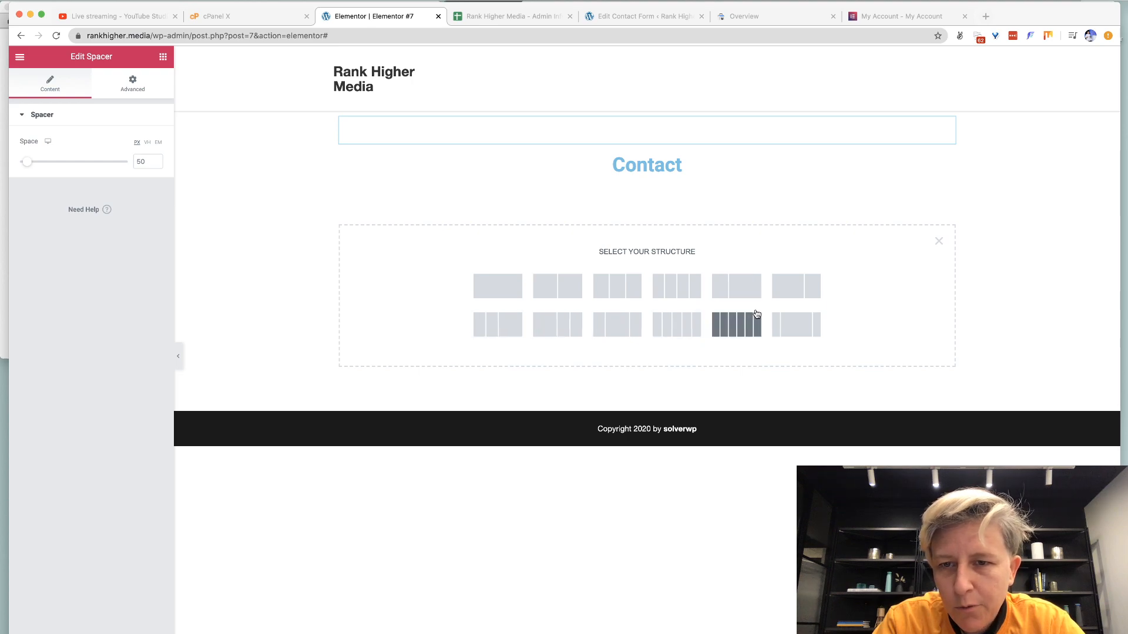
click(620, 323)
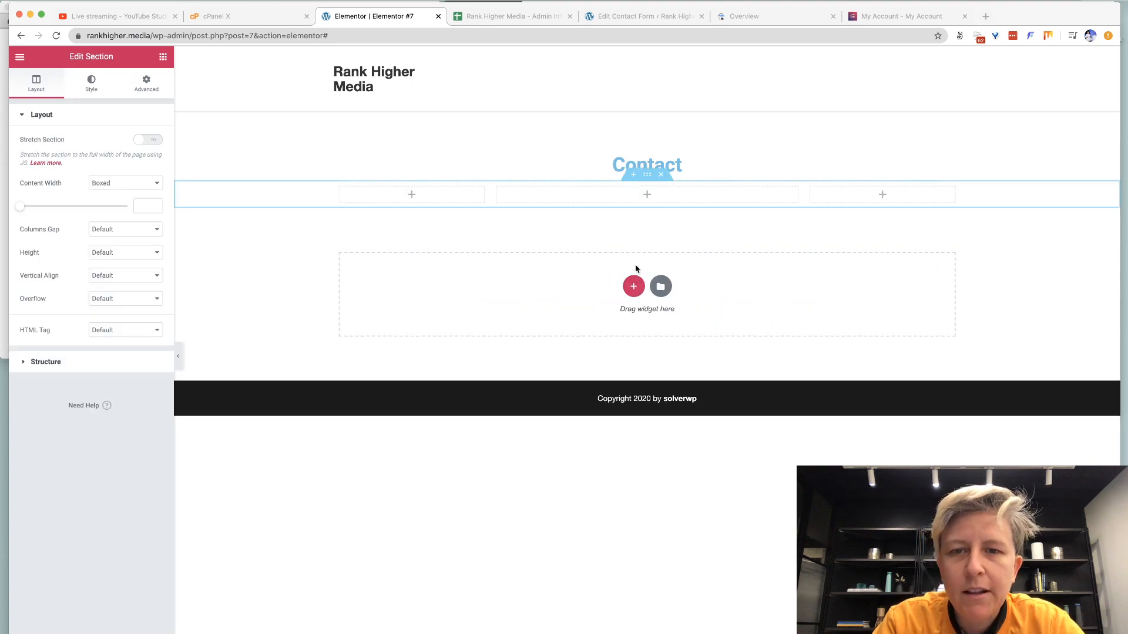
Paste Contact form 1's shortcode into a Shortcode widget in the middle column, then go to YouTube Studio.
click(646, 195)
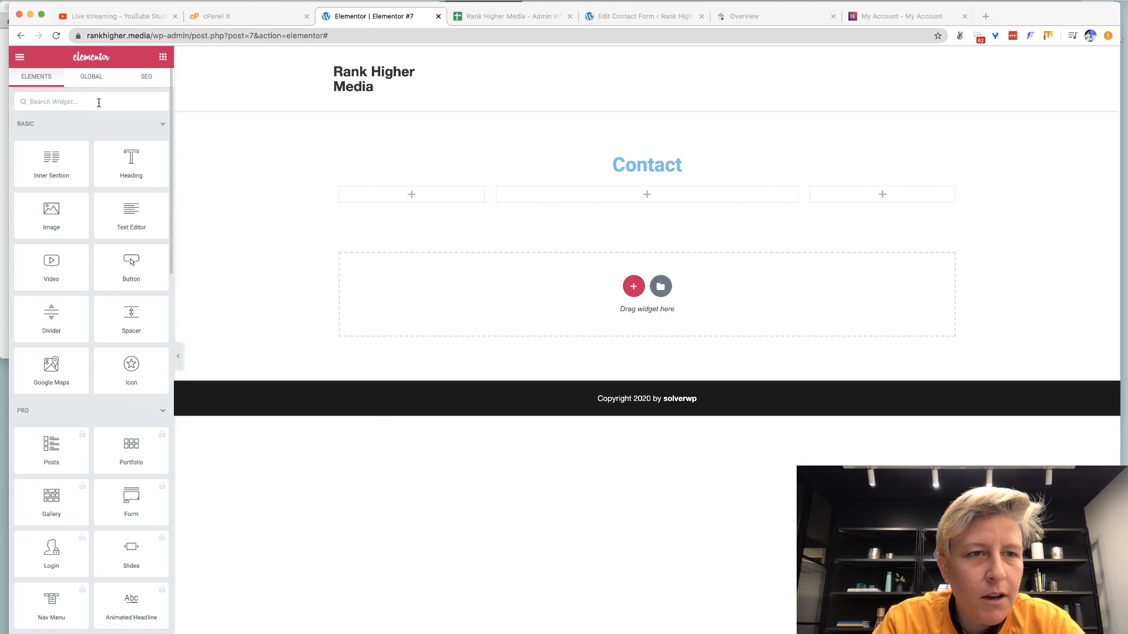
text(short)
drag(41, 137, 594, 193)
click(59, 195)
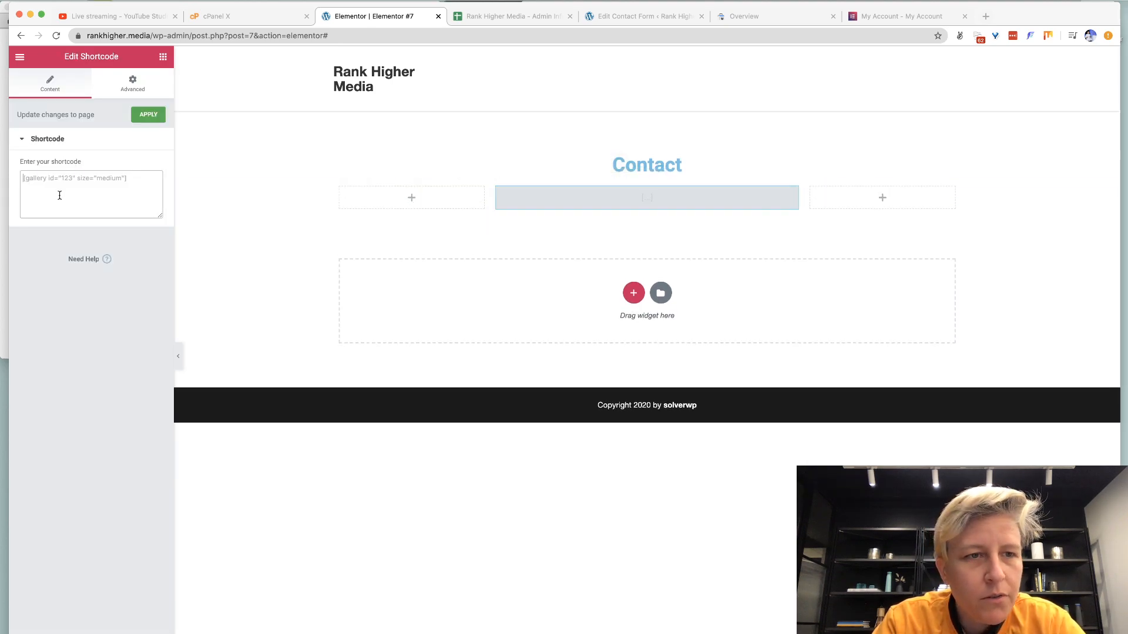
key(super+v)
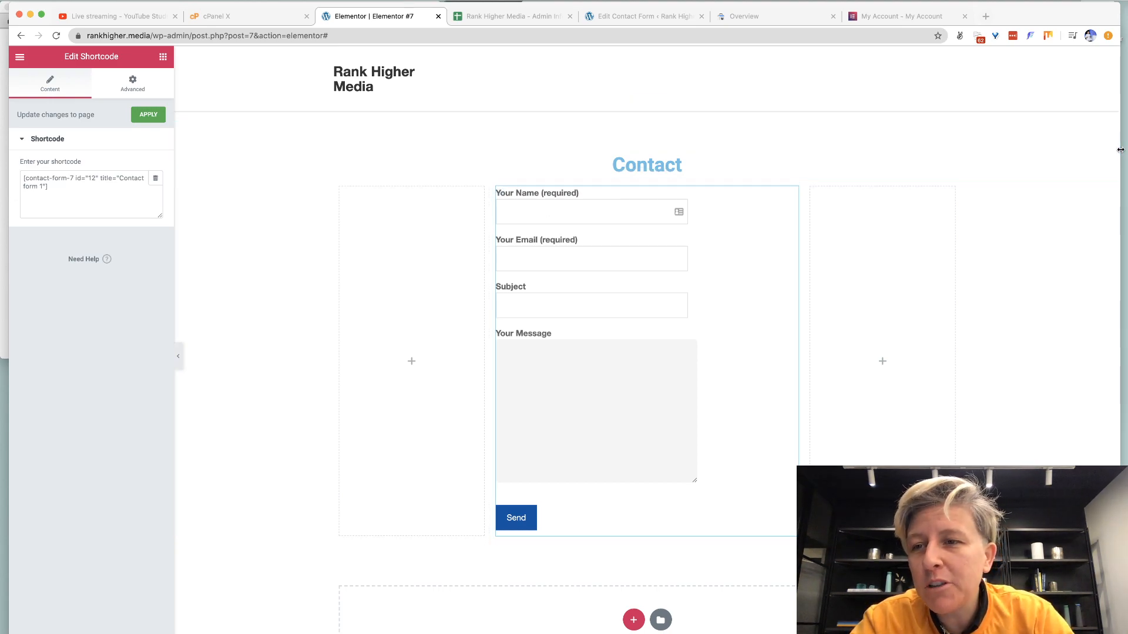
drag(1120, 149, 1046, 150)
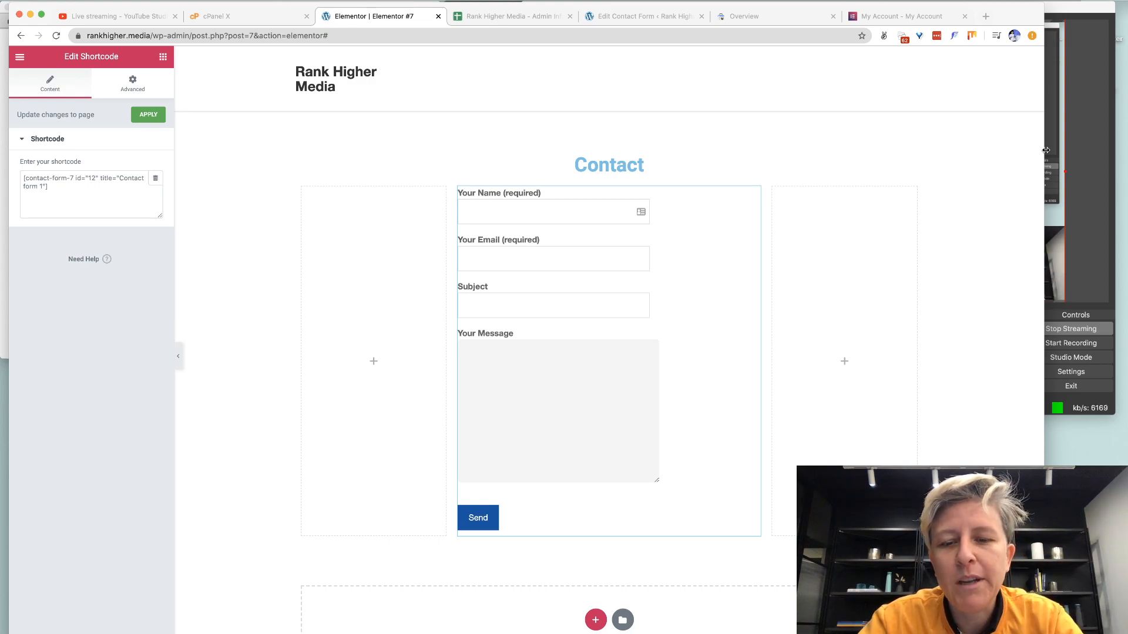
click(104, 24)
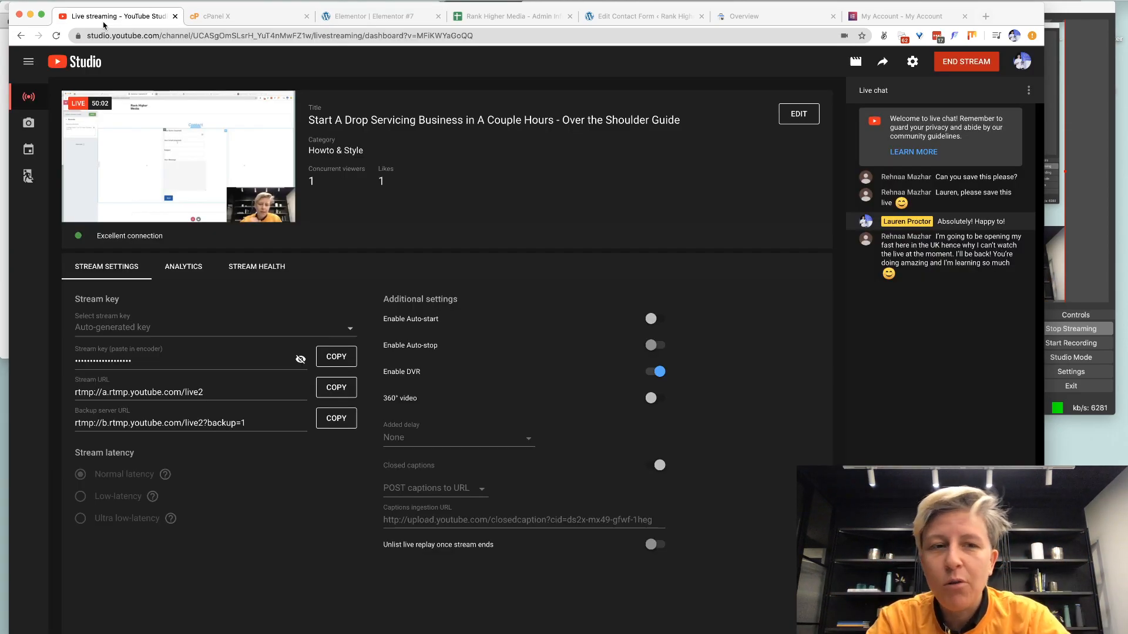